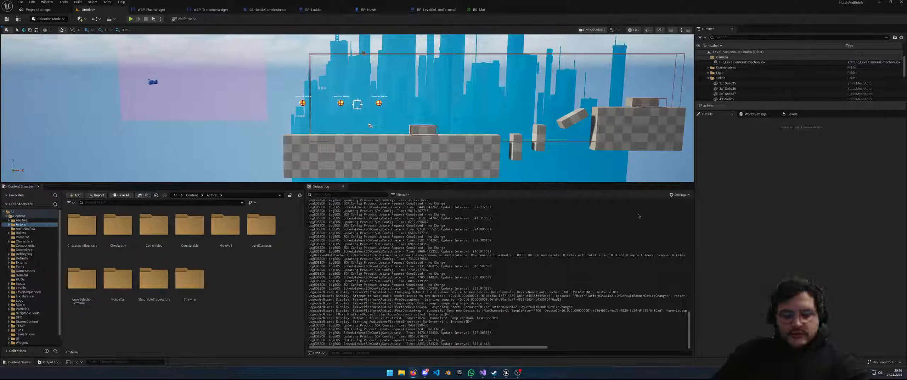
Pan and fly around the side-scrolling platformer level, then switch to Visual Studio
{"action": "mouse_move", "coordinate": [563, 142]}
{"action": "right_mouse_down"}
{"action": "mouse_move", "coordinate": [524, 147]}
{"action": "mouse_move", "coordinate": [571, 156]}
{"action": "mouse_move", "coordinate": [608, 142]}
{"action": "mouse_move", "coordinate": [561, 143]}
{"action": "right_mouse_up"}
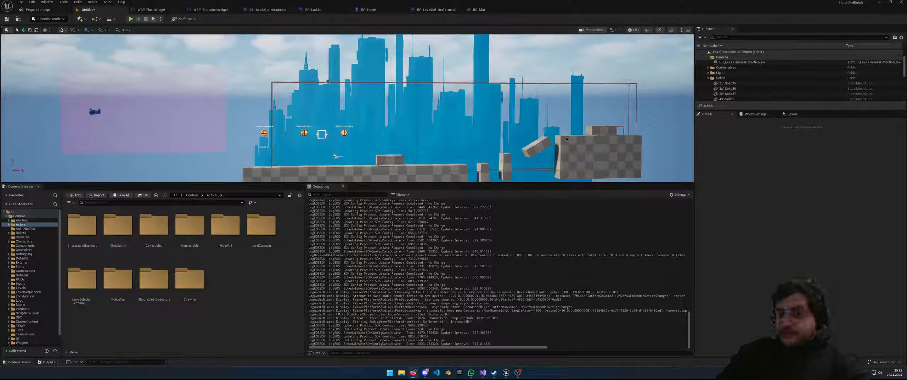
{"action": "right_click_drag", "start_coordinate": [347, 108], "coordinate": [541, 138]}
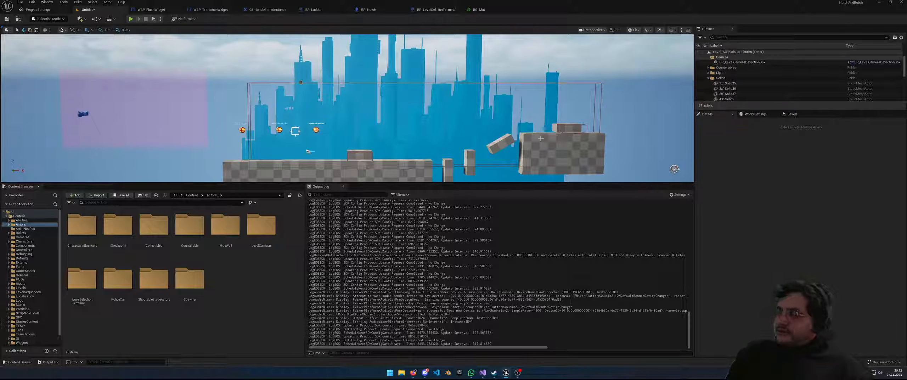
{"action": "mouse_move", "coordinate": [445, 90]}
{"action": "right_mouse_down"}
{"action": "mouse_move", "coordinate": [428, 112]}
{"action": "mouse_move", "coordinate": [449, 92]}
{"action": "right_mouse_up"}
{"action": "key", "text": "w"}
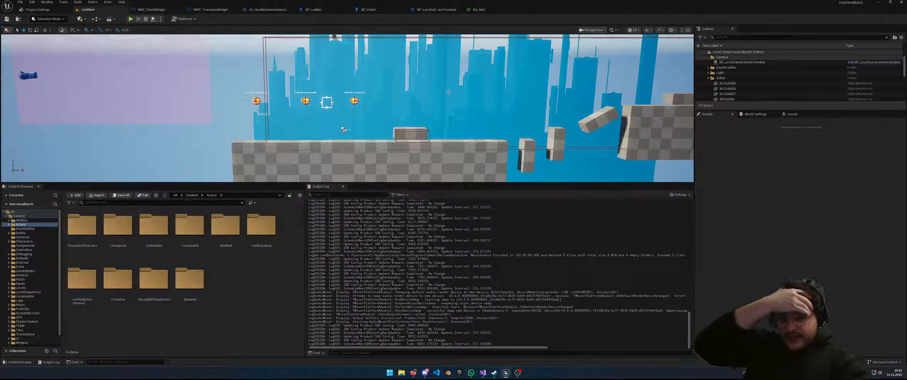
{"action": "left_click", "coordinate": [483, 372]}
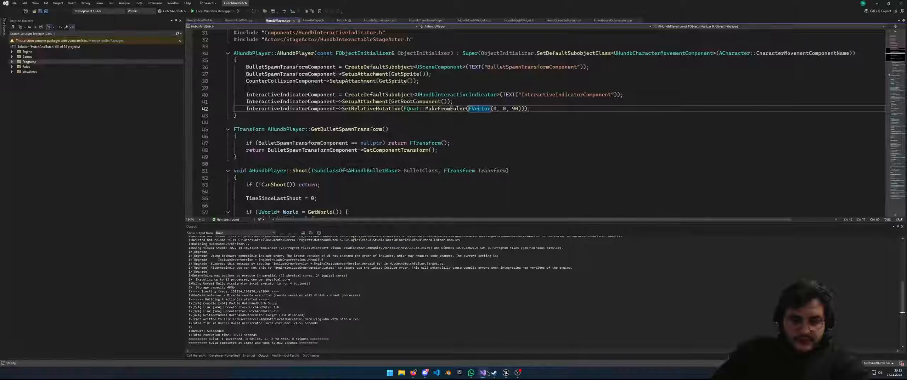
Browse the status-bar repository and branch lists and show the pending Git changes
{"action": "left_click", "coordinate": [878, 363]}
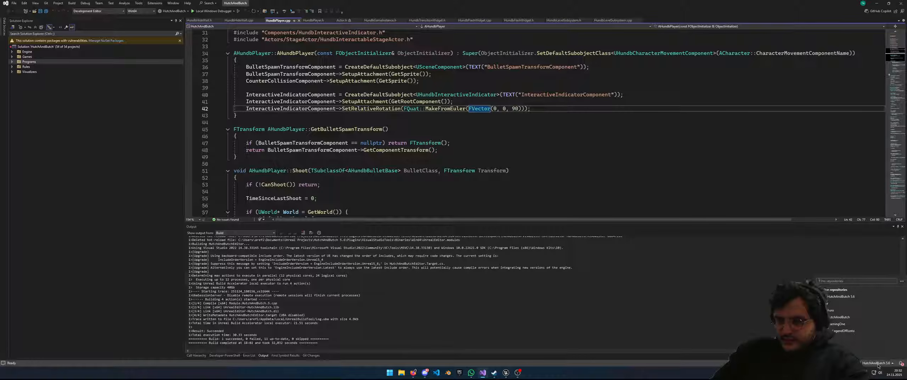
{"action": "left_click", "coordinate": [849, 297]}
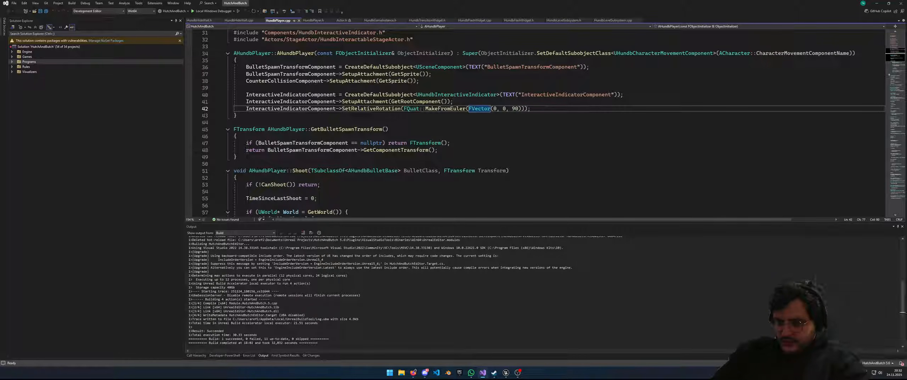
{"action": "left_click", "coordinate": [848, 363]}
{"action": "left_click", "coordinate": [831, 363]}
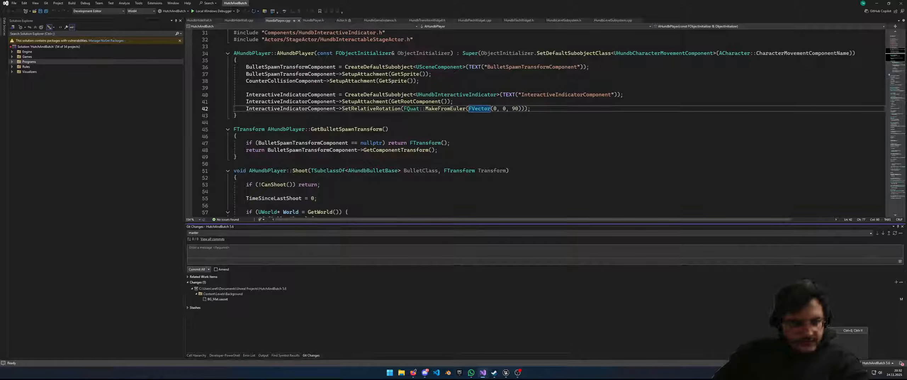
{"action": "left_click", "coordinate": [848, 363]}
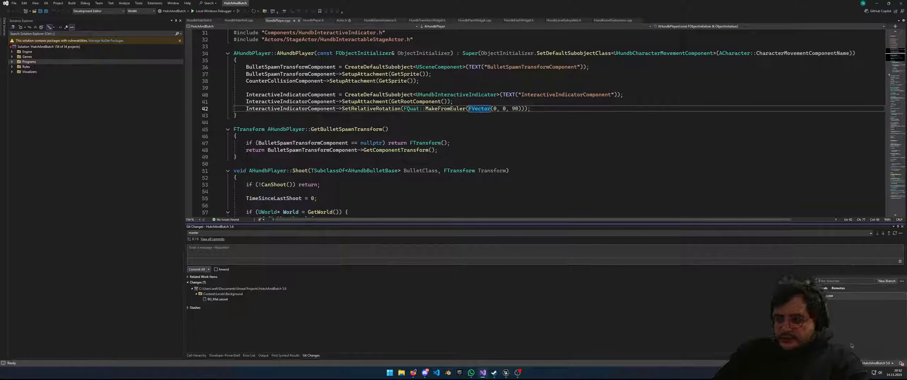
{"action": "left_click", "coordinate": [902, 282]}
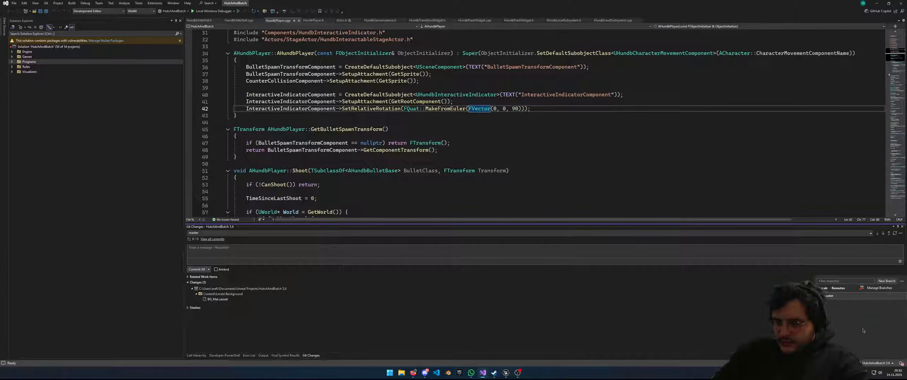
Check the repository options and open the master branch's commit history
{"action": "left_click", "coordinate": [882, 363]}
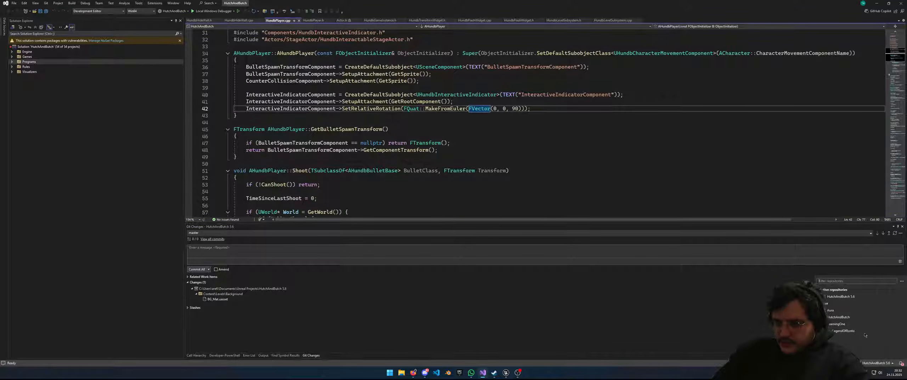
{"action": "left_click", "coordinate": [902, 281]}
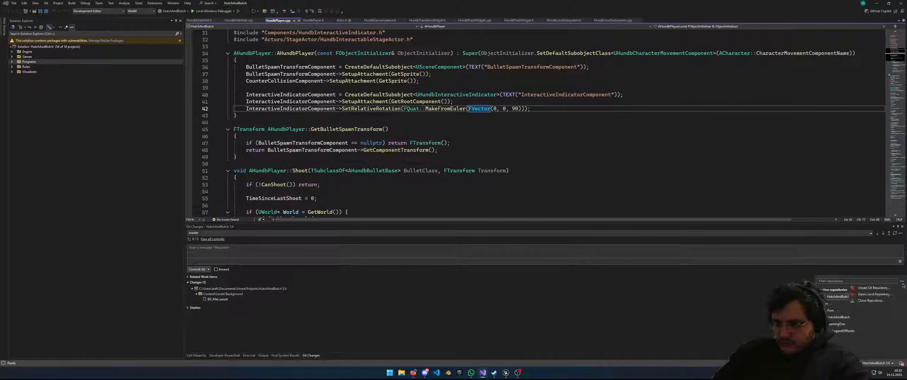
{"action": "left_click", "coordinate": [862, 362]}
{"action": "left_click", "coordinate": [862, 362]}
{"action": "left_click", "coordinate": [743, 337]}
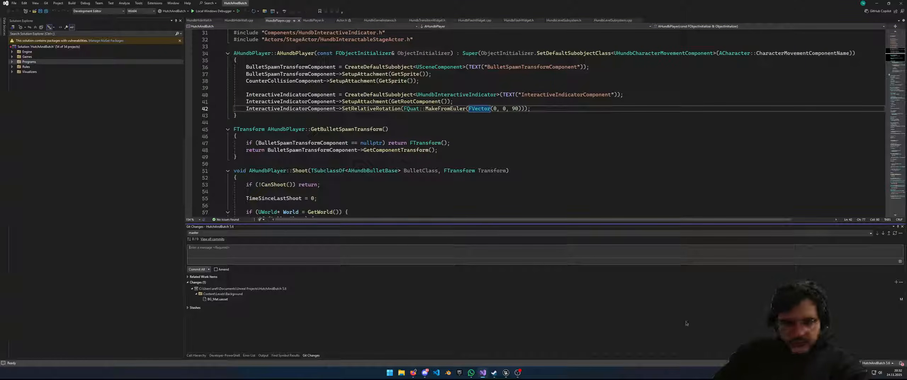
{"action": "left_click", "coordinate": [209, 239]}
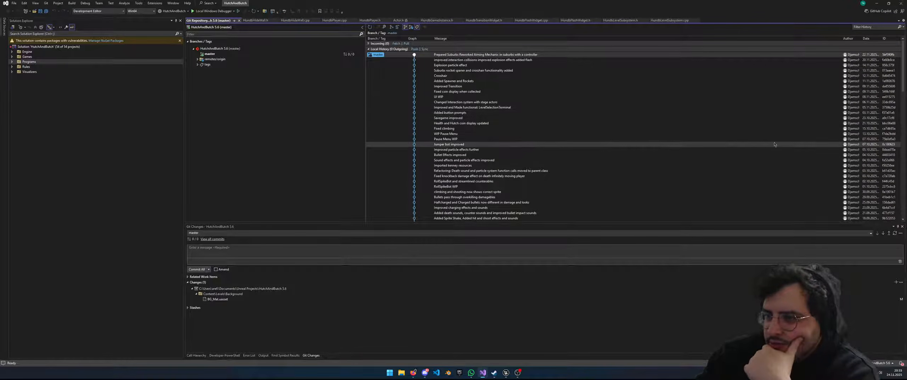
Inspect the Pause Menu WIP commit, then briefly play-test in Unreal and cycle the pause menu
{"action": "left_click", "coordinate": [863, 140]}
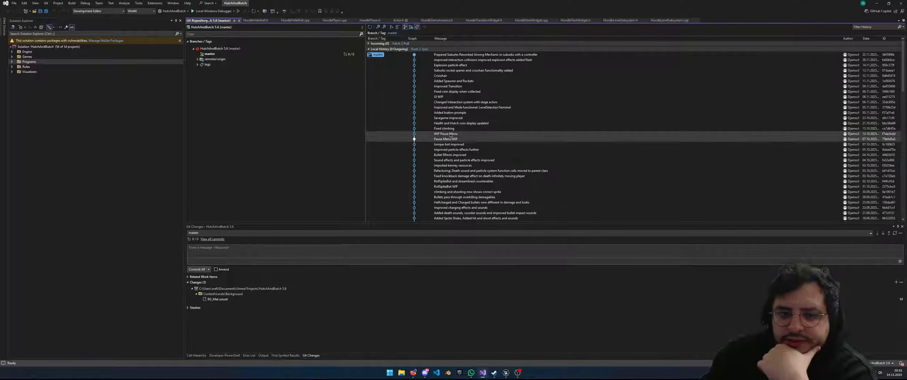
{"action": "mouse_move", "coordinate": [456, 135]}
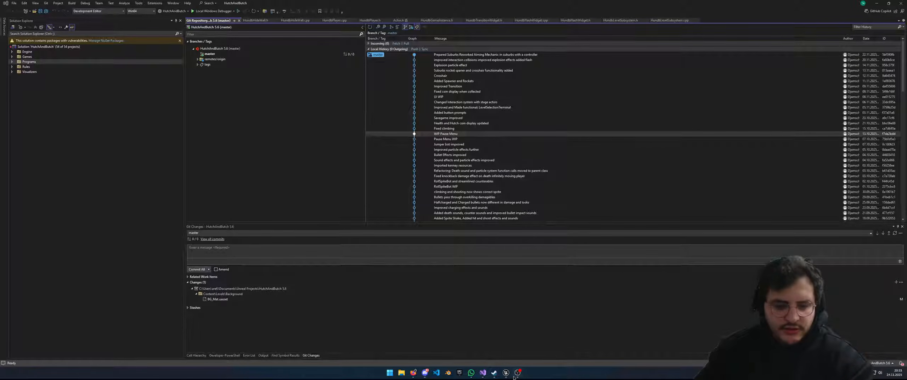
{"action": "left_click", "coordinate": [506, 374]}
{"action": "left_click", "coordinate": [130, 18]}
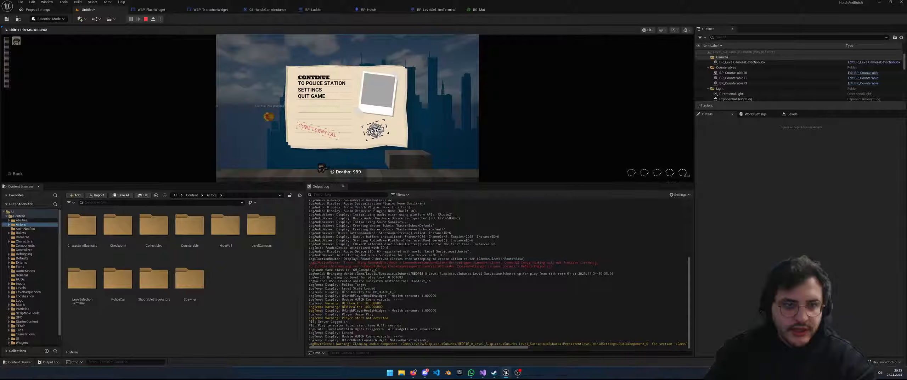
{"action": "key", "text": "Down"}
{"action": "key", "text": "Down"}
{"action": "key", "text": "Down"}
{"action": "key", "text": "Up"}
{"action": "key", "text": "Up"}
{"action": "key", "text": "Up"}
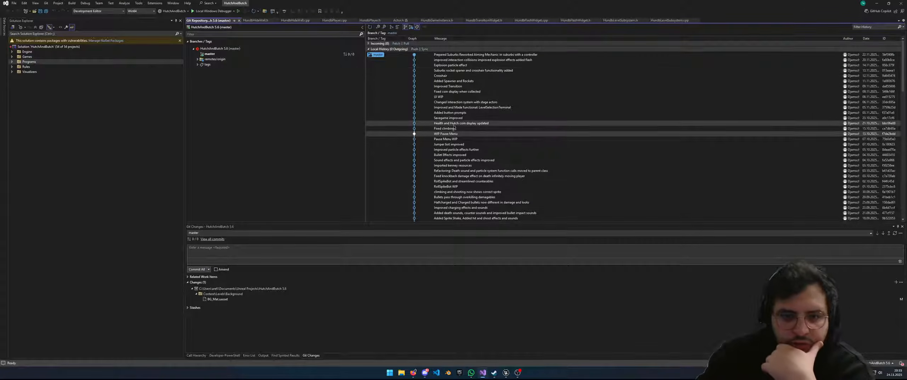
Review the WIP Pause Menu, Fixed climbing and Health and Hutch coin display commits, then return to Unreal
{"action": "left_click", "coordinate": [456, 139]}
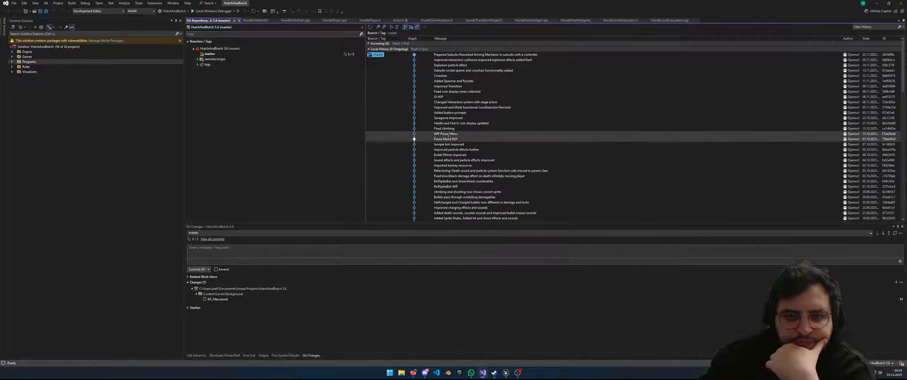
{"action": "left_click", "coordinate": [440, 132]}
{"action": "left_click", "coordinate": [440, 130]}
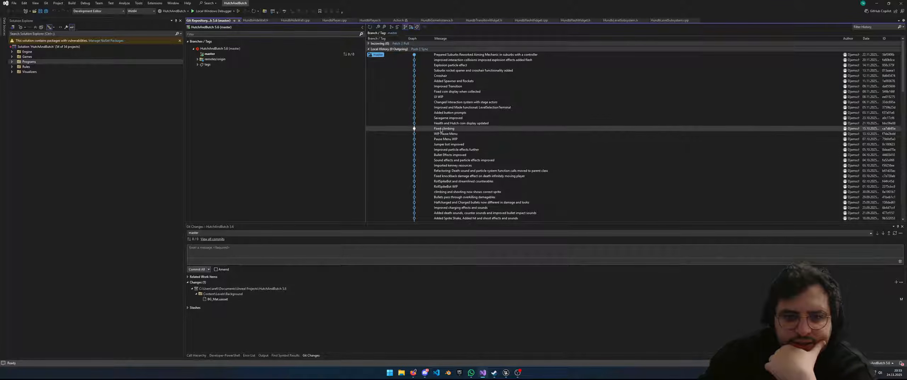
{"action": "left_click", "coordinate": [444, 125]}
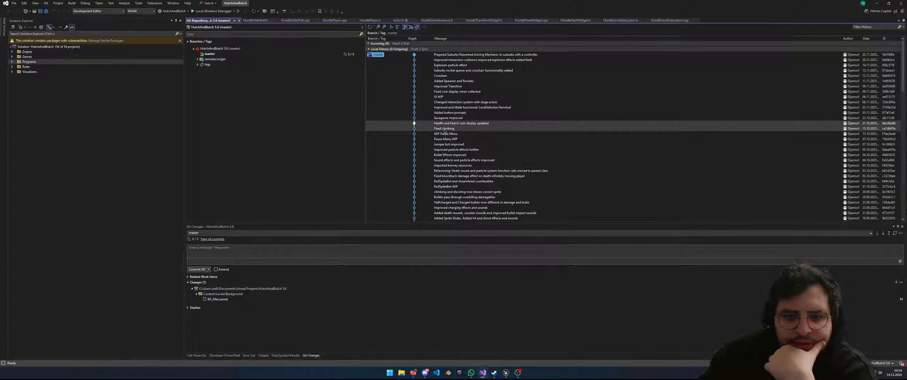
{"action": "mouse_move", "coordinate": [445, 131]}
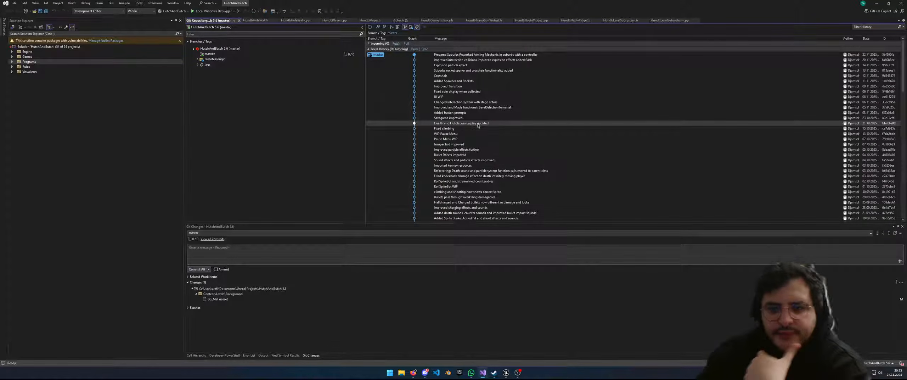
{"action": "key", "text": "alt+Tab"}
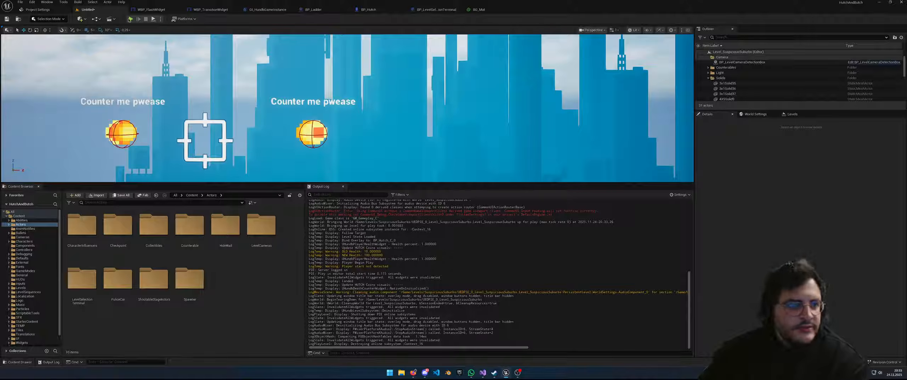
Play-test the suburbs level in an enlarged viewport, open its pause menu, then stop
{"action": "left_click", "coordinate": [130, 19]}
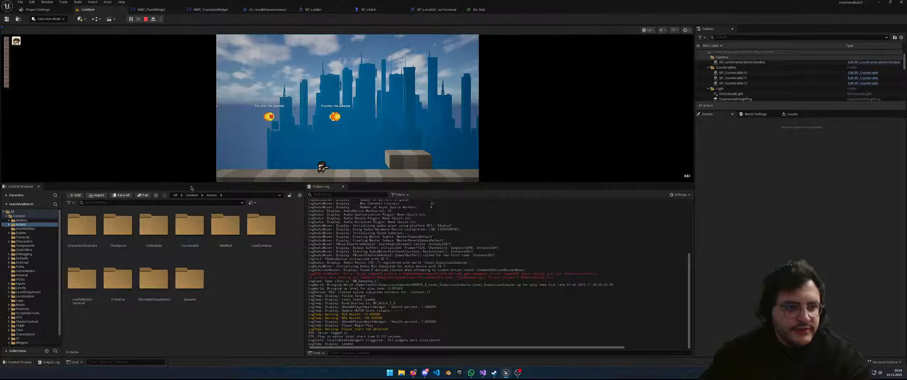
{"action": "left_click_drag", "start_coordinate": [192, 182], "coordinate": [196, 299]}
{"action": "left_click", "coordinate": [129, 88]}
{"action": "key", "text": "Escape"}
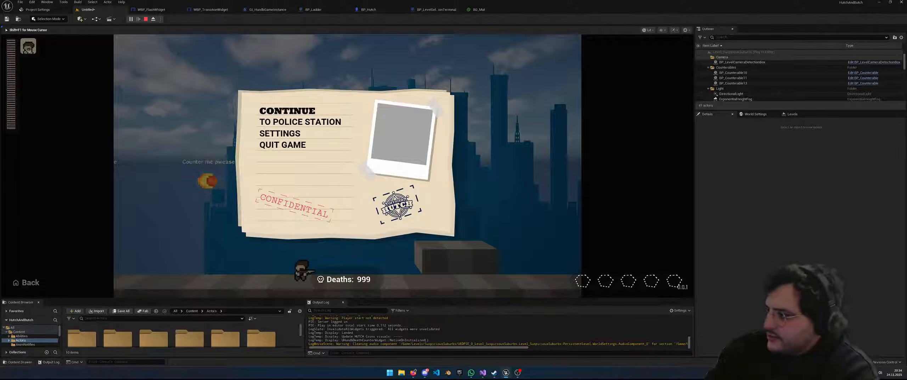
{"action": "key", "text": "shift+F1"}
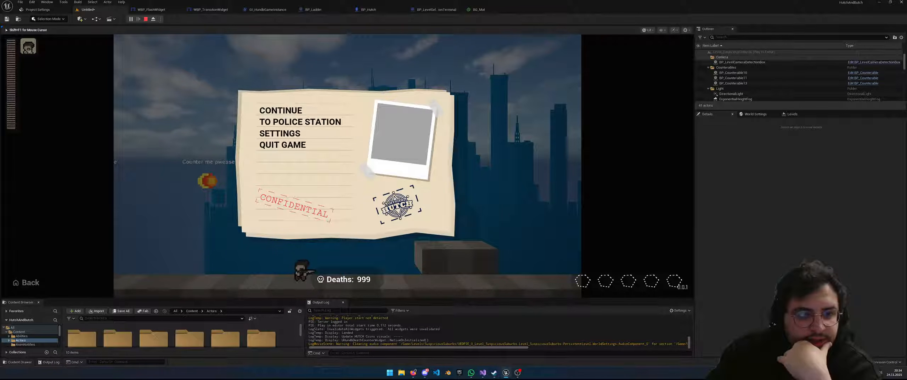
{"action": "key", "text": "Escape"}
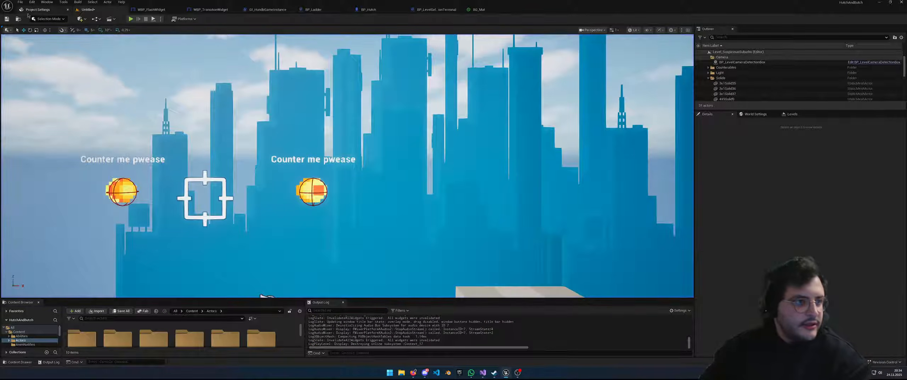
Save Level_SuspiciousSuburbs and bring up the File menu's Recent Levels list
{"action": "key", "text": "s"}
{"action": "right_click_drag", "start_coordinate": [192, 66], "coordinate": [185, 95]}
{"action": "key", "text": "ctrl+s"}
{"action": "mouse_move", "coordinate": [294, 176]}
{"action": "right_mouse_down"}
{"action": "mouse_move", "coordinate": [310, 200]}
{"action": "mouse_move", "coordinate": [307, 181]}
{"action": "right_mouse_up"}
{"action": "key", "text": "w"}
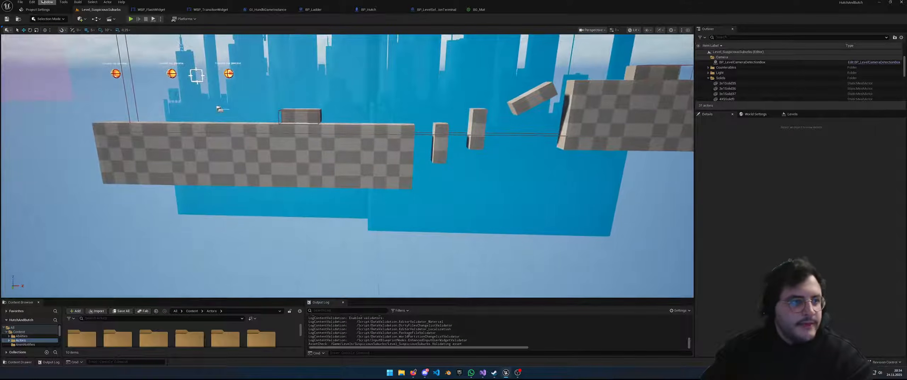
{"action": "left_click", "coordinate": [21, 1]}
{"action": "mouse_move", "coordinate": [59, 39]}
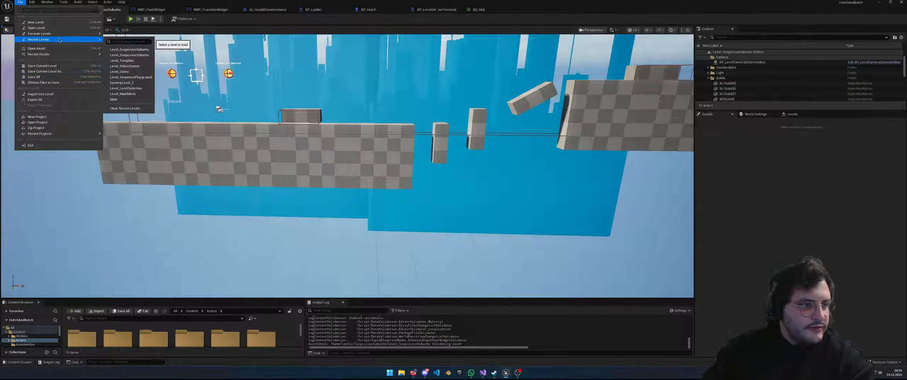
Open Level_PoliceStation, start a play-test, and run the character over to the terminal
{"action": "left_click", "coordinate": [134, 67]}
{"action": "right_click_drag", "start_coordinate": [449, 197], "coordinate": [471, 202]}
{"action": "key", "text": "alt+p"}
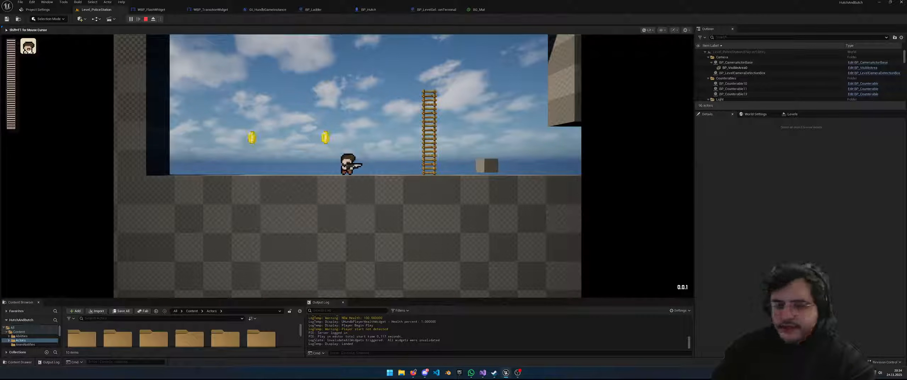
{"action": "key", "text": "d"}
{"action": "key", "text": "a"}
{"action": "key", "text": "d"}
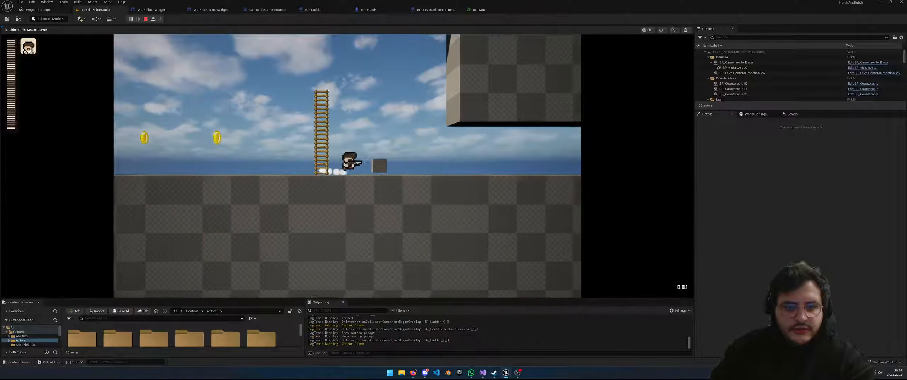
{"action": "key", "text": "a"}
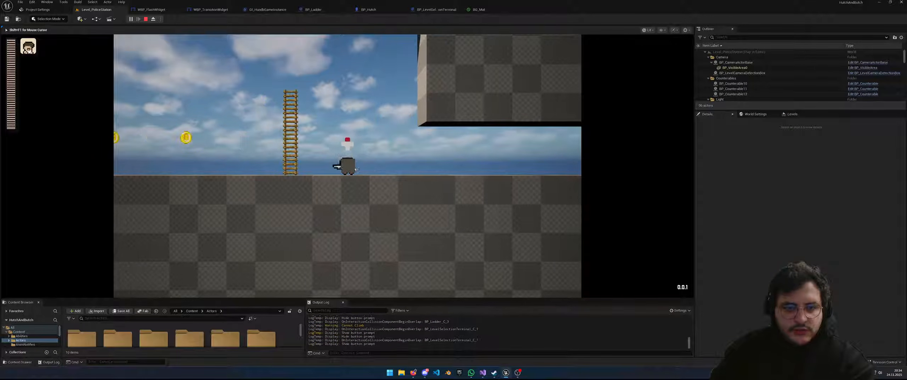
{"action": "key", "text": "a"}
{"action": "key", "text": "d"}
Open the terminal's stage-select menu, cycle through choices, and cancel out
{"action": "key", "text": "e"}
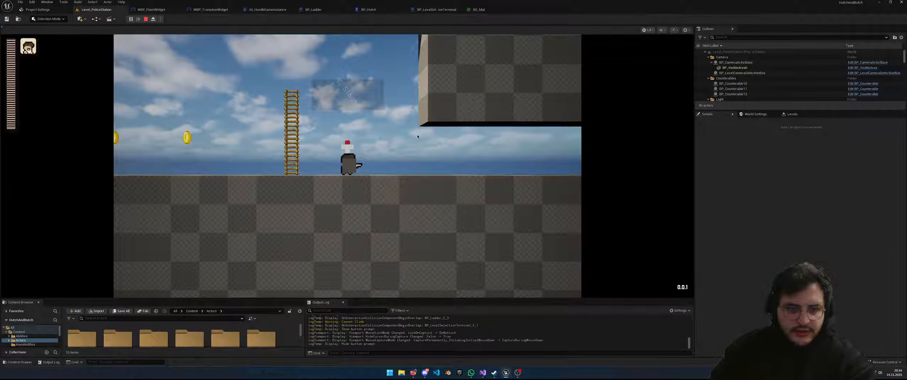
{"action": "key", "text": "Down"}
{"action": "key", "text": "Down"}
{"action": "key", "text": "Up"}
{"action": "key", "text": "Right"}
{"action": "key", "text": "Down"}
{"action": "key", "text": "Down"}
{"action": "key", "text": "Return"}
{"action": "key", "text": "a"}
{"action": "key", "text": "d"}
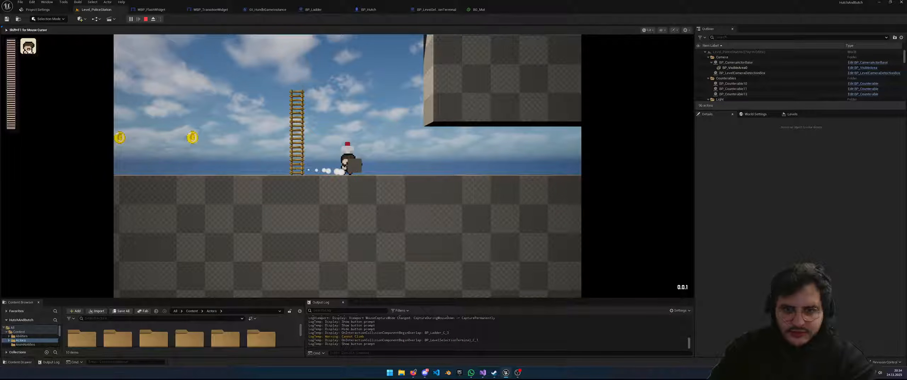
Reopen the stage-select menu, cycle through Stage 4 and Stage 5, and cancel again
{"action": "key", "text": "e"}
{"action": "key", "text": "Down"}
{"action": "key", "text": "Down"}
{"action": "key", "text": "Left"}
{"action": "key", "text": "Up"}
{"action": "key", "text": "Up"}
{"action": "key", "text": "Right"}
{"action": "key", "text": "Down"}
{"action": "key", "text": "Down"}
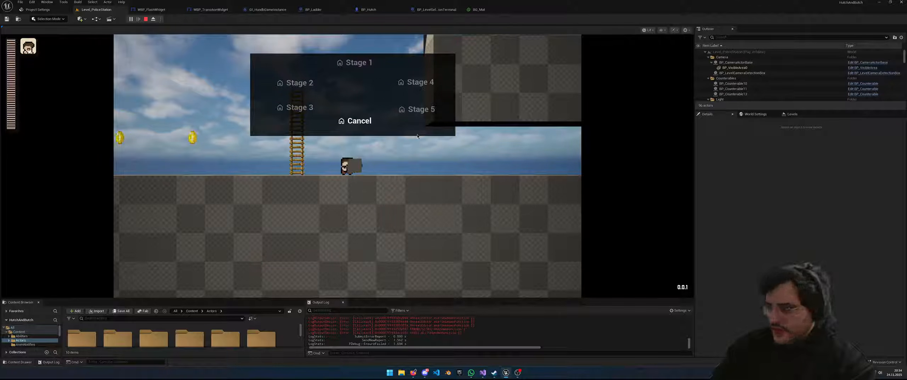
{"action": "key", "text": "Return"}
Open and resume the in-game pause menu twice while walking the character around
{"action": "key", "text": "Left"}
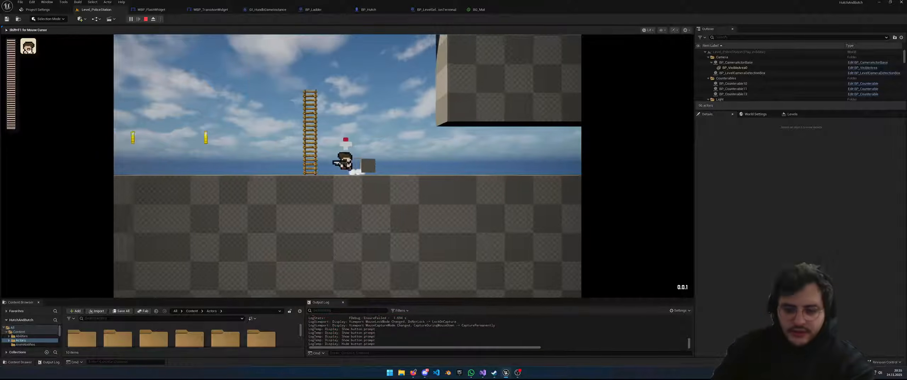
{"action": "key", "text": "Escape"}
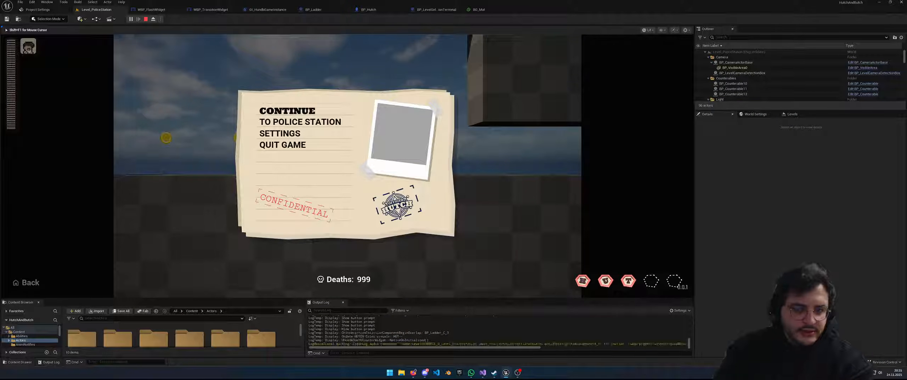
{"action": "key", "text": "Return"}
{"action": "key", "text": "Right"}
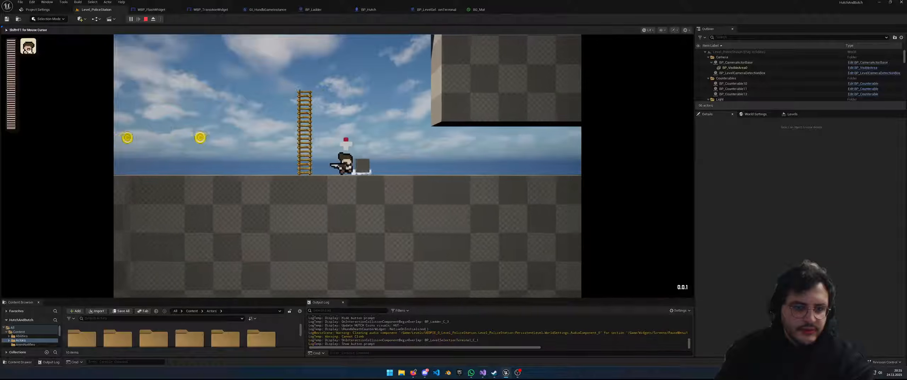
{"action": "key", "text": "Left"}
{"action": "key", "text": "Right"}
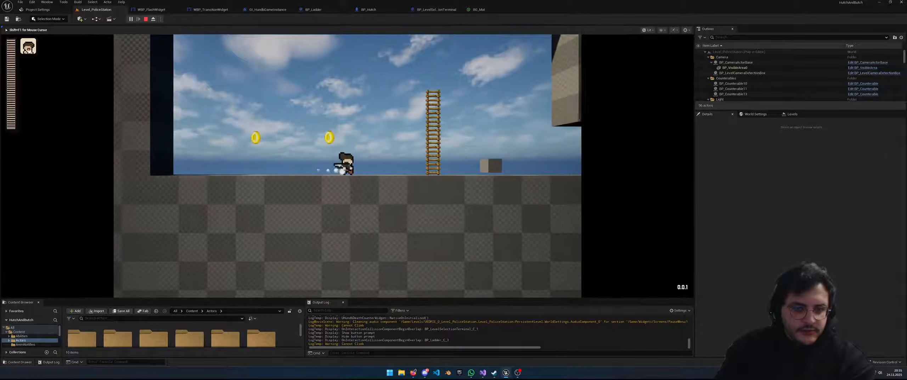
{"action": "key", "text": "Escape"}
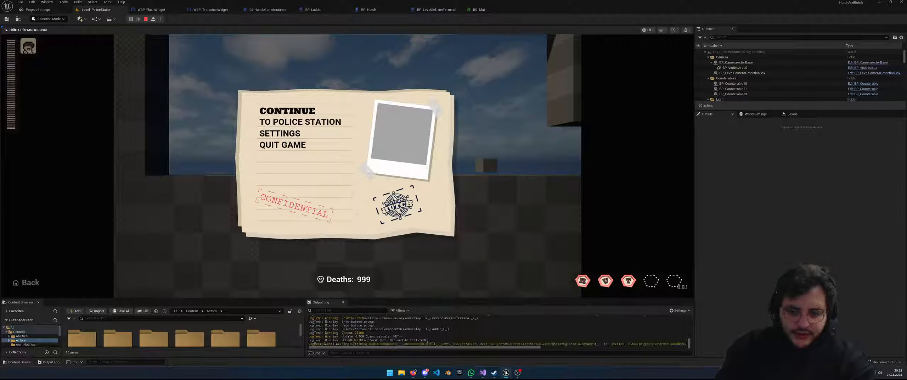
{"action": "key", "text": "Return"}
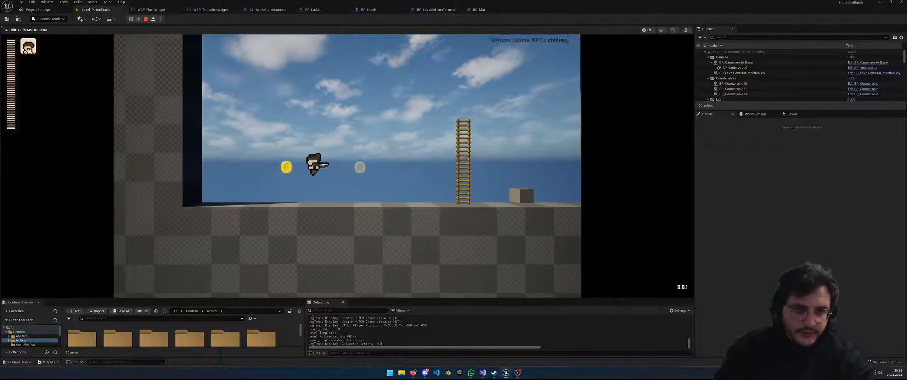
Run left to collect the coin, then stop the play session
{"action": "key", "text": "Right"}
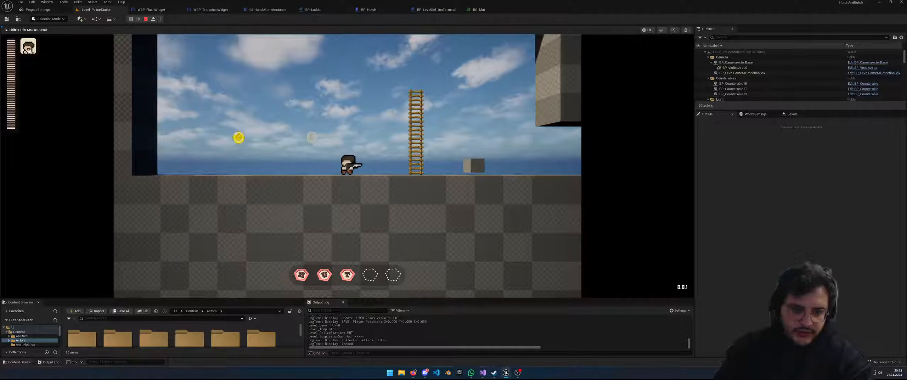
{"action": "key", "text": "Left"}
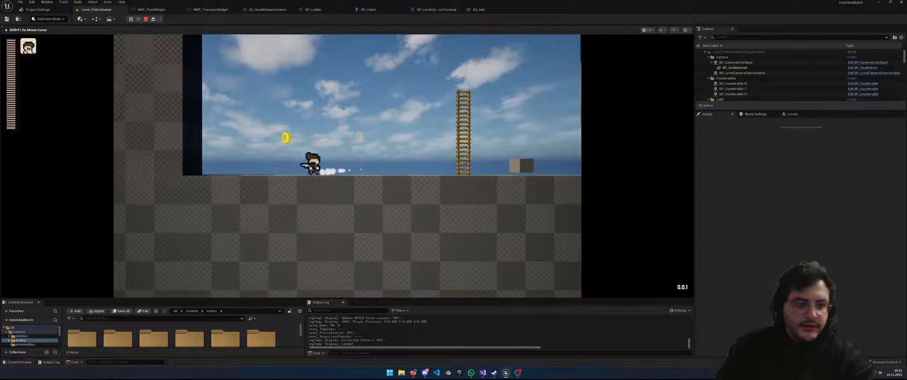
{"action": "key", "text": "Right"}
{"action": "key", "text": "Left"}
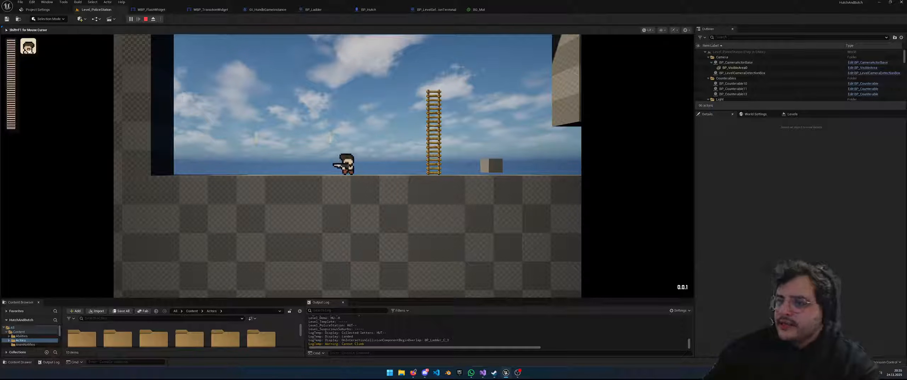
{"action": "key", "text": "Escape"}
Fly the editor view out and around the police station level
{"action": "scroll", "coordinate": [210, 107], "scroll_direction": "down", "scroll_amount": 10}
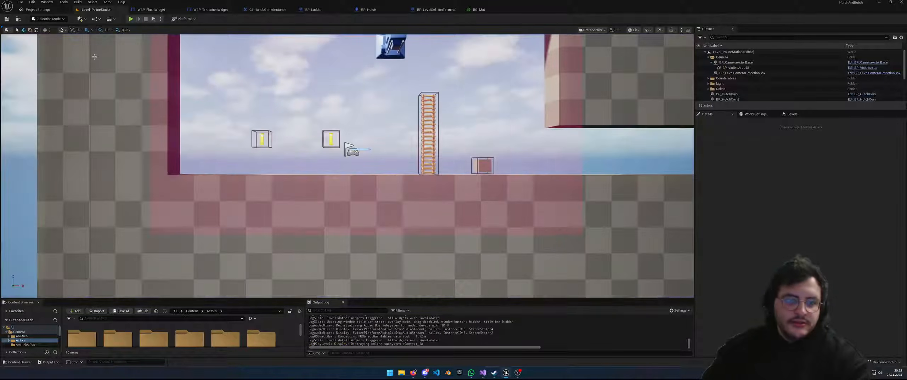
{"action": "scroll", "coordinate": [210, 108], "scroll_direction": "down", "scroll_amount": 2}
{"action": "key", "text": "d"}
{"action": "right_click_drag", "start_coordinate": [210, 107], "coordinate": [216, 93]}
{"action": "key", "text": "s"}
{"action": "key", "text": "s"}
{"action": "key", "text": "w"}
{"action": "key", "text": "a"}
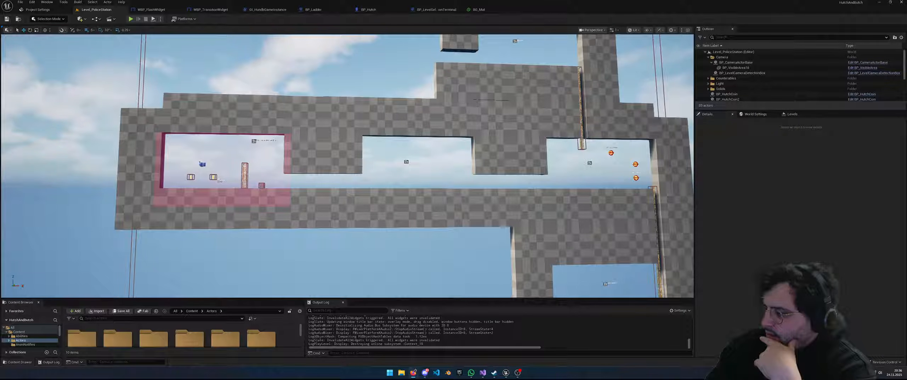
Glance at Visual Studio's Git history and HundbPlayer.cpp, then return to Unreal Editor
{"action": "key", "text": "alt+Tab"}
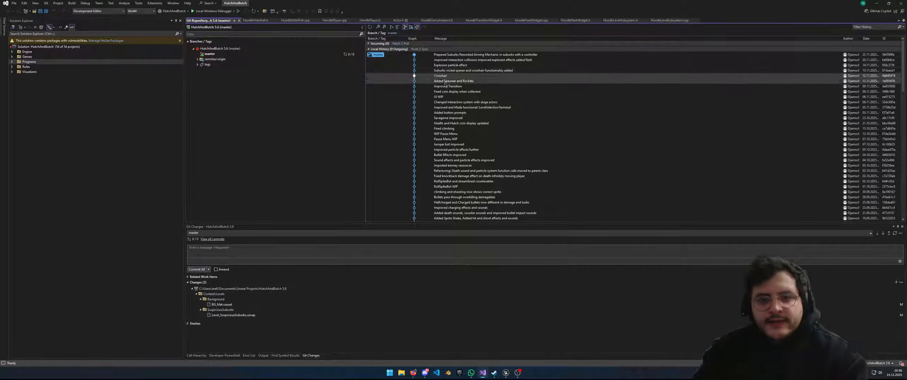
{"action": "key", "text": "ctrl+Tab"}
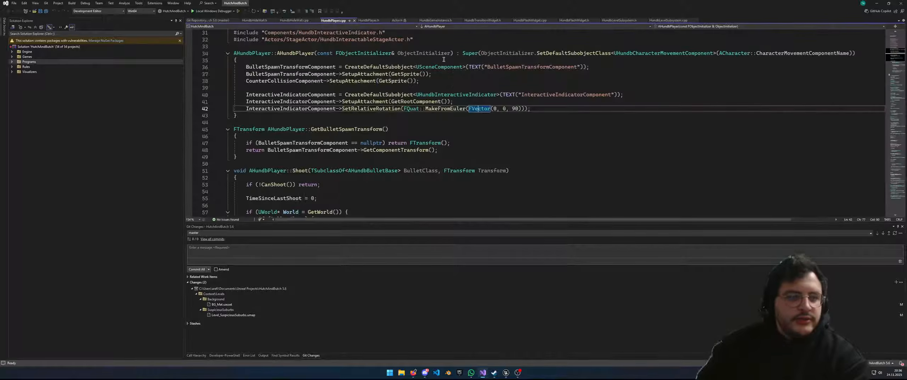
{"action": "left_click", "coordinate": [521, 373]}
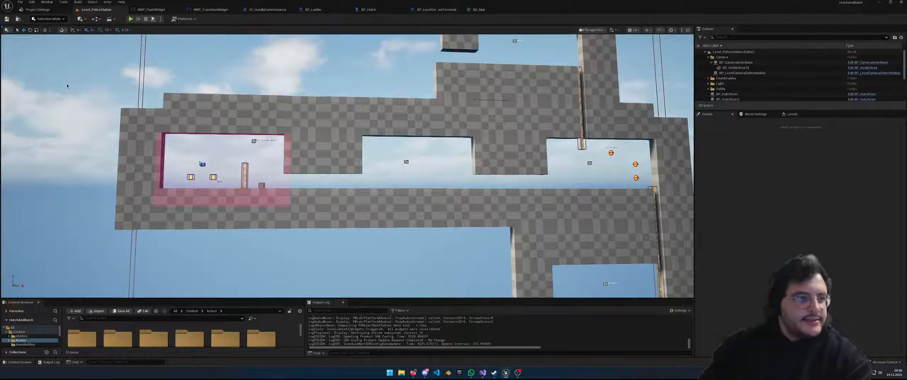
Reopen Level_SuspiciousSuburbs from File > Recent Levels
{"action": "left_click", "coordinate": [20, 2]}
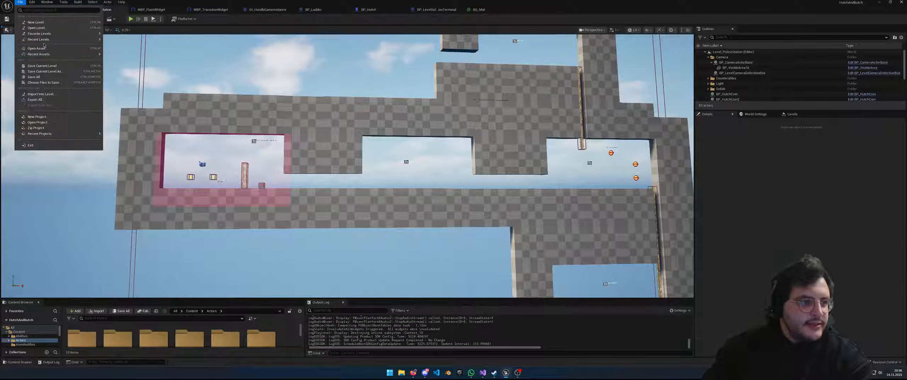
{"action": "mouse_move", "coordinate": [45, 42]}
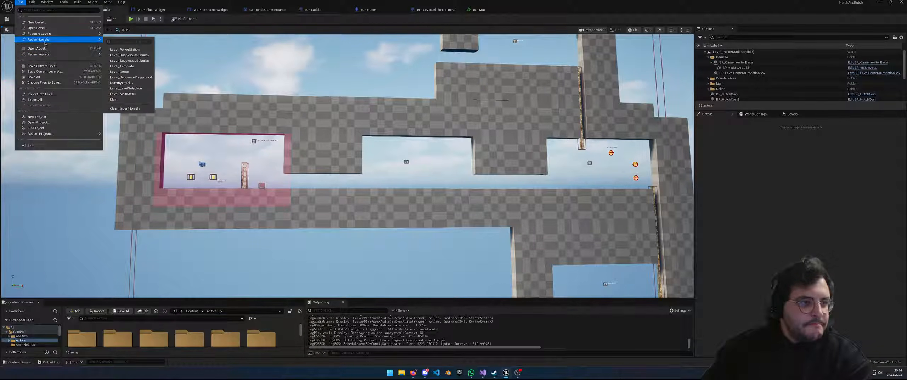
{"action": "left_click", "coordinate": [130, 56]}
{"action": "mouse_move", "coordinate": [243, 108]}
{"action": "right_mouse_down"}
{"action": "mouse_move", "coordinate": [221, 107]}
{"action": "mouse_move", "coordinate": [244, 108]}
{"action": "right_mouse_up"}
{"action": "key", "text": "s"}
{"action": "key", "text": "w"}
Select the rocket spawner actor in the viewport and open it with Edit Blueprint
{"action": "left_click", "coordinate": [285, 120]}
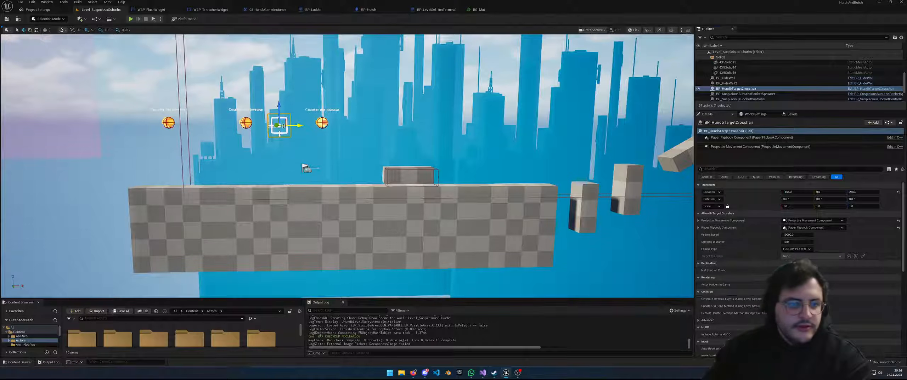
{"action": "mouse_move", "coordinate": [290, 141]}
{"action": "right_mouse_down"}
{"action": "mouse_move", "coordinate": [273, 137]}
{"action": "mouse_move", "coordinate": [294, 140]}
{"action": "right_mouse_up"}
{"action": "right_click_drag", "start_coordinate": [254, 62], "coordinate": [257, 57]}
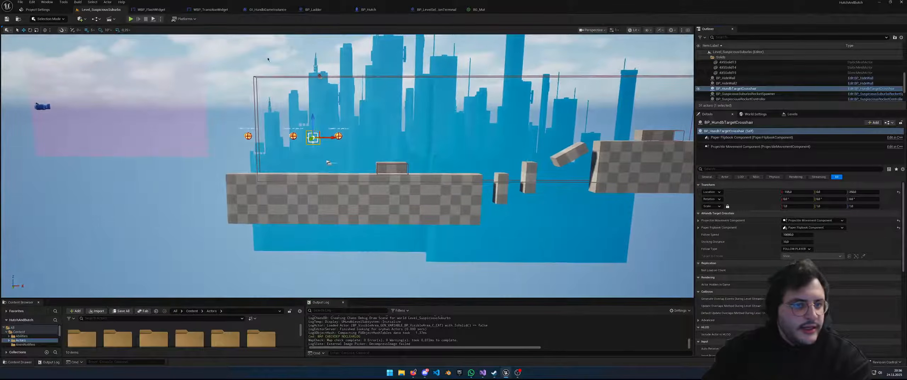
{"action": "left_click", "coordinate": [320, 76]}
{"action": "left_click", "coordinate": [320, 75]}
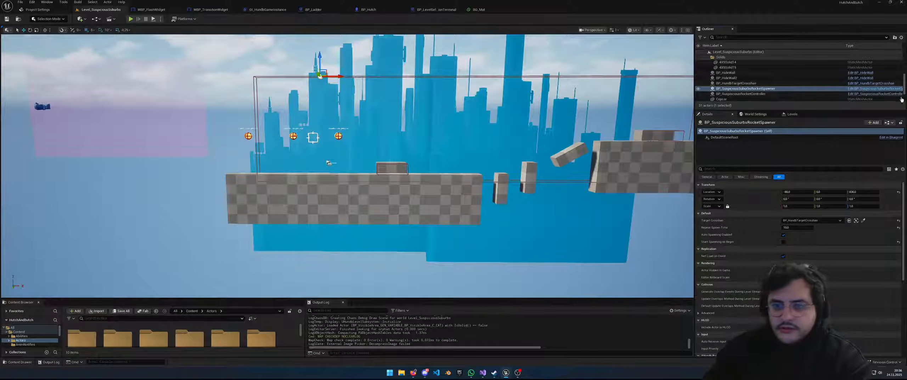
{"action": "left_click", "coordinate": [874, 88]}
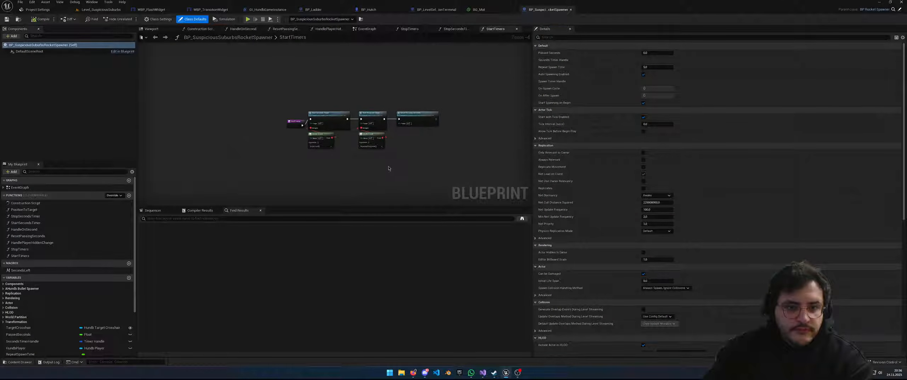
Look over the rocket spawner Blueprint's EventGraph
{"action": "scroll", "coordinate": [419, 162], "scroll_direction": "up", "scroll_amount": 3}
{"action": "scroll", "coordinate": [419, 162], "scroll_direction": "down", "scroll_amount": 2}
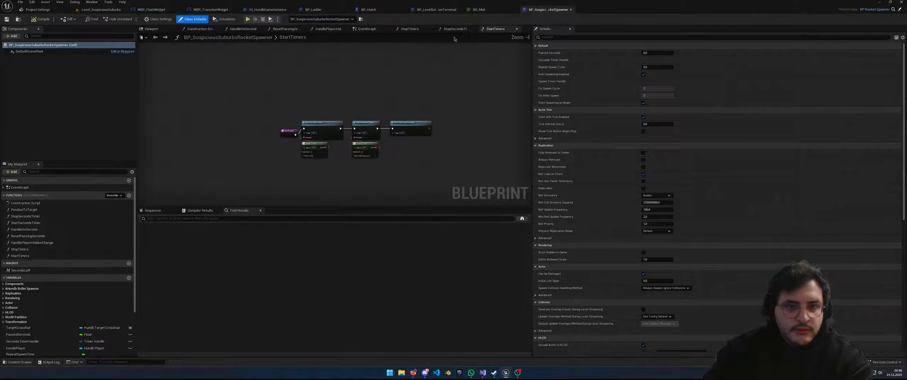
{"action": "left_click", "coordinate": [367, 29]}
{"action": "right_click_drag", "start_coordinate": [321, 120], "coordinate": [344, 113]}
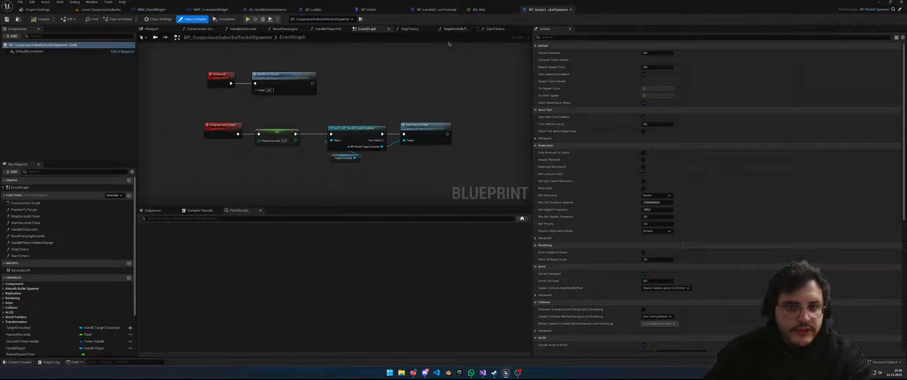
Browse the SuspiciousSuburbsRocketMechanic folder and open BP_SuspiciousRocketController
{"action": "left_click", "coordinate": [17, 18]}
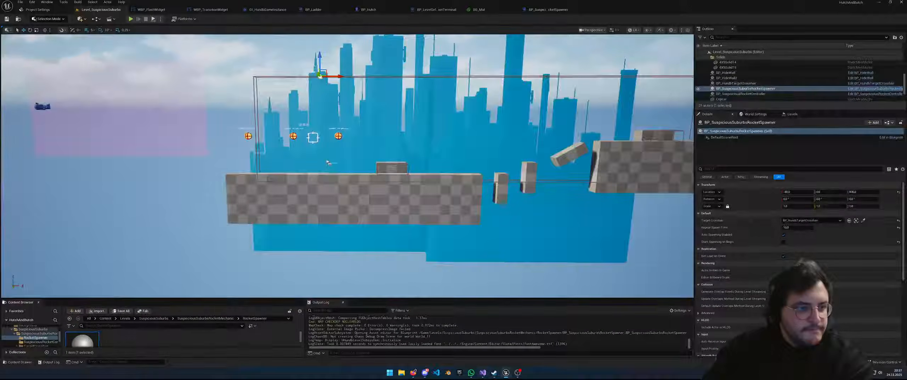
{"action": "left_click_drag", "start_coordinate": [182, 300], "coordinate": [179, 132]}
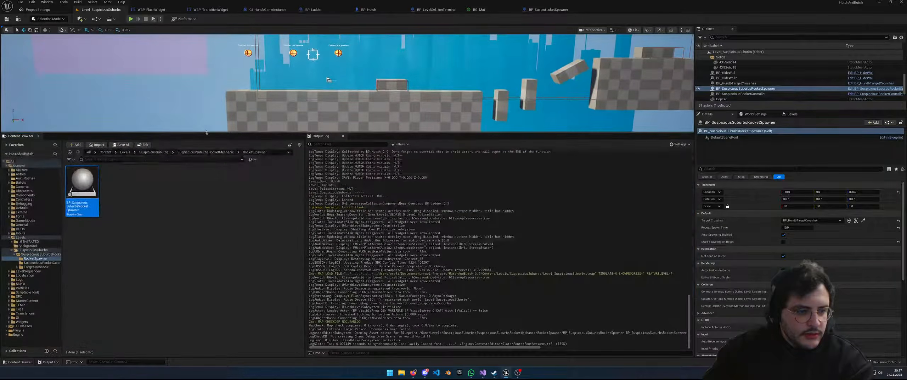
{"action": "left_click", "coordinate": [205, 152]}
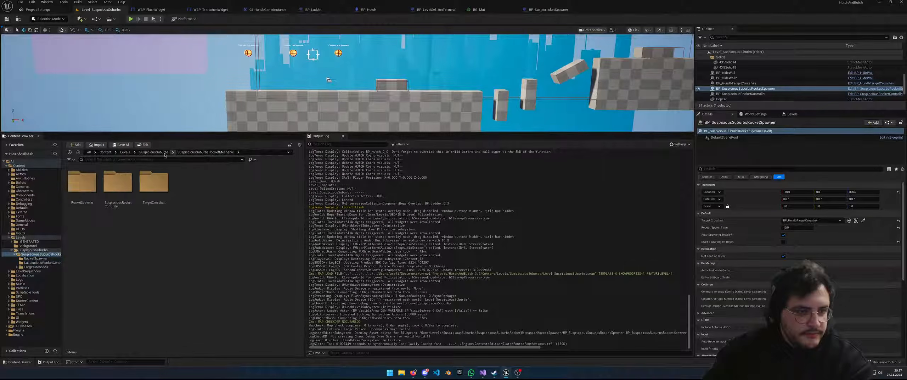
{"action": "double_click", "coordinate": [127, 190]}
{"action": "double_click", "coordinate": [72, 192]}
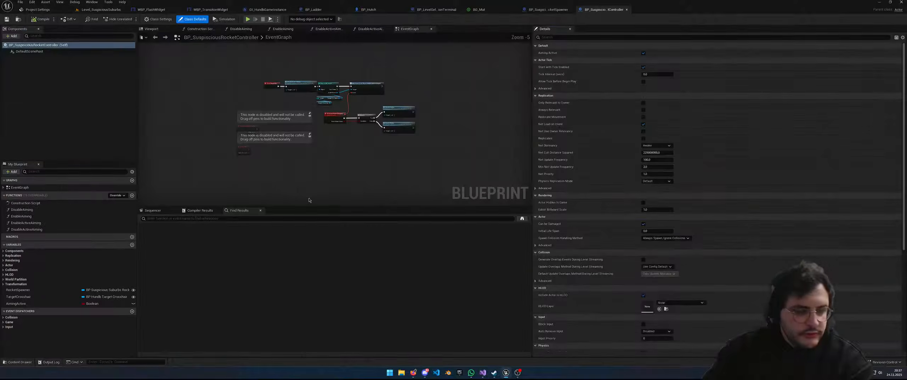
Wire BeginPlay straight to Cast To BP_Hutch and move Disable Active Aiming out of the chain
{"action": "scroll", "coordinate": [414, 148], "scroll_direction": "up", "scroll_amount": 4}
{"action": "right_click_drag", "start_coordinate": [375, 173], "coordinate": [424, 197]}
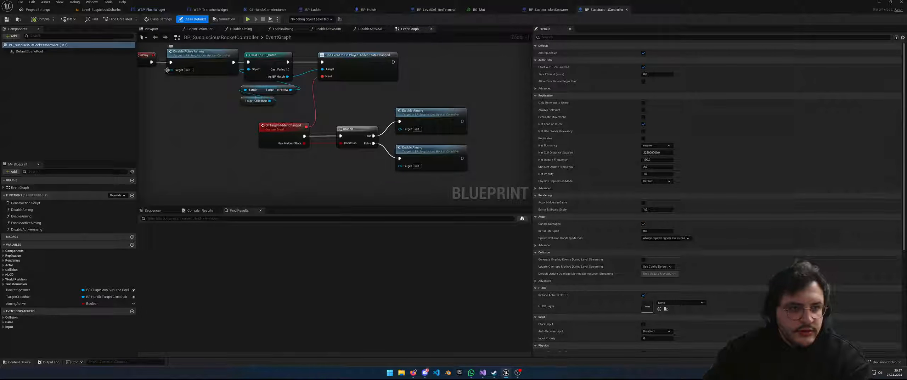
{"action": "left_click_drag", "start_coordinate": [151, 63], "coordinate": [189, 98]}
{"action": "right_click_drag", "start_coordinate": [165, 144], "coordinate": [300, 148]}
{"action": "left_click_drag", "start_coordinate": [263, 67], "coordinate": [238, 67]}
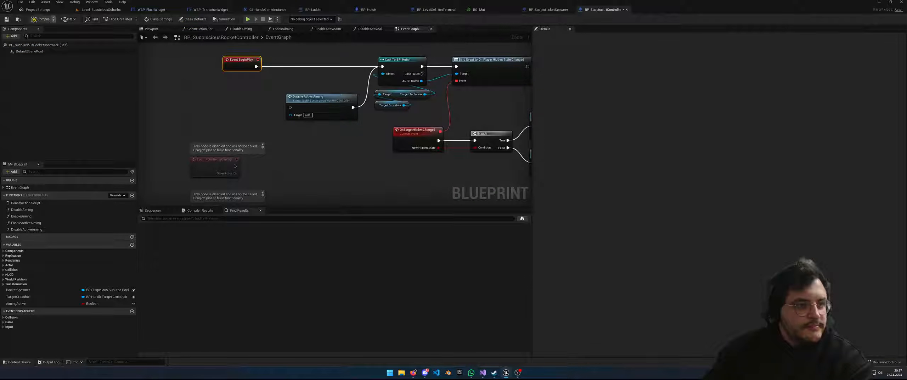
{"action": "left_click", "coordinate": [101, 9]}
Play-test the level, running, jumping and dodge-rolling so the crosshair follows the character, then stop
{"action": "left_click", "coordinate": [131, 18]}
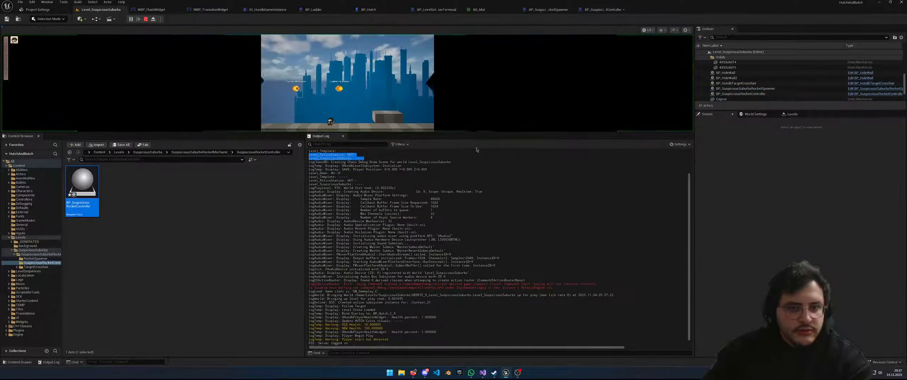
{"action": "key", "text": "space"}
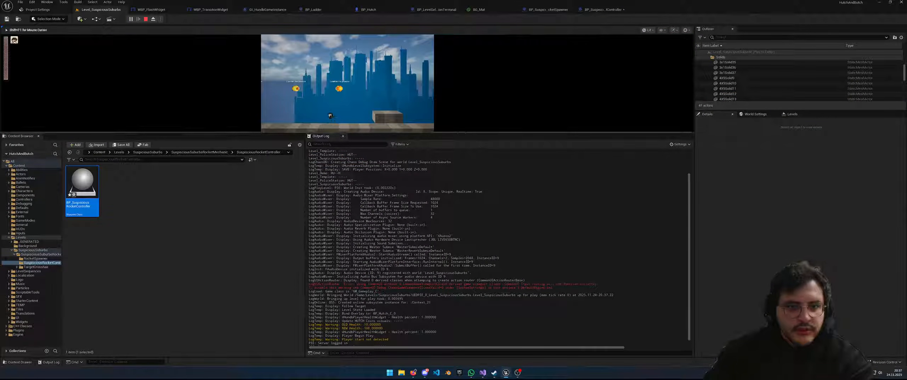
{"action": "key", "text": "d"}
{"action": "key", "text": "d"}
{"action": "key", "text": "a"}
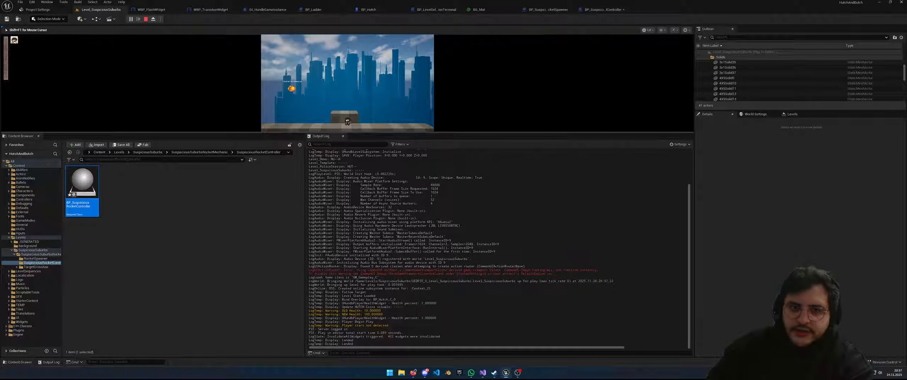
{"action": "key", "text": "d"}
{"action": "key", "text": "a"}
{"action": "key", "text": "d"}
{"action": "key", "text": "d"}
{"action": "key", "text": "a"}
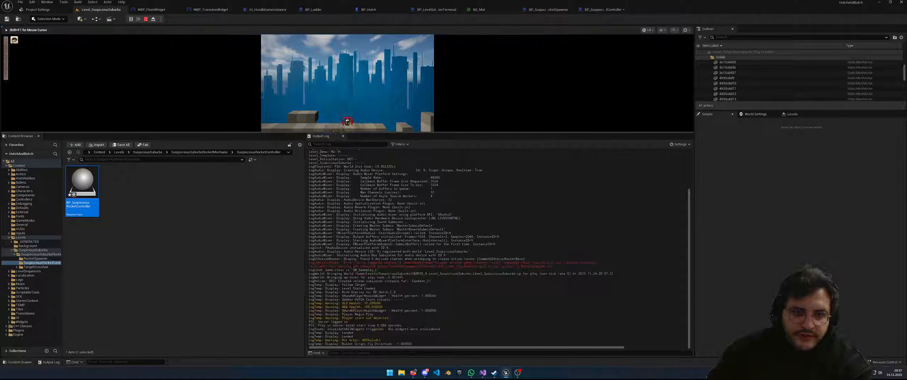
{"action": "key", "text": "d"}
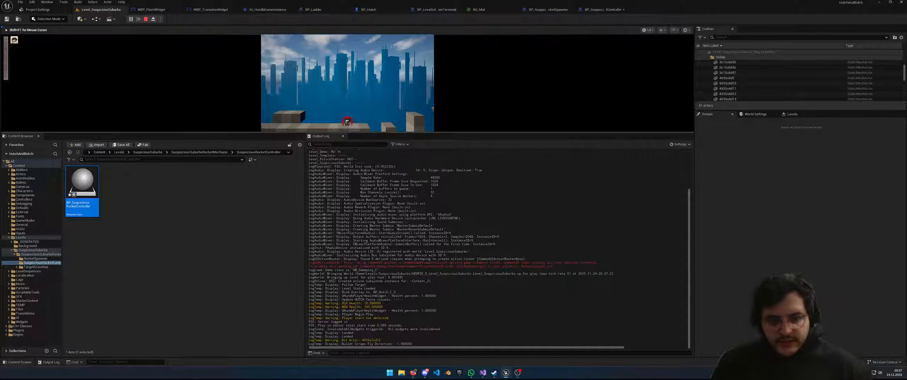
{"action": "key", "text": "a"}
{"action": "key", "text": "d"}
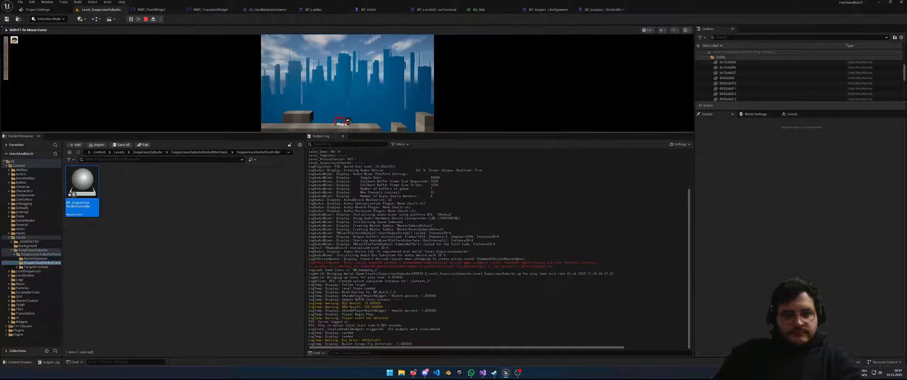
{"action": "key", "text": "d"}
{"action": "key", "text": "space"}
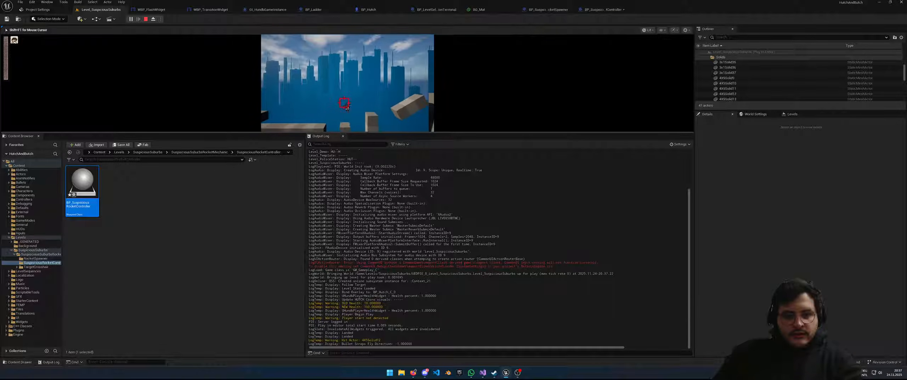
{"action": "key", "text": "space"}
{"action": "key", "text": "a"}
{"action": "key", "text": "space"}
{"action": "key", "text": "shift"}
{"action": "key", "text": "Escape"}
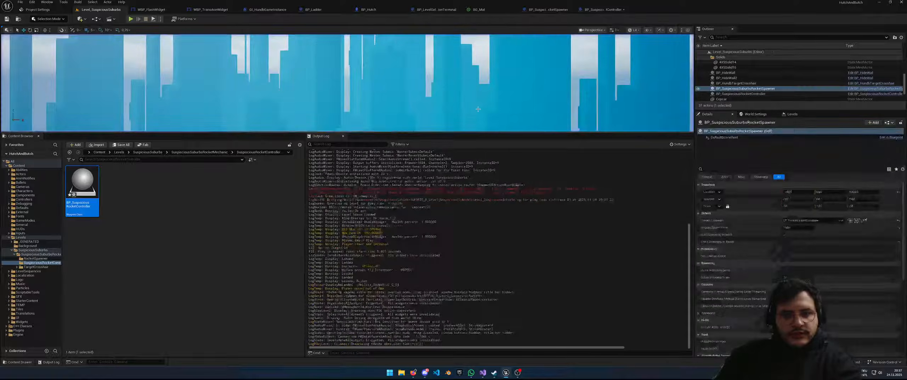
Fly the viewport camera around to survey the coins, crosshair and checkered walls
{"action": "key", "text": "s"}
{"action": "mouse_move", "coordinate": [449, 76]}
{"action": "right_mouse_down"}
{"action": "mouse_move", "coordinate": [397, 86]}
{"action": "mouse_move", "coordinate": [445, 80]}
{"action": "mouse_move", "coordinate": [438, 72]}
{"action": "mouse_move", "coordinate": [461, 76]}
{"action": "right_mouse_up"}
{"action": "key", "text": "w"}
{"action": "key", "text": "s"}
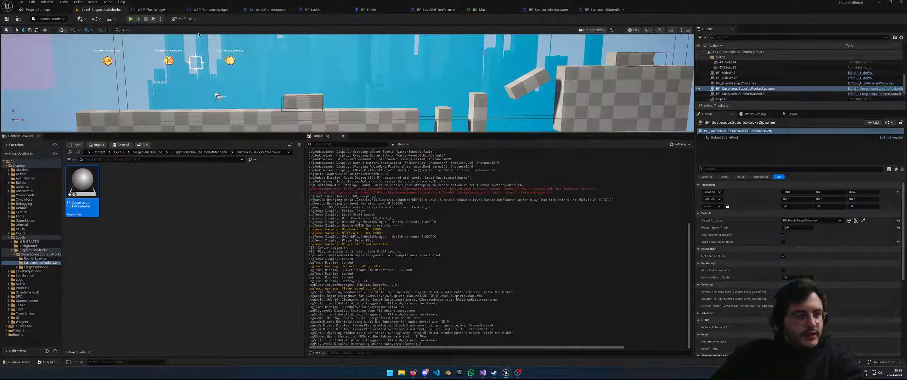
Play the level again, moving under the crosshair until a rocket strikes, then stop
{"action": "key", "text": "alt+p"}
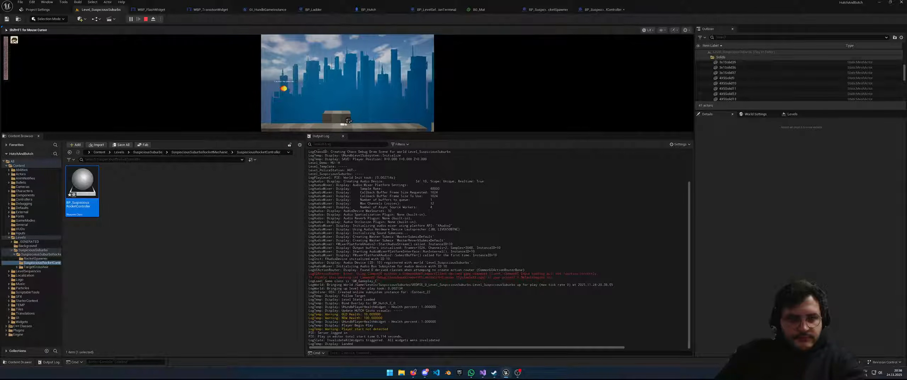
{"action": "key", "text": "d"}
{"action": "key", "text": "a"}
{"action": "key", "text": "d"}
{"action": "key", "text": "a"}
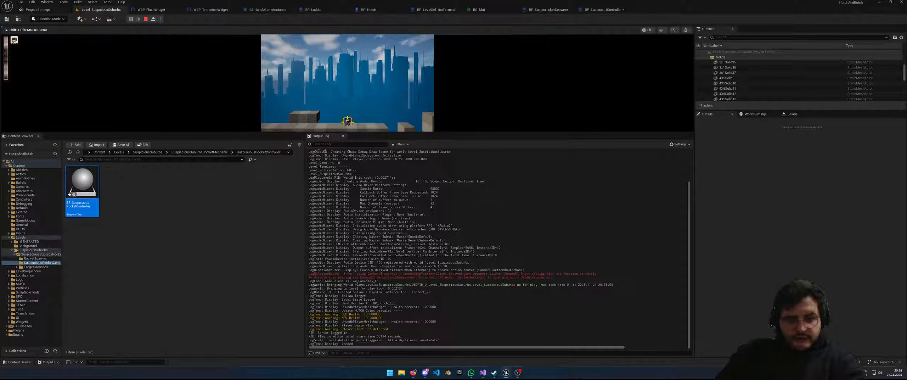
{"action": "key", "text": "a"}
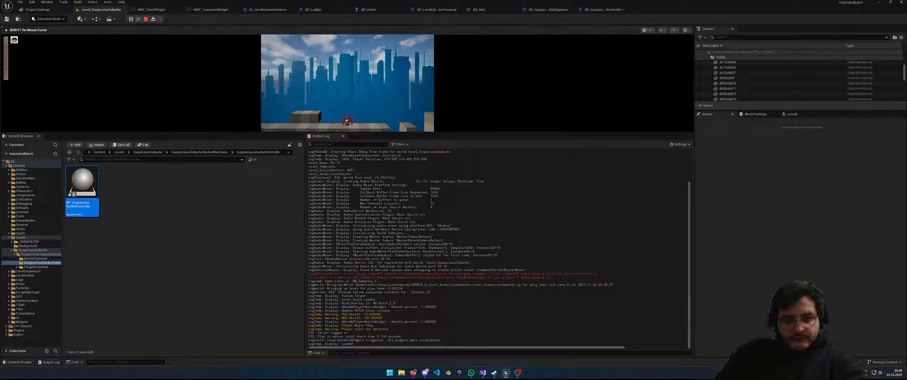
{"action": "key", "text": "d"}
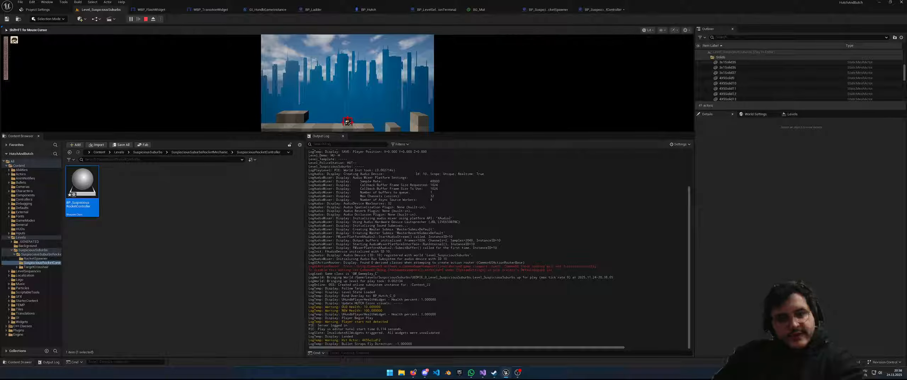
{"action": "key", "text": "Escape"}
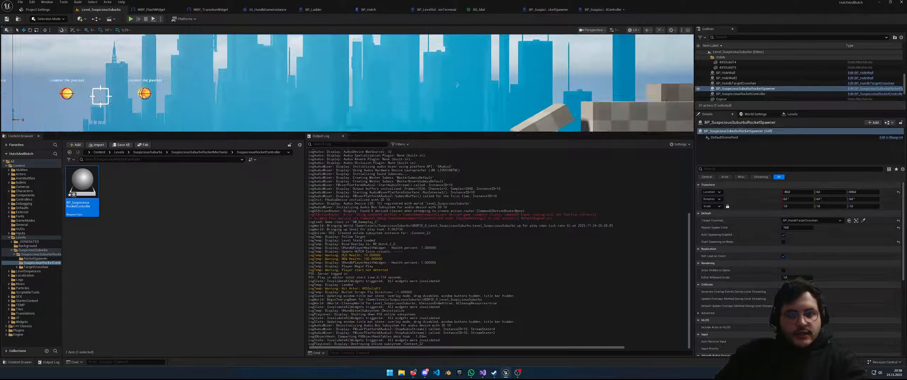
In the rocket controller EventGraph, move the two disabled event nodes out of the way
{"action": "left_click", "coordinate": [596, 9]}
{"action": "scroll", "coordinate": [451, 108], "scroll_direction": "down", "scroll_amount": 2}
{"action": "right_click_drag", "start_coordinate": [456, 169], "coordinate": [328, 148]}
{"action": "left_click_drag", "start_coordinate": [446, 159], "coordinate": [400, 82]}
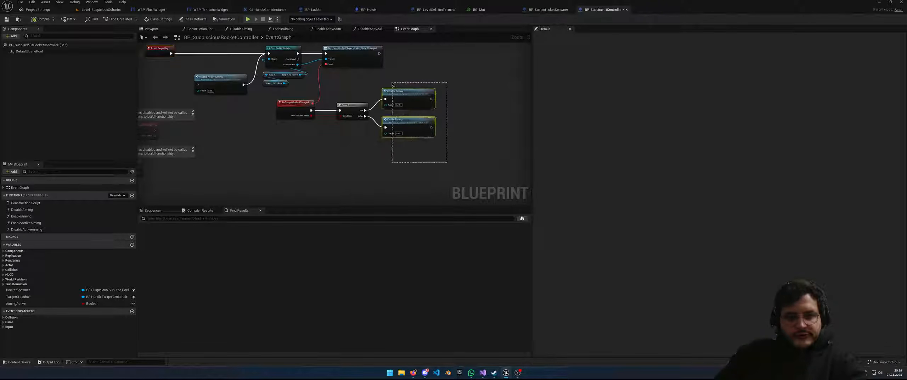
{"action": "right_click_drag", "start_coordinate": [480, 92], "coordinate": [458, 91]}
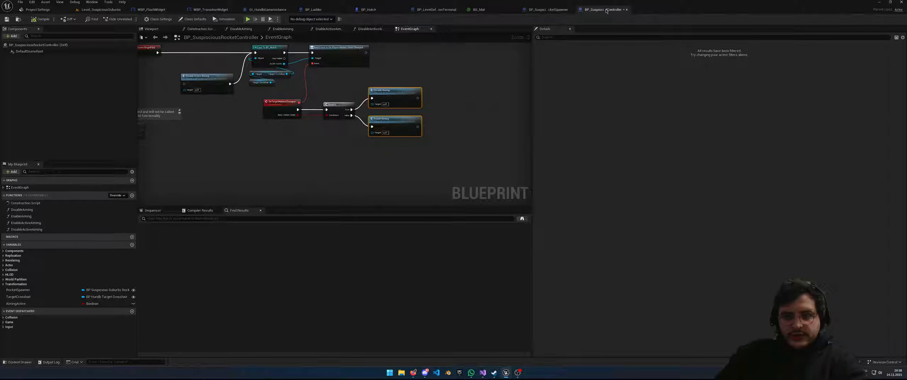
{"action": "right_click_drag", "start_coordinate": [434, 141], "coordinate": [511, 131]}
{"action": "scroll", "coordinate": [350, 131], "scroll_direction": "down", "scroll_amount": 2}
{"action": "left_click_drag", "start_coordinate": [306, 178], "coordinate": [256, 126]}
{"action": "right_click_drag", "start_coordinate": [289, 162], "coordinate": [339, 142]}
{"action": "scroll", "coordinate": [319, 118], "scroll_direction": "up", "scroll_amount": 2}
{"action": "left_click_drag", "start_coordinate": [311, 101], "coordinate": [281, 171]}
{"action": "right_click_drag", "start_coordinate": [340, 203], "coordinate": [381, 138]}
{"action": "left_click_drag", "start_coordinate": [383, 143], "coordinate": [322, 121]}
{"action": "right_click_drag", "start_coordinate": [475, 81], "coordinate": [369, 170]}
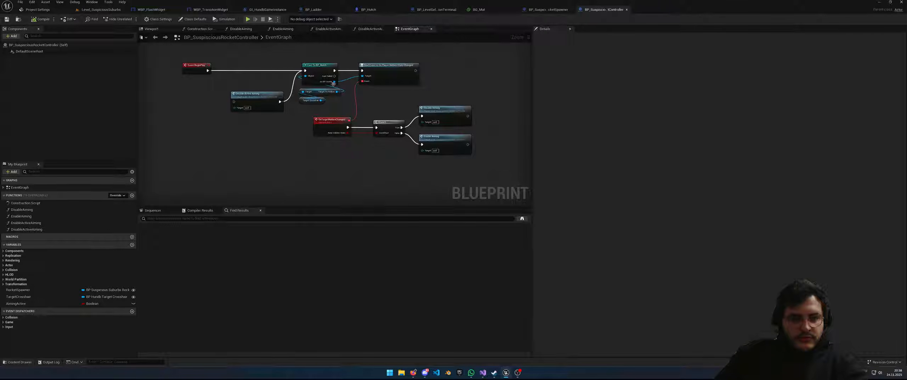
Nudge the Disable Active Aiming node into place and launch the level as a Standalone Game
{"action": "right_click_drag", "start_coordinate": [393, 78], "coordinate": [422, 81]}
{"action": "scroll", "coordinate": [420, 83], "scroll_direction": "down", "scroll_amount": 1}
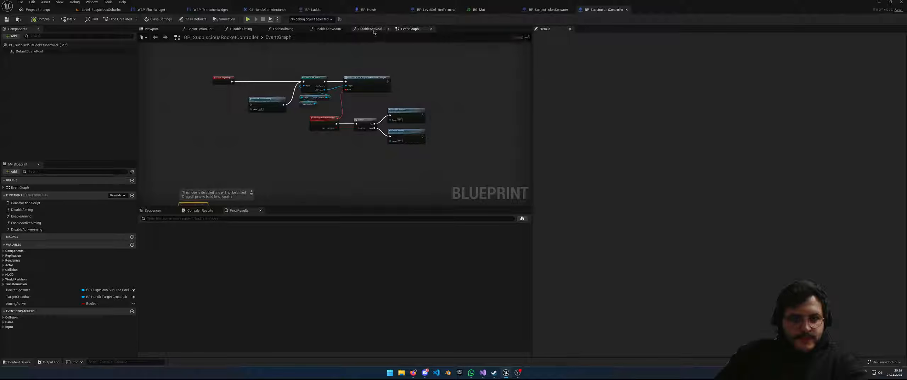
{"action": "scroll", "coordinate": [301, 85], "scroll_direction": "up", "scroll_amount": 3}
{"action": "left_click", "coordinate": [253, 111]}
{"action": "left_click_drag", "start_coordinate": [253, 110], "coordinate": [245, 114]}
{"action": "scroll", "coordinate": [290, 156], "scroll_direction": "down", "scroll_amount": 1}
{"action": "right_click_drag", "start_coordinate": [307, 162], "coordinate": [246, 146]}
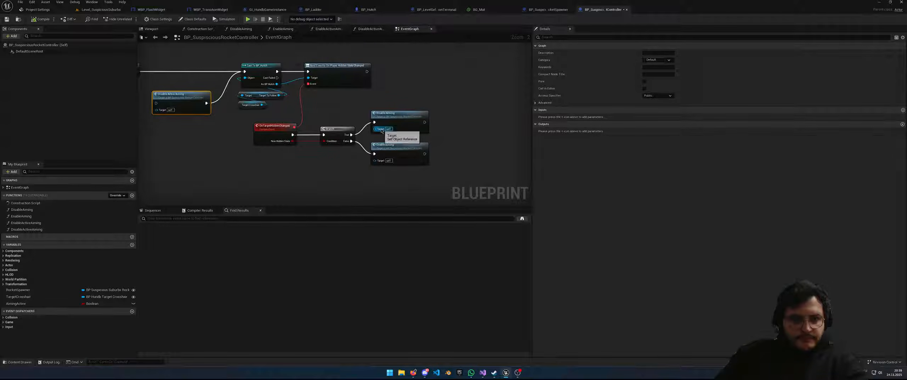
{"action": "right_click_drag", "start_coordinate": [324, 186], "coordinate": [332, 169]}
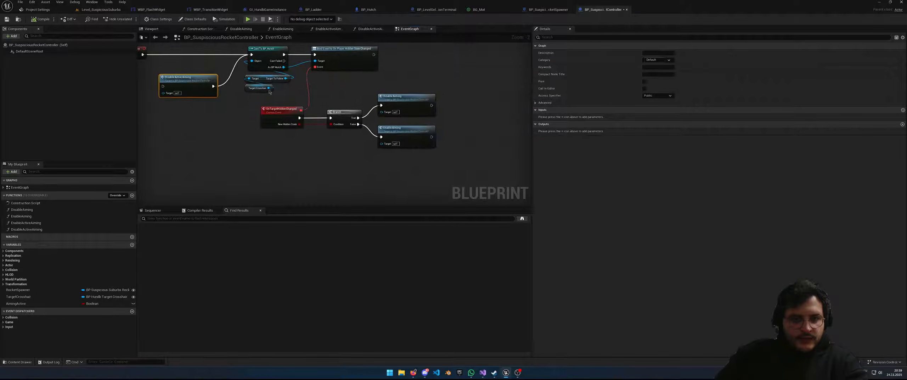
{"action": "left_click", "coordinate": [248, 20]}
{"action": "key", "text": "d"}
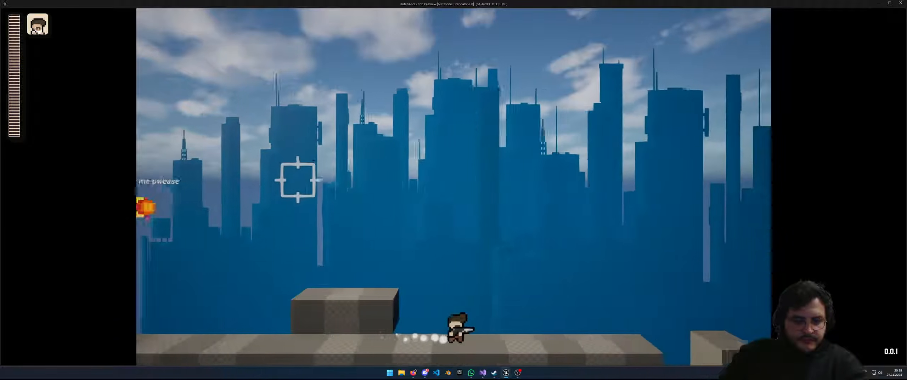
Trigger aiming in the standalone game so the crosshair turns red, then close the preview
{"action": "left_click", "coordinate": [453, 331]}
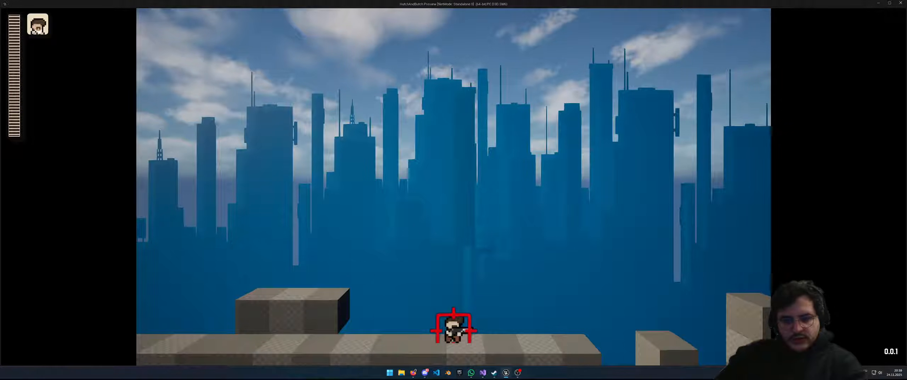
{"action": "key", "text": "Escape"}
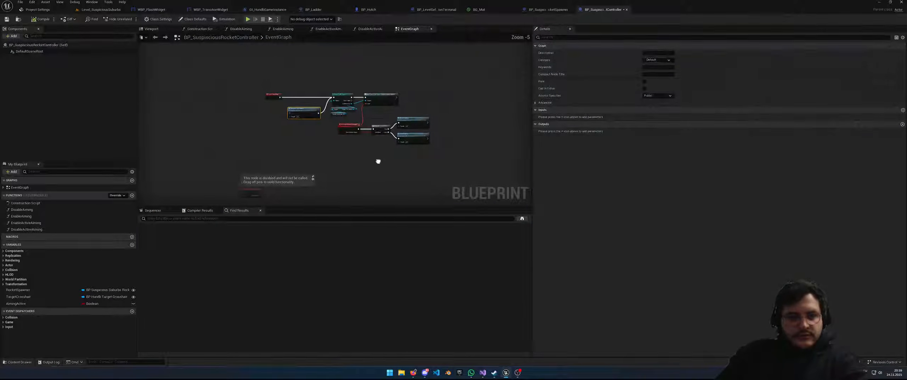
Bring the Cast To BP_Hutch and Bind Event nodes into view and shift the aiming nodes right
{"action": "scroll", "coordinate": [374, 158], "scroll_direction": "up", "scroll_amount": 2}
{"action": "right_click_drag", "start_coordinate": [426, 174], "coordinate": [424, 190]}
{"action": "right_click_drag", "start_coordinate": [373, 180], "coordinate": [426, 192]}
{"action": "scroll", "coordinate": [456, 196], "scroll_direction": "down", "scroll_amount": 4}
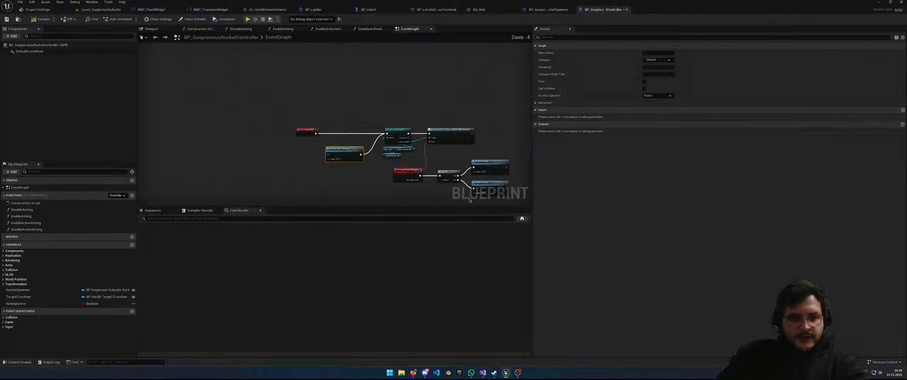
{"action": "right_click_drag", "start_coordinate": [466, 196], "coordinate": [380, 174]}
{"action": "right_click_drag", "start_coordinate": [442, 142], "coordinate": [422, 140]}
{"action": "scroll", "coordinate": [422, 140], "scroll_direction": "up", "scroll_amount": 2}
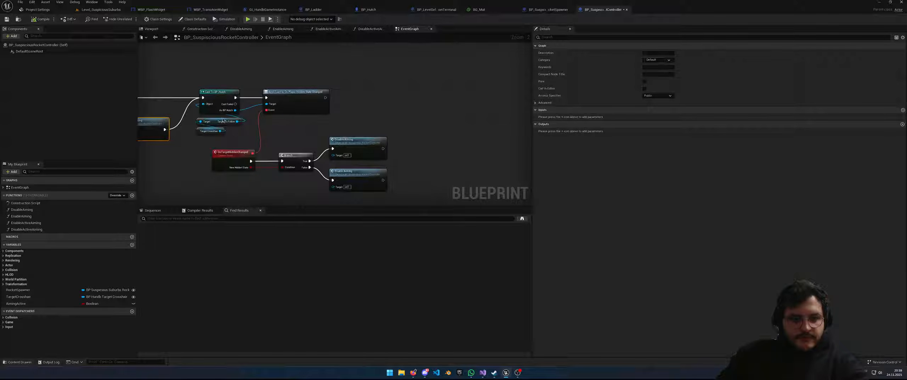
{"action": "left_click_drag", "start_coordinate": [199, 116], "coordinate": [243, 141]}
{"action": "right_click_drag", "start_coordinate": [356, 123], "coordinate": [396, 118]}
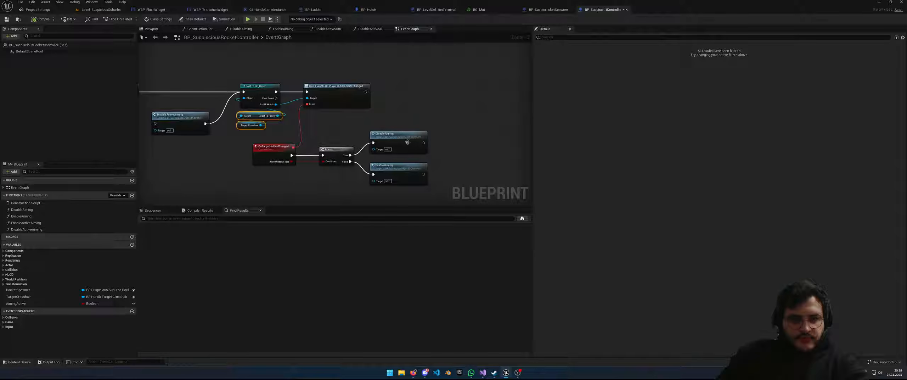
{"action": "left_click_drag", "start_coordinate": [453, 201], "coordinate": [371, 90]}
Promote the As BP Hutch output to a new variable named Hutch
{"action": "right_click", "coordinate": [313, 114]}
{"action": "right_click", "coordinate": [276, 105]}
{"action": "mouse_move", "coordinate": [309, 138]}
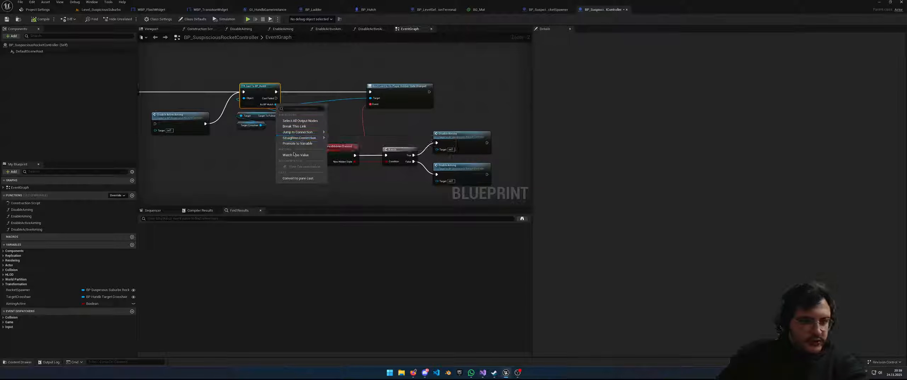
{"action": "left_click", "coordinate": [301, 144]}
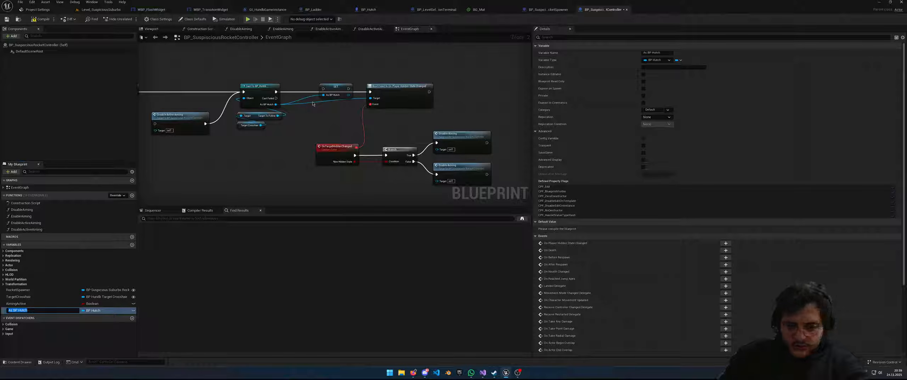
{"action": "type", "text": "Hutch"}
{"action": "key", "text": "Return"}
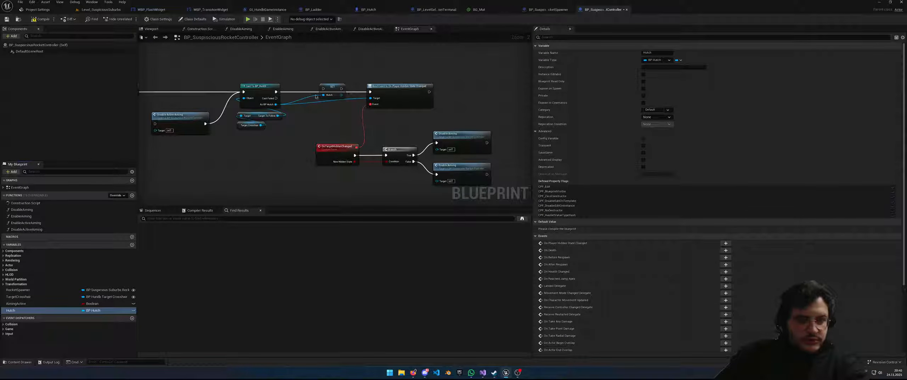
Wire Cast To BP_Hutch → SET Hutch → Bind Event, feed As BP Hutch into SET, and reposition Disable Active Aiming
{"action": "left_click_drag", "start_coordinate": [276, 92], "coordinate": [370, 98]}
{"action": "right_click_drag", "start_coordinate": [236, 125], "coordinate": [333, 126]}
{"action": "left_click", "coordinate": [375, 107], "text": "alt"}
{"action": "left_click_drag", "start_coordinate": [372, 105], "coordinate": [403, 91]}
{"action": "mouse_move", "coordinate": [279, 122]}
{"action": "left_mouse_down"}
{"action": "mouse_move", "coordinate": [287, 96]}
{"action": "mouse_move", "coordinate": [284, 118]}
{"action": "mouse_move", "coordinate": [300, 119]}
{"action": "mouse_move", "coordinate": [269, 114]}
{"action": "left_mouse_up"}
Collapse the cast, SET and target nodes into a new function named InitializeHutch
{"action": "left_click", "coordinate": [406, 131]}
{"action": "left_click_drag", "start_coordinate": [406, 131], "coordinate": [337, 86]}
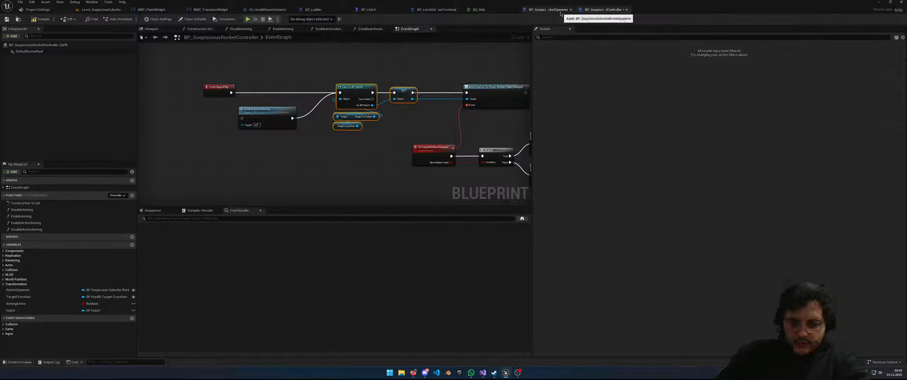
{"action": "right_click", "coordinate": [362, 89]}
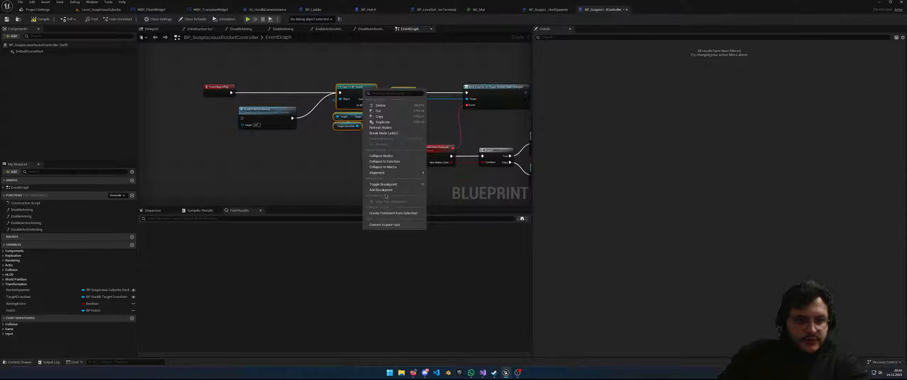
{"action": "left_click", "coordinate": [383, 162]}
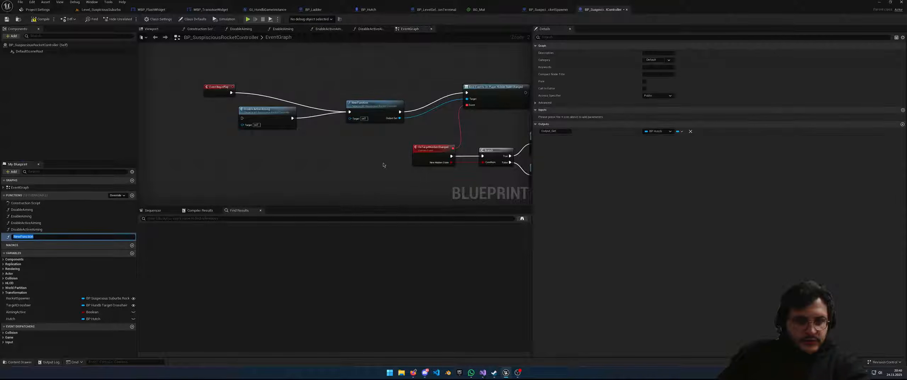
{"action": "type", "text": "GetHutch"}
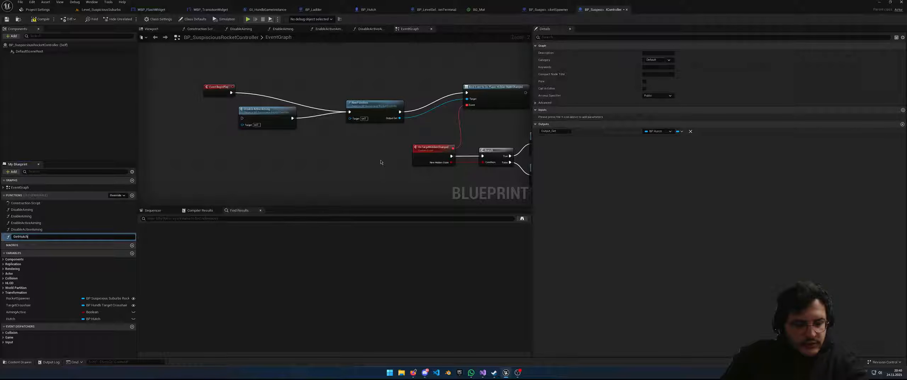
{"action": "type", "text": "nitializeHutch"}
{"action": "key", "text": "Return"}
Rearrange the InitializeHutch and Disable Active Aiming nodes, then select the aiming, Branch and OnTargetHiddenChanged nodes
{"action": "left_click_drag", "start_coordinate": [384, 115], "coordinate": [367, 95]}
{"action": "left_click_drag", "start_coordinate": [275, 109], "coordinate": [288, 103]}
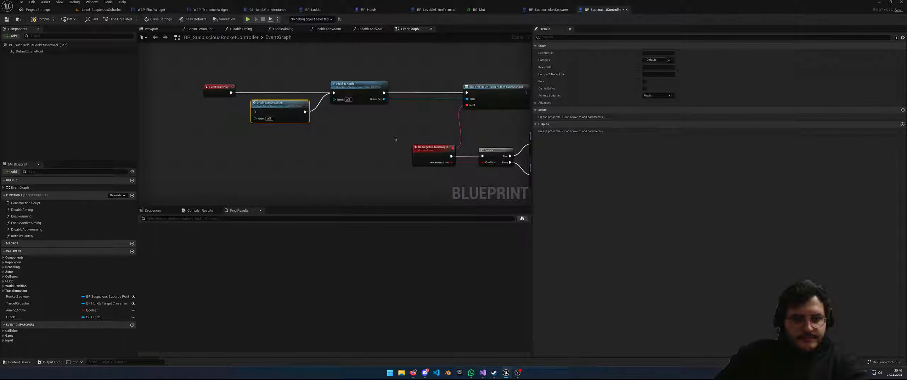
{"action": "right_click_drag", "start_coordinate": [385, 137], "coordinate": [256, 143]}
{"action": "right_click_drag", "start_coordinate": [451, 136], "coordinate": [397, 76]}
{"action": "left_click_drag", "start_coordinate": [457, 148], "coordinate": [247, 44]}
{"action": "right_click_drag", "start_coordinate": [305, 84], "coordinate": [342, 124]}
{"action": "left_click_drag", "start_coordinate": [480, 181], "coordinate": [311, 125]}
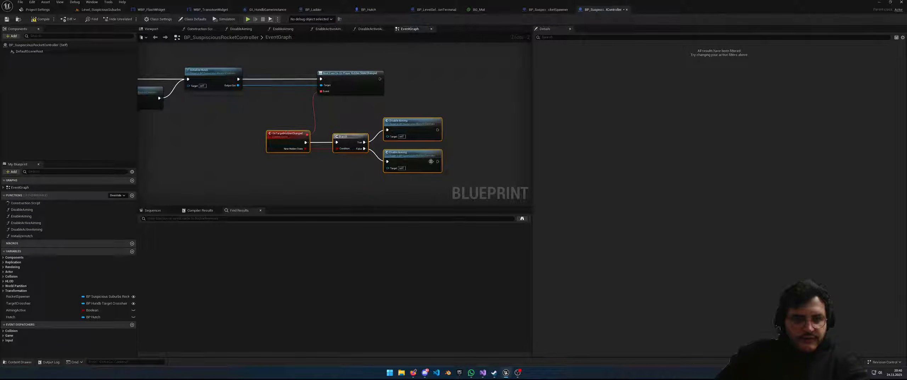
Reselect the aiming and Branch nodes and nudge the Bind Event node slightly right
{"action": "left_click", "coordinate": [492, 173]}
{"action": "left_click_drag", "start_coordinate": [493, 180], "coordinate": [281, 133]}
{"action": "right_click_drag", "start_coordinate": [477, 110], "coordinate": [411, 110]}
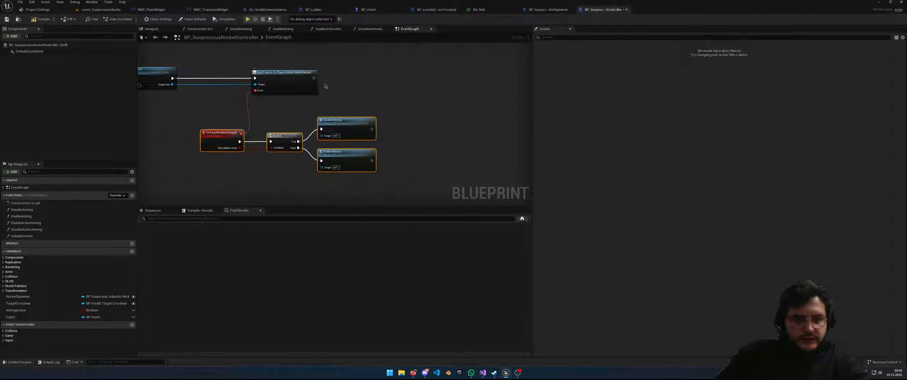
{"action": "left_click_drag", "start_coordinate": [301, 76], "coordinate": [304, 78]}
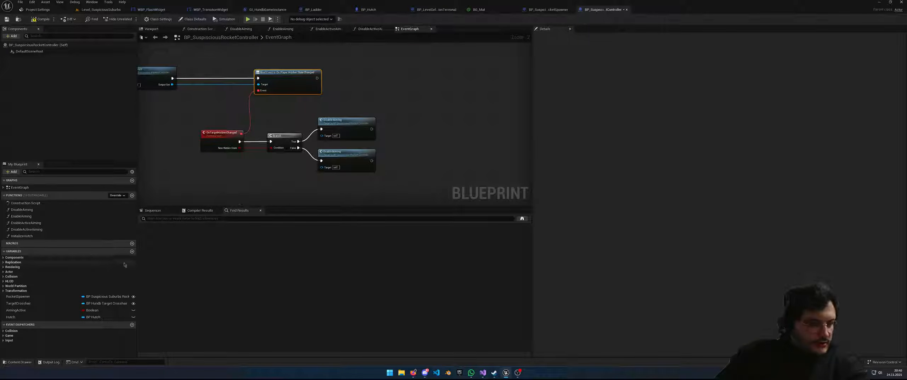
Add a RocketSpawner getter, search its actions for 'on Timer' and 'SpawnTimer', then cancel and place the node
{"action": "left_click_drag", "start_coordinate": [18, 296], "coordinate": [469, 103]}
{"action": "left_click", "coordinate": [448, 120]}
{"action": "type", "text": "on"}
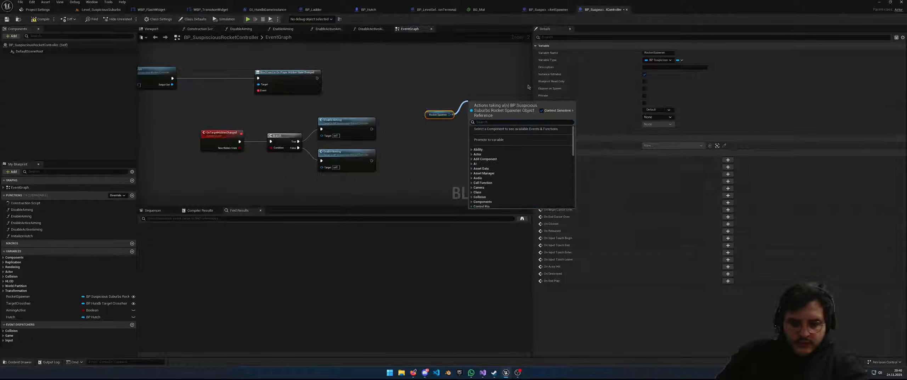
{"action": "type", "text": " Timer"}
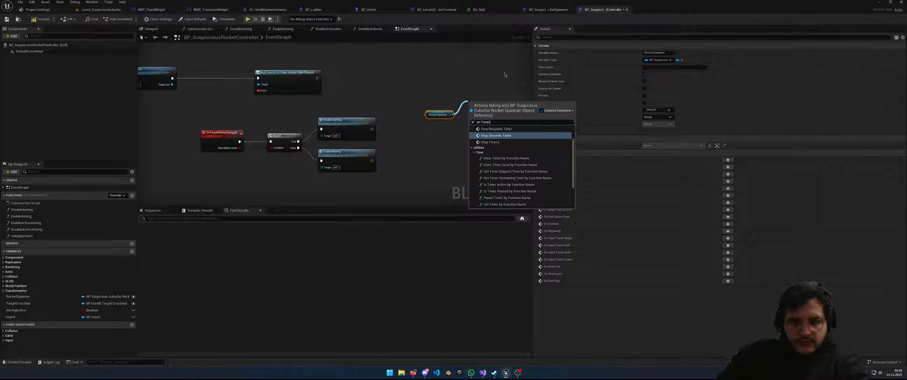
{"action": "scroll", "coordinate": [519, 154], "scroll_direction": "down", "scroll_amount": 3}
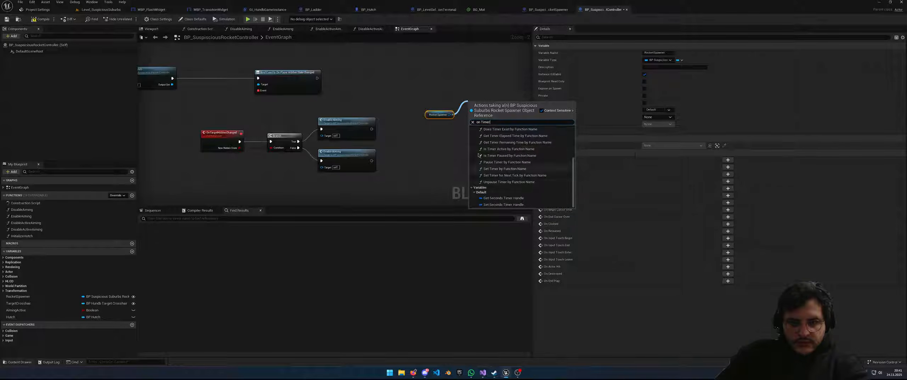
{"action": "left_click", "coordinate": [440, 126]}
{"action": "left_click_drag", "start_coordinate": [450, 114], "coordinate": [484, 92]}
{"action": "type", "text": "SpawnTimer"}
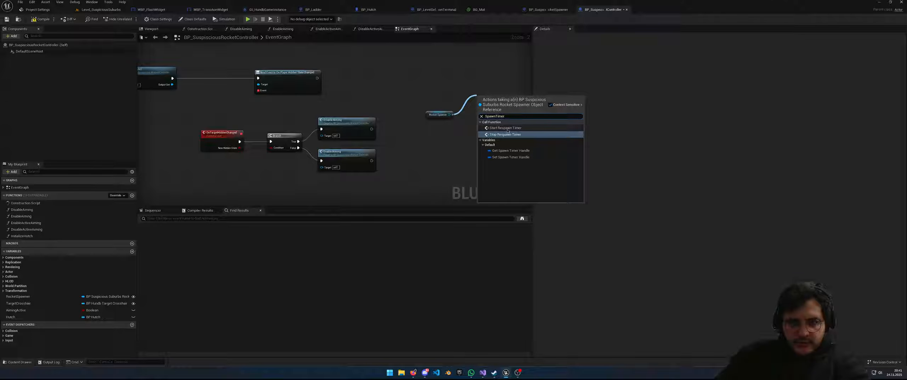
{"action": "key", "text": "Escape"}
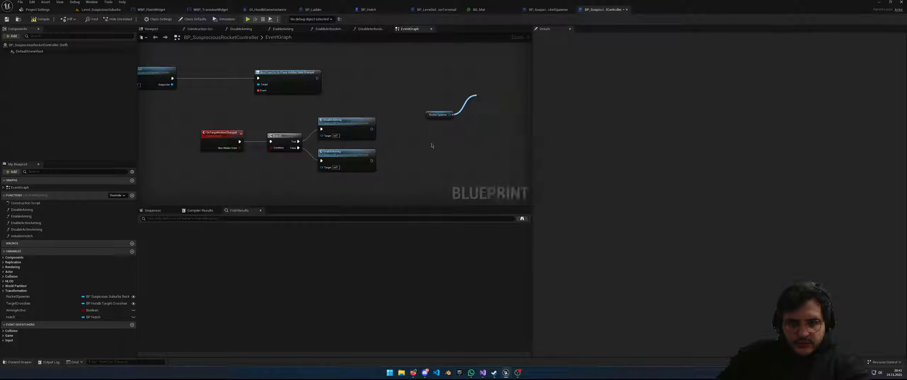
{"action": "left_click", "coordinate": [427, 115]}
{"action": "left_click_drag", "start_coordinate": [427, 116], "coordinate": [421, 138]}
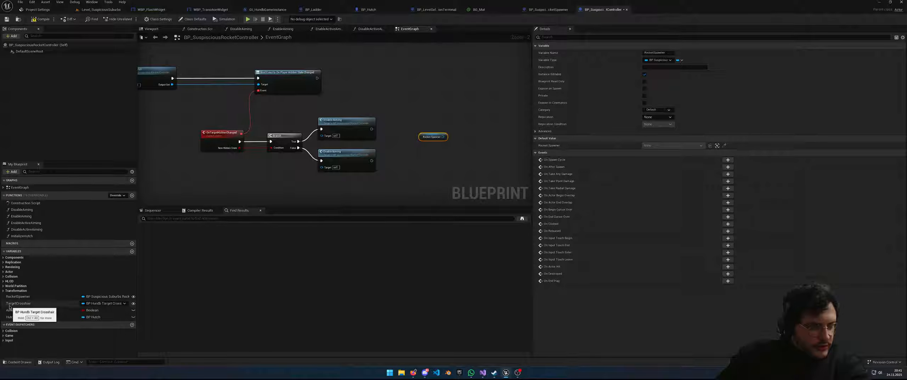
Start adding a TargetCrosshair variable but cancel it, leaving the Rocket Spawner getter selected
{"action": "left_click_drag", "start_coordinate": [11, 307], "coordinate": [420, 178]}
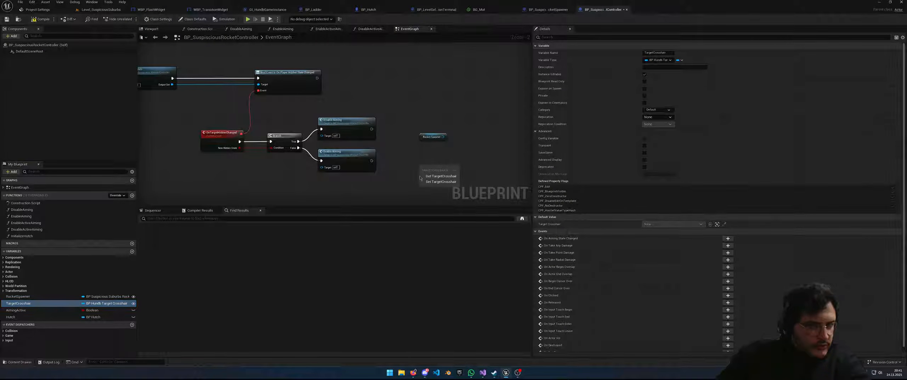
{"action": "left_click", "coordinate": [406, 191]}
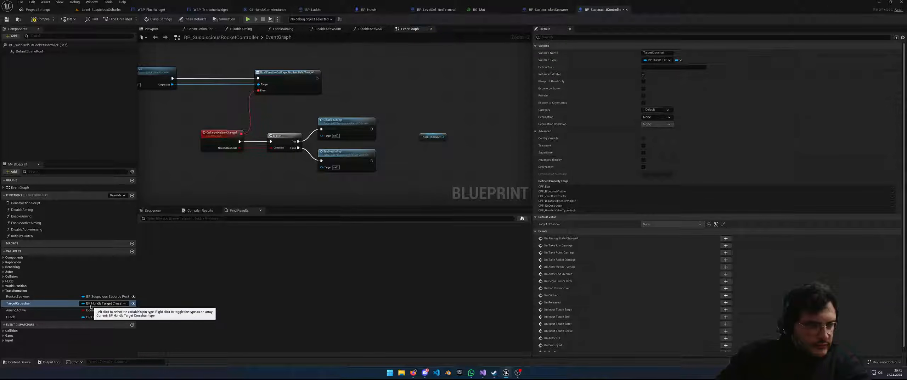
{"action": "left_click", "coordinate": [431, 137]}
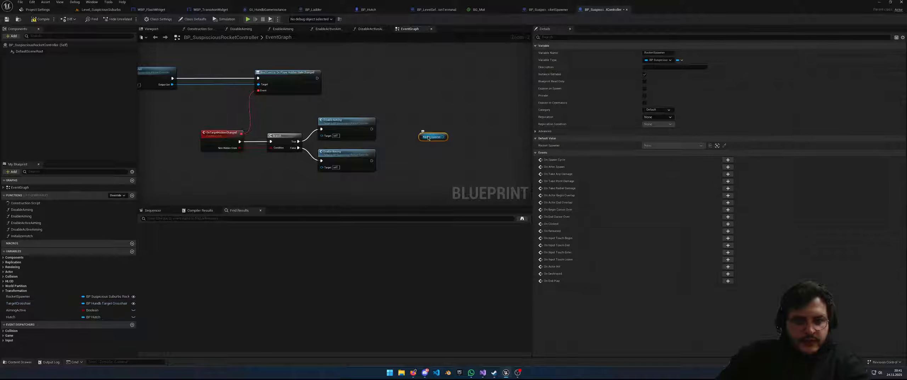
In the rocket spawner blueprint, open and inspect the HandleOnSecond function graph and its Sequence node
{"action": "left_click", "coordinate": [545, 8]}
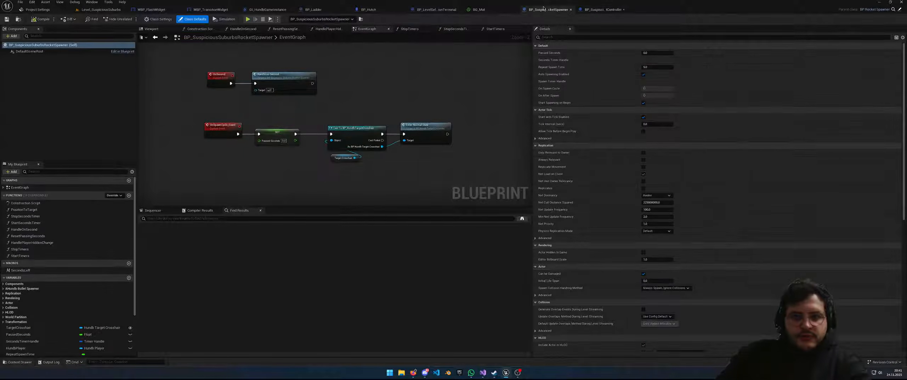
{"action": "scroll", "coordinate": [336, 119], "scroll_direction": "up", "scroll_amount": 1}
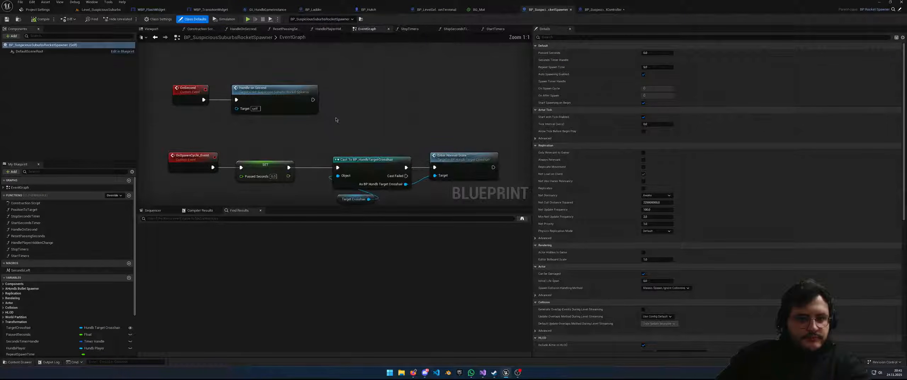
{"action": "right_click_drag", "start_coordinate": [336, 119], "coordinate": [376, 119]}
{"action": "left_click_drag", "start_coordinate": [319, 111], "coordinate": [236, 81]}
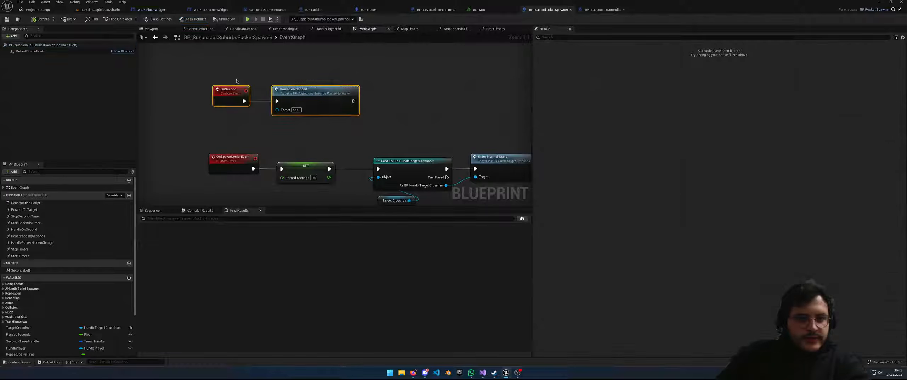
{"action": "right_click_drag", "start_coordinate": [377, 133], "coordinate": [368, 126]}
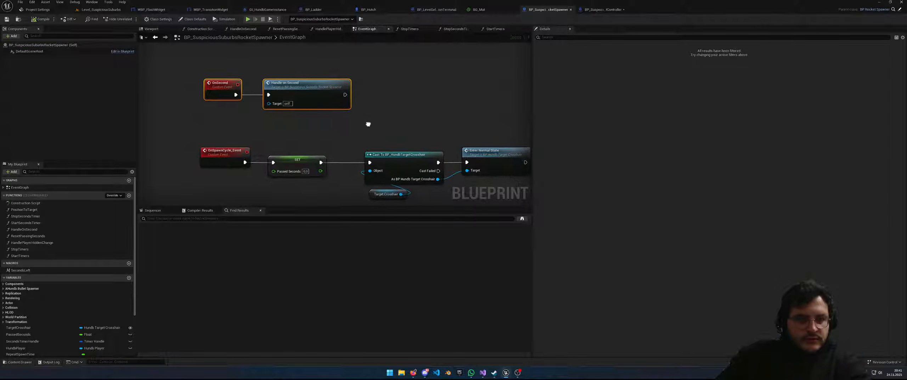
{"action": "scroll", "coordinate": [368, 126], "scroll_direction": "down", "scroll_amount": 3}
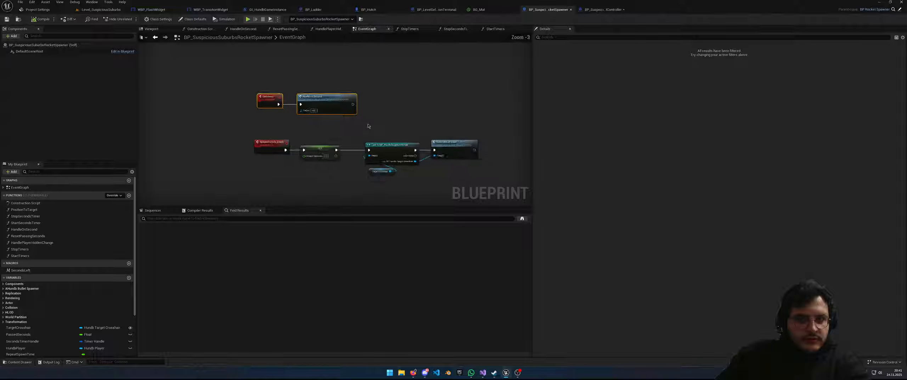
{"action": "scroll", "coordinate": [368, 127], "scroll_direction": "up", "scroll_amount": 2}
{"action": "double_click", "coordinate": [319, 93]}
{"action": "scroll", "coordinate": [372, 147], "scroll_direction": "up", "scroll_amount": 1}
{"action": "right_click_drag", "start_coordinate": [418, 141], "coordinate": [353, 108]}
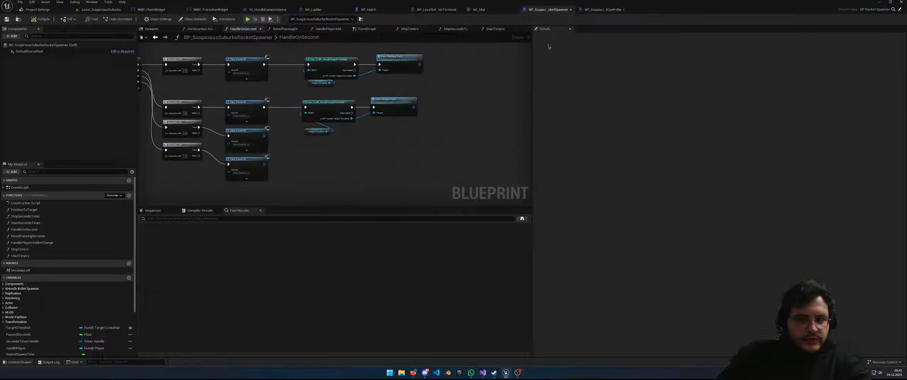
{"action": "right_click_drag", "start_coordinate": [457, 63], "coordinate": [497, 77]}
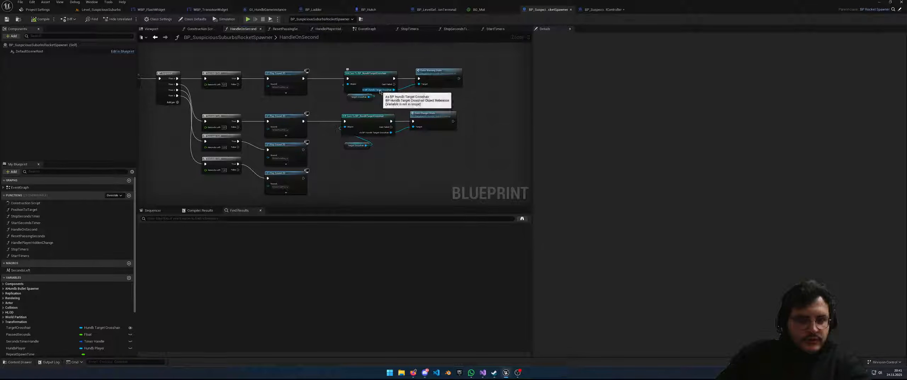
{"action": "scroll", "coordinate": [386, 92], "scroll_direction": "down", "scroll_amount": 3}
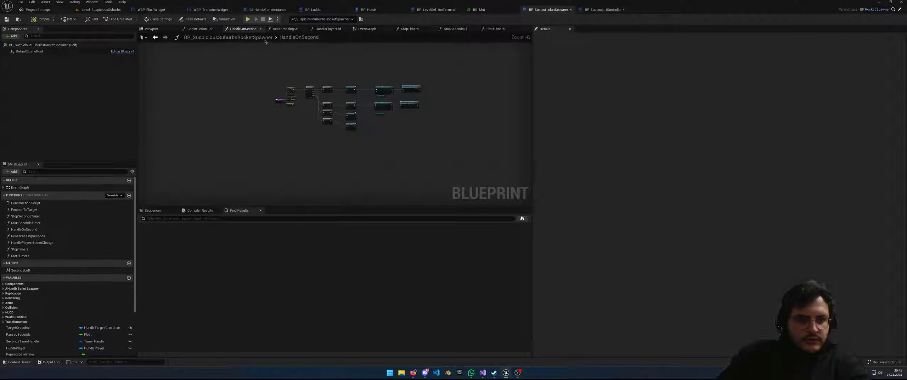
{"action": "scroll", "coordinate": [388, 102], "scroll_direction": "up", "scroll_amount": 3}
{"action": "scroll", "coordinate": [388, 101], "scroll_direction": "down", "scroll_amount": 1}
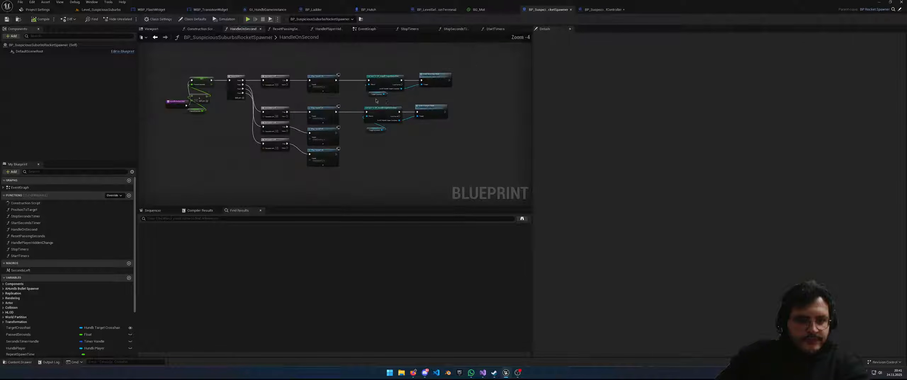
{"action": "right_click_drag", "start_coordinate": [267, 103], "coordinate": [292, 101]}
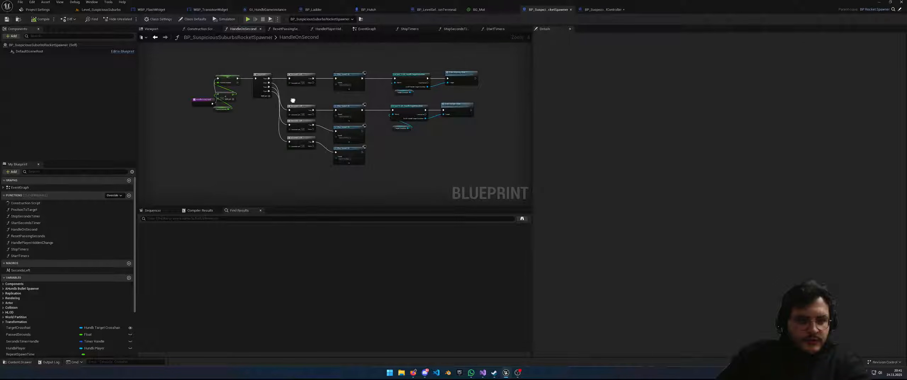
{"action": "scroll", "coordinate": [266, 93], "scroll_direction": "up", "scroll_amount": 2}
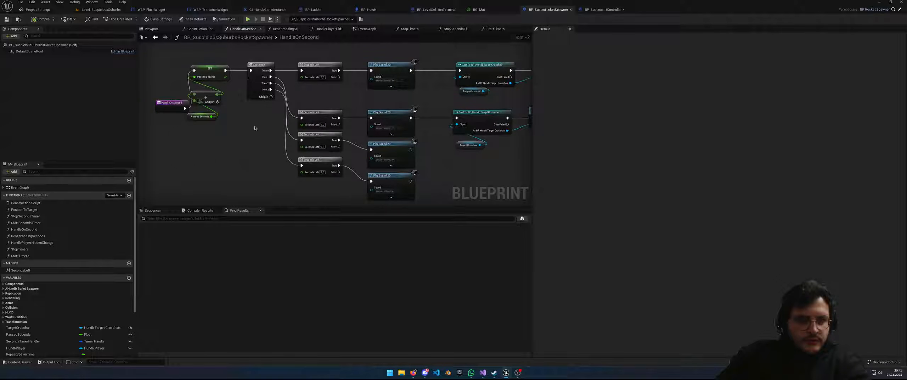
{"action": "scroll", "coordinate": [262, 123], "scroll_direction": "down", "scroll_amount": 7}
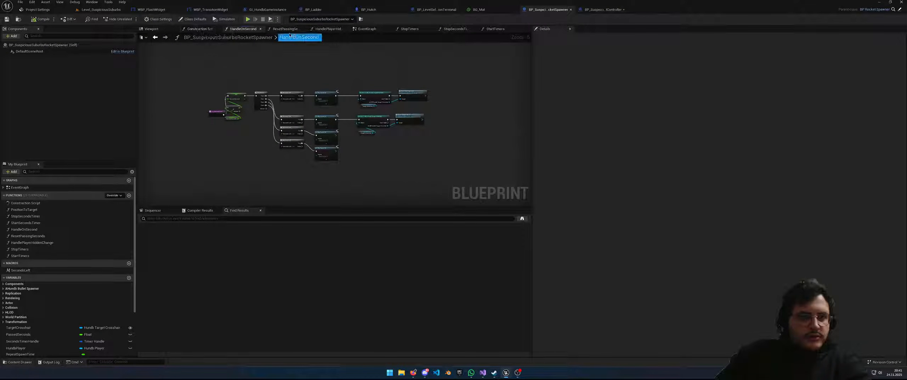
Inspect the OnSpawnCycle_Event logic in the spawner's EventGraph, then switch to the rocket controller blueprint
{"action": "left_click", "coordinate": [368, 30]}
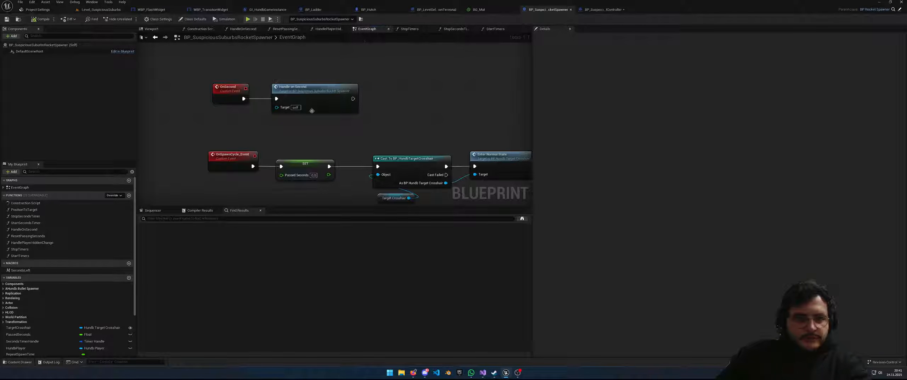
{"action": "scroll", "coordinate": [327, 120], "scroll_direction": "down", "scroll_amount": 1}
{"action": "right_click_drag", "start_coordinate": [326, 120], "coordinate": [279, 103]}
{"action": "left_click_drag", "start_coordinate": [154, 119], "coordinate": [454, 173]}
{"action": "left_click", "coordinate": [274, 172]}
{"action": "left_click", "coordinate": [201, 134]}
{"action": "right_click_drag", "start_coordinate": [282, 128], "coordinate": [268, 128]}
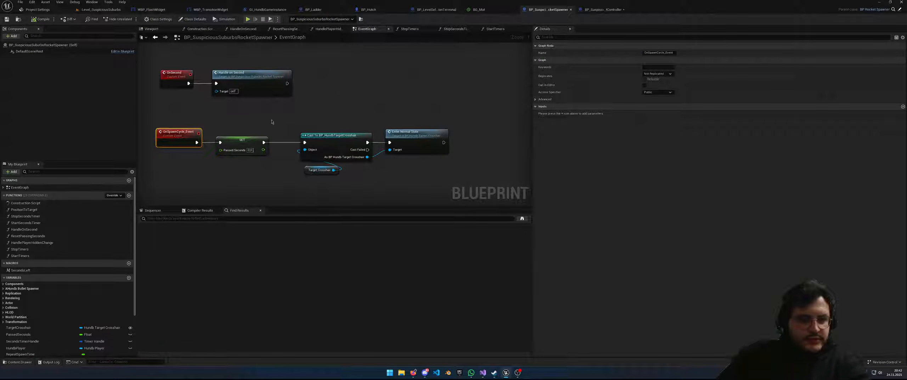
{"action": "right_click_drag", "start_coordinate": [272, 122], "coordinate": [313, 122]}
{"action": "left_click", "coordinate": [588, 12]}
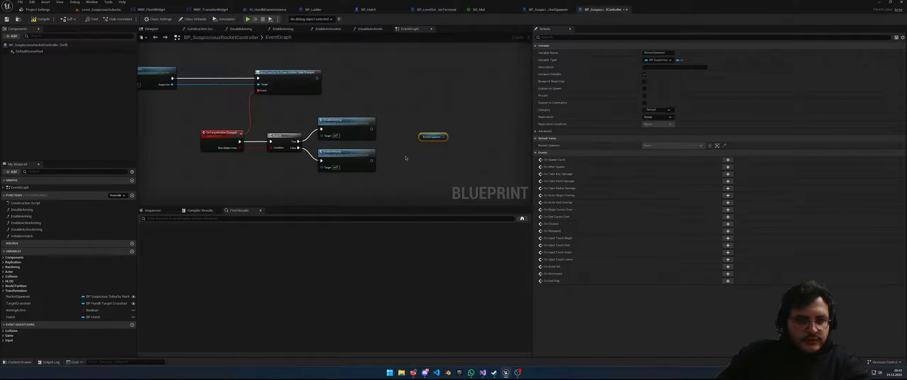
Try adding On Spawn Cycle event and bind nodes from Rocket Spawner, deleting each attempt
{"action": "right_click_drag", "start_coordinate": [404, 157], "coordinate": [378, 163]}
{"action": "left_click_drag", "start_coordinate": [418, 142], "coordinate": [438, 156]}
{"action": "type", "text": "on spawn"}
{"action": "key", "text": "Return"}
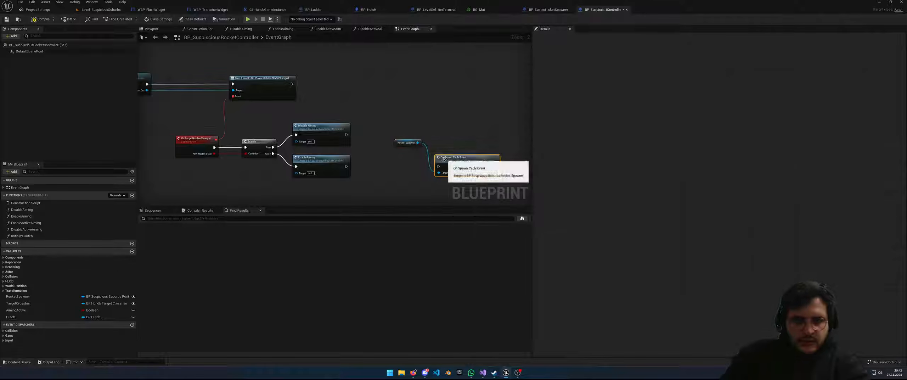
{"action": "left_click_drag", "start_coordinate": [444, 158], "coordinate": [473, 113]}
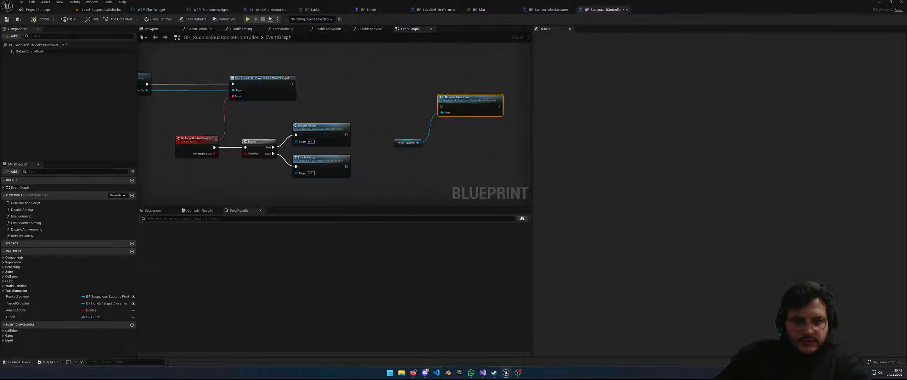
{"action": "key", "text": "Delete"}
{"action": "left_click_drag", "start_coordinate": [418, 143], "coordinate": [449, 132]}
{"action": "type", "text": "on SPawn Cycle"}
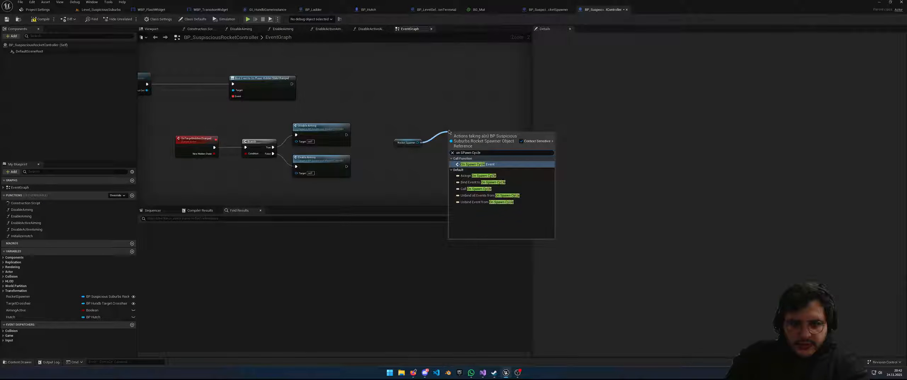
{"action": "left_click", "coordinate": [479, 182]}
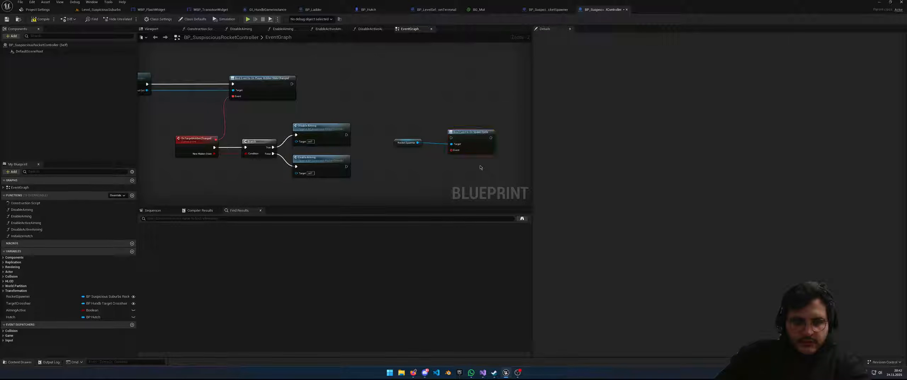
{"action": "key", "text": "Delete"}
Try the Assign On Spawn Cycle and Bind Event actions, then undo and delete them
{"action": "left_click_drag", "start_coordinate": [418, 142], "coordinate": [440, 126]}
{"action": "type", "text": "o"}
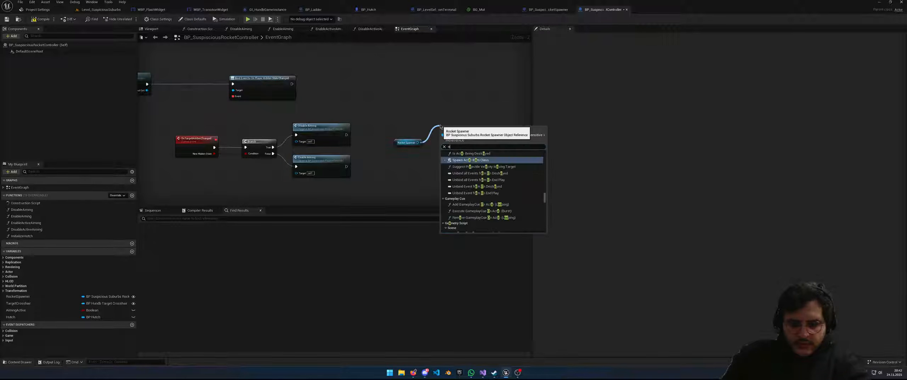
{"action": "type", "text": "nSPawnCycle"}
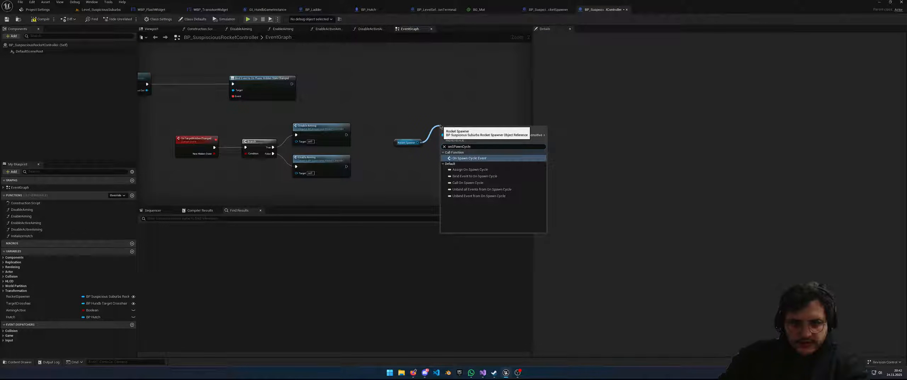
{"action": "key", "text": "Down"}
{"action": "key", "text": "Down"}
{"action": "key", "text": "Down"}
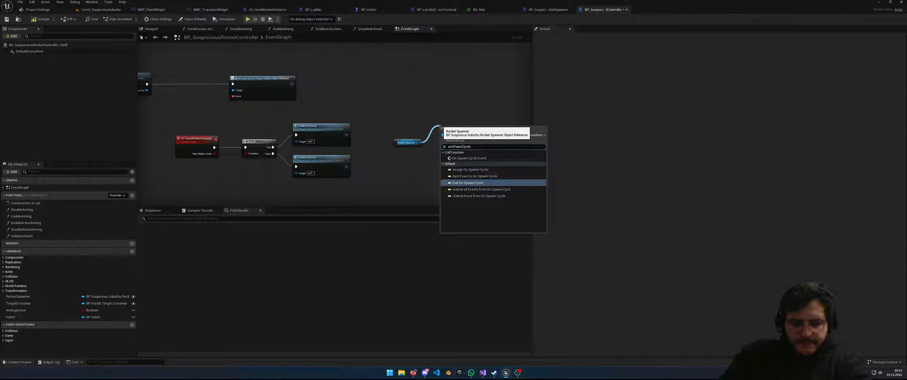
{"action": "key", "text": "Up"}
{"action": "key", "text": "Up"}
{"action": "key", "text": "Up"}
{"action": "key", "text": "Down"}
{"action": "key", "text": "Down"}
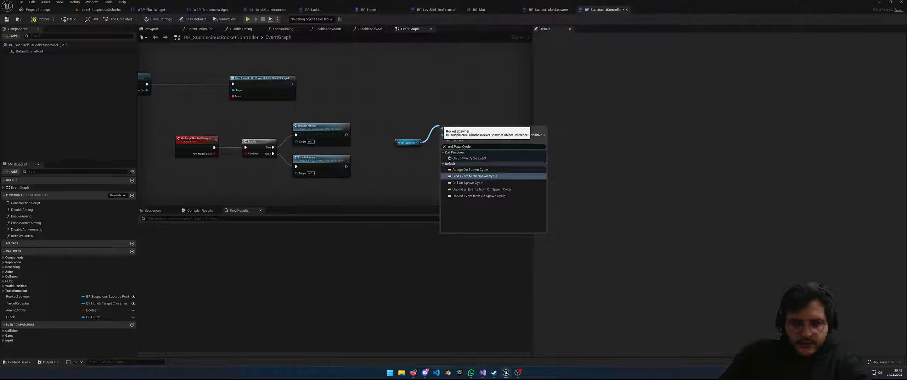
{"action": "key", "text": "Up"}
{"action": "key", "text": "Return"}
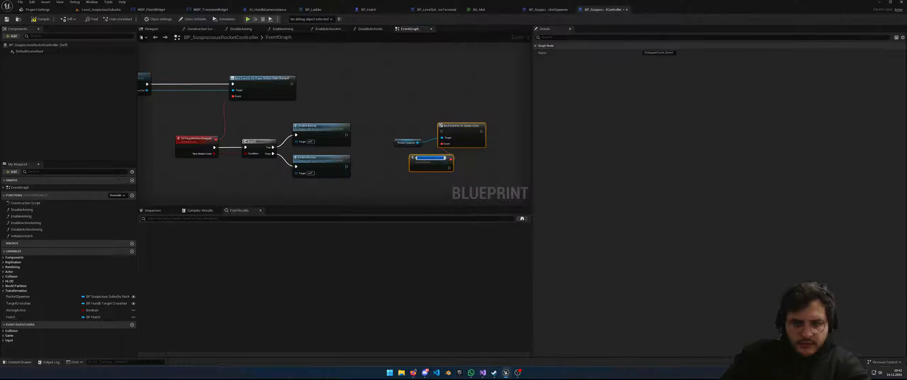
{"action": "left_click", "coordinate": [463, 177]}
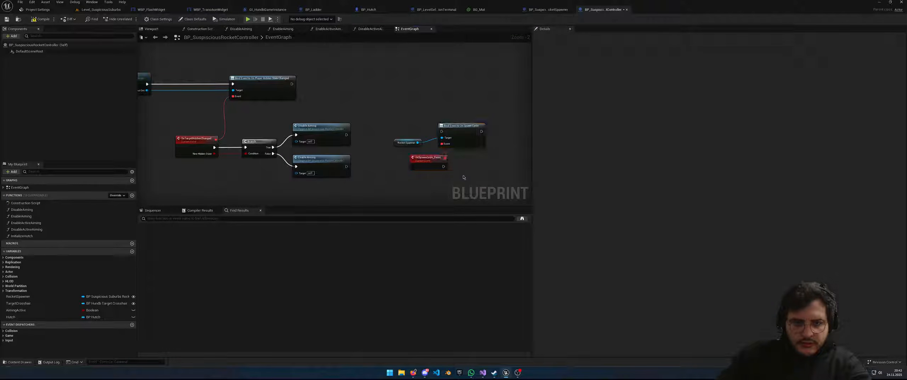
{"action": "key", "text": "ctrl+z"}
{"action": "left_click_drag", "start_coordinate": [418, 142], "coordinate": [454, 121]}
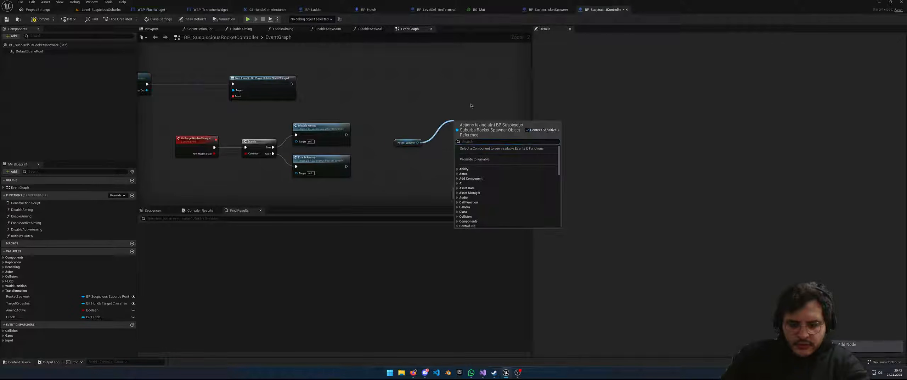
{"action": "type", "text": "OnSpawn C"}
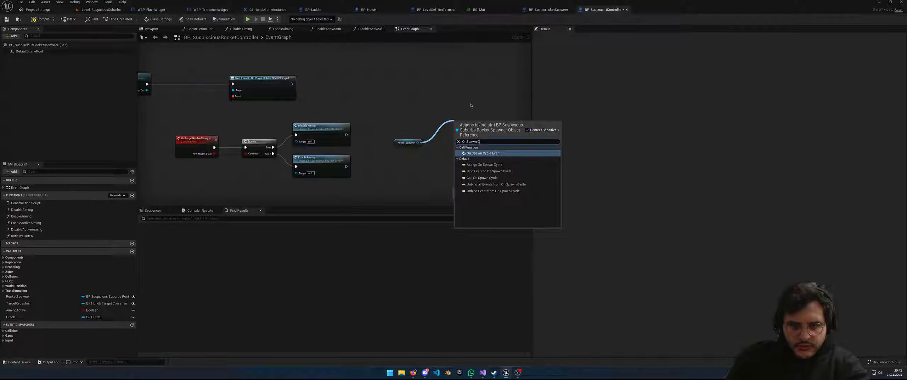
{"action": "type", "text": "yclk"}
{"action": "key", "text": "BackSpace"}
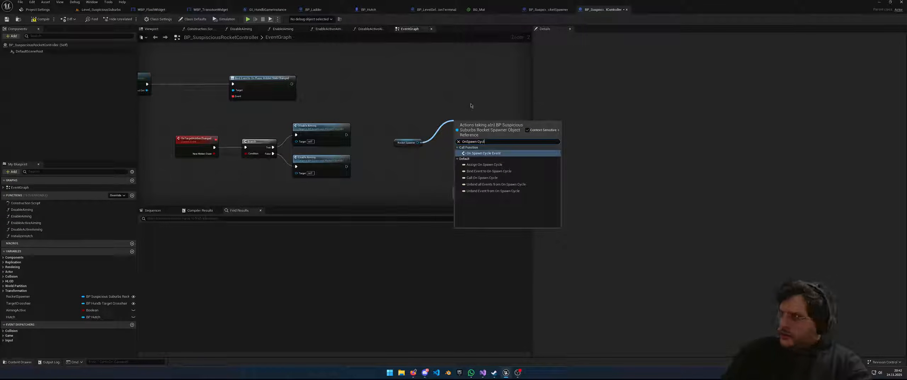
{"action": "key", "text": "Down"}
{"action": "key", "text": "Down"}
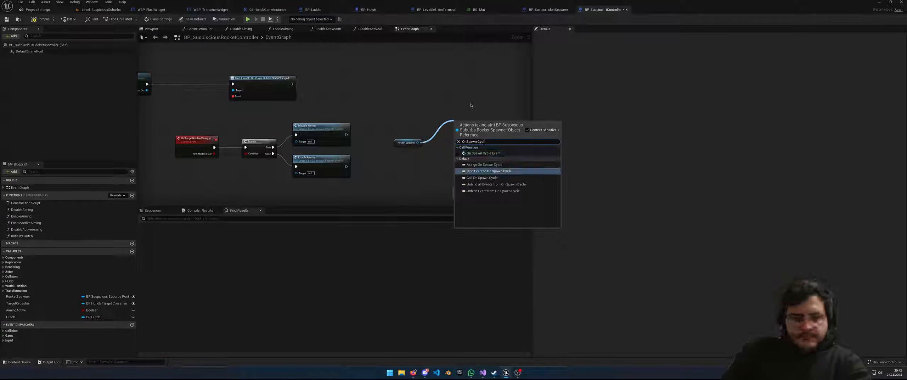
{"action": "key", "text": "Return"}
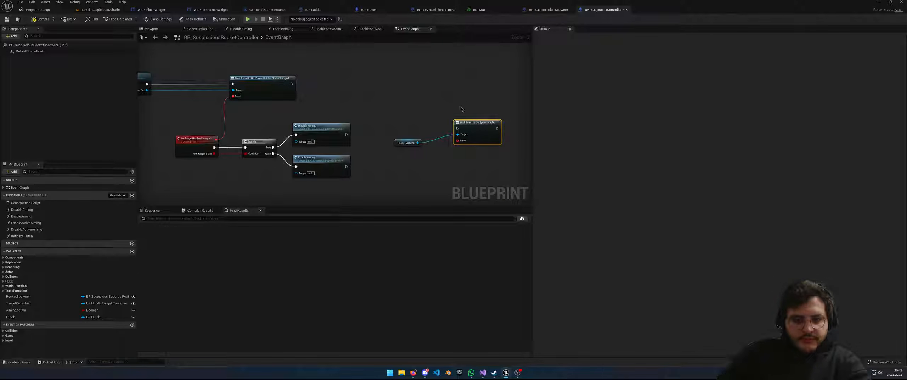
{"action": "key", "text": "Delete"}
Add Bind Event to On Spawn Cycle and chain it after the hidden-state bind
{"action": "left_click_drag", "start_coordinate": [418, 142], "coordinate": [436, 107]}
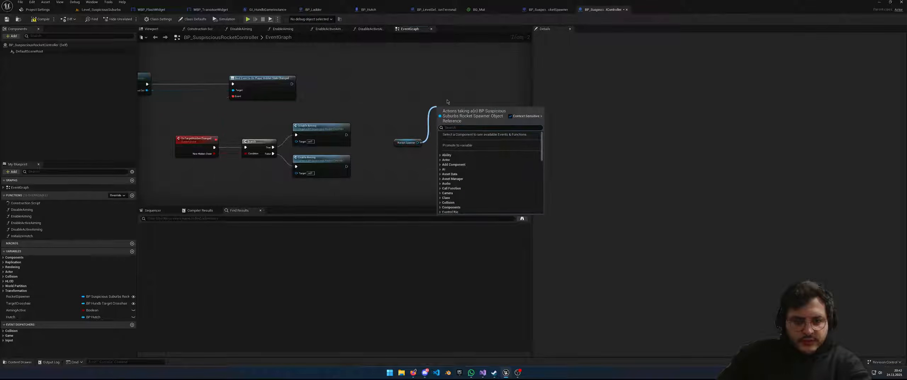
{"action": "type", "text": "on sp"}
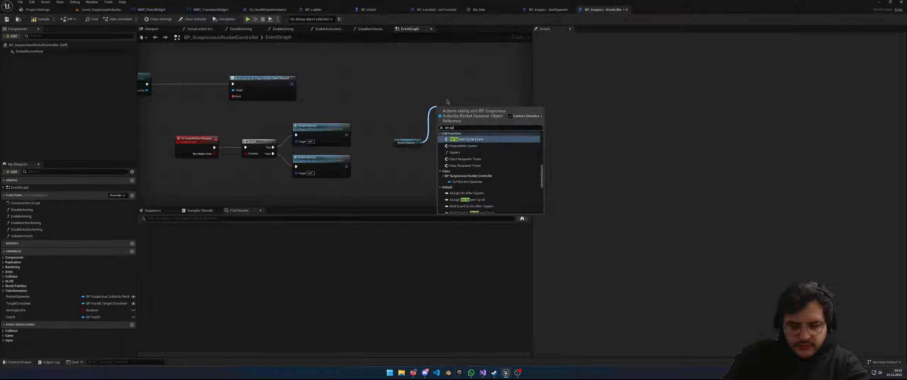
{"action": "type", "text": "awn cycle"}
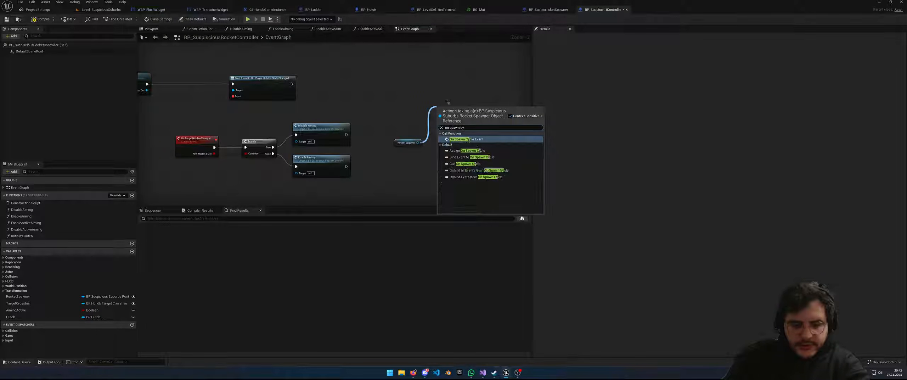
{"action": "left_click", "coordinate": [472, 157]}
{"action": "left_click_drag", "start_coordinate": [451, 99], "coordinate": [437, 160]}
{"action": "left_click_drag", "start_coordinate": [293, 85], "coordinate": [449, 93]}
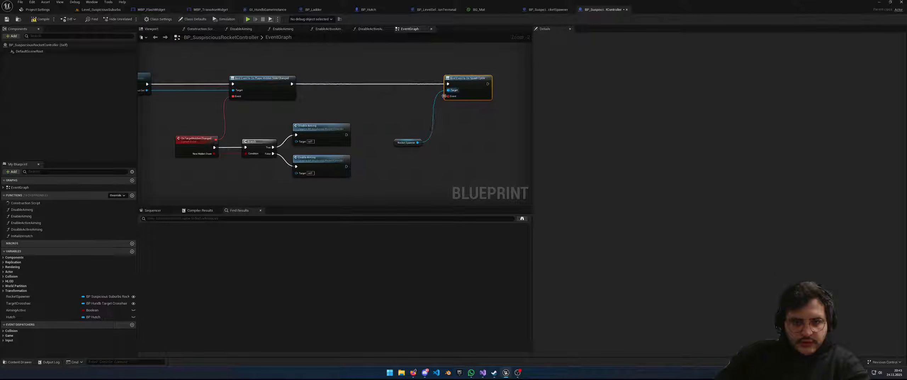
{"action": "left_click_drag", "start_coordinate": [395, 143], "coordinate": [421, 145]}
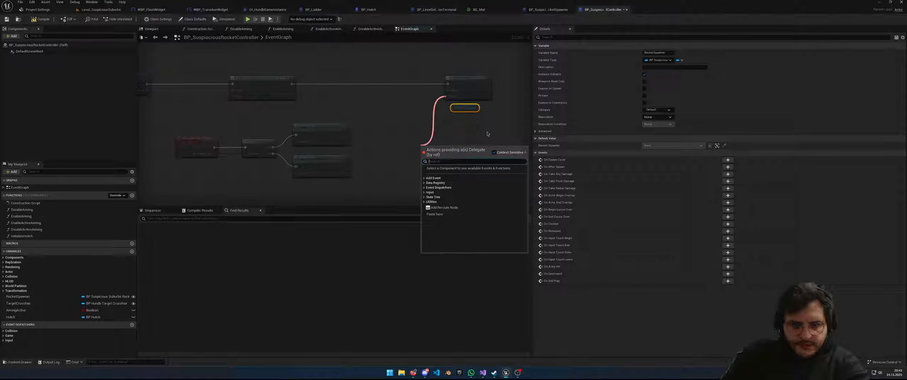
Create a custom OnSpawnCycle event for the bind node's delegate
{"action": "type", "text": "OnSpawn"}
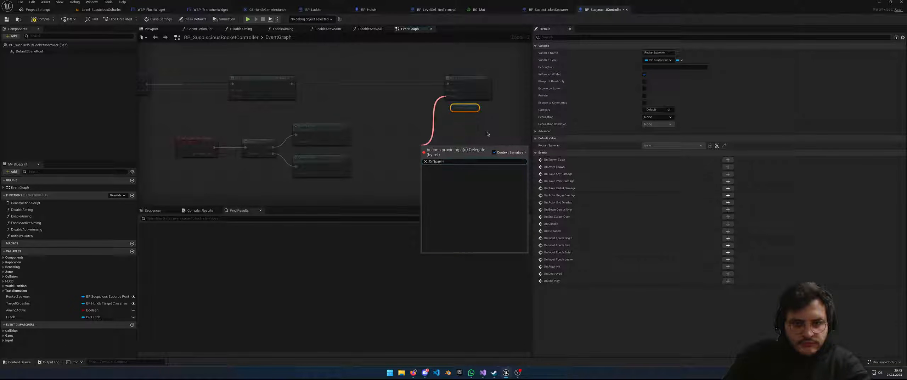
{"action": "key", "text": "BackSpace"}
{"action": "key", "text": "BackSpace"}
{"action": "key", "text": "BackSpace"}
{"action": "key", "text": "BackSpace"}
{"action": "key", "text": "BackSpace"}
{"action": "key", "text": "BackSpace"}
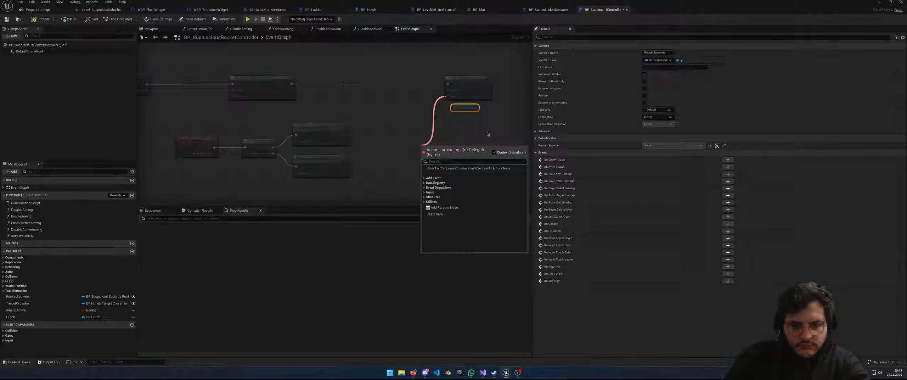
{"action": "left_click", "coordinate": [433, 178]}
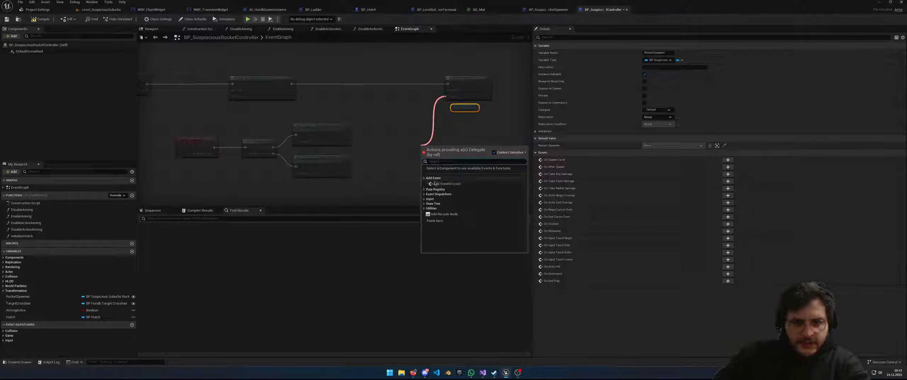
{"action": "left_click", "coordinate": [443, 185]}
{"action": "type", "text": "OnSpawnCycle"}
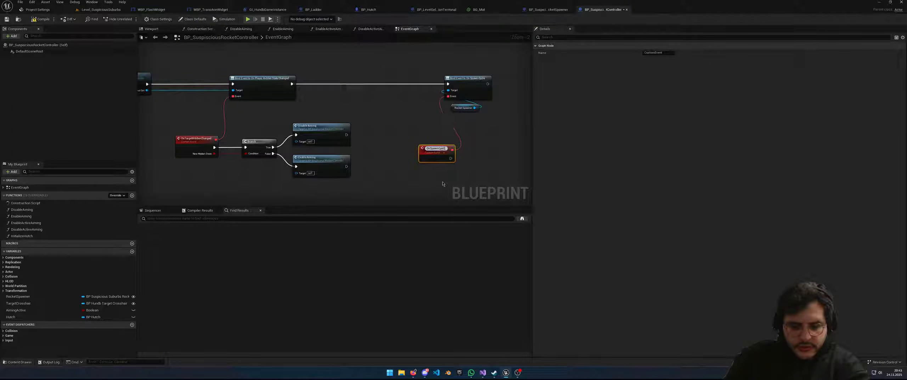
{"action": "key", "text": "Return"}
{"action": "left_click_drag", "start_coordinate": [444, 157], "coordinate": [428, 151]}
Delete the stray Target Crosshair getter and switch to the rocket spawner blueprint
{"action": "left_click_drag", "start_coordinate": [468, 100], "coordinate": [469, 98]}
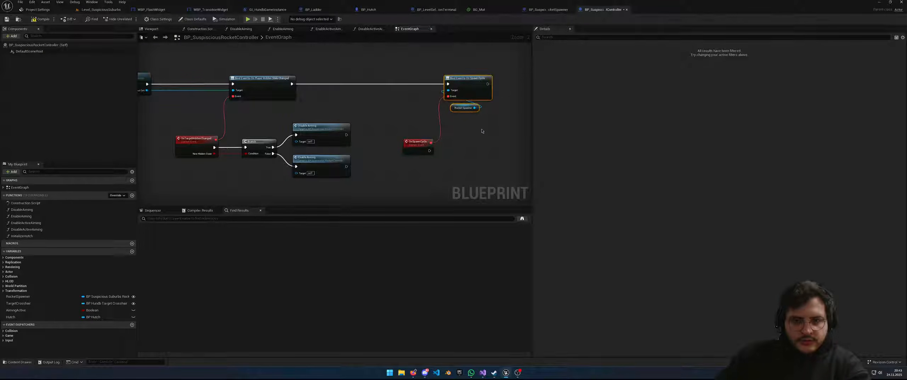
{"action": "right_click_drag", "start_coordinate": [380, 175], "coordinate": [380, 160]}
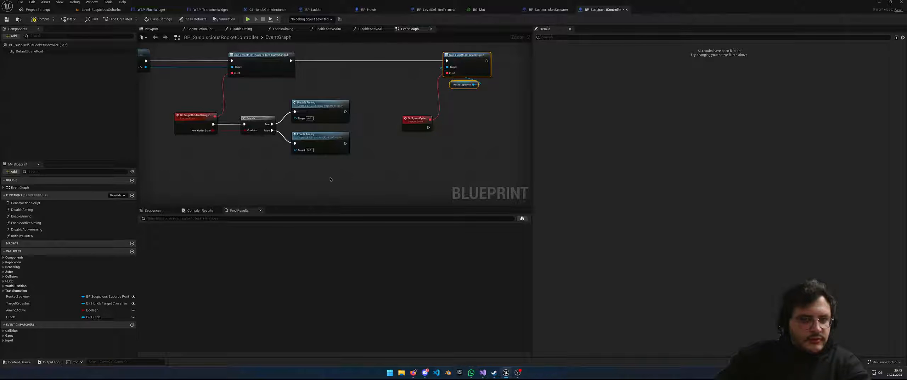
{"action": "right_click_drag", "start_coordinate": [327, 187], "coordinate": [341, 179]}
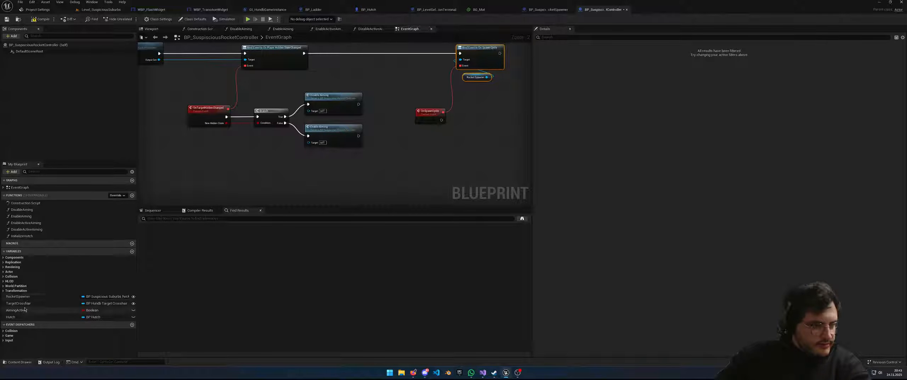
{"action": "left_click_drag", "start_coordinate": [20, 303], "coordinate": [417, 139]}
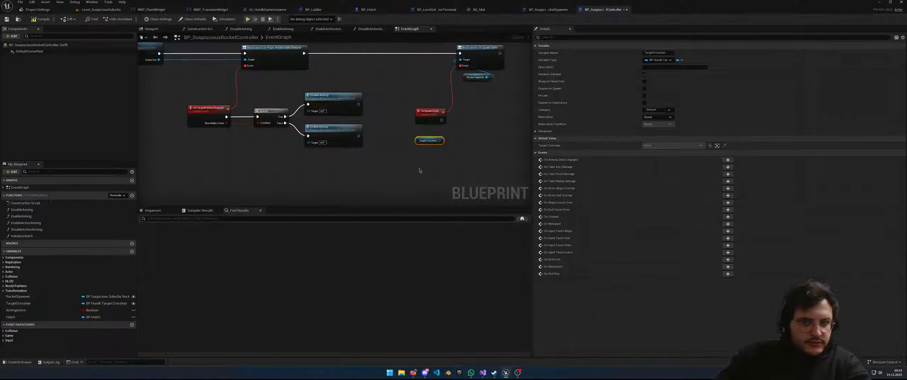
{"action": "key", "text": "Delete"}
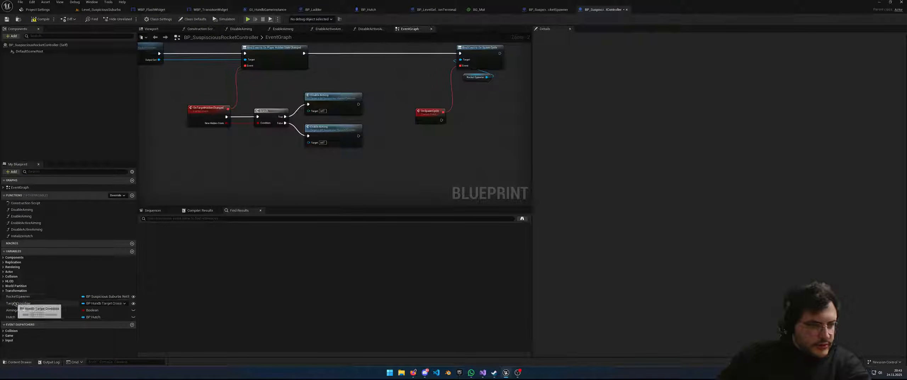
{"action": "left_click", "coordinate": [548, 10]}
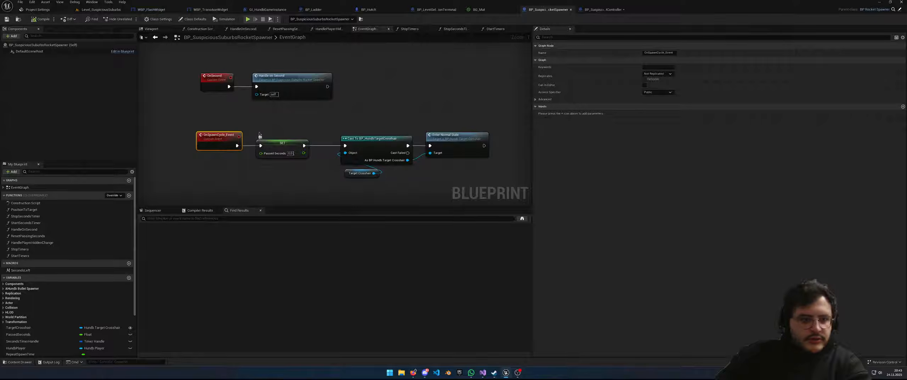
{"action": "right_click_drag", "start_coordinate": [307, 111], "coordinate": [273, 117]}
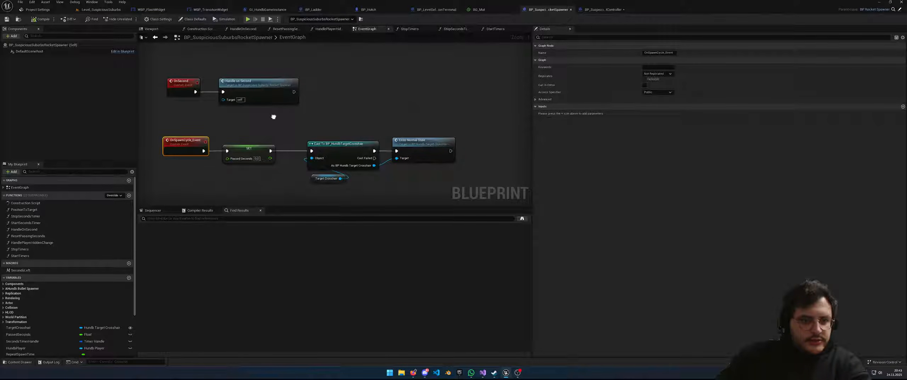
{"action": "left_click_drag", "start_coordinate": [248, 131], "coordinate": [451, 183]}
{"action": "right_click_drag", "start_coordinate": [451, 183], "coordinate": [423, 178]}
{"action": "left_click", "coordinate": [403, 143]}
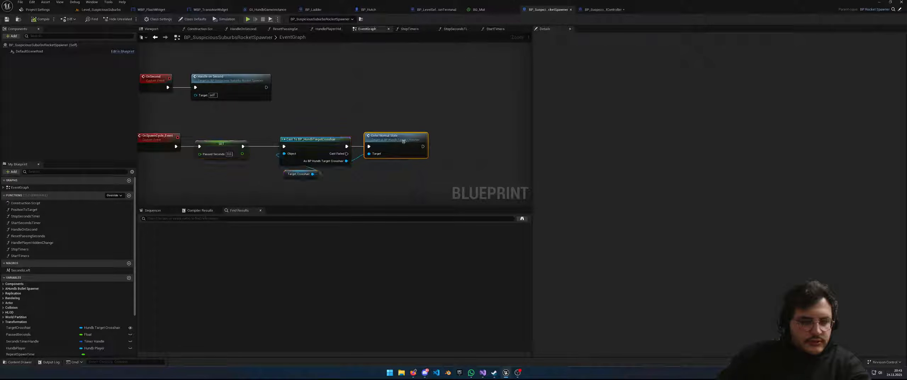
{"action": "right_click_drag", "start_coordinate": [364, 169], "coordinate": [379, 172]}
{"action": "left_click", "coordinate": [312, 172]}
{"action": "right_click_drag", "start_coordinate": [296, 190], "coordinate": [317, 187]}
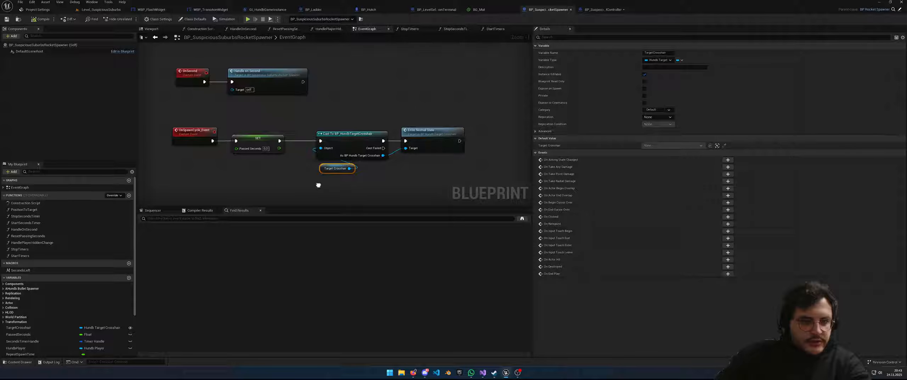
{"action": "left_click", "coordinate": [102, 11]}
{"action": "scroll", "coordinate": [143, 101], "scroll_direction": "down", "scroll_amount": 6}
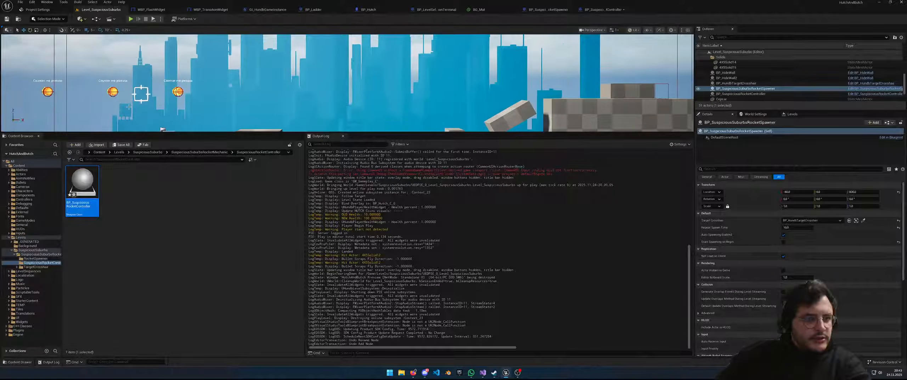
{"action": "right_click_drag", "start_coordinate": [173, 68], "coordinate": [183, 58]}
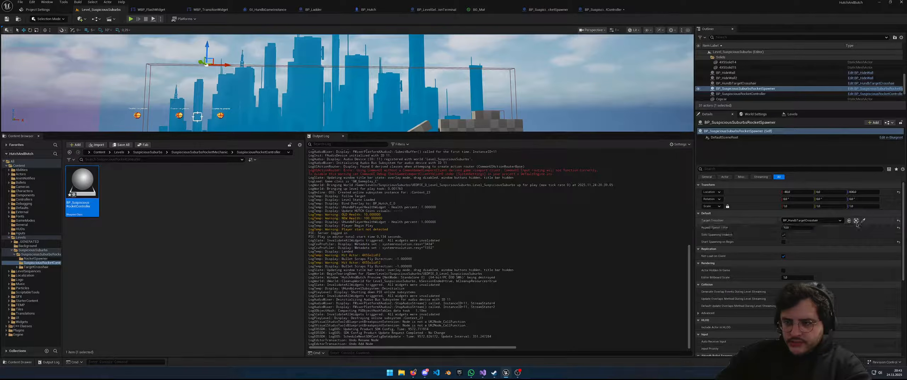
{"action": "left_click", "coordinate": [598, 10]}
{"action": "right_click_drag", "start_coordinate": [445, 129], "coordinate": [375, 171]}
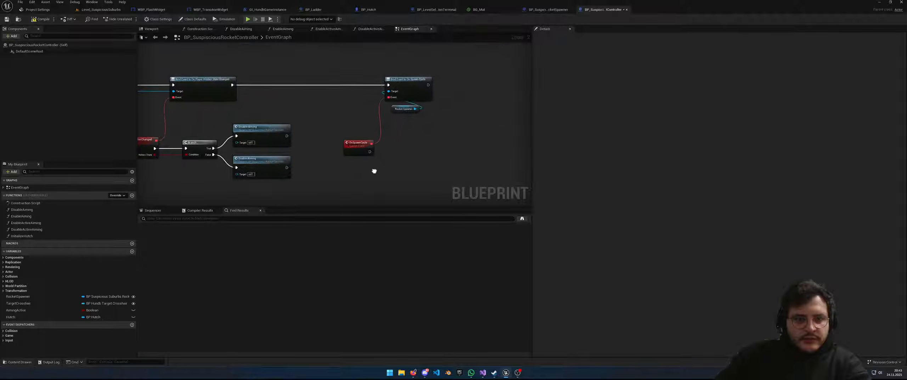
Add a Print String after Enter Normal State with a 'Normal State on crosshair' message
{"action": "left_click", "coordinate": [548, 10]}
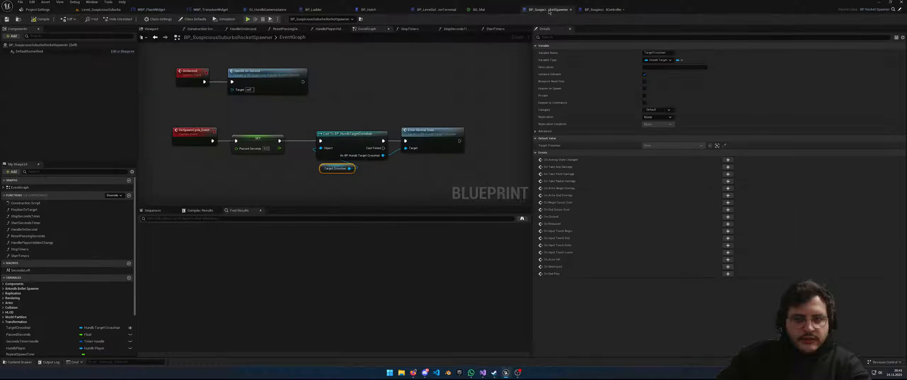
{"action": "right_click_drag", "start_coordinate": [440, 179], "coordinate": [418, 182]}
{"action": "left_click_drag", "start_coordinate": [437, 143], "coordinate": [476, 147]}
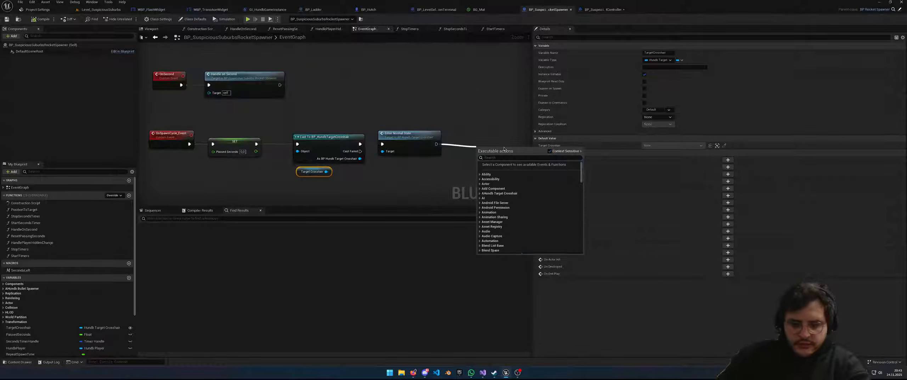
{"action": "type", "text": "print"}
{"action": "key", "text": "Return"}
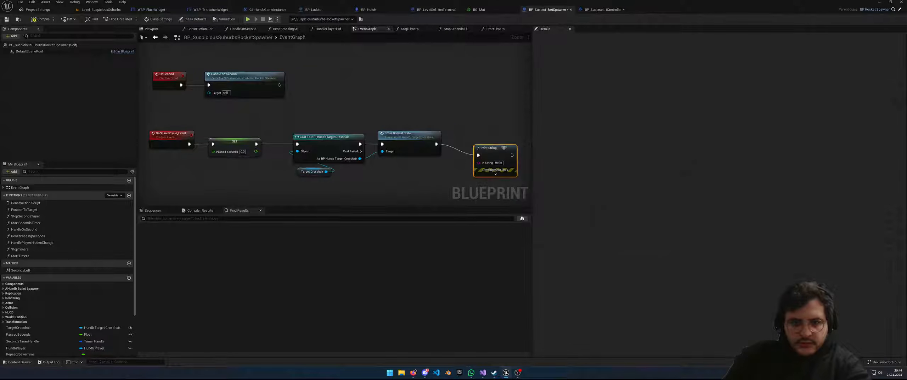
{"action": "left_click", "coordinate": [498, 163]}
{"action": "type", "text": "spa"}
{"action": "type", "text": "ormal S"}
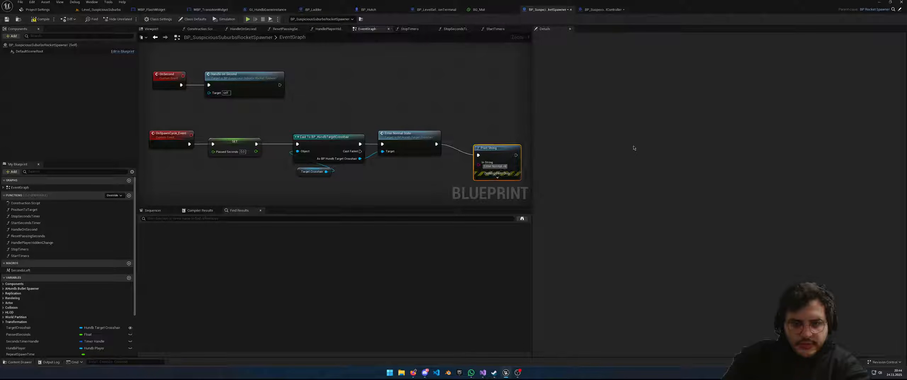
{"action": "type", "text": "tate on crosshair"}
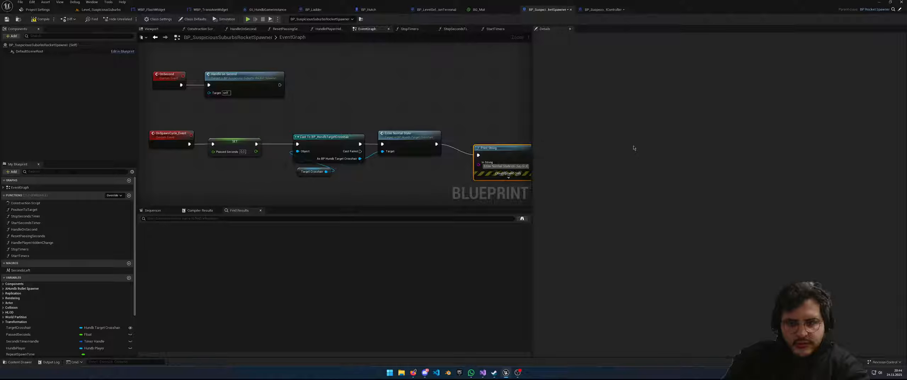
Save the rocket spawner blueprint and reframe the graph around the spawn cycle nodes
{"action": "right_click_drag", "start_coordinate": [255, 177], "coordinate": [282, 161]}
{"action": "key", "text": "ctrl+s"}
{"action": "right_click_drag", "start_coordinate": [247, 143], "coordinate": [251, 142]}
{"action": "scroll", "coordinate": [257, 145], "scroll_direction": "down", "scroll_amount": 4}
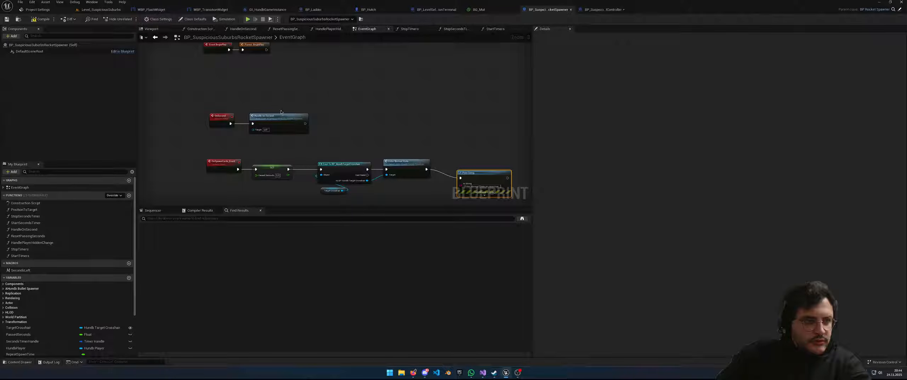
{"action": "scroll", "coordinate": [287, 111], "scroll_direction": "up", "scroll_amount": 3}
{"action": "right_click_drag", "start_coordinate": [287, 110], "coordinate": [313, 115]}
{"action": "scroll", "coordinate": [308, 127], "scroll_direction": "down", "scroll_amount": 4}
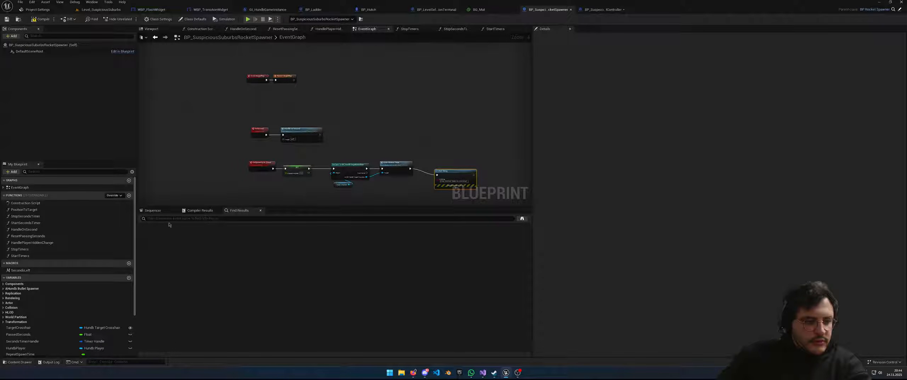
{"action": "right_click_drag", "start_coordinate": [264, 180], "coordinate": [245, 136]}
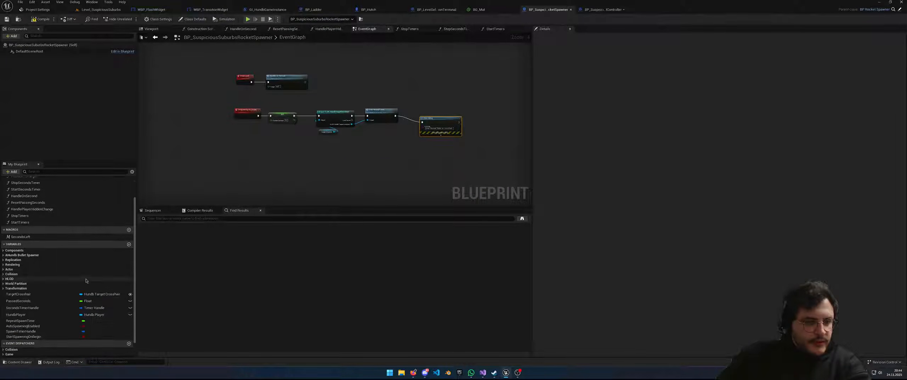
Set the placed spawner's Repeat Spawn Time to 5.0 in the level editor
{"action": "left_click", "coordinate": [248, 20]}
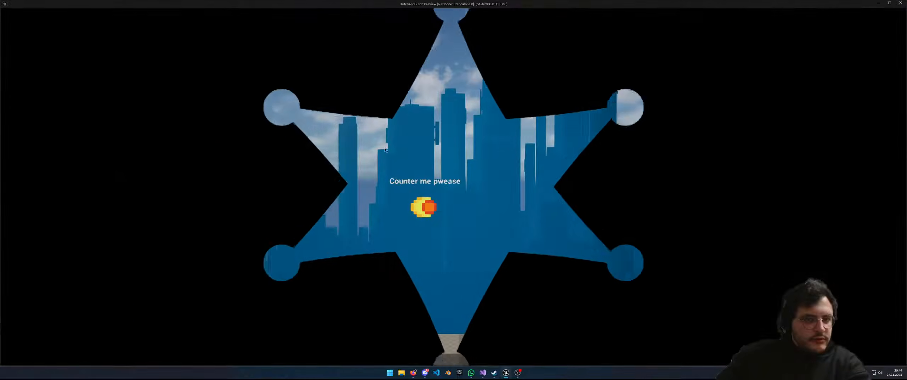
{"action": "key", "text": "Escape"}
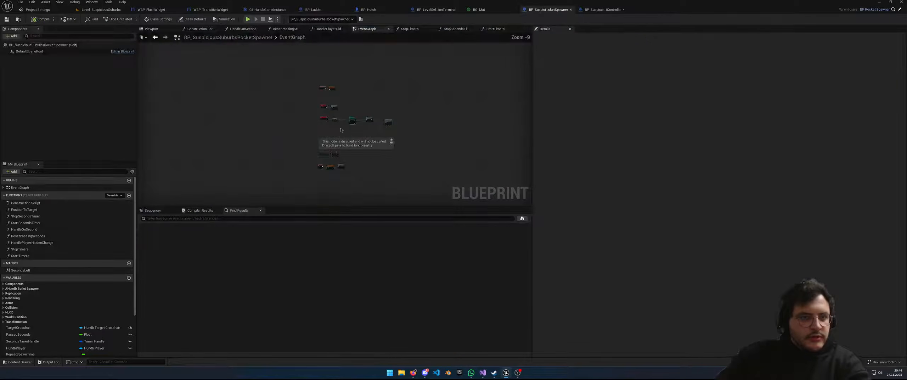
{"action": "left_click", "coordinate": [104, 10]}
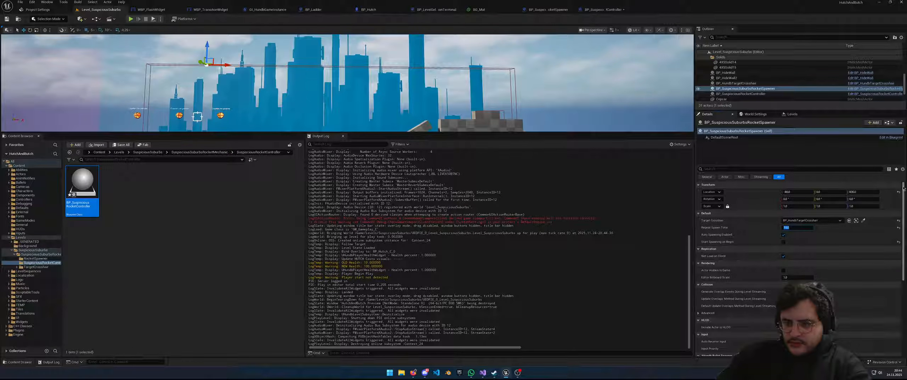
{"action": "type", "text": "5"}
{"action": "key", "text": "Return"}
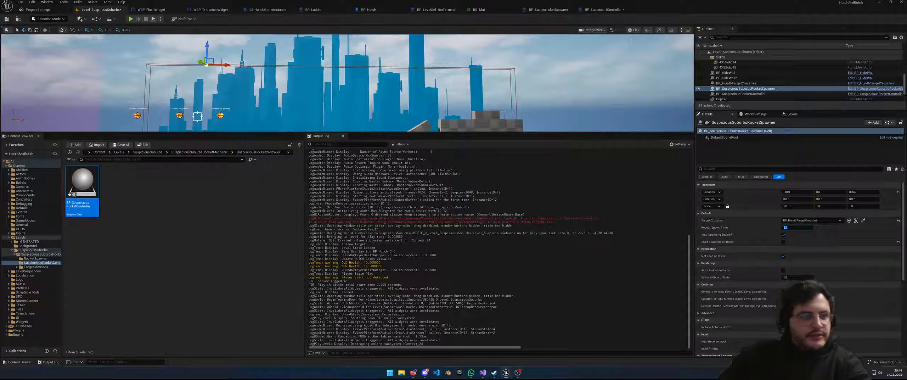
Play-test the level moving the character right and left, then return to the rocket controller blueprint
{"action": "left_click", "coordinate": [130, 19]}
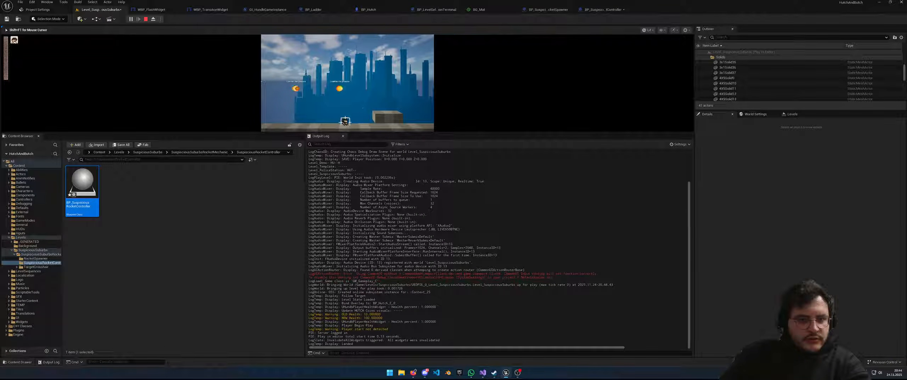
{"action": "key", "text": "d"}
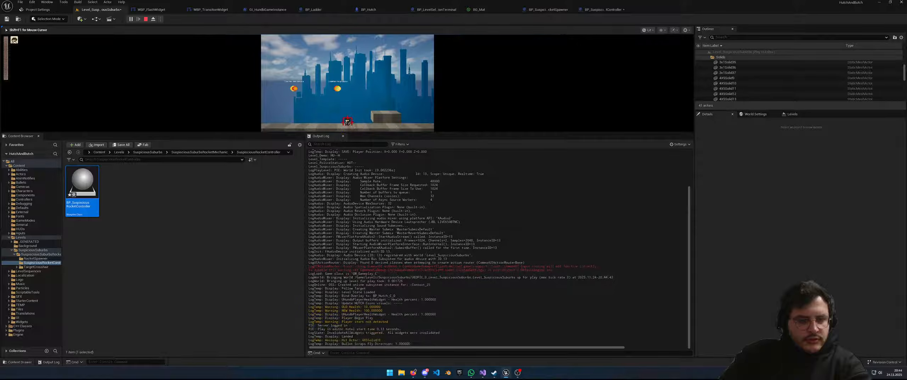
{"action": "key", "text": "a"}
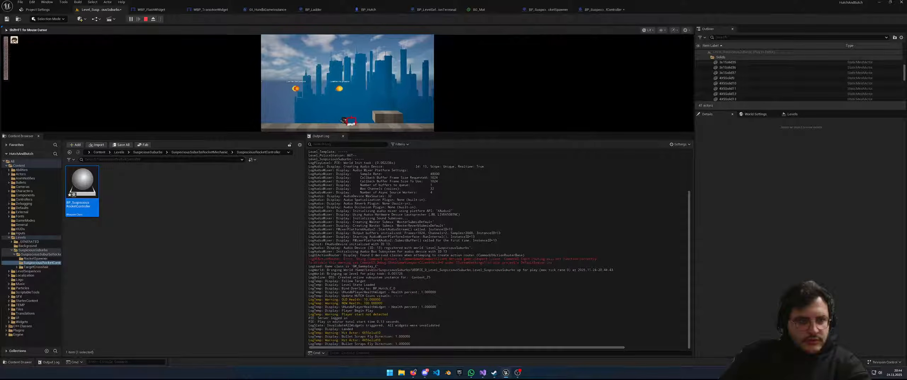
{"action": "key", "text": "Escape"}
{"action": "left_click", "coordinate": [616, 8]}
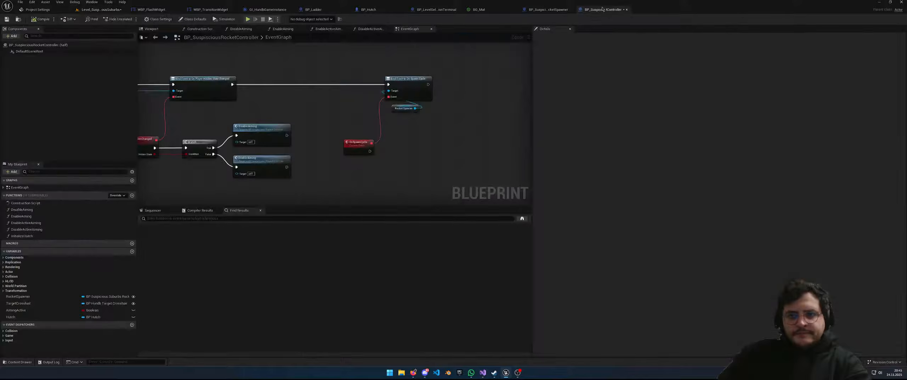
{"action": "right_click_drag", "start_coordinate": [427, 140], "coordinate": [472, 139]}
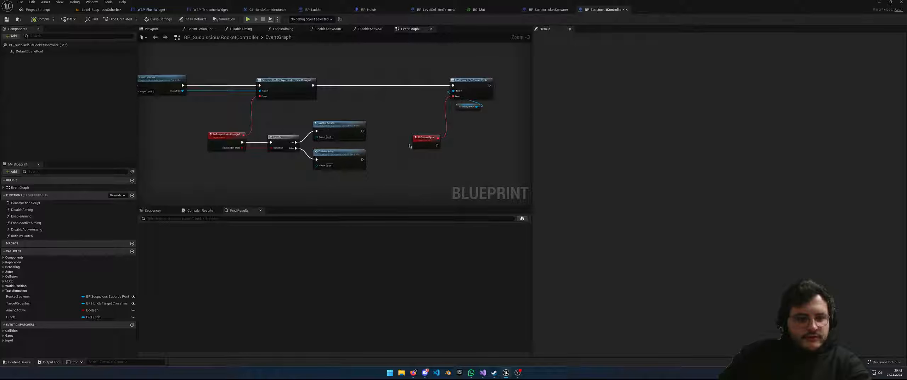
Pan over the controller's BeginPlay and spawn-cycle binding, then view the suburbs spawner's graph
{"action": "right_click_drag", "start_coordinate": [264, 159], "coordinate": [369, 156]}
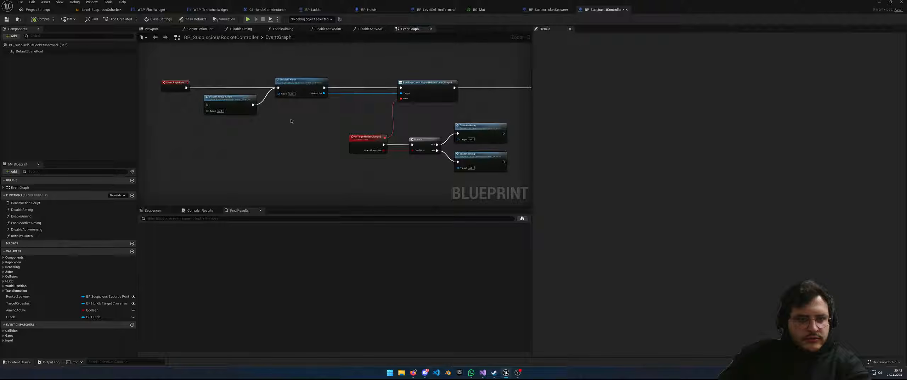
{"action": "right_click_drag", "start_coordinate": [305, 126], "coordinate": [185, 127]}
{"action": "right_click_drag", "start_coordinate": [366, 127], "coordinate": [289, 127]}
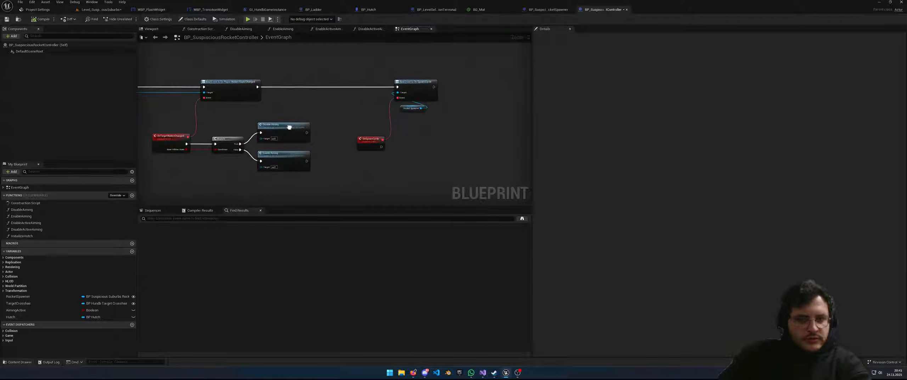
{"action": "right_click_drag", "start_coordinate": [421, 155], "coordinate": [361, 180]}
{"action": "left_click", "coordinate": [541, 11]}
{"action": "right_click_drag", "start_coordinate": [397, 101], "coordinate": [280, 118]}
{"action": "scroll", "coordinate": [280, 118], "scroll_direction": "up", "scroll_amount": 2}
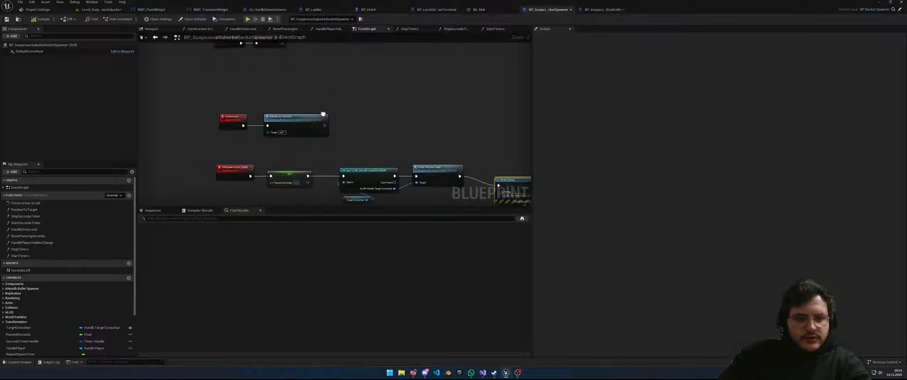
In BP_RocketSpawner, add a Print String reading 'Parent Spawn Cycle' after Call On Spawn Cycle
{"action": "left_click", "coordinate": [892, 10]}
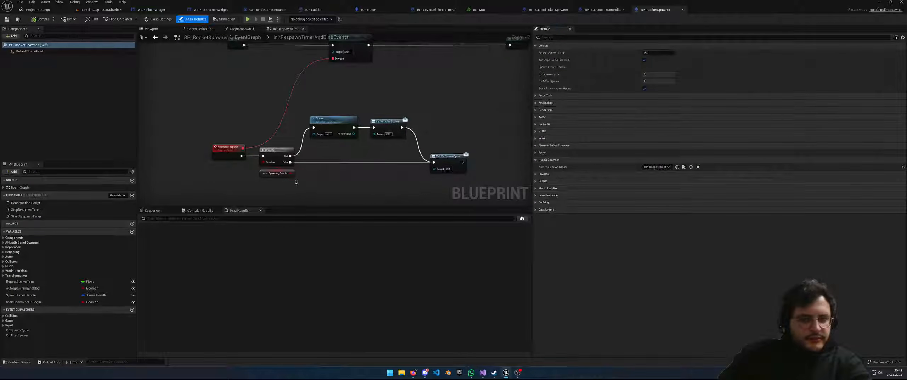
{"action": "right_click_drag", "start_coordinate": [346, 169], "coordinate": [292, 200]}
{"action": "right_click_drag", "start_coordinate": [238, 111], "coordinate": [245, 102]}
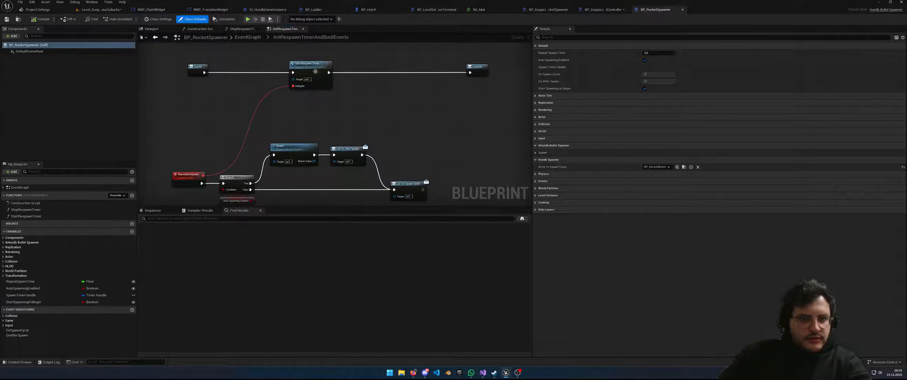
{"action": "right_click_drag", "start_coordinate": [397, 107], "coordinate": [430, 86]}
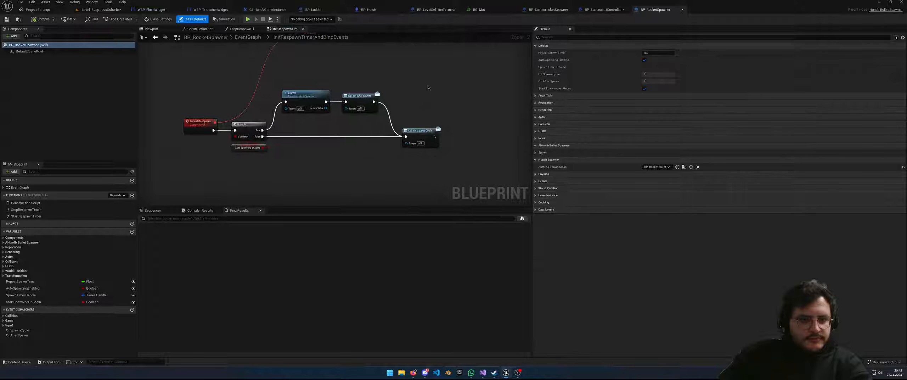
{"action": "left_click_drag", "start_coordinate": [413, 144], "coordinate": [413, 145]}
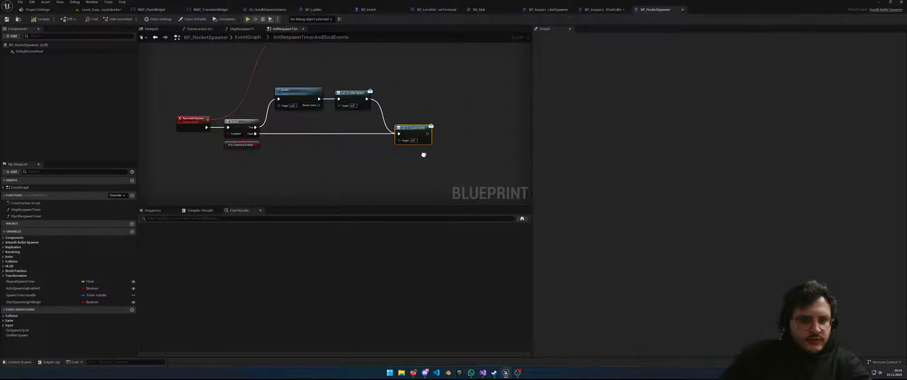
{"action": "left_click_drag", "start_coordinate": [426, 133], "coordinate": [470, 131]}
{"action": "type", "text": "print"}
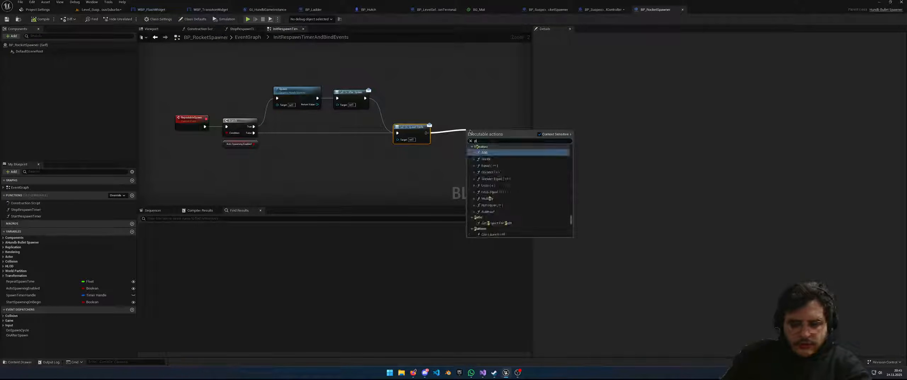
{"action": "key", "text": "Return"}
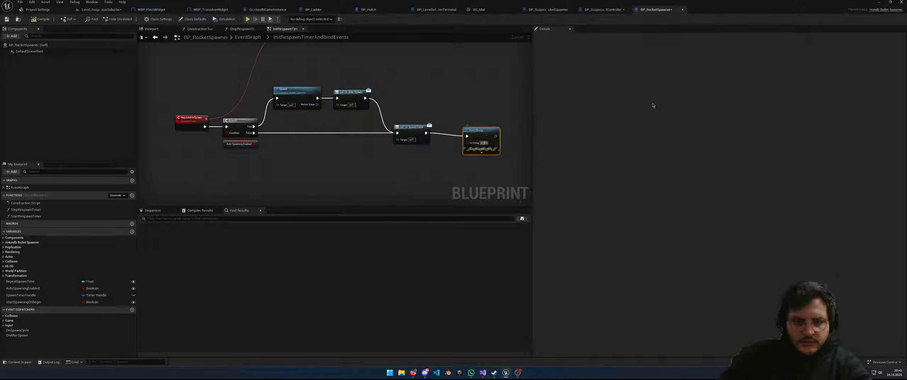
{"action": "type", "text": "Parent Spawn Cycle"}
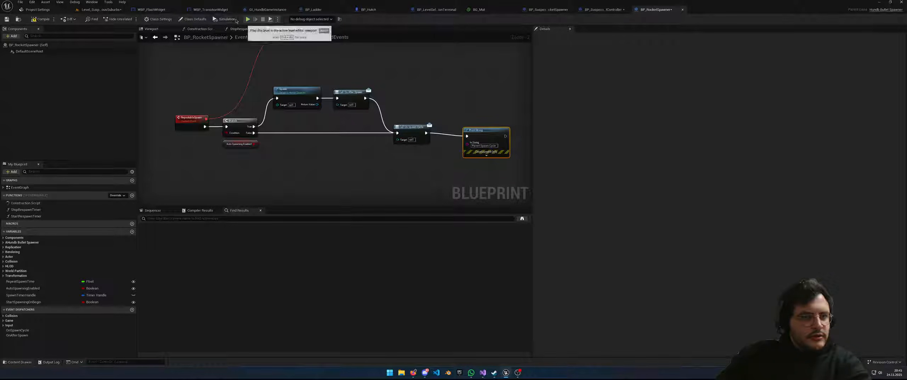
Compile the rocket spawner and play-test the level, running the character left and right
{"action": "left_click", "coordinate": [41, 19]}
{"action": "left_click", "coordinate": [248, 20]}
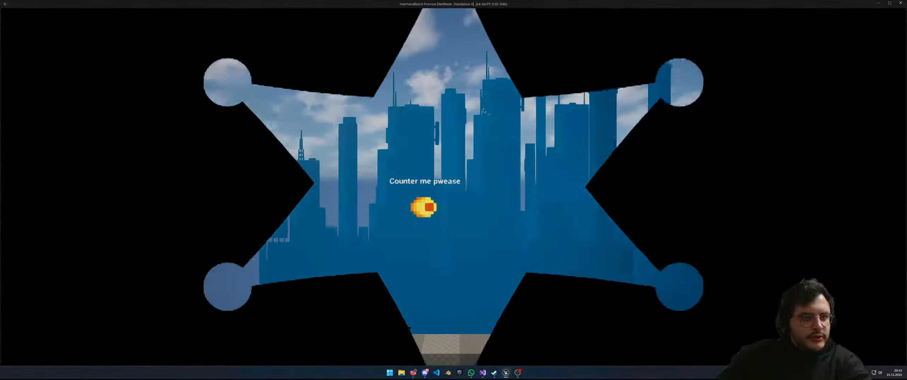
{"action": "key", "text": "d"}
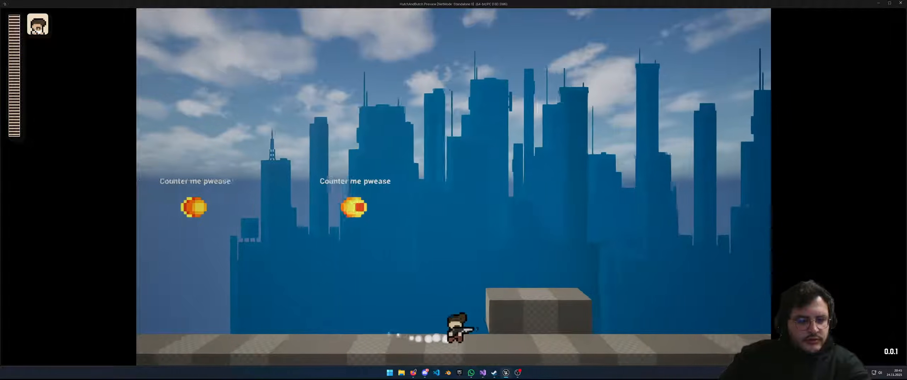
{"action": "key", "text": "a"}
{"action": "key", "text": "d"}
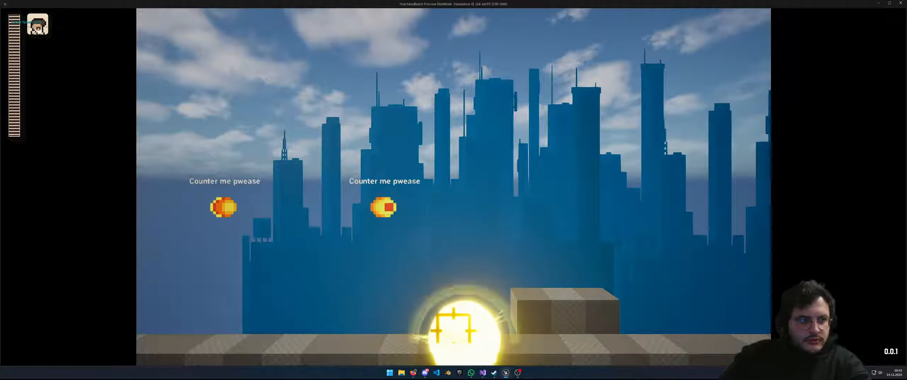
{"action": "key", "text": "d"}
{"action": "key", "text": "Escape"}
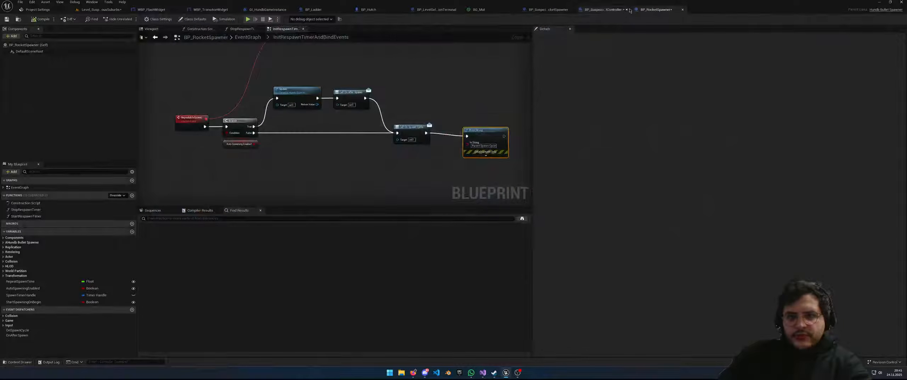
Wire the crosshair cast's Cast Failed output into the suburbs spawner's Print String, then play
{"action": "left_click", "coordinate": [603, 10]}
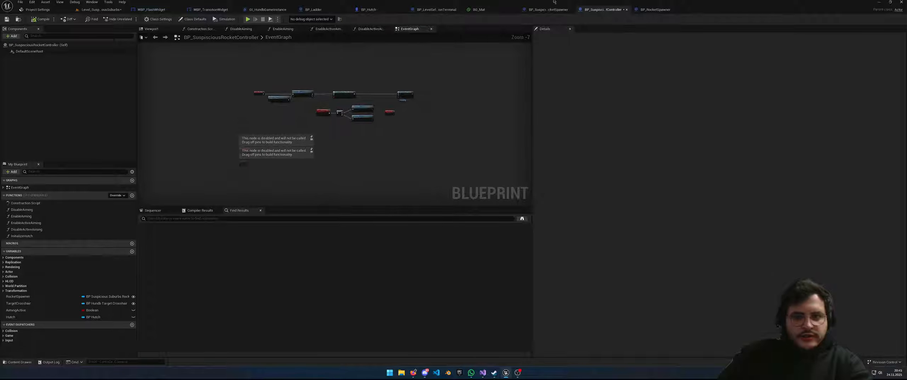
{"action": "left_click", "coordinate": [549, 10]}
{"action": "right_click_drag", "start_coordinate": [358, 57], "coordinate": [357, 56]}
{"action": "right_click_drag", "start_coordinate": [419, 168], "coordinate": [402, 140]}
{"action": "left_click_drag", "start_coordinate": [341, 111], "coordinate": [439, 144]}
{"action": "right_click_drag", "start_coordinate": [377, 145], "coordinate": [380, 139]}
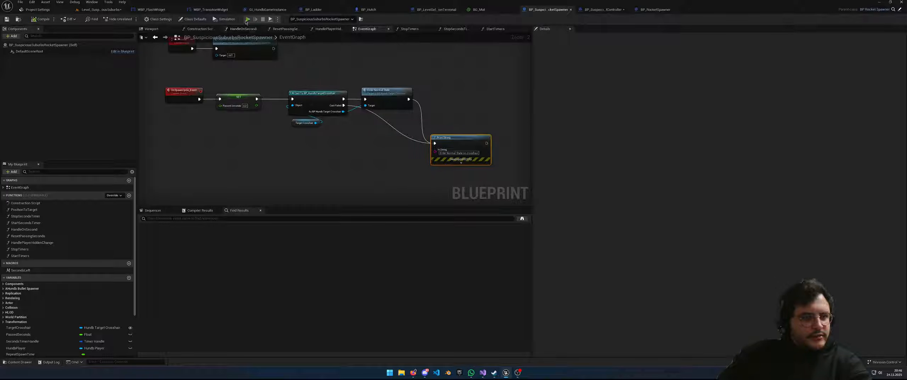
{"action": "left_click", "coordinate": [247, 20]}
Run the character back and forth aiming at incoming rockets, then stop the play test
{"action": "key", "text": "d"}
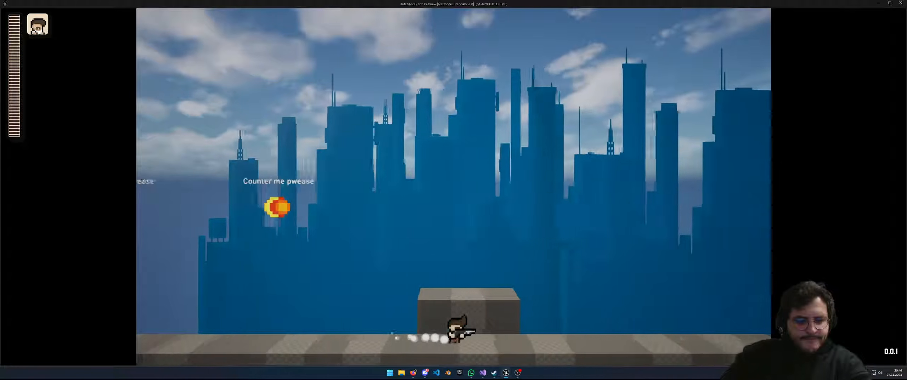
{"action": "key", "text": "a"}
{"action": "key", "text": "d"}
{"action": "key", "text": "a"}
{"action": "key", "text": "d"}
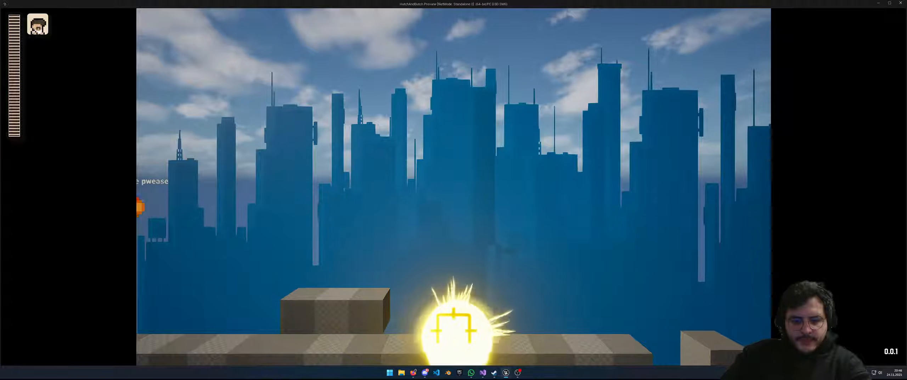
{"action": "key", "text": "a"}
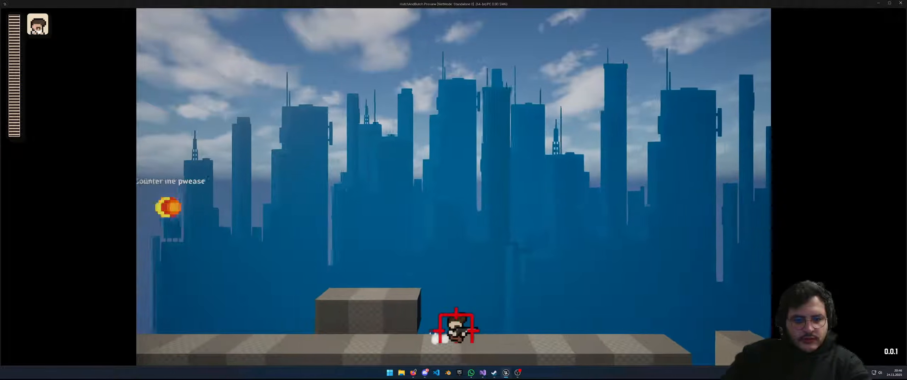
{"action": "key", "text": "Escape"}
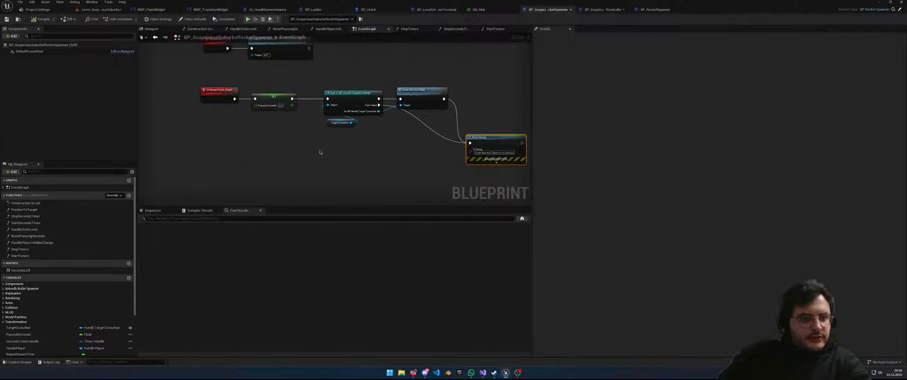
Delete the old OnSpawnCycle_Event and add a bound On Spawn Cycle event from Self's Details
{"action": "right_click_drag", "start_coordinate": [256, 141], "coordinate": [286, 155]}
{"action": "left_click", "coordinate": [240, 106]}
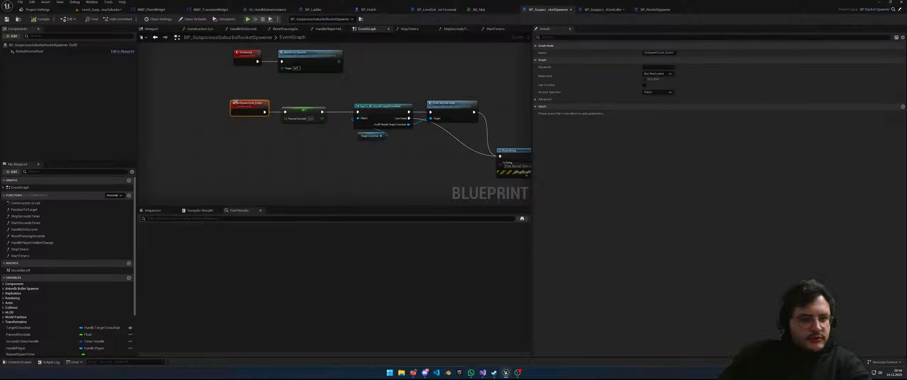
{"action": "key", "text": "Delete"}
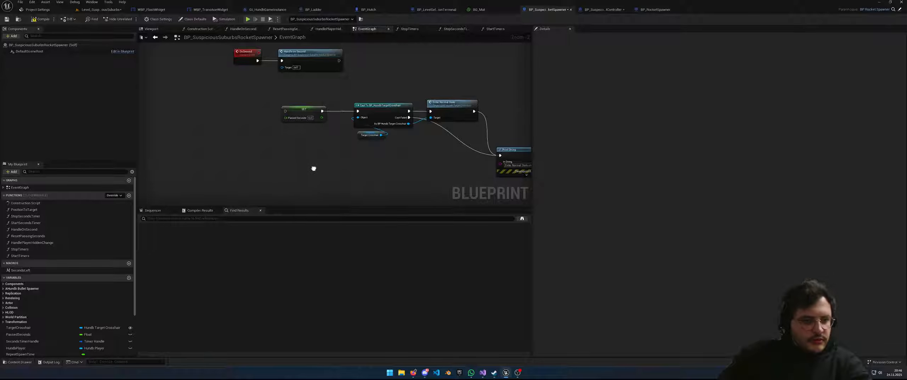
{"action": "right_click_drag", "start_coordinate": [263, 161], "coordinate": [266, 139]}
{"action": "left_click", "coordinate": [36, 45]}
{"action": "scroll", "coordinate": [659, 254], "scroll_direction": "down", "scroll_amount": 10}
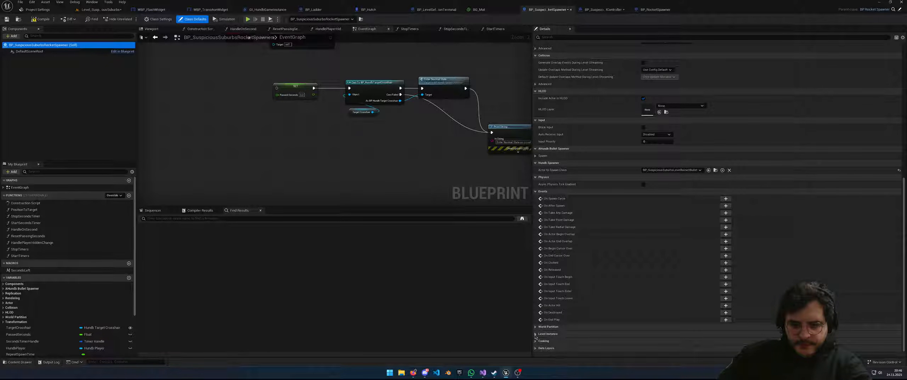
{"action": "left_click", "coordinate": [726, 198]}
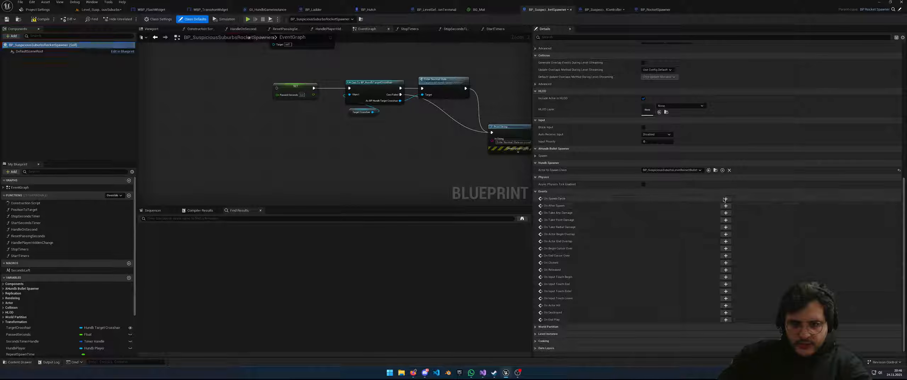
Place the new Bind Event and OnSpawnCycle_Event nodes beside the spawn chain
{"action": "scroll", "coordinate": [427, 169], "scroll_direction": "down", "scroll_amount": 6}
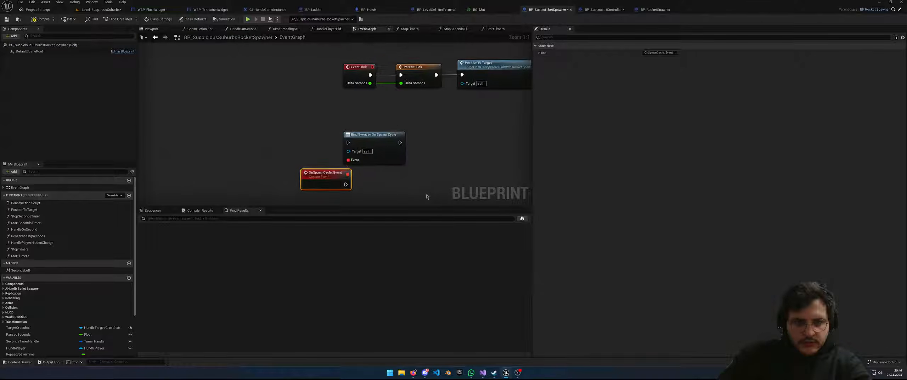
{"action": "scroll", "coordinate": [426, 194], "scroll_direction": "up", "scroll_amount": 1}
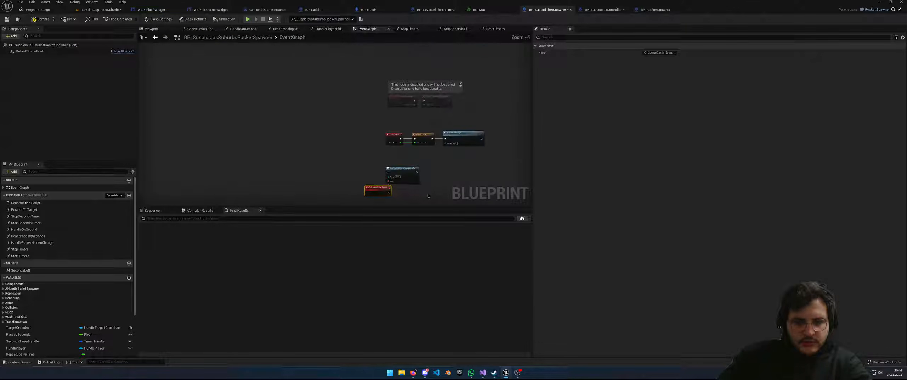
{"action": "right_click_drag", "start_coordinate": [426, 195], "coordinate": [382, 197]}
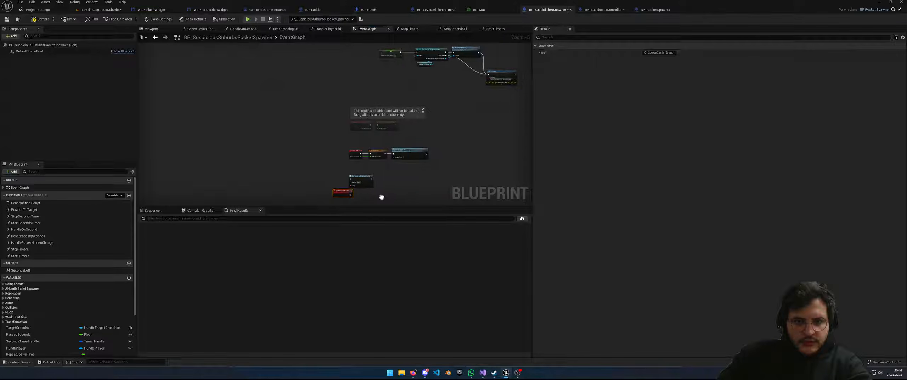
{"action": "scroll", "coordinate": [382, 199], "scroll_direction": "up", "scroll_amount": 3}
{"action": "left_click_drag", "start_coordinate": [313, 185], "coordinate": [297, 189]}
{"action": "left_click_drag", "start_coordinate": [365, 195], "coordinate": [435, 133]}
{"action": "scroll", "coordinate": [337, 169], "scroll_direction": "down", "scroll_amount": 3}
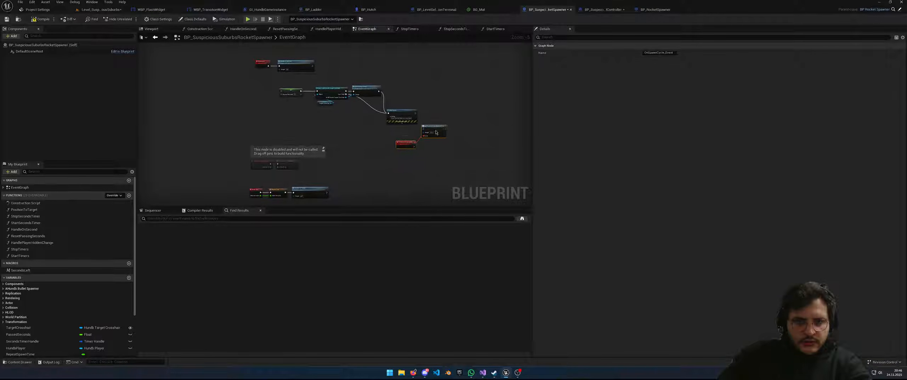
{"action": "right_click_drag", "start_coordinate": [363, 198], "coordinate": [362, 177]}
{"action": "left_click_drag", "start_coordinate": [357, 181], "coordinate": [281, 180]}
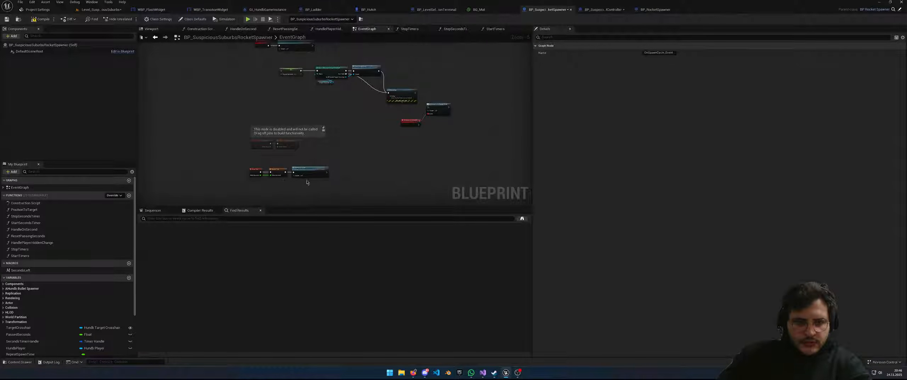
{"action": "scroll", "coordinate": [300, 181], "scroll_direction": "up", "scroll_amount": 4}
{"action": "scroll", "coordinate": [311, 181], "scroll_direction": "down", "scroll_amount": 8}
{"action": "mouse_move", "coordinate": [349, 177]}
{"action": "right_mouse_down"}
{"action": "mouse_move", "coordinate": [351, 90]}
{"action": "mouse_move", "coordinate": [359, 166]}
{"action": "right_mouse_up"}
{"action": "scroll", "coordinate": [358, 163], "scroll_direction": "up", "scroll_amount": 3}
{"action": "right_click_drag", "start_coordinate": [365, 143], "coordinate": [407, 203]}
{"action": "scroll", "coordinate": [358, 181], "scroll_direction": "up", "scroll_amount": 3}
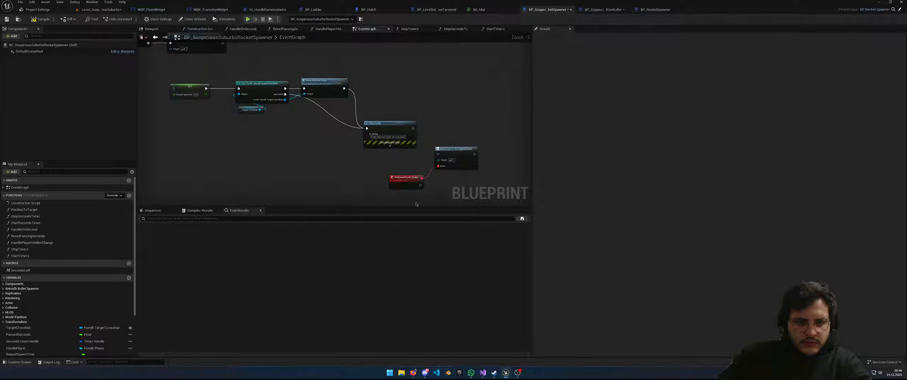
{"action": "left_click_drag", "start_coordinate": [418, 176], "coordinate": [434, 42]}
{"action": "right_click_drag", "start_coordinate": [418, 82], "coordinate": [514, 142]}
{"action": "left_click_drag", "start_coordinate": [516, 101], "coordinate": [402, 78]}
Move the OnSecond nodes up and wire OnSpawnCycle_Event into the SET Passed Seconds node
{"action": "right_click_drag", "start_coordinate": [300, 127], "coordinate": [313, 123]}
{"action": "left_click_drag", "start_coordinate": [313, 123], "coordinate": [411, 78]}
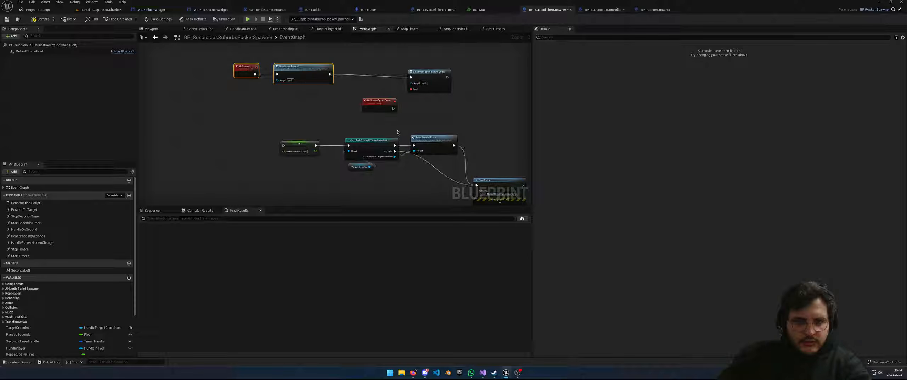
{"action": "right_click_drag", "start_coordinate": [397, 132], "coordinate": [348, 102]}
{"action": "left_click_drag", "start_coordinate": [348, 87], "coordinate": [238, 125]}
{"action": "right_click_drag", "start_coordinate": [463, 196], "coordinate": [394, 174]}
{"action": "left_click_drag", "start_coordinate": [406, 177], "coordinate": [322, 68]}
{"action": "right_click_drag", "start_coordinate": [323, 68], "coordinate": [301, 156]}
{"action": "left_click", "coordinate": [320, 116]}
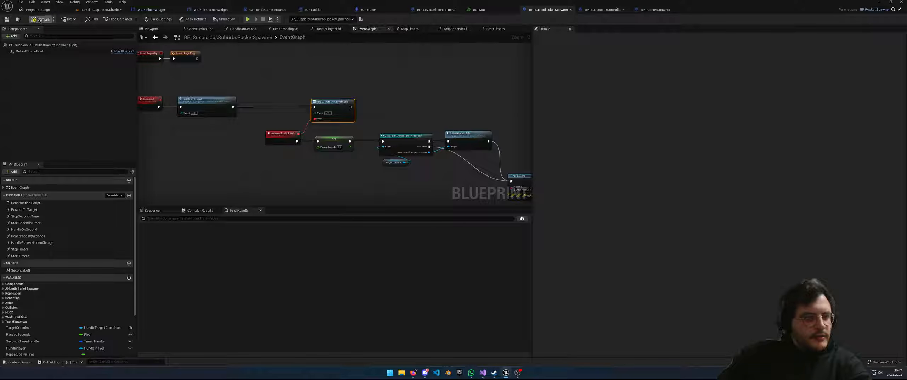
Launch a standalone play test and run the character back and forth, ending with a jump
{"action": "left_click", "coordinate": [247, 20]}
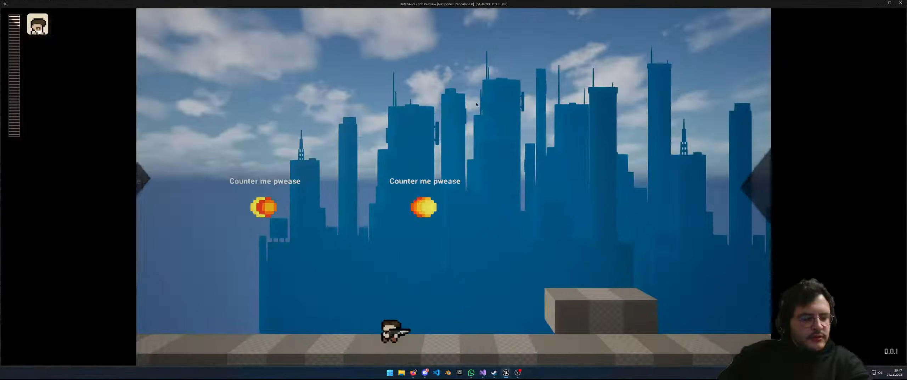
{"action": "key", "text": "d"}
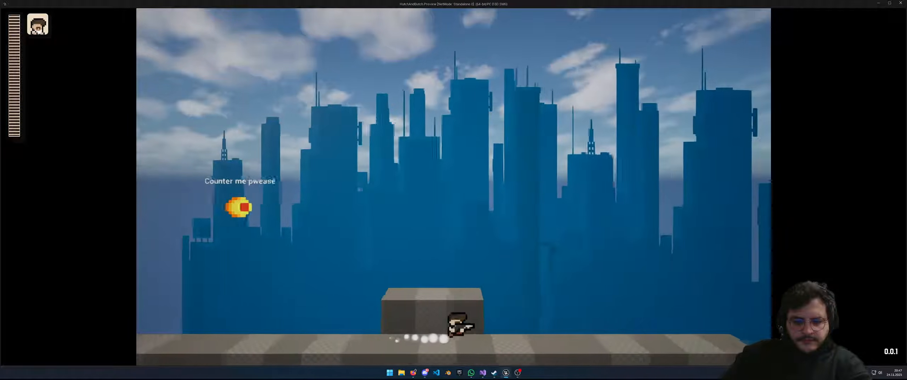
{"action": "key", "text": "a"}
{"action": "key", "text": "d"}
{"action": "key", "text": "a"}
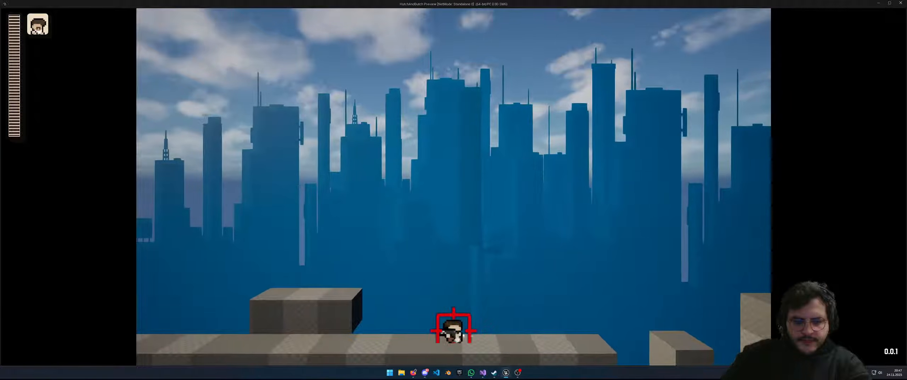
{"action": "key", "text": "d"}
{"action": "key", "text": "a"}
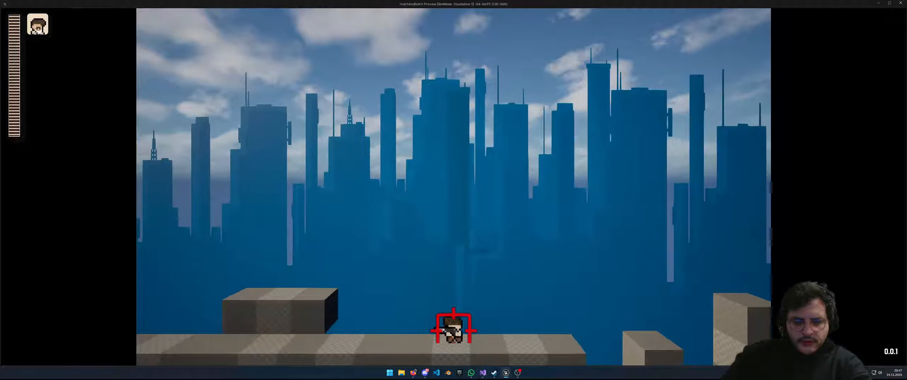
{"action": "key", "text": "d"}
{"action": "key", "text": "a"}
{"action": "key", "text": "d"}
{"action": "key", "text": "a"}
{"action": "key", "text": "a"}
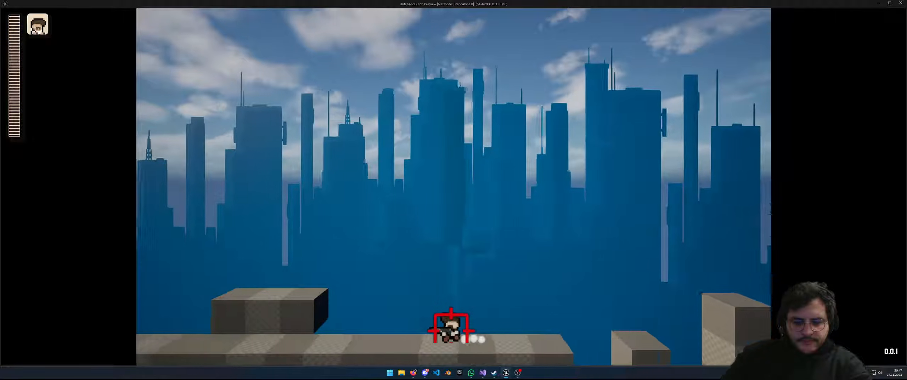
{"action": "key", "text": "d"}
{"action": "key", "text": "space"}
{"action": "key", "text": "a"}
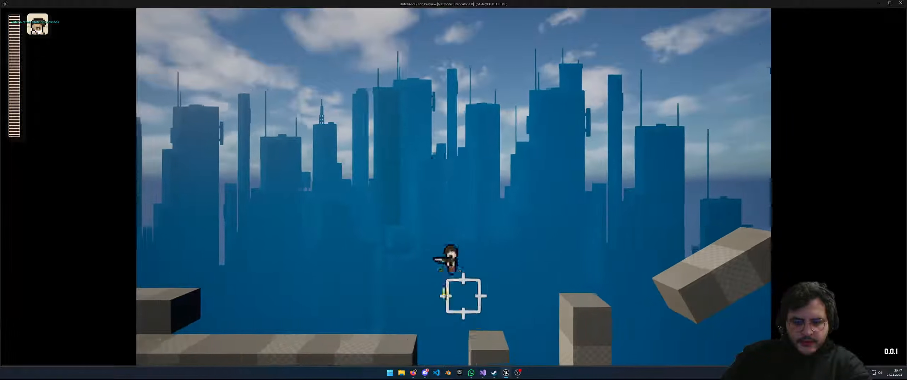
Close the game preview and delete the debug Print String node
{"action": "key", "text": "Escape"}
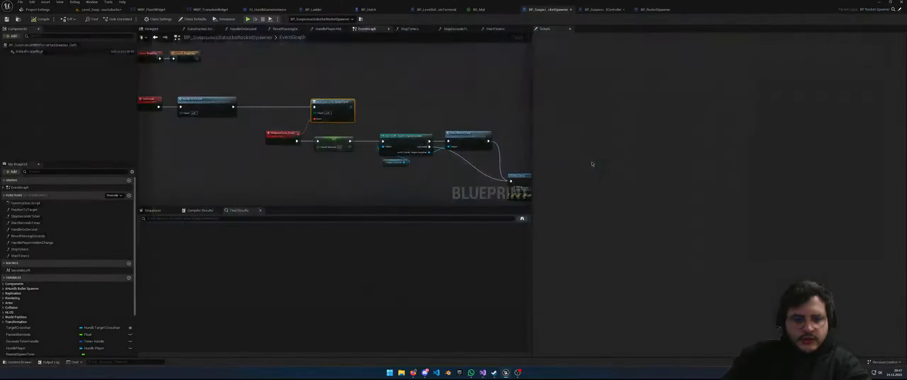
{"action": "scroll", "coordinate": [440, 145], "scroll_direction": "up", "scroll_amount": 6}
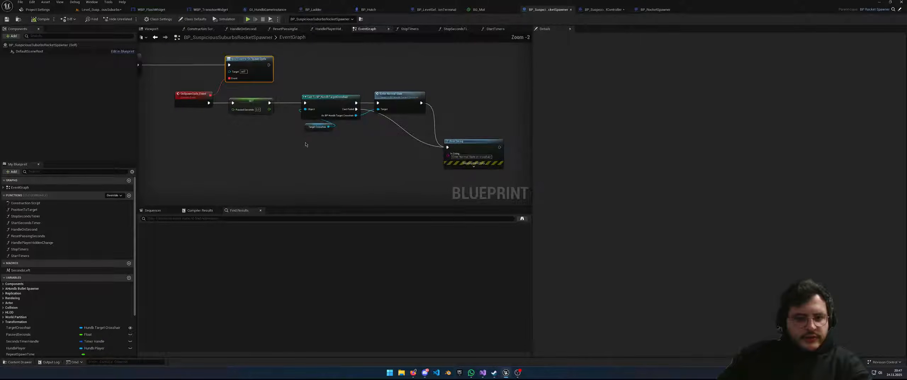
{"action": "left_click_drag", "start_coordinate": [471, 143], "coordinate": [468, 139]}
{"action": "key", "text": "Delete"}
{"action": "right_click_drag", "start_coordinate": [383, 157], "coordinate": [424, 151]}
Collapse the crosshair-reset nodes into a new function named ResetCrosshairState
{"action": "left_click_drag", "start_coordinate": [460, 153], "coordinate": [290, 98]}
{"action": "right_click", "coordinate": [291, 97]}
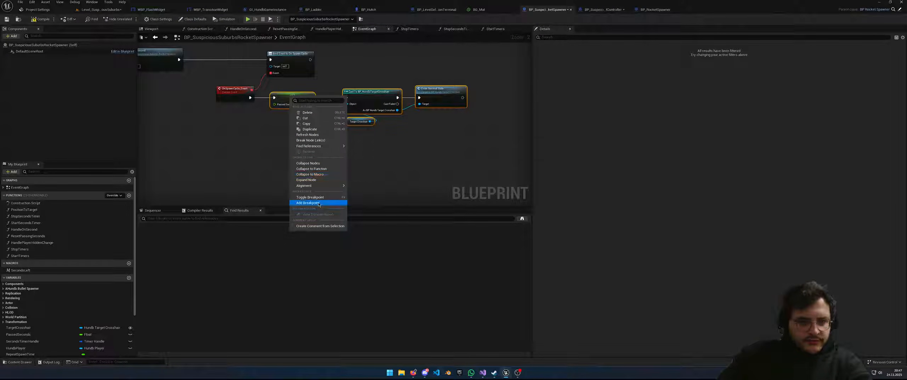
{"action": "left_click", "coordinate": [311, 169]}
{"action": "type", "text": "ResetCrosshairSta"}
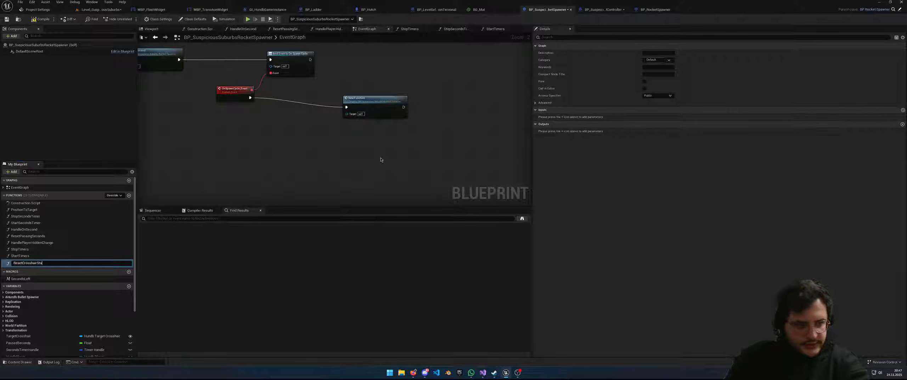
{"action": "type", "text": "te"}
{"action": "key", "text": "Return"}
Place Reset Crosshair State beside OnSpawnCycle_Event and shift the Bind Event node left
{"action": "right_click_drag", "start_coordinate": [367, 151], "coordinate": [380, 162]}
{"action": "left_click_drag", "start_coordinate": [394, 120], "coordinate": [334, 109]}
{"action": "right_click_drag", "start_coordinate": [288, 144], "coordinate": [324, 153]}
{"action": "left_click_drag", "start_coordinate": [403, 151], "coordinate": [248, 124]}
{"action": "left_click_drag", "start_coordinate": [338, 82], "coordinate": [293, 82]}
{"action": "right_click_drag", "start_coordinate": [277, 158], "coordinate": [355, 143]}
{"action": "scroll", "coordinate": [367, 162], "scroll_direction": "down", "scroll_amount": 5}
{"action": "scroll", "coordinate": [354, 144], "scroll_direction": "up", "scroll_amount": 4}
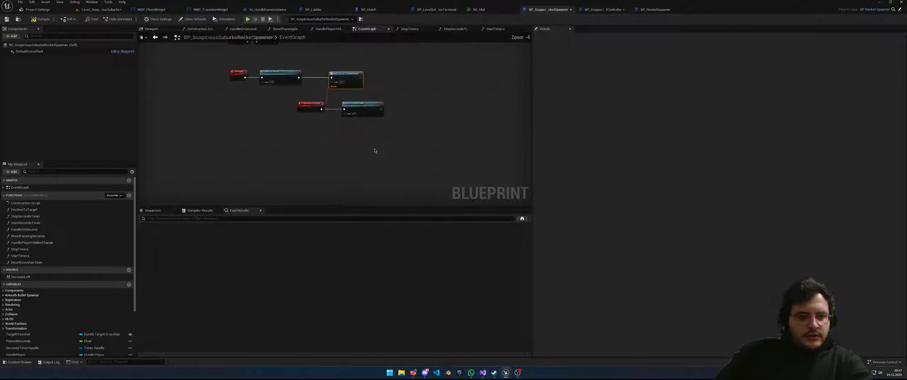
{"action": "left_click", "coordinate": [346, 114]}
Move the three binding nodes next to Event BeginPlay and align them
{"action": "left_click_drag", "start_coordinate": [346, 114], "coordinate": [297, 63]}
{"action": "key", "text": "ctrl+x"}
{"action": "right_click_drag", "start_coordinate": [305, 86], "coordinate": [322, 192]}
{"action": "key", "text": "ctrl+v"}
{"action": "left_click_drag", "start_coordinate": [363, 123], "coordinate": [365, 94]}
{"action": "left_click_drag", "start_coordinate": [244, 123], "coordinate": [283, 78]}
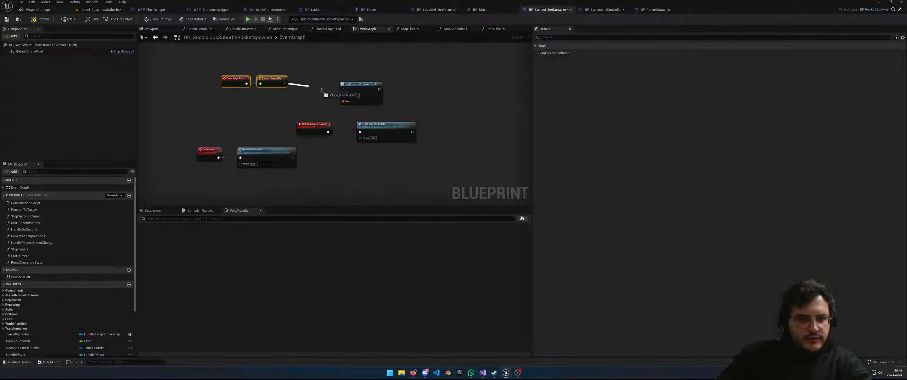
{"action": "left_click_drag", "start_coordinate": [422, 162], "coordinate": [335, 89]}
{"action": "left_click", "coordinate": [334, 87]}
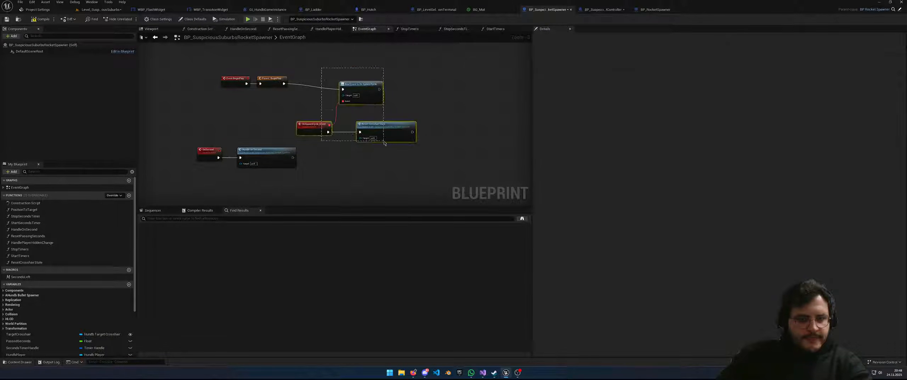
{"action": "left_click_drag", "start_coordinate": [384, 143], "coordinate": [384, 142]}
{"action": "left_click_drag", "start_coordinate": [366, 90], "coordinate": [366, 84]}
Move the OnSecond and Handle on Second nodes down and to the right
{"action": "right_click_drag", "start_coordinate": [346, 141], "coordinate": [354, 122]}
{"action": "left_click_drag", "start_coordinate": [320, 177], "coordinate": [180, 133]}
{"action": "left_click_drag", "start_coordinate": [275, 140], "coordinate": [300, 178]}
{"action": "right_click_drag", "start_coordinate": [356, 161], "coordinate": [347, 136]}
Save and compile the rocket spawner Blueprint, then launch a standalone play test
{"action": "key", "text": "ctrl+s"}
{"action": "left_click", "coordinate": [43, 20]}
{"action": "left_click", "coordinate": [249, 19]}
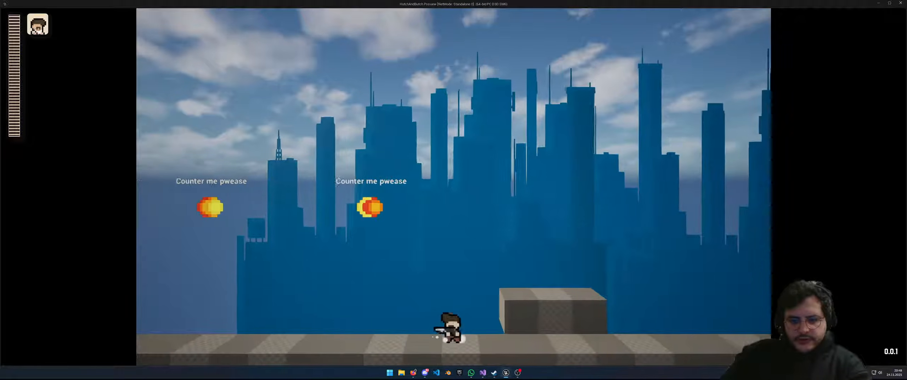
Run and jump the character around, striking to counter the first incoming rocket
{"action": "key", "text": "a"}
{"action": "key", "text": "d"}
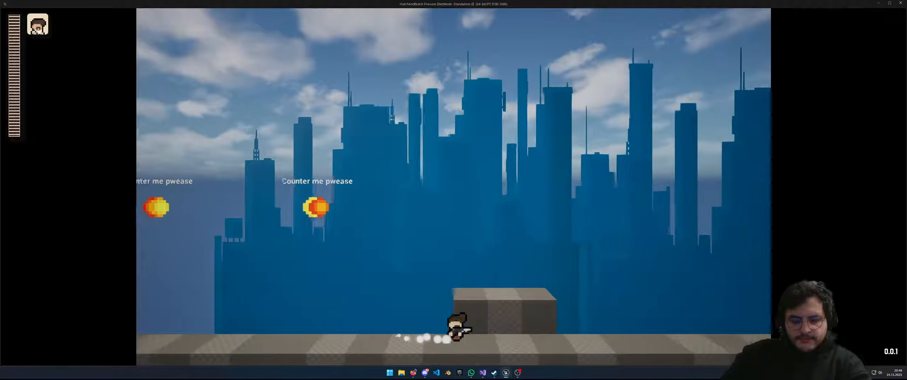
{"action": "key", "text": "a"}
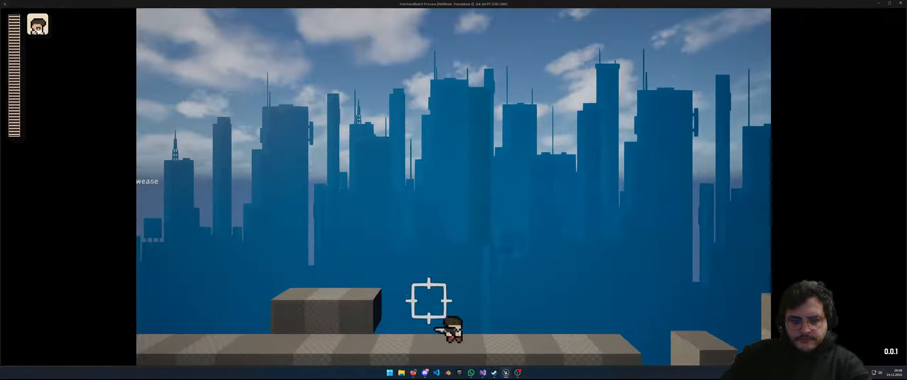
{"action": "key", "text": "d"}
{"action": "key", "text": "space"}
{"action": "key", "text": "a"}
{"action": "key", "text": "a"}
{"action": "key", "text": "d"}
{"action": "key", "text": "a"}
{"action": "key", "text": "space"}
{"action": "key", "text": "d"}
Jump the gap, destroy the second rocket with an attack, and close the preview
{"action": "key", "text": "a"}
{"action": "left_click", "coordinate": [465, 276]}
{"action": "key", "text": "d"}
{"action": "key", "text": "a"}
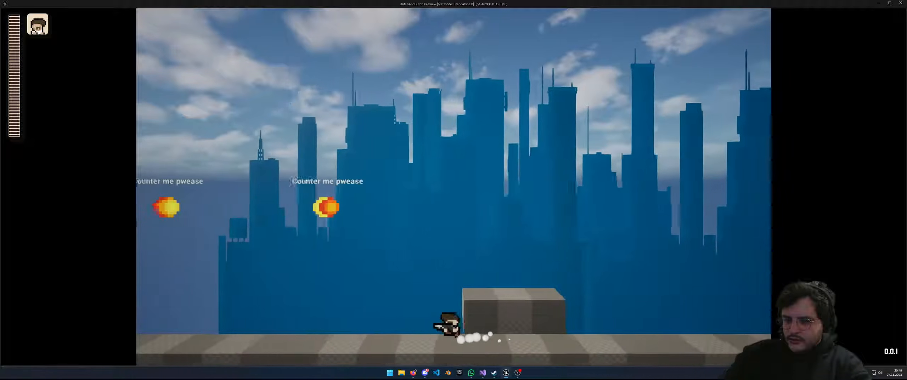
{"action": "key", "text": "d"}
{"action": "key", "text": "a"}
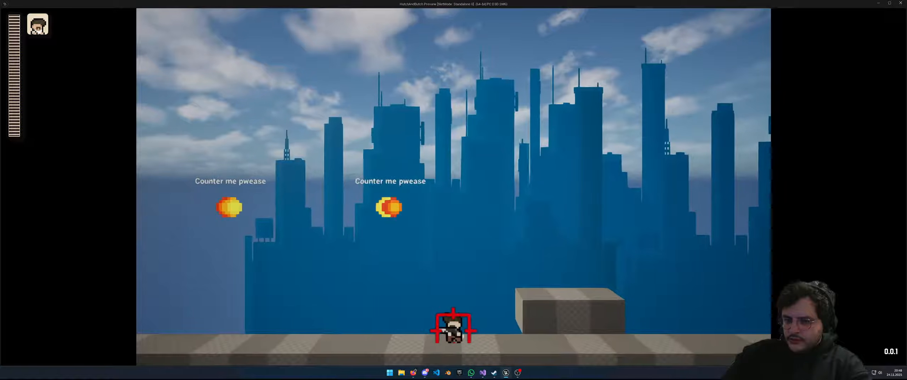
{"action": "key", "text": "d"}
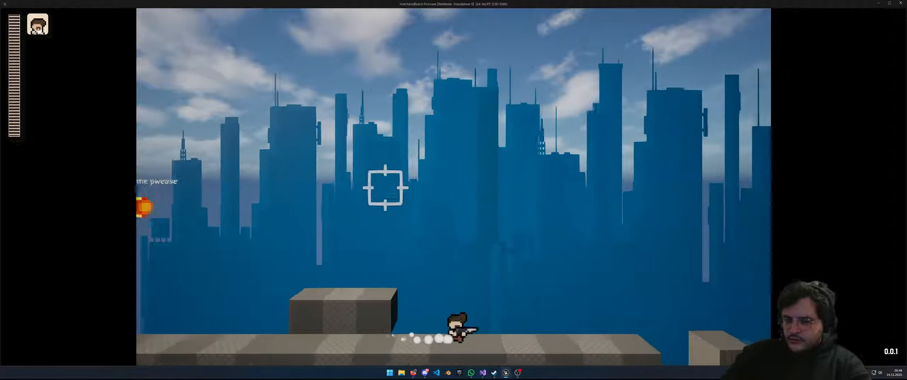
{"action": "key", "text": "space"}
{"action": "key", "text": "a"}
{"action": "key", "text": "space"}
{"action": "key", "text": "space"}
{"action": "key", "text": "d"}
{"action": "key", "text": "a"}
{"action": "key", "text": "d"}
{"action": "key", "text": "space"}
{"action": "key", "text": "a"}
{"action": "key", "text": "space"}
{"action": "left_click", "coordinate": [513, 283]}
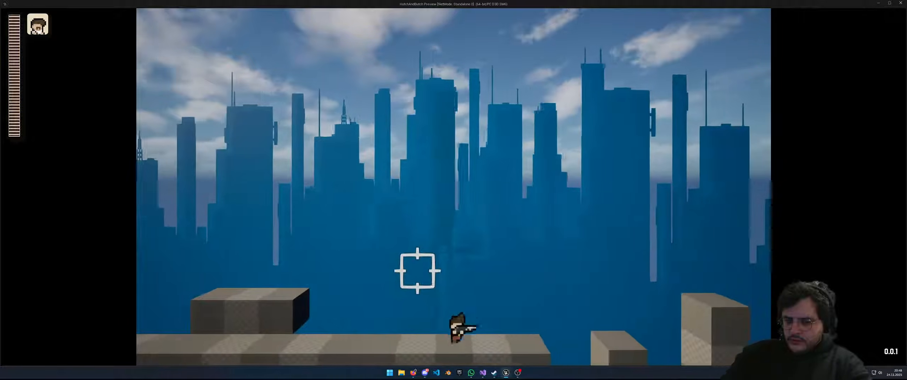
{"action": "key", "text": "Escape"}
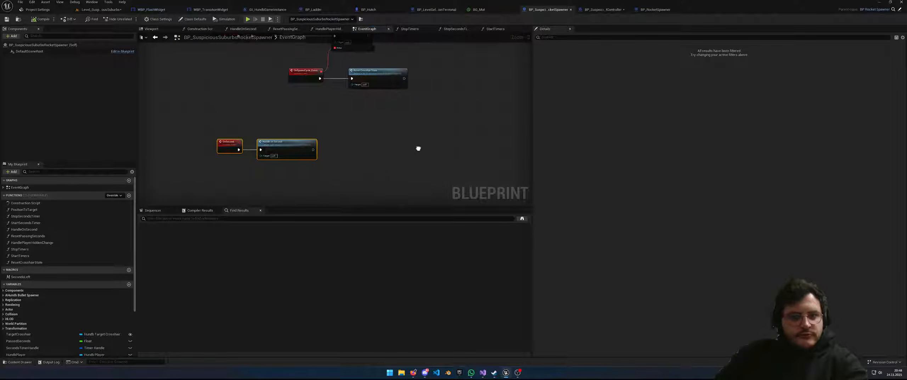
Save the Level_SuspiciousSuburbs level
{"action": "right_click_drag", "start_coordinate": [419, 152], "coordinate": [485, 173]}
{"action": "left_click", "coordinate": [120, 10]}
{"action": "left_click", "coordinate": [6, 19]}
Save the BP_SuspiciousRocketController Blueprint and switch to Visual Studio
{"action": "left_click", "coordinate": [599, 9]}
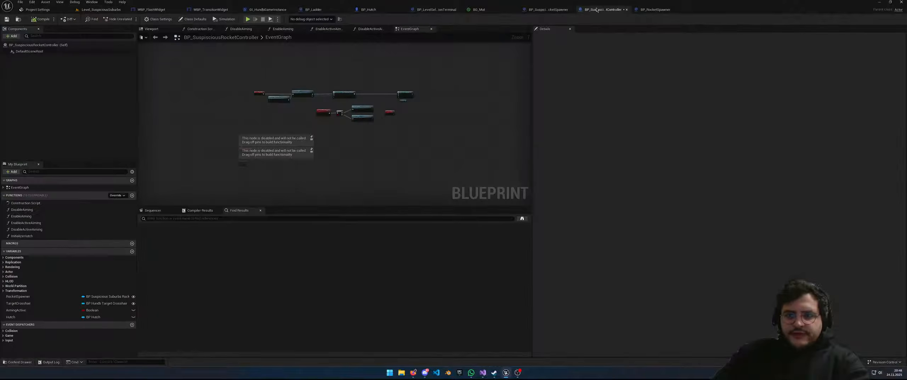
{"action": "left_click", "coordinate": [10, 20]}
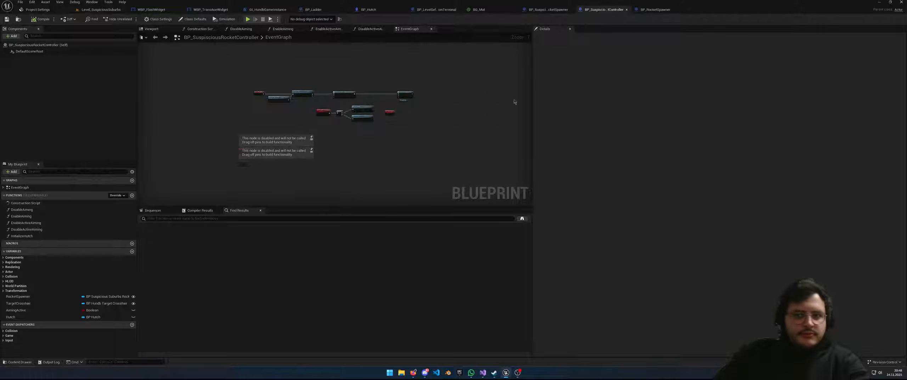
{"action": "left_click", "coordinate": [482, 372]}
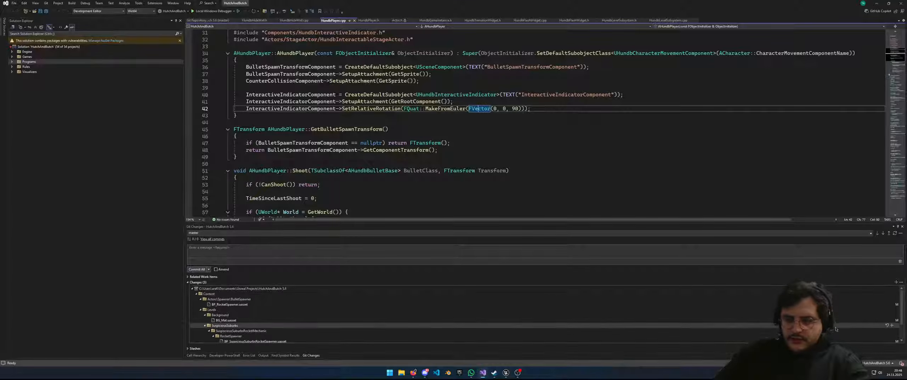
Stage all five changed files, commit them, and push to origin master
{"action": "left_click", "coordinate": [896, 282]}
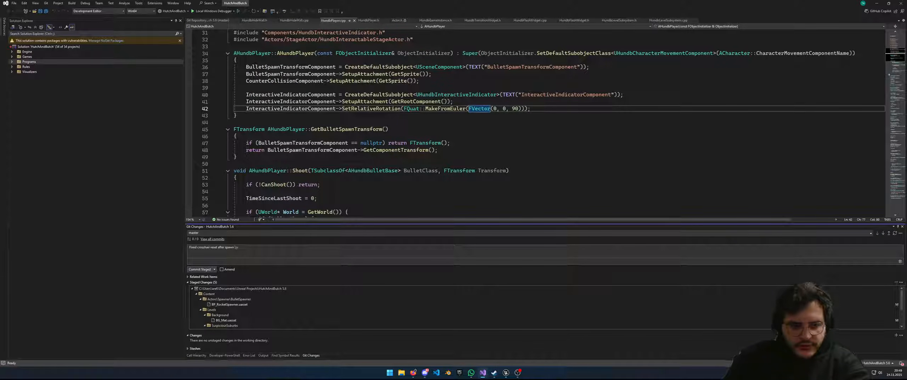
{"action": "left_click", "coordinate": [198, 269]}
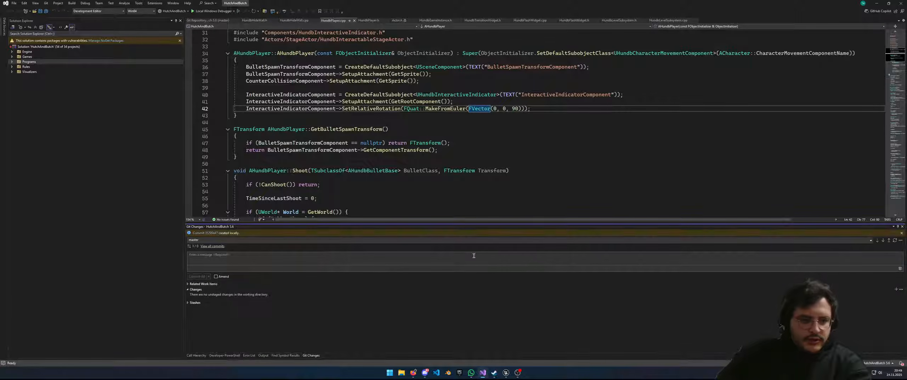
{"action": "left_click", "coordinate": [888, 240]}
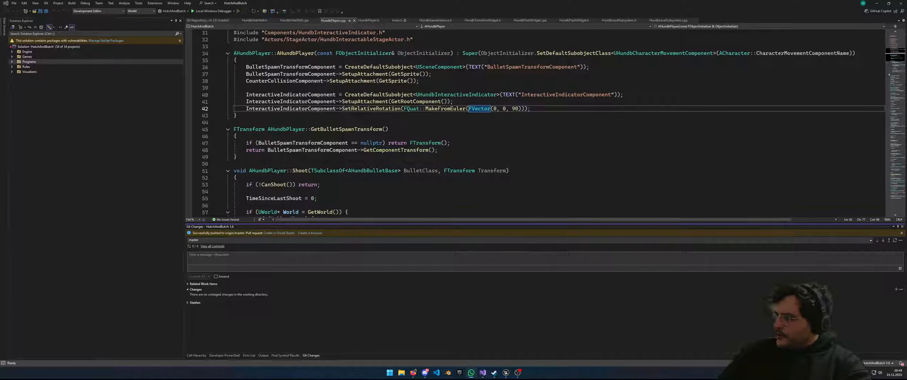
{"action": "key", "text": "Down"}
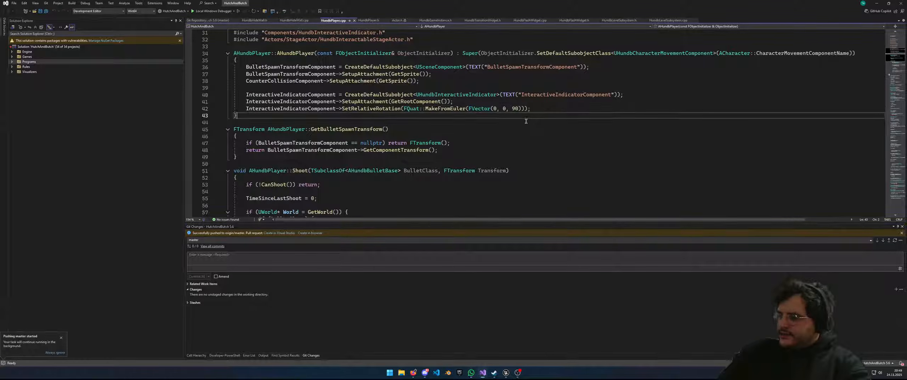
{"action": "key", "text": "Down"}
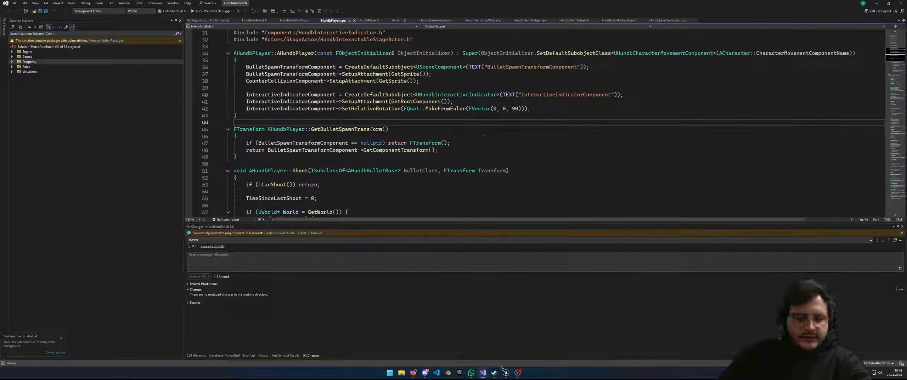
Look over the suburbs level in the viewport, then bring up the BP_SuspiciousRocketController event graph
{"action": "left_click", "coordinate": [506, 372]}
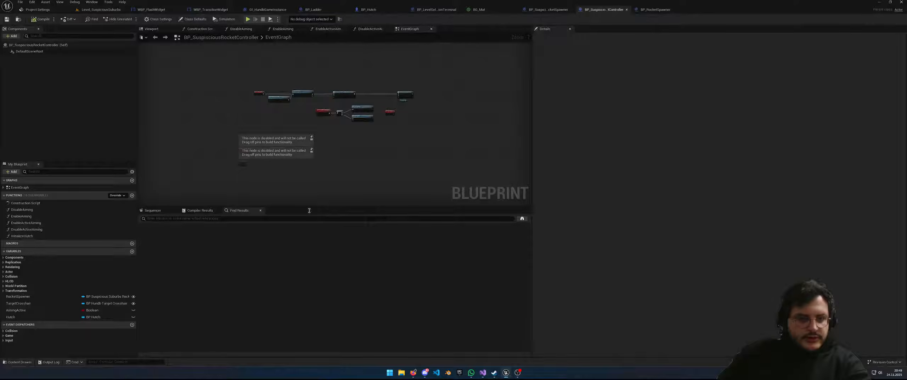
{"action": "left_click", "coordinate": [100, 10]}
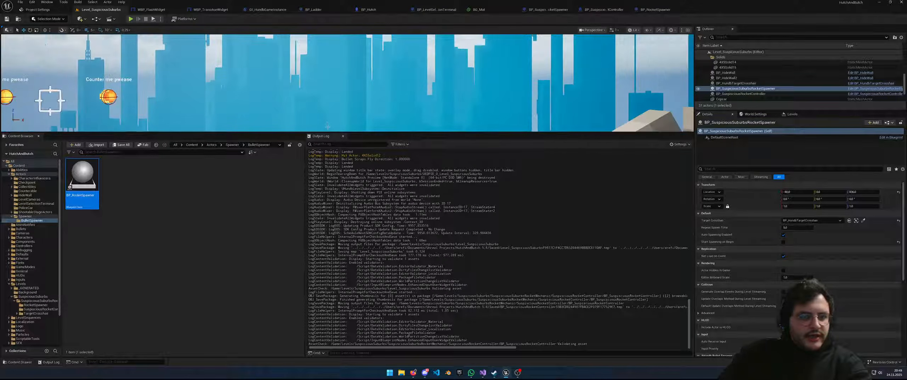
{"action": "left_click_drag", "start_coordinate": [332, 132], "coordinate": [343, 255]}
{"action": "key", "text": "s"}
{"action": "mouse_move", "coordinate": [343, 212]}
{"action": "right_mouse_down"}
{"action": "mouse_move", "coordinate": [301, 241]}
{"action": "mouse_move", "coordinate": [300, 228]}
{"action": "mouse_move", "coordinate": [342, 217]}
{"action": "right_mouse_up"}
{"action": "key", "text": "a"}
{"action": "mouse_move", "coordinate": [261, 137]}
{"action": "right_mouse_down"}
{"action": "mouse_move", "coordinate": [243, 138]}
{"action": "mouse_move", "coordinate": [261, 137]}
{"action": "right_mouse_up"}
{"action": "key", "text": "w"}
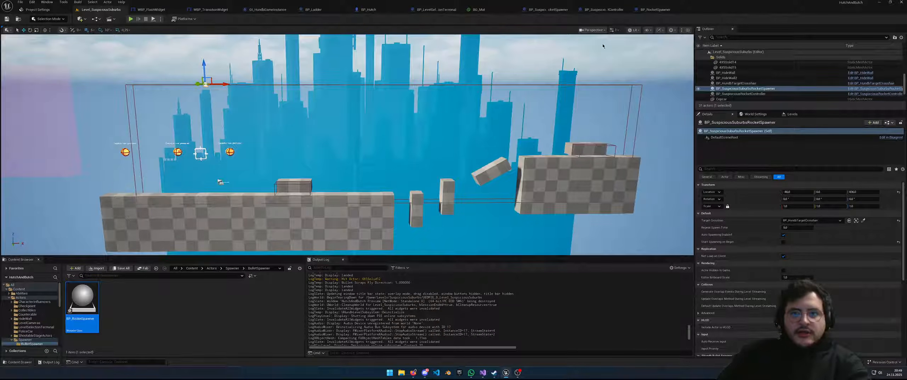
{"action": "left_click", "coordinate": [592, 11]}
{"action": "right_click_drag", "start_coordinate": [287, 127], "coordinate": [381, 138]}
Delete the stray function-call node after Event BeginPlay
{"action": "right_click_drag", "start_coordinate": [449, 170], "coordinate": [340, 158]}
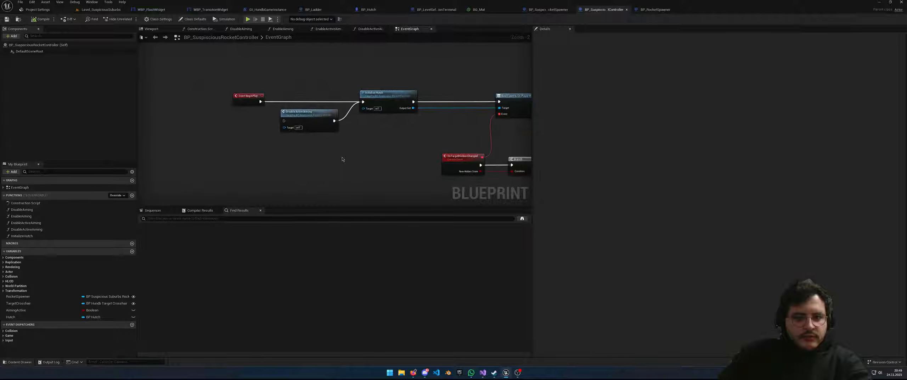
{"action": "scroll", "coordinate": [415, 168], "scroll_direction": "down", "scroll_amount": 1}
{"action": "right_click_drag", "start_coordinate": [414, 168], "coordinate": [321, 146]}
{"action": "scroll", "coordinate": [320, 146], "scroll_direction": "down", "scroll_amount": 2}
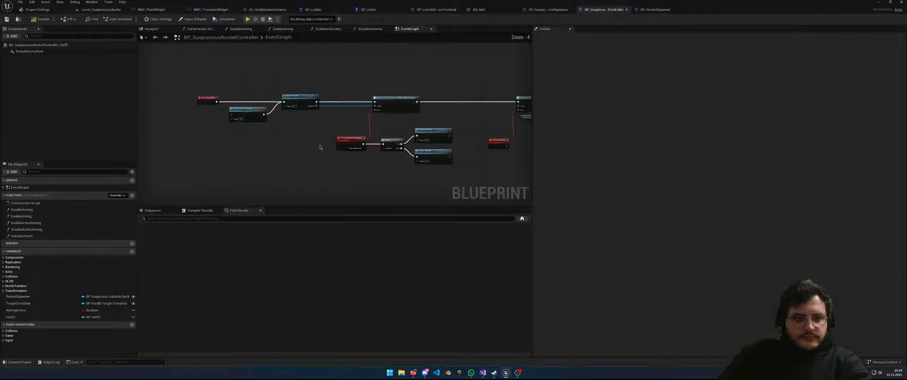
{"action": "left_click_drag", "start_coordinate": [275, 122], "coordinate": [272, 117]}
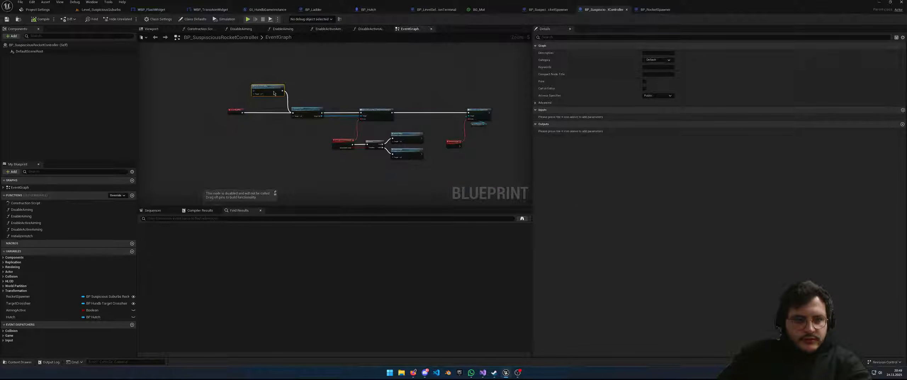
{"action": "key", "text": "Delete"}
Delete the Bind Event, Rocket Spawner and OnSpawnCycle binding nodes
{"action": "left_click_drag", "start_coordinate": [233, 113], "coordinate": [258, 113]}
{"action": "right_click_drag", "start_coordinate": [322, 130], "coordinate": [158, 113]}
{"action": "scroll", "coordinate": [315, 115], "scroll_direction": "up", "scroll_amount": 3}
{"action": "right_click_drag", "start_coordinate": [329, 108], "coordinate": [288, 136]}
{"action": "left_click_drag", "start_coordinate": [319, 165], "coordinate": [259, 99]}
{"action": "right_click_drag", "start_coordinate": [312, 147], "coordinate": [329, 152]}
{"action": "left_click_drag", "start_coordinate": [321, 178], "coordinate": [220, 87]}
{"action": "key", "text": "Delete"}
Add a Branch node after the player-hidden bind event's execution output
{"action": "right_click_drag", "start_coordinate": [220, 87], "coordinate": [269, 76]}
{"action": "left_click_drag", "start_coordinate": [265, 75], "coordinate": [402, 74]}
{"action": "type", "text": "Bran"}
{"action": "key", "text": "Return"}
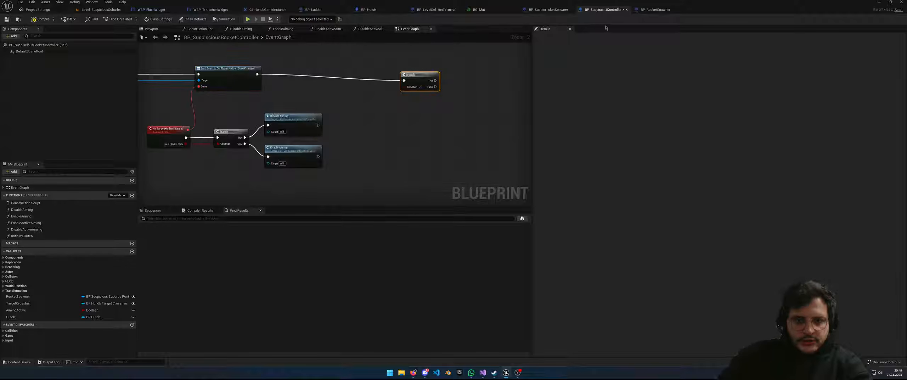
Promote the Branch Condition pin to a new Boolean variable named StartActive
{"action": "right_click", "coordinate": [413, 80]}
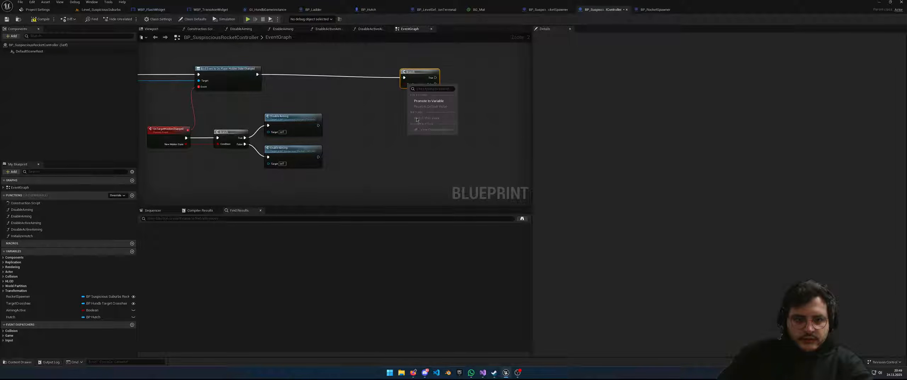
{"action": "left_click", "coordinate": [416, 102]}
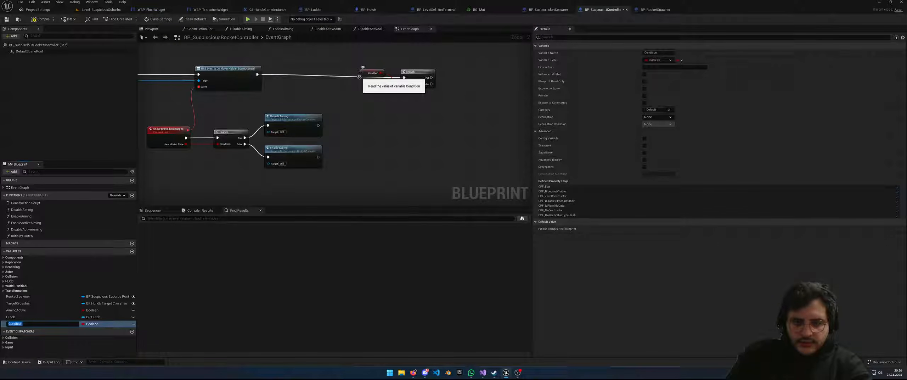
{"action": "type", "text": "StartActive"}
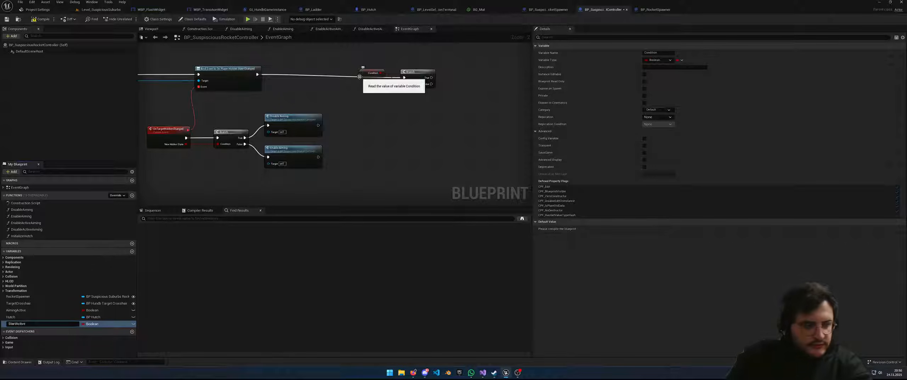
{"action": "key", "text": "Return"}
{"action": "left_click_drag", "start_coordinate": [362, 75], "coordinate": [369, 103]}
Rename the variable to InactiveOnStart
{"action": "left_click", "coordinate": [28, 324]}
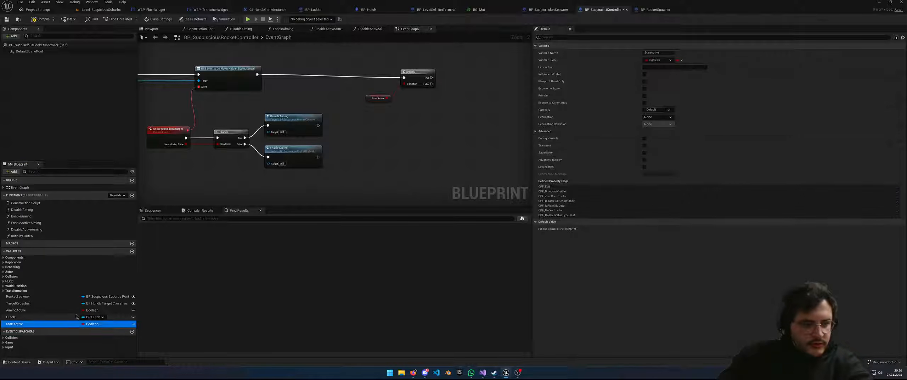
{"action": "key", "text": "BackSpace"}
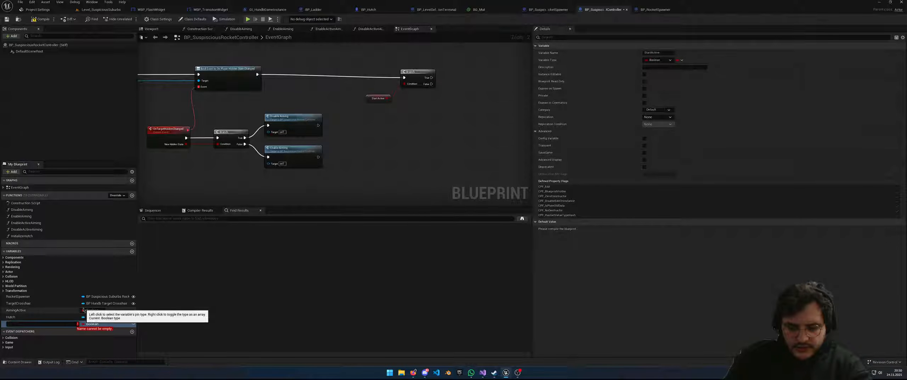
{"action": "type", "text": "DisableActiveOnStart"}
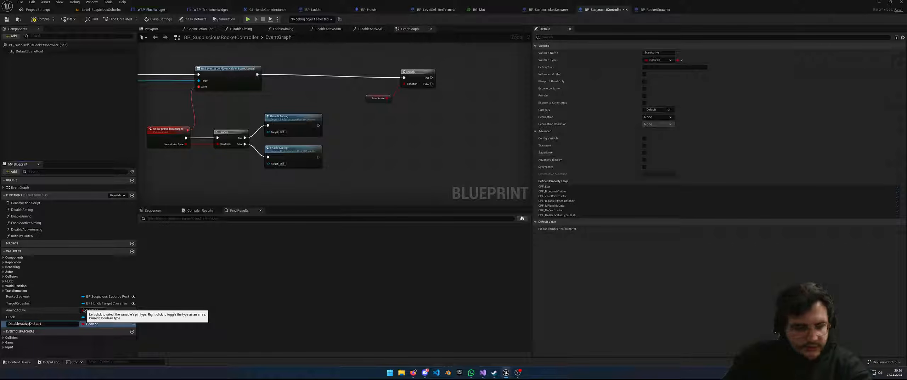
{"action": "key", "text": "Return"}
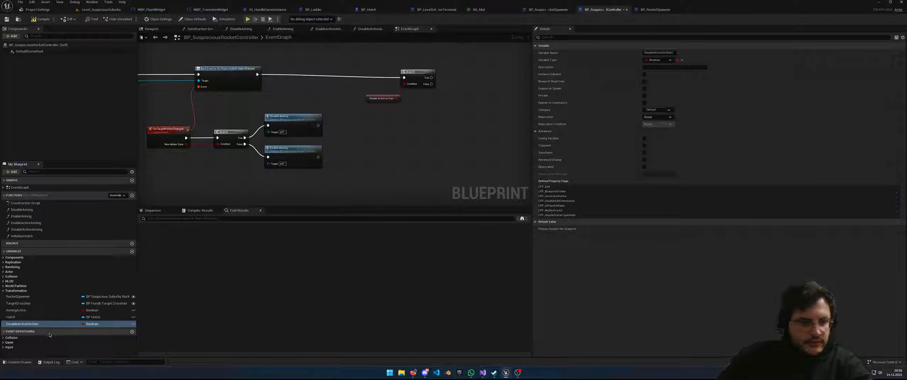
{"action": "key", "text": "F2"}
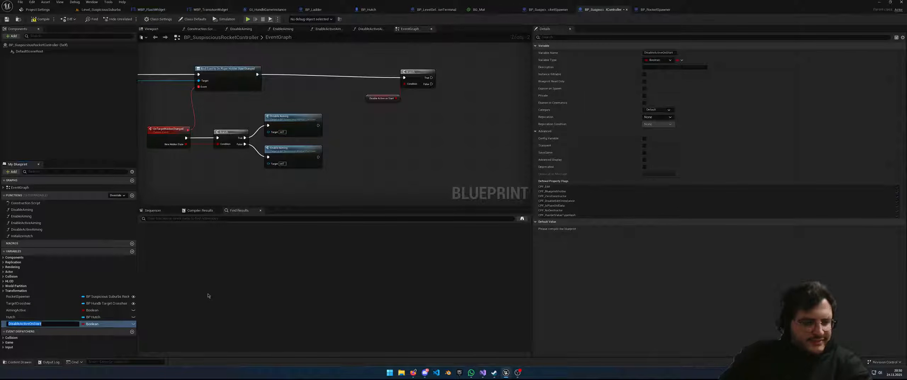
{"action": "key", "text": "shift+Right"}
{"action": "key", "text": "shift+Right"}
{"action": "key", "text": "shift+Right"}
{"action": "key", "text": "shift+Right"}
{"action": "key", "text": "shift+Right"}
{"action": "key", "text": "shift+Right"}
{"action": "type", "text": "In"}
{"action": "key", "text": "Return"}
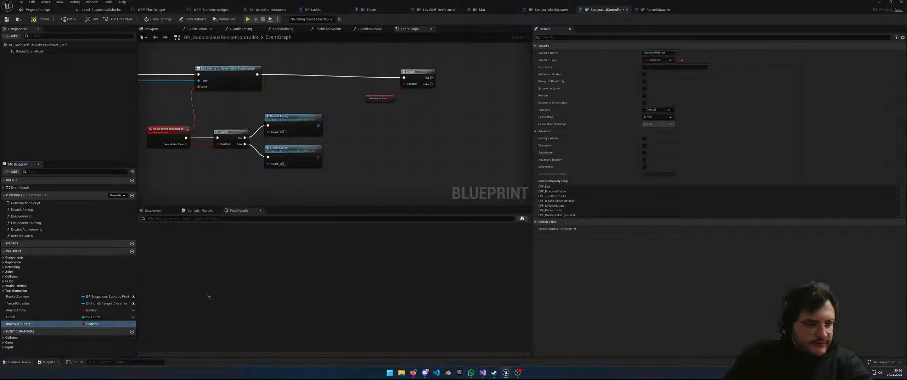
Compile the blueprint so InactiveOnStart's default value can be set
{"action": "left_click_drag", "start_coordinate": [336, 81], "coordinate": [337, 79]}
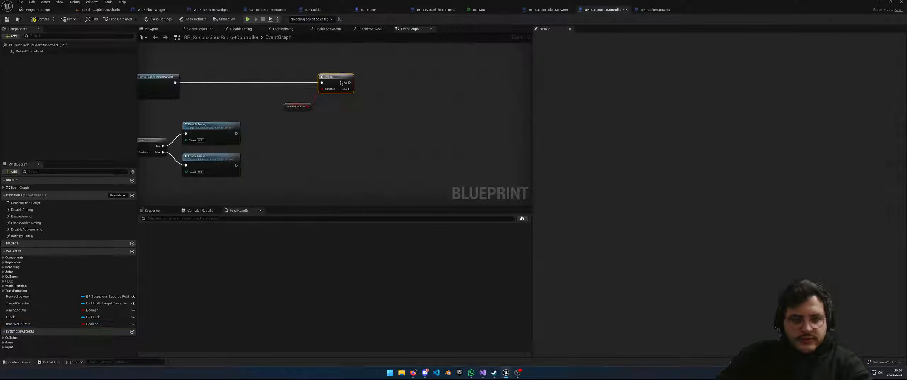
{"action": "left_click", "coordinate": [57, 324]}
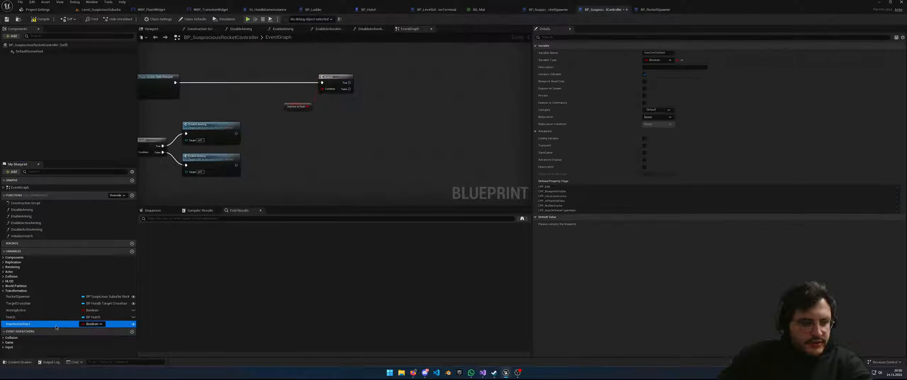
{"action": "left_click", "coordinate": [41, 19]}
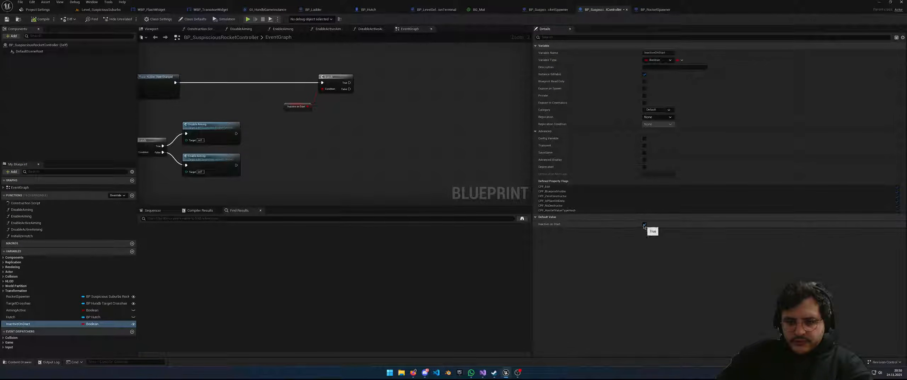
Paste a Disable Active Aiming node beside the Branch and wire the Branch's True output to it
{"action": "right_click_drag", "start_coordinate": [397, 133], "coordinate": [360, 138]}
{"action": "key", "text": "ctrl+v"}
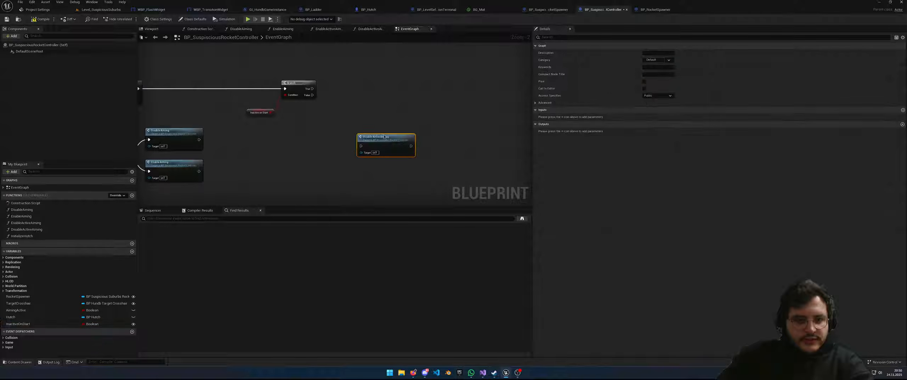
{"action": "left_click_drag", "start_coordinate": [385, 140], "coordinate": [370, 67]}
{"action": "left_click_drag", "start_coordinate": [313, 89], "coordinate": [346, 73]}
Collapse the Branch, getter and aiming nodes into a new function named InitializeActive
{"action": "right_click_drag", "start_coordinate": [355, 139], "coordinate": [393, 135]}
{"action": "left_click_drag", "start_coordinate": [450, 146], "coordinate": [279, 59]}
{"action": "right_click", "coordinate": [417, 65]}
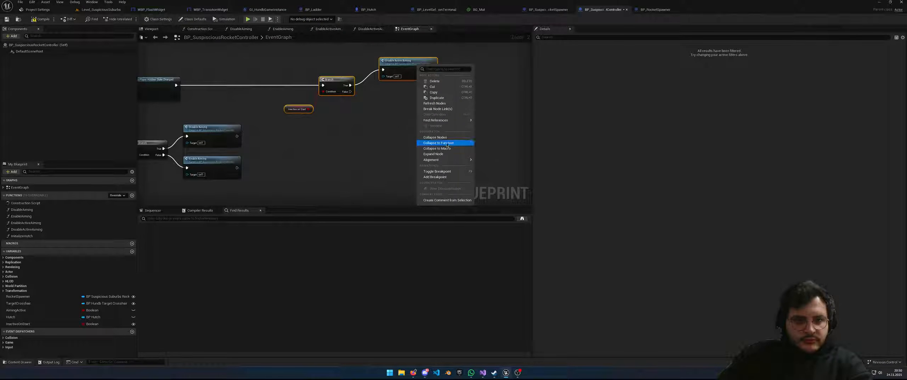
{"action": "left_click", "coordinate": [446, 143]}
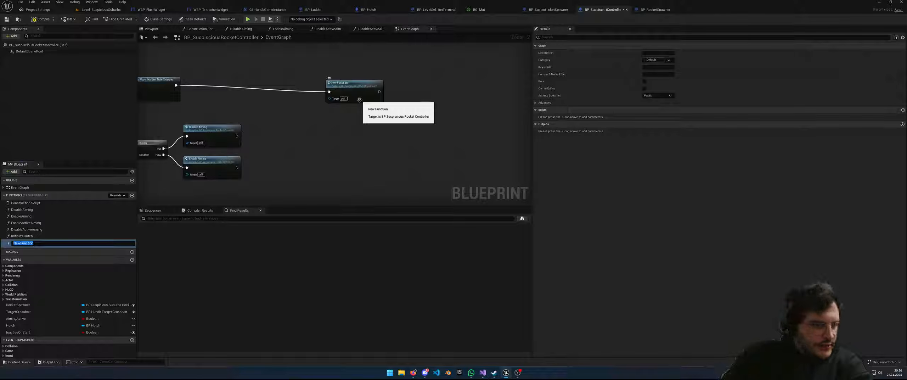
{"action": "type", "text": "I"}
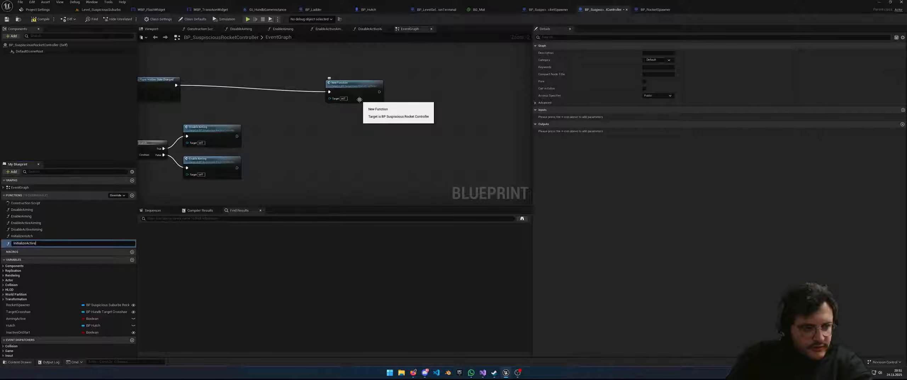
{"action": "type", "text": "nitializeActive"}
{"action": "key", "text": "Return"}
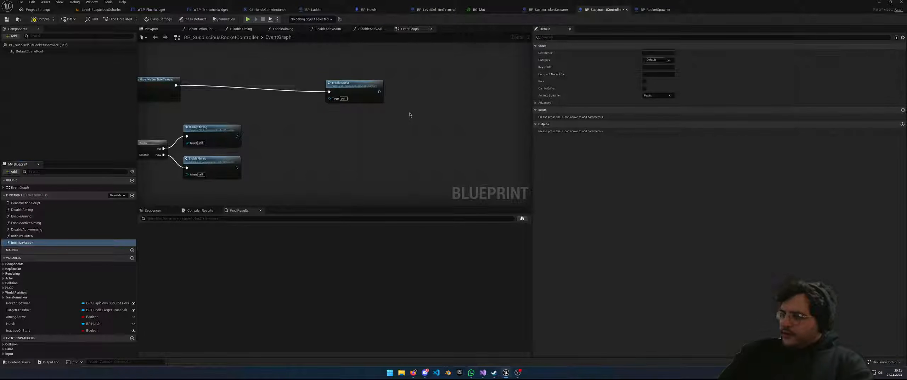
Shift the InitializeActive node left and select the Branch and both aiming nodes by OnTargetHiddenChanged
{"action": "left_click_drag", "start_coordinate": [362, 85], "coordinate": [292, 78]}
{"action": "right_click_drag", "start_coordinate": [303, 123], "coordinate": [449, 135]}
{"action": "right_click_drag", "start_coordinate": [450, 185], "coordinate": [442, 168]}
{"action": "left_click_drag", "start_coordinate": [413, 191], "coordinate": [273, 127]}
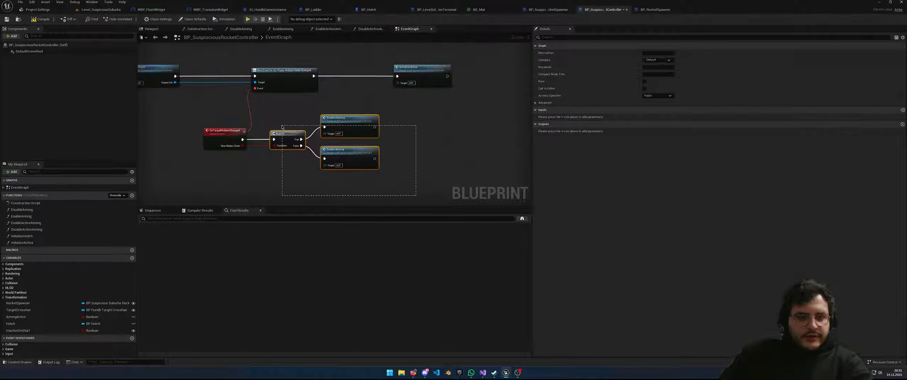
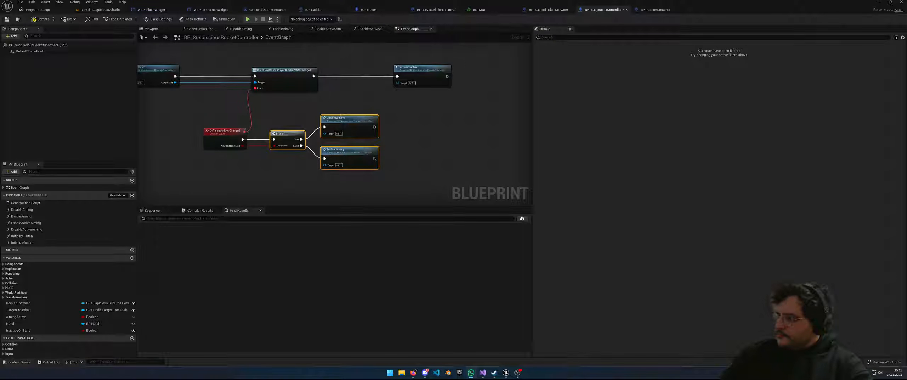
Select the InitializeActive node, then save and compile the rocket controller blueprint
{"action": "right_click_drag", "start_coordinate": [436, 172], "coordinate": [420, 167]}
{"action": "left_click", "coordinate": [401, 72]}
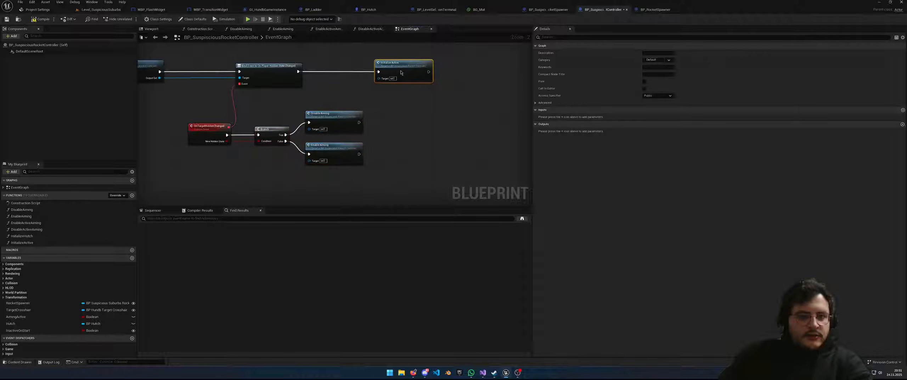
{"action": "right_click_drag", "start_coordinate": [382, 115], "coordinate": [413, 112]}
{"action": "key", "text": "ctrl+s"}
{"action": "left_click", "coordinate": [43, 20]}
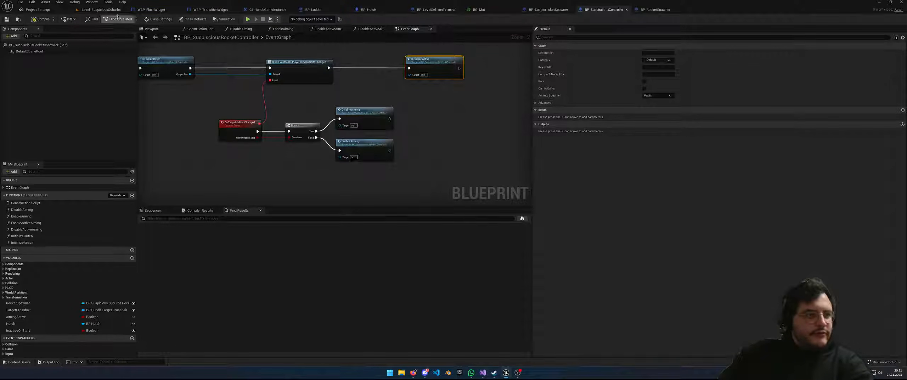
Return to Level_SuspiciousSuburbs and select BP_SuspiciousRocketController in the Outliner
{"action": "left_click", "coordinate": [102, 10]}
{"action": "scroll", "coordinate": [581, 133], "scroll_direction": "down", "scroll_amount": 1}
{"action": "left_click", "coordinate": [744, 94]}
{"action": "scroll", "coordinate": [750, 85], "scroll_direction": "down", "scroll_amount": 2}
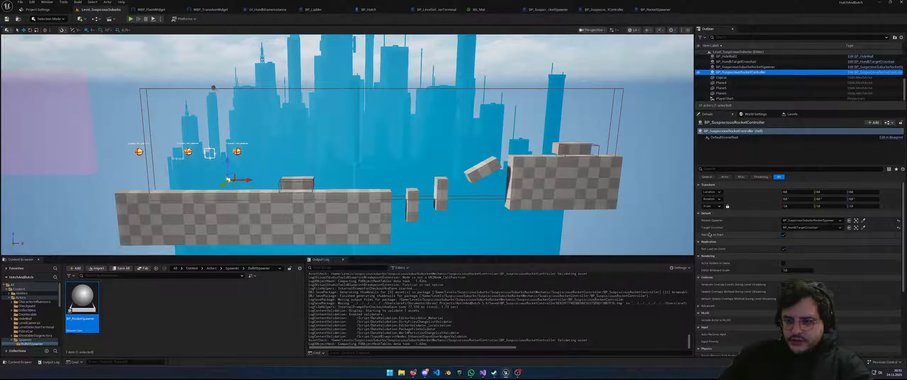
Tick Inactive on Start for the rocket controller, then play-test by running and jumping
{"action": "left_click", "coordinate": [783, 235]}
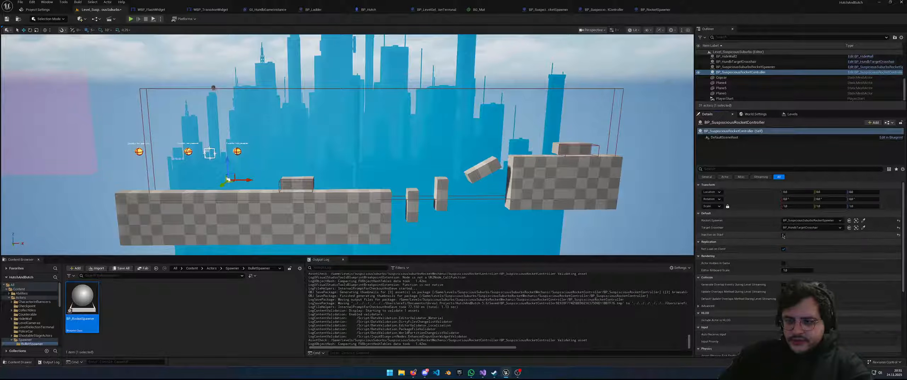
{"action": "left_click", "coordinate": [131, 19]}
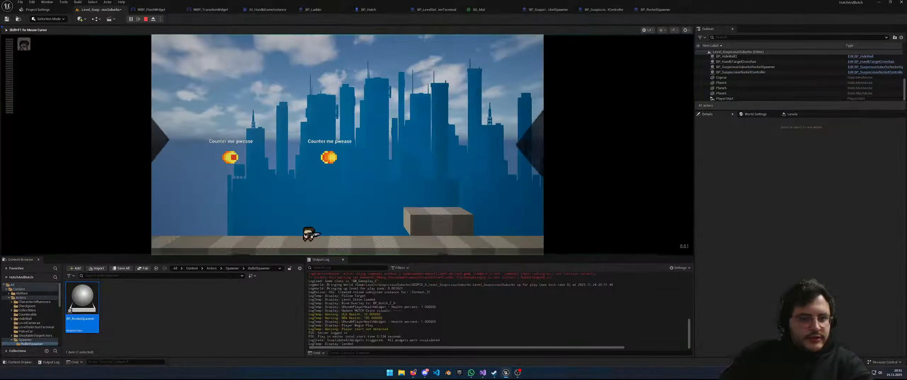
{"action": "key", "text": "a"}
{"action": "key", "text": "d"}
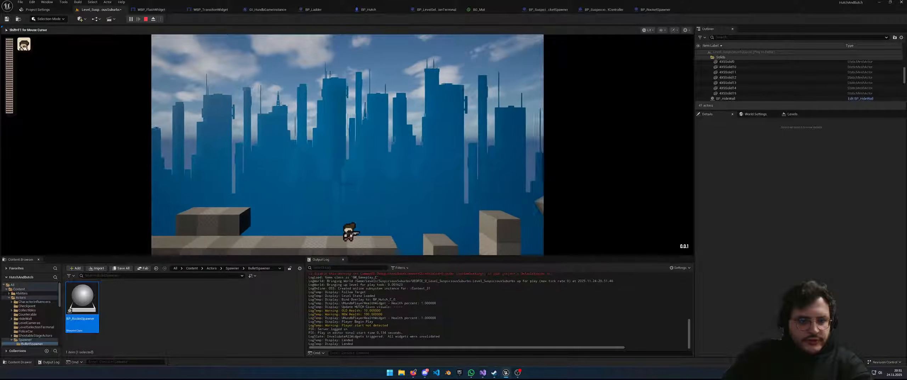
{"action": "key", "text": "space"}
{"action": "key", "text": "space"}
{"action": "key", "text": "space"}
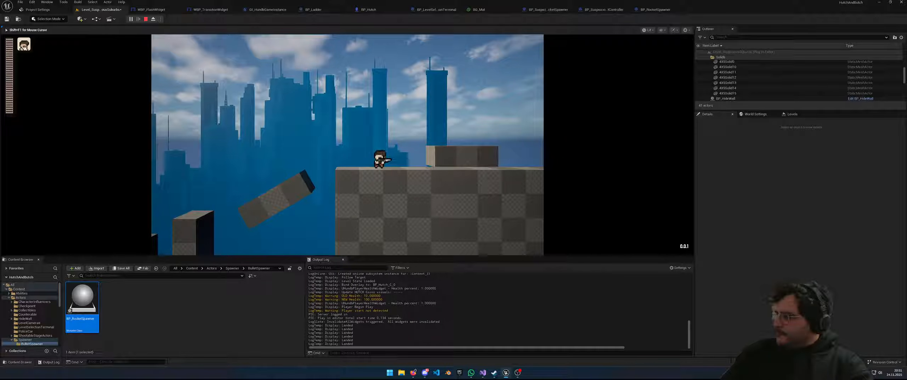
{"action": "key", "text": "Escape"}
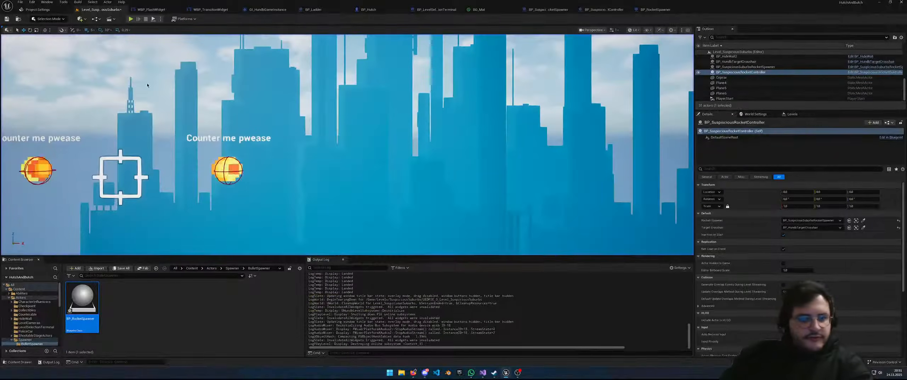
Fly and turn the viewport camera across the level toward its right side
{"action": "key", "text": "s"}
{"action": "mouse_move", "coordinate": [211, 130]}
{"action": "right_mouse_down"}
{"action": "mouse_move", "coordinate": [211, 121]}
{"action": "mouse_move", "coordinate": [212, 130]}
{"action": "right_mouse_up"}
{"action": "key", "text": "w"}
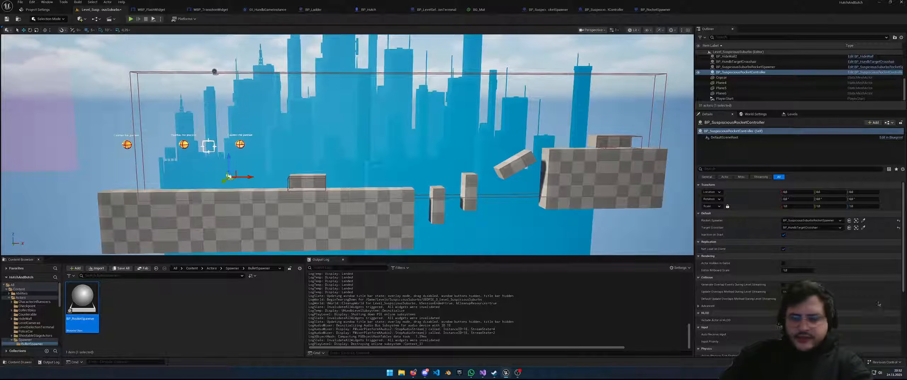
{"action": "right_click_drag", "start_coordinate": [283, 184], "coordinate": [213, 173]}
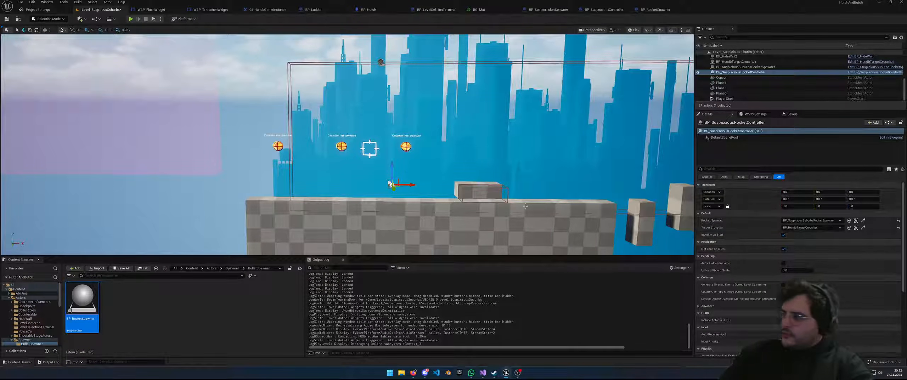
{"action": "mouse_move", "coordinate": [525, 207]}
{"action": "right_mouse_down"}
{"action": "mouse_move", "coordinate": [543, 202]}
{"action": "mouse_move", "coordinate": [534, 203]}
{"action": "right_mouse_up"}
Stage the rocket controller .uasset and commit it as 'Setup active for suburbs rocket spawner on start'
{"action": "left_click", "coordinate": [483, 372]}
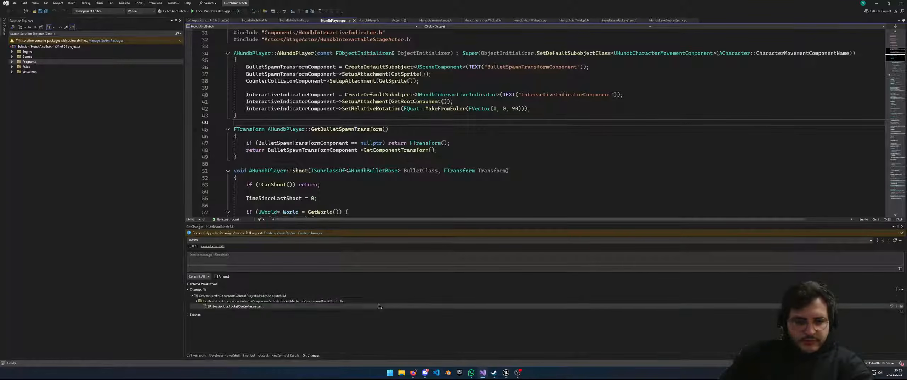
{"action": "left_click", "coordinate": [896, 289]}
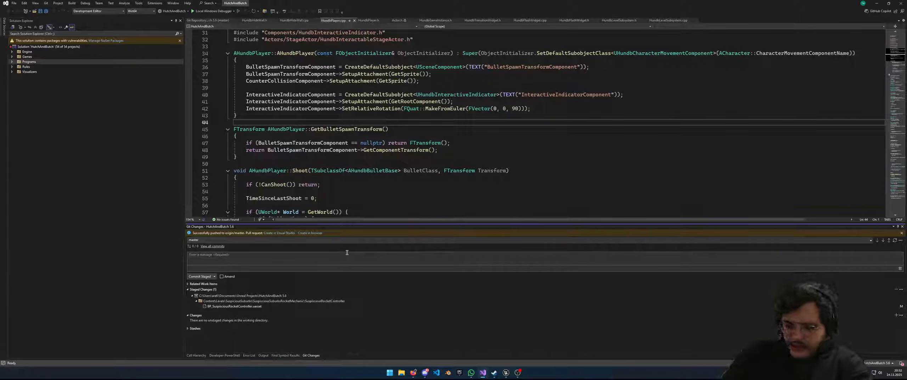
{"action": "left_click", "coordinate": [346, 252]}
{"action": "type", "text": "S"}
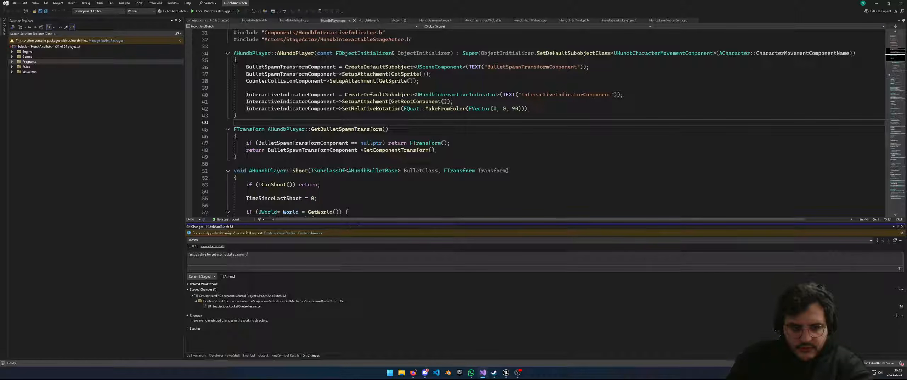
{"action": "type", "text": "art"}
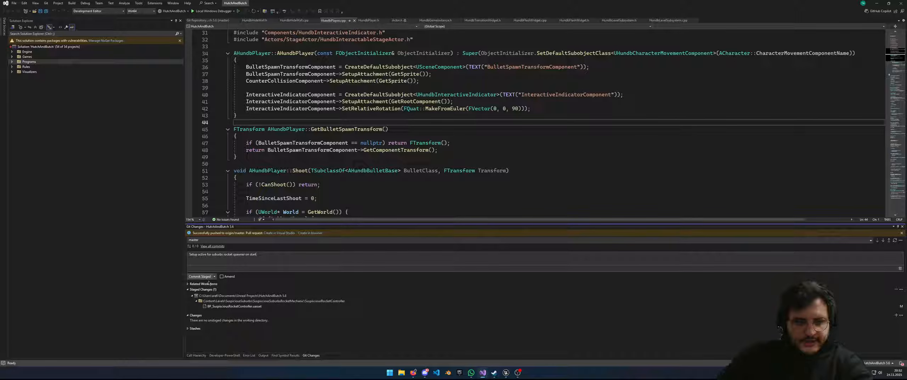
{"action": "key", "text": "ctrl+Return"}
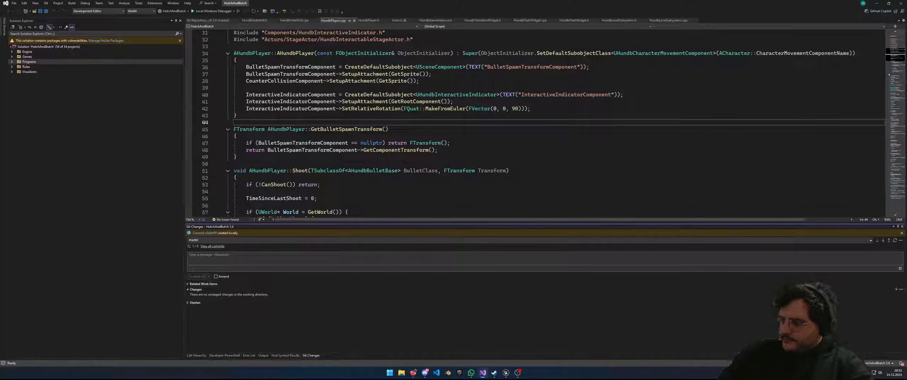
Push the new commit to the remote and return to Unreal Editor
{"action": "left_click", "coordinate": [889, 240]}
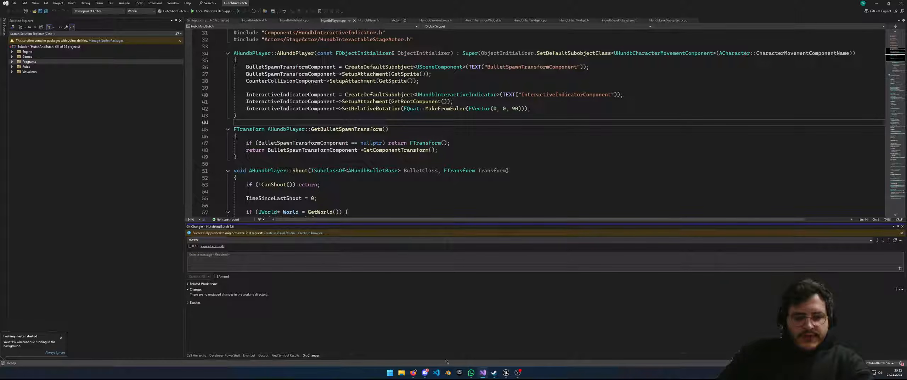
{"action": "mouse_move", "coordinate": [415, 376]}
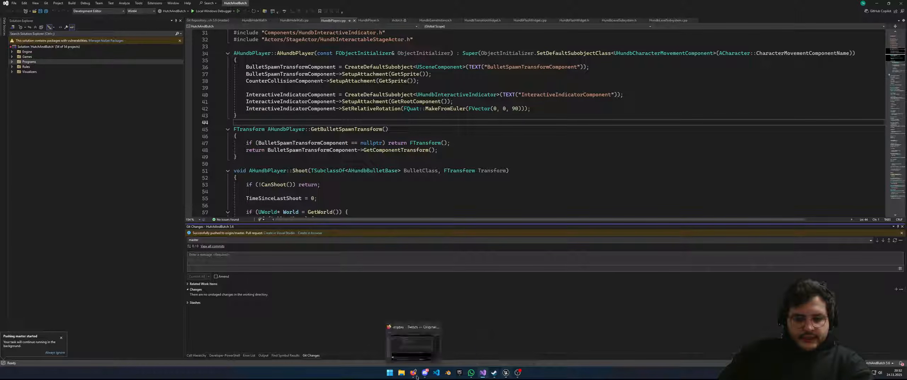
{"action": "left_click", "coordinate": [518, 373]}
Fly the viewport camera around the platforms and back to see the skyline backdrop
{"action": "right_click_drag", "start_coordinate": [425, 160], "coordinate": [496, 176]}
{"action": "key", "text": "s"}
{"action": "key", "text": "w"}
{"action": "key", "text": "s"}
{"action": "key", "text": "a"}
{"action": "right_click_drag", "start_coordinate": [400, 130], "coordinate": [408, 130]}
Select the skyline planes Plane4, Plane6 and Plane5, then start a play test
{"action": "left_click", "coordinate": [408, 130]}
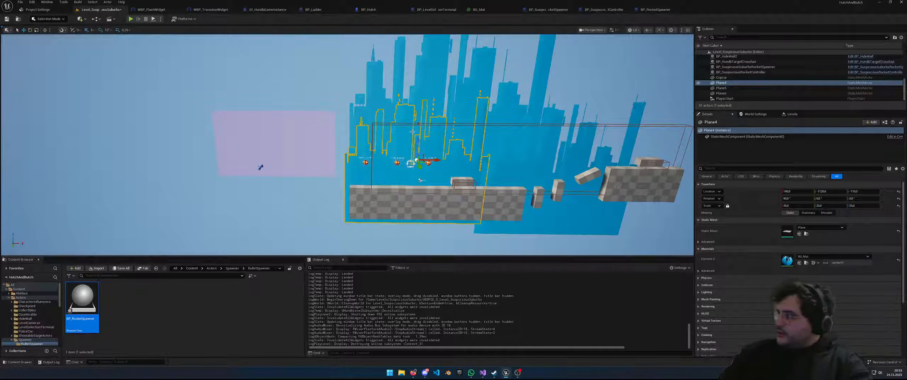
{"action": "right_click", "coordinate": [412, 132]}
{"action": "left_click", "coordinate": [406, 108]}
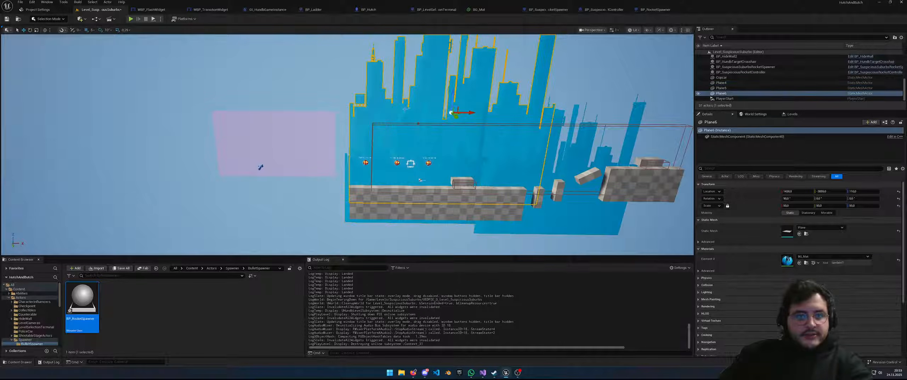
{"action": "left_click", "coordinate": [373, 128]}
{"action": "right_click_drag", "start_coordinate": [373, 129], "coordinate": [389, 123]}
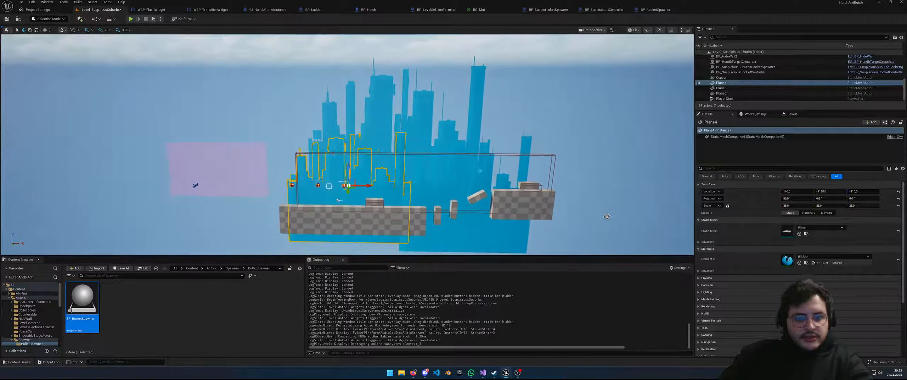
{"action": "left_click", "coordinate": [446, 160]}
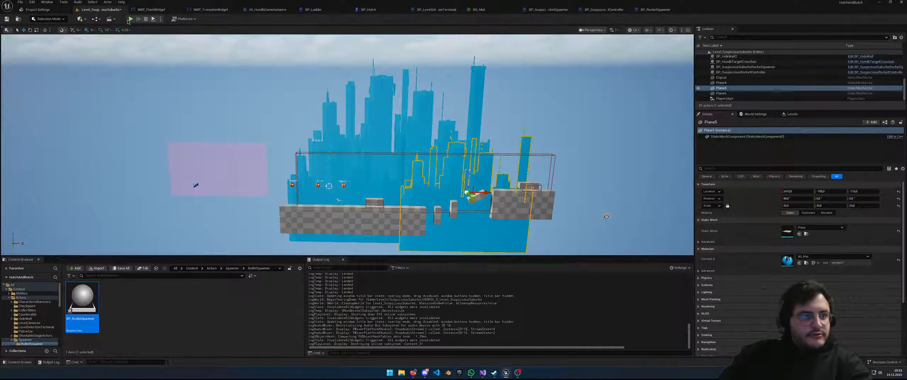
{"action": "left_click", "coordinate": [129, 19]}
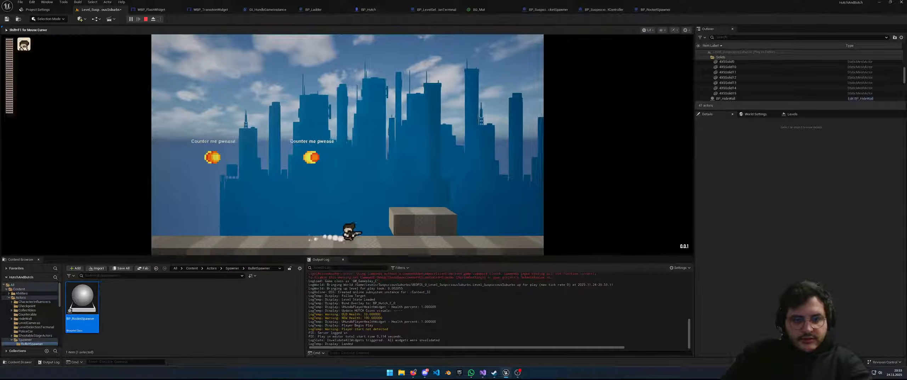
Play-test by running right, jumping off the pillar, turning back left, then stop
{"action": "key", "text": "d"}
{"action": "key", "text": "space"}
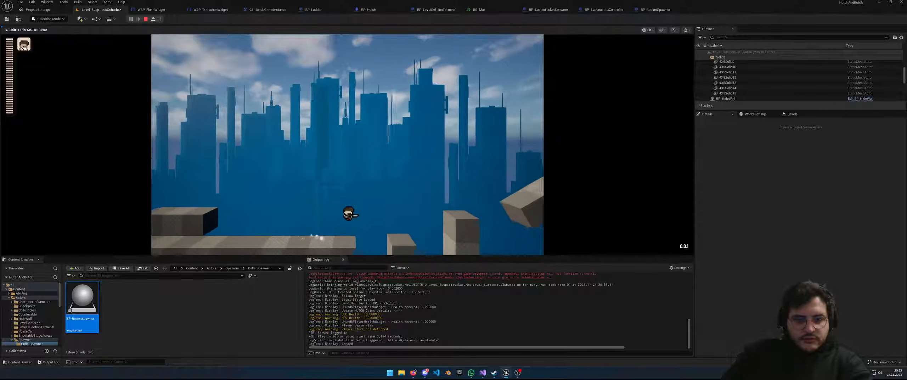
{"action": "key", "text": "space"}
{"action": "key", "text": "a"}
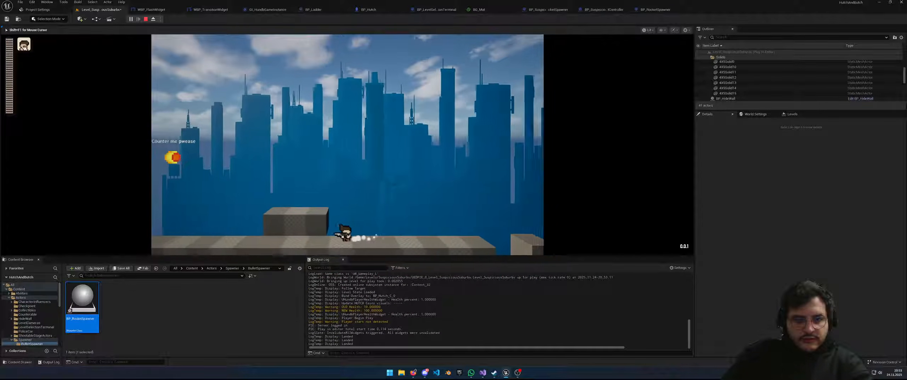
{"action": "key", "text": "Escape"}
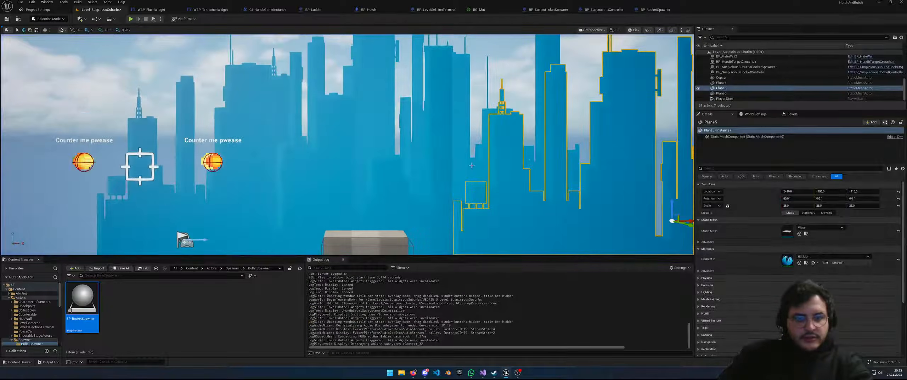
Duplicate Plane4 and its neighbouring skyline plane and slide the copies left to extend the skyline
{"action": "scroll", "coordinate": [472, 165], "scroll_direction": "down", "scroll_amount": 5}
{"action": "left_click", "coordinate": [362, 174], "text": "ctrl"}
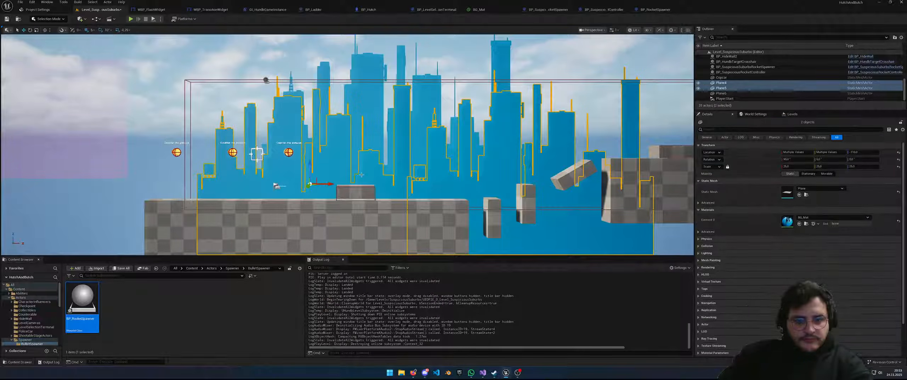
{"action": "scroll", "coordinate": [373, 179], "scroll_direction": "down", "scroll_amount": 3}
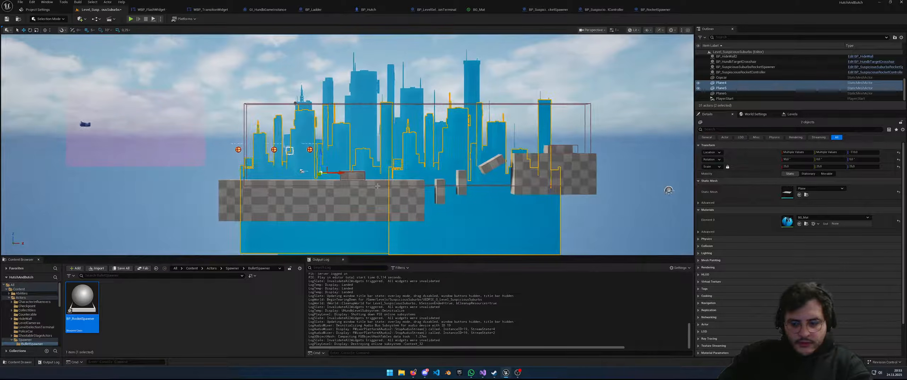
{"action": "key", "text": "ctrl+d"}
{"action": "scroll", "coordinate": [348, 177], "scroll_direction": "down", "scroll_amount": 1}
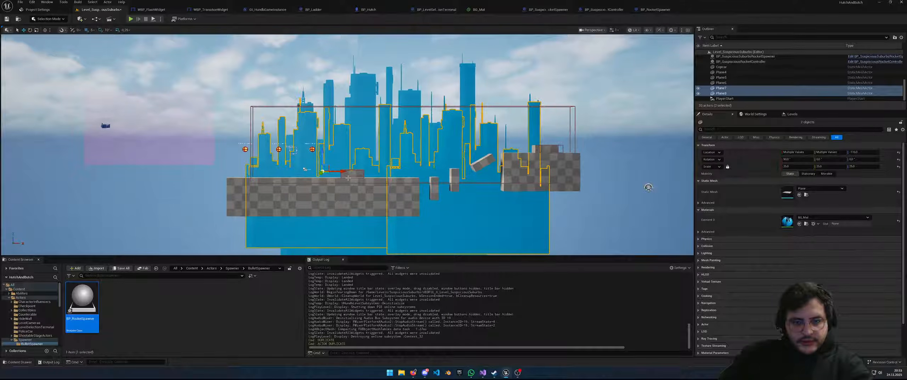
{"action": "left_click_drag", "start_coordinate": [320, 173], "coordinate": [141, 172]}
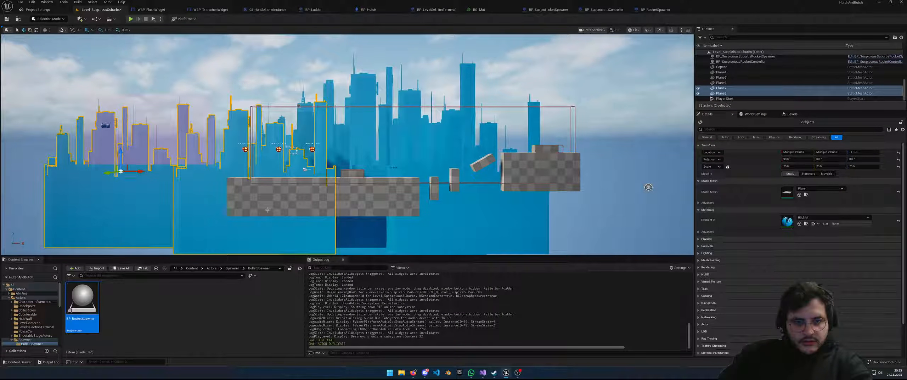
{"action": "left_click", "coordinate": [349, 225]}
{"action": "key", "text": "s"}
{"action": "right_click_drag", "start_coordinate": [313, 207], "coordinate": [301, 229]}
Run a brief play test, then select Plane4 through Plane8 in the Outliner
{"action": "left_click", "coordinate": [131, 19]}
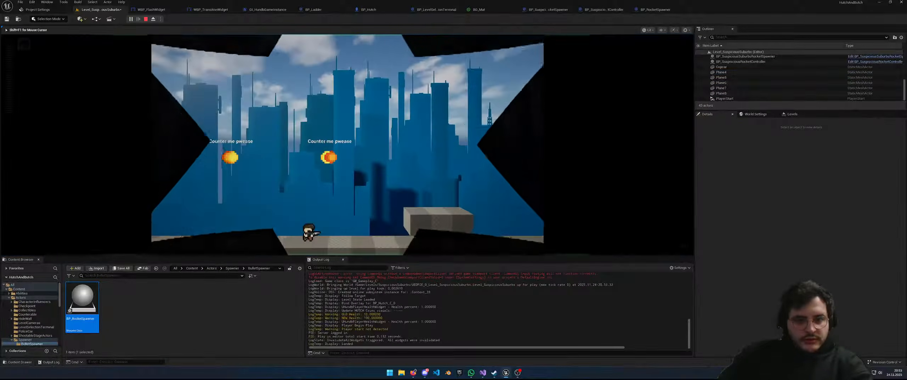
{"action": "key", "text": "Escape"}
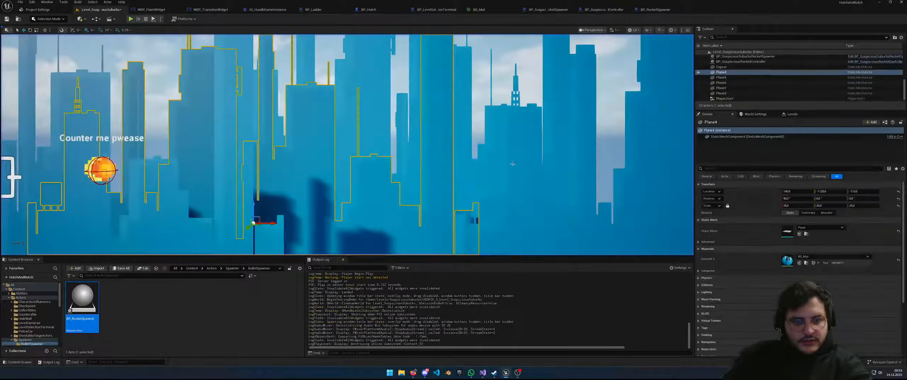
{"action": "scroll", "coordinate": [310, 155], "scroll_direction": "down", "scroll_amount": 5}
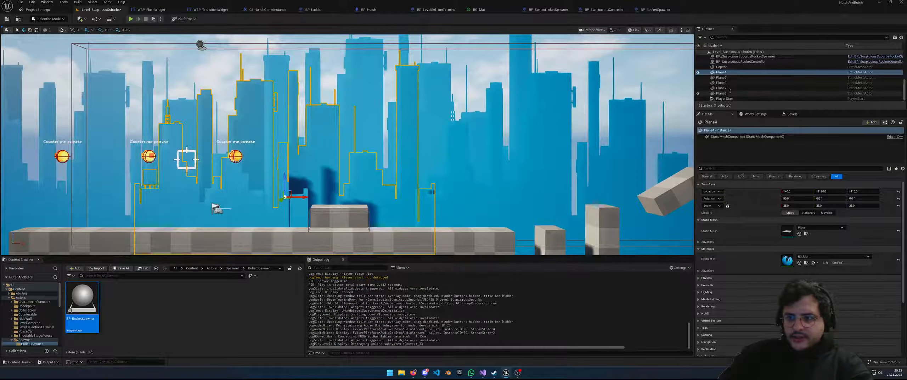
{"action": "left_click", "coordinate": [725, 93], "text": "shift"}
{"action": "key", "text": "s"}
{"action": "right_click_drag", "start_coordinate": [407, 149], "coordinate": [377, 158]}
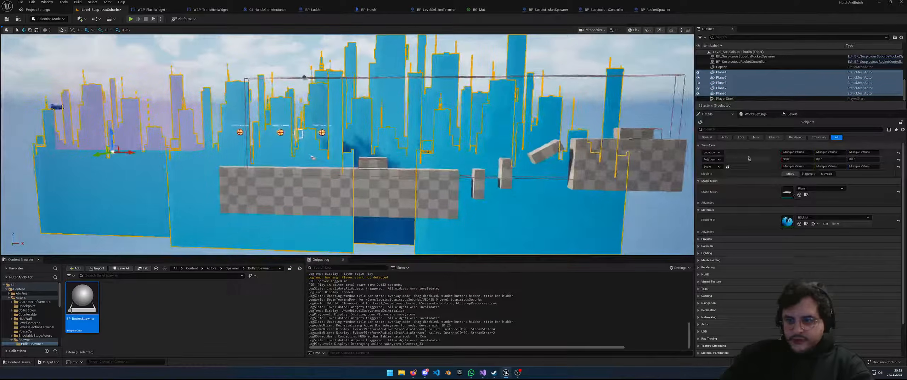
Uncheck Cast Shadow for the five selected planes using a 'cast sh' Details search
{"action": "left_click", "coordinate": [759, 129]}
{"action": "type", "text": "cast shad"}
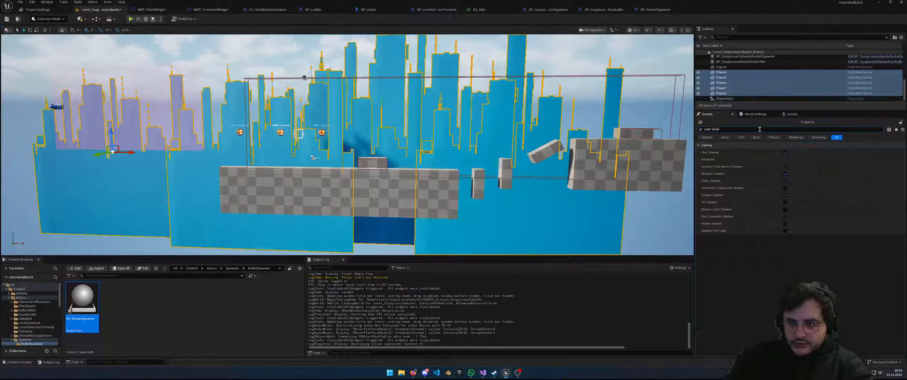
{"action": "left_click", "coordinate": [785, 152]}
{"action": "key", "text": "s"}
{"action": "mouse_move", "coordinate": [620, 168]}
{"action": "right_mouse_down"}
{"action": "mouse_move", "coordinate": [641, 168]}
{"action": "mouse_move", "coordinate": [620, 168]}
{"action": "right_mouse_up"}
{"action": "right_click_drag", "start_coordinate": [384, 154], "coordinate": [383, 153]}
{"action": "key", "text": "w"}
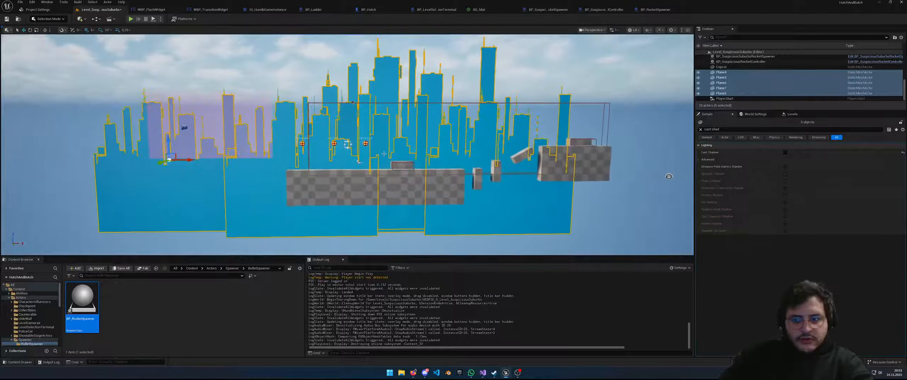
{"action": "left_click", "coordinate": [131, 19]}
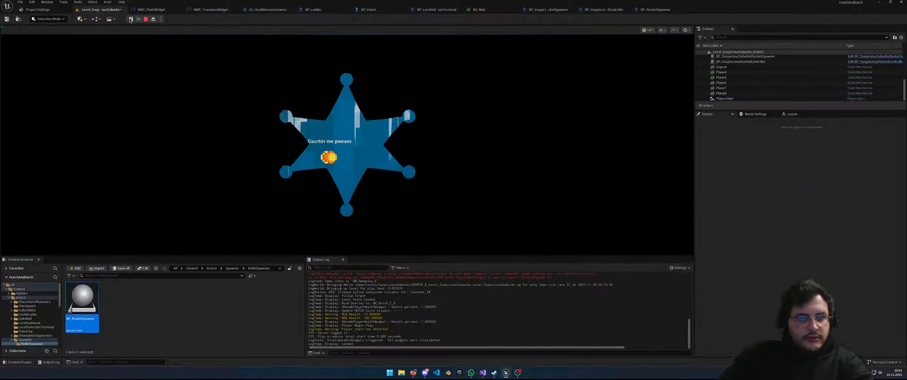
{"action": "key", "text": "d"}
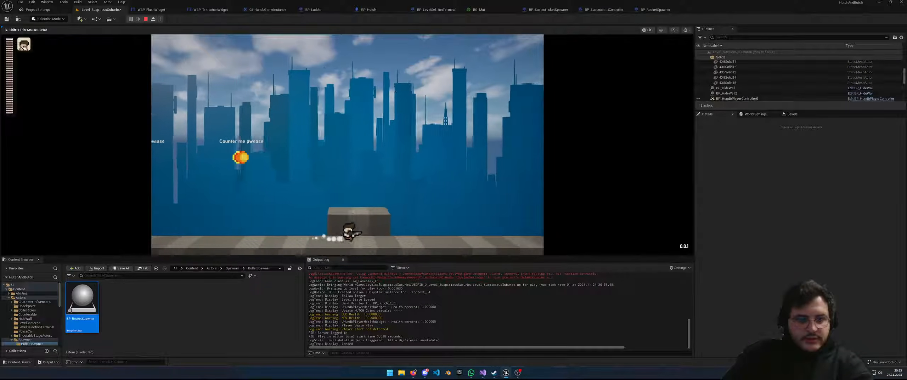
{"action": "key", "text": "space"}
{"action": "key", "text": "d"}
{"action": "key", "text": "space"}
{"action": "key", "text": "space"}
{"action": "key", "text": "d"}
{"action": "key", "text": "space"}
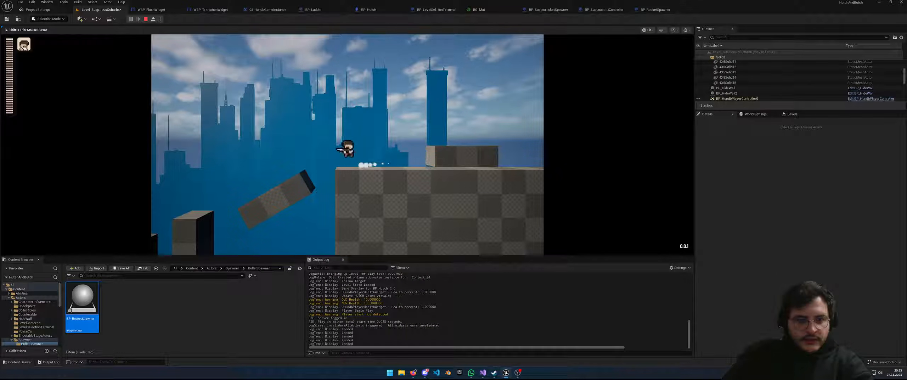
{"action": "key", "text": "a"}
{"action": "key", "text": "space"}
{"action": "key", "text": "d"}
{"action": "key", "text": "a"}
{"action": "key", "text": "space"}
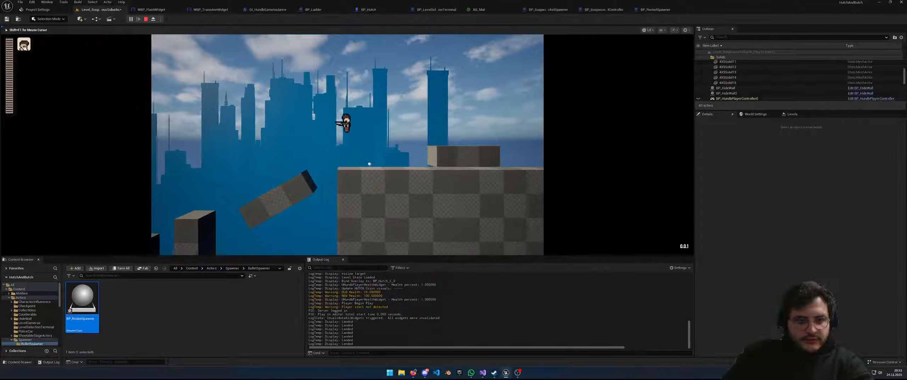
{"action": "key", "text": "a"}
{"action": "key", "text": "space"}
{"action": "key", "text": "space"}
{"action": "key", "text": "space"}
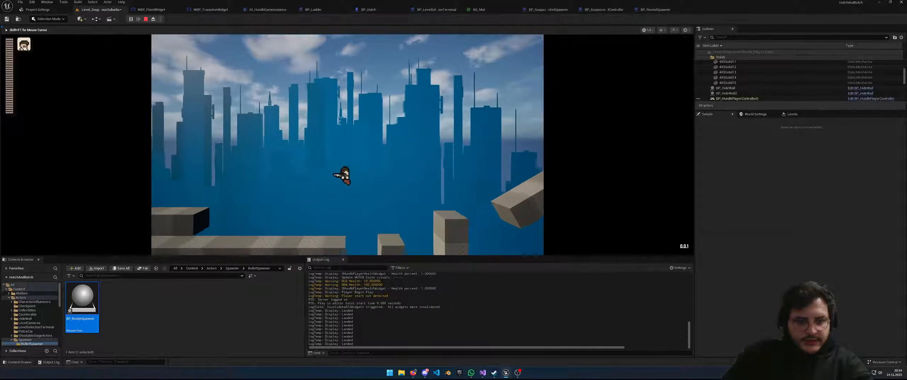
{"action": "key", "text": "a"}
{"action": "key", "text": "space"}
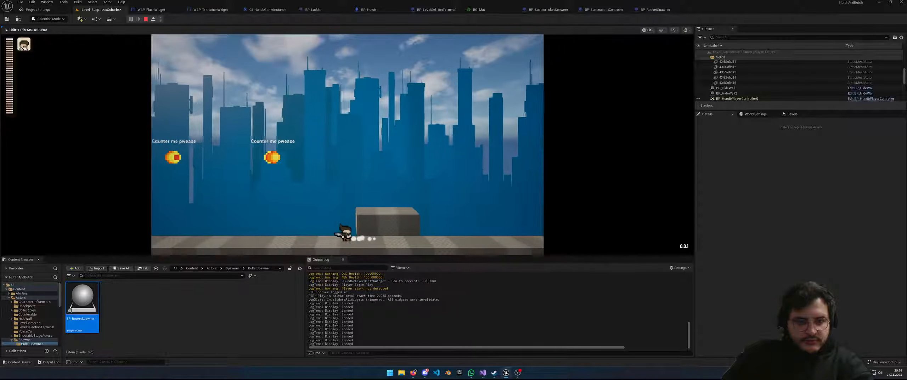
{"action": "key", "text": "a"}
{"action": "key", "text": "d"}
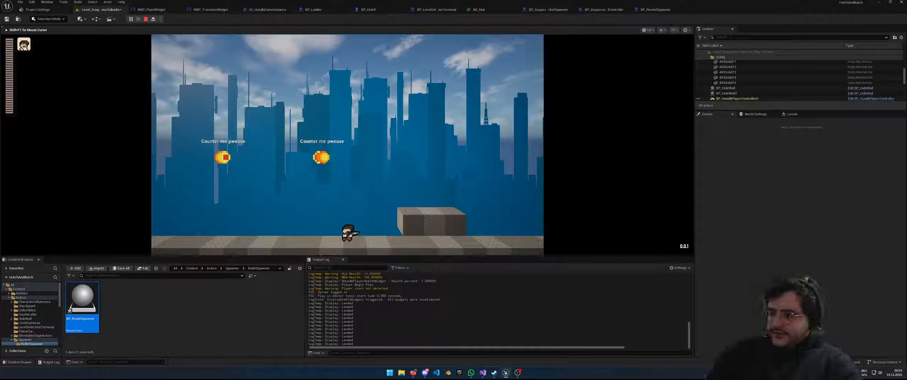
{"action": "key", "text": "Escape"}
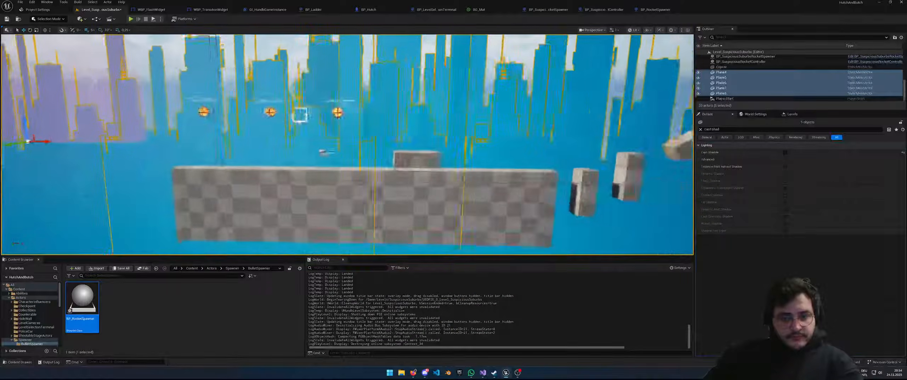
{"action": "mouse_move", "coordinate": [347, 144]}
{"action": "right_mouse_down"}
{"action": "mouse_move", "coordinate": [382, 144]}
{"action": "mouse_move", "coordinate": [379, 156]}
{"action": "mouse_move", "coordinate": [411, 138]}
{"action": "mouse_move", "coordinate": [361, 110]}
{"action": "mouse_move", "coordinate": [379, 131]}
{"action": "mouse_move", "coordinate": [414, 134]}
{"action": "mouse_move", "coordinate": [329, 160]}
{"action": "mouse_move", "coordinate": [301, 152]}
{"action": "mouse_move", "coordinate": [316, 165]}
{"action": "mouse_move", "coordinate": [307, 150]}
{"action": "mouse_move", "coordinate": [342, 156]}
{"action": "right_mouse_up"}
{"action": "left_click", "coordinate": [419, 130]}
{"action": "left_click", "coordinate": [429, 113]}
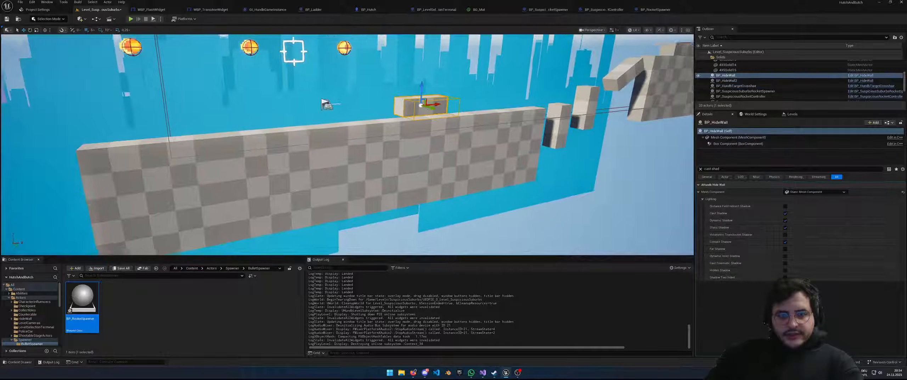
{"action": "right_click_drag", "start_coordinate": [430, 113], "coordinate": [464, 139]}
{"action": "key", "text": "s"}
{"action": "key", "text": "w"}
{"action": "key", "text": "s"}
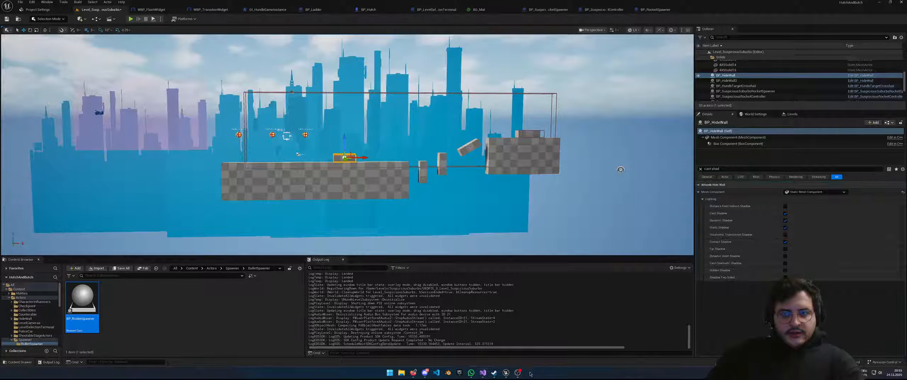
Dismiss the stray menu, look over the platforms and skyline, then open the Start menu
{"action": "right_click_drag", "start_coordinate": [420, 223], "coordinate": [435, 223]}
{"action": "type", "text": "dddds"}
{"action": "key", "text": "BackSpace"}
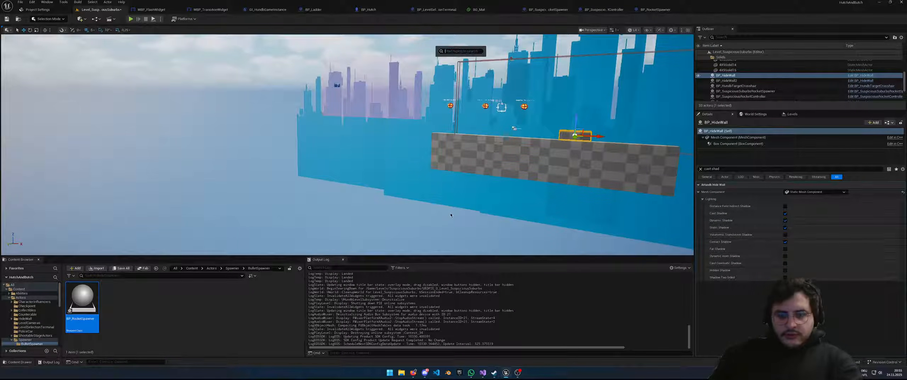
{"action": "mouse_move", "coordinate": [377, 207]}
{"action": "right_mouse_down"}
{"action": "mouse_move", "coordinate": [400, 209]}
{"action": "mouse_move", "coordinate": [399, 193]}
{"action": "mouse_move", "coordinate": [381, 214]}
{"action": "right_mouse_up"}
{"action": "right_click_drag", "start_coordinate": [422, 232], "coordinate": [409, 216]}
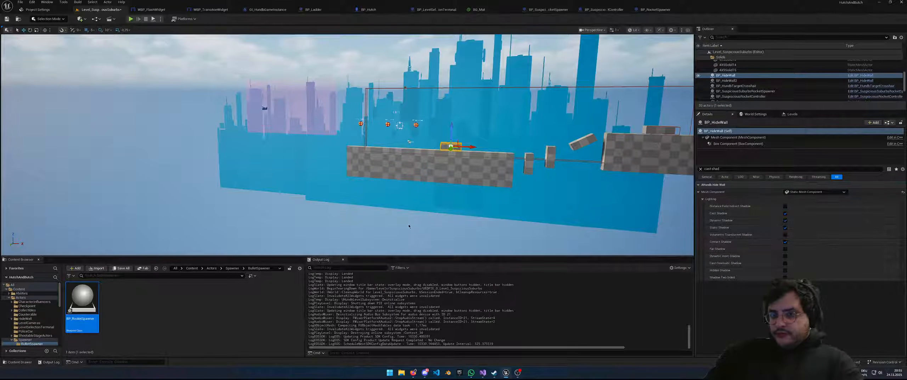
{"action": "mouse_move", "coordinate": [389, 234]}
{"action": "right_mouse_down"}
{"action": "mouse_move", "coordinate": [398, 238]}
{"action": "mouse_move", "coordinate": [383, 248]}
{"action": "mouse_move", "coordinate": [397, 220]}
{"action": "mouse_move", "coordinate": [409, 231]}
{"action": "mouse_move", "coordinate": [358, 229]}
{"action": "mouse_move", "coordinate": [393, 236]}
{"action": "mouse_move", "coordinate": [400, 228]}
{"action": "right_mouse_up"}
{"action": "key", "text": "w"}
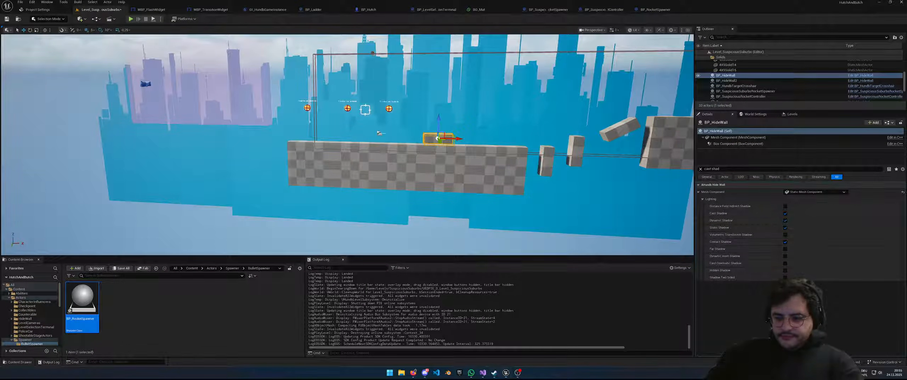
{"action": "key", "text": "super"}
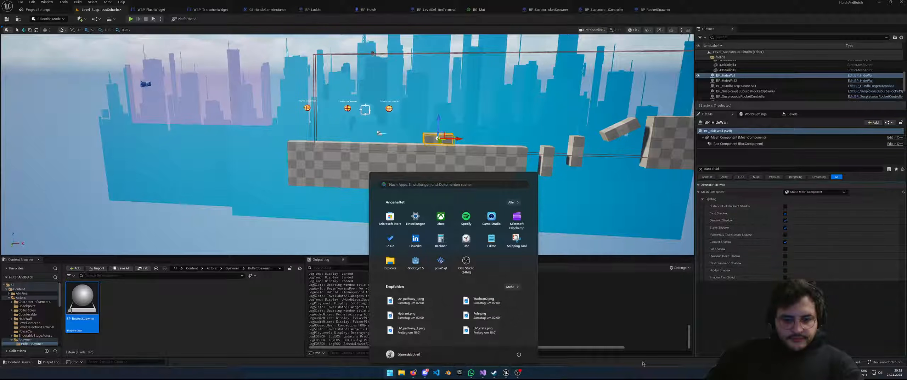
Launch Steam from the Start search and sign in with the existing profile
{"action": "type", "text": "steam"}
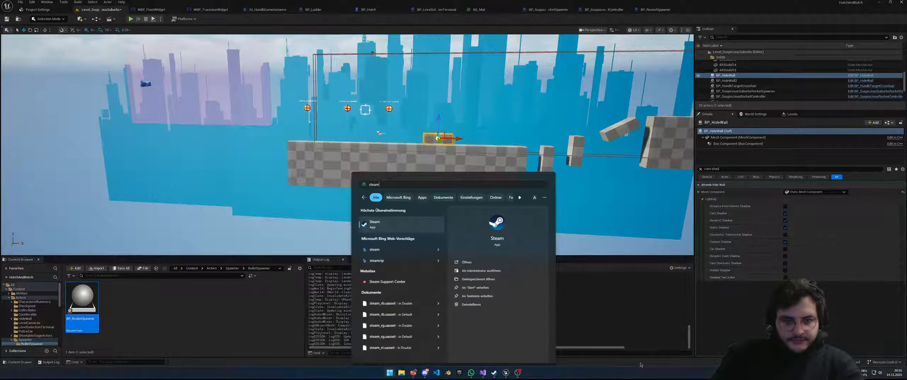
{"action": "key", "text": "Return"}
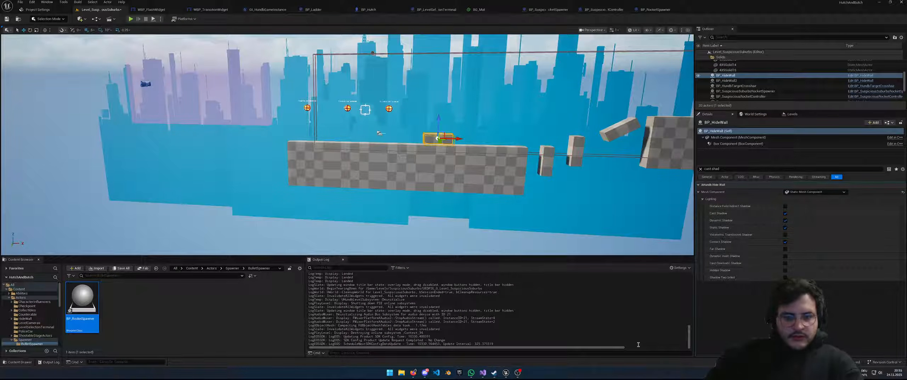
{"action": "key", "text": "super+Tab"}
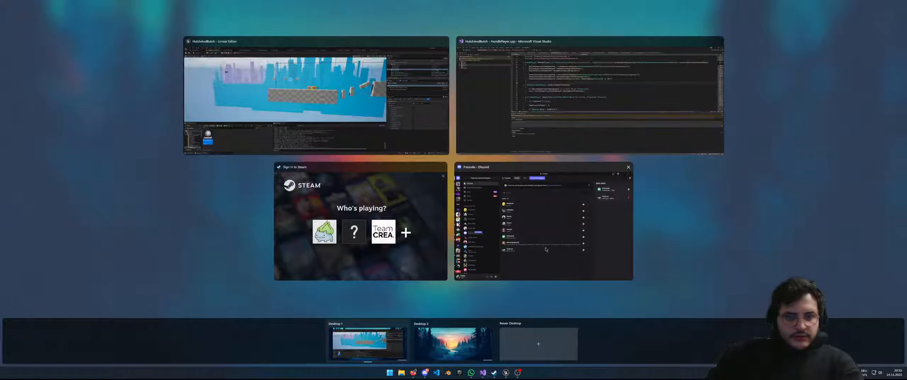
{"action": "left_click", "coordinate": [347, 191]}
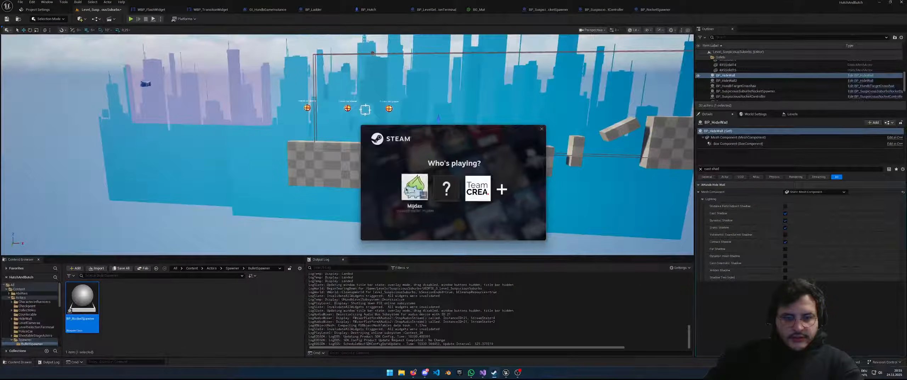
{"action": "left_click", "coordinate": [406, 190]}
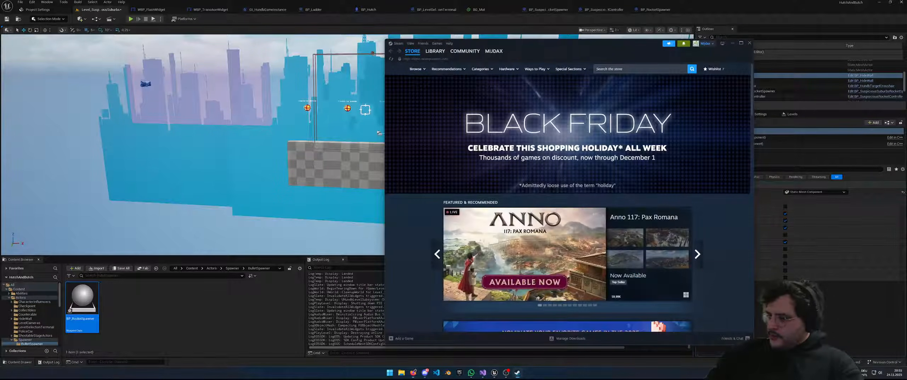
Browse the game library, switching between One Last Raid Demo and Mega Man 11
{"action": "scroll", "coordinate": [695, 295], "scroll_direction": "down", "scroll_amount": 6}
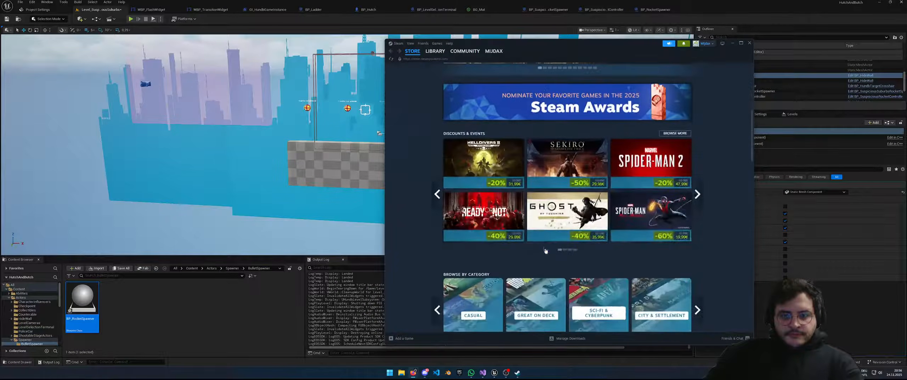
{"action": "left_click", "coordinate": [439, 53]}
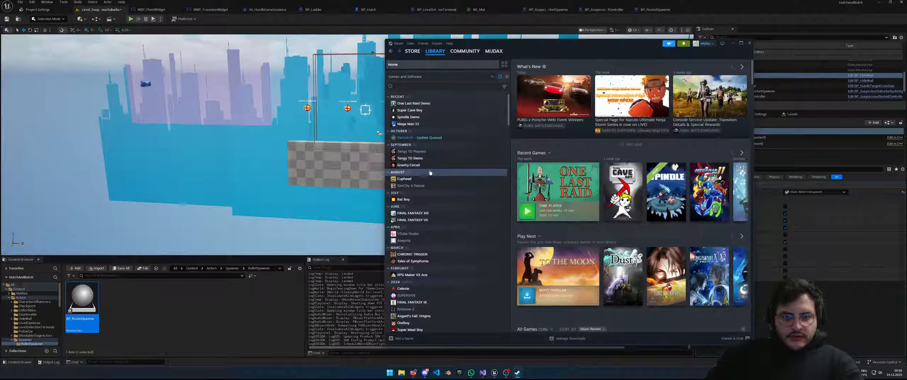
{"action": "left_click", "coordinate": [414, 103]}
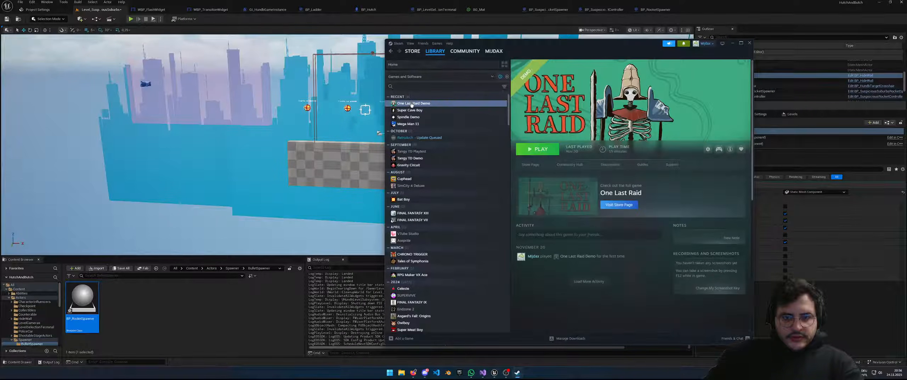
{"action": "left_click", "coordinate": [409, 124]}
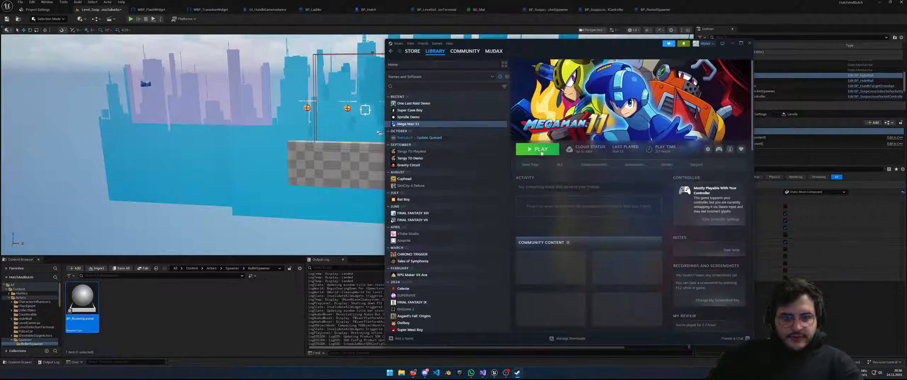
{"action": "left_click", "coordinate": [436, 103]}
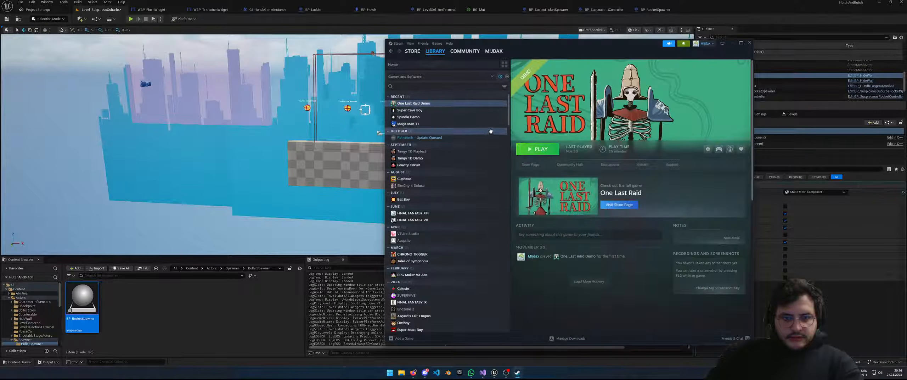
{"action": "left_click", "coordinate": [430, 125]}
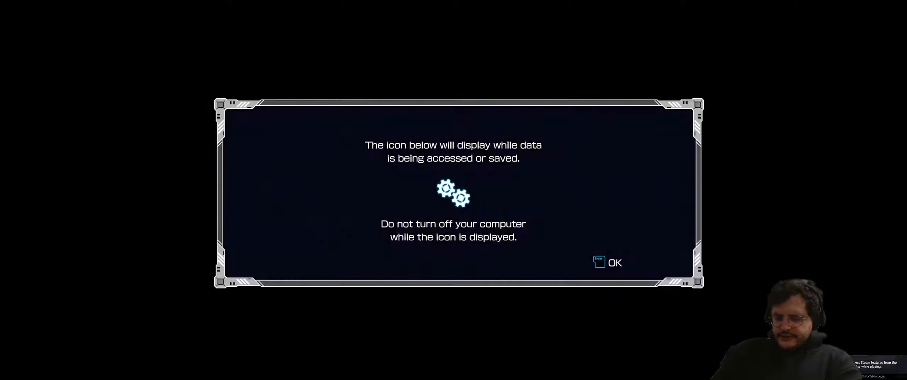
Dismiss the save notice, skip the intro, and load save slot 01 via LOAD GAME
{"action": "key", "text": "Return"}
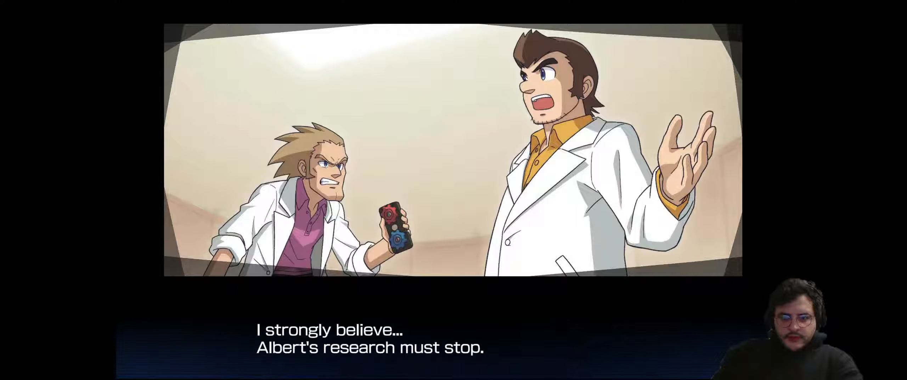
{"action": "key", "text": "Return"}
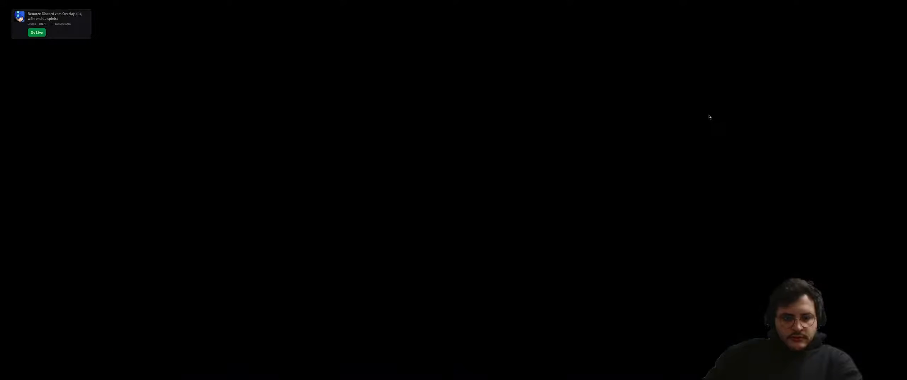
{"action": "key", "text": "Return"}
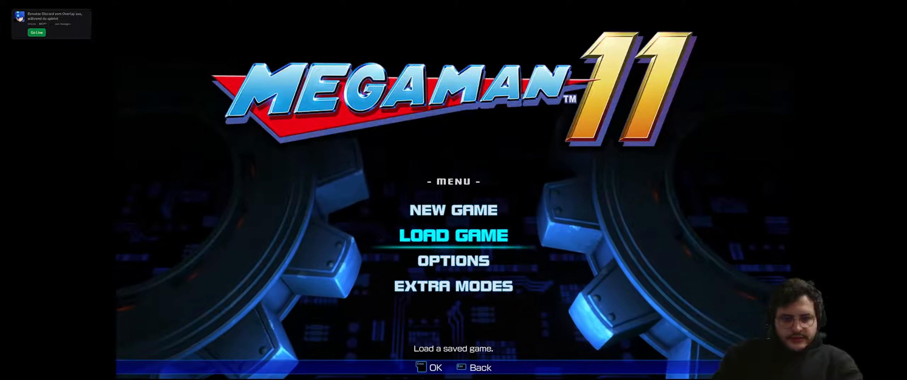
{"action": "key", "text": "Down"}
{"action": "key", "text": "Up"}
{"action": "key", "text": "Down"}
{"action": "key", "text": "Up"}
{"action": "key", "text": "Return"}
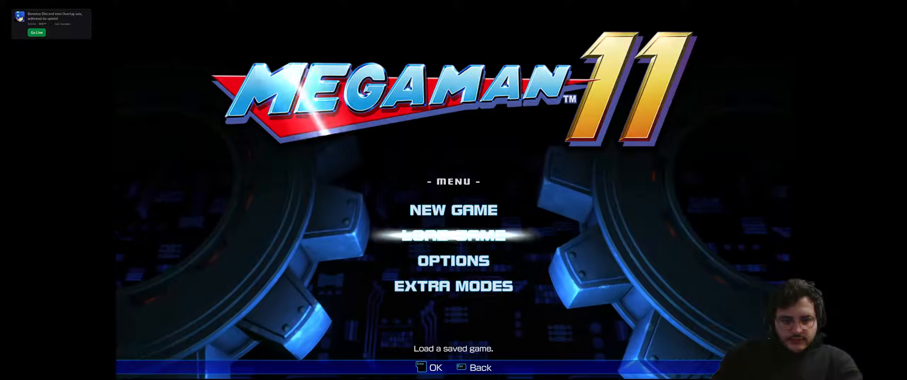
{"action": "key", "text": "Return"}
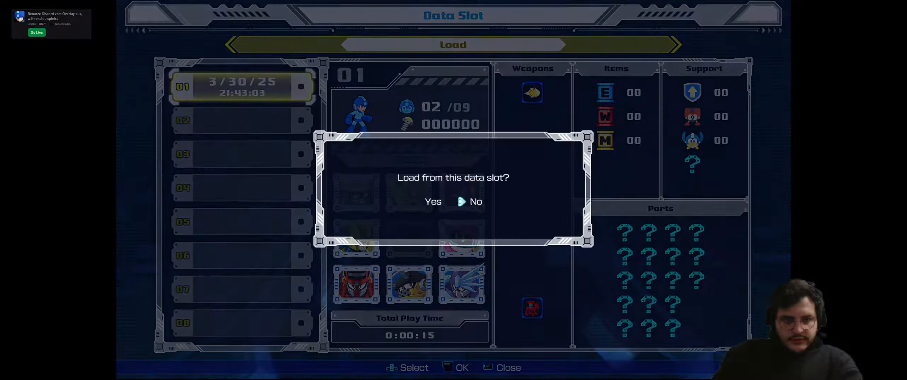
{"action": "key", "text": "Left"}
{"action": "key", "text": "Return"}
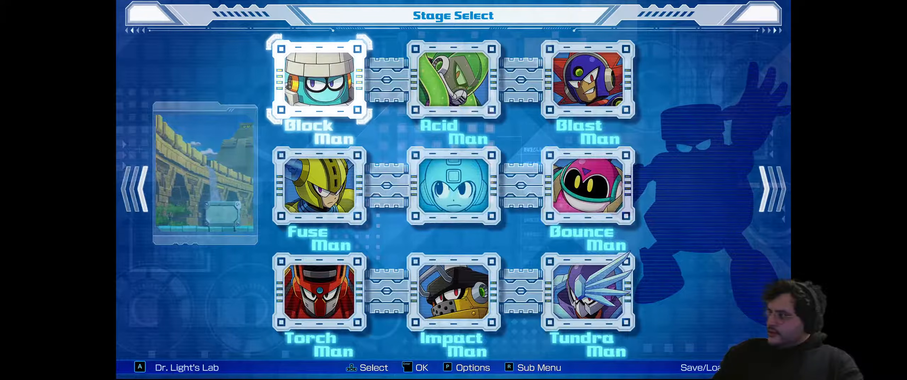
Preview Acid Man, Fuse Man, Torch Man and Tundra Man, then launch Impact Man's stage
{"action": "key", "text": "Right"}
{"action": "key", "text": "Right"}
{"action": "key", "text": "Right"}
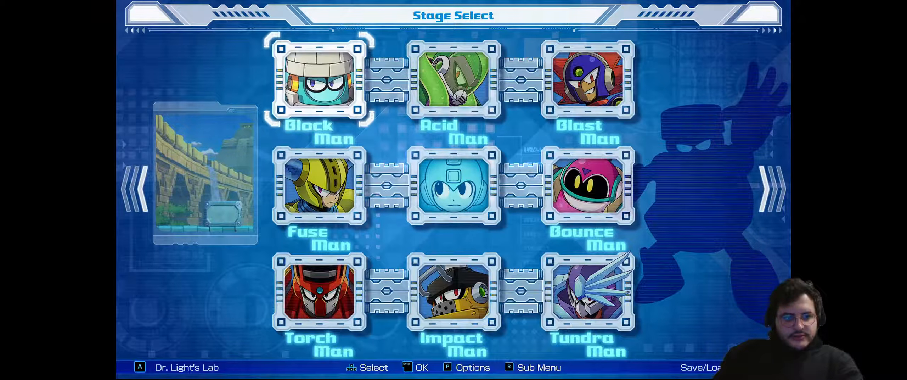
{"action": "key", "text": "Down"}
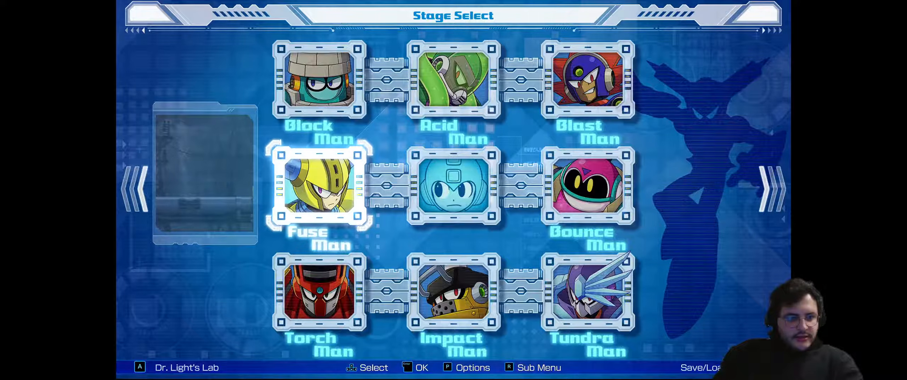
{"action": "key", "text": "Down"}
{"action": "key", "text": "Down"}
{"action": "key", "text": "Down"}
{"action": "key", "text": "Down"}
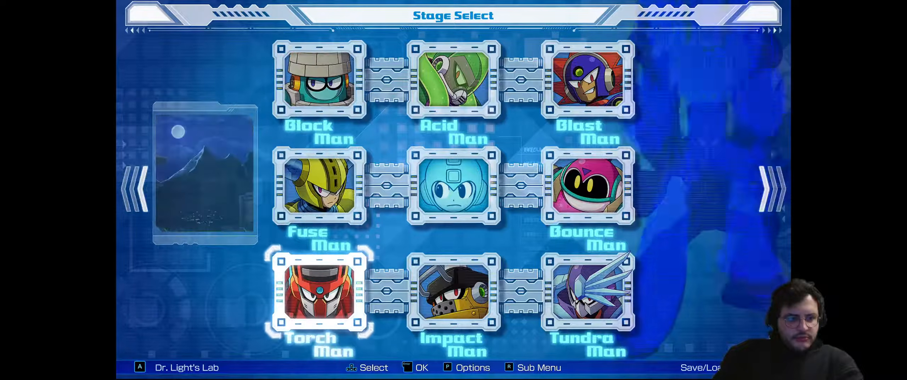
{"action": "key", "text": "Right"}
{"action": "key", "text": "Left"}
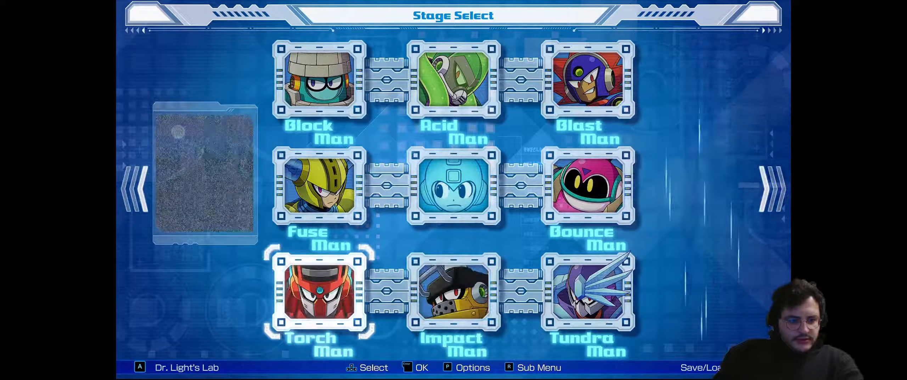
{"action": "key", "text": "Right"}
{"action": "key", "text": "Right"}
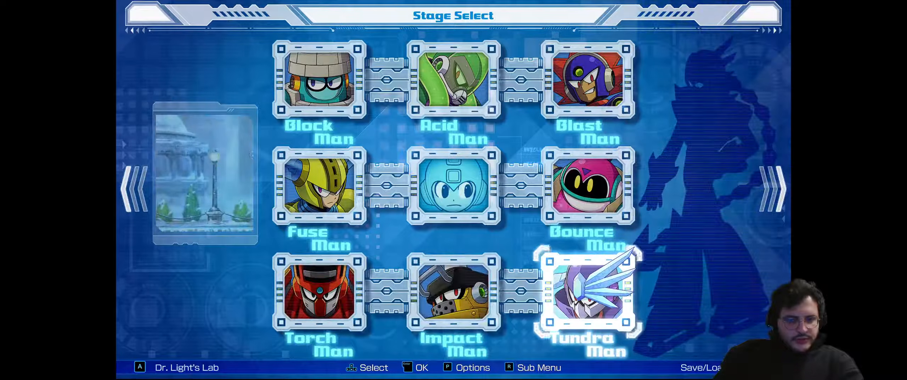
{"action": "key", "text": "Left"}
{"action": "key", "text": "Left"}
{"action": "key", "text": "Right"}
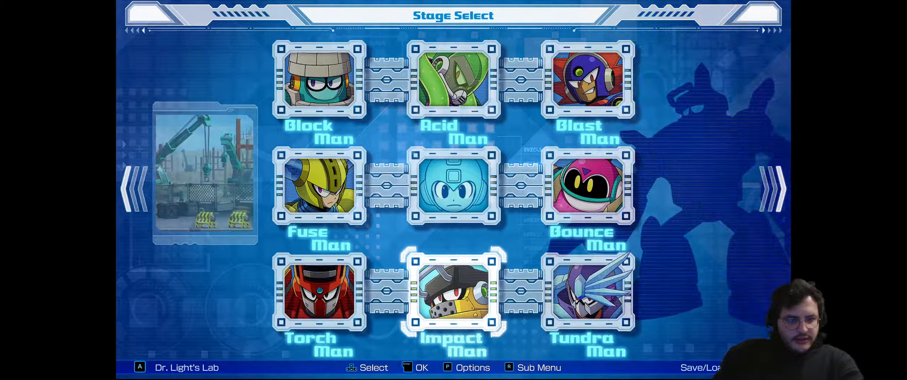
{"action": "key", "text": "Left"}
{"action": "key", "text": "Right"}
{"action": "key", "text": "Return"}
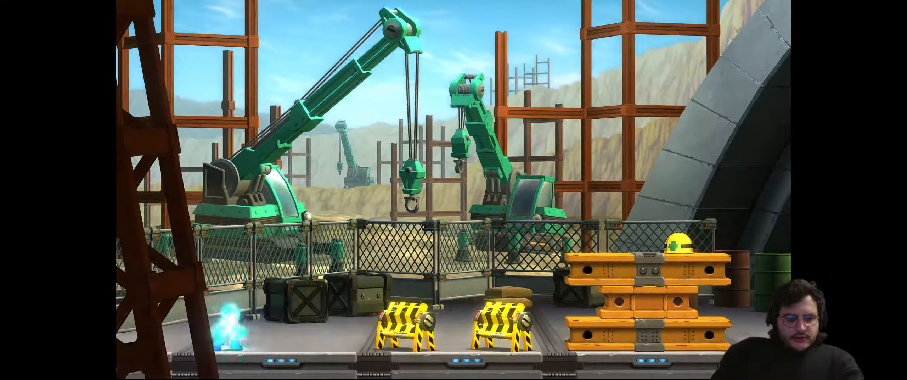
Run Mega Man back and forth along the floor behind the tower, hopping in place
{"action": "key", "text": "Right"}
{"action": "key", "text": "Left"}
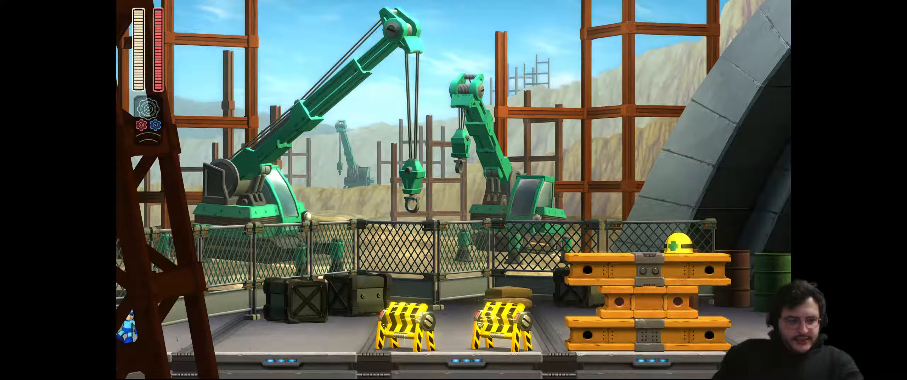
{"action": "key", "text": "Right"}
{"action": "key", "text": "Left"}
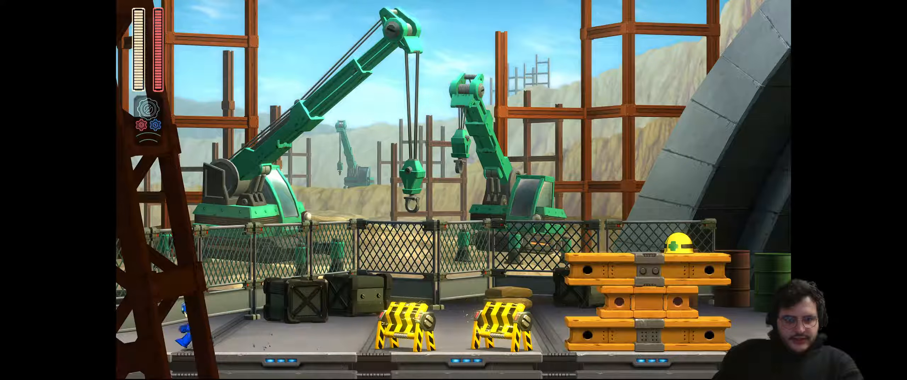
{"action": "key", "text": "Right"}
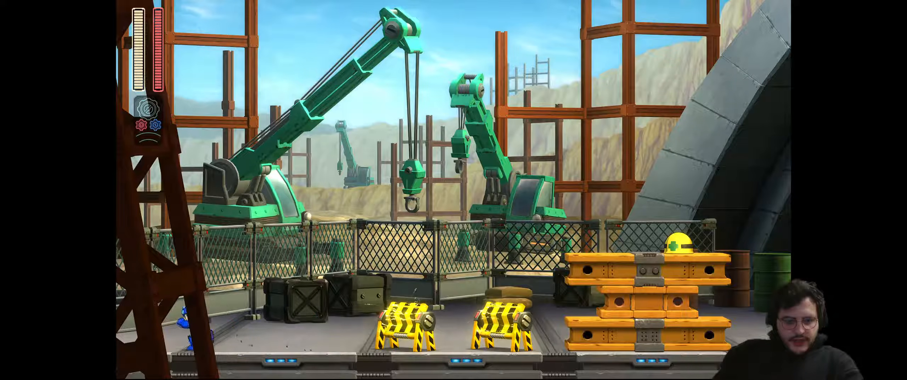
{"action": "key", "text": "Right"}
{"action": "key", "text": "Left"}
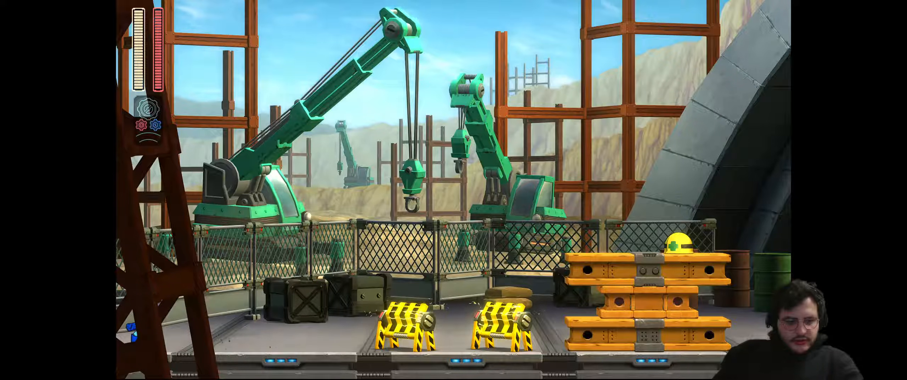
{"action": "key", "text": "Right"}
{"action": "key", "text": "space"}
{"action": "key", "text": "Left"}
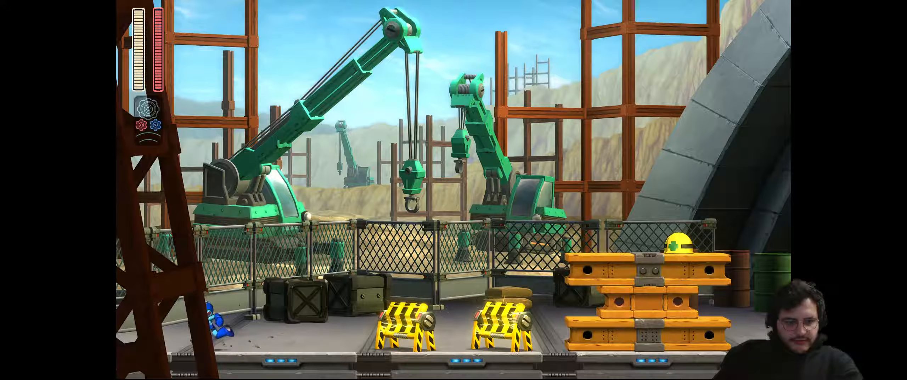
{"action": "key", "text": "space"}
{"action": "key", "text": "Left"}
Advance Mega Man right past the first barrier up to the yellow barricade
{"action": "key", "text": "Right"}
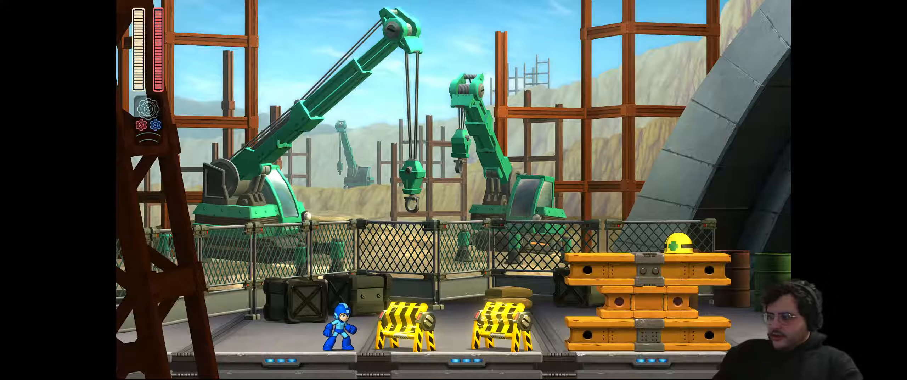
{"action": "key", "text": "Left"}
{"action": "key", "text": "Right"}
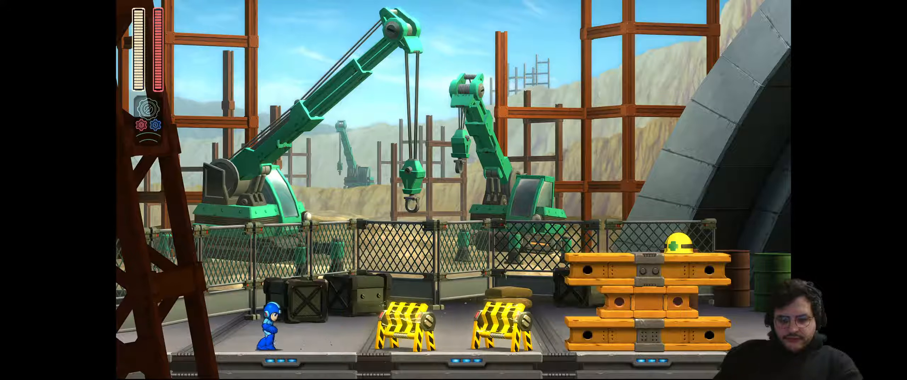
{"action": "key", "text": "Right"}
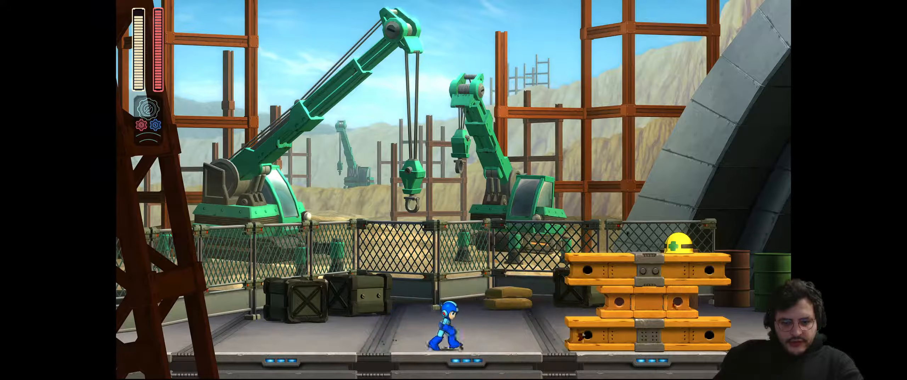
{"action": "key", "text": "Right"}
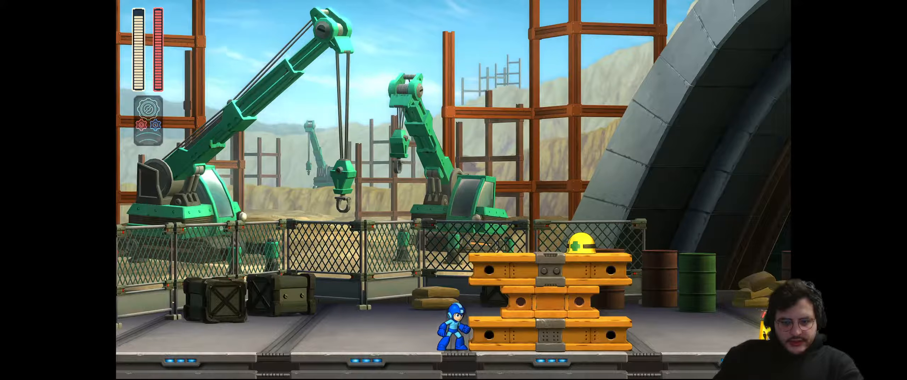
Try jumping onto the orange girder stack, then drop back to dodge the Met's shots
{"action": "key", "text": "Left"}
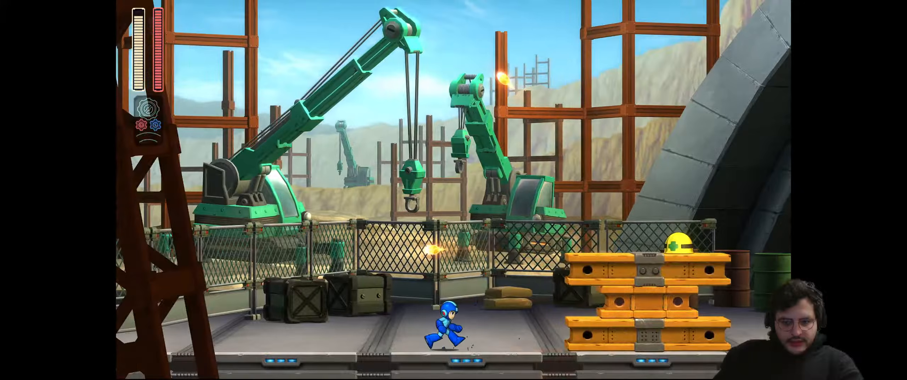
{"action": "key", "text": "Right"}
{"action": "key", "text": "space"}
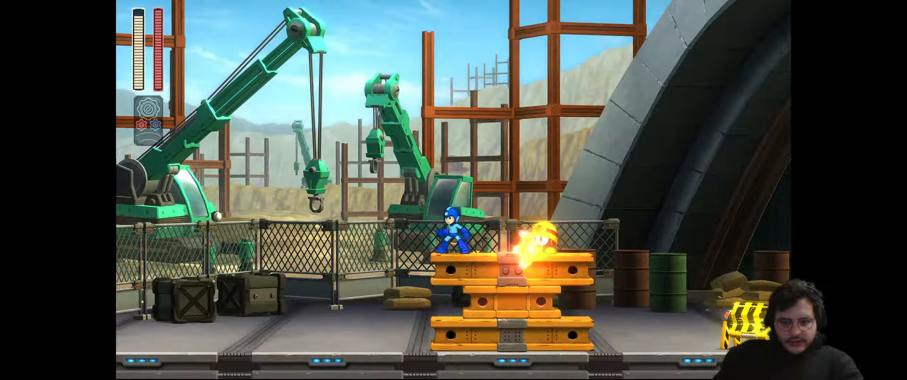
{"action": "key", "text": "Left"}
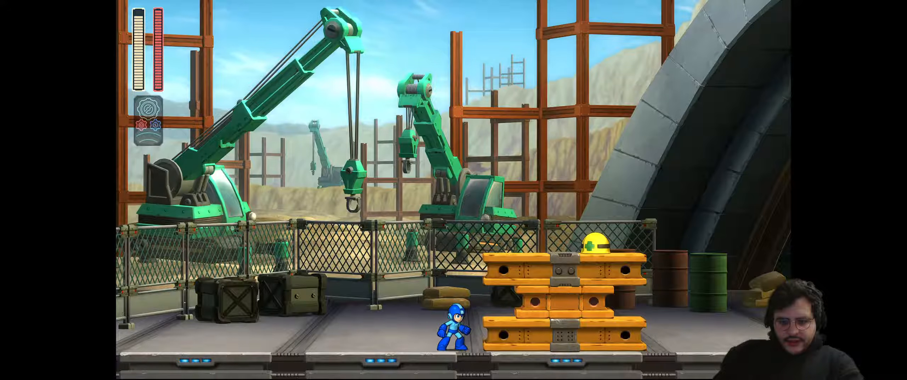
{"action": "key", "text": "space"}
{"action": "key", "text": "Right"}
{"action": "key", "text": "Left"}
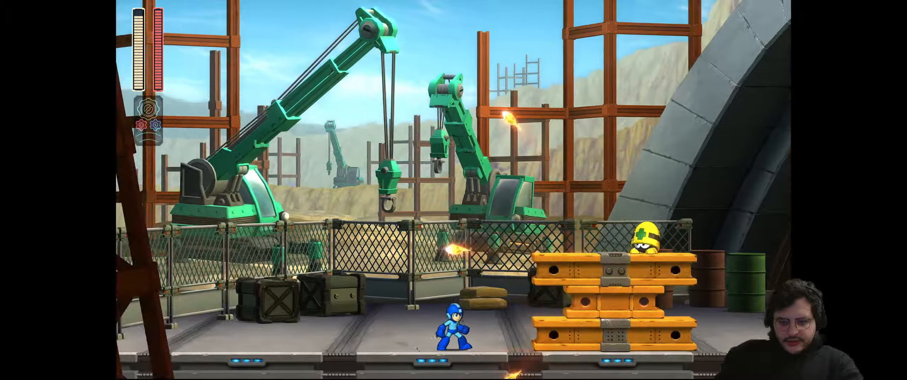
Jump onto the orange girder stack repeatedly, hopping off and retreating to the floor
{"action": "key", "text": "Right"}
{"action": "key", "text": "space"}
{"action": "key", "text": "Right"}
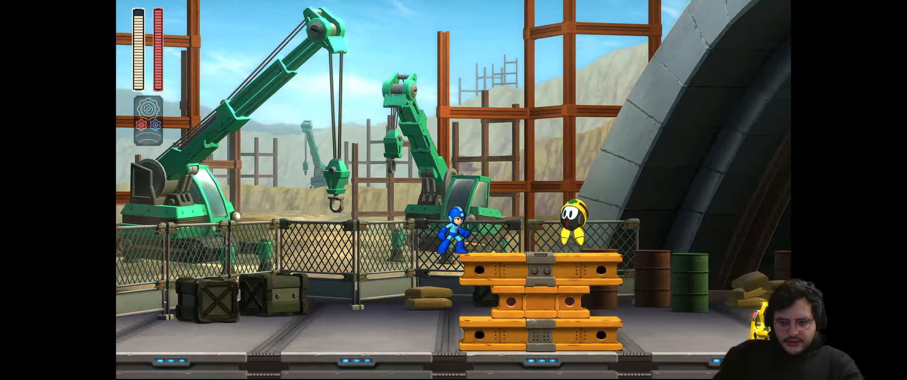
{"action": "key", "text": "space"}
{"action": "key", "text": "Left"}
{"action": "key", "text": "Right"}
{"action": "key", "text": "space"}
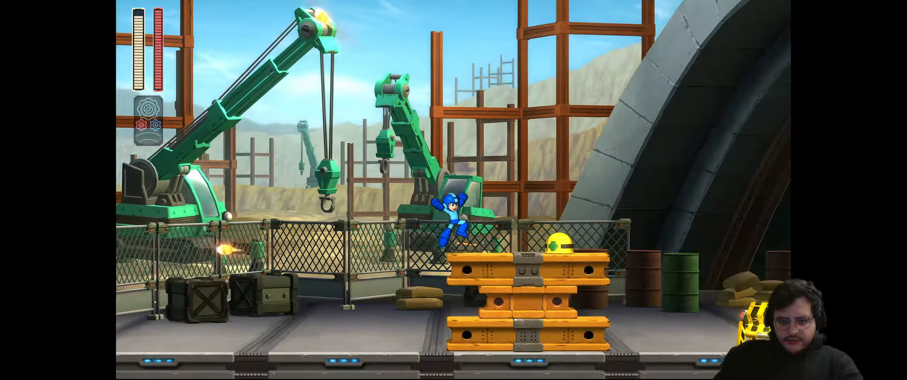
{"action": "key", "text": "Left"}
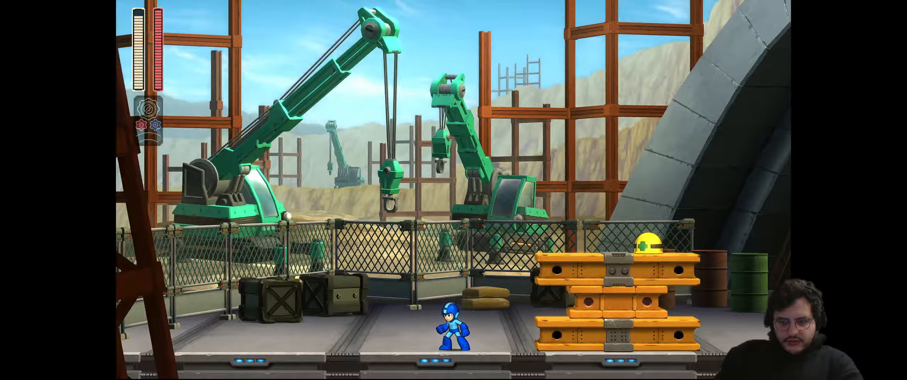
Jump onto the girder edge, drop back, then leap over the popped-up Met
{"action": "key", "text": "Right"}
{"action": "key", "text": "space"}
{"action": "key", "text": "Left"}
{"action": "key", "text": "Right"}
{"action": "key", "text": "Right"}
{"action": "key", "text": "space"}
{"action": "key", "text": "Left"}
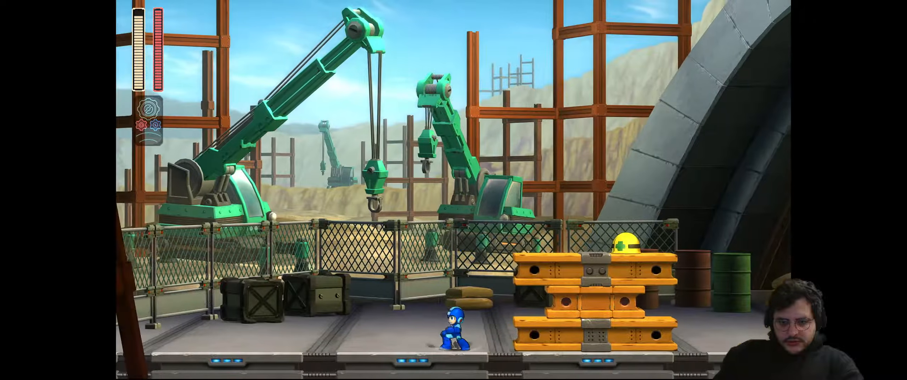
{"action": "key", "text": "Right"}
{"action": "key", "text": "space"}
{"action": "key", "text": "Right"}
{"action": "key", "text": "space"}
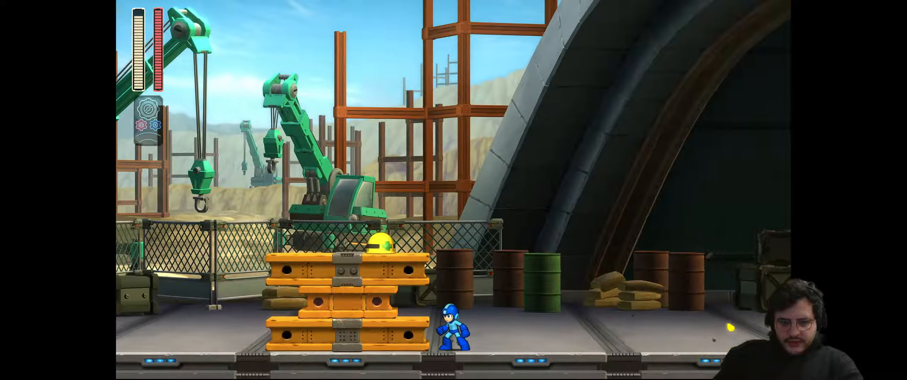
Land on the stack's left end and keep jumping past the Met to reposition
{"action": "key", "text": "Left"}
{"action": "key", "text": "Right"}
{"action": "key", "text": "space"}
{"action": "key", "text": "Right"}
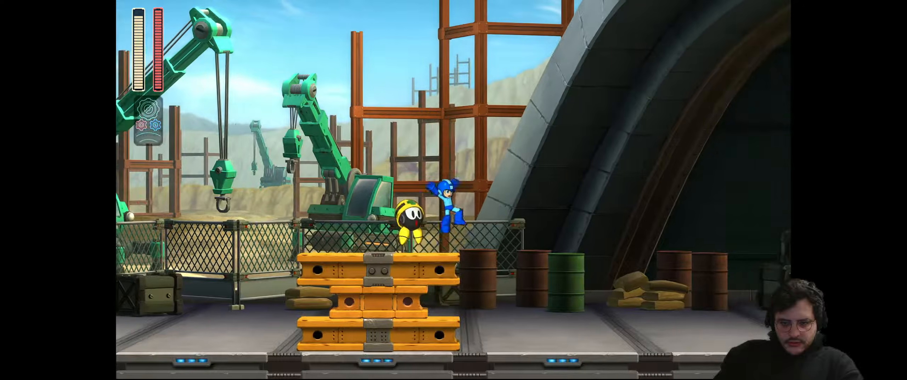
{"action": "key", "text": "Left"}
{"action": "key", "text": "Right"}
{"action": "key", "text": "space"}
{"action": "key", "text": "Left"}
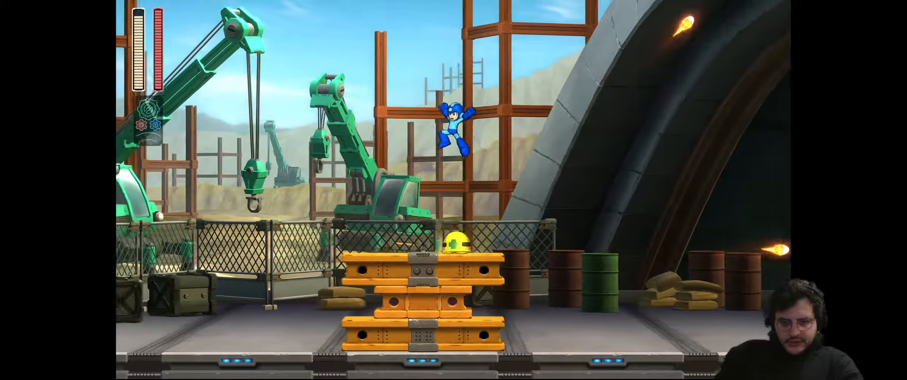
{"action": "key", "text": "Right"}
{"action": "key", "text": "space"}
Shoot the Met on the girder stack and run right into the hangar
{"action": "key", "text": "Left"}
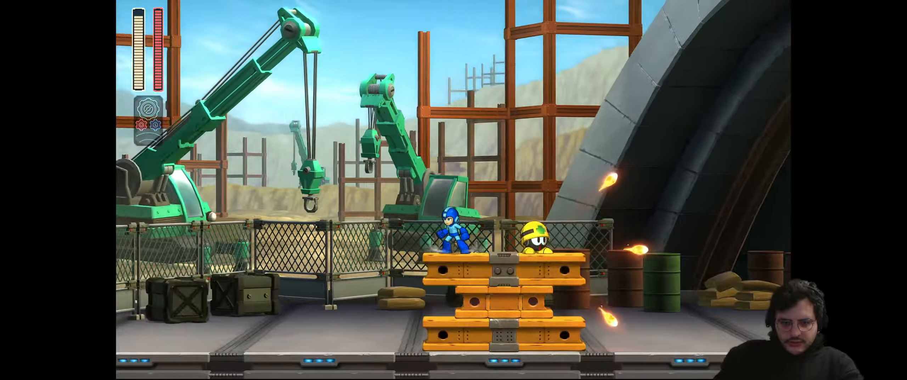
{"action": "key", "text": "Right"}
{"action": "key", "text": "x"}
{"action": "key", "text": "Right"}
{"action": "key", "text": "Right"}
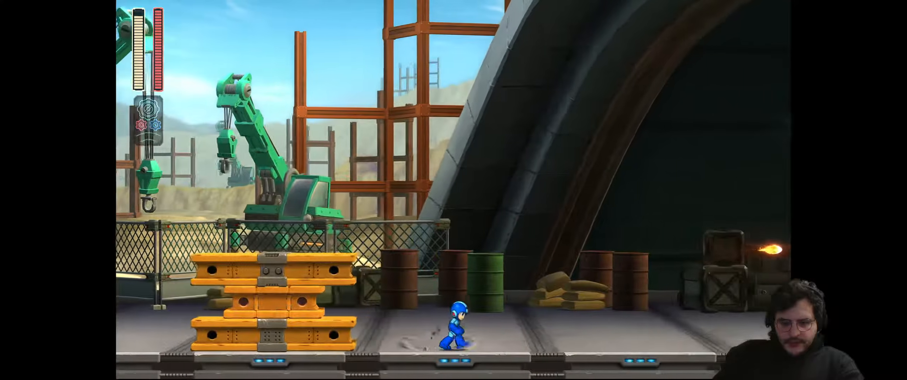
{"action": "key", "text": "space"}
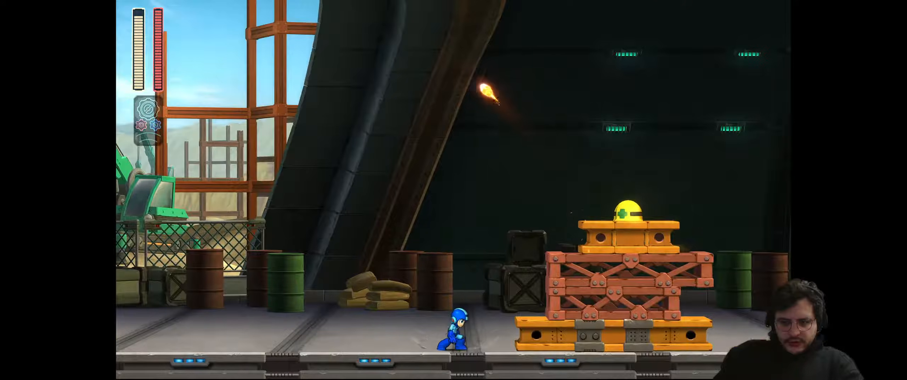
Dodge the Met's shots with jumps and fire buster shots from above the barrels
{"action": "key", "text": "space"}
{"action": "key", "text": "space"}
{"action": "key", "text": "x"}
{"action": "key", "text": "space"}
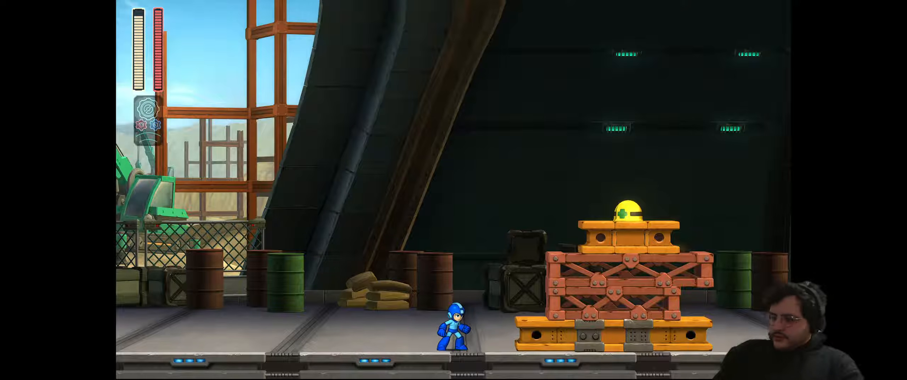
{"action": "key", "text": "space"}
Hit the crate-stack Met with charged buster shots until destroyed, then move right past it
{"action": "key", "text": "x"}
{"action": "key", "text": "Left"}
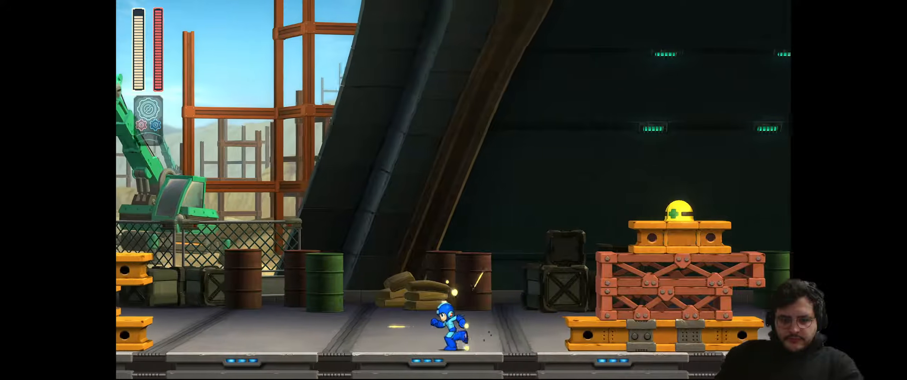
{"action": "key", "text": "Right"}
{"action": "key", "text": "x"}
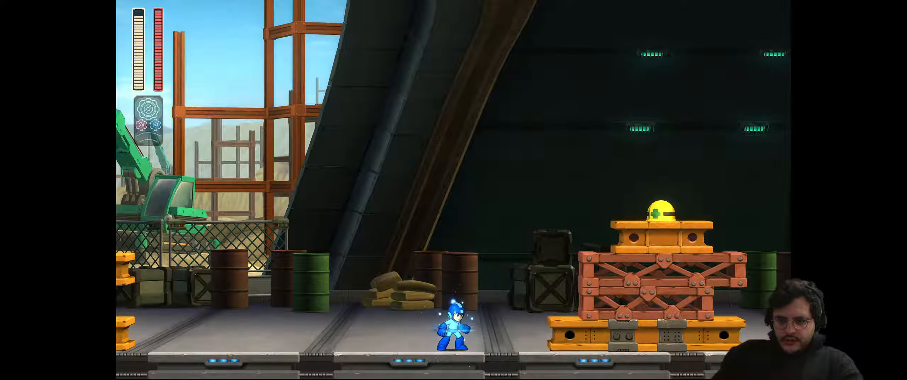
{"action": "key", "text": "x"}
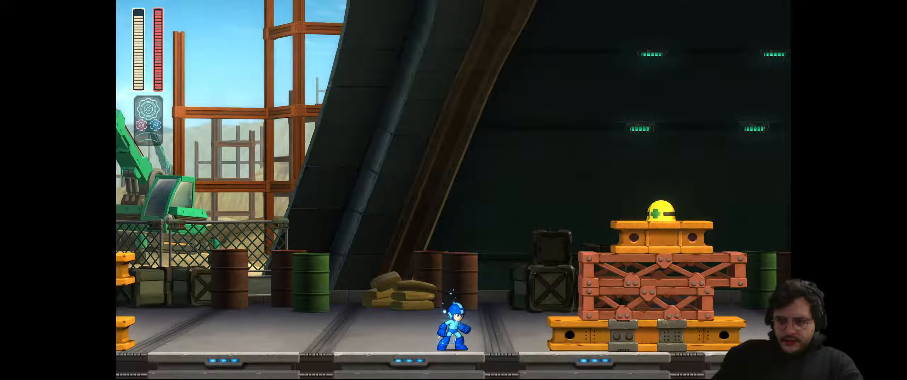
{"action": "key", "text": "x"}
{"action": "key", "text": "z"}
{"action": "key", "text": "x"}
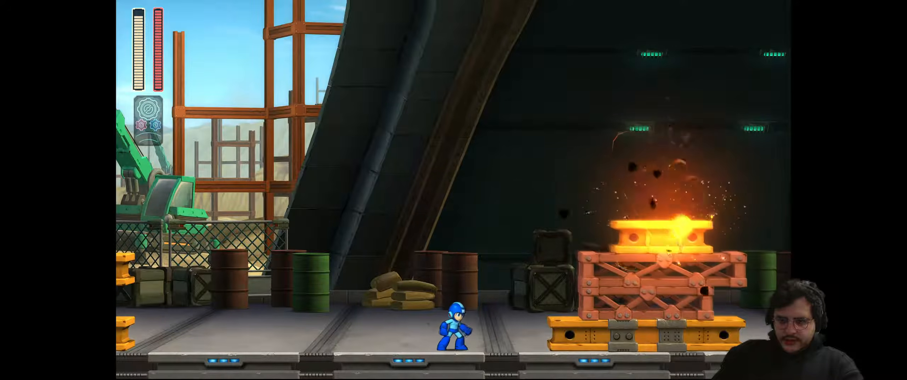
{"action": "key", "text": "Right"}
Climb the crate stacks while jumping and firing at the pickaxe-throwing miner
{"action": "key", "text": "z"}
{"action": "key", "text": "z"}
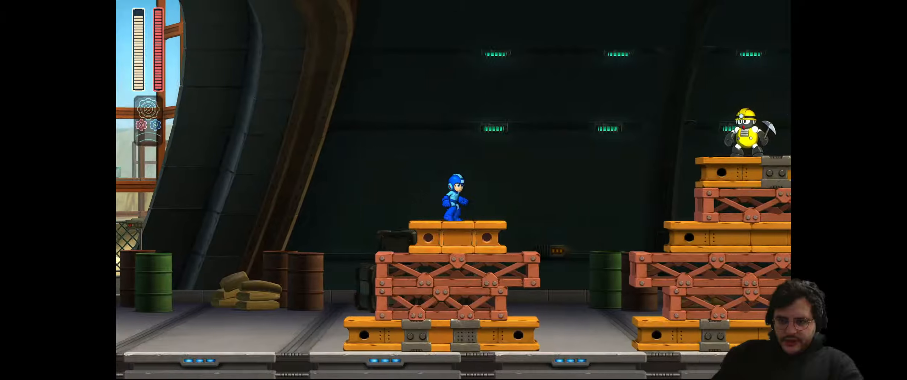
{"action": "key", "text": "Right"}
{"action": "key", "text": "z"}
{"action": "key", "text": "x"}
{"action": "key", "text": "x"}
{"action": "key", "text": "z"}
{"action": "key", "text": "Left"}
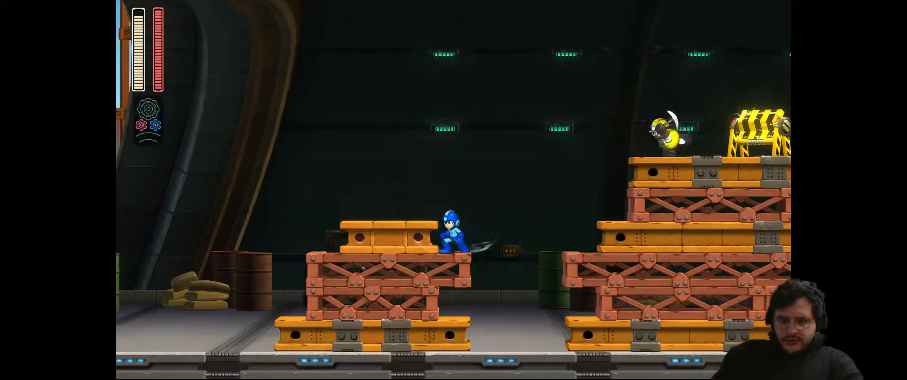
{"action": "key", "text": "z"}
{"action": "key", "text": "Right"}
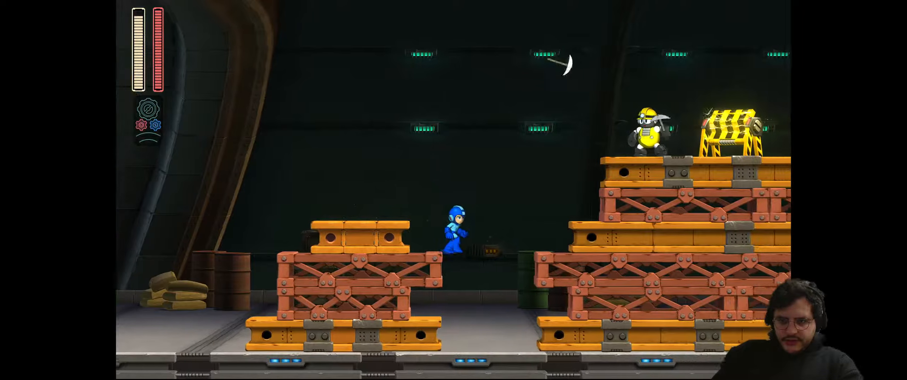
{"action": "key", "text": "z"}
{"action": "key", "text": "Left"}
{"action": "key", "text": "z"}
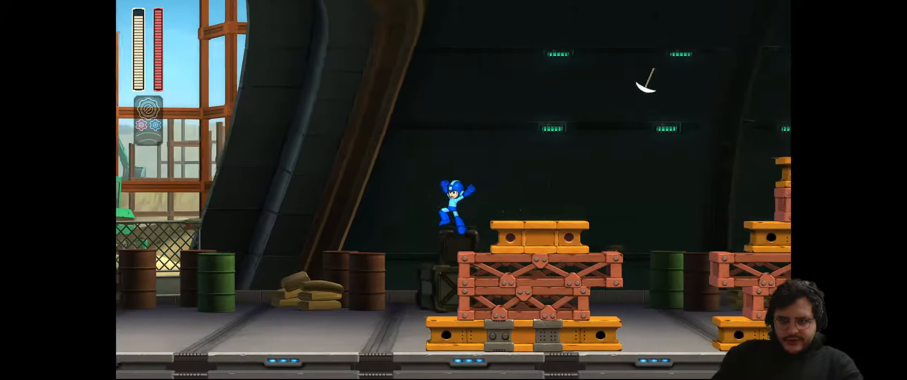
{"action": "key", "text": "z"}
{"action": "key", "text": "Right"}
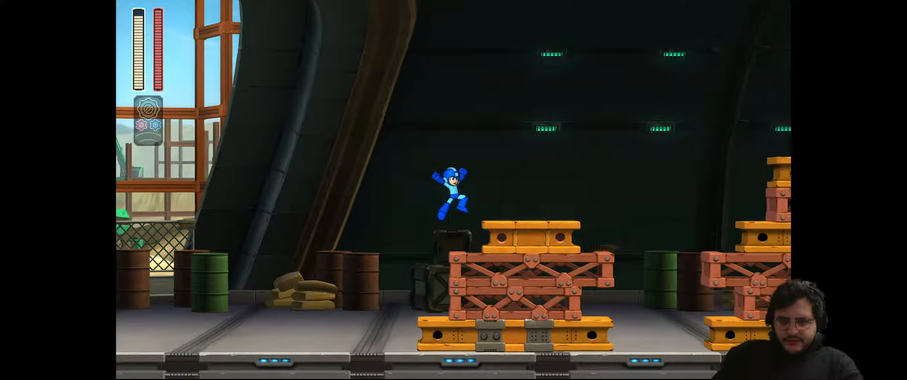
Jump over the miner's thrown pickaxes on the top crate, then drop between the stacks
{"action": "key", "text": "z"}
{"action": "key", "text": "Right"}
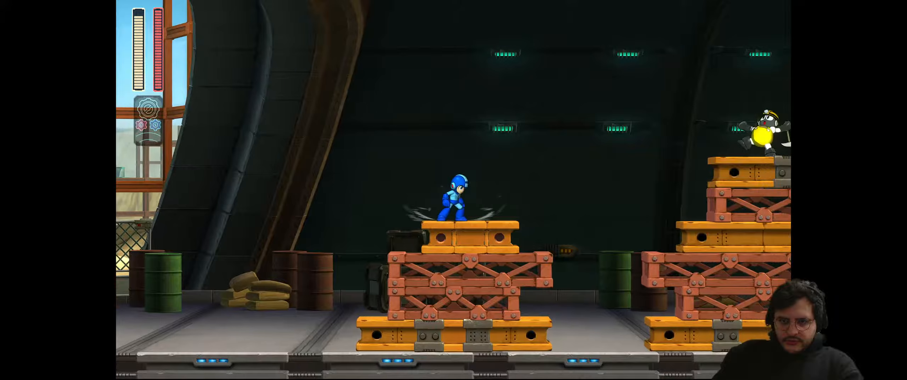
{"action": "key", "text": "z"}
{"action": "key", "text": "Right"}
{"action": "key", "text": "z"}
{"action": "key", "text": "Right"}
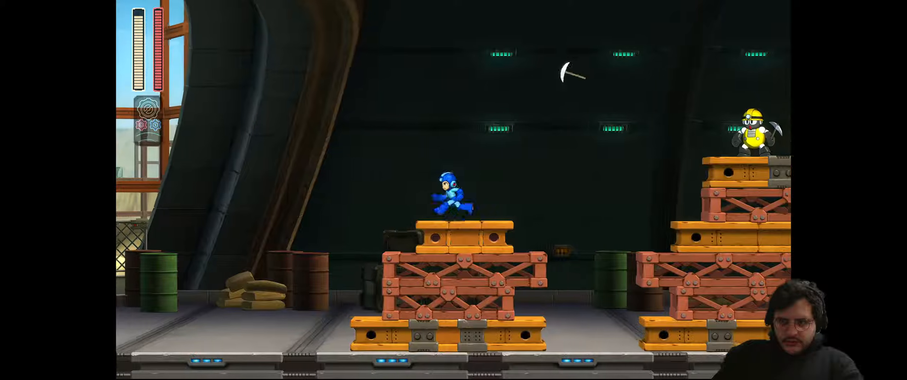
{"action": "key", "text": "z"}
{"action": "key", "text": "z"}
{"action": "key", "text": "Right"}
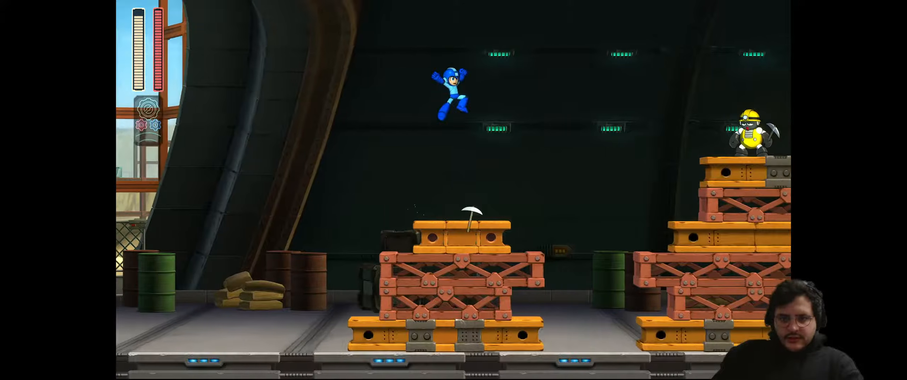
{"action": "key", "text": "z"}
{"action": "key", "text": "Left"}
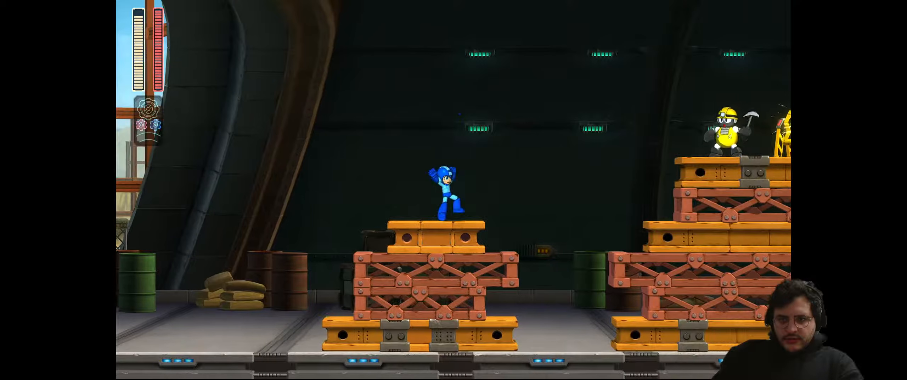
{"action": "key", "text": "z"}
{"action": "key", "text": "Right"}
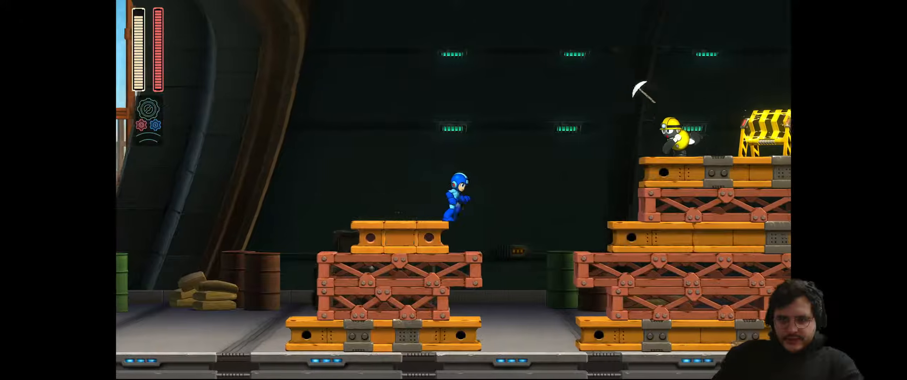
{"action": "key", "text": "Right"}
{"action": "key", "text": "Right"}
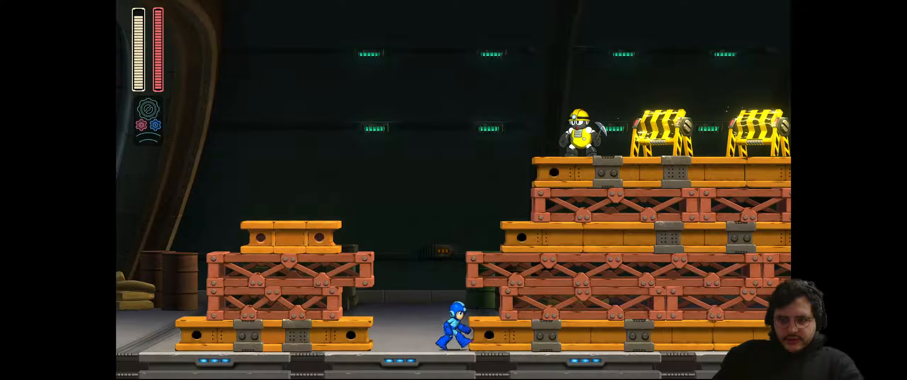
Jump back and forth between the left crate stack and the tall stack
{"action": "key", "text": "z"}
{"action": "key", "text": "Left"}
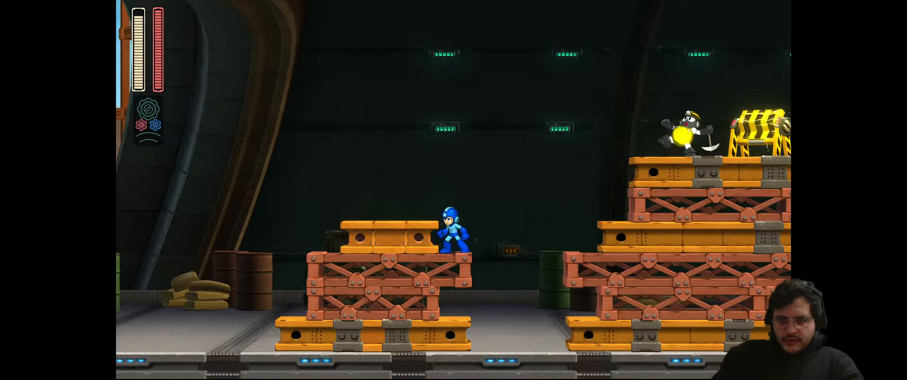
{"action": "key", "text": "z"}
{"action": "key", "text": "Left"}
{"action": "key", "text": "Right"}
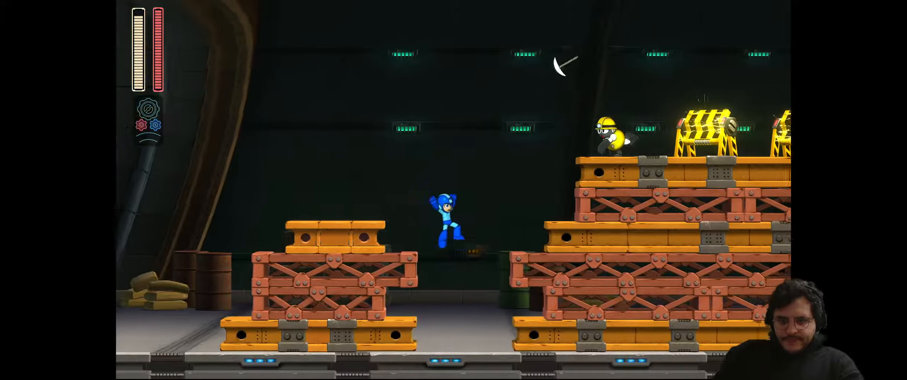
{"action": "key", "text": "z"}
{"action": "key", "text": "Right"}
{"action": "key", "text": "z"}
{"action": "key", "text": "Left"}
{"action": "key", "text": "Right"}
Jump into the gap between stacks and dodge the pickaxe back toward the left stack
{"action": "key", "text": "z"}
{"action": "key", "text": "Right"}
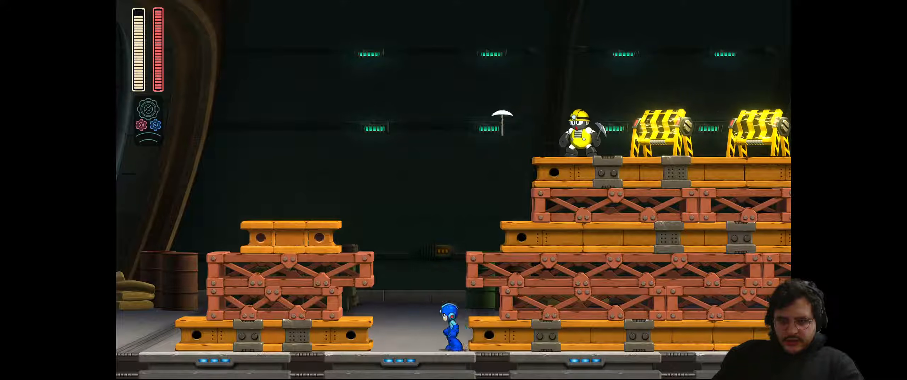
{"action": "key", "text": "Left"}
{"action": "key", "text": "Right"}
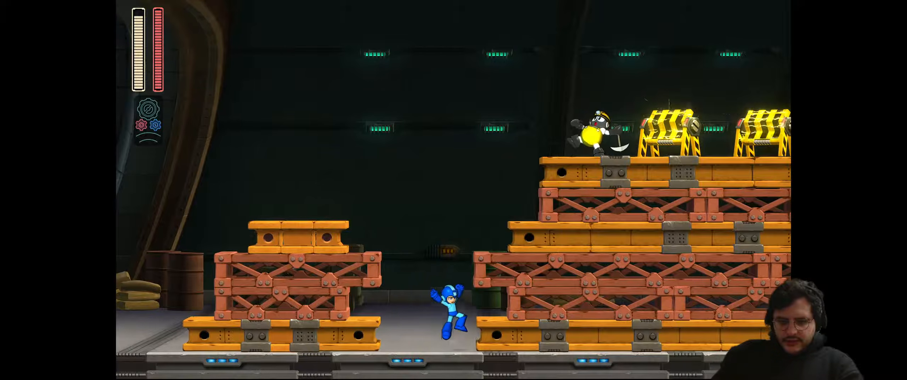
{"action": "key", "text": "Left"}
{"action": "key", "text": "z"}
Jump and fire rightward from the girder ledges until the miner explodes
{"action": "key", "text": "z"}
{"action": "key", "text": "Right"}
{"action": "key", "text": "x"}
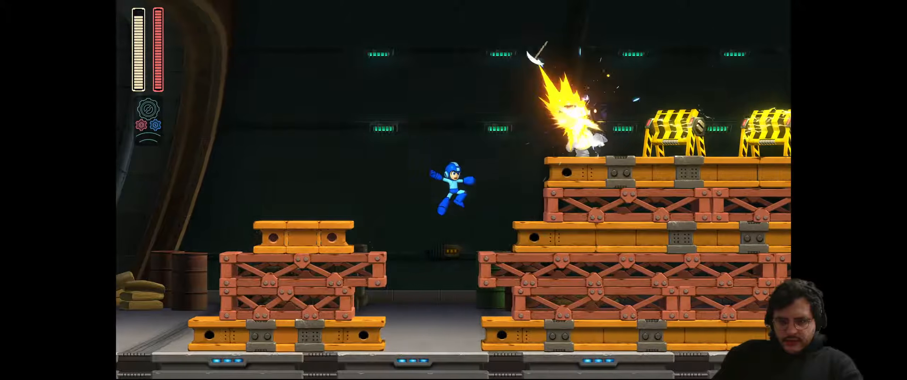
{"action": "key", "text": "z"}
{"action": "key", "text": "Right"}
{"action": "key", "text": "Left"}
{"action": "key", "text": "z"}
{"action": "key", "text": "z"}
{"action": "key", "text": "Right"}
{"action": "key", "text": "x"}
{"action": "key", "text": "Left"}
{"action": "key", "text": "Right"}
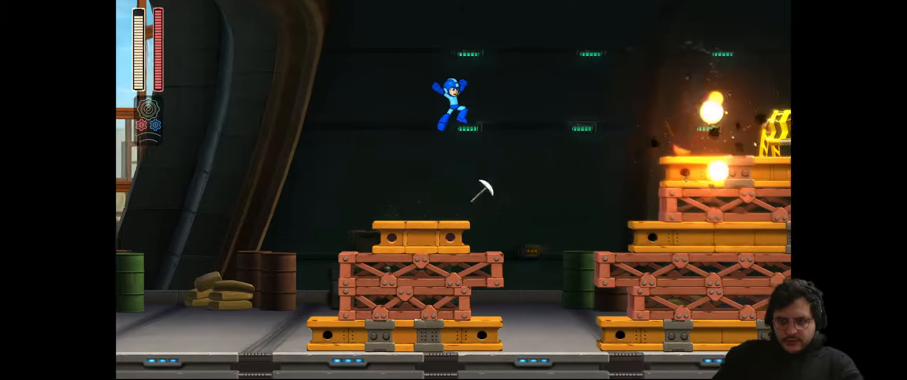
{"action": "key", "text": "z"}
Run right along the lower girder, shooting the barricades apart with a charged shot
{"action": "key", "text": "Right"}
{"action": "key", "text": "space"}
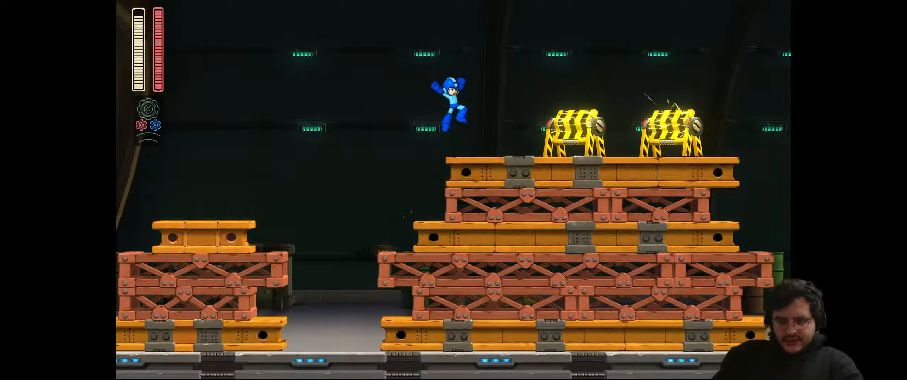
{"action": "key", "text": "x"}
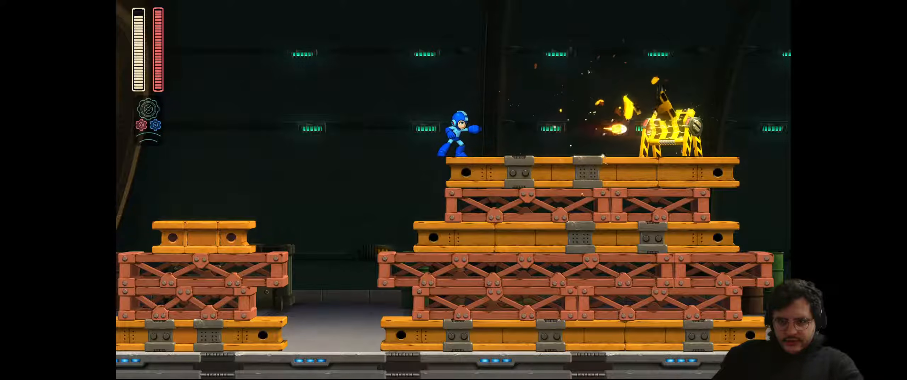
{"action": "key", "text": "Right"}
{"action": "key", "text": "x"}
{"action": "key", "text": "x"}
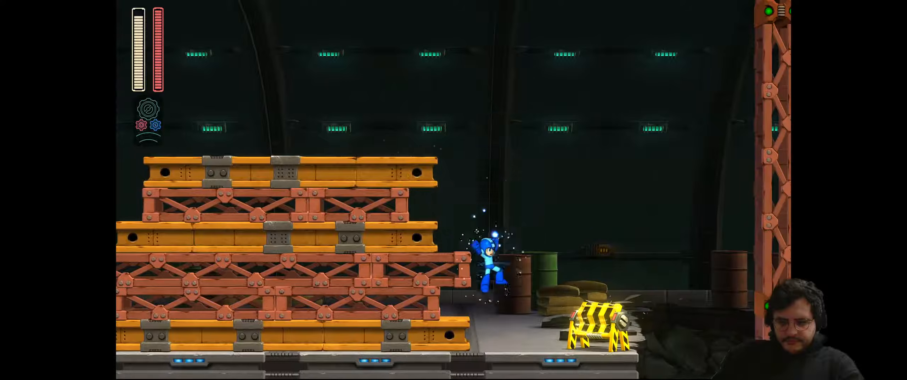
{"action": "key", "text": "Right"}
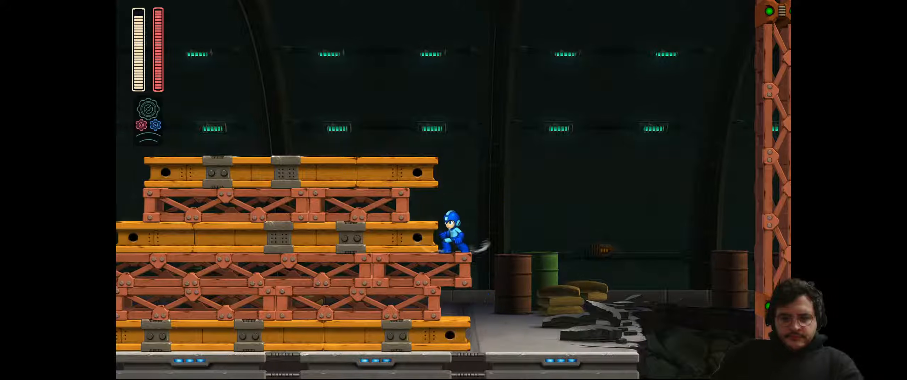
Cross the top girder leftward and fire at the yellow helmet enemy across the gap
{"action": "key", "text": "space"}
{"action": "key", "text": "Left"}
{"action": "key", "text": "space"}
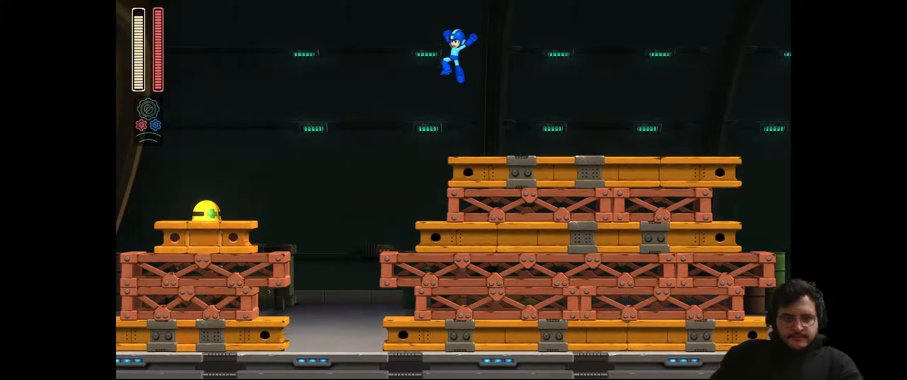
{"action": "key", "text": "Left"}
{"action": "key", "text": "x"}
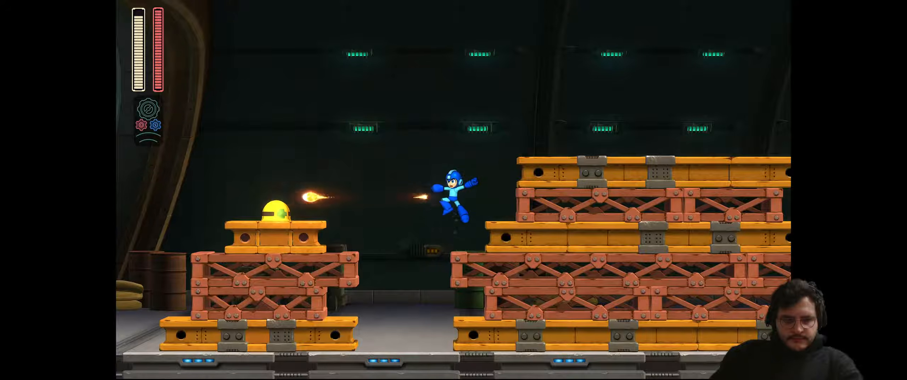
{"action": "key", "text": "space"}
{"action": "key", "text": "Left"}
{"action": "key", "text": "x"}
{"action": "key", "text": "space"}
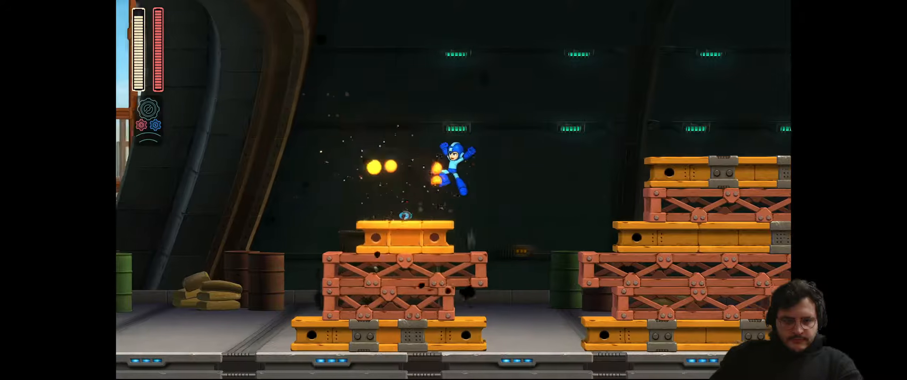
{"action": "key", "text": "Left"}
{"action": "key", "text": "Left"}
{"action": "key", "text": "x"}
{"action": "key", "text": "x"}
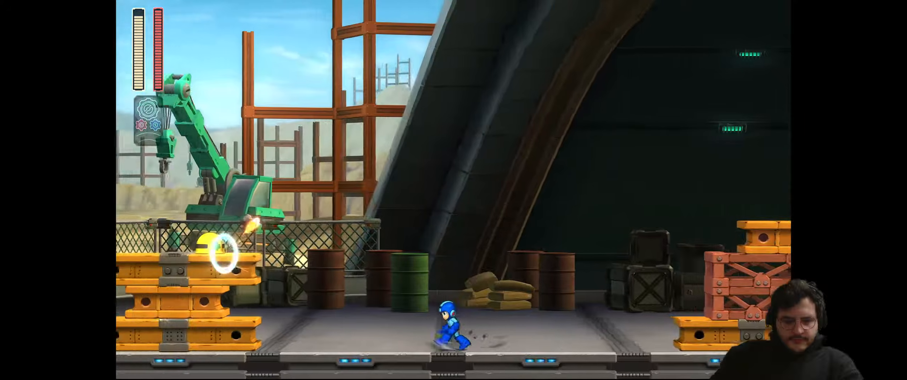
Engage the helmet enemy, then run left over the girder stack into the construction yard
{"action": "key", "text": "space"}
{"action": "key", "text": "Left"}
{"action": "key", "text": "x"}
{"action": "key", "text": "Right"}
{"action": "key", "text": "space"}
{"action": "key", "text": "Left"}
{"action": "key", "text": "x"}
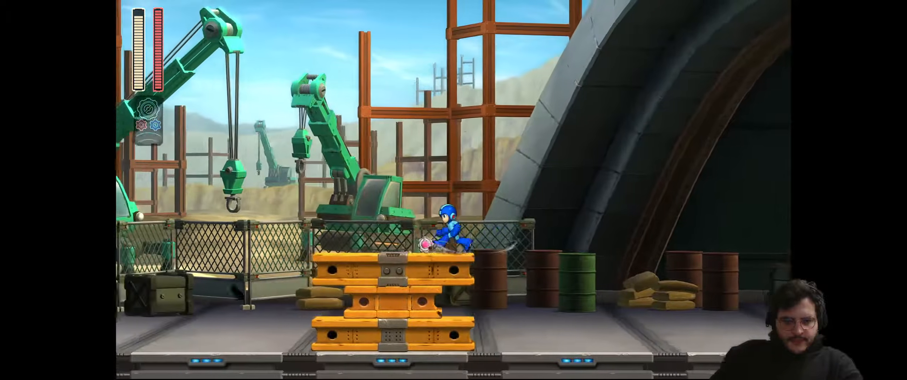
{"action": "key", "text": "Left"}
{"action": "key", "text": "space"}
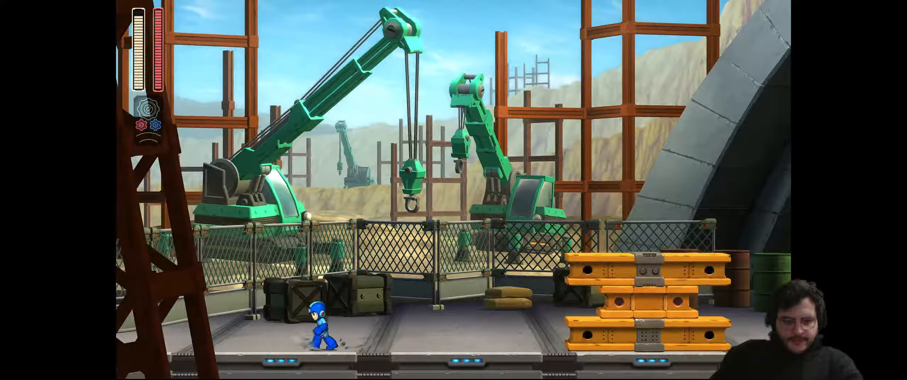
Run right over the yellow girder stack and shoot the helmet enemy until it explodes
{"action": "key", "text": "Right"}
{"action": "key", "text": "space"}
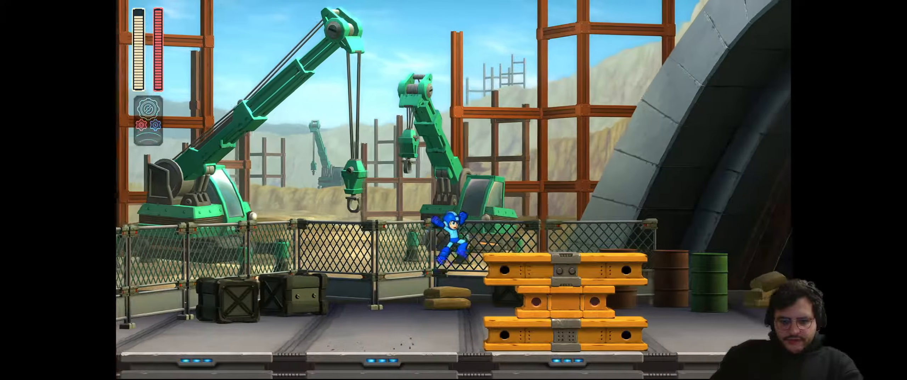
{"action": "key", "text": "Right"}
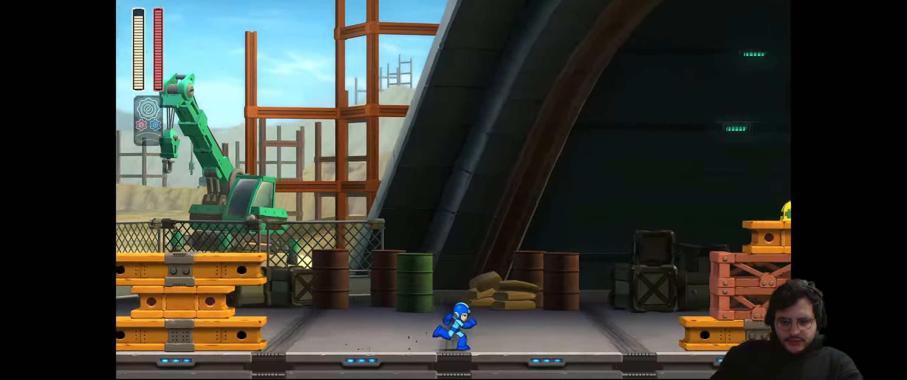
{"action": "key", "text": "space"}
{"action": "key", "text": "x"}
{"action": "key", "text": "x"}
{"action": "key", "text": "Left"}
{"action": "key", "text": "Right"}
{"action": "key", "text": "space"}
{"action": "key", "text": "x"}
{"action": "key", "text": "space"}
Jump up to the taller stack and destroy the helmet enemy on the top girder
{"action": "key", "text": "Right"}
{"action": "key", "text": "space"}
{"action": "key", "text": "Right"}
{"action": "key", "text": "x"}
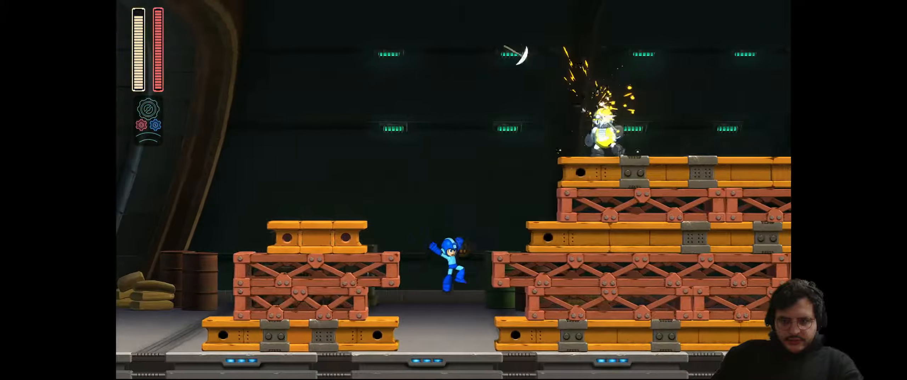
{"action": "key", "text": "space"}
{"action": "key", "text": "space"}
{"action": "key", "text": "x"}
{"action": "key", "text": "Right"}
{"action": "key", "text": "x"}
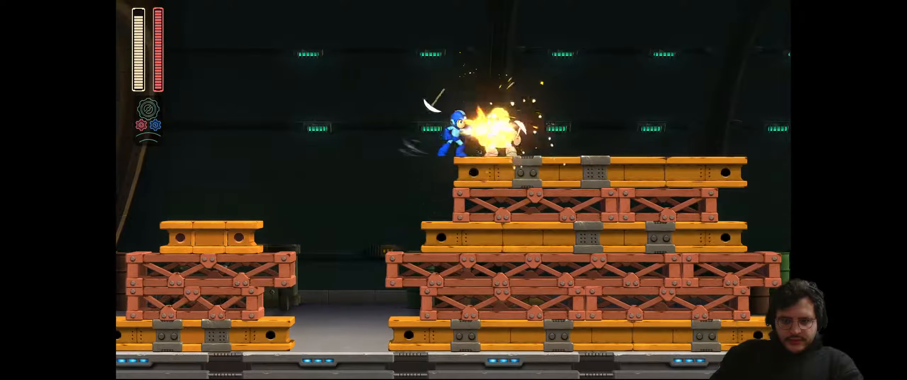
Run right along the top girder and off its edge toward the pit
{"action": "key", "text": "x"}
{"action": "key", "text": "Right"}
{"action": "key", "text": "Right"}
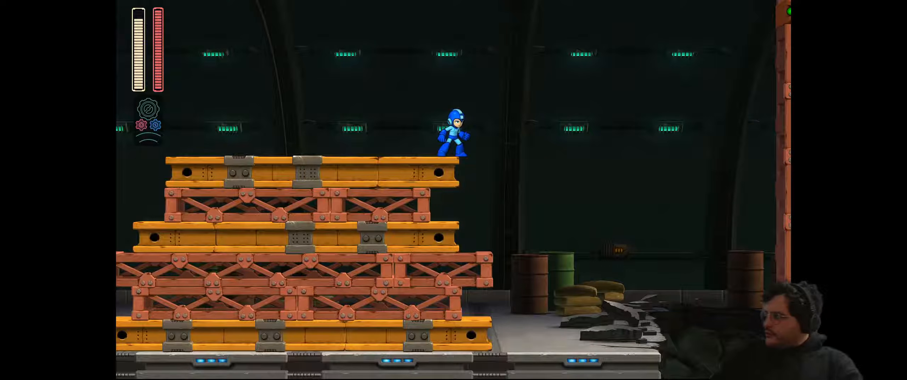
{"action": "key", "text": "Right"}
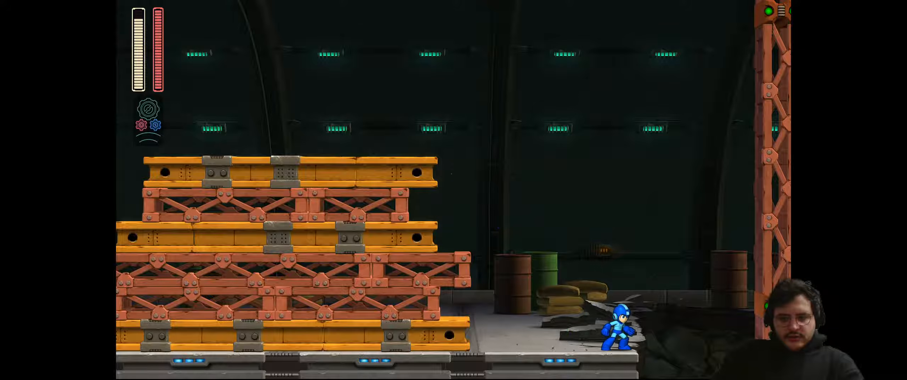
{"action": "key", "text": "space"}
{"action": "key", "text": "Right"}
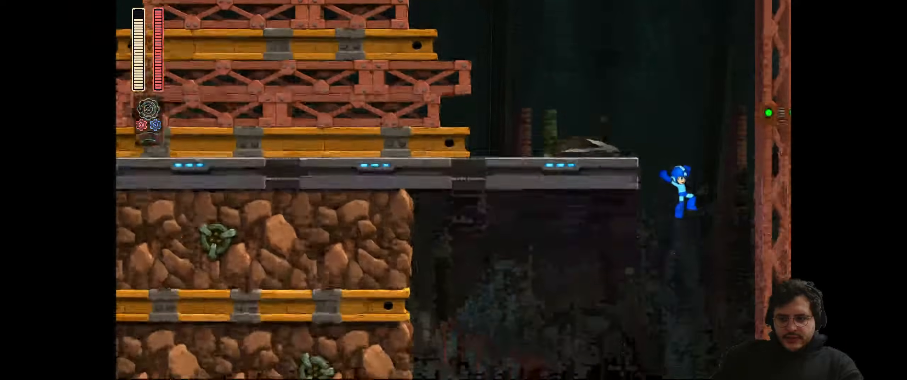
Drop down the shaft onto the moving platform and shoot down the incoming missiles
{"action": "key", "text": "Right"}
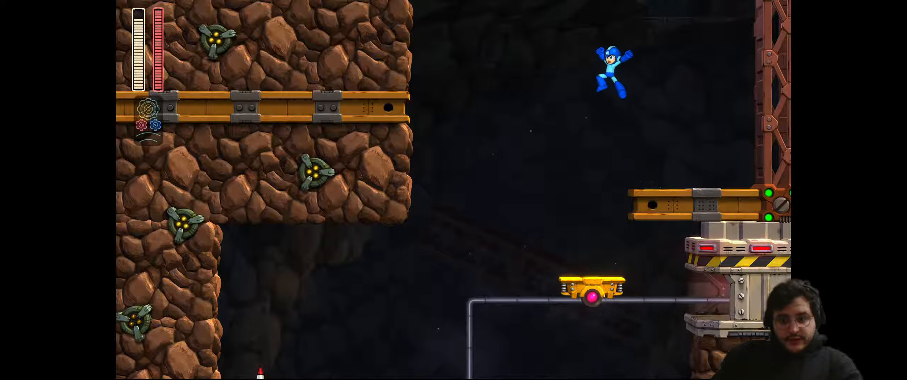
{"action": "key", "text": "Left"}
{"action": "key", "text": "Right"}
{"action": "key", "text": "x"}
{"action": "key", "text": "x"}
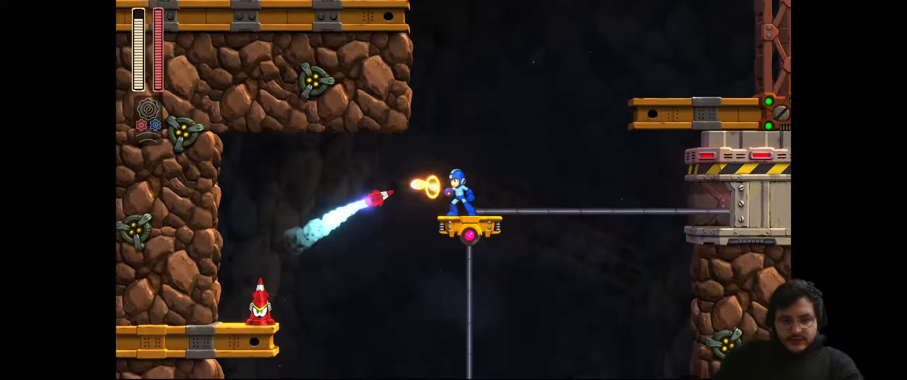
{"action": "key", "text": "z"}
{"action": "key", "text": "x"}
{"action": "key", "text": "Right"}
{"action": "key", "text": "x"}
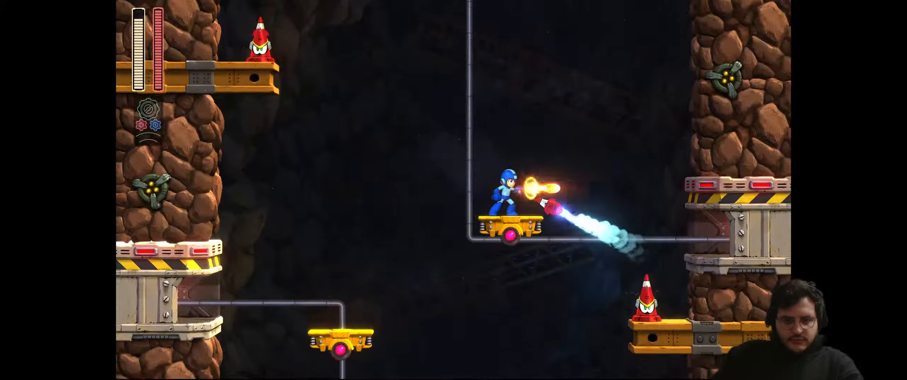
{"action": "key", "text": "x"}
{"action": "key", "text": "Right"}
Jump between the descending platforms and activate the speed gear
{"action": "key", "text": "z"}
{"action": "key", "text": "Left"}
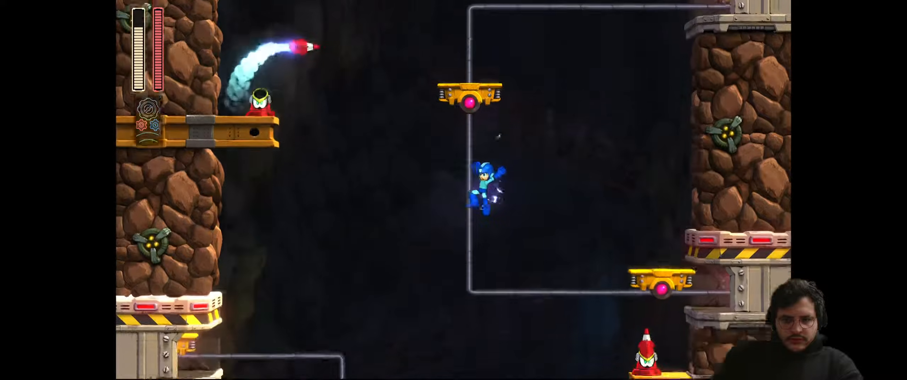
{"action": "key", "text": "Right"}
{"action": "key", "text": "z"}
{"action": "key", "text": "Left"}
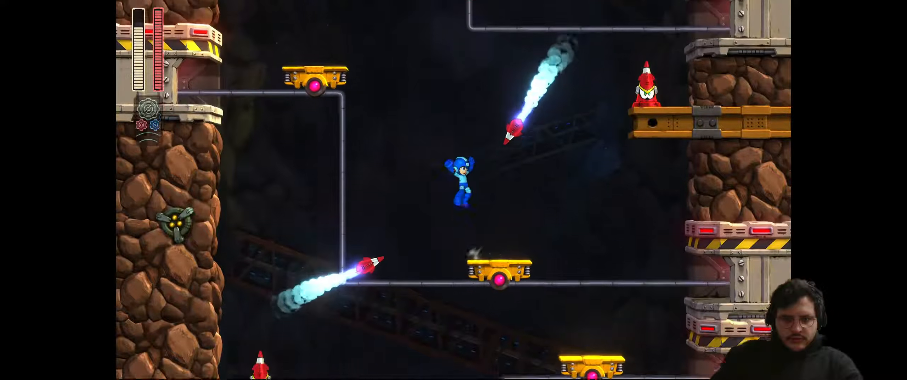
{"action": "key", "text": "Right"}
{"action": "key", "text": "s"}
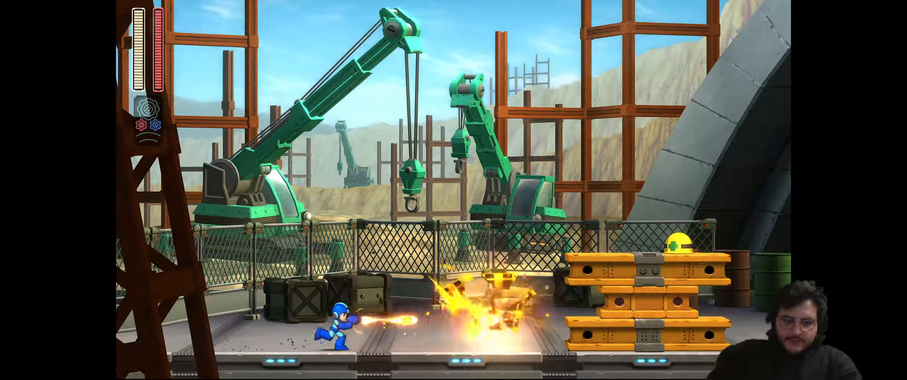
Run right over the girders, blasting the helmet enemy and barricades, to the broken floor
{"action": "key", "text": "Right"}
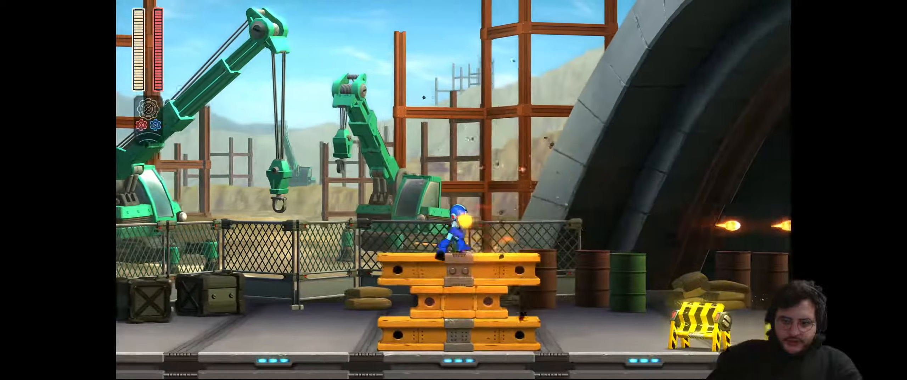
{"action": "key", "text": "Right"}
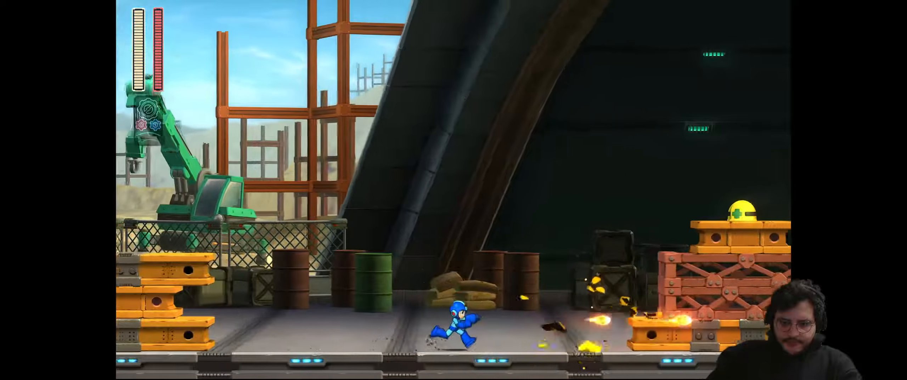
{"action": "key", "text": "space"}
{"action": "key", "text": "Right"}
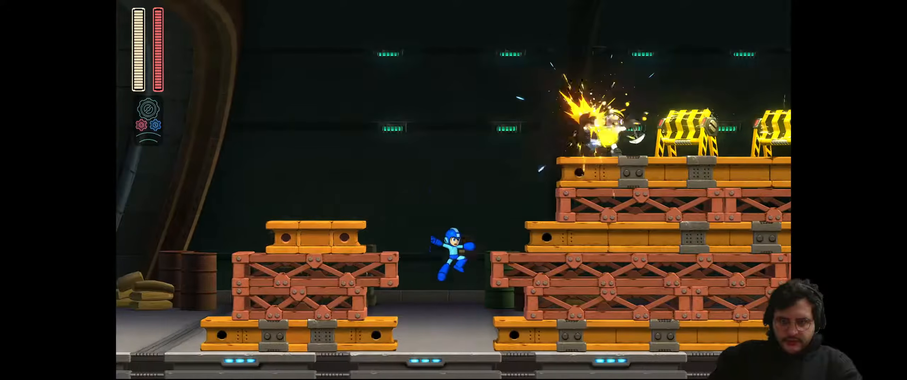
{"action": "key", "text": "Left"}
{"action": "key", "text": "space"}
{"action": "key", "text": "Right"}
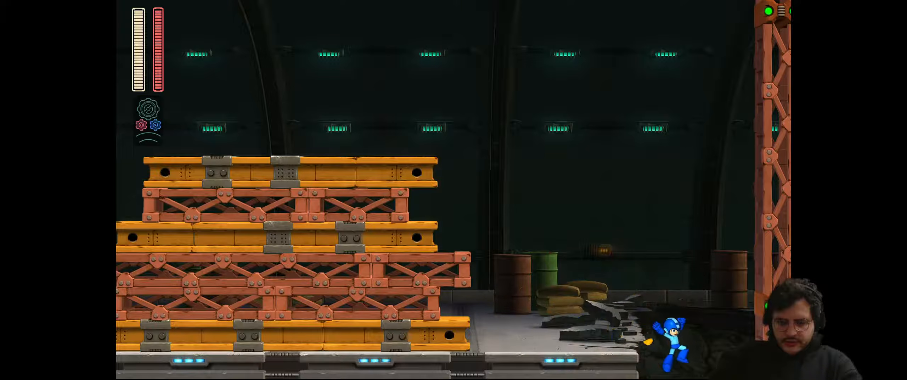
Drop down the shaft onto the lifts, shooting the ledge enemies and incoming missile
{"action": "key", "text": "Left"}
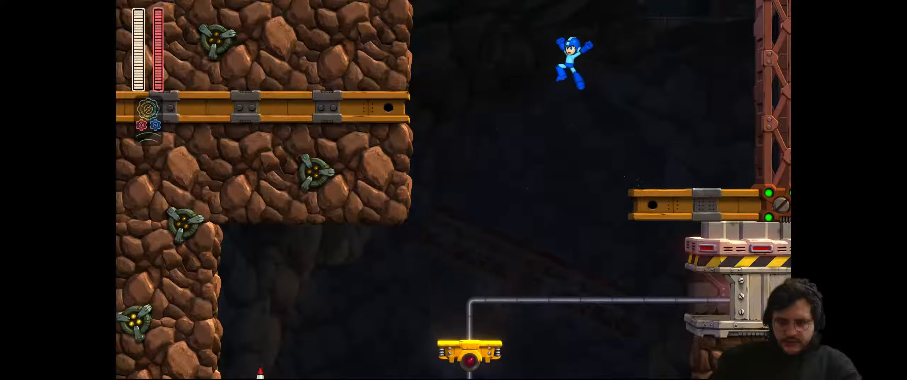
{"action": "key", "text": "Left"}
{"action": "key", "text": "x"}
{"action": "key", "text": "x"}
{"action": "key", "text": "space"}
{"action": "key", "text": "Left"}
{"action": "key", "text": "Right"}
{"action": "key", "text": "x"}
{"action": "key", "text": "x"}
{"action": "key", "text": "x"}
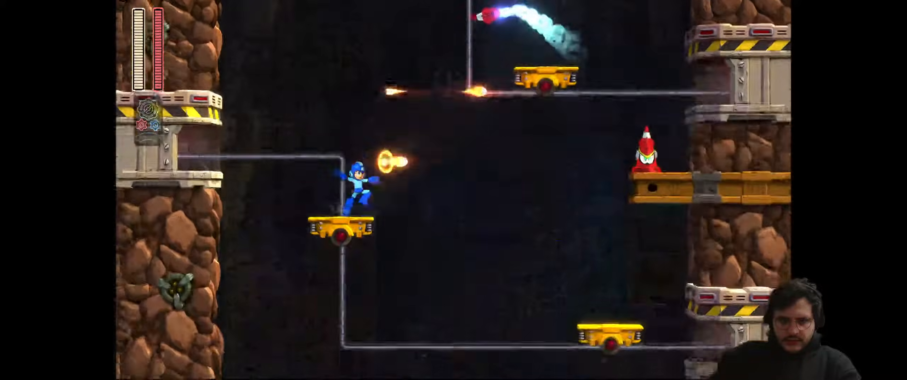
{"action": "key", "text": "space"}
{"action": "key", "text": "x"}
{"action": "key", "text": "x"}
{"action": "key", "text": "Right"}
{"action": "key", "text": "x"}
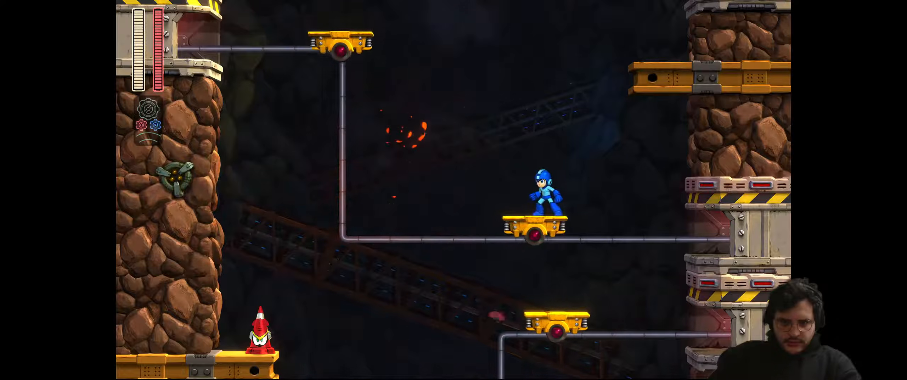
{"action": "key", "text": "x"}
{"action": "key", "text": "x"}
{"action": "key", "text": "x"}
{"action": "key", "text": "x"}
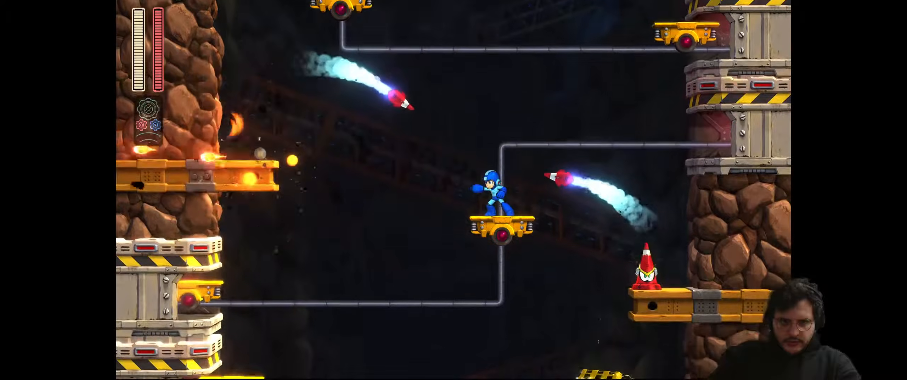
Shoot the rocket-launching enemy on the right while riding and jumping between lower lifts
{"action": "key", "text": "Right"}
{"action": "key", "text": "x"}
{"action": "key", "text": "x"}
{"action": "key", "text": "Right"}
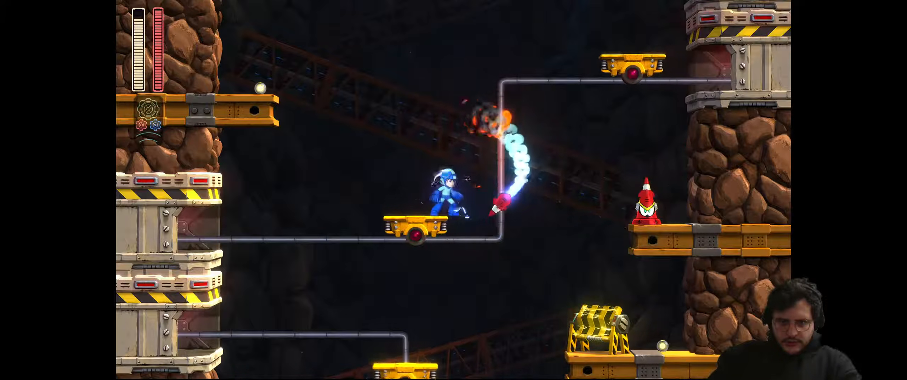
{"action": "key", "text": "x"}
{"action": "key", "text": "x"}
{"action": "key", "text": "x"}
{"action": "key", "text": "Right"}
{"action": "key", "text": "Left"}
{"action": "key", "text": "z"}
{"action": "key", "text": "Right"}
{"action": "key", "text": "x"}
Break the barricade with a charged shot and jump across the lifts to the lower-right ledge
{"action": "key", "text": "Left"}
{"action": "key", "text": "z"}
{"action": "key", "text": "Right"}
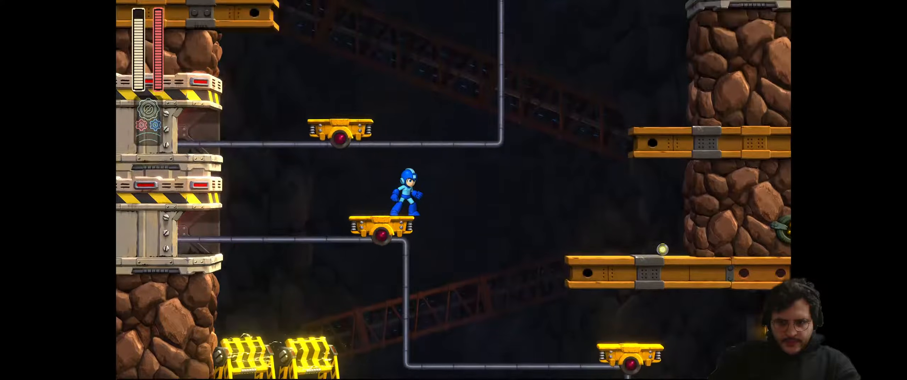
{"action": "key", "text": "z"}
{"action": "key", "text": "Right"}
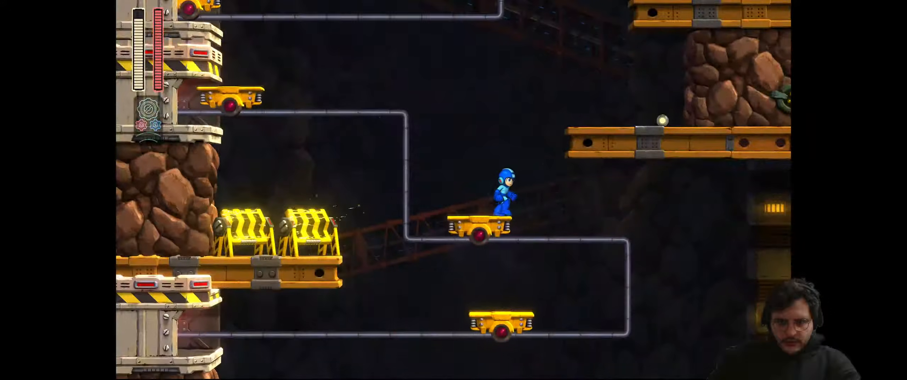
{"action": "key", "text": "Right"}
{"action": "key", "text": "z"}
{"action": "key", "text": "Right"}
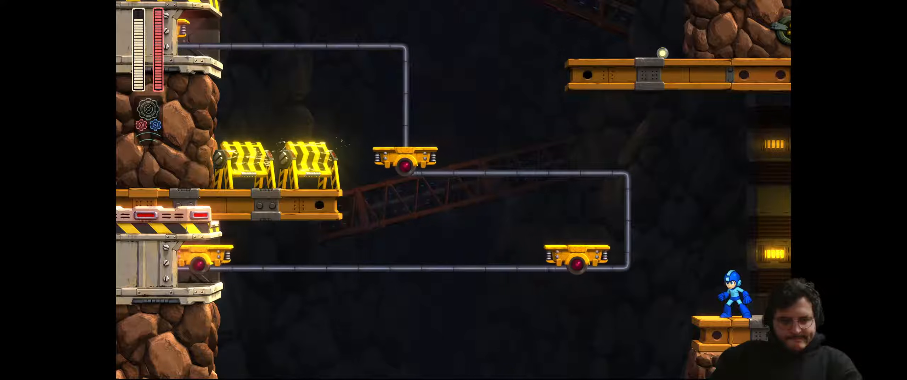
Test jumps on the lower-right platform, hop to the rising lift, and return
{"action": "key", "text": "Left"}
{"action": "key", "text": "space"}
{"action": "key", "text": "space"}
{"action": "key", "text": "Right"}
{"action": "key", "text": "Left"}
{"action": "key", "text": "space"}
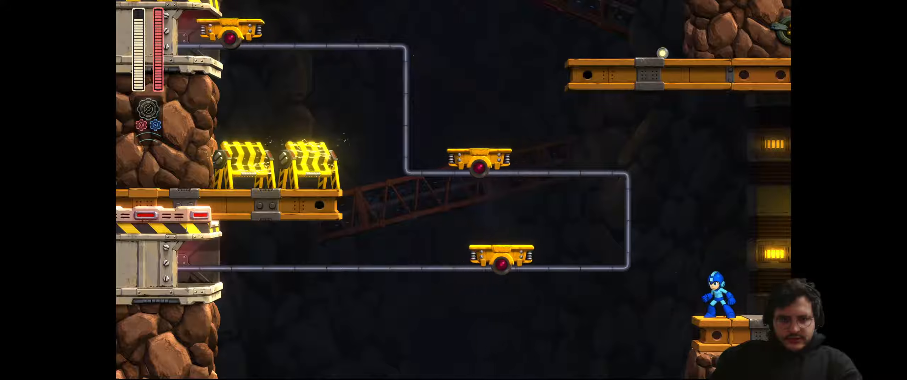
{"action": "key", "text": "space"}
{"action": "key", "text": "Left"}
{"action": "key", "text": "space"}
{"action": "key", "text": "Right"}
{"action": "key", "text": "space"}
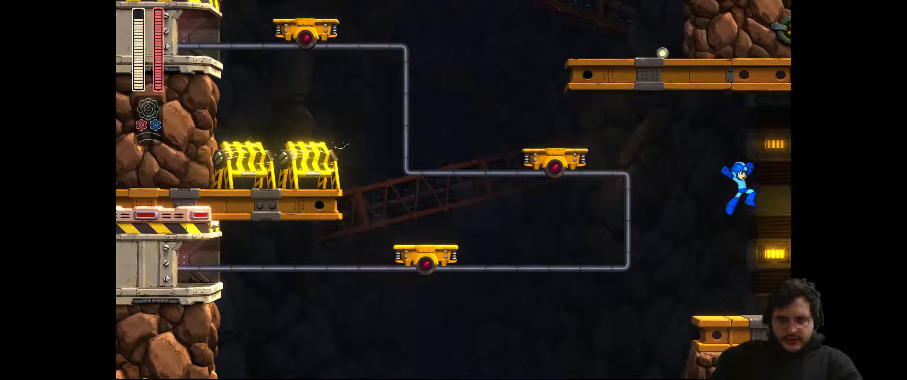
Move right onto the crate stack, shooting the barrels on the way up
{"action": "key", "text": "space"}
{"action": "key", "text": "Right"}
{"action": "key", "text": "x"}
{"action": "key", "text": "x"}
{"action": "key", "text": "Right"}
{"action": "key", "text": "space"}
{"action": "key", "text": "x"}
{"action": "key", "text": "space"}
{"action": "key", "text": "Right"}
{"action": "key", "text": "space"}
Jump and fire from the beam until the pickaxe miner explodes
{"action": "key", "text": "x"}
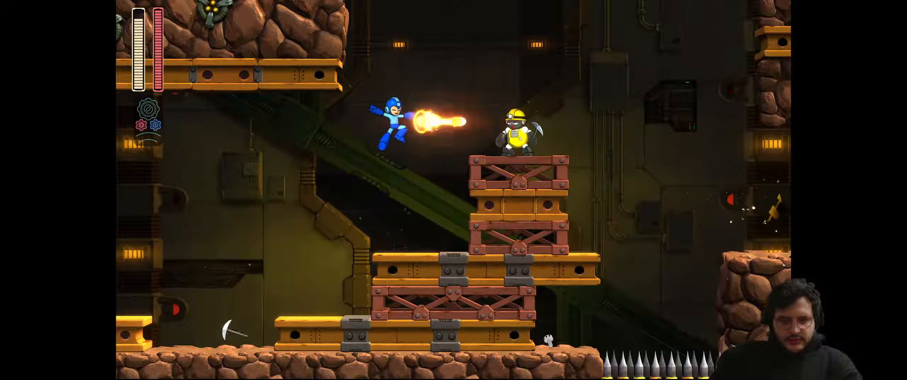
{"action": "key", "text": "x"}
{"action": "key", "text": "Right"}
{"action": "key", "text": "space"}
{"action": "key", "text": "x"}
{"action": "key", "text": "space"}
{"action": "key", "text": "x"}
Leap over the floor spikes to the rock pillar and run right into the next screen
{"action": "key", "text": "Left"}
{"action": "key", "text": "space"}
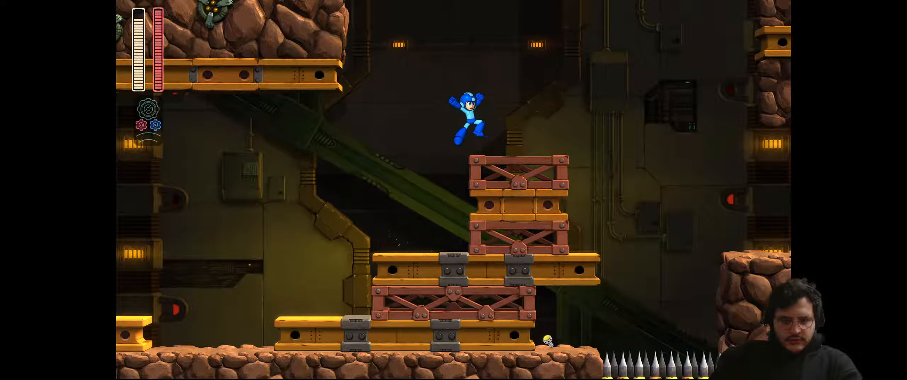
{"action": "key", "text": "space"}
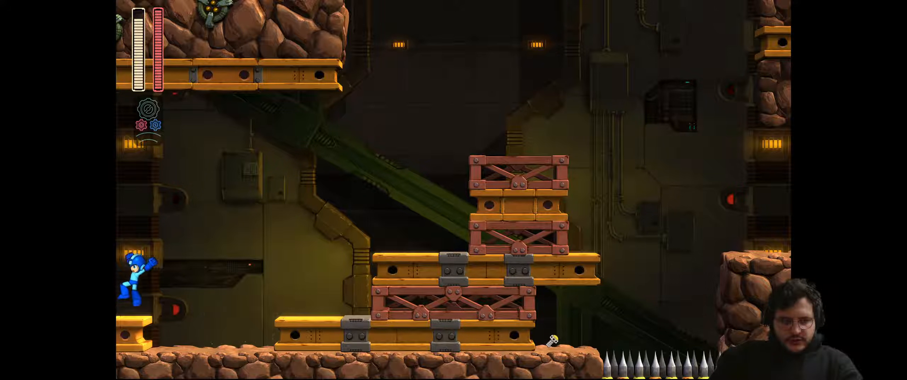
{"action": "key", "text": "space"}
{"action": "key", "text": "space"}
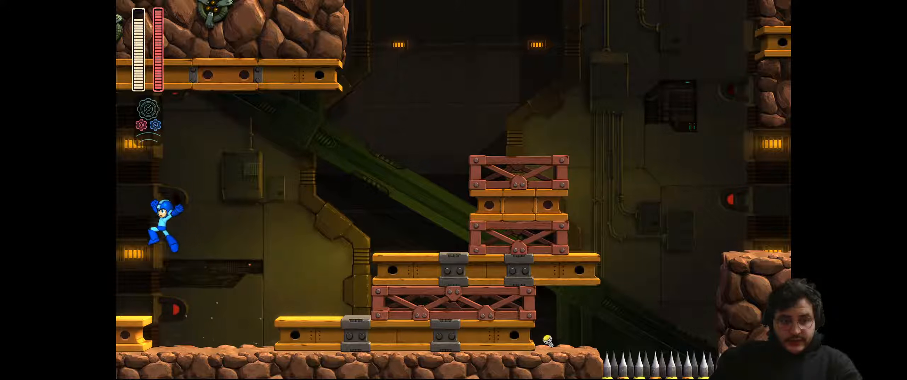
{"action": "key", "text": "space"}
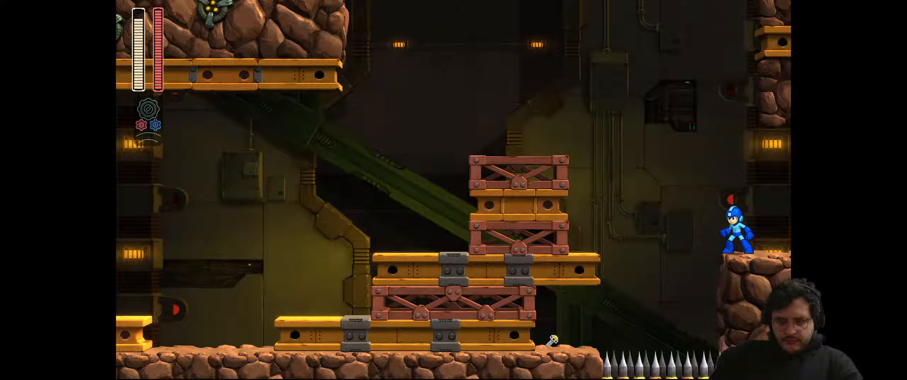
{"action": "key", "text": "Right"}
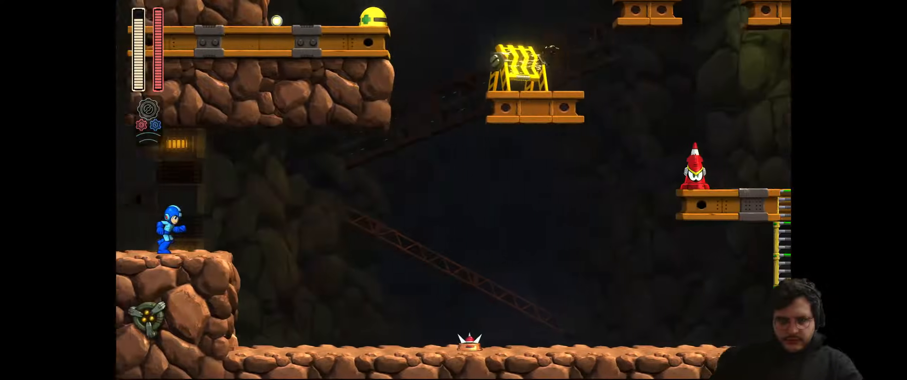
Shoot the spiked ground enemy and jump back and forth over it
{"action": "key", "text": "x"}
{"action": "key", "text": "x"}
{"action": "key", "text": "Right"}
{"action": "key", "text": "z"}
{"action": "key", "text": "Left"}
{"action": "key", "text": "z"}
Jump and fire at the cone enemy, shooting down its missiles
{"action": "key", "text": "z"}
{"action": "key", "text": "Right"}
{"action": "key", "text": "x"}
{"action": "key", "text": "z"}
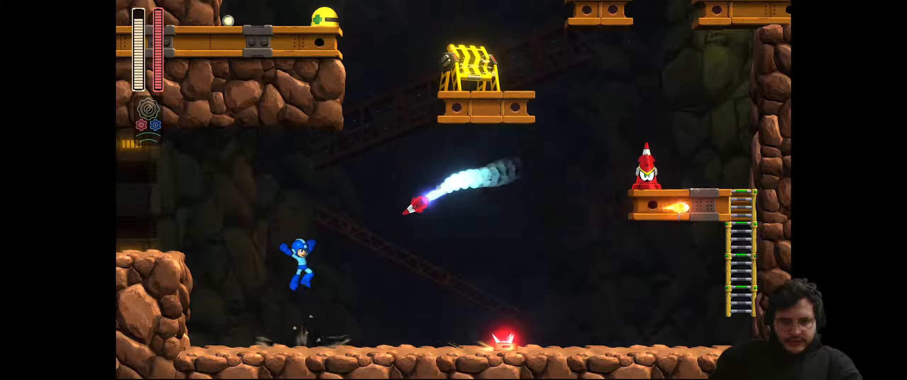
{"action": "key", "text": "x"}
{"action": "key", "text": "z"}
{"action": "key", "text": "Right"}
{"action": "key", "text": "x"}
{"action": "key", "text": "x"}
{"action": "key", "text": "Left"}
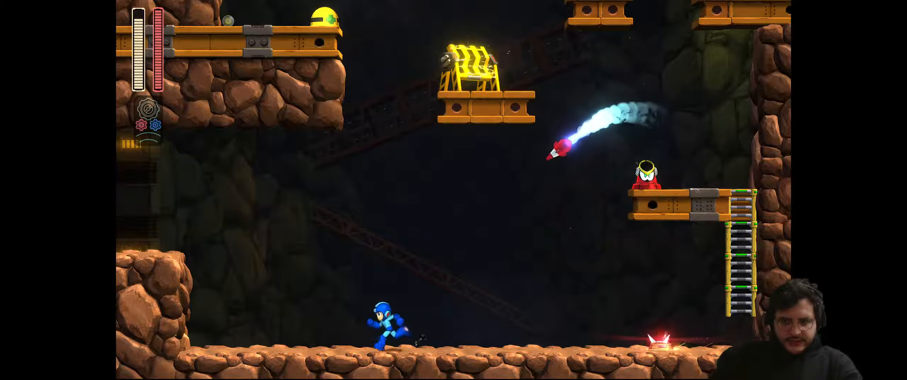
{"action": "key", "text": "z"}
{"action": "key", "text": "Right"}
{"action": "key", "text": "x"}
{"action": "key", "text": "x"}
Climb the ladder to the upper platform and shoot the cone enemy
{"action": "key", "text": "Right"}
{"action": "key", "text": "z"}
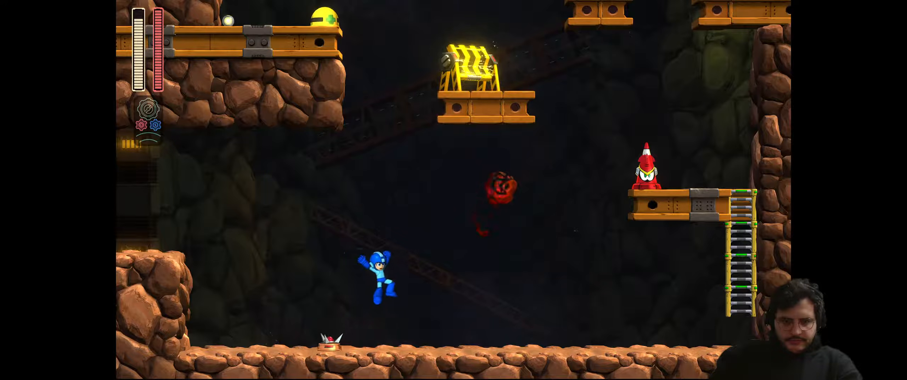
{"action": "key", "text": "Right"}
{"action": "key", "text": "Up"}
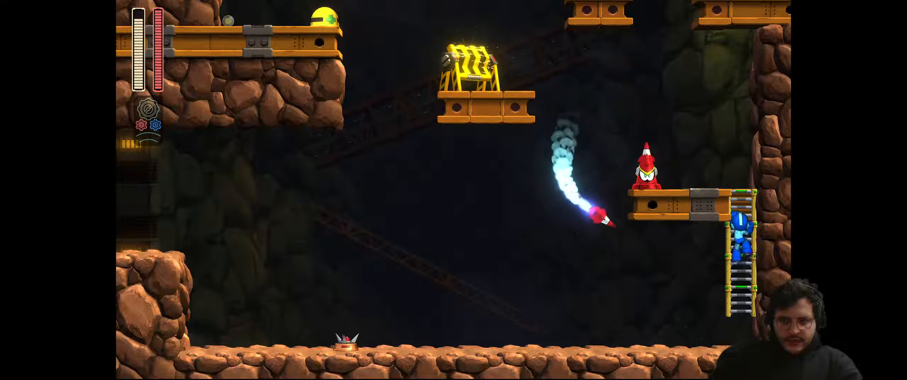
{"action": "key", "text": "Left"}
{"action": "key", "text": "x"}
Shoot the missile, drop back to the ground, and grab the ladder again
{"action": "key", "text": "Left"}
{"action": "key", "text": "z"}
{"action": "key", "text": "Right"}
{"action": "key", "text": "x"}
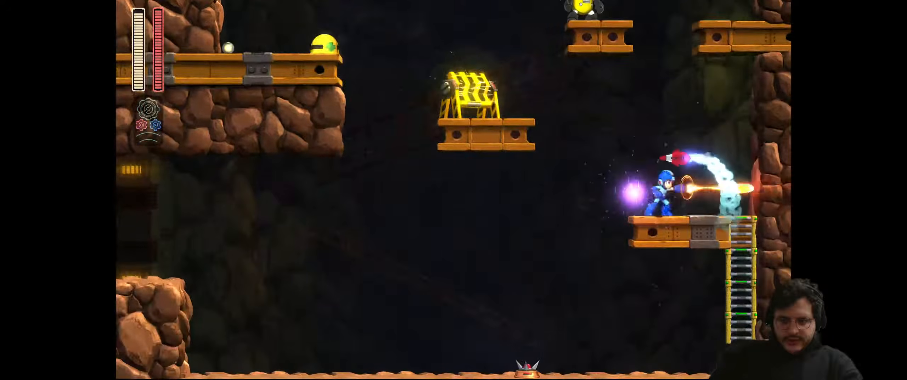
{"action": "key", "text": "Left"}
Climb to the top, land on the middle platform, and destroy the yellow barrier
{"action": "key", "text": "Left"}
{"action": "key", "text": "Right"}
{"action": "key", "text": "Up"}
{"action": "key", "text": "Up"}
{"action": "key", "text": "z"}
{"action": "key", "text": "Left"}
{"action": "key", "text": "x"}
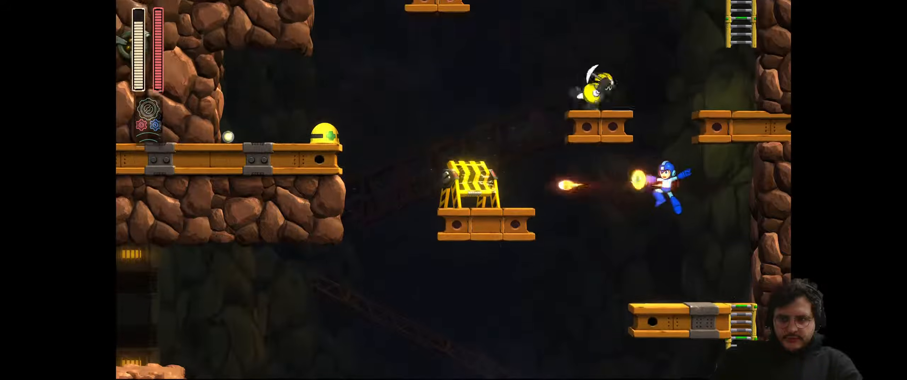
{"action": "key", "text": "Right"}
{"action": "key", "text": "z"}
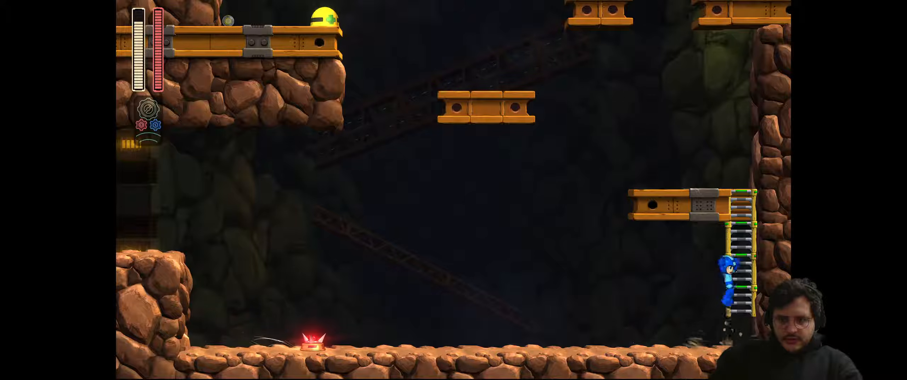
{"action": "key", "text": "Up"}
{"action": "key", "text": "z"}
{"action": "key", "text": "z"}
{"action": "key", "text": "x"}
{"action": "key", "text": "Left"}
{"action": "key", "text": "z"}
{"action": "key", "text": "x"}
{"action": "key", "text": "z"}
Jump to the rock ledge, shoot the miner, collect the small pickup, and climb the ladder
{"action": "key", "text": "Left"}
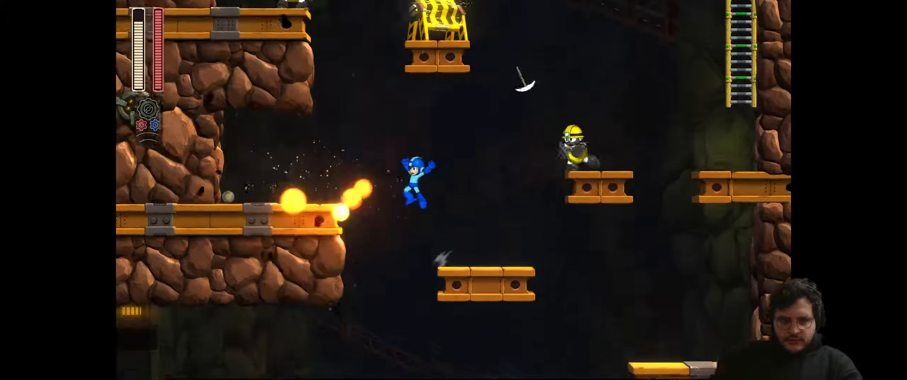
{"action": "key", "text": "x"}
{"action": "key", "text": "Left"}
{"action": "key", "text": "Left"}
{"action": "key", "text": "space"}
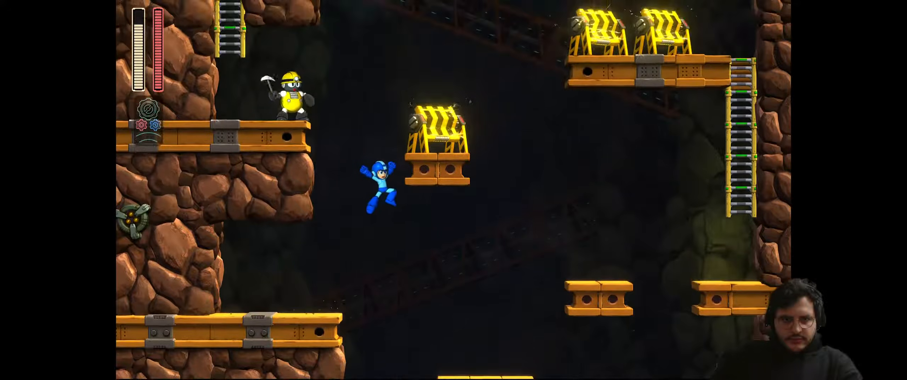
{"action": "key", "text": "space"}
{"action": "key", "text": "space"}
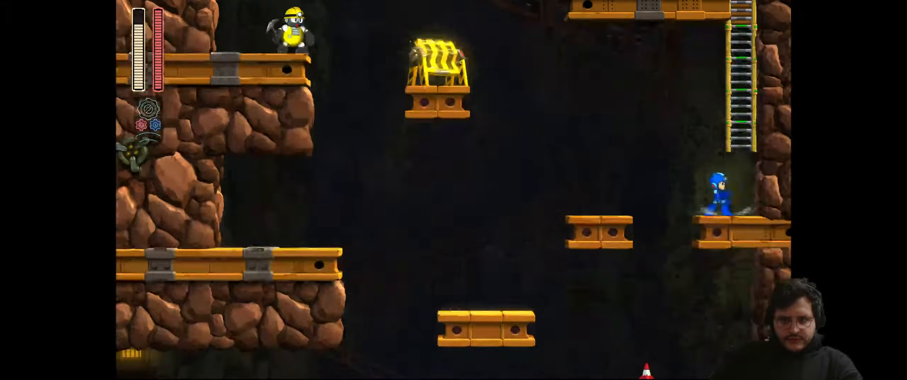
Shoot both yellow barricades and hit the miner with a charged shot from the ladder
{"action": "key", "text": "space"}
{"action": "key", "text": "Up"}
{"action": "key", "text": "Left"}
{"action": "key", "text": "x"}
{"action": "key", "text": "x"}
{"action": "key", "text": "Left"}
{"action": "key", "text": "x"}
{"action": "key", "text": "space"}
{"action": "key", "text": "Right"}
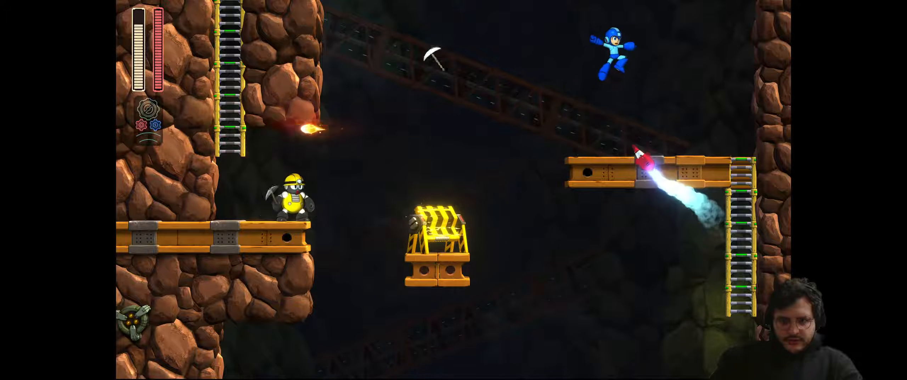
{"action": "key", "text": "Down"}
{"action": "key", "text": "x"}
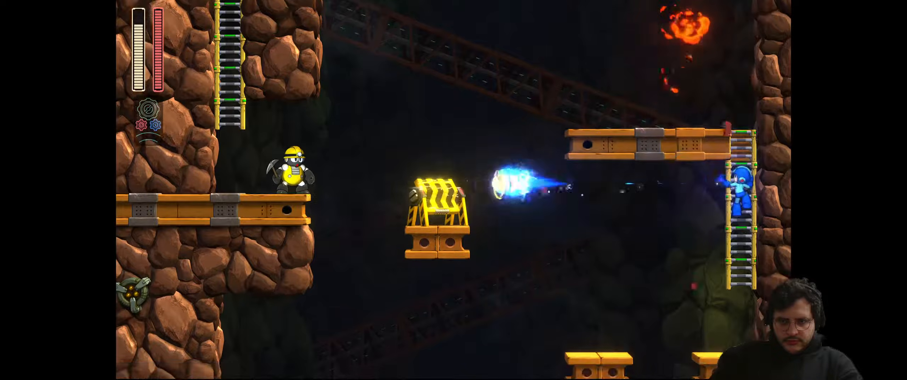
{"action": "key", "text": "x"}
{"action": "key", "text": "x"}
{"action": "key", "text": "x"}
{"action": "key", "text": "x"}
Cross from the upper-right platform via the middle block to the left ladder, firing a charged shot
{"action": "key", "text": "Up"}
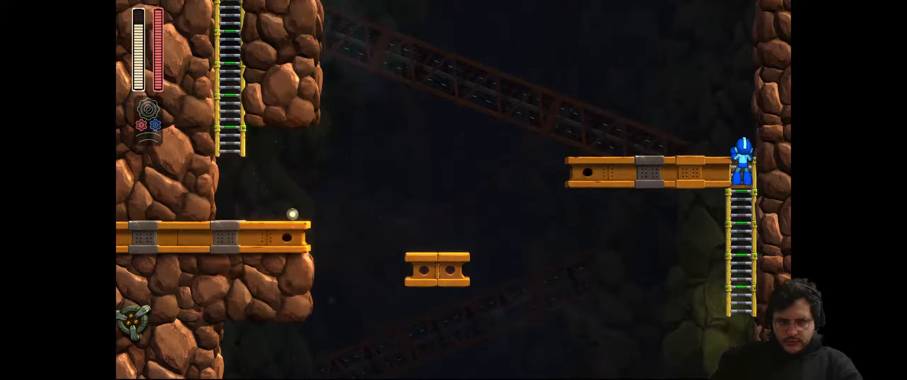
{"action": "key", "text": "Left"}
{"action": "key", "text": "space"}
{"action": "key", "text": "Right"}
{"action": "key", "text": "x"}
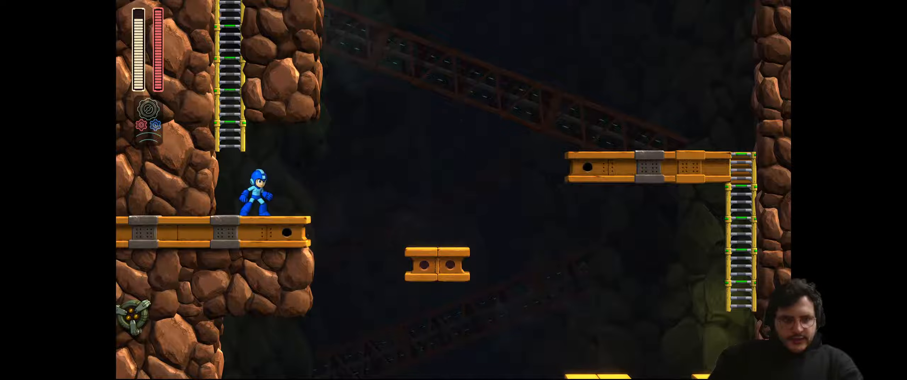
{"action": "key", "text": "Left"}
{"action": "key", "text": "space"}
{"action": "key", "text": "Up"}
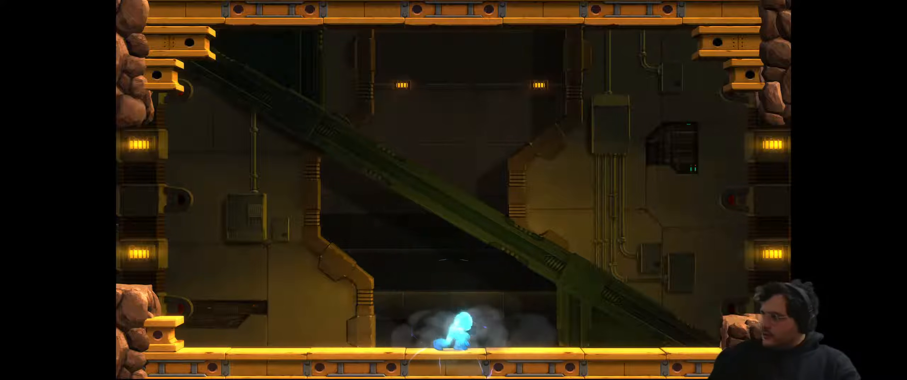
Run and jump across the crate room while firing charged buster shots
{"action": "key", "text": "x"}
{"action": "key", "text": "space"}
{"action": "key", "text": "Left"}
{"action": "key", "text": "space"}
{"action": "key", "text": "Right"}
{"action": "key", "text": "space"}
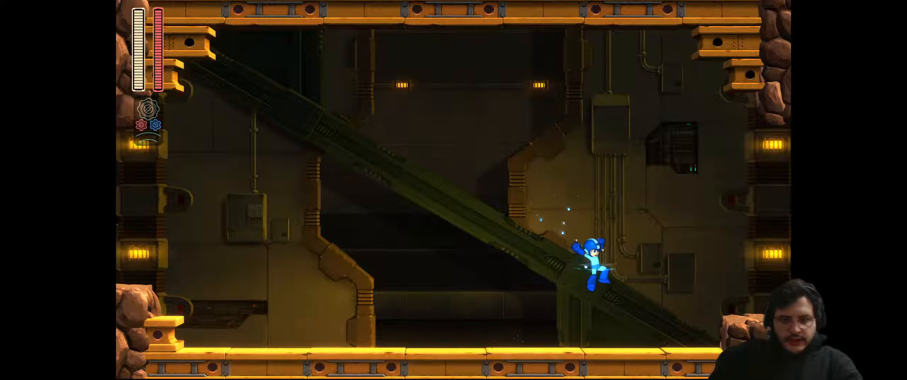
{"action": "key", "text": "space"}
{"action": "key", "text": "x"}
{"action": "key", "text": "space"}
{"action": "key", "text": "Left"}
{"action": "key", "text": "space"}
Move into the next room and shoot down the cone enemy with the buster
{"action": "key", "text": "space"}
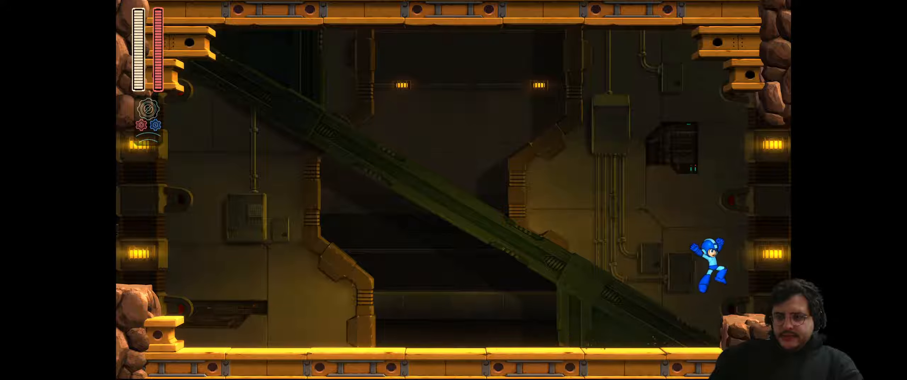
{"action": "key", "text": "x"}
{"action": "key", "text": "space"}
{"action": "key", "text": "x"}
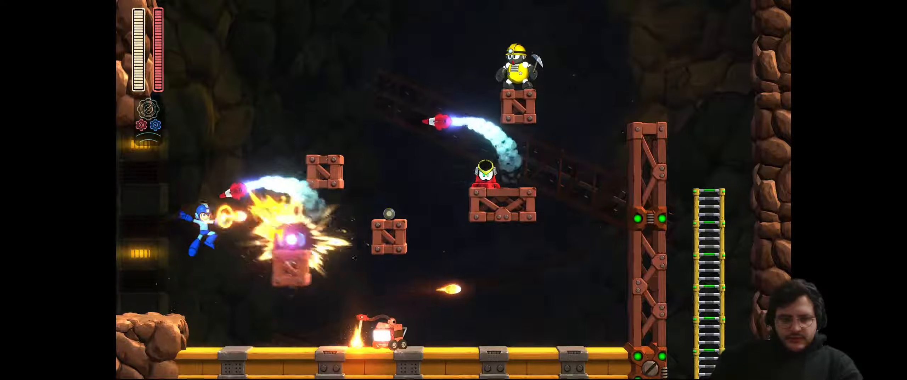
{"action": "key", "text": "Right"}
{"action": "key", "text": "x"}
Dodge the incoming missile, shooting at it while jumping back and forth
{"action": "key", "text": "x"}
{"action": "key", "text": "Right"}
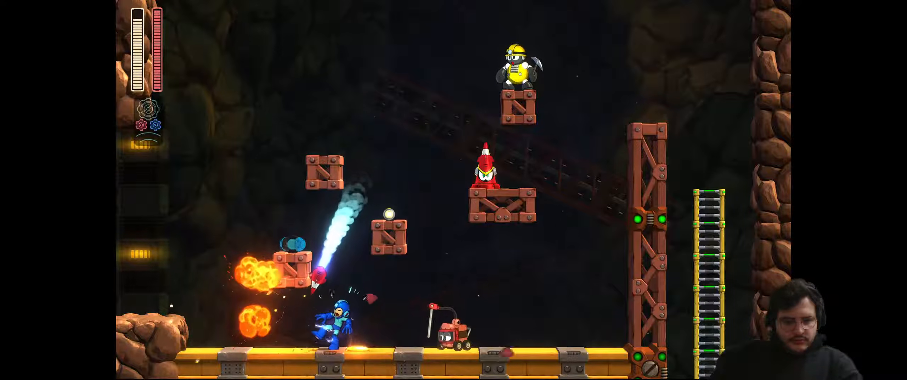
{"action": "key", "text": "Left"}
{"action": "key", "text": "space"}
{"action": "key", "text": "Right"}
{"action": "key", "text": "x"}
{"action": "key", "text": "space"}
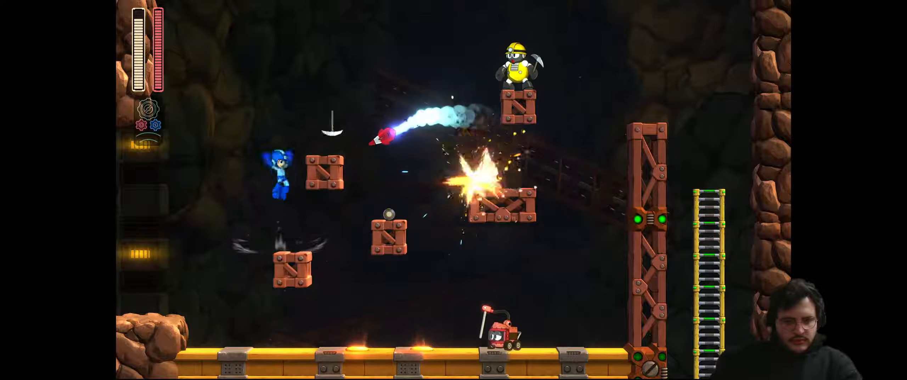
{"action": "key", "text": "Left"}
{"action": "key", "text": "space"}
Jump up the crates and destroy the miner enemy, landing on the wide platform
{"action": "key", "text": "x"}
{"action": "key", "text": "Right"}
{"action": "key", "text": "space"}
{"action": "key", "text": "space"}
{"action": "key", "text": "Right"}
{"action": "key", "text": "space"}
{"action": "key", "text": "x"}
{"action": "key", "text": "Right"}
{"action": "key", "text": "space"}
{"action": "key", "text": "x"}
{"action": "key", "text": "space"}
{"action": "key", "text": "x"}
{"action": "key", "text": "Left"}
{"action": "key", "text": "space"}
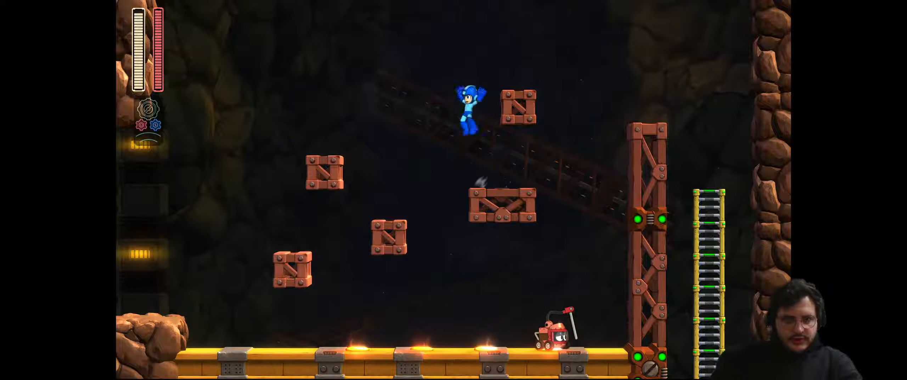
Climb down the right ladder and shoot away the barricades in the shaft below
{"action": "key", "text": "Right"}
{"action": "key", "text": "Down"}
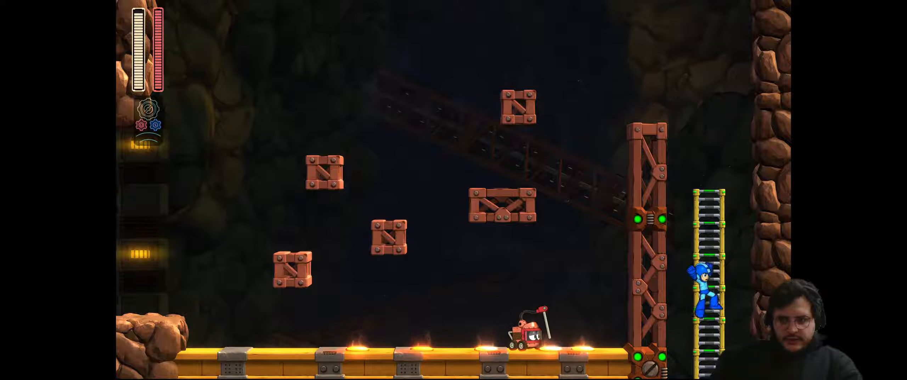
{"action": "key", "text": "space"}
{"action": "key", "text": "x"}
{"action": "key", "text": "x"}
{"action": "key", "text": "Left"}
{"action": "key", "text": "x"}
{"action": "key", "text": "x"}
{"action": "key", "text": "x"}
{"action": "key", "text": "x"}
{"action": "key", "text": "x"}
{"action": "key", "text": "x"}
{"action": "key", "text": "space"}
{"action": "key", "text": "Right"}
{"action": "key", "text": "x"}
{"action": "key", "text": "x"}
{"action": "key", "text": "x"}
{"action": "key", "text": "space"}
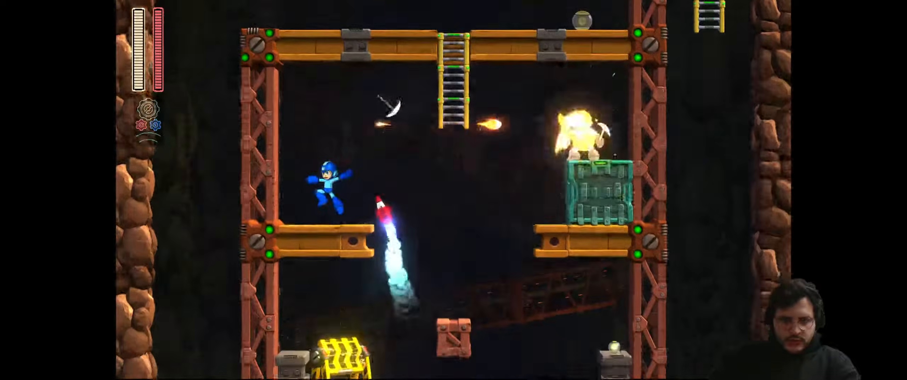
Climb the ladder, drop down the left shaft and dash along the middle girder firing right
{"action": "key", "text": "space"}
{"action": "key", "text": "Up"}
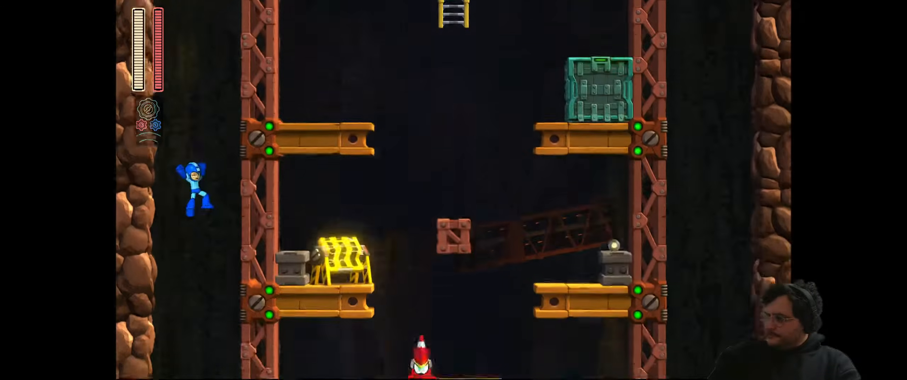
{"action": "key", "text": "Right"}
{"action": "key", "text": "Right"}
{"action": "key", "text": "x"}
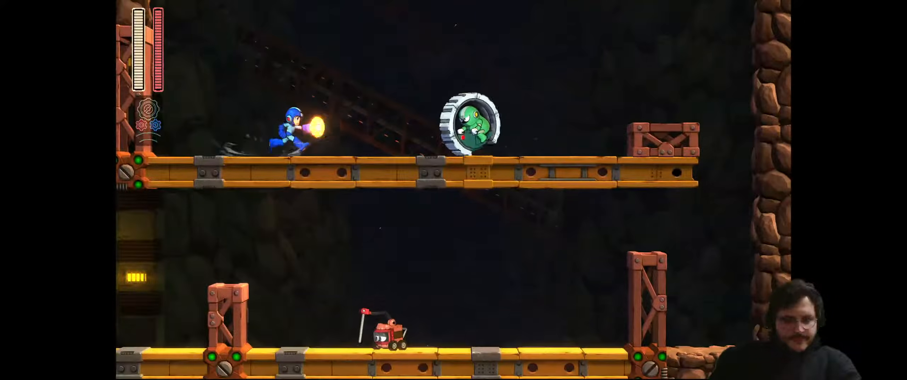
{"action": "key", "text": "Right"}
{"action": "key", "text": "x"}
{"action": "key", "text": "x"}
{"action": "key", "text": "space"}
Drop off the girder, destroy the lower robot with a charged shot, then jump left
{"action": "key", "text": "Left"}
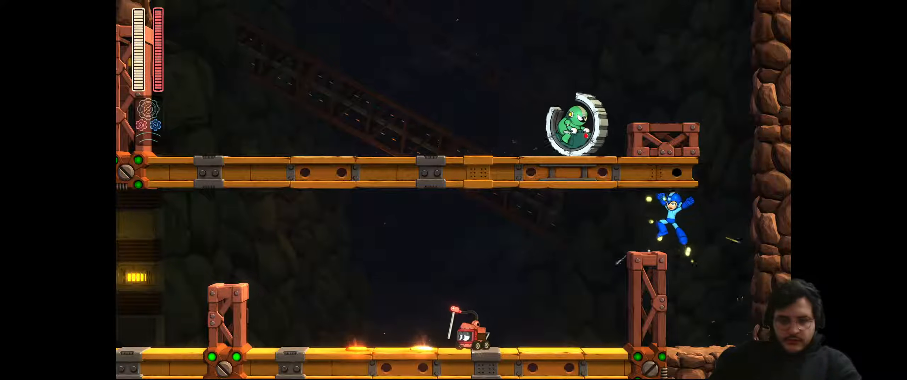
{"action": "key", "text": "x"}
{"action": "key", "text": "Left"}
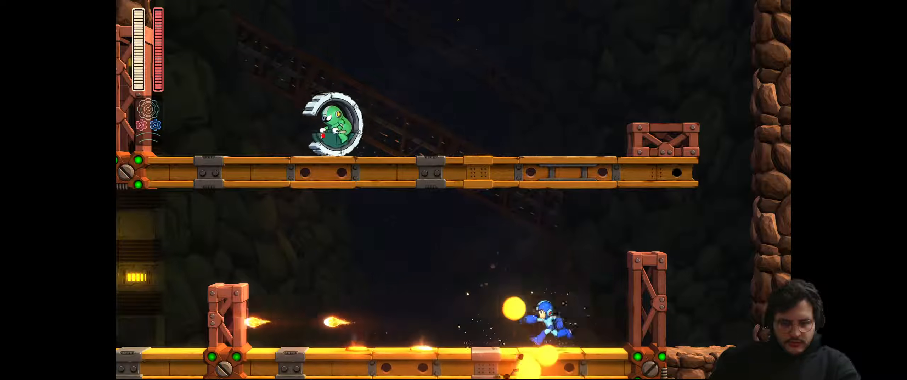
{"action": "key", "text": "space"}
{"action": "key", "text": "Left"}
{"action": "key", "text": "space"}
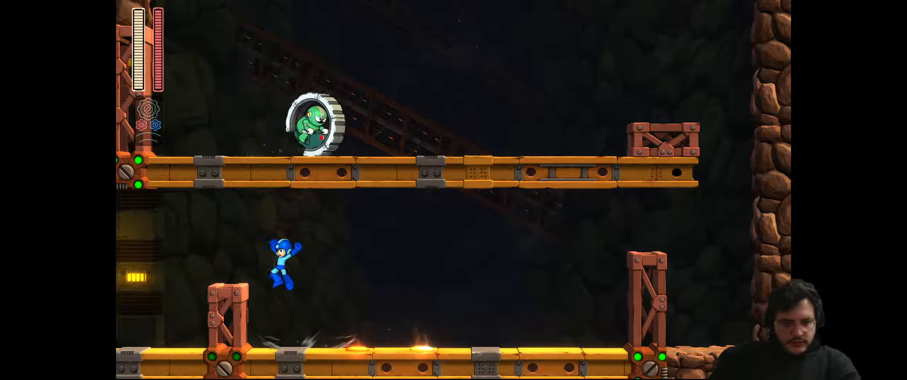
Run left toward the next room, firing a charged shot and landing on the platform
{"action": "key", "text": "Left"}
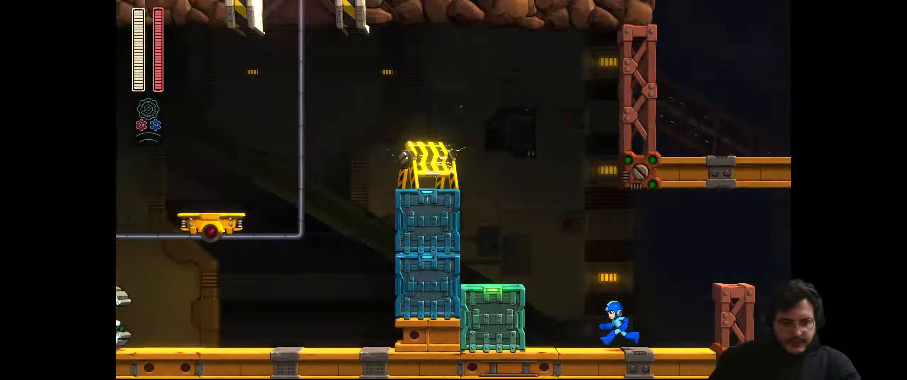
{"action": "key", "text": "space"}
{"action": "key", "text": "x"}
{"action": "key", "text": "Left"}
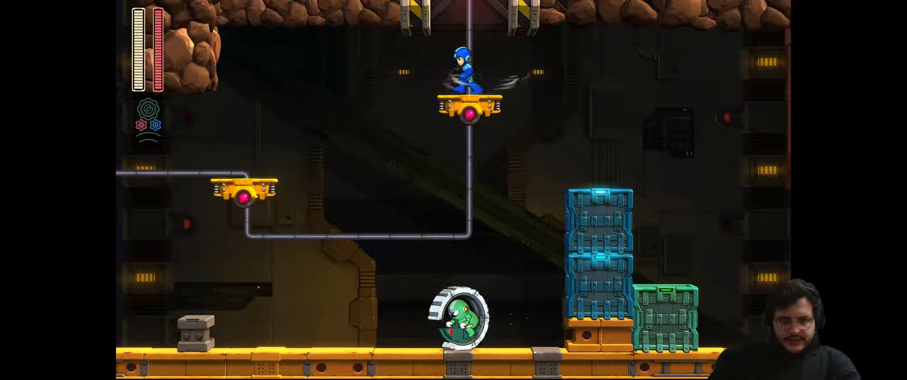
{"action": "key", "text": "Left"}
Jump over the wheel enemy and keep shooting left, ending on the floor block
{"action": "key", "text": "Left"}
{"action": "key", "text": "space"}
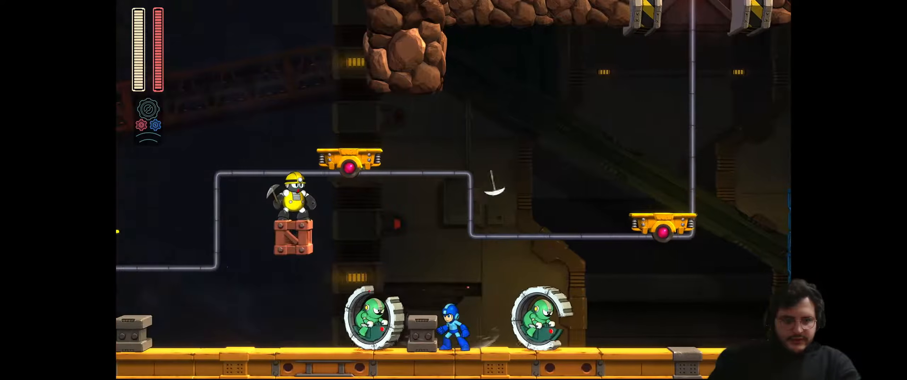
{"action": "key", "text": "Right"}
{"action": "key", "text": "Left"}
{"action": "key", "text": "x"}
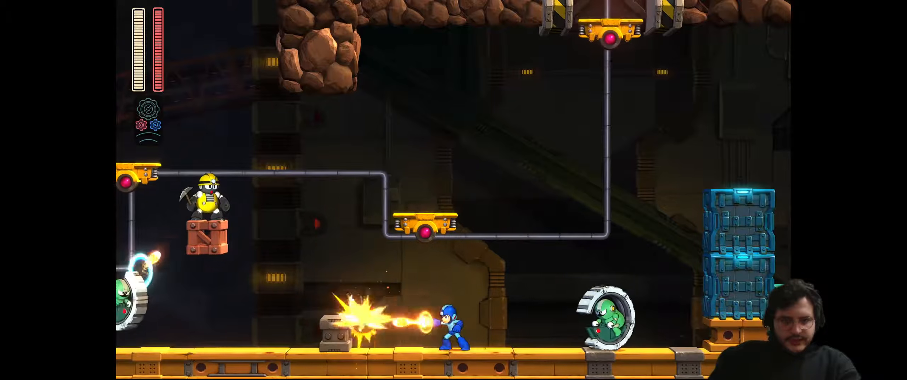
{"action": "key", "text": "Left"}
{"action": "key", "text": "space"}
{"action": "key", "text": "x"}
{"action": "key", "text": "Right"}
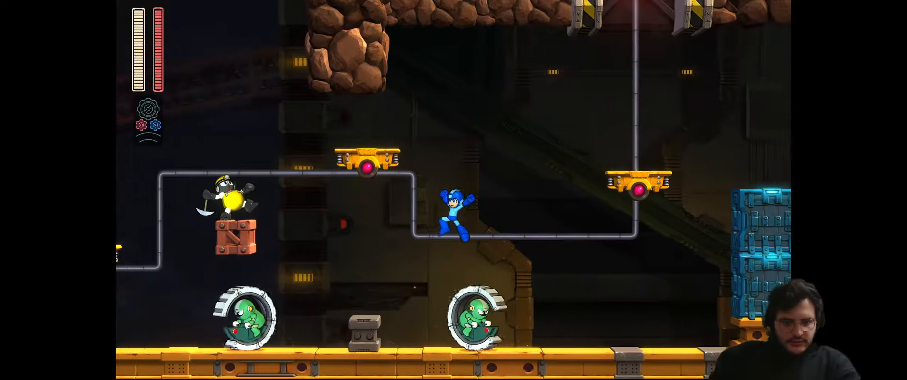
{"action": "key", "text": "Left"}
{"action": "key", "text": "Right"}
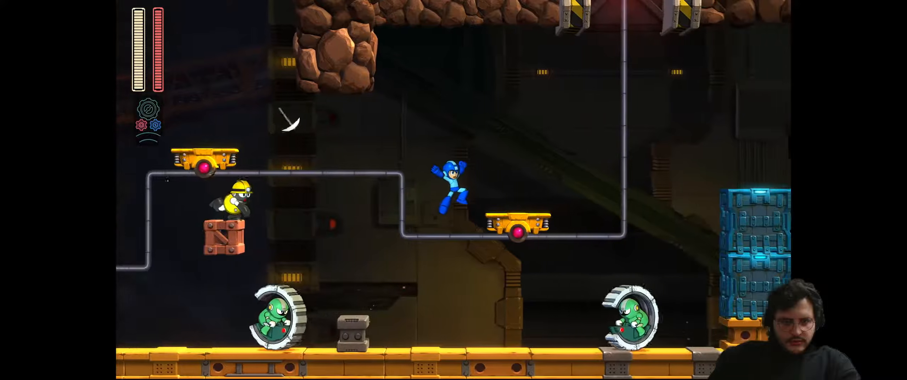
{"action": "key", "text": "Right"}
{"action": "key", "text": "Left"}
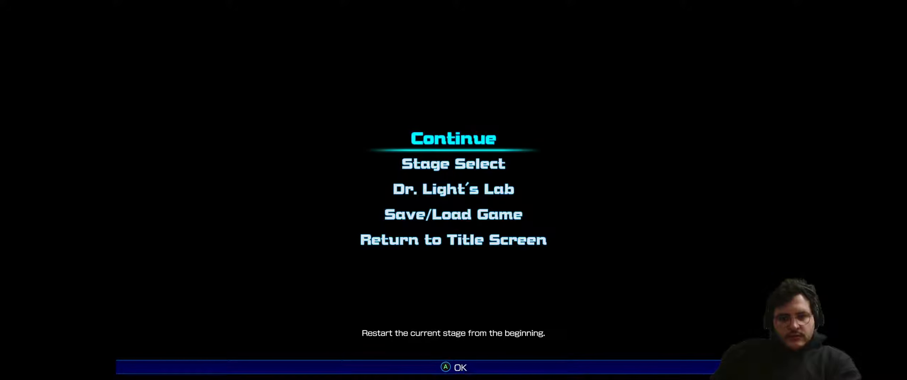
Choose Stage Select from the pause menu, then pick and launch Acid Man's stage
{"action": "key", "text": "Return"}
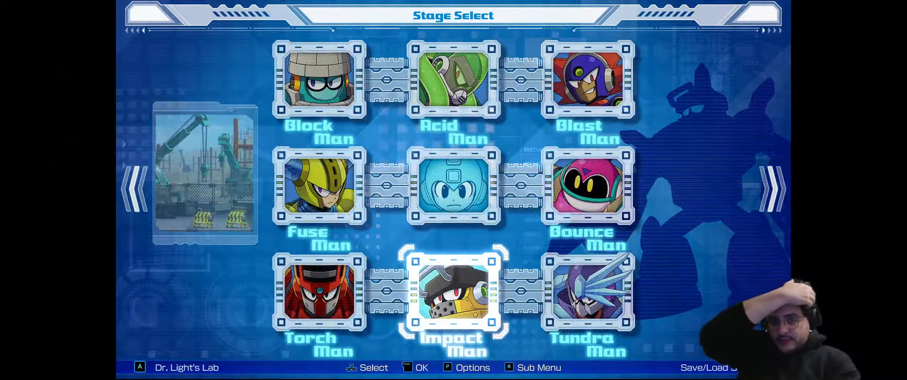
{"action": "key", "text": "Up"}
{"action": "key", "text": "Up"}
{"action": "key", "text": "Return"}
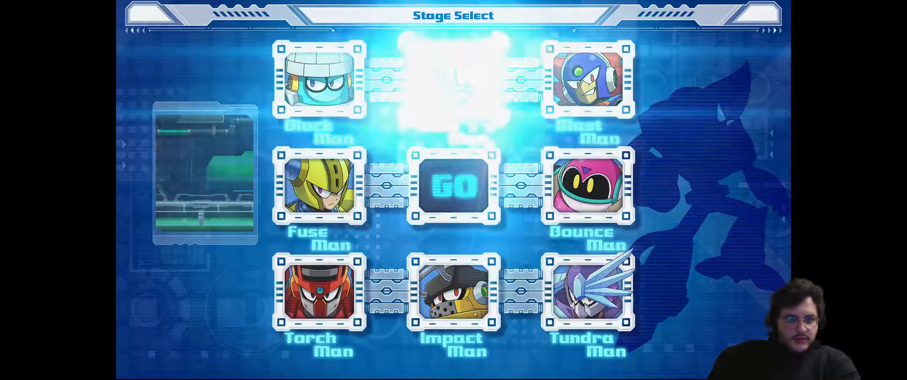
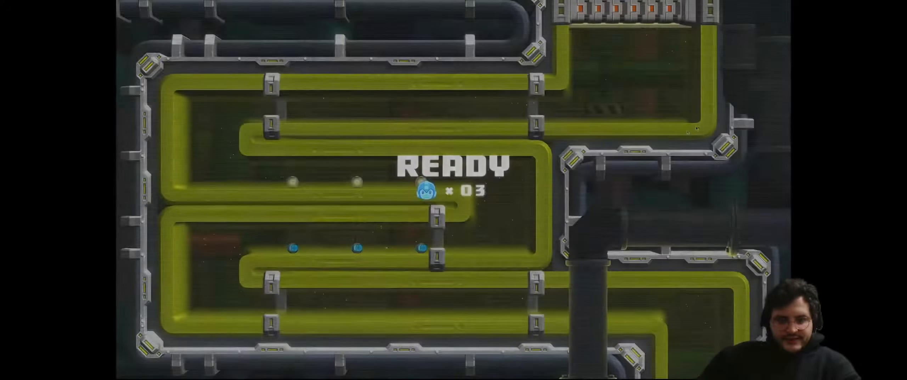
Close Mega Man 11 with Alt+F4 to get back to the Steam library
{"action": "key", "text": "alt+F4"}
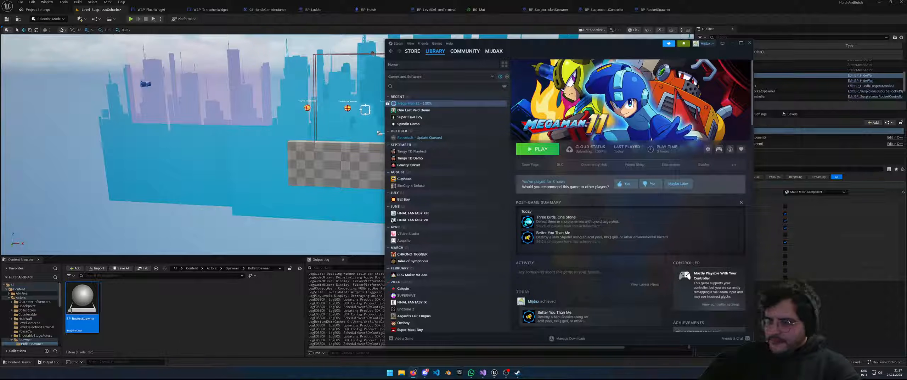
Inspect the checkered wall, skyline plane and player start, and clear the Details filter
{"action": "right_click_drag", "start_coordinate": [303, 199], "coordinate": [338, 201]}
{"action": "left_click", "coordinate": [194, 192]}
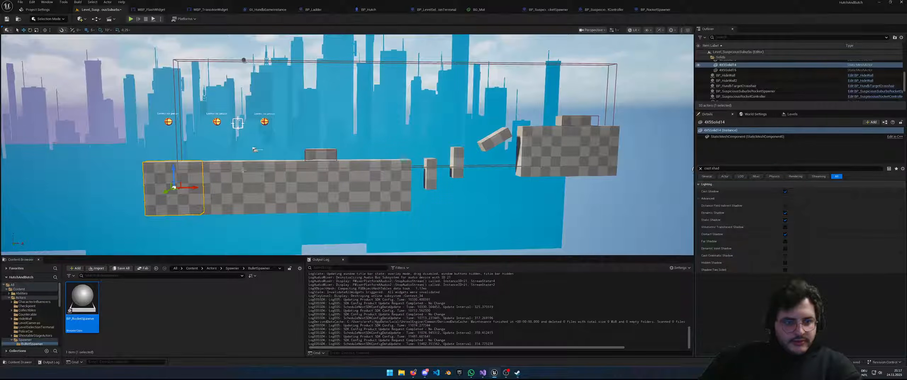
{"action": "left_click", "coordinate": [254, 154]}
{"action": "left_click", "coordinate": [254, 150]}
{"action": "right_click_drag", "start_coordinate": [255, 150], "coordinate": [292, 150]}
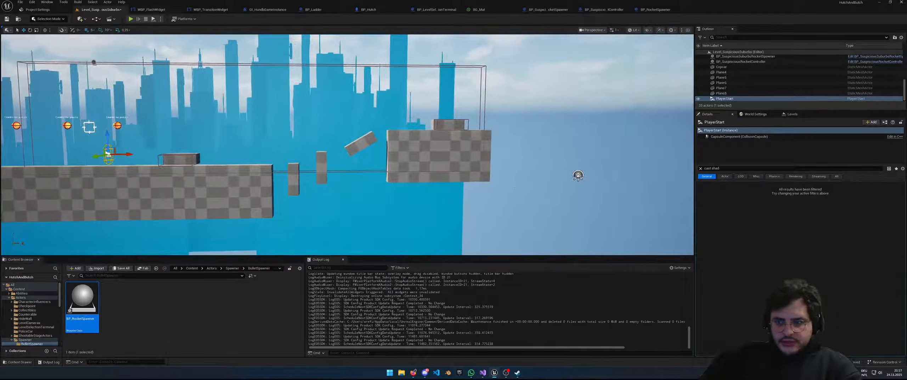
{"action": "left_click", "coordinate": [701, 169]}
{"action": "mouse_move", "coordinate": [300, 173]}
{"action": "right_mouse_down"}
{"action": "mouse_move", "coordinate": [273, 168]}
{"action": "mouse_move", "coordinate": [300, 174]}
{"action": "right_mouse_up"}
{"action": "key", "text": "s"}
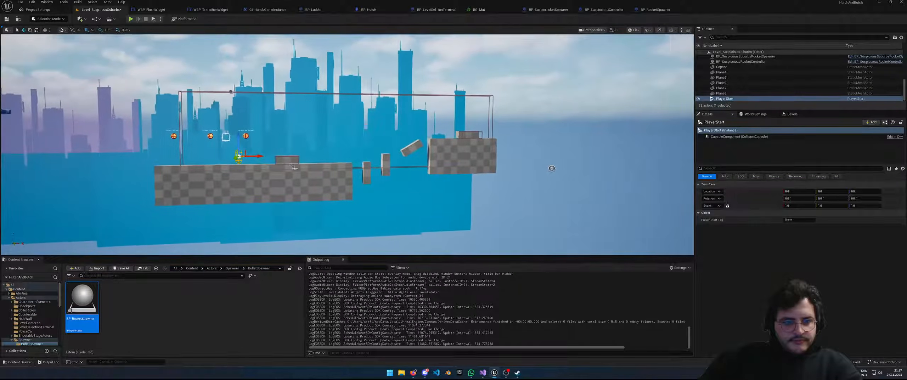
Delete the small hide-wall box sitting on top of the right-hand block
{"action": "left_click", "coordinate": [287, 160]}
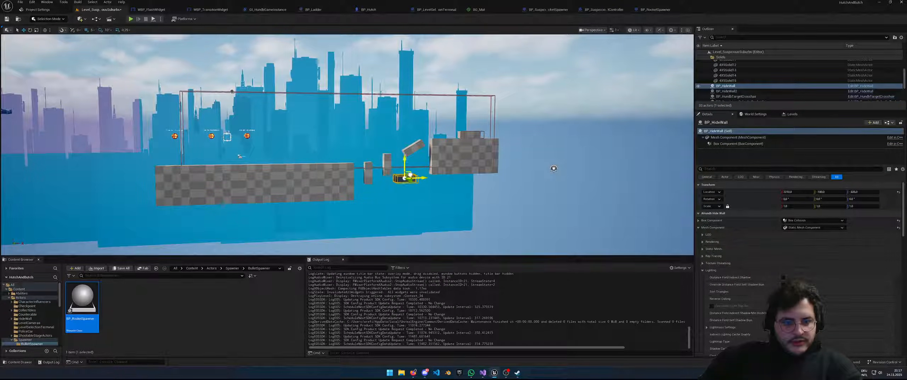
{"action": "left_click", "coordinate": [468, 136]}
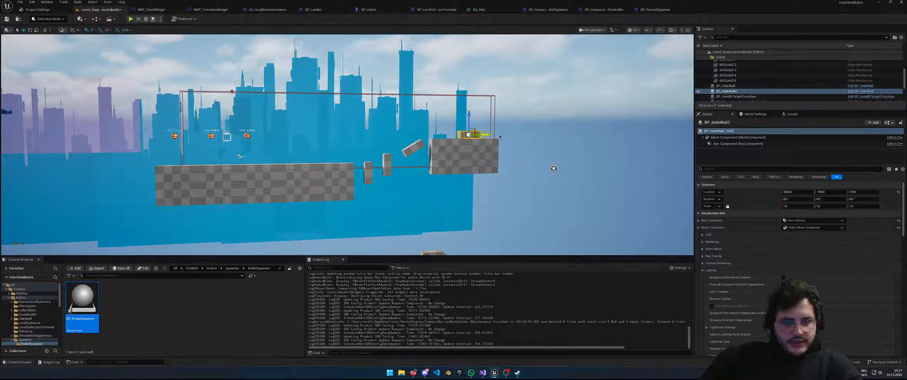
{"action": "key", "text": "Delete"}
Select the two small pillars, the tilted block and the right-hand checkered platform
{"action": "right_click_drag", "start_coordinate": [547, 123], "coordinate": [528, 125]}
{"action": "right_click_drag", "start_coordinate": [489, 190], "coordinate": [497, 199]}
{"action": "left_click", "coordinate": [344, 145]}
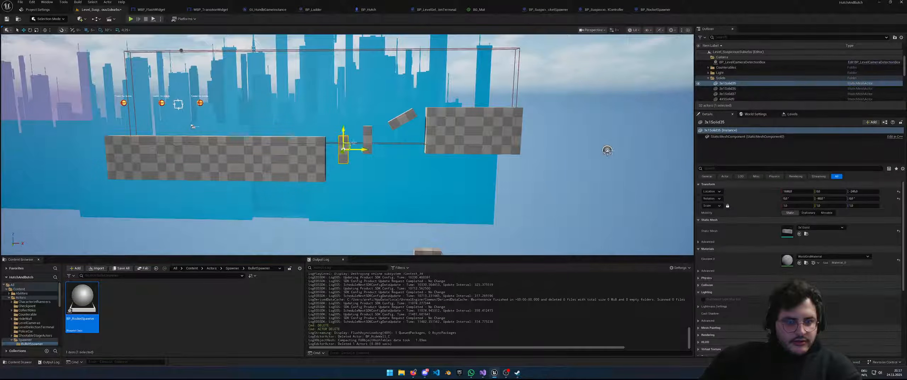
{"action": "left_click", "coordinate": [368, 137]}
{"action": "left_click", "coordinate": [405, 120]}
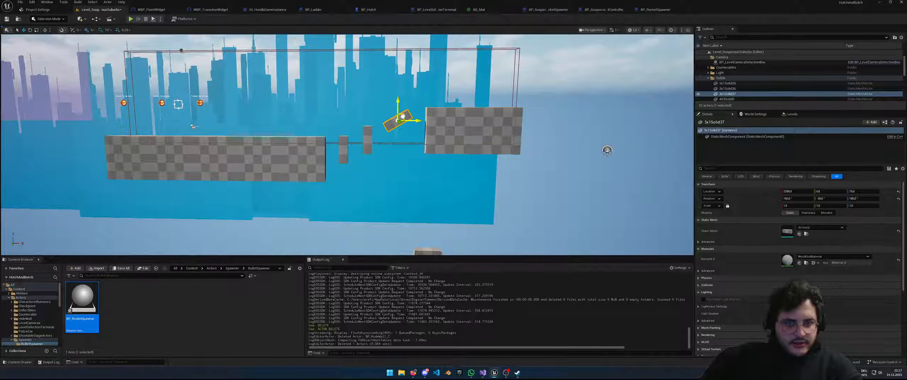
{"action": "left_click", "coordinate": [460, 123]}
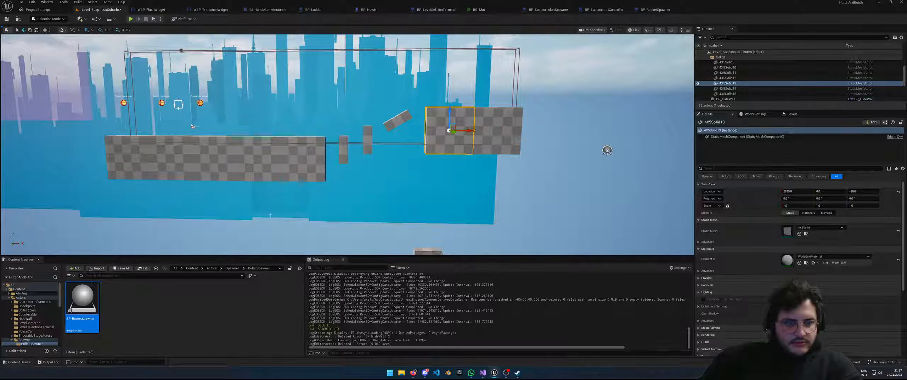
Browse the Content Browser to Levels > _GENERATED > arefi
{"action": "left_click", "coordinate": [191, 268]}
{"action": "scroll", "coordinate": [227, 312], "scroll_direction": "down", "scroll_amount": 2}
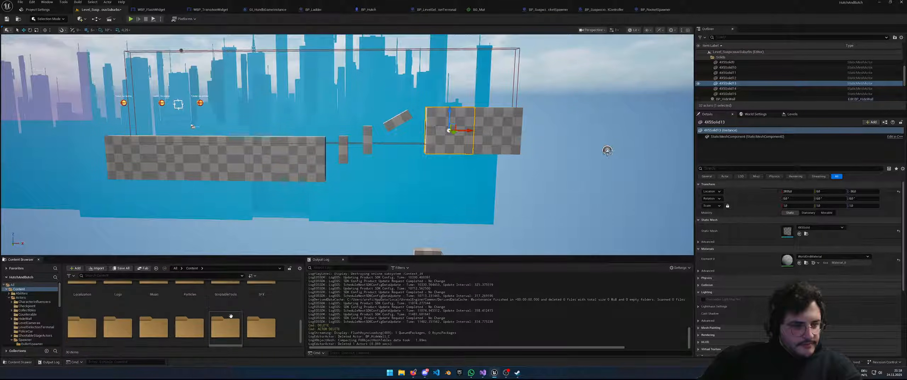
{"action": "scroll", "coordinate": [213, 319], "scroll_direction": "down", "scroll_amount": 2}
{"action": "scroll", "coordinate": [93, 328], "scroll_direction": "up", "scroll_amount": 2}
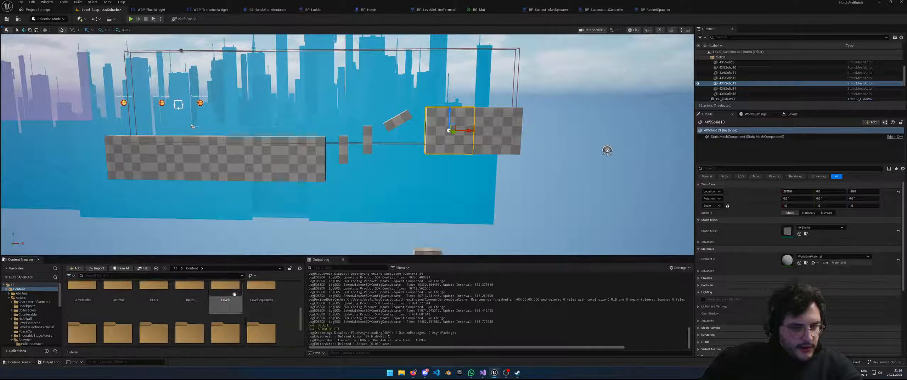
{"action": "double_click", "coordinate": [225, 296]}
{"action": "scroll", "coordinate": [162, 327], "scroll_direction": "up", "scroll_amount": 1}
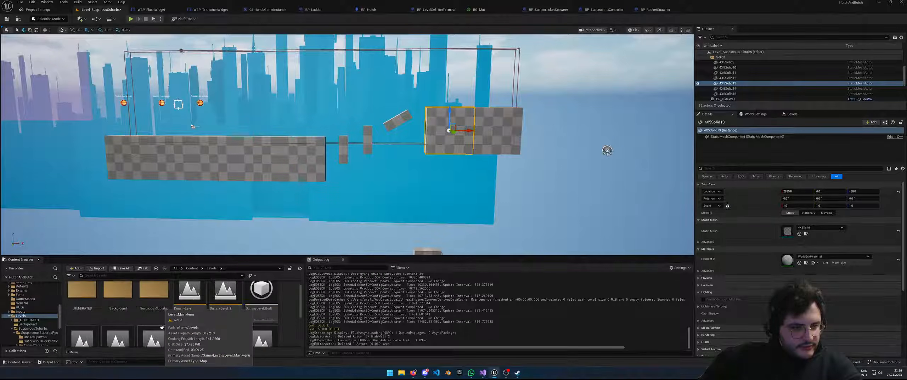
{"action": "double_click", "coordinate": [86, 300]}
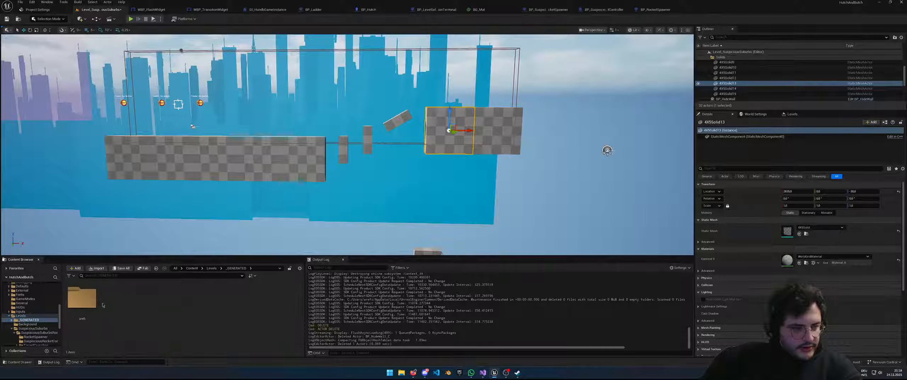
{"action": "double_click", "coordinate": [84, 298]}
{"action": "scroll", "coordinate": [170, 305], "scroll_direction": "down", "scroll_amount": 1}
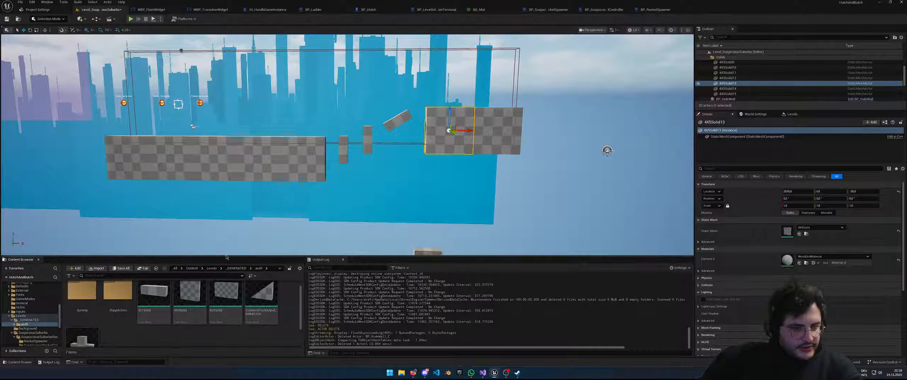
{"action": "left_click_drag", "start_coordinate": [227, 251], "coordinate": [227, 155]}
Drop the TSolid mesh into the level, reset its location and shift it 675 along X
{"action": "left_click_drag", "start_coordinate": [83, 252], "coordinate": [274, 80]}
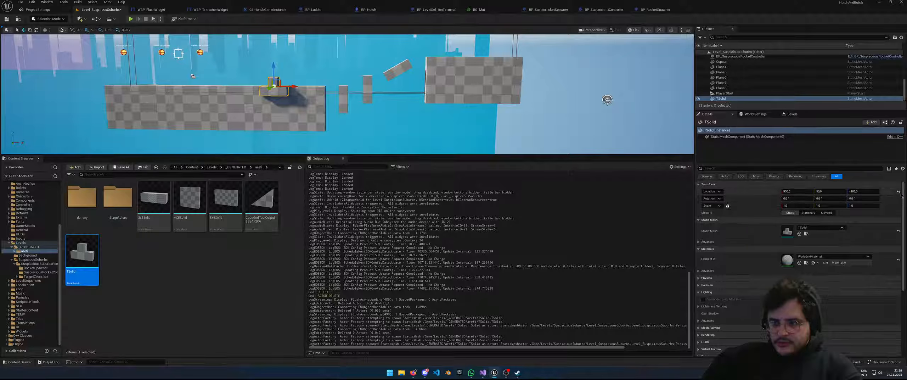
{"action": "left_click", "coordinate": [899, 192]}
{"action": "left_click_drag", "start_coordinate": [213, 77], "coordinate": [271, 77]}
{"action": "key", "text": "w"}
{"action": "right_click_drag", "start_coordinate": [275, 95], "coordinate": [340, 120]}
{"action": "key", "text": "a"}
{"action": "key", "text": "w"}
{"action": "key", "text": "s"}
Move TSolid to X 1125, snap it down onto the wall, then to X 1385
{"action": "left_click_drag", "start_coordinate": [303, 127], "coordinate": [361, 130]}
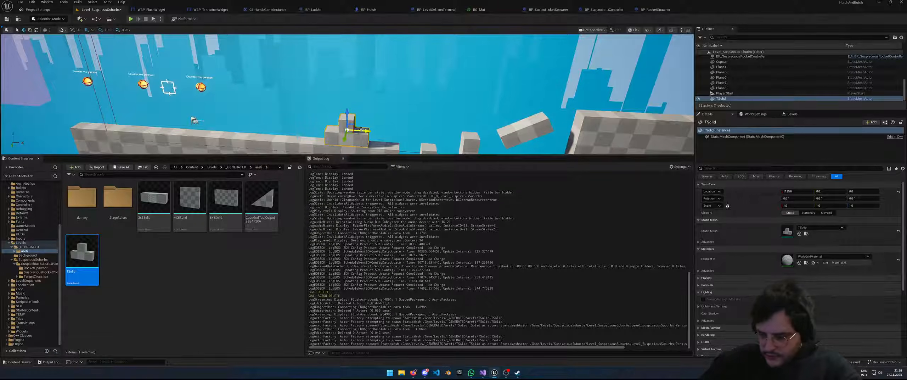
{"action": "right_click_drag", "start_coordinate": [361, 130], "coordinate": [361, 129]}
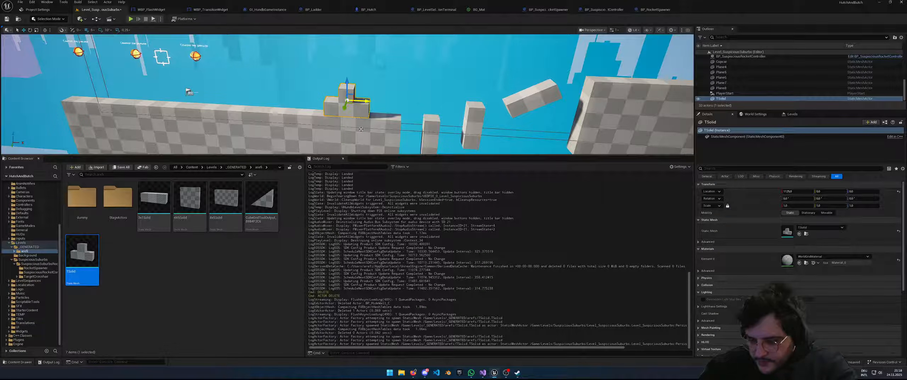
{"action": "key", "text": "End"}
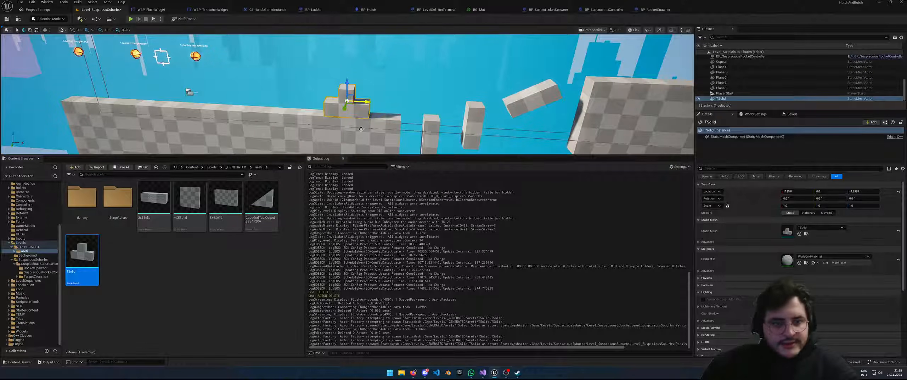
{"action": "left_click_drag", "start_coordinate": [364, 100], "coordinate": [330, 105]}
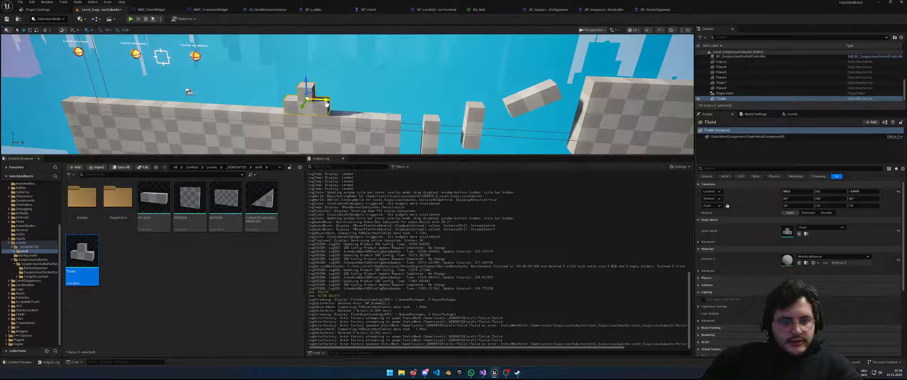
Place the 4X5Solid mesh, reset its location and raise it 250 units
{"action": "left_click", "coordinate": [190, 296]}
{"action": "right_click", "coordinate": [229, 231]}
{"action": "right_click", "coordinate": [220, 228]}
{"action": "right_click_drag", "start_coordinate": [219, 225], "coordinate": [198, 211]}
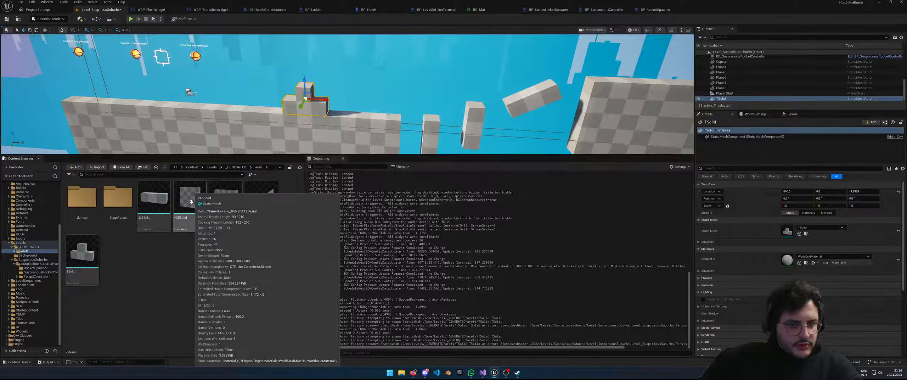
{"action": "left_click_drag", "start_coordinate": [209, 225], "coordinate": [366, 120]}
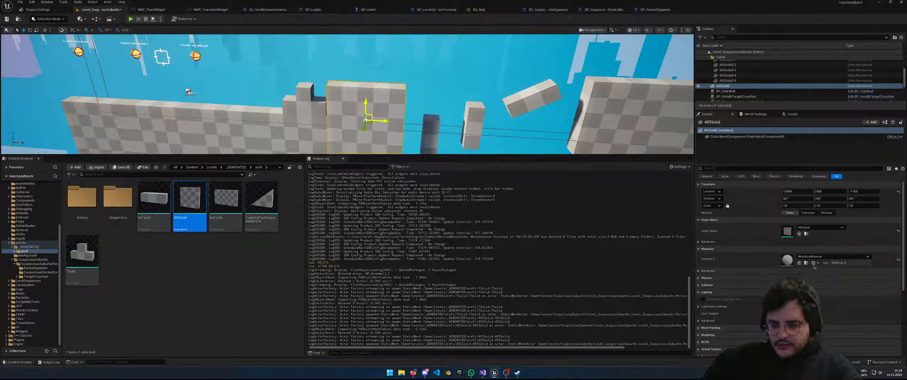
{"action": "left_click", "coordinate": [898, 192]}
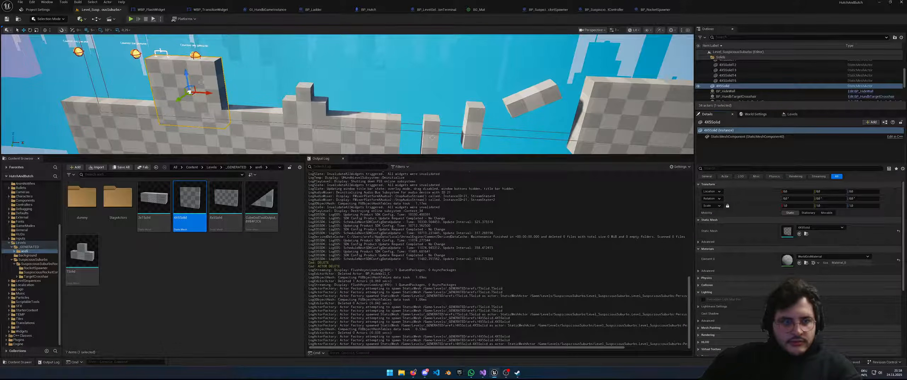
{"action": "left_click_drag", "start_coordinate": [194, 88], "coordinate": [214, 86]}
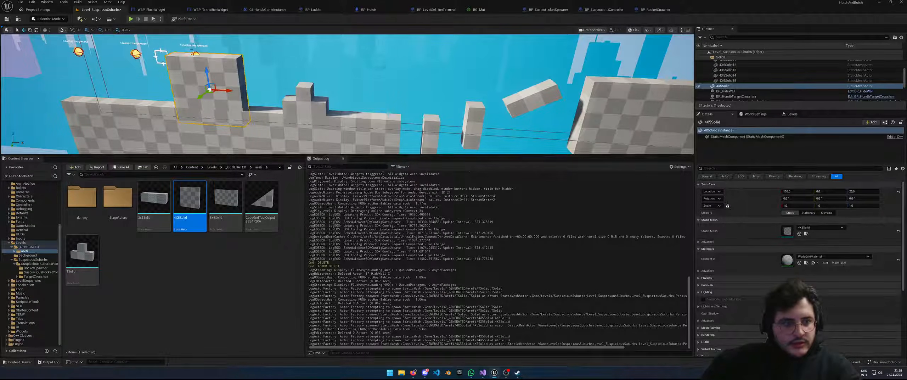
{"action": "left_click_drag", "start_coordinate": [205, 72], "coordinate": [215, 34]}
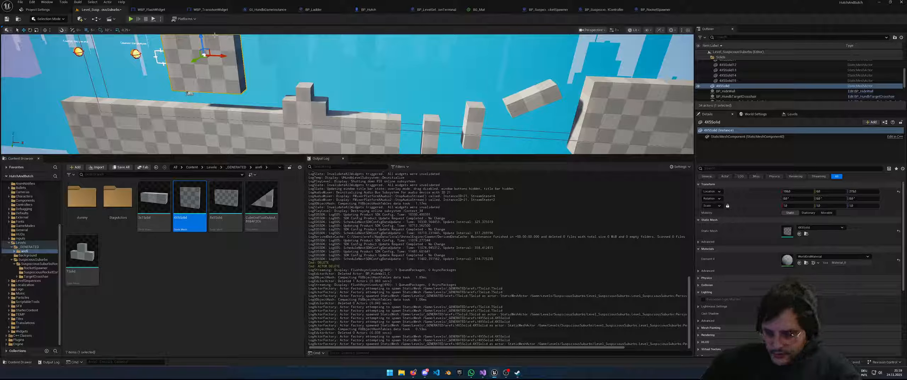
Snap 4X5Solid onto the wall, slide it beside the wall, then delete it
{"action": "key", "text": "End"}
{"action": "left_click_drag", "start_coordinate": [227, 75], "coordinate": [652, 119]}
{"action": "scroll", "coordinate": [652, 119], "scroll_direction": "down", "scroll_amount": 4}
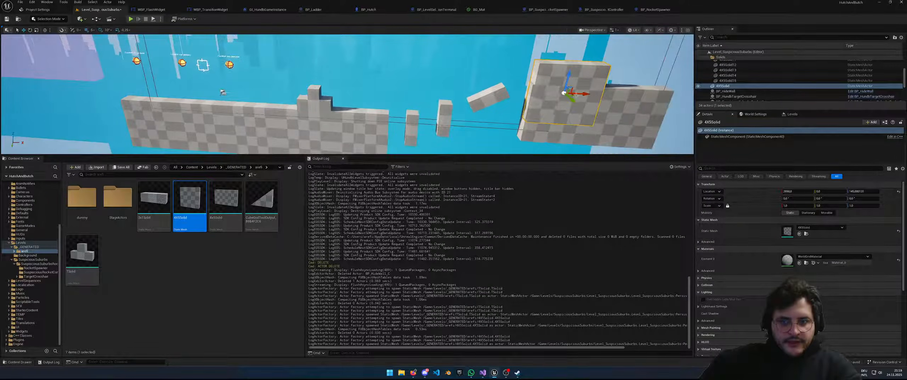
{"action": "left_click_drag", "start_coordinate": [570, 92], "coordinate": [377, 86]}
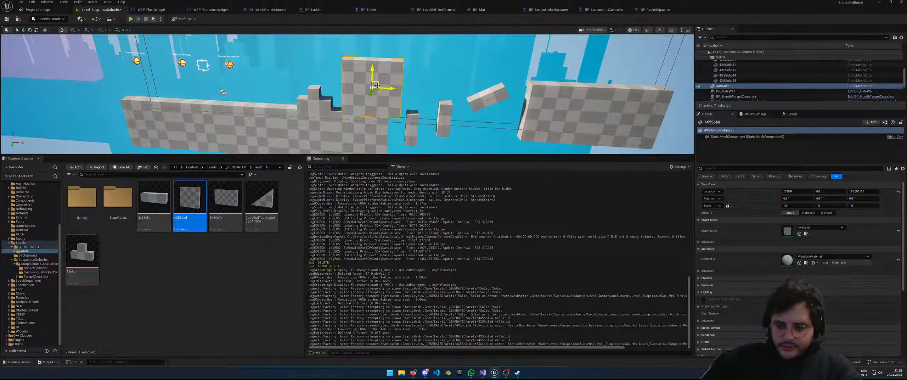
{"action": "key", "text": "Delete"}
{"action": "left_click", "coordinate": [178, 269]}
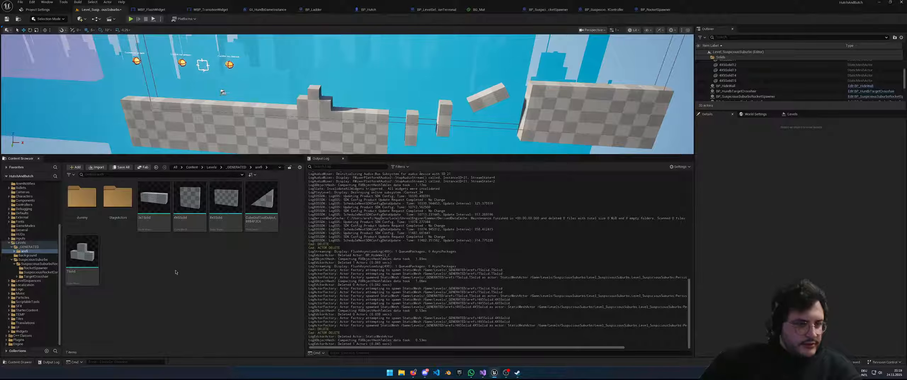
Step into StageActors and back up to arefi, then pick Modeling from the editor modes list
{"action": "left_click", "coordinate": [47, 18]}
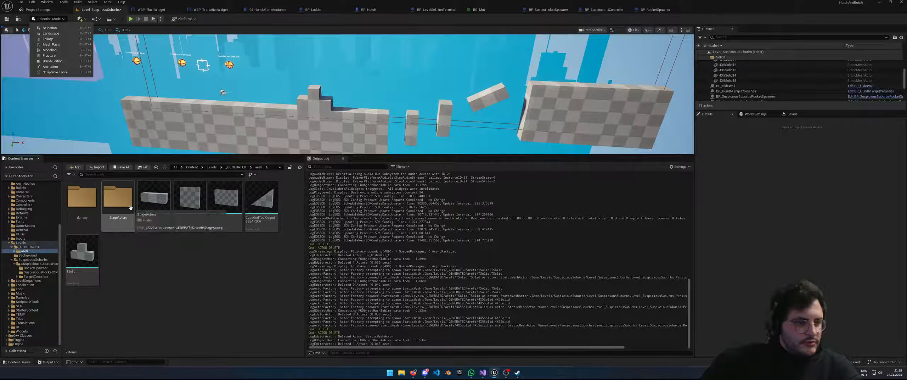
{"action": "double_click", "coordinate": [116, 199]}
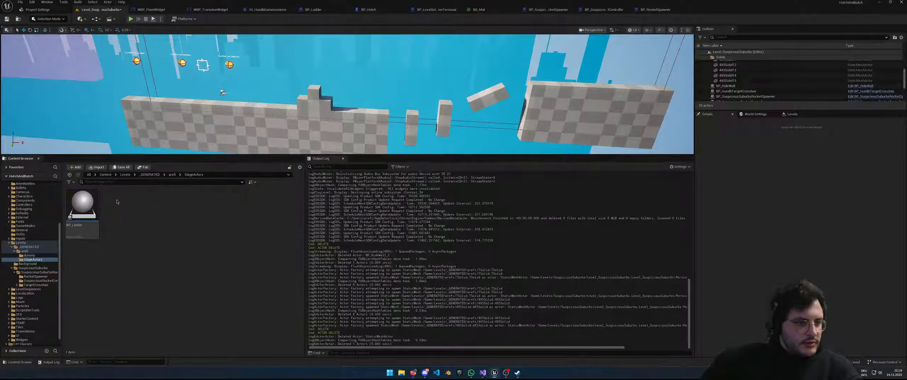
{"action": "left_click", "coordinate": [172, 175]}
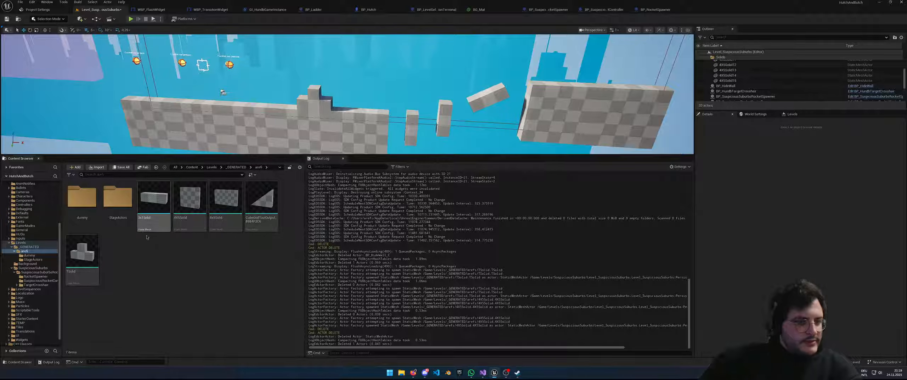
{"action": "left_click", "coordinate": [47, 19]}
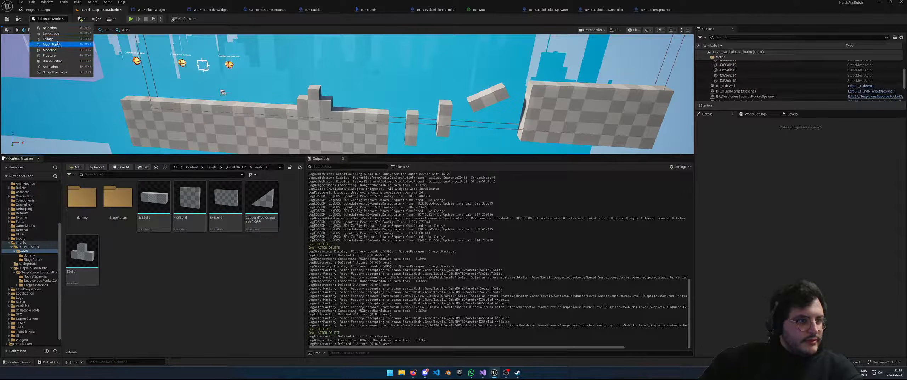
{"action": "left_click", "coordinate": [50, 50]}
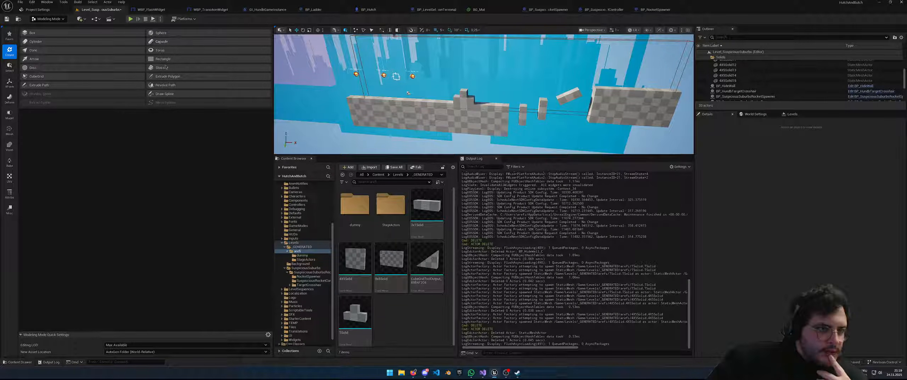
Start the CubeGrid tool, fly to the checkered wall and extrude a block with E
{"action": "left_click", "coordinate": [37, 76]}
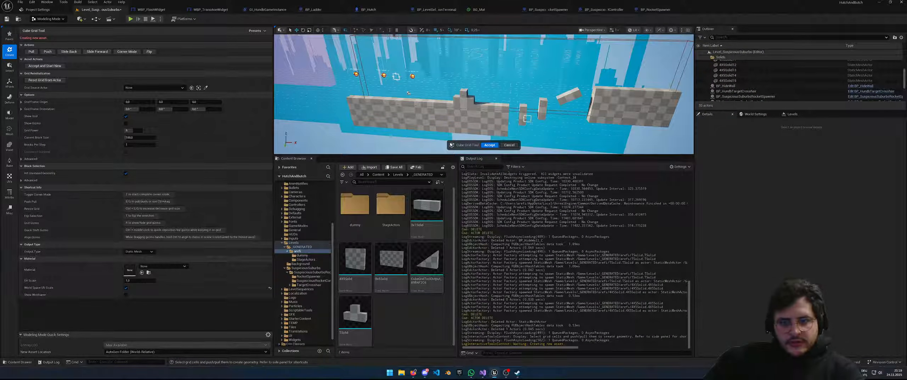
{"action": "scroll", "coordinate": [504, 135], "scroll_direction": "up", "scroll_amount": 3}
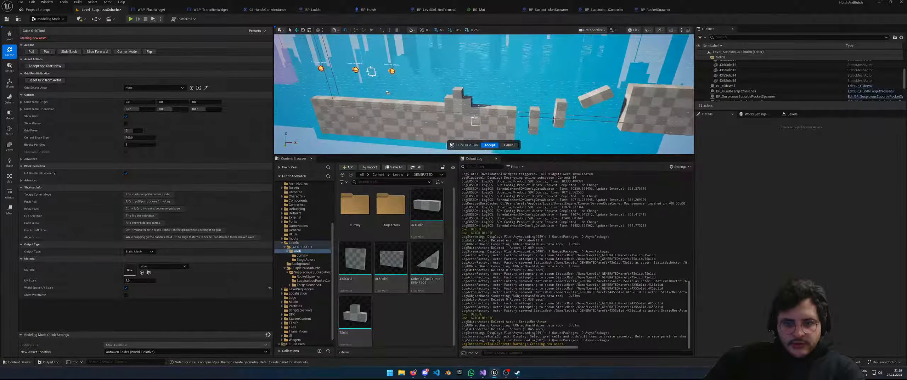
{"action": "key", "text": "w"}
{"action": "right_click_drag", "start_coordinate": [467, 113], "coordinate": [479, 93]}
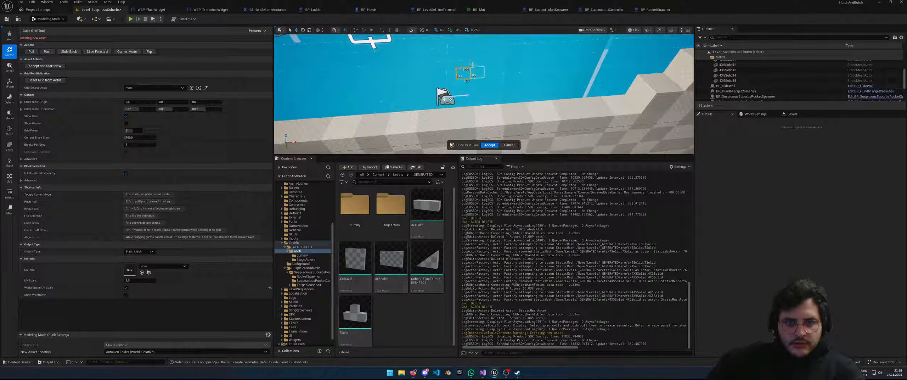
{"action": "right_click_drag", "start_coordinate": [459, 65], "coordinate": [482, 71]}
{"action": "right_click_drag", "start_coordinate": [542, 97], "coordinate": [569, 99]}
{"action": "key", "text": "e"}
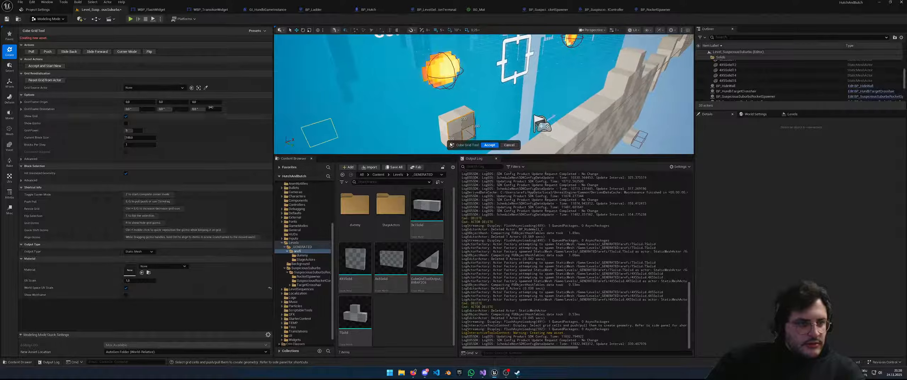
Expand the grid frame values and set the grid's X rotation back to 0°
{"action": "left_click", "coordinate": [21, 101]}
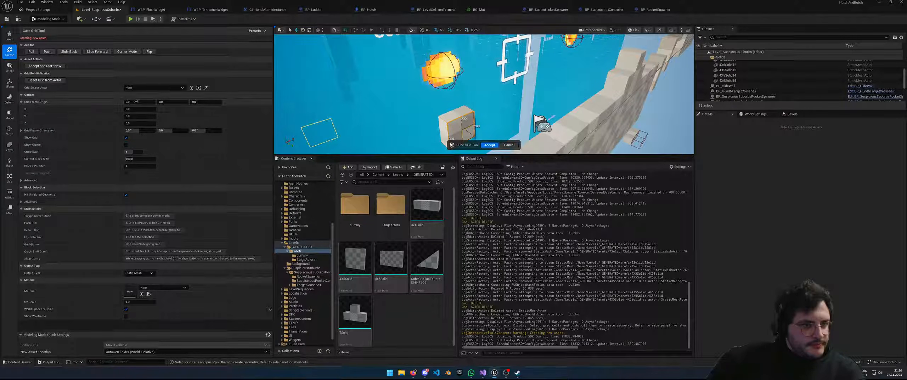
{"action": "left_click_drag", "start_coordinate": [140, 131], "coordinate": [139, 131]}
{"action": "left_click", "coordinate": [154, 129]}
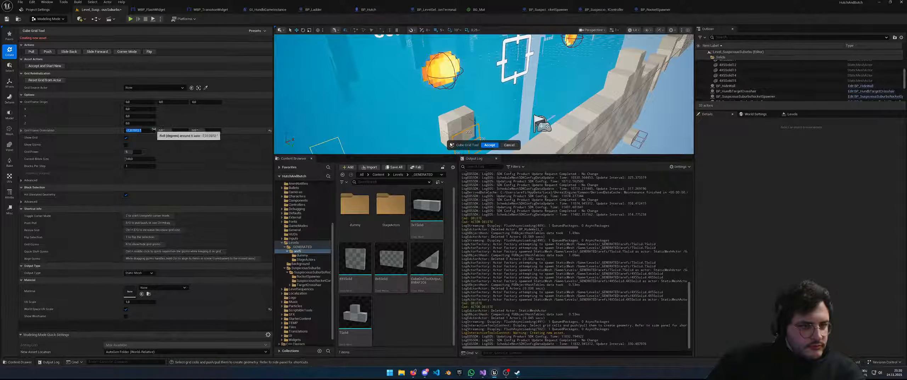
{"action": "type", "text": "0"}
{"action": "key", "text": "Return"}
{"action": "right_click_drag", "start_coordinate": [394, 116], "coordinate": [395, 116]}
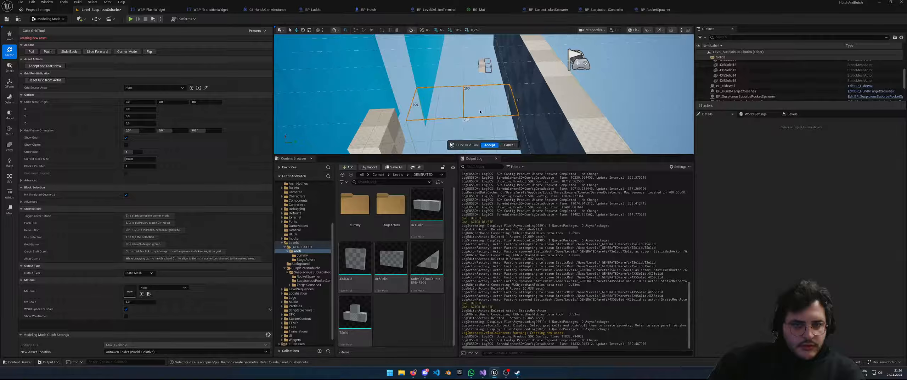
{"action": "scroll", "coordinate": [480, 112], "scroll_direction": "down", "scroll_amount": 3}
Pick a single 100x100 grid cell and leave Grid Source Actor as None
{"action": "left_click", "coordinate": [554, 96]}
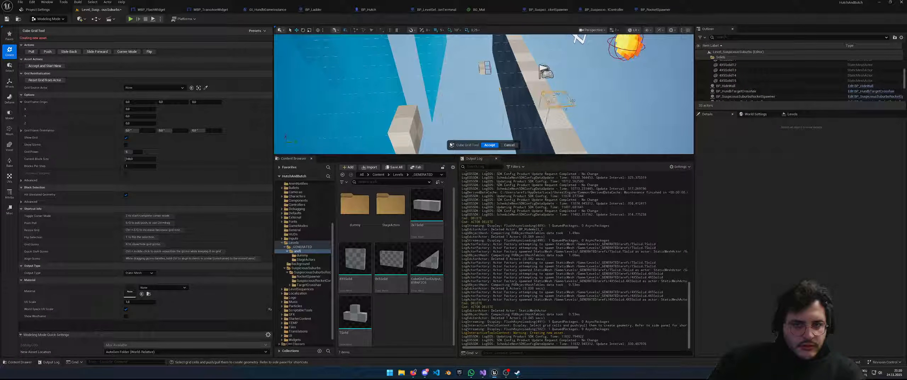
{"action": "right_click_drag", "start_coordinate": [545, 84], "coordinate": [546, 84]}
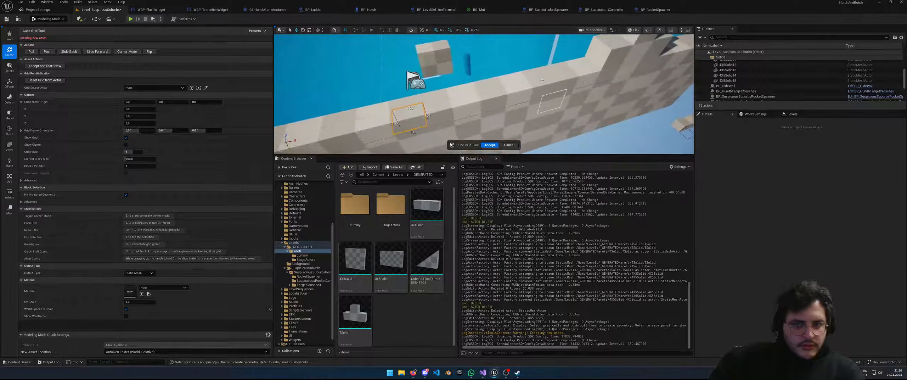
{"action": "right_click_drag", "start_coordinate": [432, 72], "coordinate": [433, 72]}
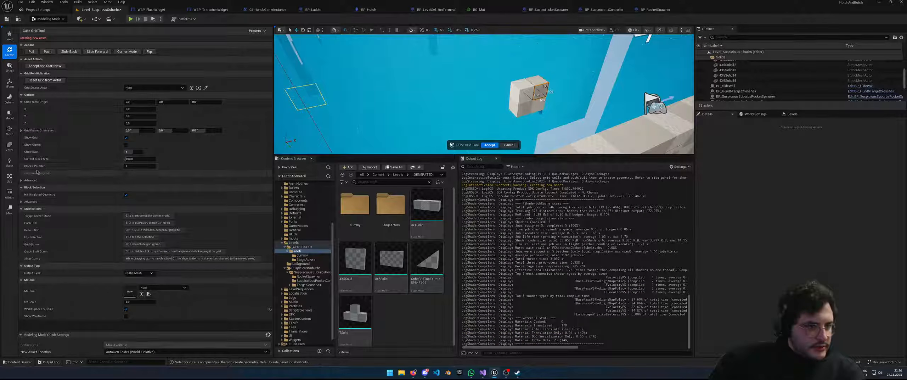
{"action": "left_click", "coordinate": [144, 87]}
{"action": "left_click", "coordinate": [144, 88]}
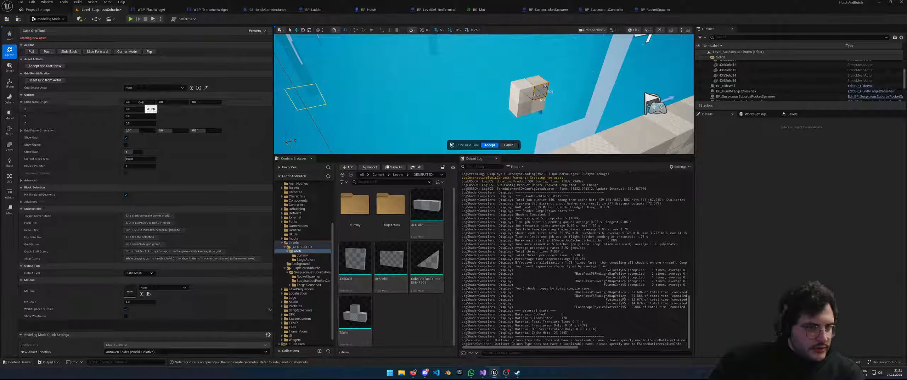
Offset the Grid Frame Origin X and Z values to 0.5
{"action": "type", "text": "0.5"}
{"action": "key", "text": "Return"}
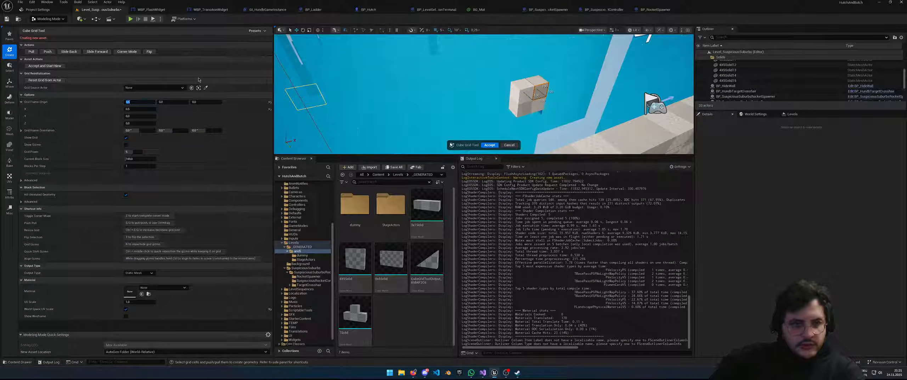
{"action": "left_click", "coordinate": [178, 102]}
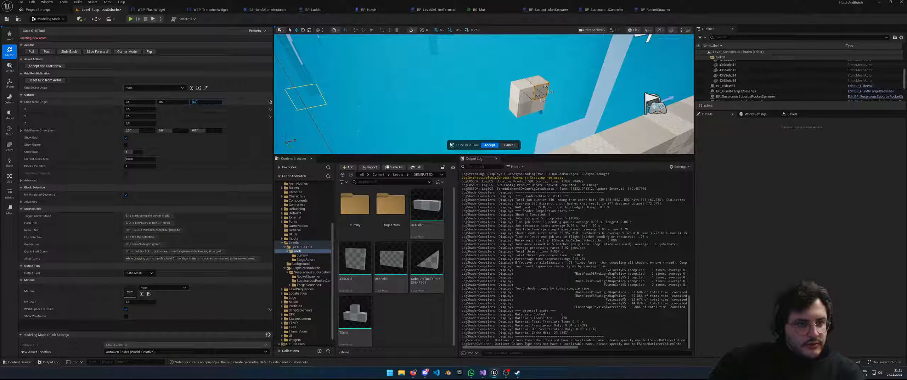
{"action": "left_click_drag", "start_coordinate": [216, 103], "coordinate": [213, 105]}
{"action": "key", "text": "BackSpace"}
{"action": "key", "text": "BackSpace"}
{"action": "key", "text": "BackSpace"}
{"action": "key", "text": "BackSpace"}
{"action": "type", "text": "0,5"}
{"action": "key", "text": "Return"}
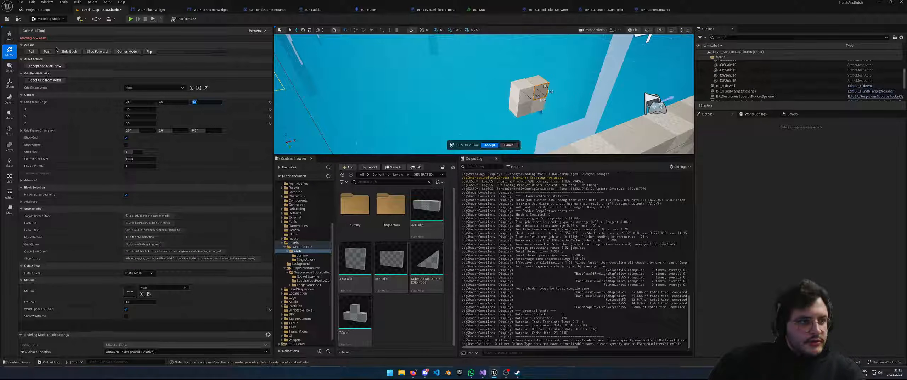
Accept the block as a CubeGridToolOutput actor and slide it left along X
{"action": "left_click", "coordinate": [490, 145]}
{"action": "left_click_drag", "start_coordinate": [525, 104], "coordinate": [458, 119]}
{"action": "right_click_drag", "start_coordinate": [458, 120], "coordinate": [471, 103]}
{"action": "left_click", "coordinate": [545, 107]}
{"action": "left_click", "coordinate": [466, 101]}
{"action": "left_click_drag", "start_coordinate": [465, 103], "coordinate": [369, 83]}
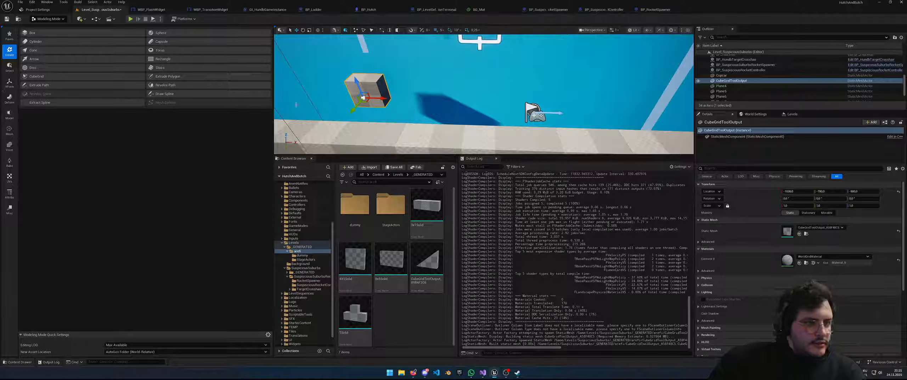
Delete the accepted cube, restart CubeGrid and raise a two-cell area into a tall box
{"action": "key", "text": "Delete"}
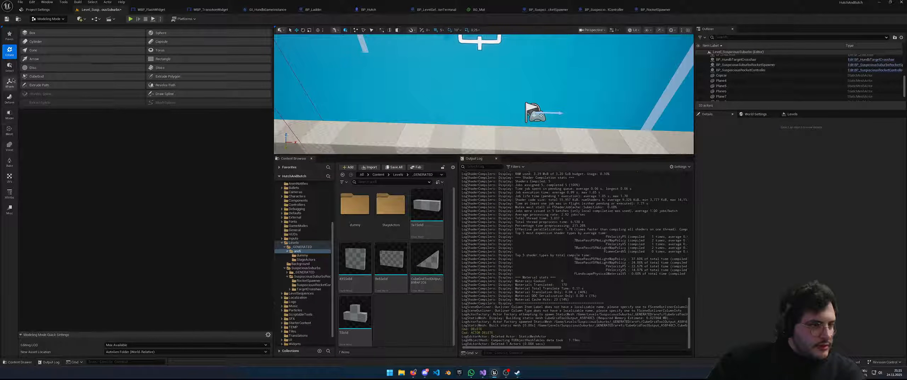
{"action": "left_click", "coordinate": [36, 76]}
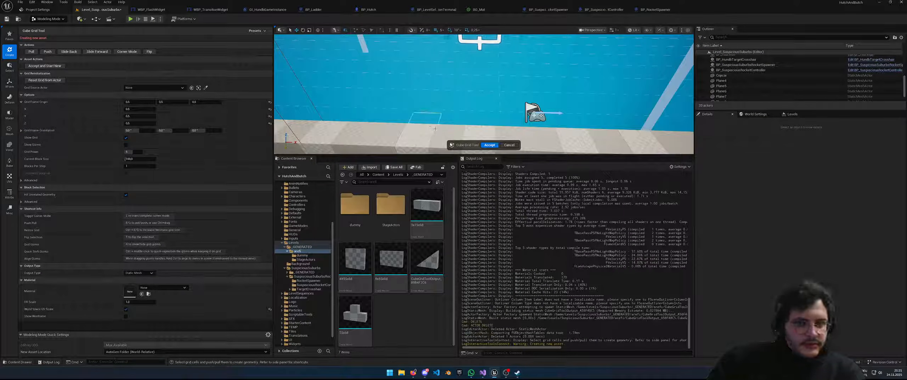
{"action": "left_click_drag", "start_coordinate": [432, 125], "coordinate": [442, 125]}
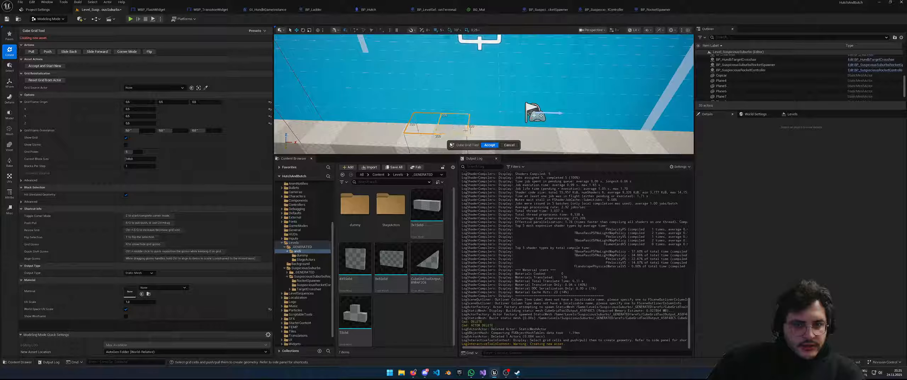
{"action": "key", "text": "e"}
{"action": "key", "text": "e"}
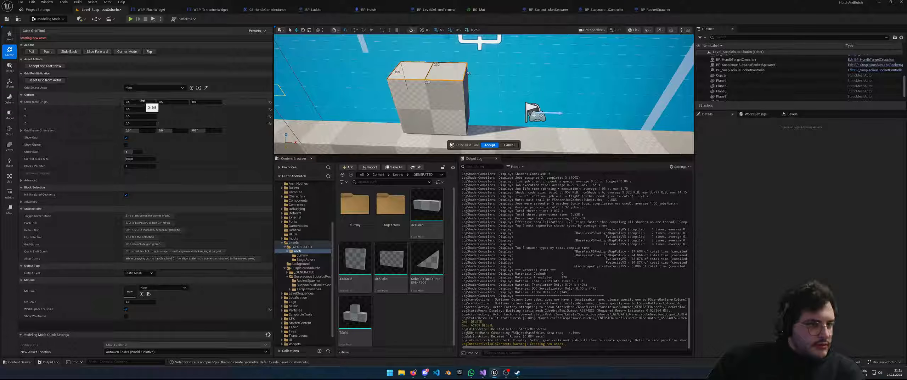
Reset the Grid Frame Origin to zero and expand the grid orientation X, Y, Z values
{"action": "left_click", "coordinate": [270, 102]}
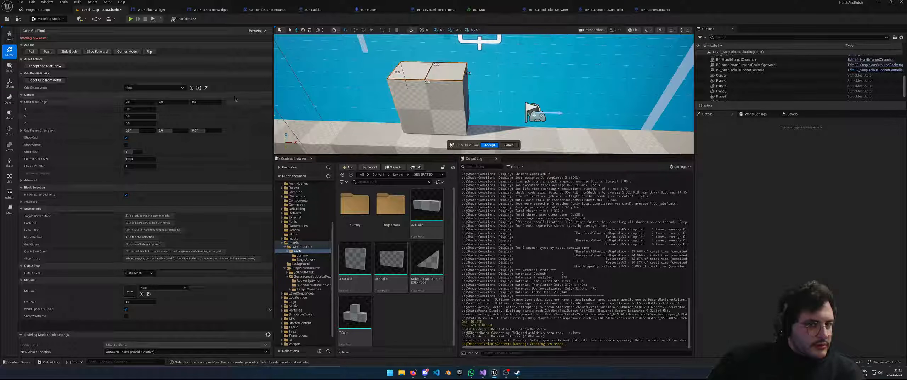
{"action": "left_click_drag", "start_coordinate": [142, 101], "coordinate": [176, 101]}
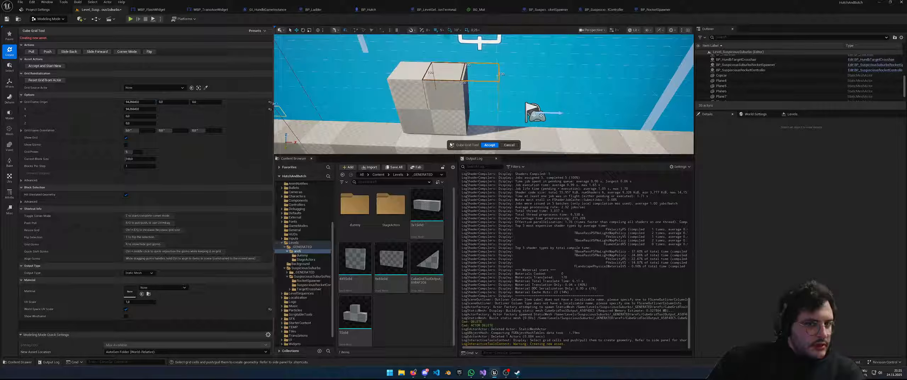
{"action": "left_click", "coordinate": [270, 103]}
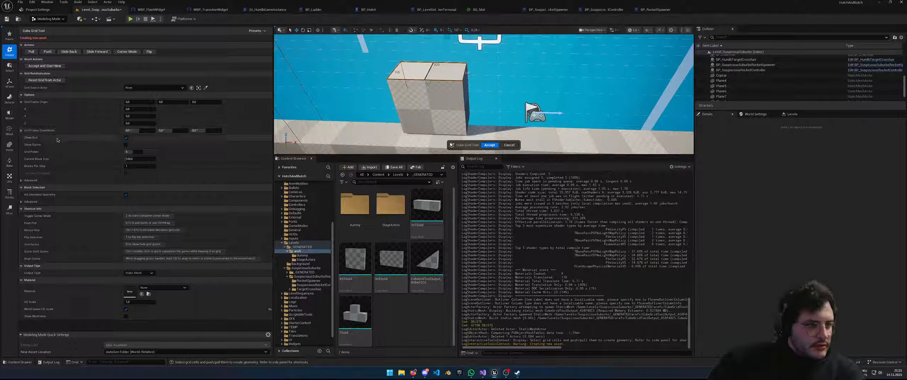
{"action": "left_click", "coordinate": [21, 130]}
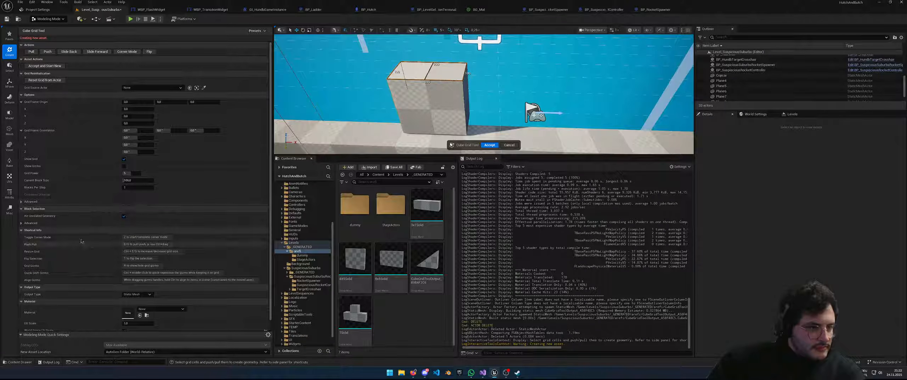
{"action": "scroll", "coordinate": [80, 250], "scroll_direction": "down", "scroll_amount": 1}
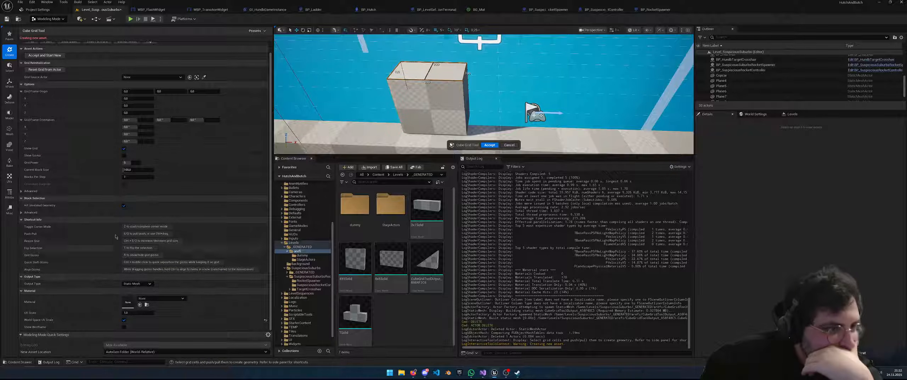
{"action": "scroll", "coordinate": [117, 248], "scroll_direction": "up", "scroll_amount": 1}
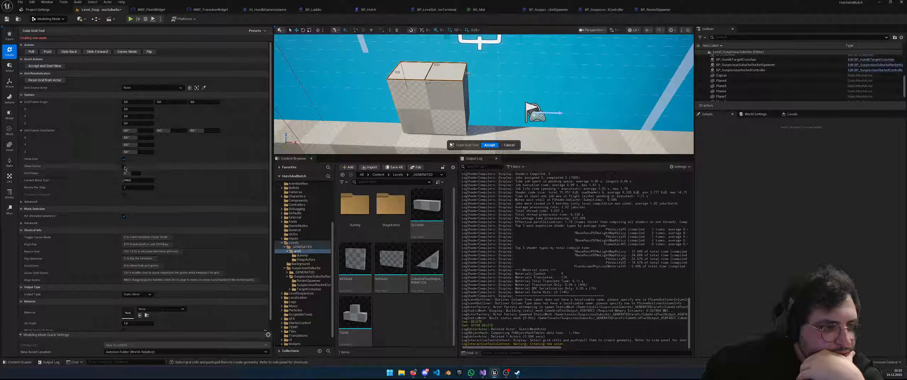
Rotate the grid to -50° around Z with its gizmo, then hide the gizmo
{"action": "left_click", "coordinate": [124, 166]}
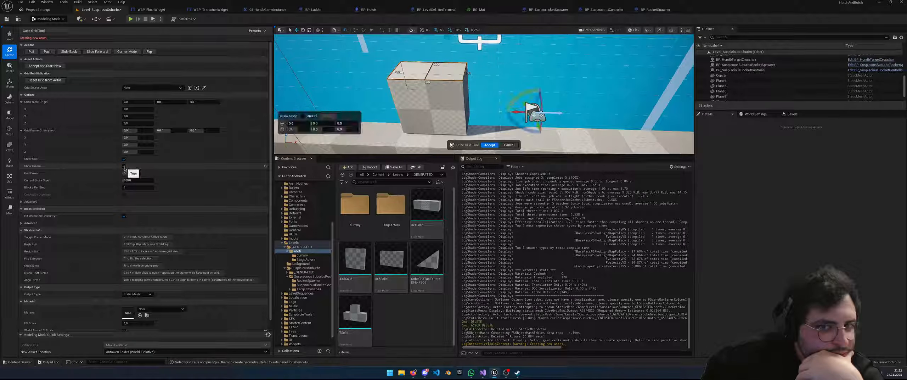
{"action": "mouse_move", "coordinate": [485, 123]}
{"action": "right_mouse_down"}
{"action": "mouse_move", "coordinate": [510, 113]}
{"action": "mouse_move", "coordinate": [483, 114]}
{"action": "right_mouse_up"}
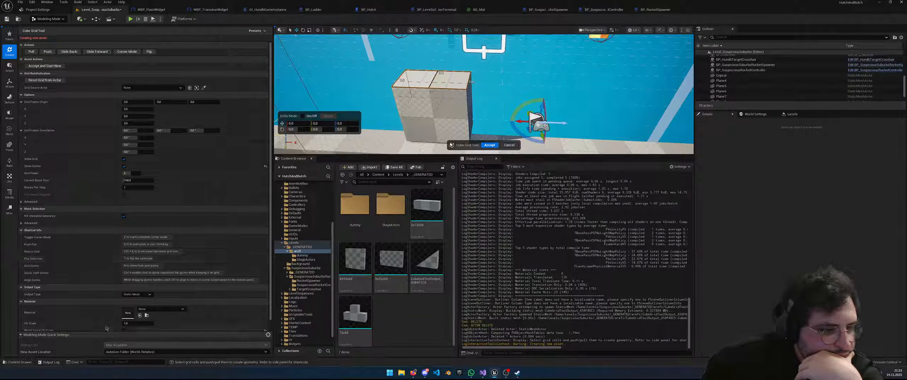
{"action": "scroll", "coordinate": [110, 314], "scroll_direction": "down", "scroll_amount": 1}
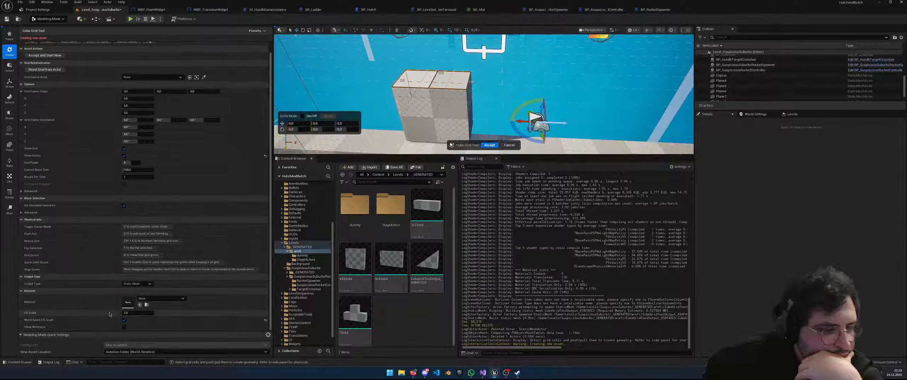
{"action": "key", "text": "r"}
{"action": "left_click", "coordinate": [124, 155]}
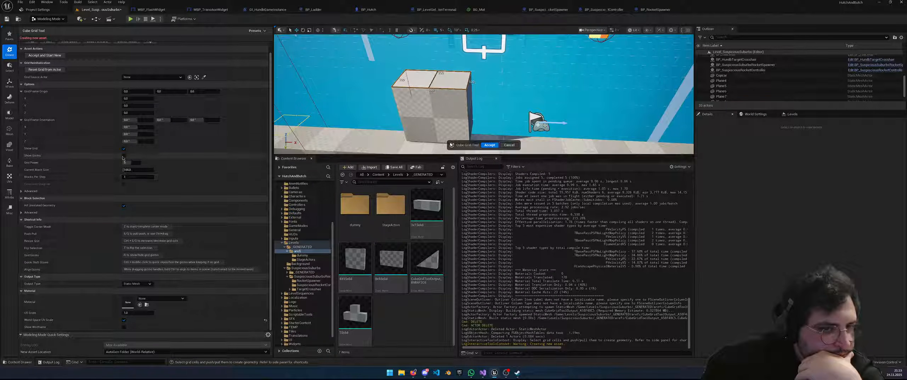
{"action": "mouse_move", "coordinate": [383, 133]}
{"action": "right_mouse_down"}
{"action": "mouse_move", "coordinate": [349, 124]}
{"action": "mouse_move", "coordinate": [386, 140]}
{"action": "mouse_move", "coordinate": [439, 142]}
{"action": "mouse_move", "coordinate": [398, 131]}
{"action": "right_mouse_up"}
{"action": "mouse_move", "coordinate": [438, 104]}
{"action": "left_mouse_down"}
{"action": "mouse_move", "coordinate": [468, 111]}
{"action": "mouse_move", "coordinate": [428, 109]}
{"action": "mouse_move", "coordinate": [438, 110]}
{"action": "left_mouse_up"}
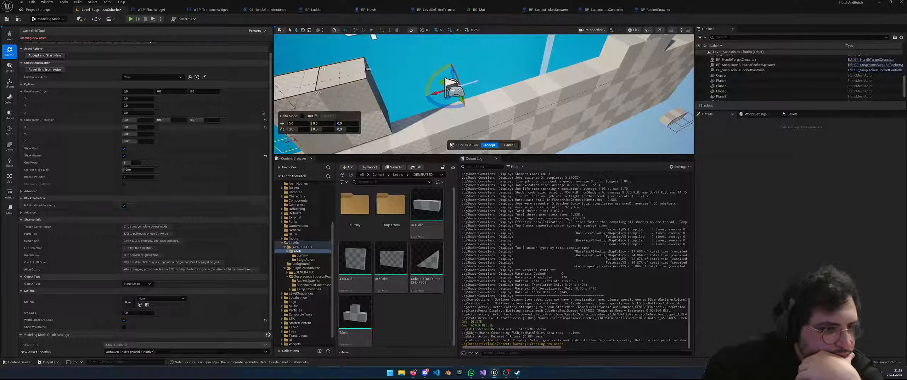
{"action": "left_click", "coordinate": [266, 157]}
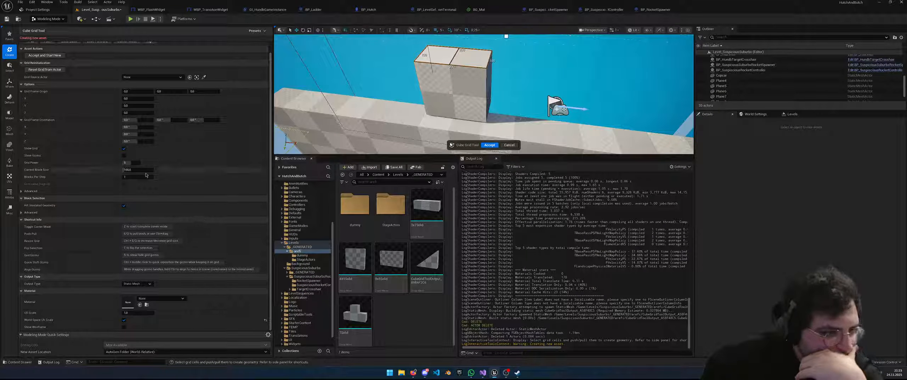
Toggle the Advanced grid options and keep Output Type on Static Mesh
{"action": "left_click", "coordinate": [22, 191]}
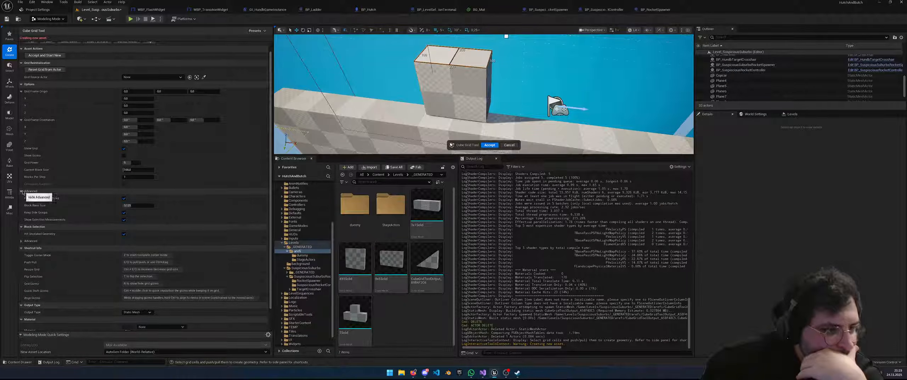
{"action": "left_click", "coordinate": [22, 192]}
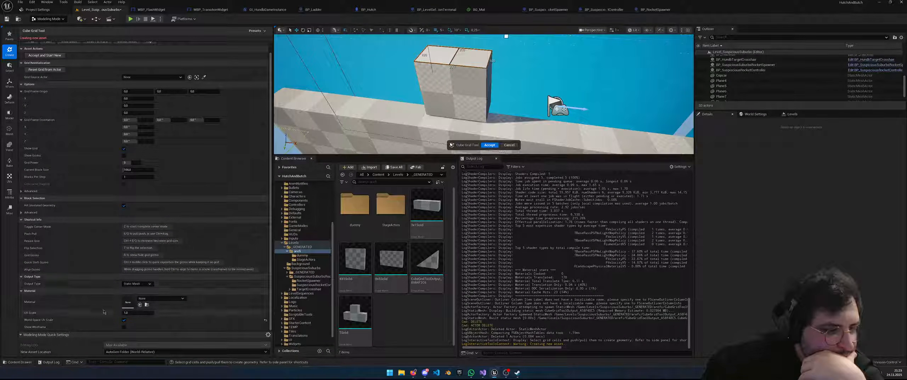
{"action": "left_click", "coordinate": [138, 284]}
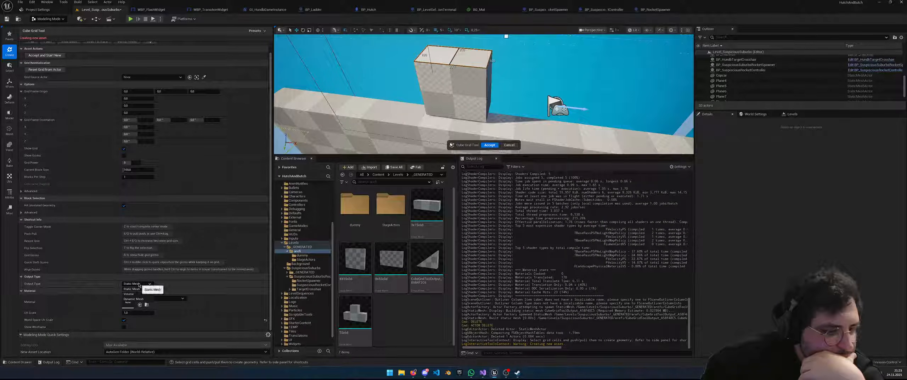
{"action": "left_click", "coordinate": [136, 288]}
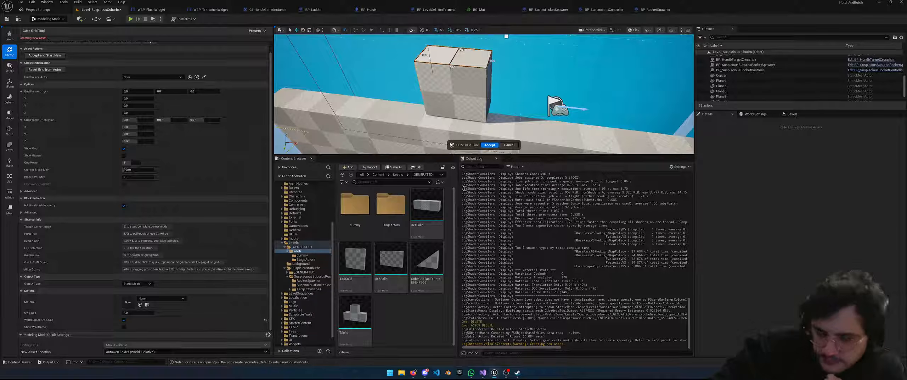
{"action": "scroll", "coordinate": [182, 145], "scroll_direction": "up", "scroll_amount": 1}
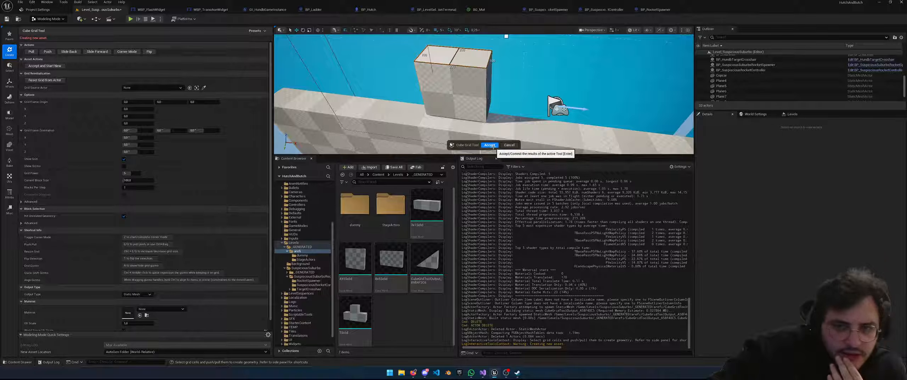
Accept the tall box, find its mesh asset and delete duplicate CubeGridToolOutput_A58F48C5
{"action": "left_click", "coordinate": [490, 145]}
{"action": "left_click_drag", "start_coordinate": [449, 96], "coordinate": [468, 96]}
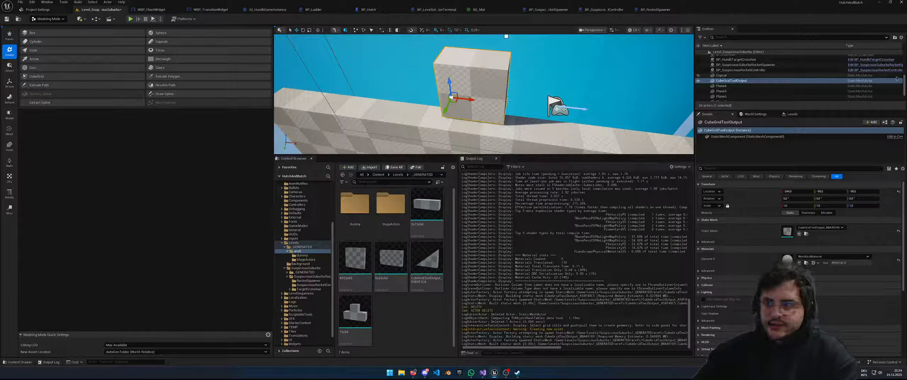
{"action": "right_click", "coordinate": [735, 82]}
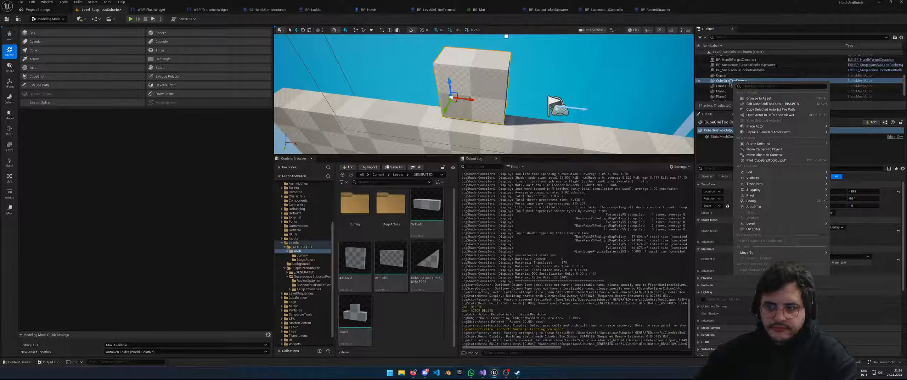
{"action": "left_click", "coordinate": [762, 99]}
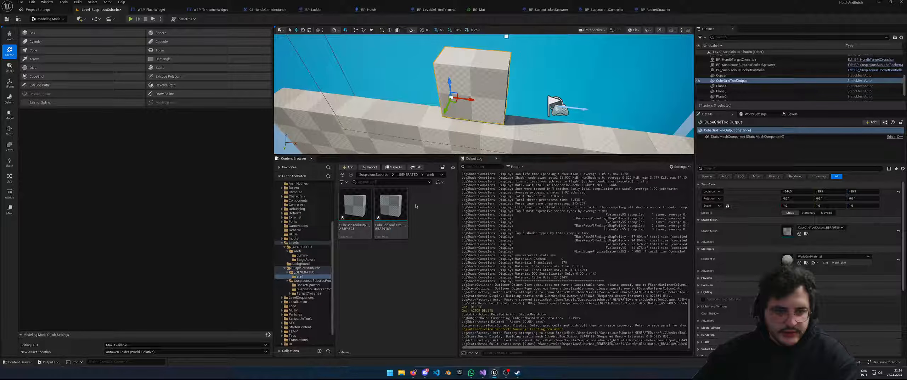
{"action": "left_click", "coordinate": [354, 208]}
{"action": "key", "text": "Delete"}
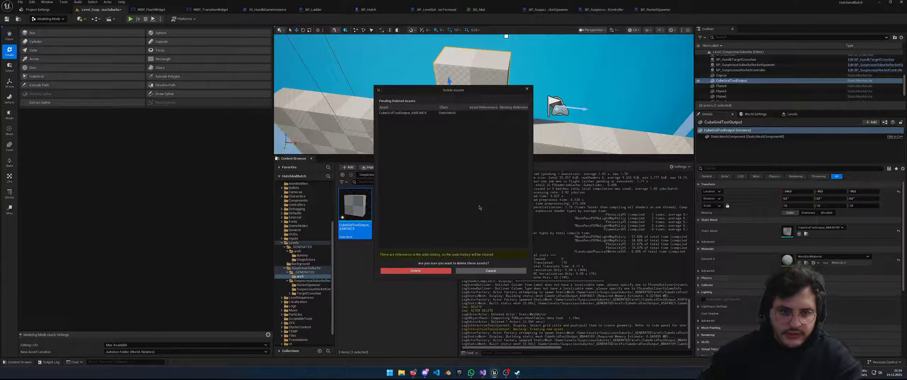
{"action": "left_click", "coordinate": [422, 271]}
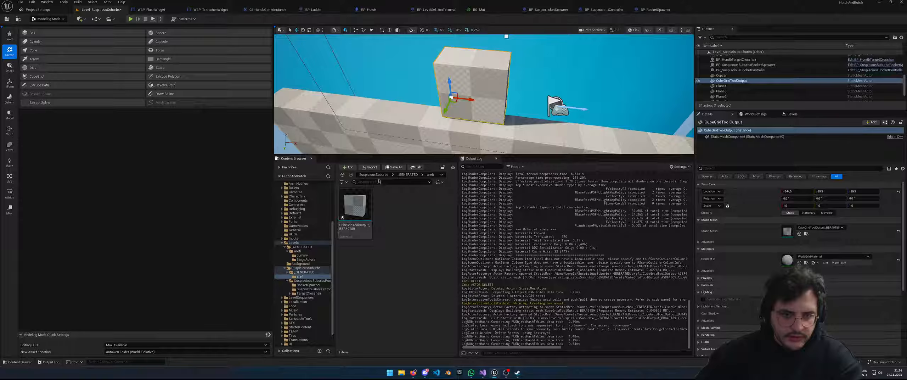
Move the CubeGridToolOutput_BBA49189 mesh into Levels/_GENERATED/arefi
{"action": "left_click", "coordinate": [355, 209]}
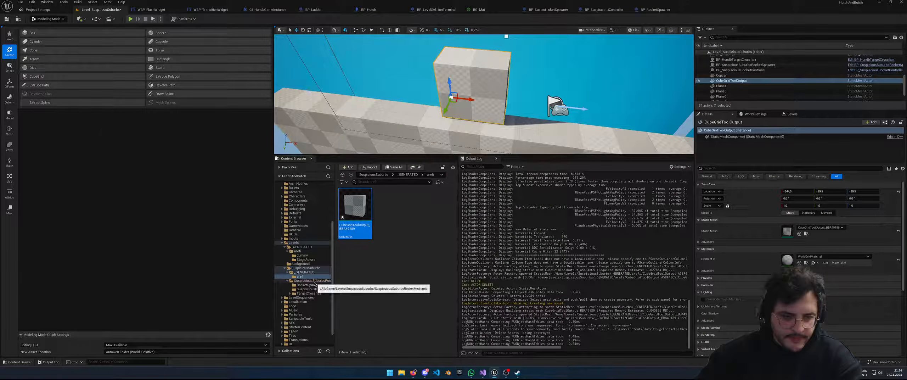
{"action": "left_click_drag", "start_coordinate": [355, 213], "coordinate": [304, 260]}
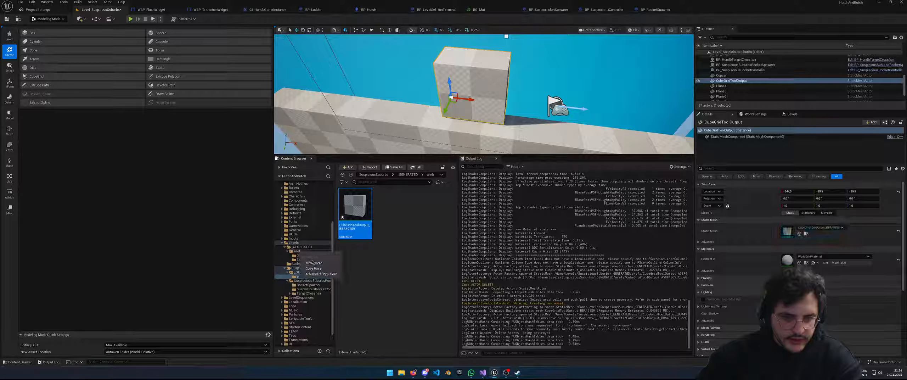
{"action": "left_click", "coordinate": [313, 262]}
{"action": "left_click", "coordinate": [297, 251]}
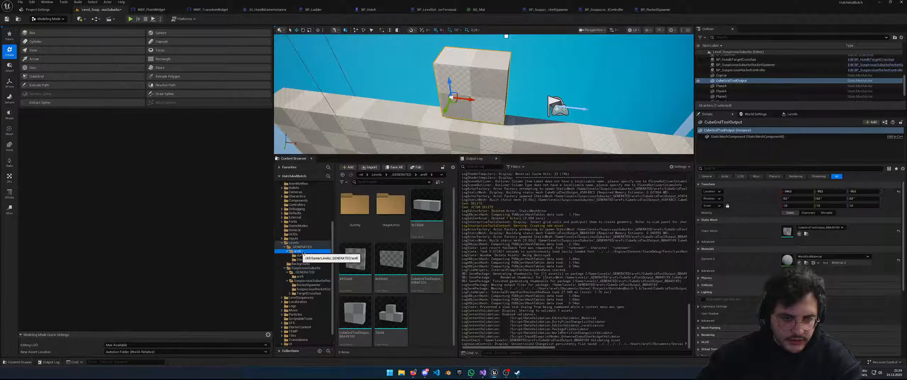
Rename the moved mesh to 2X2Solid, based on the 4X5Solid name
{"action": "left_click", "coordinate": [362, 316]}
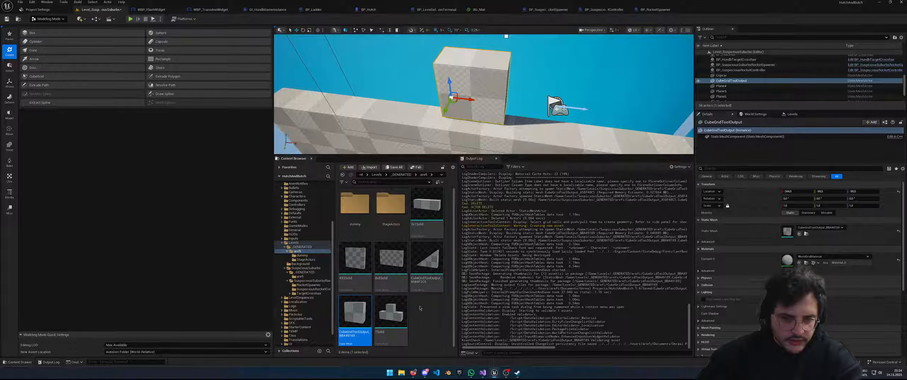
{"action": "left_click", "coordinate": [355, 259]}
{"action": "key", "text": "F2"}
{"action": "key", "text": "ctrl+c"}
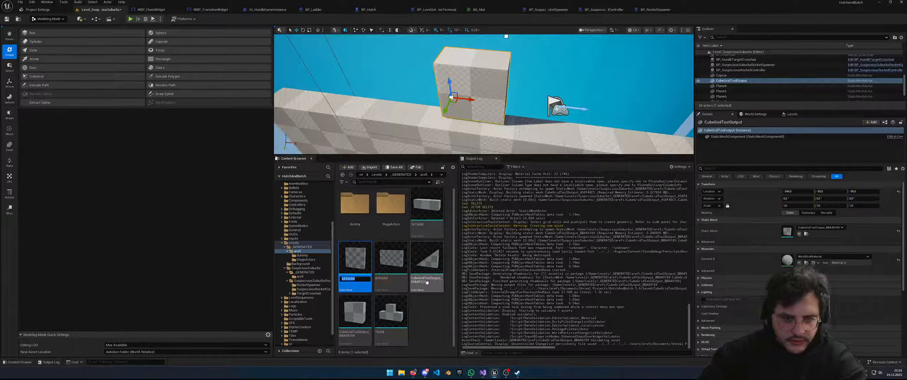
{"action": "key", "text": "Return"}
{"action": "key", "text": "Down"}
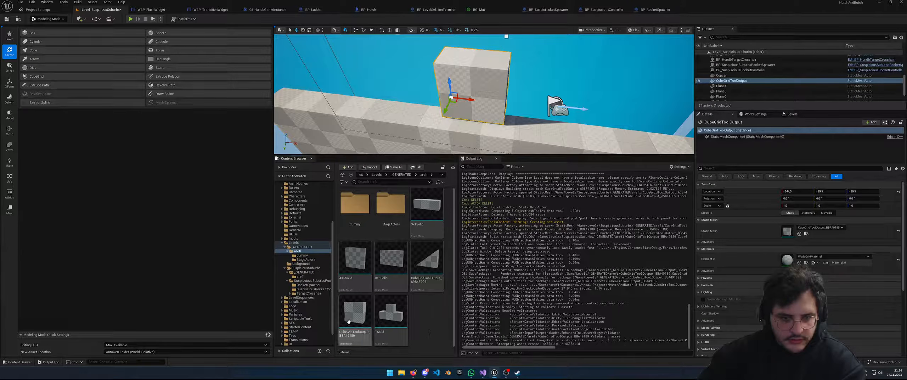
{"action": "right_click", "coordinate": [370, 307]}
{"action": "left_click", "coordinate": [383, 302]}
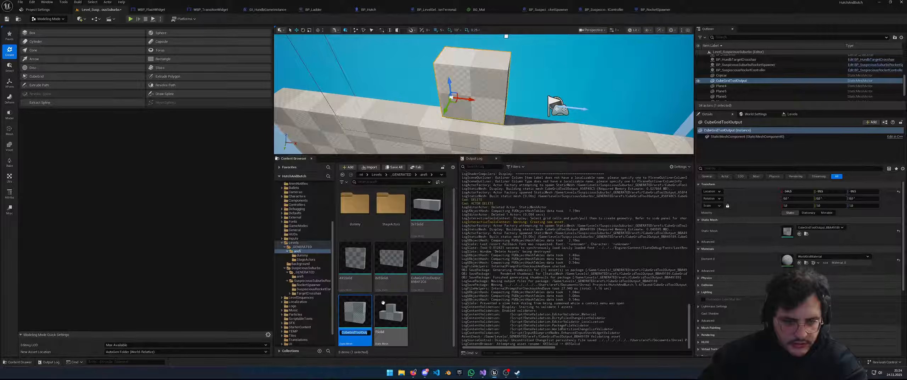
{"action": "key", "text": "ctrl+v"}
{"action": "key", "text": "BackSpace"}
{"action": "type", "text": "2X"}
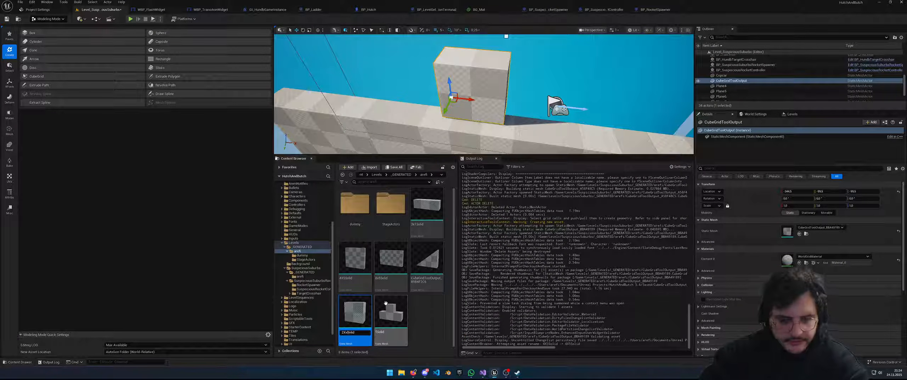
{"action": "type", "text": "2"}
{"action": "key", "text": "Return"}
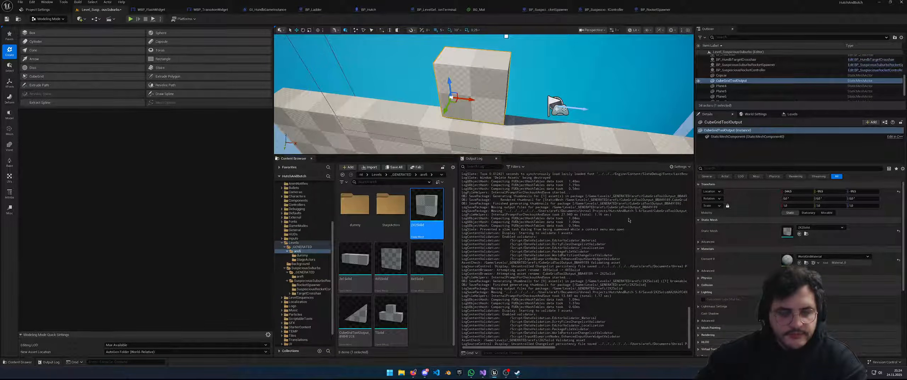
Search the 2X2Solid mesh details for 'pivot', then 'origin', then clear the search
{"action": "scroll", "coordinate": [790, 133], "scroll_direction": "down", "scroll_amount": 3}
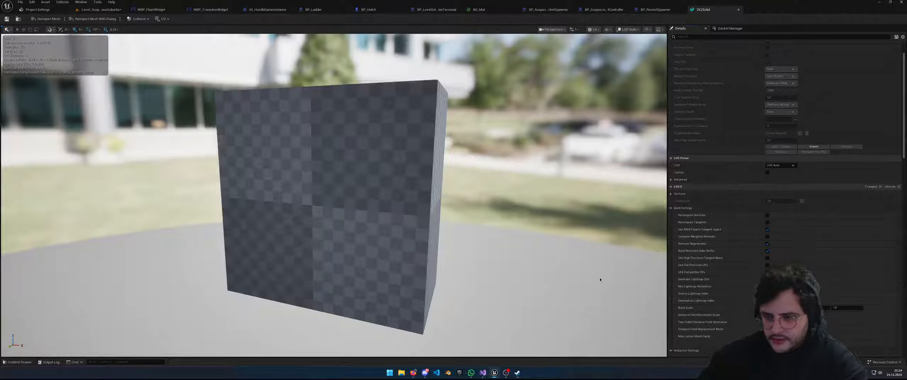
{"action": "scroll", "coordinate": [430, 256], "scroll_direction": "down", "scroll_amount": 5}
{"action": "left_click_drag", "start_coordinate": [431, 256], "coordinate": [474, 256]}
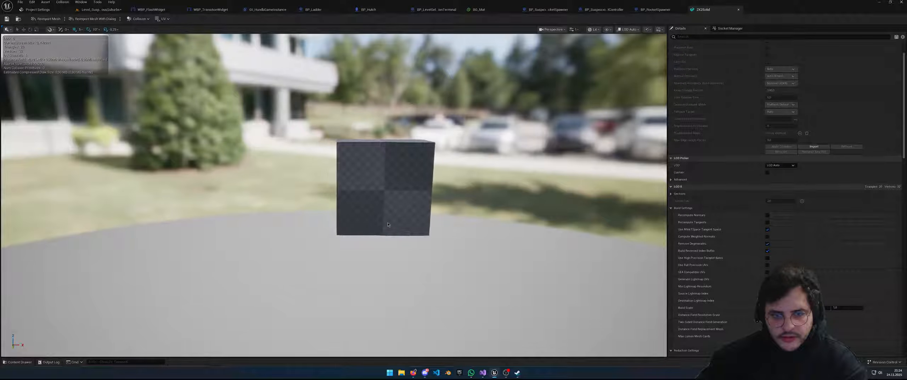
{"action": "scroll", "coordinate": [741, 301], "scroll_direction": "down", "scroll_amount": 1}
{"action": "scroll", "coordinate": [740, 301], "scroll_direction": "down", "scroll_amount": 2}
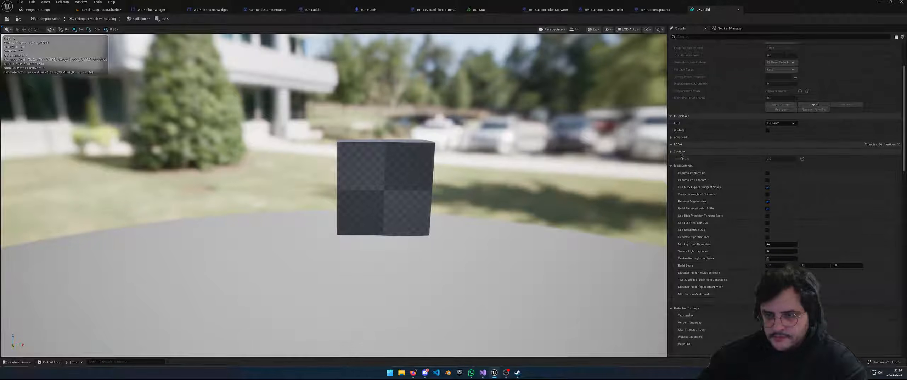
{"action": "left_click", "coordinate": [712, 37]}
{"action": "type", "text": "p"}
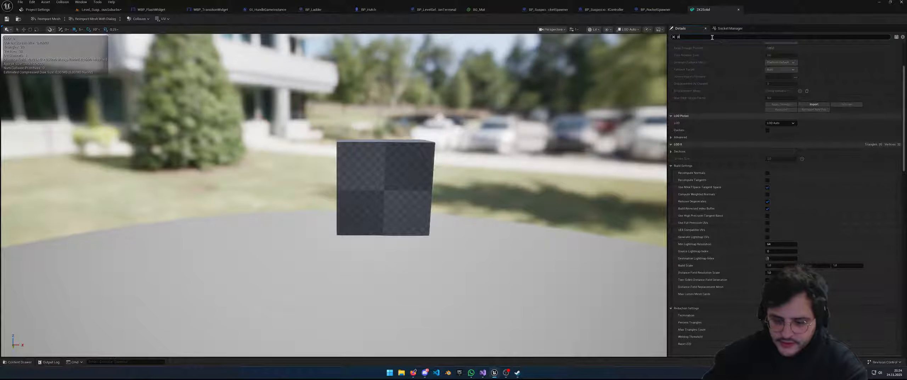
{"action": "type", "text": "ivot"}
{"action": "key", "text": "ctrl+a"}
{"action": "type", "text": "origin"}
{"action": "key", "text": "ctrl+a"}
{"action": "key", "text": "BackSpace"}
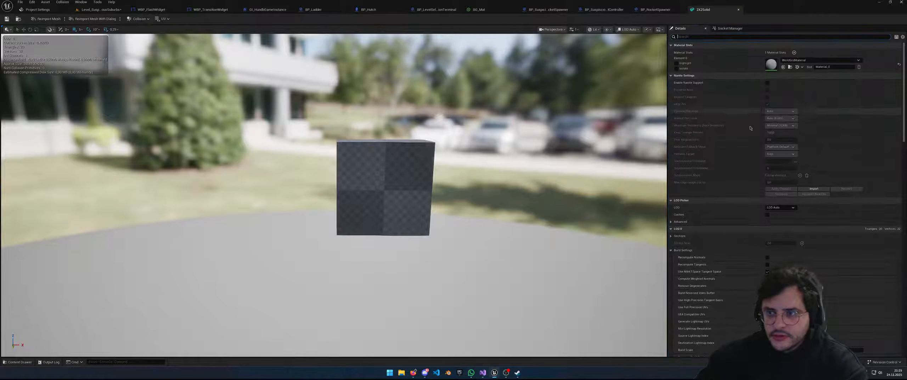
Expand LOD Picker advanced options, collapse Build and Reduction Settings, and scroll to Collision
{"action": "scroll", "coordinate": [755, 118], "scroll_direction": "down", "scroll_amount": 2}
{"action": "left_click", "coordinate": [671, 188]}
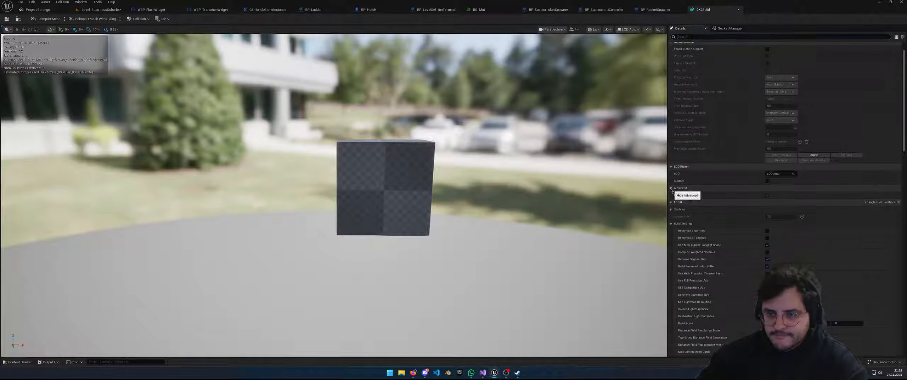
{"action": "scroll", "coordinate": [679, 173], "scroll_direction": "down", "scroll_amount": 3}
{"action": "left_click", "coordinate": [671, 181]}
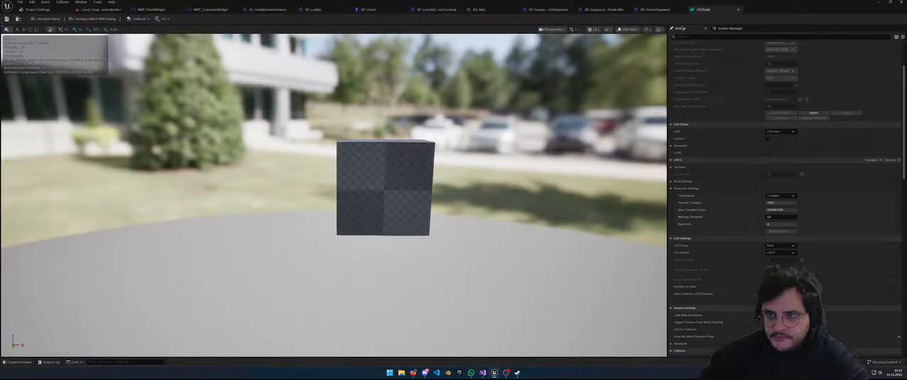
{"action": "scroll", "coordinate": [673, 174], "scroll_direction": "down", "scroll_amount": 1}
{"action": "left_click", "coordinate": [671, 171]}
{"action": "scroll", "coordinate": [759, 236], "scroll_direction": "down", "scroll_amount": 5}
{"action": "scroll", "coordinate": [760, 236], "scroll_direction": "down", "scroll_amount": 2}
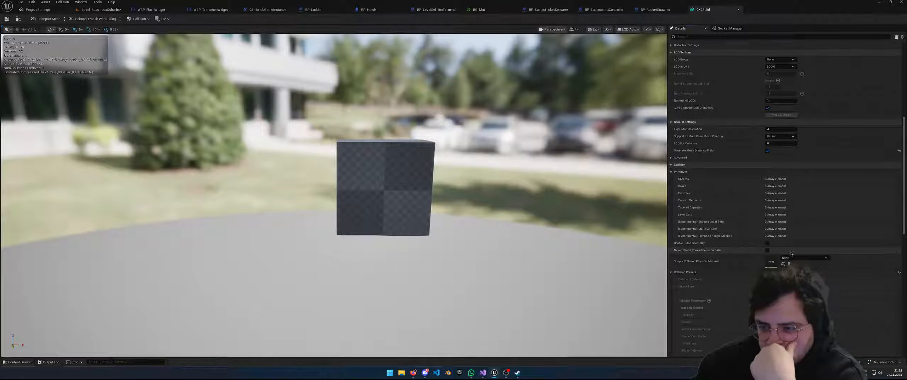
{"action": "scroll", "coordinate": [791, 253], "scroll_direction": "down", "scroll_amount": 8}
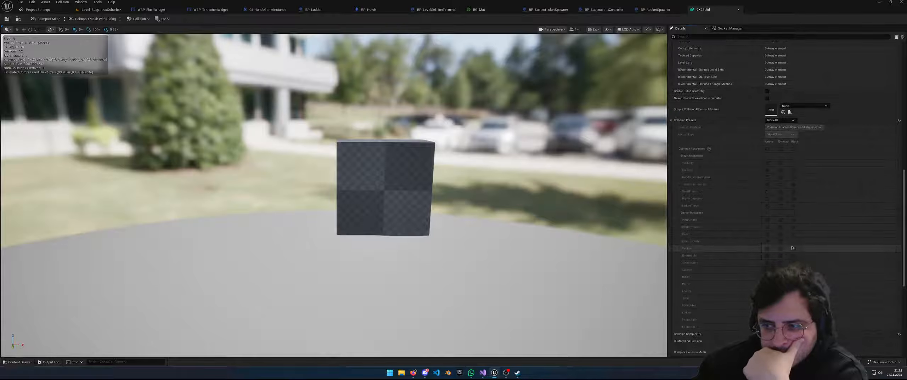
Switch the Collision Presets dropdown from BlockAll to Solid and review the resulting collision responses
{"action": "left_click", "coordinate": [781, 120]}
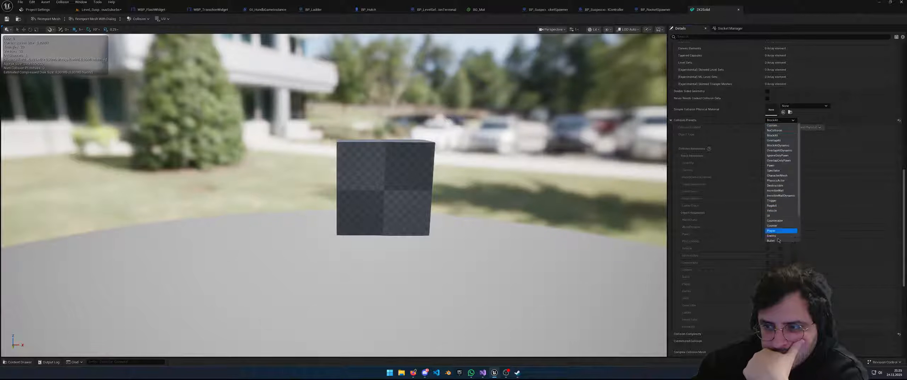
{"action": "scroll", "coordinate": [778, 236], "scroll_direction": "down", "scroll_amount": 3}
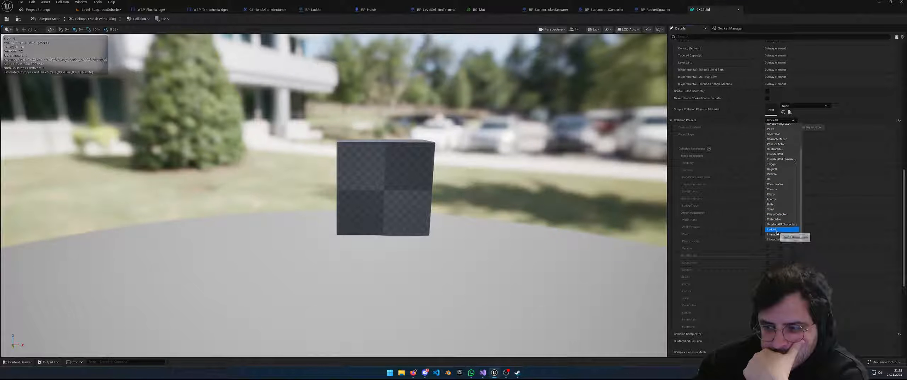
{"action": "left_click", "coordinate": [777, 209]}
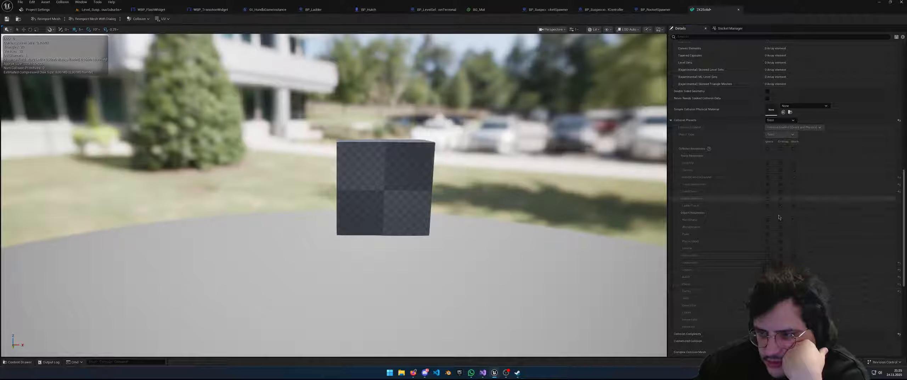
{"action": "scroll", "coordinate": [749, 213], "scroll_direction": "down", "scroll_amount": 3}
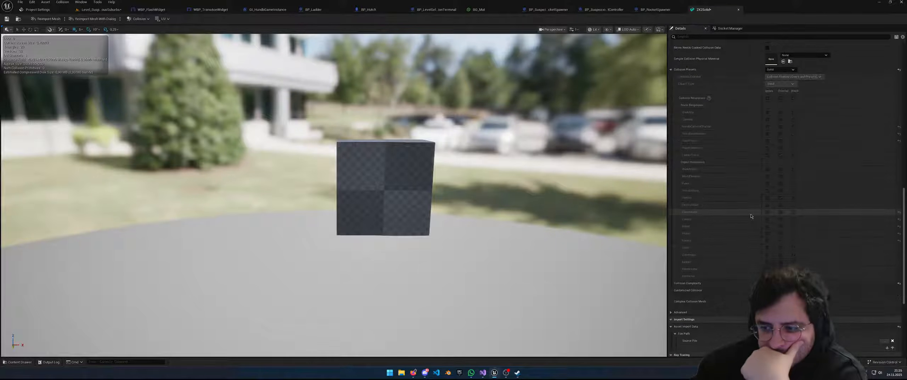
{"action": "scroll", "coordinate": [758, 223], "scroll_direction": "down", "scroll_amount": 3}
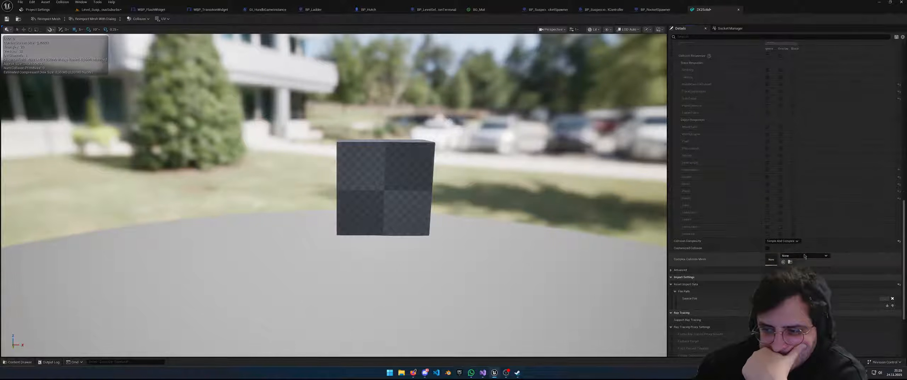
{"action": "scroll", "coordinate": [804, 256], "scroll_direction": "down", "scroll_amount": 2}
{"action": "scroll", "coordinate": [751, 246], "scroll_direction": "down", "scroll_amount": 4}
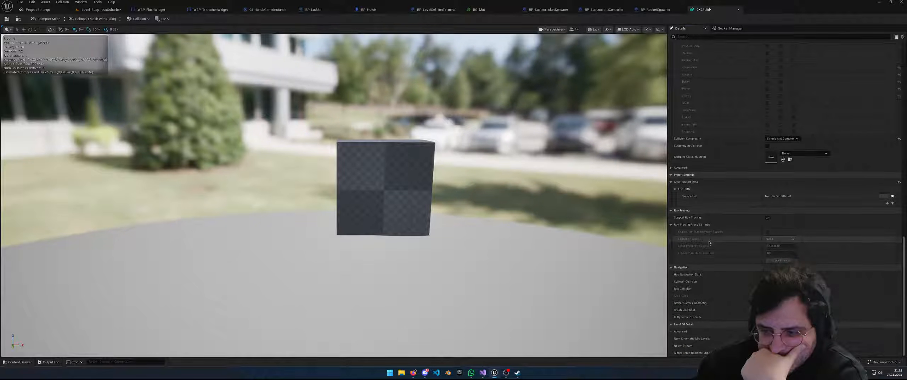
{"action": "scroll", "coordinate": [760, 241], "scroll_direction": "up", "scroll_amount": 20}
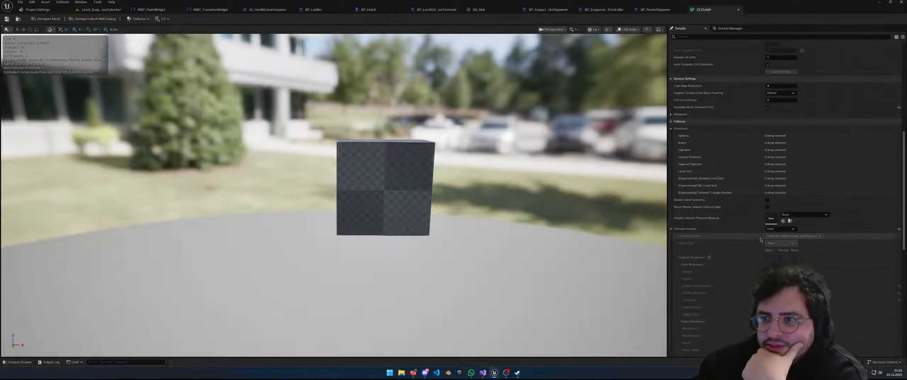
{"action": "scroll", "coordinate": [759, 241], "scroll_direction": "up", "scroll_amount": 10}
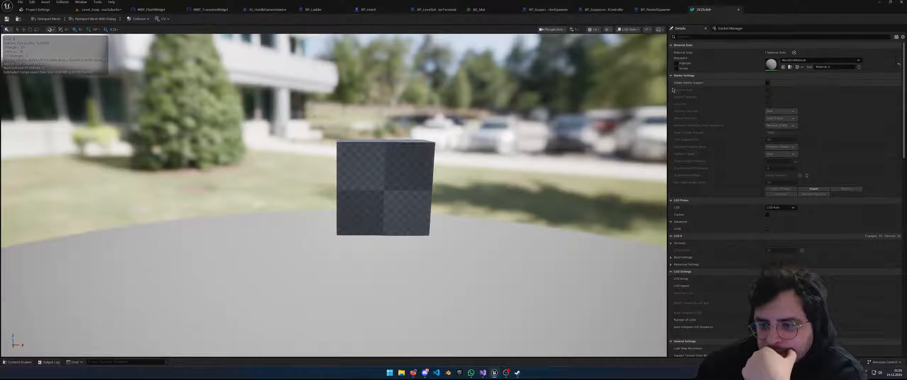
{"action": "scroll", "coordinate": [749, 217], "scroll_direction": "down", "scroll_amount": 5}
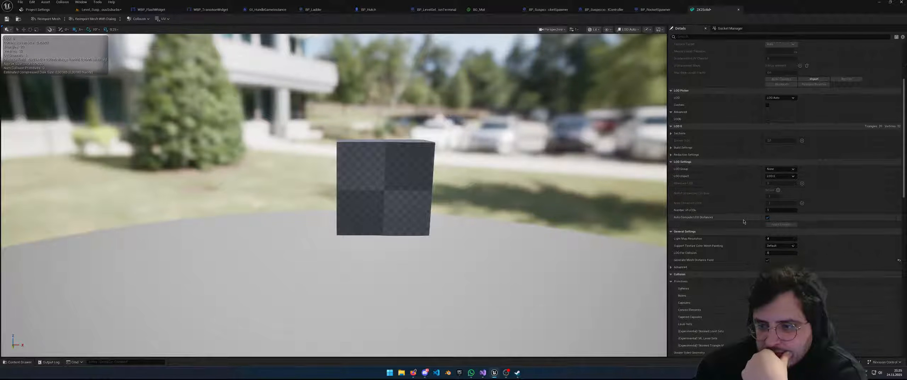
{"action": "scroll", "coordinate": [744, 215], "scroll_direction": "down", "scroll_amount": 1}
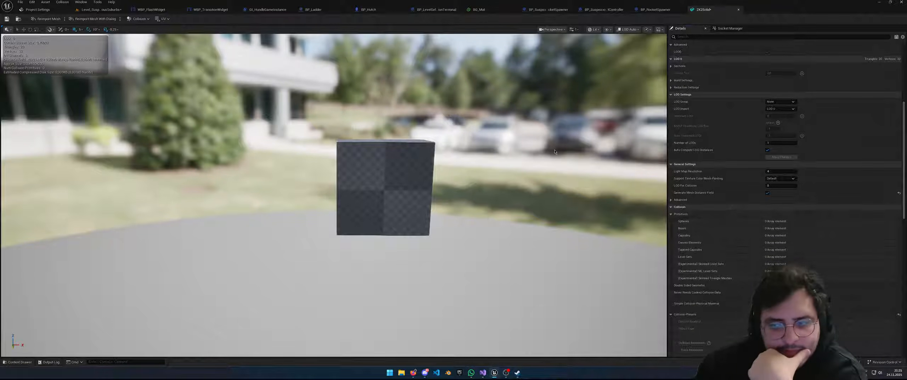
{"action": "scroll", "coordinate": [724, 203], "scroll_direction": "down", "scroll_amount": 9}
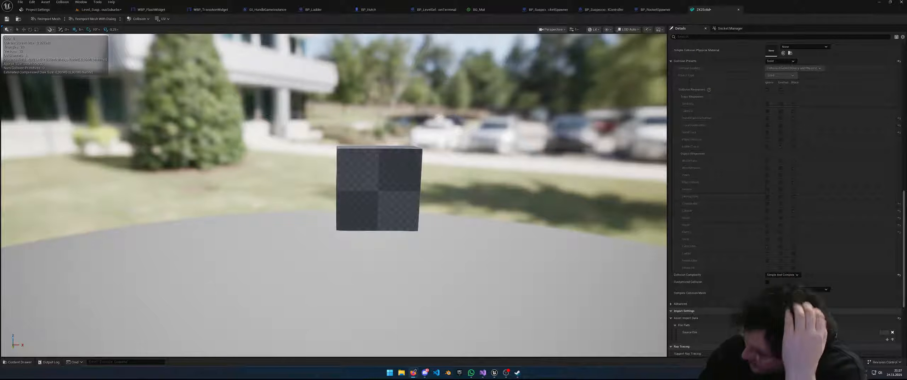
Collapse the Material Slots, Nanite Settings, LOD Picker, LOD 0 and LOD Settings sections
{"action": "scroll", "coordinate": [799, 172], "scroll_direction": "up", "scroll_amount": 5}
{"action": "scroll", "coordinate": [800, 172], "scroll_direction": "up", "scroll_amount": 10}
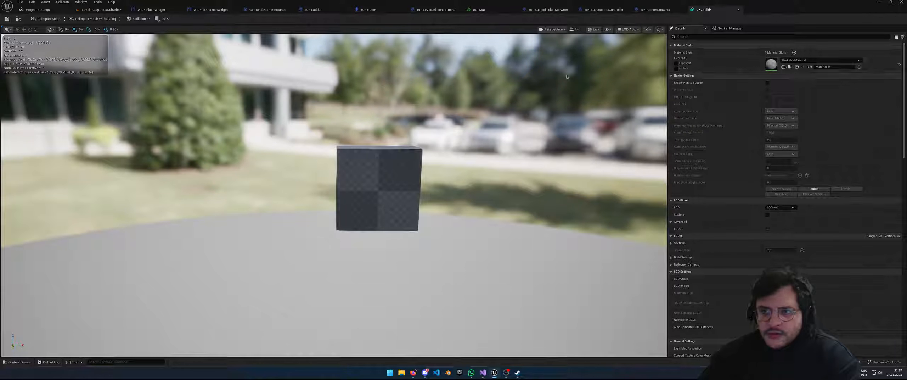
{"action": "left_click", "coordinate": [675, 45]}
{"action": "left_click", "coordinate": [670, 52]}
{"action": "left_click", "coordinate": [671, 59]}
{"action": "left_click", "coordinate": [671, 67]}
{"action": "left_click", "coordinate": [670, 74]}
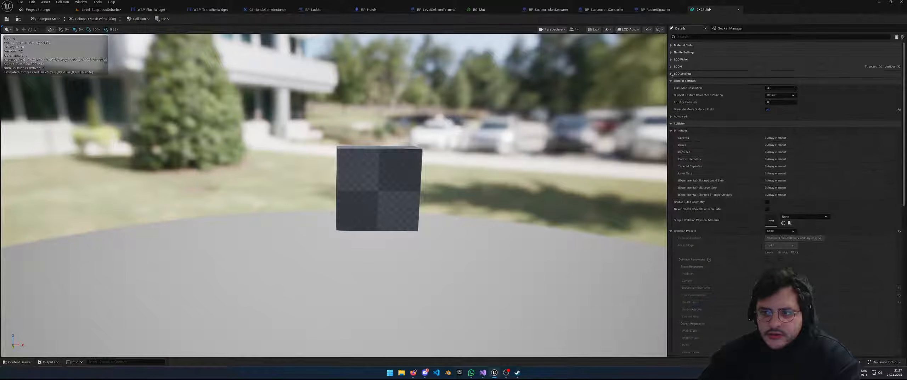
Expand General Settings advanced, collapse Collision, and return to the Level_SuspiciousSuburbs level
{"action": "left_click", "coordinate": [675, 116]}
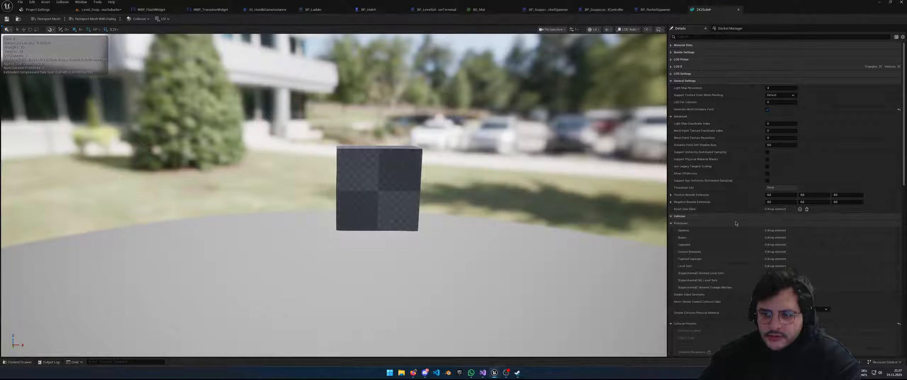
{"action": "scroll", "coordinate": [713, 220], "scroll_direction": "down", "scroll_amount": 3}
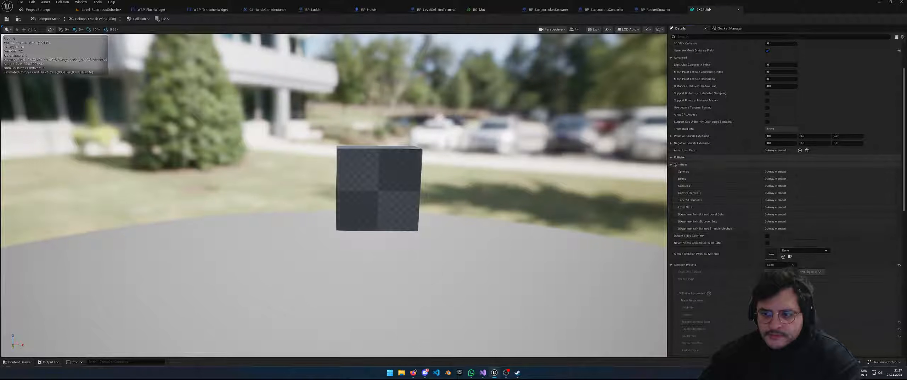
{"action": "scroll", "coordinate": [748, 200], "scroll_direction": "down", "scroll_amount": 3}
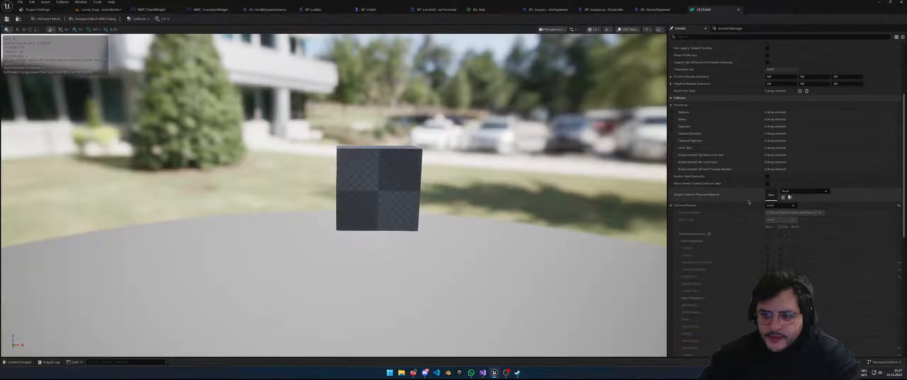
{"action": "left_click", "coordinate": [672, 98]}
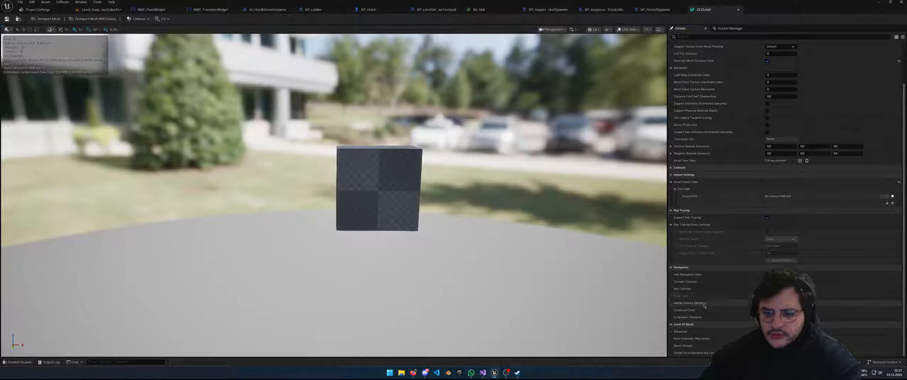
{"action": "left_click", "coordinate": [101, 9]}
{"action": "mouse_move", "coordinate": [400, 134]}
{"action": "right_mouse_down"}
{"action": "mouse_move", "coordinate": [365, 134]}
{"action": "mouse_move", "coordinate": [384, 134]}
{"action": "right_mouse_up"}
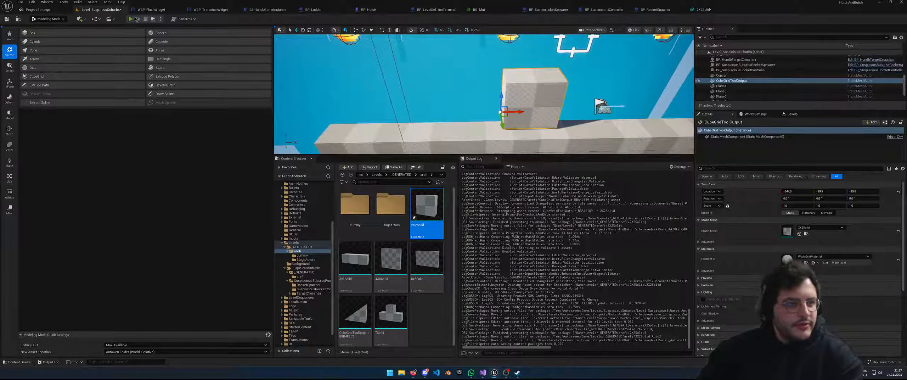
After a quick playtest, inspect CubeGridToolOutput's StaticMeshComponent and its collision settings
{"action": "left_click", "coordinate": [135, 19]}
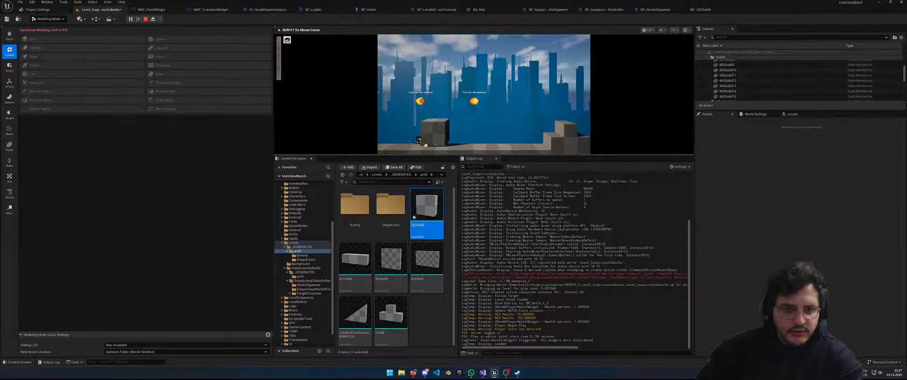
{"action": "key", "text": "Escape"}
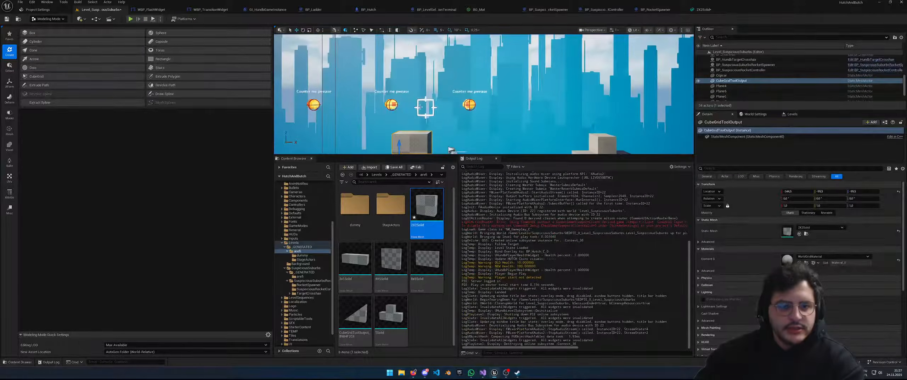
{"action": "scroll", "coordinate": [789, 248], "scroll_direction": "down", "scroll_amount": 5}
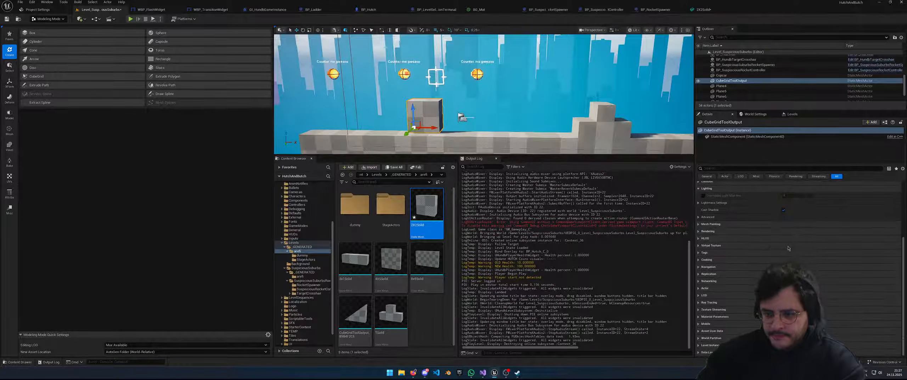
{"action": "left_click", "coordinate": [729, 137]}
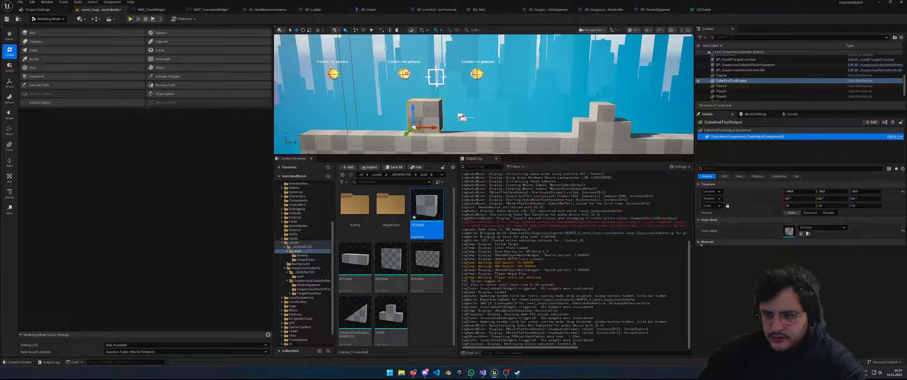
{"action": "left_click", "coordinate": [727, 130]}
{"action": "scroll", "coordinate": [701, 248], "scroll_direction": "down", "scroll_amount": 3}
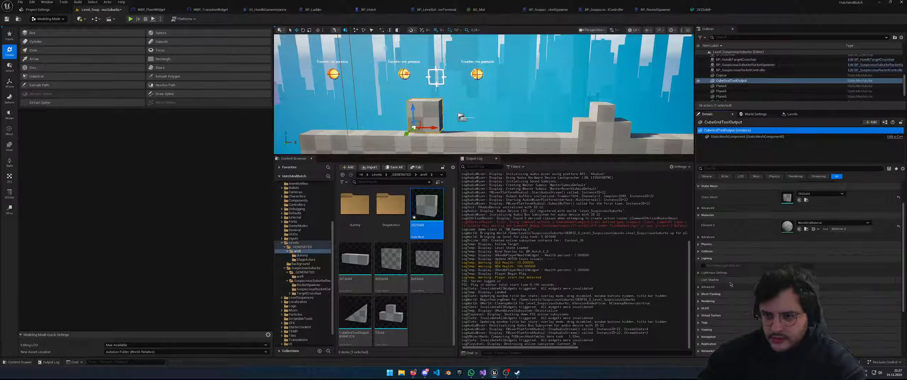
{"action": "left_click", "coordinate": [698, 250]}
{"action": "scroll", "coordinate": [700, 253], "scroll_direction": "down", "scroll_amount": 2}
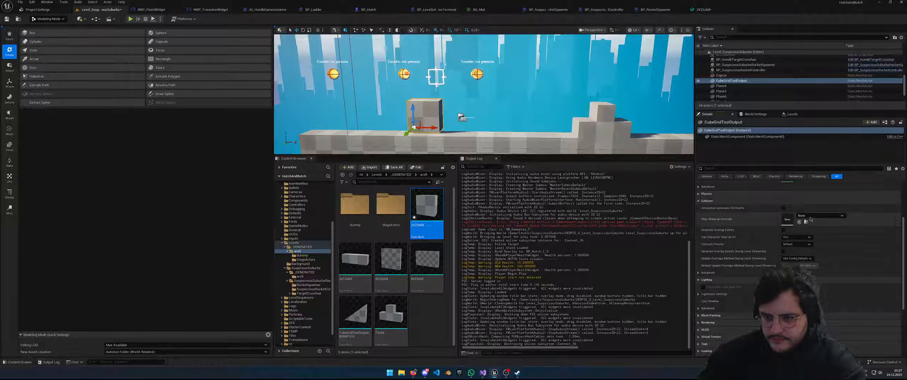
{"action": "scroll", "coordinate": [761, 220], "scroll_direction": "down", "scroll_amount": 1}
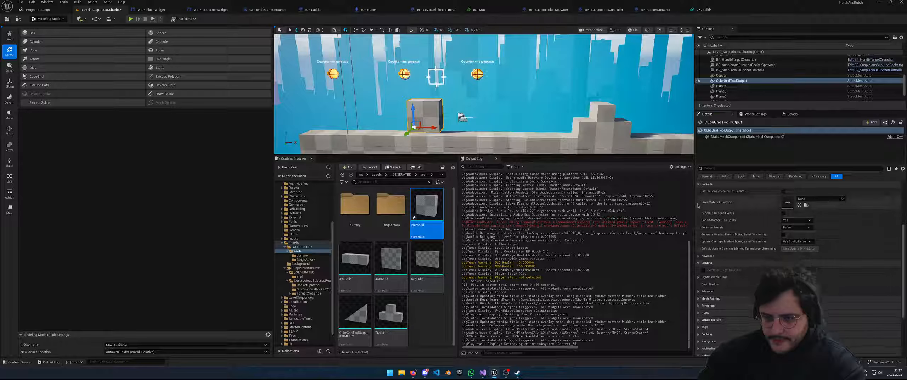
{"action": "left_click", "coordinate": [747, 137]}
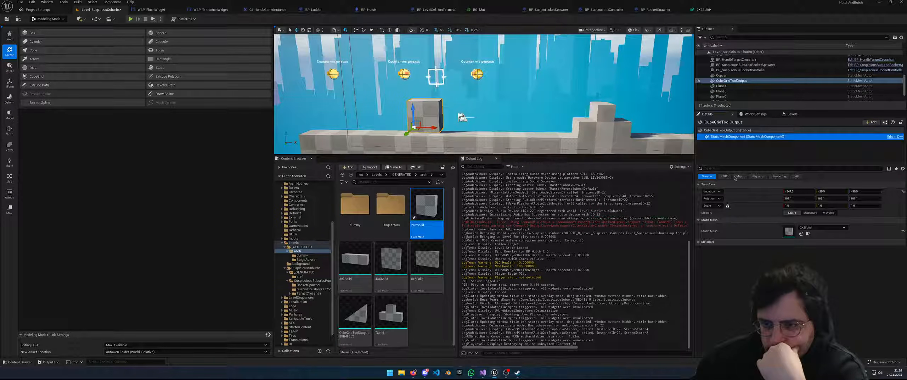
Show all property categories and expand the block's collision settings
{"action": "left_click", "coordinate": [797, 176]}
{"action": "left_click", "coordinate": [698, 252]}
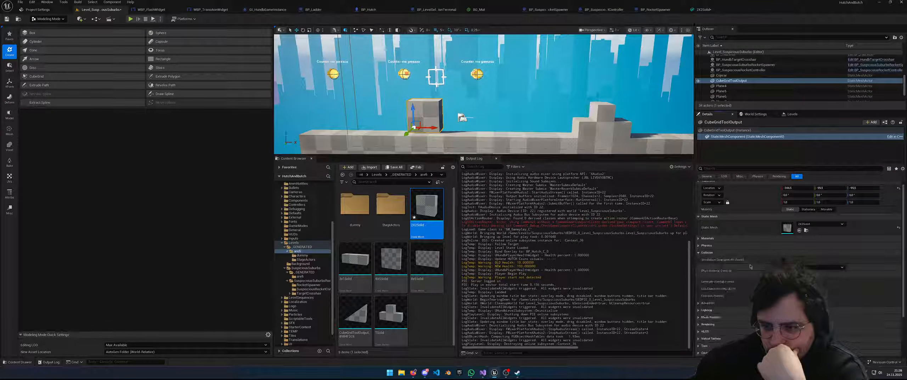
{"action": "scroll", "coordinate": [697, 252], "scroll_direction": "down", "scroll_amount": 2}
{"action": "scroll", "coordinate": [703, 202], "scroll_direction": "down", "scroll_amount": 3}
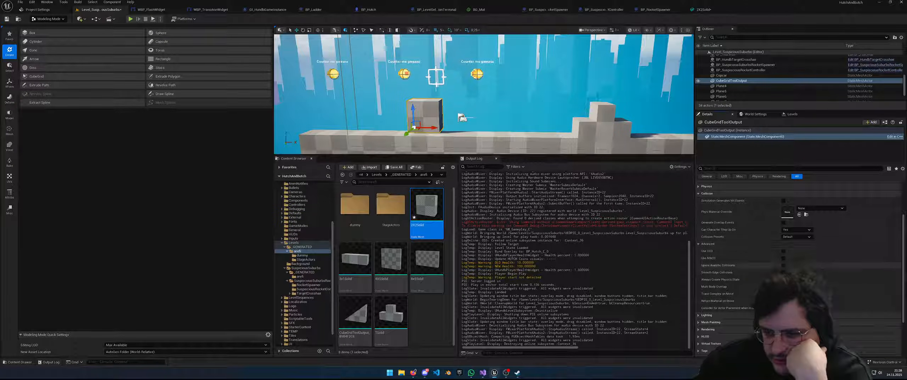
{"action": "scroll", "coordinate": [812, 244], "scroll_direction": "down", "scroll_amount": 2}
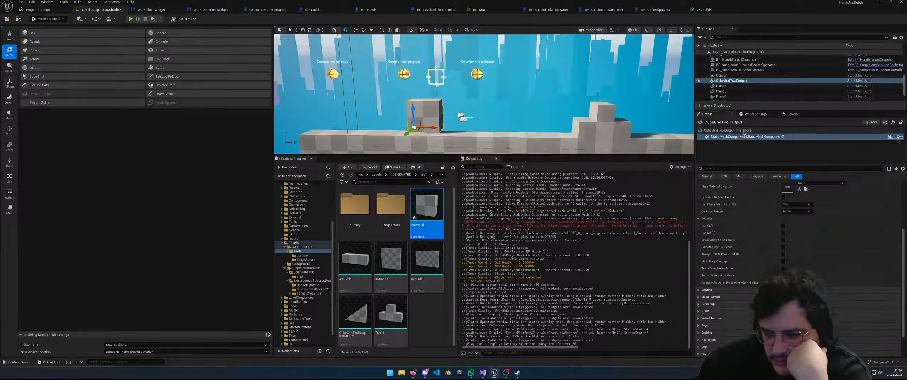
Delete CubeGridToolOutput and drag a 2X2Solid block into its place on the wall
{"action": "left_click", "coordinate": [731, 85]}
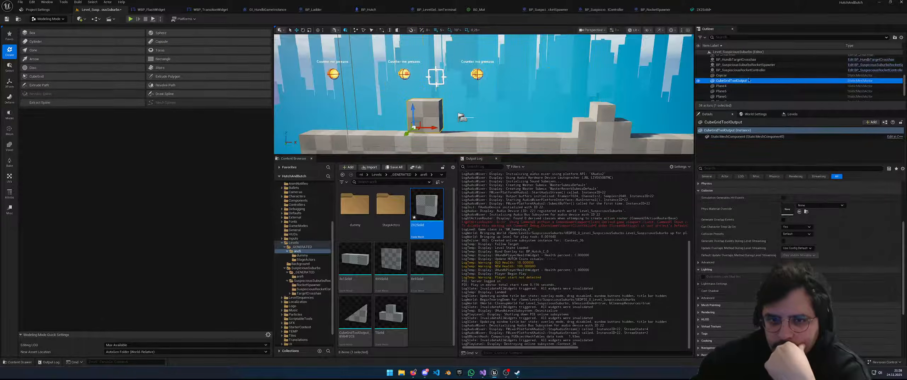
{"action": "key", "text": "Delete"}
{"action": "left_click_drag", "start_coordinate": [427, 205], "coordinate": [401, 130]}
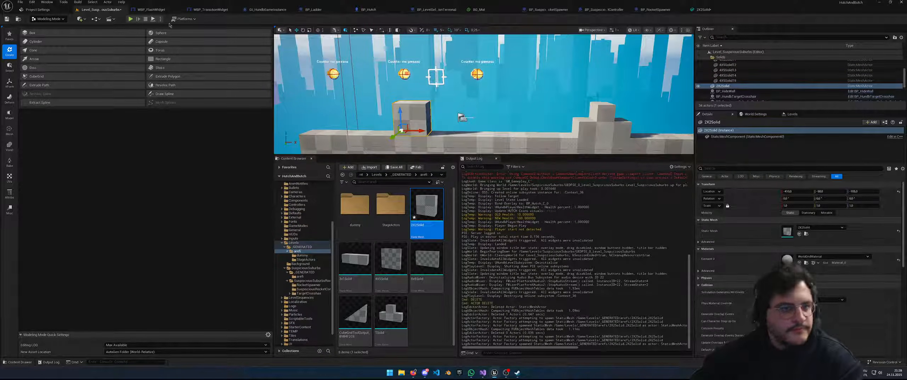
Playtest the level briefly, then orbit the view around the placed block
{"action": "left_click", "coordinate": [130, 19]}
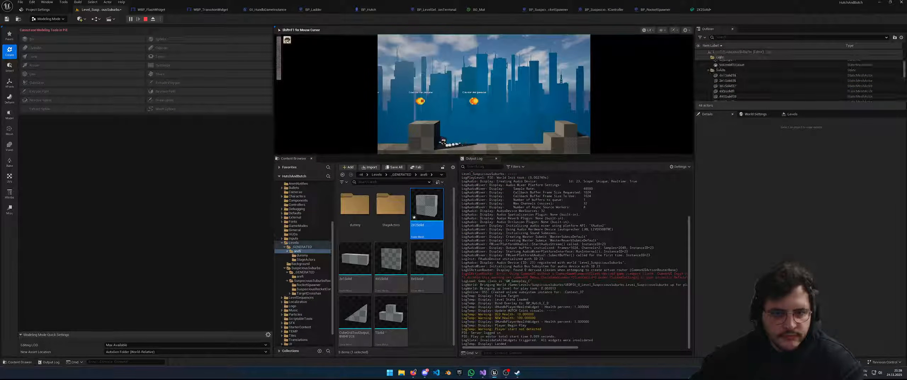
{"action": "key", "text": "Escape"}
{"action": "key", "text": "s"}
{"action": "right_click_drag", "start_coordinate": [484, 94], "coordinate": [464, 111]}
Filter the new block's StaticMeshComponent details by 'collision'
{"action": "left_click", "coordinate": [751, 137]}
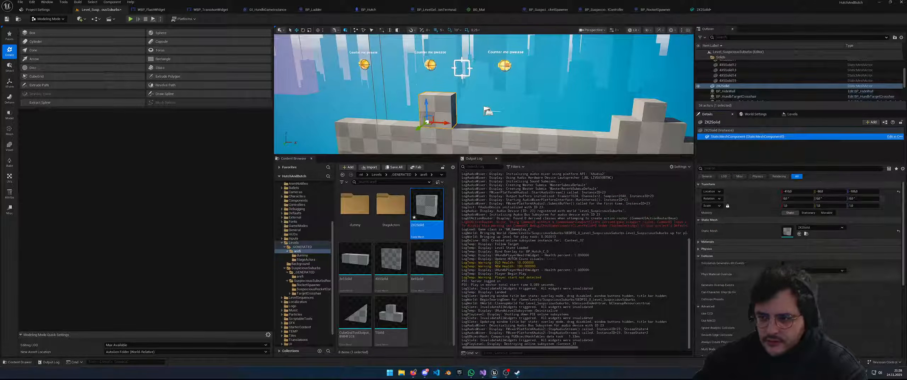
{"action": "left_click", "coordinate": [745, 168]}
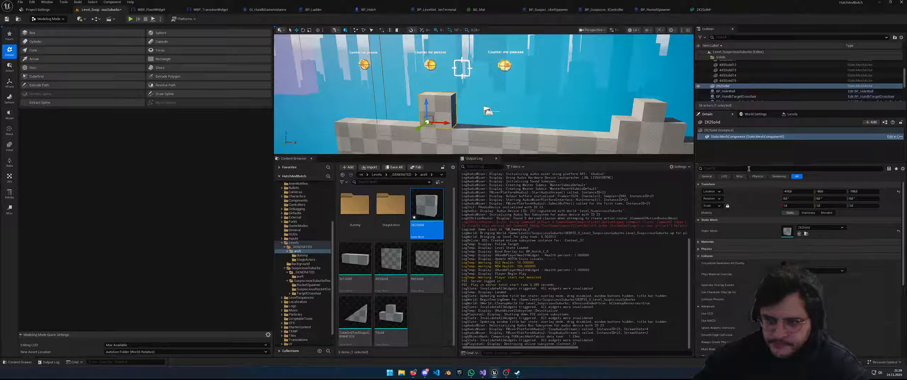
{"action": "type", "text": "collision"}
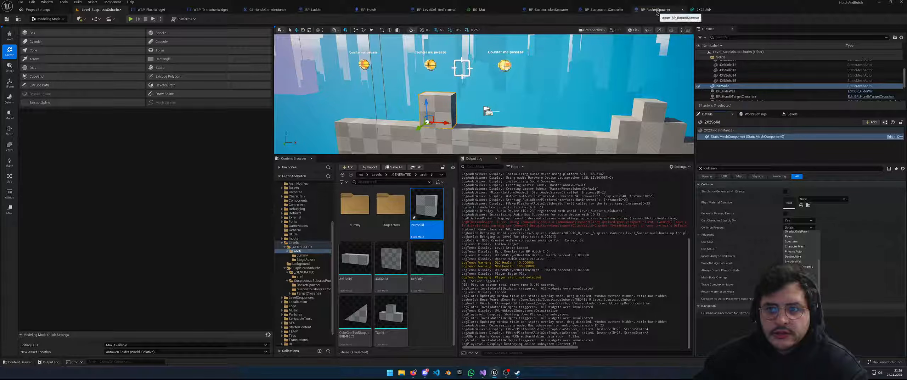
Save the 2X2Solid mesh and run another short playtest of the level
{"action": "left_click", "coordinate": [705, 11]}
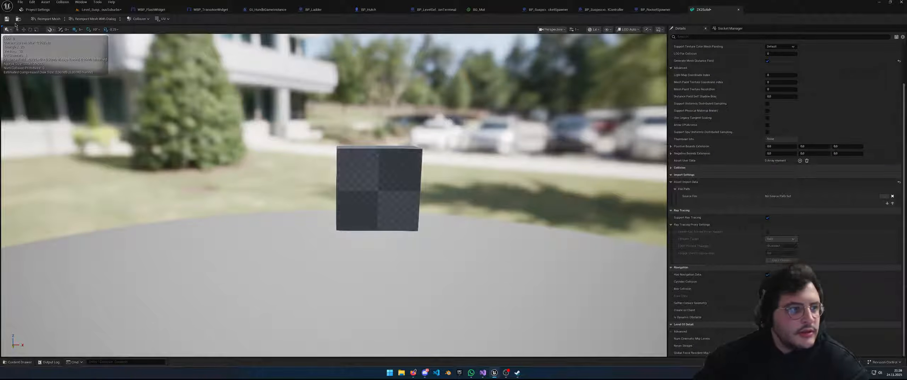
{"action": "left_click", "coordinate": [6, 19]}
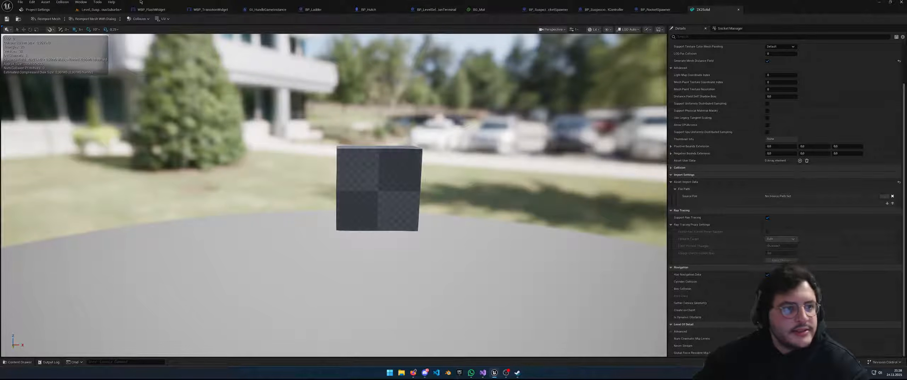
{"action": "left_click", "coordinate": [102, 9]}
{"action": "left_click", "coordinate": [130, 19]}
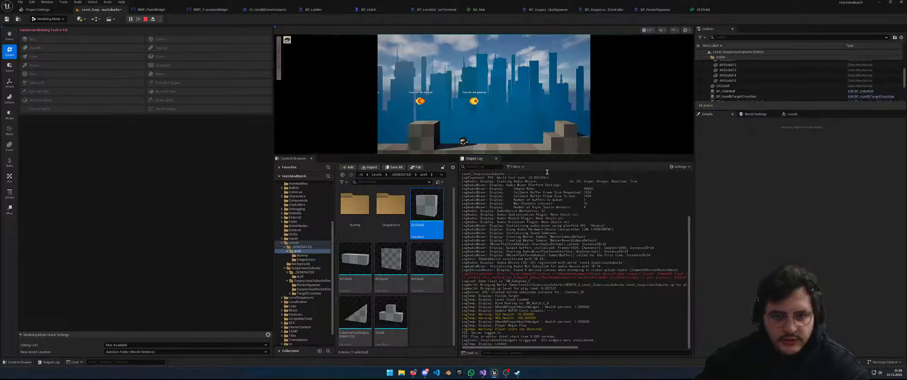
{"action": "left_click", "coordinate": [585, 135]}
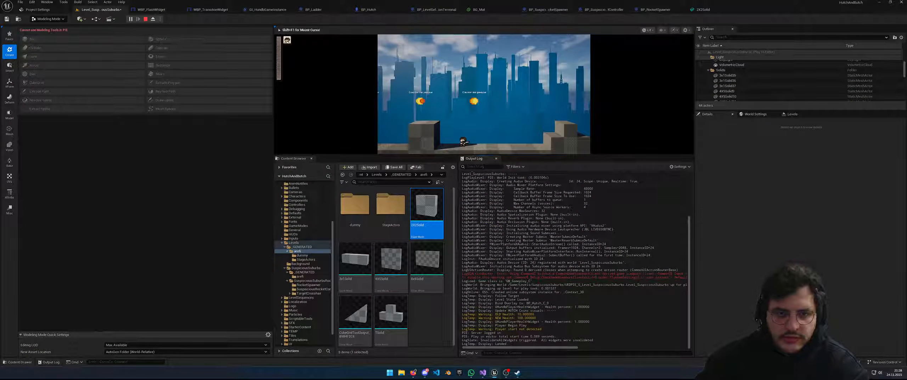
{"action": "key", "text": "Escape"}
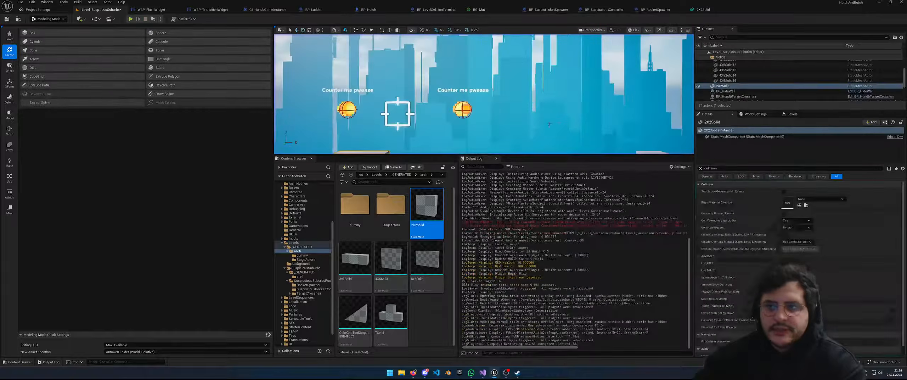
Confirm 2X2Solid's Collision Presets remain Solid, then return to the level tab
{"action": "left_click", "coordinate": [710, 10]}
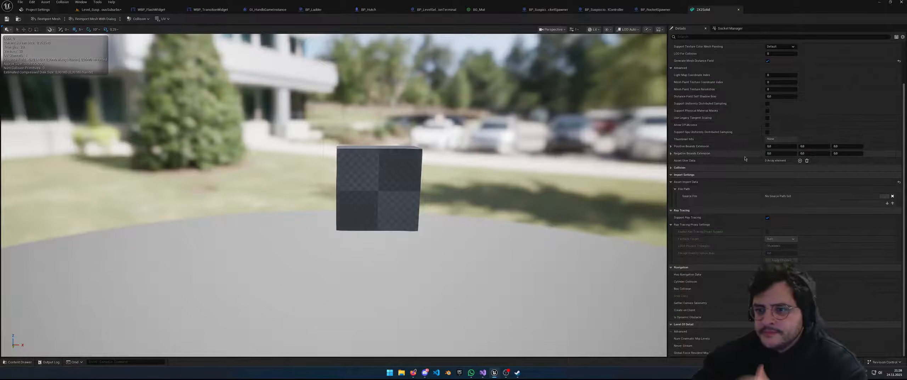
{"action": "scroll", "coordinate": [744, 148], "scroll_direction": "up", "scroll_amount": 3}
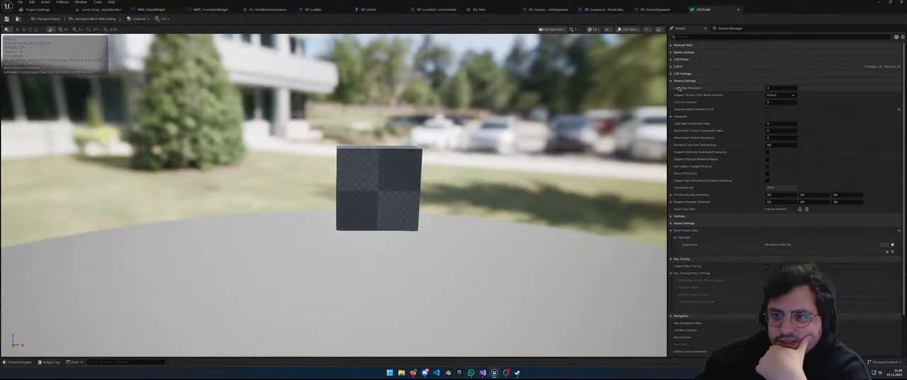
{"action": "left_click", "coordinate": [670, 81]}
{"action": "left_click", "coordinate": [671, 88]}
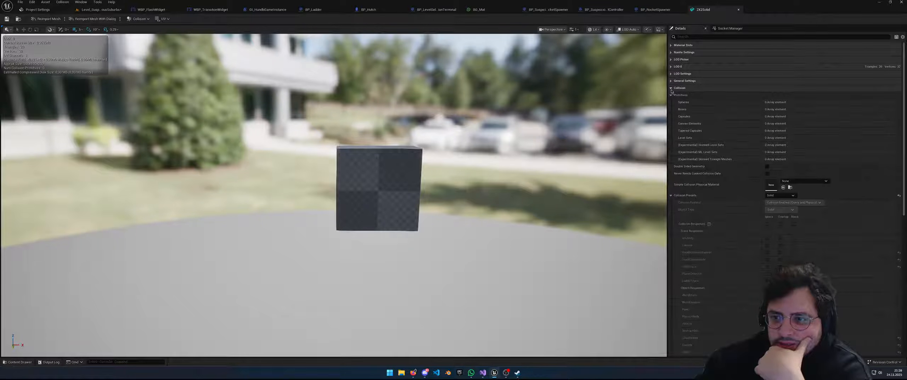
{"action": "left_click", "coordinate": [671, 195]}
{"action": "scroll", "coordinate": [708, 213], "scroll_direction": "down", "scroll_amount": 1}
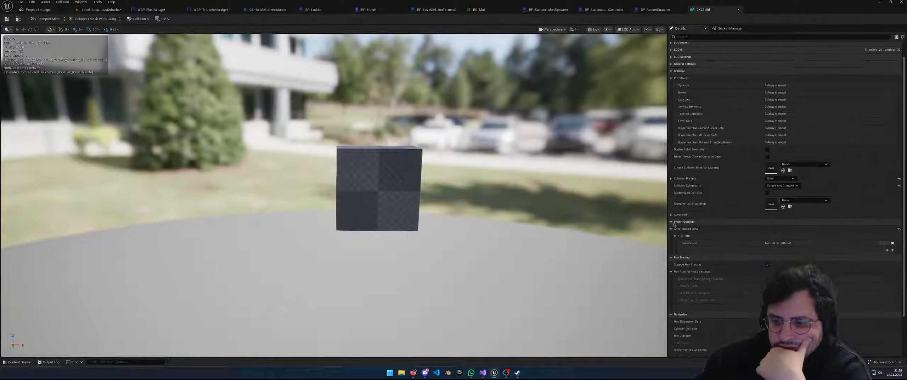
{"action": "left_click", "coordinate": [671, 215]}
{"action": "left_click", "coordinate": [671, 215]}
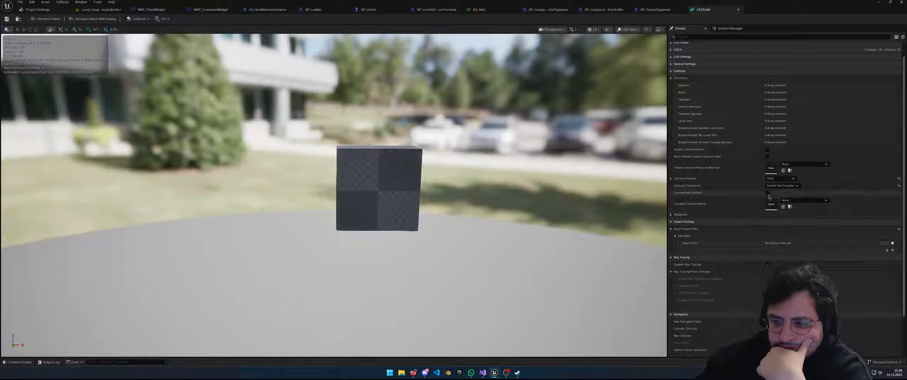
{"action": "left_click", "coordinate": [785, 179]}
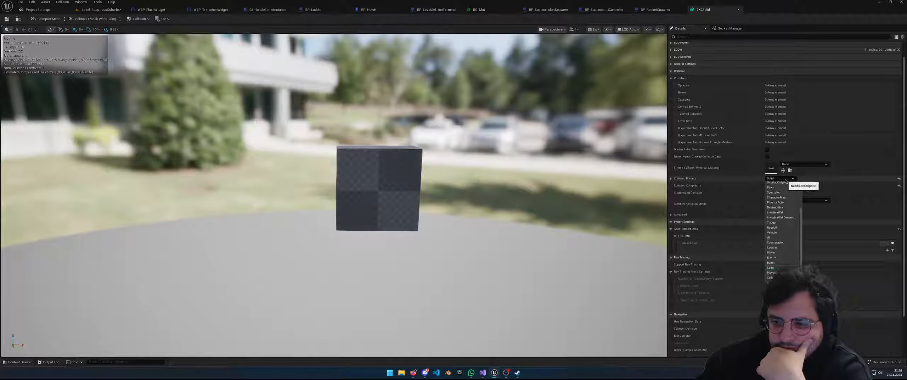
{"action": "left_click", "coordinate": [785, 178]}
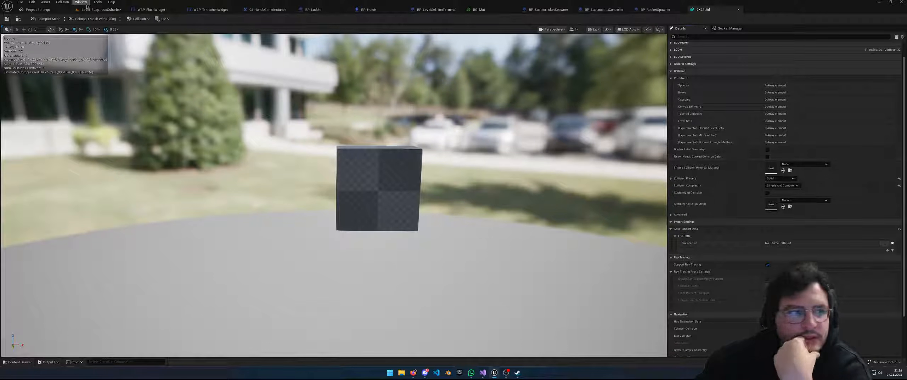
{"action": "left_click", "coordinate": [50, 10]}
{"action": "left_click", "coordinate": [101, 10]}
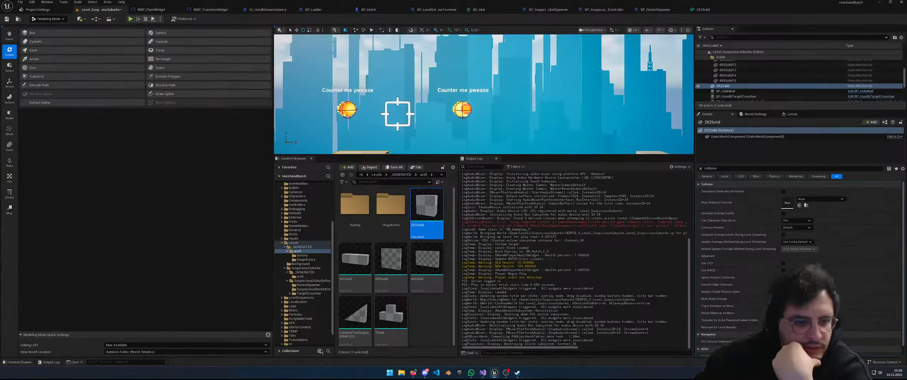
Open the 3x1Solid mesh, expand its sphere collision element, and review the add-collision options
{"action": "left_click", "coordinate": [354, 264]}
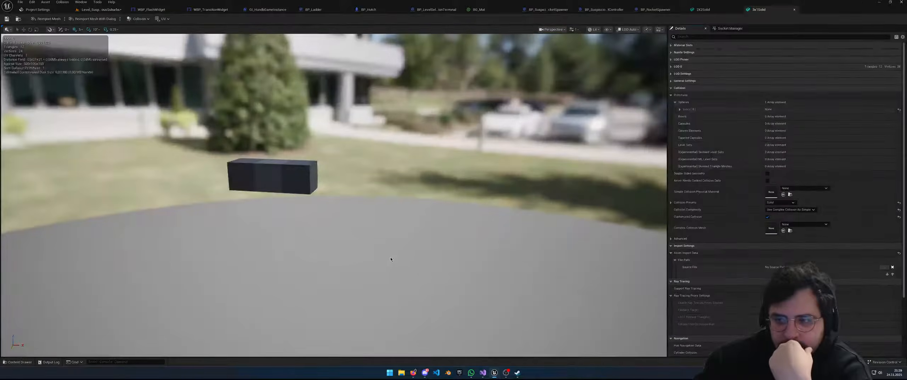
{"action": "scroll", "coordinate": [759, 230], "scroll_direction": "down", "scroll_amount": 3}
{"action": "scroll", "coordinate": [759, 230], "scroll_direction": "up", "scroll_amount": 2}
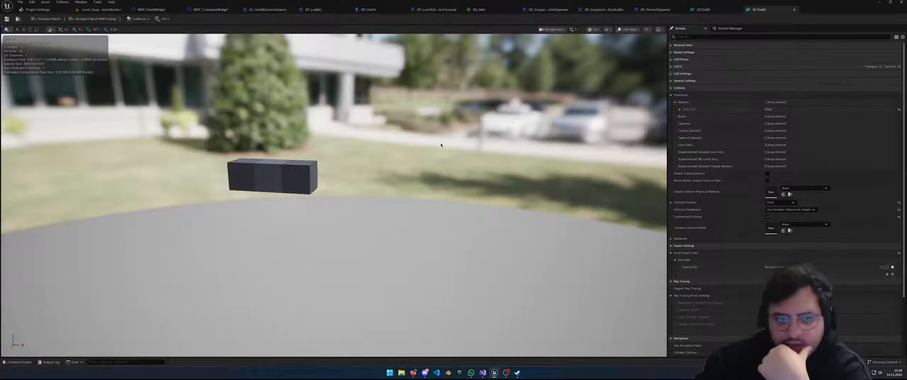
{"action": "left_click", "coordinate": [680, 109]}
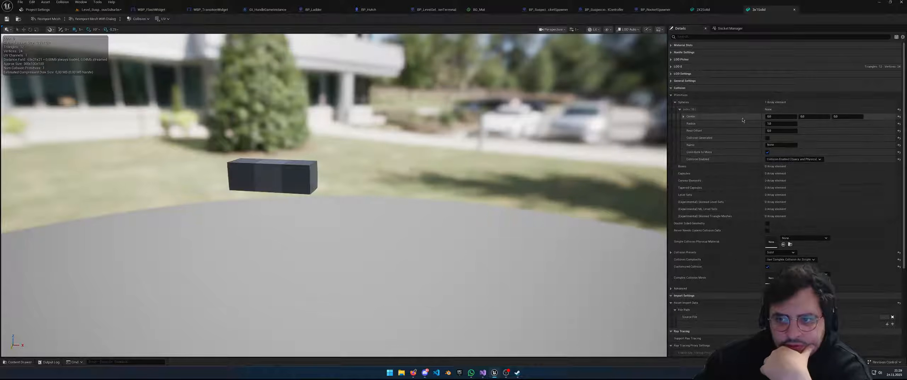
{"action": "left_click", "coordinate": [138, 19]}
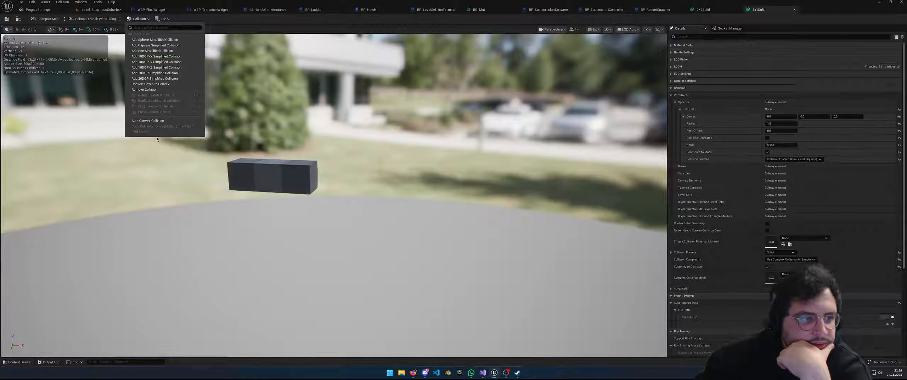
{"action": "left_click", "coordinate": [264, 24]}
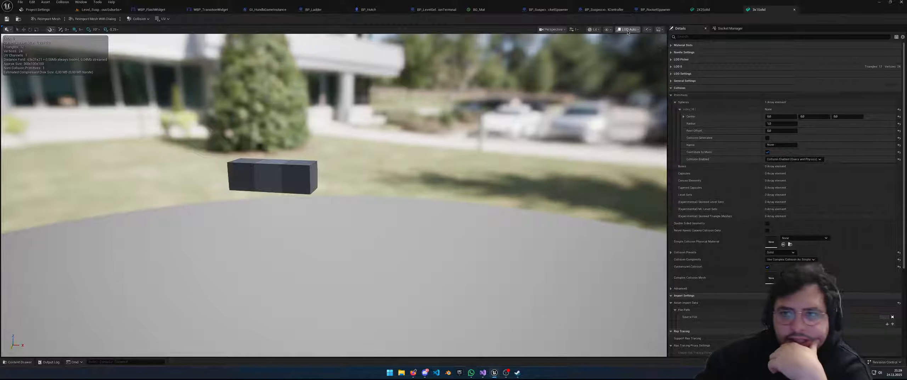
View the box in Visibility Collision, then Player Collision, then Unlit view modes
{"action": "left_click", "coordinate": [596, 30]}
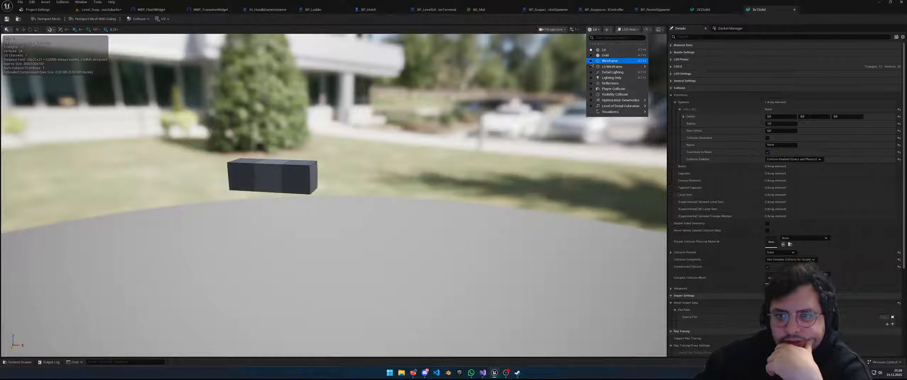
{"action": "mouse_move", "coordinate": [615, 112]}
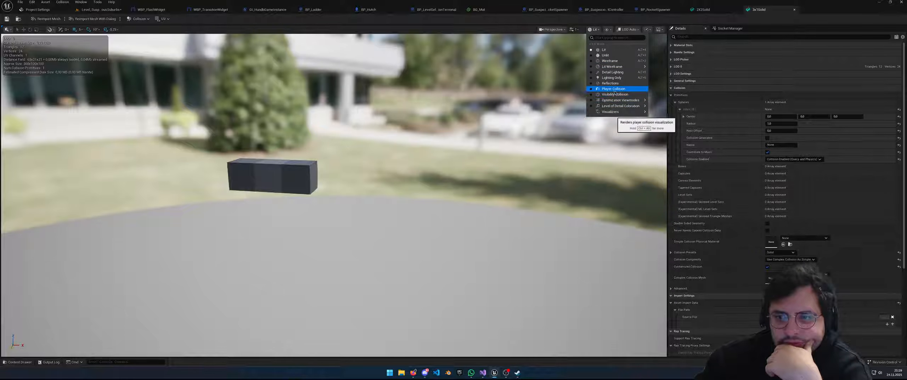
{"action": "left_click", "coordinate": [615, 94]}
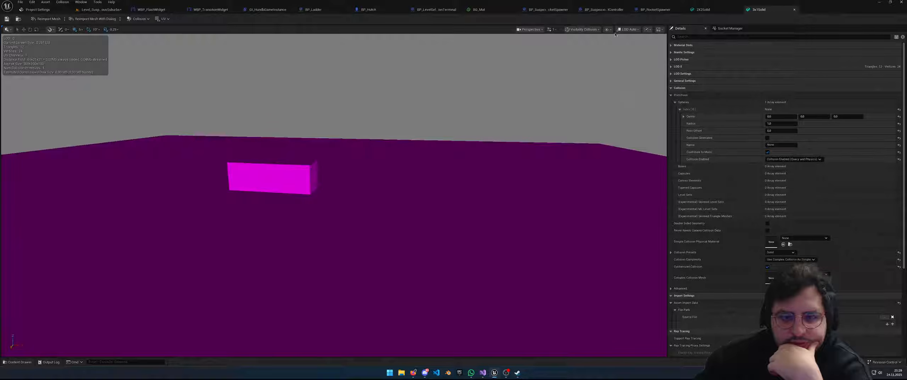
{"action": "left_click", "coordinate": [592, 30]}
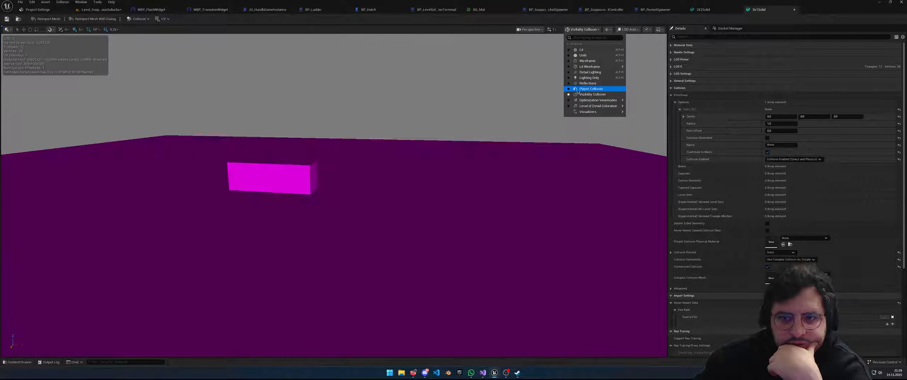
{"action": "left_click", "coordinate": [581, 89]}
{"action": "left_click", "coordinate": [580, 29]}
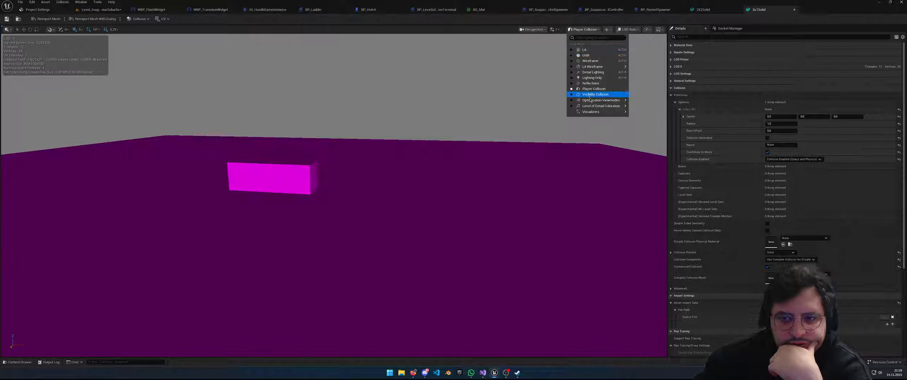
{"action": "mouse_move", "coordinate": [597, 112]}
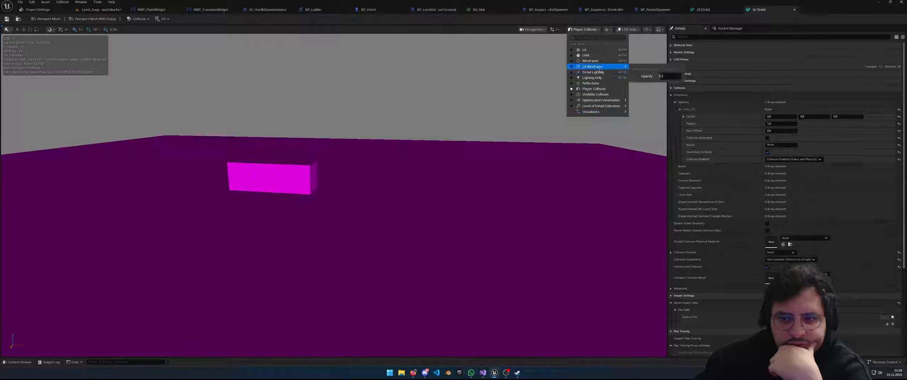
{"action": "left_click", "coordinate": [599, 55]}
Switch the viewport to Wireframe, then Unlit, then back to Lit
{"action": "left_click", "coordinate": [590, 31]}
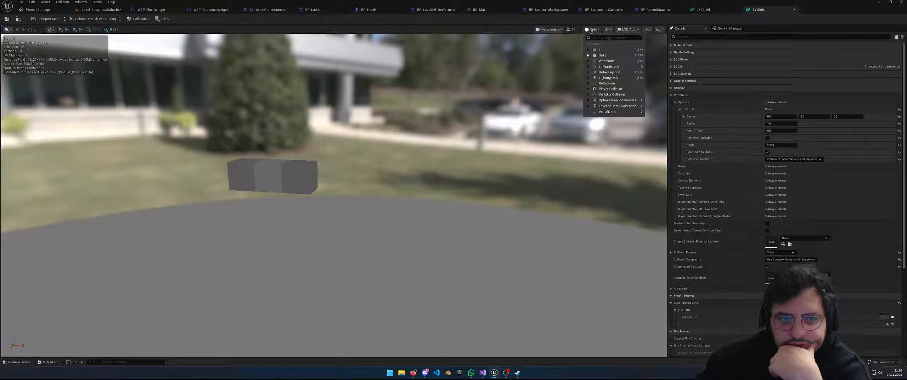
{"action": "left_click", "coordinate": [609, 63]}
{"action": "mouse_move", "coordinate": [377, 118]}
{"action": "left_mouse_down"}
{"action": "mouse_move", "coordinate": [362, 118]}
{"action": "mouse_move", "coordinate": [383, 117]}
{"action": "left_mouse_up"}
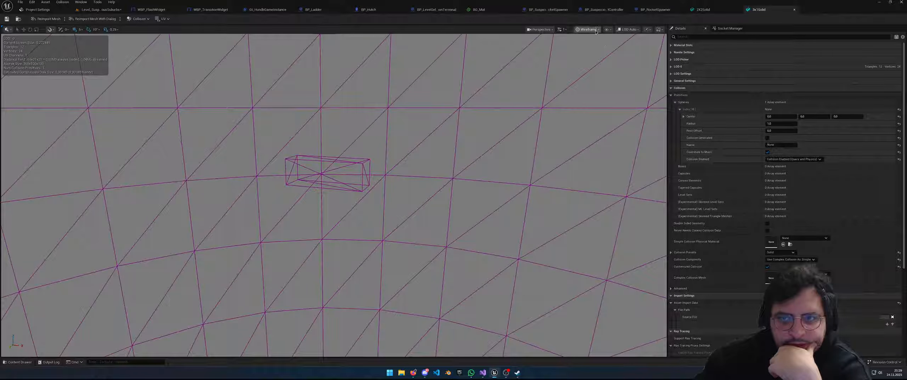
{"action": "left_click", "coordinate": [596, 31]}
{"action": "left_click", "coordinate": [591, 56]}
{"action": "left_click", "coordinate": [592, 30]}
{"action": "left_click", "coordinate": [595, 48]}
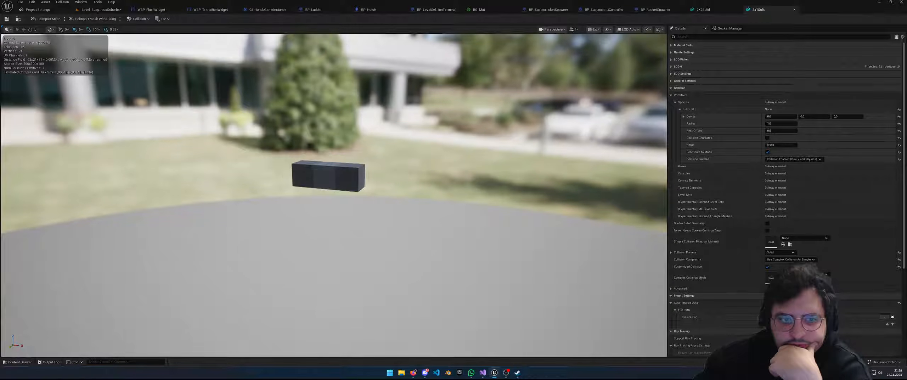
Check the sphere collision's center coordinates, then go back to Level_SuspiciousSuburbs
{"action": "right_click_drag", "start_coordinate": [286, 176], "coordinate": [285, 156]}
{"action": "left_click", "coordinate": [133, 19]}
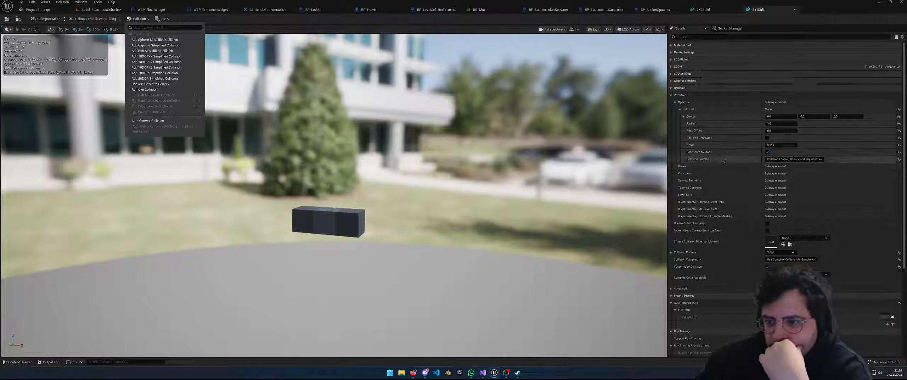
{"action": "left_click", "coordinate": [687, 117]}
{"action": "left_click", "coordinate": [684, 117]}
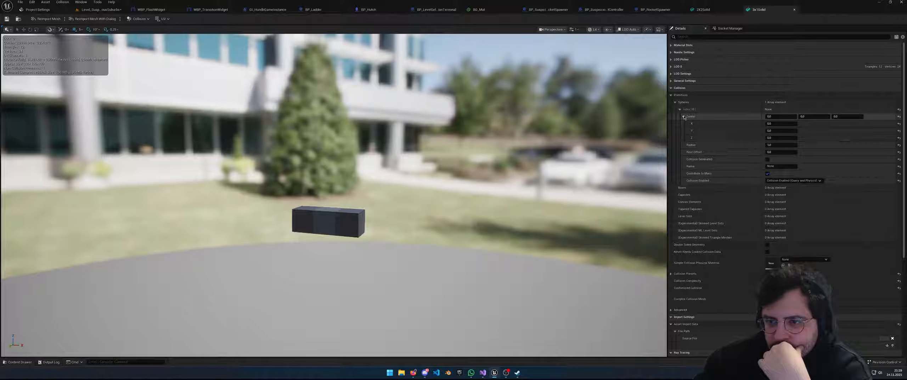
{"action": "left_click", "coordinate": [675, 102]}
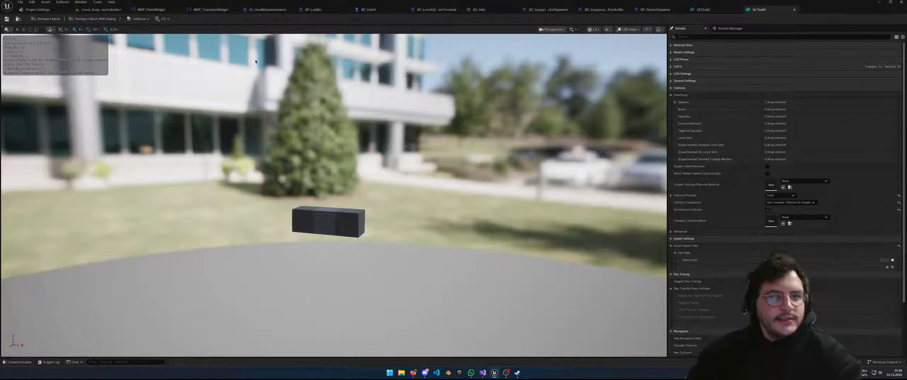
{"action": "left_click", "coordinate": [94, 11]}
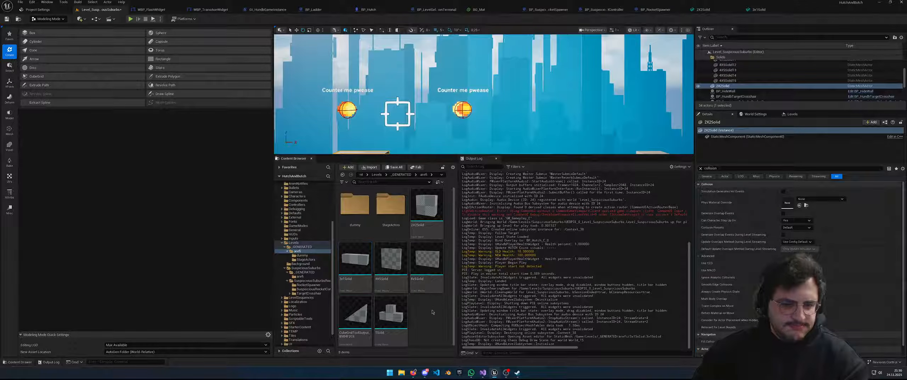
Open the TSolid mesh, then inspect the 2X2Solid collision primitives list
{"action": "left_click", "coordinate": [390, 328]}
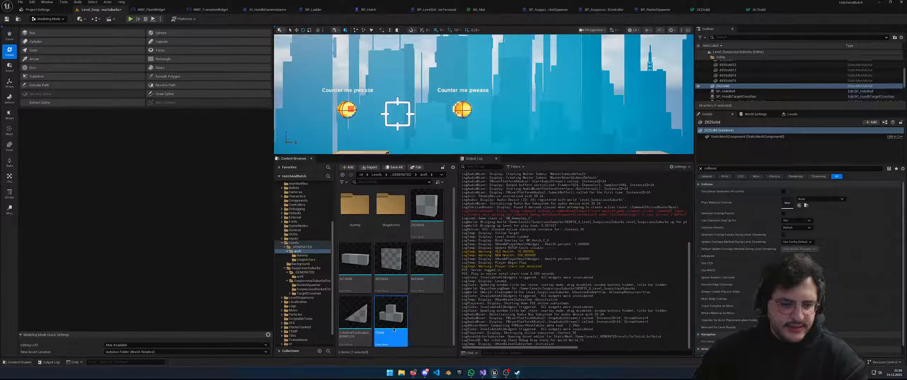
{"action": "double_click", "coordinate": [391, 319]}
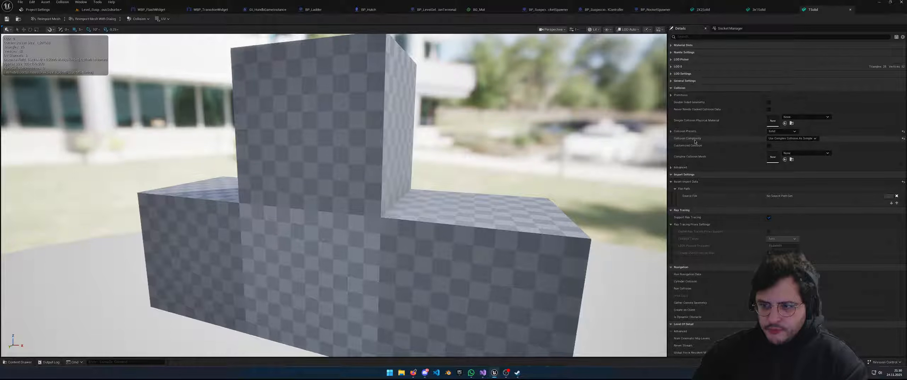
{"action": "left_click", "coordinate": [703, 10]}
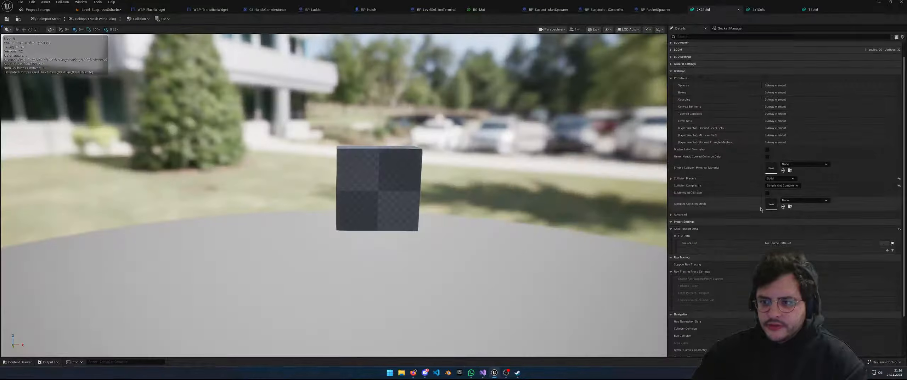
{"action": "scroll", "coordinate": [675, 210], "scroll_direction": "down", "scroll_amount": 3}
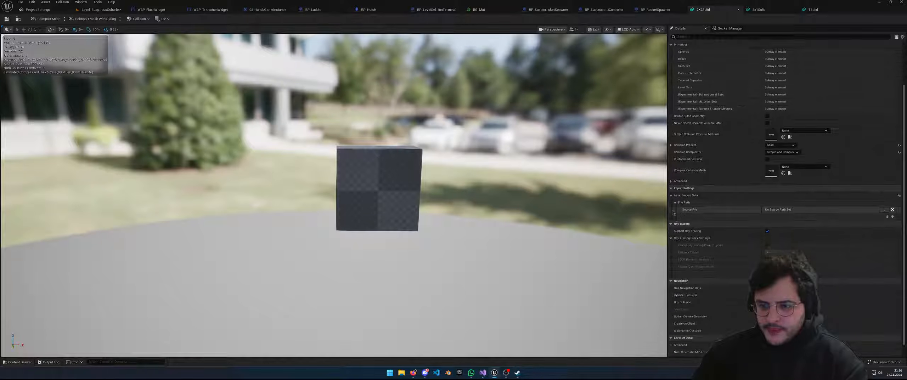
{"action": "scroll", "coordinate": [680, 204], "scroll_direction": "up", "scroll_amount": 5}
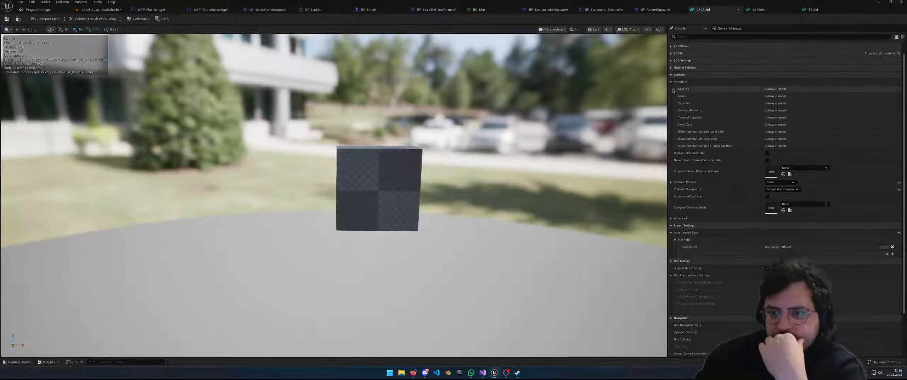
{"action": "left_click", "coordinate": [671, 82]}
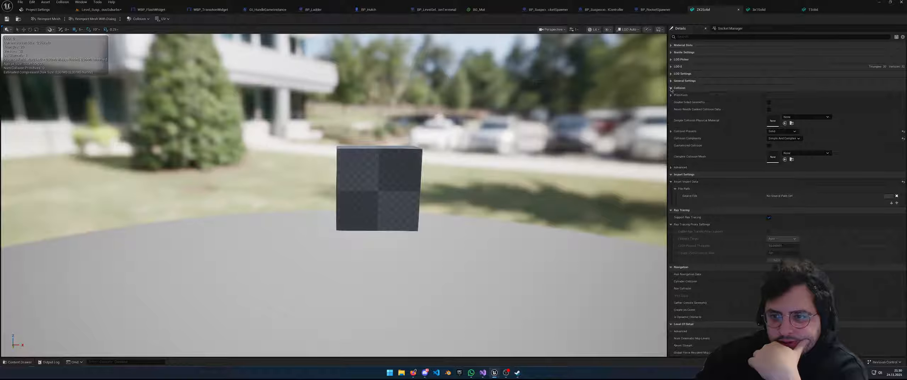
{"action": "left_click", "coordinate": [670, 95]}
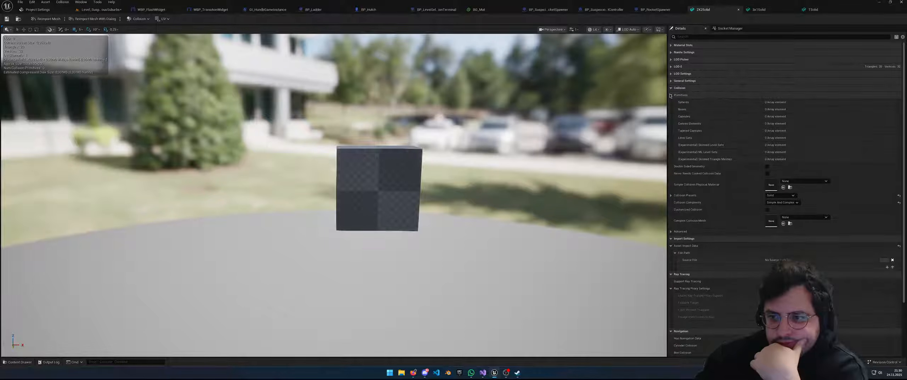
{"action": "left_click", "coordinate": [671, 95]}
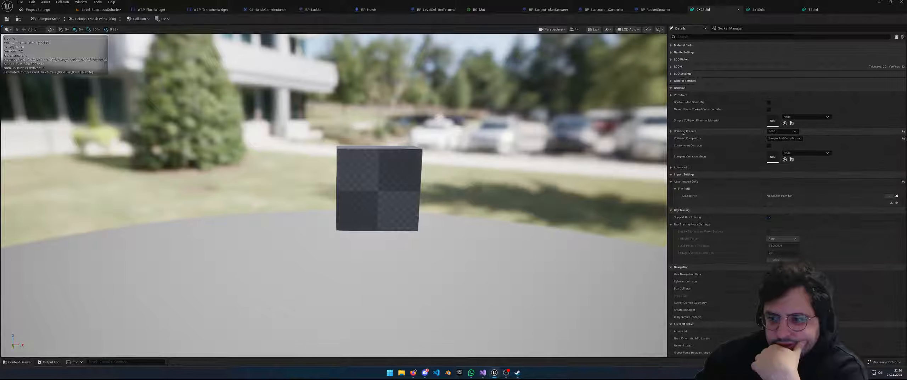
Set 2X2Solid's Collision Complexity to Use Complex Collision As Simple after comparing with TSolid
{"action": "left_click", "coordinate": [813, 10]}
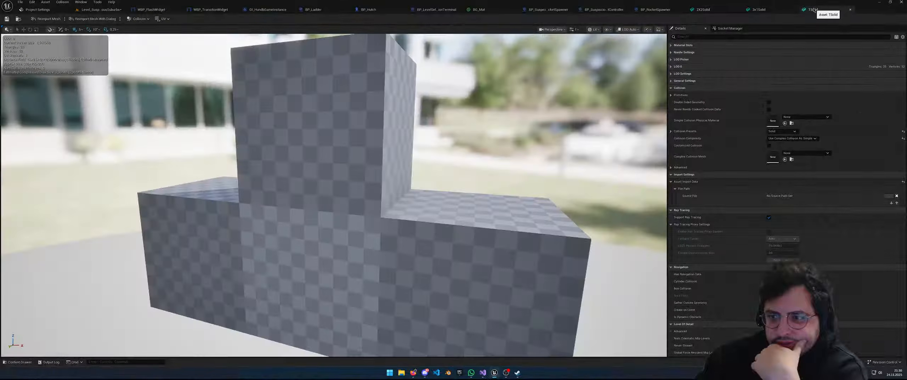
{"action": "left_click", "coordinate": [703, 10]}
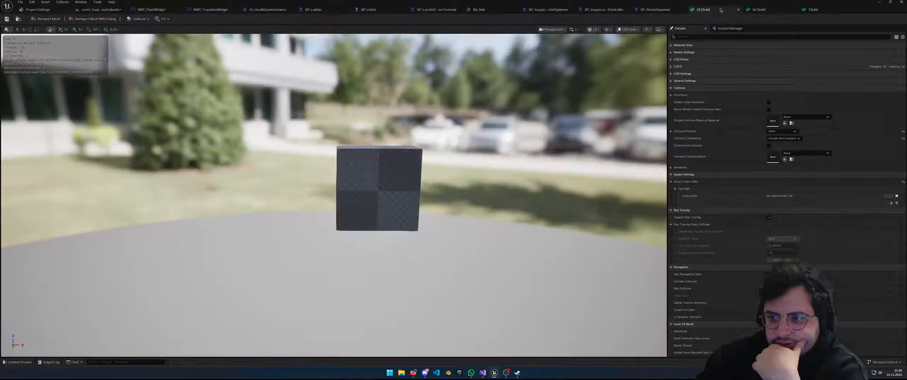
{"action": "left_click", "coordinate": [787, 141]}
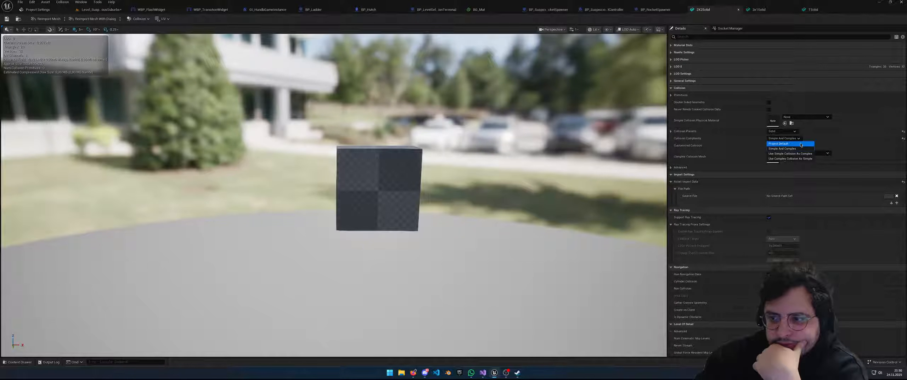
{"action": "left_click", "coordinate": [808, 162]}
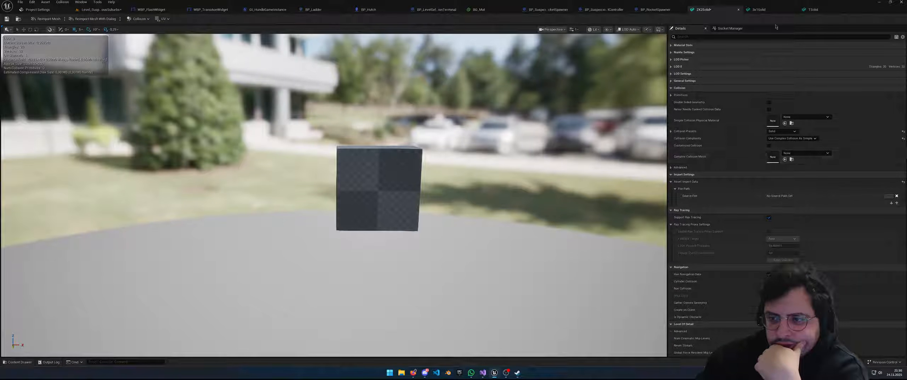
Flip between the TSolid, 2X2Solid and 3x1Solid mesh tabs, ending on TSolid
{"action": "left_click", "coordinate": [811, 10]}
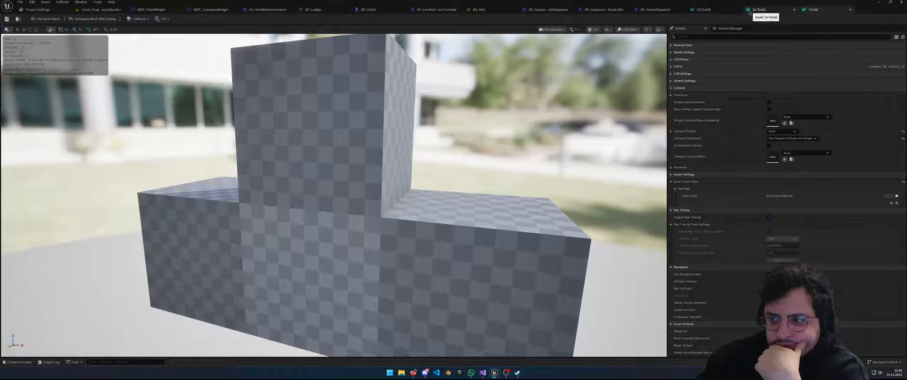
{"action": "left_click", "coordinate": [726, 11]}
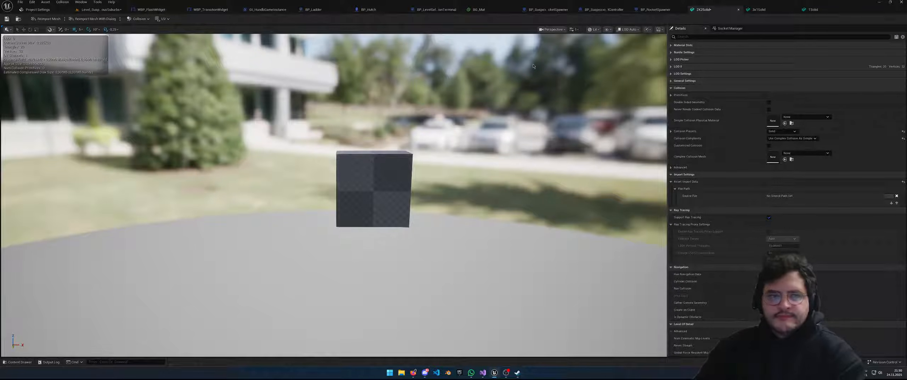
{"action": "left_click", "coordinate": [759, 9]}
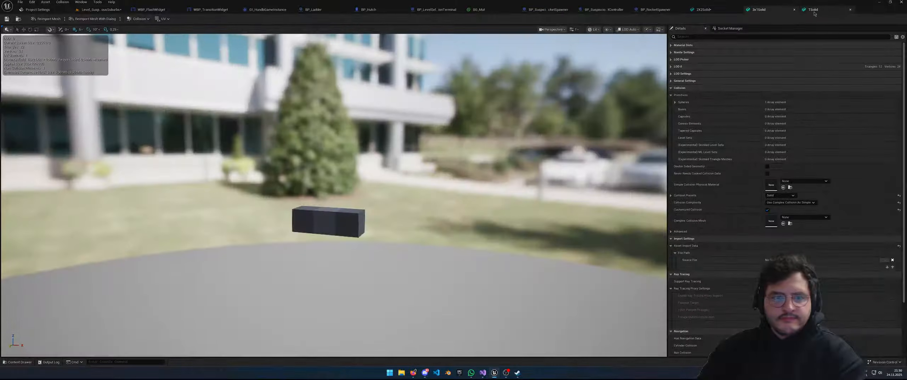
{"action": "left_click", "coordinate": [814, 11]}
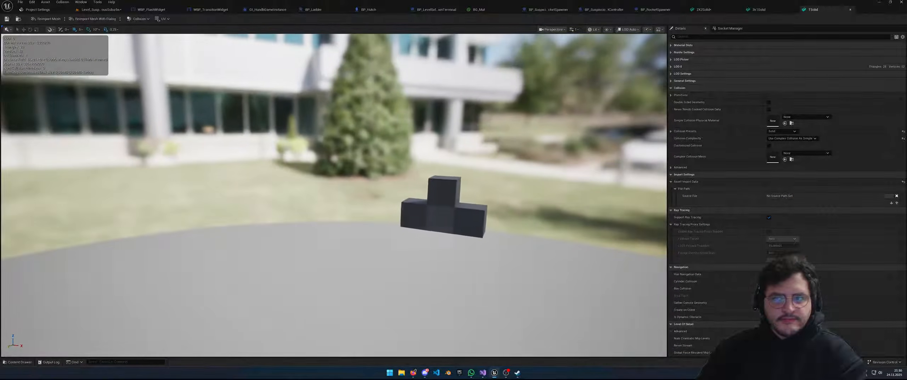
Playtest the level in the editor, running and jumping onto the T block, then stop play
{"action": "left_click", "coordinate": [93, 10]}
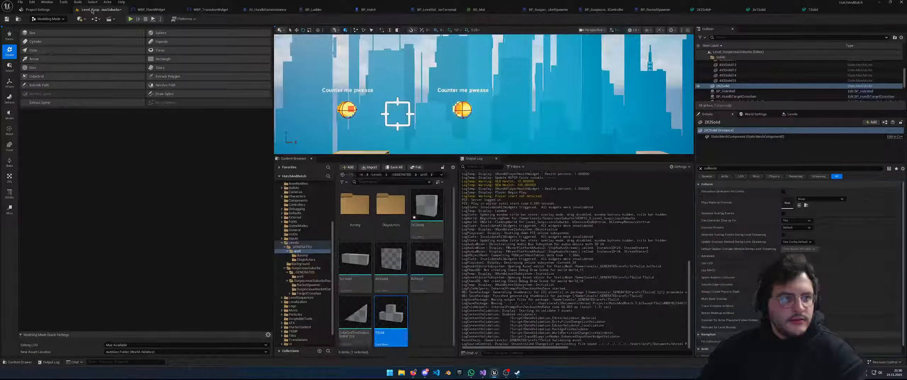
{"action": "left_click", "coordinate": [131, 19]}
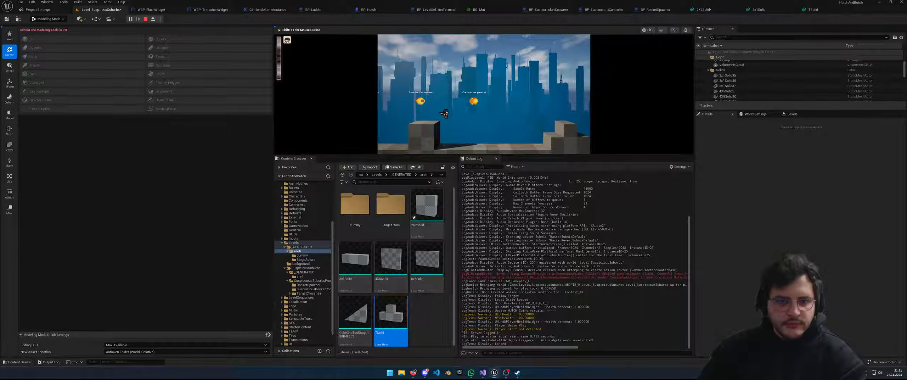
{"action": "key", "text": "d"}
{"action": "key", "text": "d"}
{"action": "key", "text": "space"}
{"action": "key", "text": "space"}
{"action": "key", "text": "a"}
{"action": "key", "text": "space"}
{"action": "key", "text": "d"}
{"action": "key", "text": "a"}
{"action": "key", "text": "space"}
{"action": "key", "text": "space"}
{"action": "key", "text": "space"}
{"action": "key", "text": "a"}
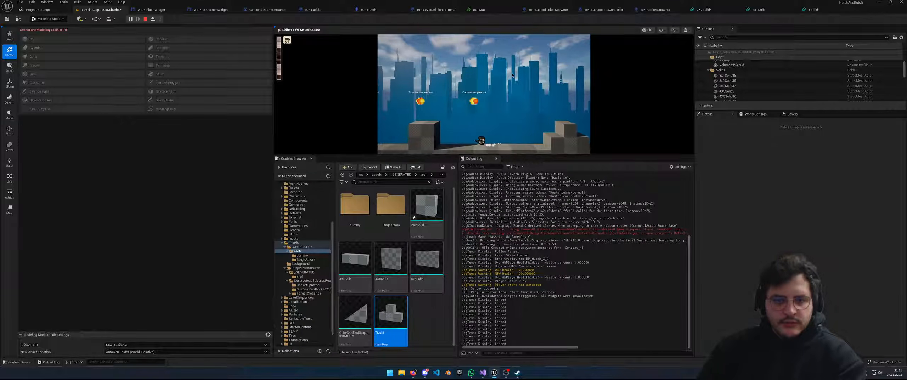
{"action": "key", "text": "Escape"}
Select the small 2X2Solid block at the wall's top-left and open its mesh editor
{"action": "key", "text": "s"}
{"action": "right_click_drag", "start_coordinate": [512, 75], "coordinate": [535, 106]}
{"action": "key", "text": "w"}
{"action": "key", "text": "s"}
{"action": "left_click", "coordinate": [530, 73]}
{"action": "right_click_drag", "start_coordinate": [530, 81], "coordinate": [467, 89]}
{"action": "key", "text": "w"}
{"action": "left_click", "coordinate": [456, 109]}
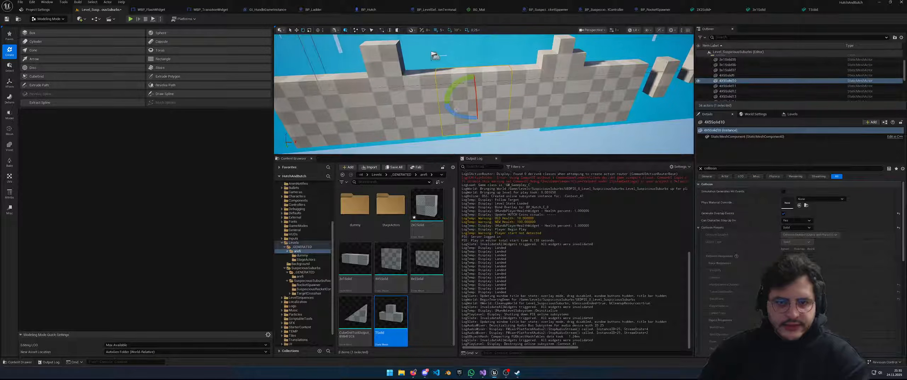
{"action": "left_click", "coordinate": [381, 59]}
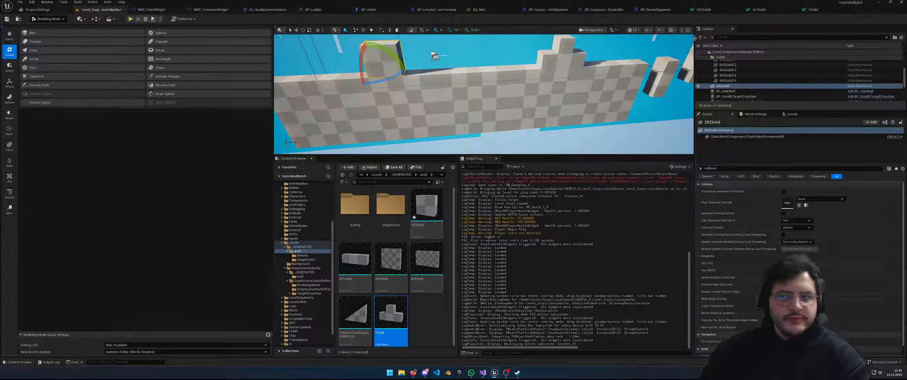
{"action": "left_click", "coordinate": [703, 10]}
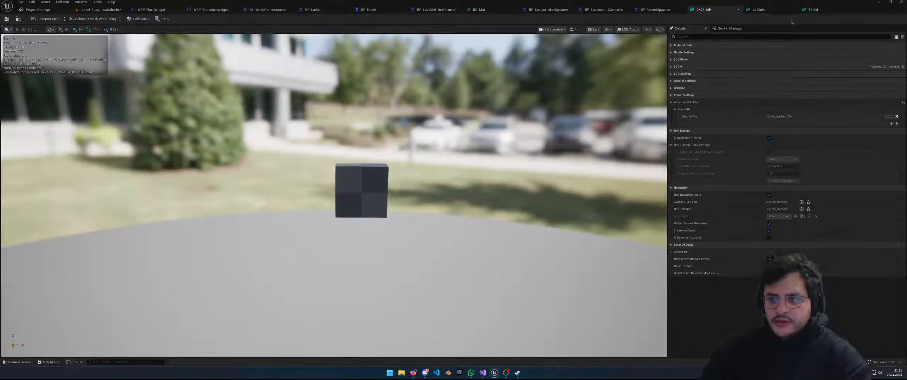
Inspect the TSolid mesh's sockets, Import Settings, File Path and Asset Import Data sections
{"action": "left_click", "coordinate": [807, 10]}
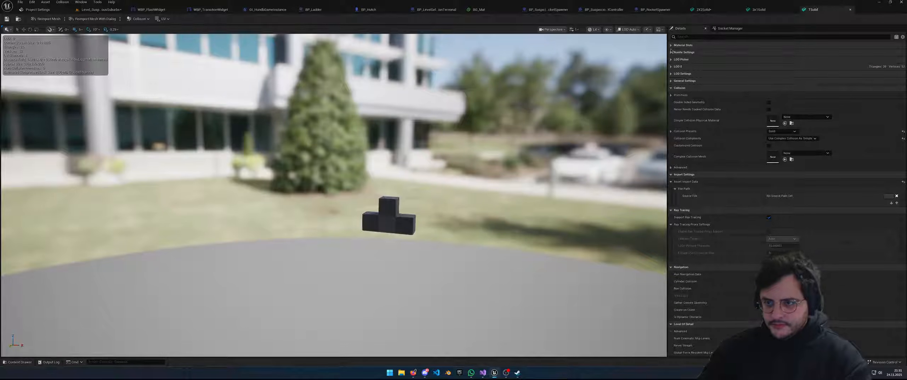
{"action": "left_click", "coordinate": [729, 28]}
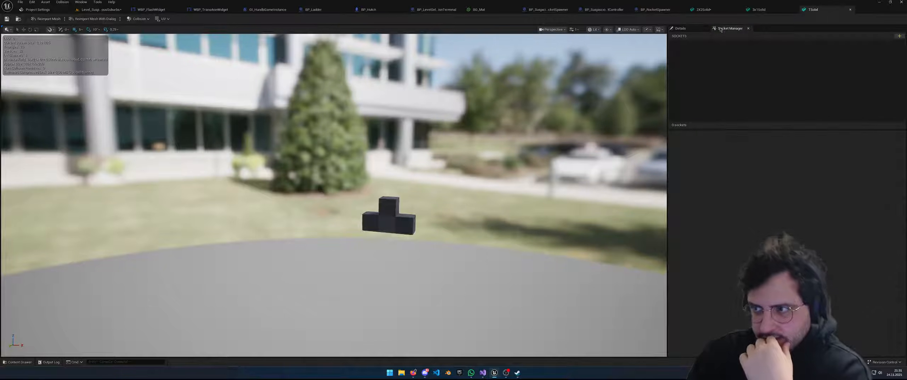
{"action": "left_click", "coordinate": [689, 28]}
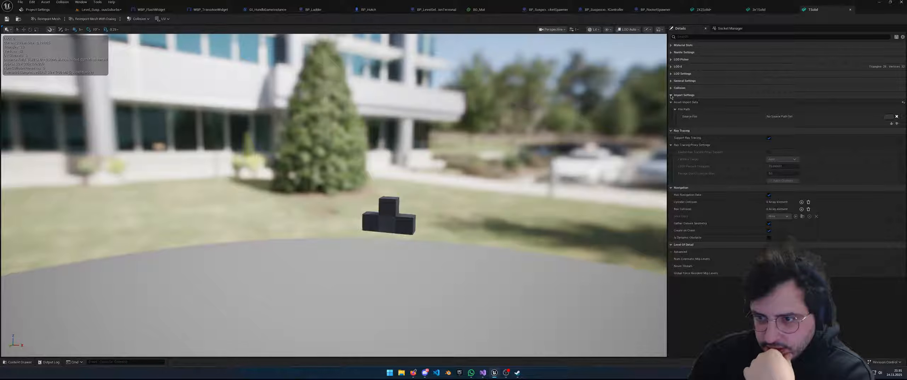
{"action": "left_click", "coordinate": [671, 96]}
{"action": "left_click", "coordinate": [670, 95]}
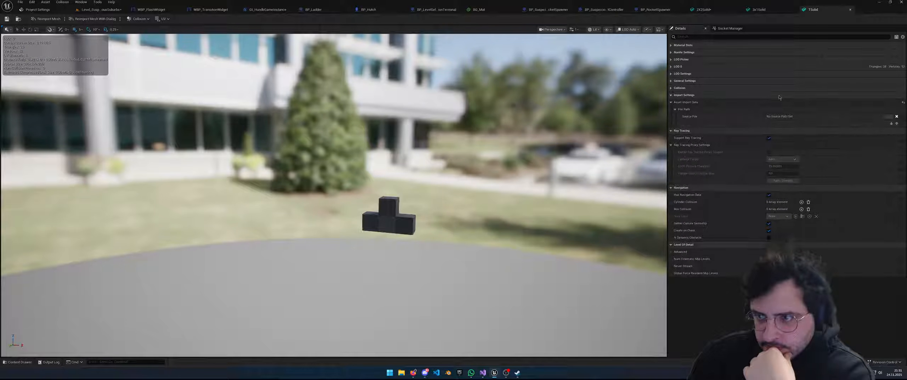
{"action": "left_click", "coordinate": [675, 110]}
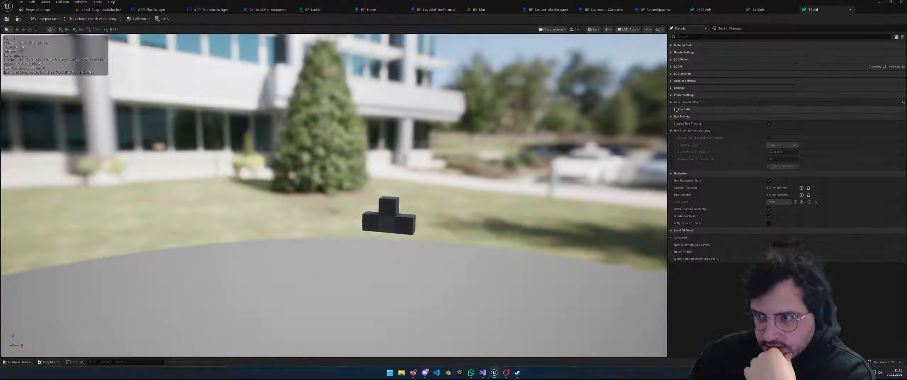
{"action": "left_click", "coordinate": [675, 109]}
{"action": "left_click", "coordinate": [672, 102]}
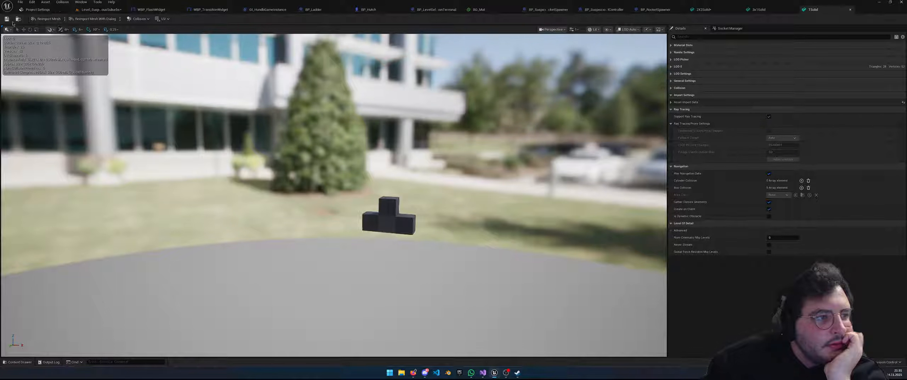
Open and close the Reimport Mesh menu, then switch through 3x1Solid to the 2X2Solid mesh
{"action": "left_click", "coordinate": [65, 18]}
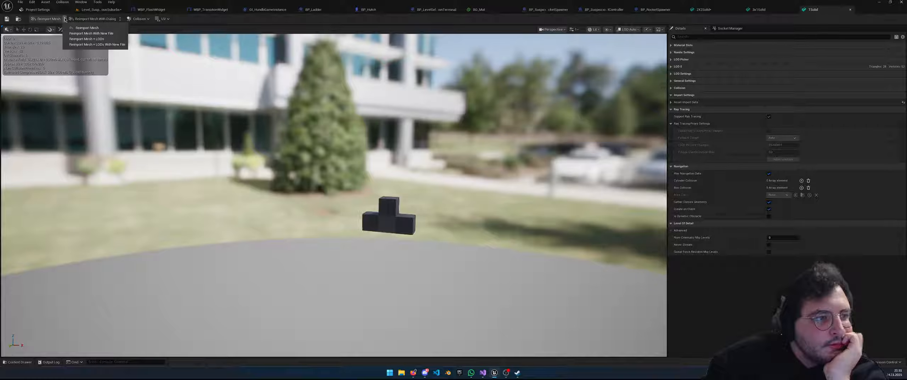
{"action": "left_click", "coordinate": [65, 19]}
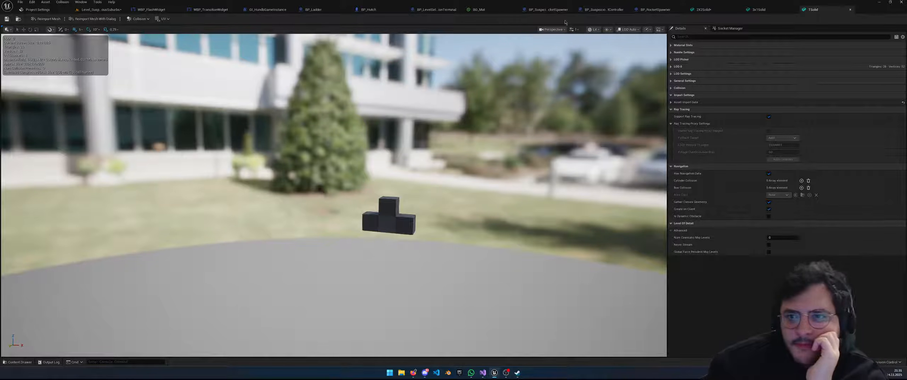
{"action": "left_click", "coordinate": [760, 10]}
{"action": "left_click", "coordinate": [723, 11]}
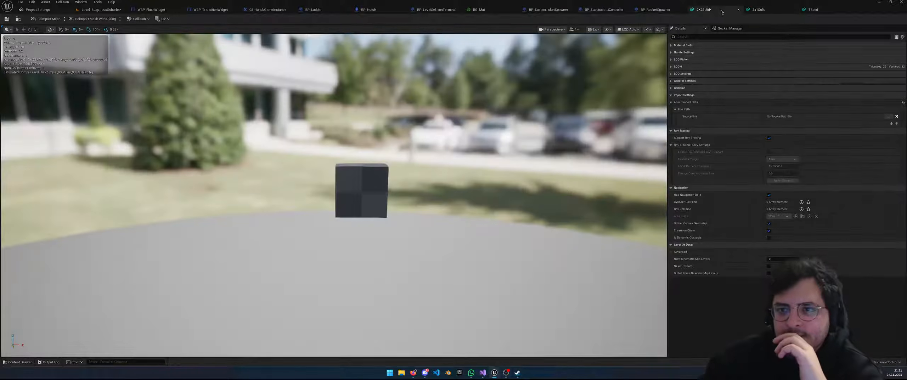
Start Cube Grid near the 2X2Solid block and pull the selected cells up into a raised block
{"action": "left_click", "coordinate": [99, 10]}
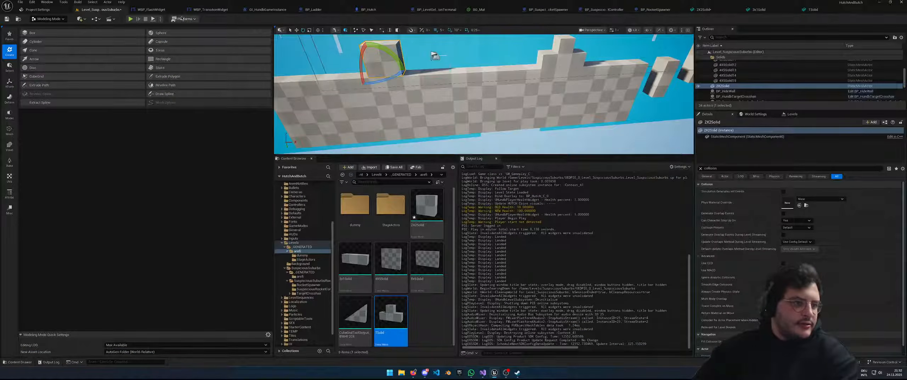
{"action": "right_click_drag", "start_coordinate": [398, 136], "coordinate": [379, 127]}
{"action": "key", "text": "s"}
{"action": "key", "text": "w"}
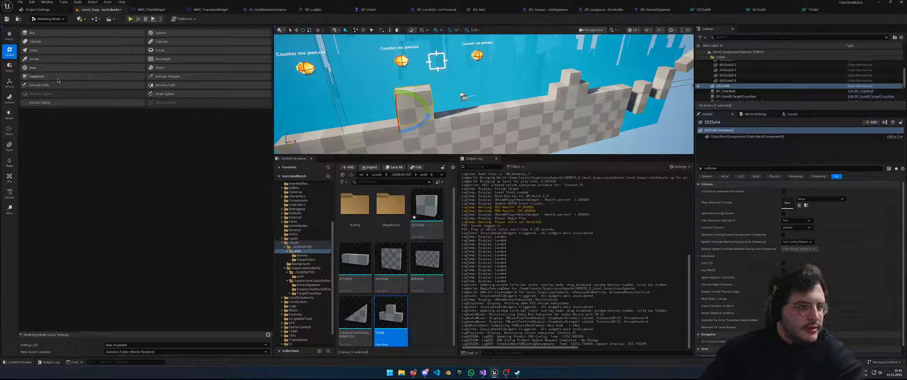
{"action": "left_click", "coordinate": [58, 79]}
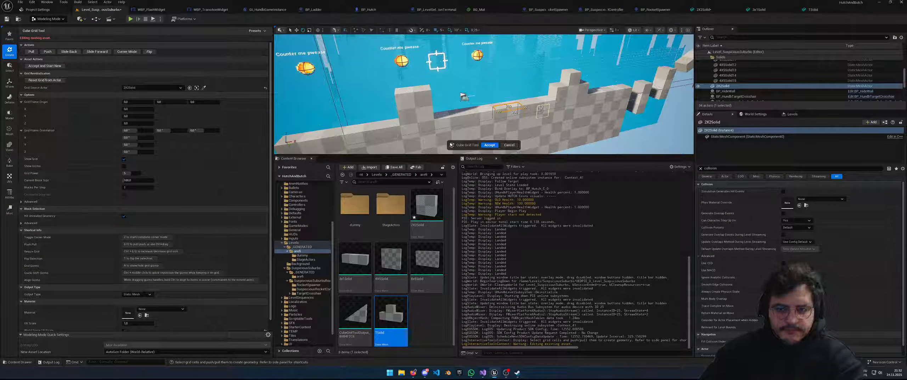
{"action": "key", "text": "e"}
{"action": "key", "text": "e"}
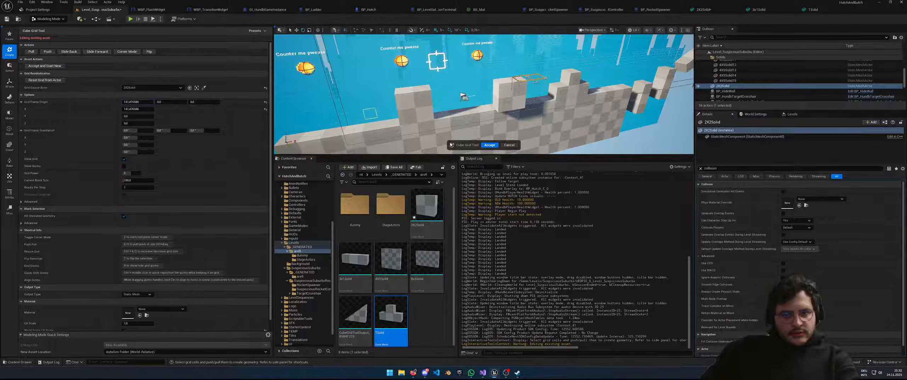
Set Grid Frame Origin X to 0 and clear the Grid Source Actor
{"action": "left_click", "coordinate": [137, 103]}
{"action": "type", "text": "0"}
{"action": "key", "text": "Return"}
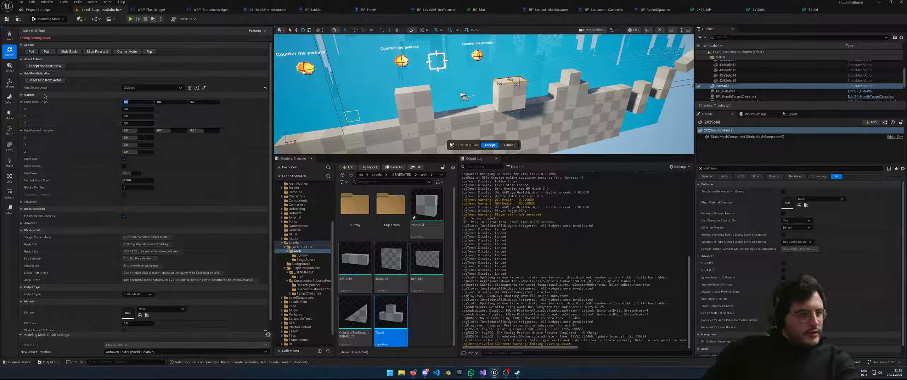
{"action": "left_click", "coordinate": [141, 88]}
{"action": "left_click", "coordinate": [141, 89]}
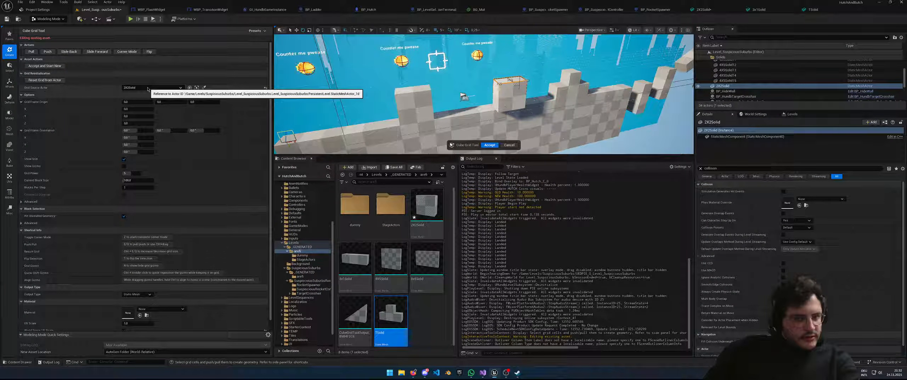
{"action": "left_click", "coordinate": [266, 89]}
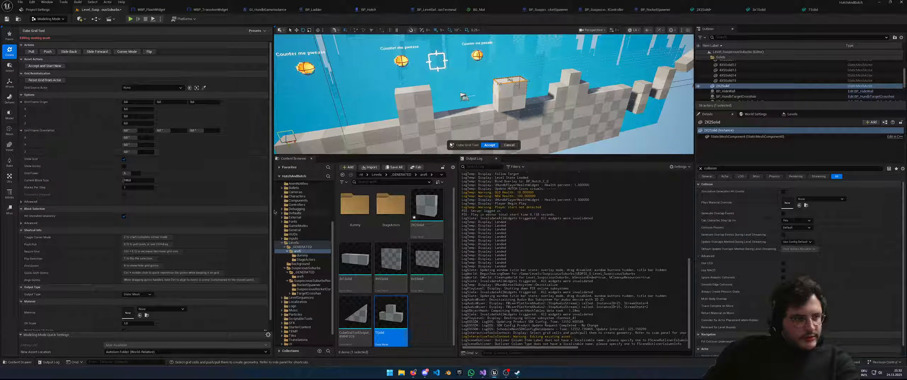
{"action": "scroll", "coordinate": [37, 154], "scroll_direction": "down", "scroll_amount": 1}
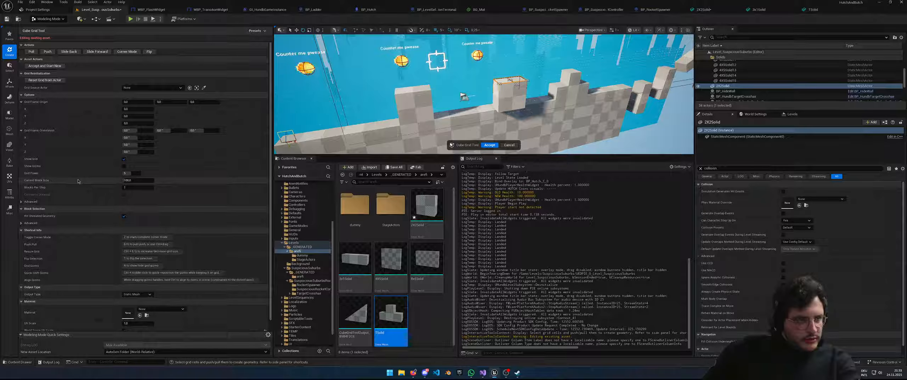
{"action": "scroll", "coordinate": [78, 181], "scroll_direction": "down", "scroll_amount": 1}
Look through the advanced block-size and selection options and the tool presets list
{"action": "left_click", "coordinate": [22, 192]}
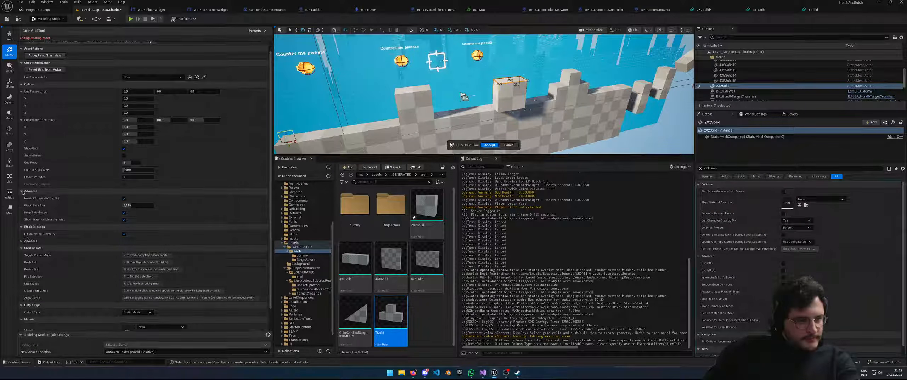
{"action": "left_click", "coordinate": [22, 192]}
{"action": "left_click", "coordinate": [22, 212]}
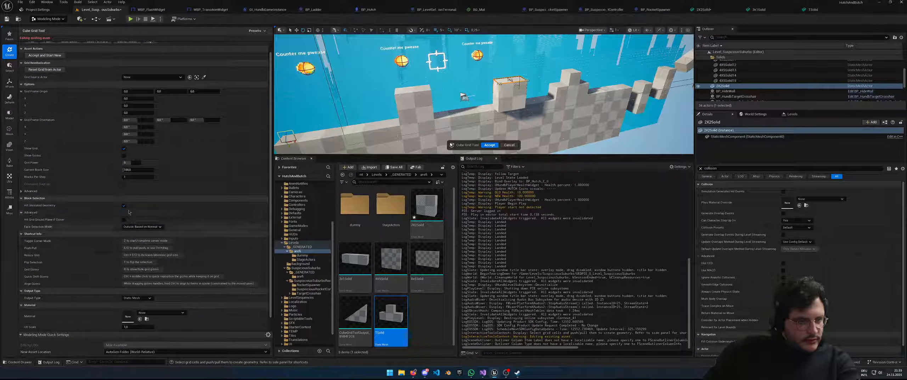
{"action": "scroll", "coordinate": [44, 50], "scroll_direction": "up", "scroll_amount": 1}
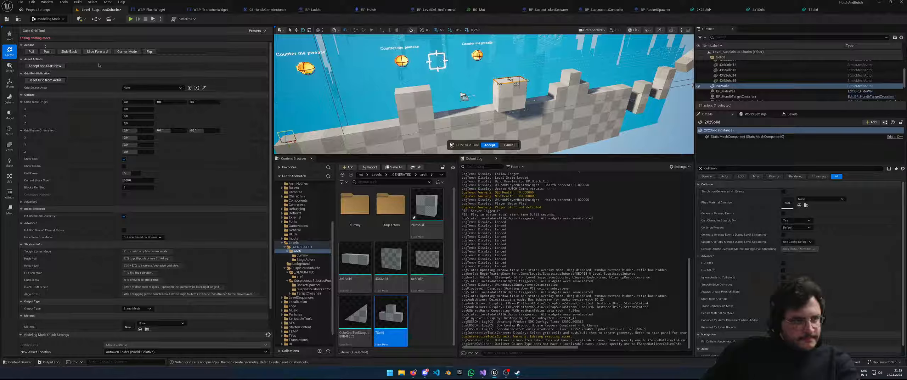
{"action": "left_click", "coordinate": [256, 31]}
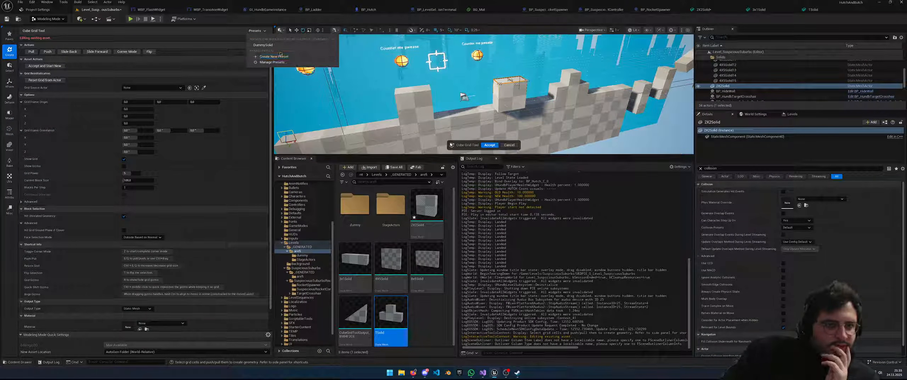
{"action": "left_click", "coordinate": [264, 45]}
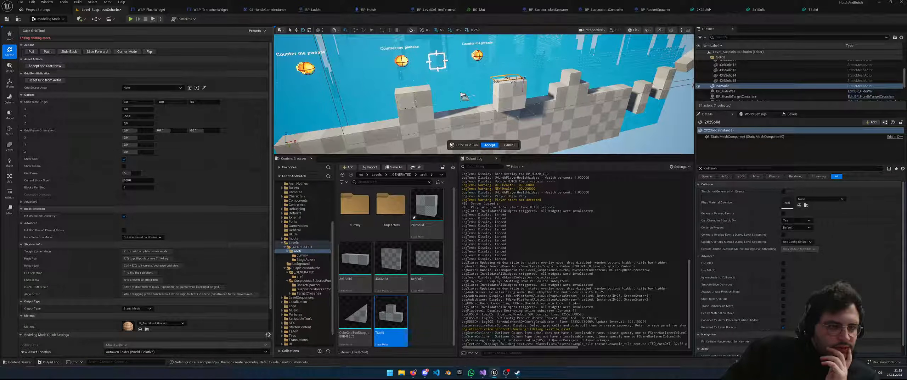
{"action": "scroll", "coordinate": [499, 81], "scroll_direction": "down", "scroll_amount": 3}
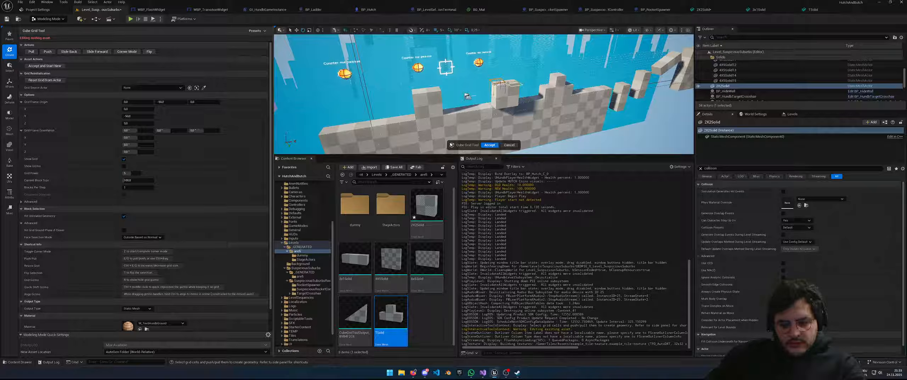
Double the grid block size to 200, then exit Cube Grid and choose to keep the changes
{"action": "key", "text": "ctrl+e"}
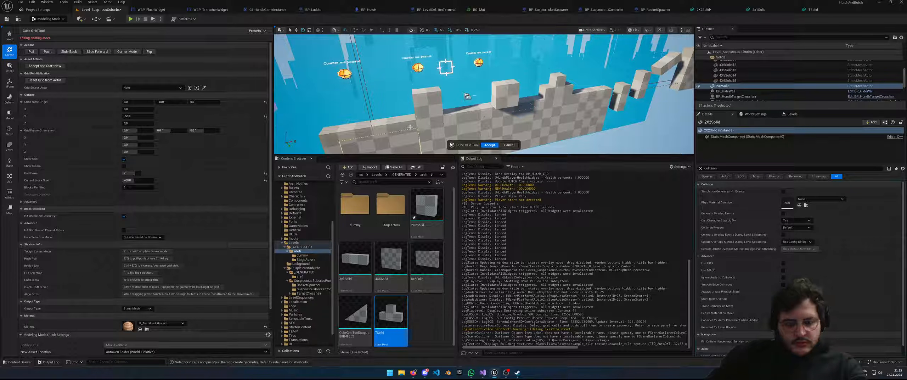
{"action": "key", "text": "ctrl+e"}
{"action": "left_click", "coordinate": [99, 10]}
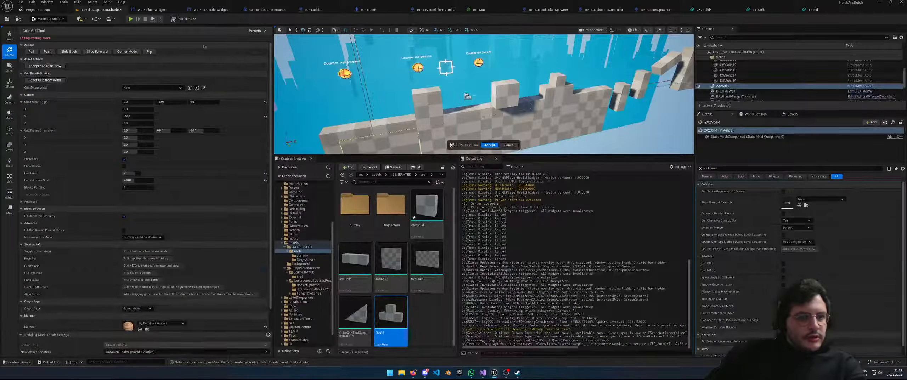
{"action": "scroll", "coordinate": [443, 117], "scroll_direction": "down", "scroll_amount": 2}
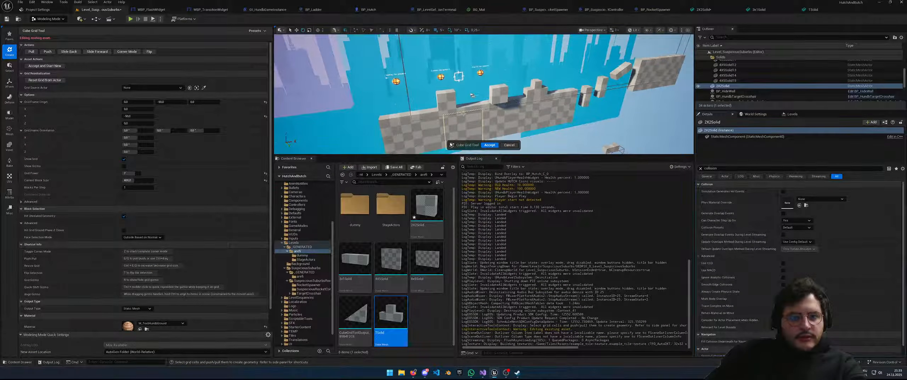
{"action": "left_click", "coordinate": [510, 145]}
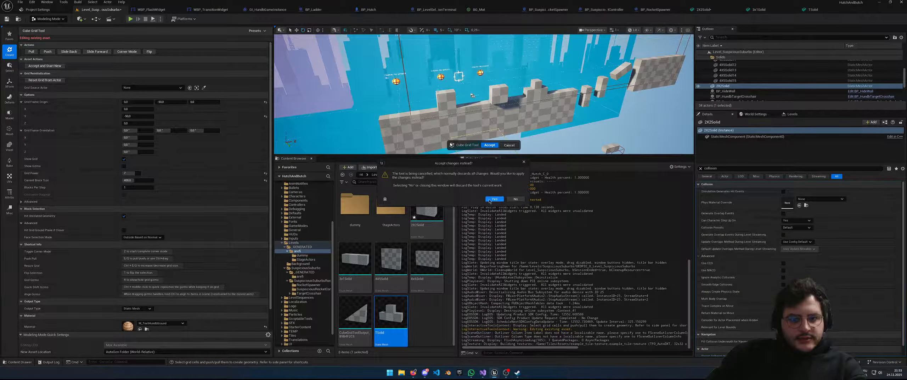
{"action": "left_click", "coordinate": [493, 199]}
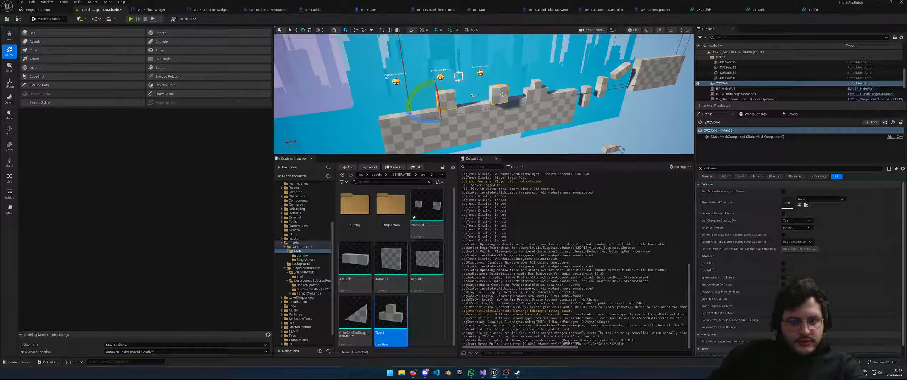
Force delete the 2X2Solid mesh asset from the Content Browser
{"action": "key", "text": "ctrl+z"}
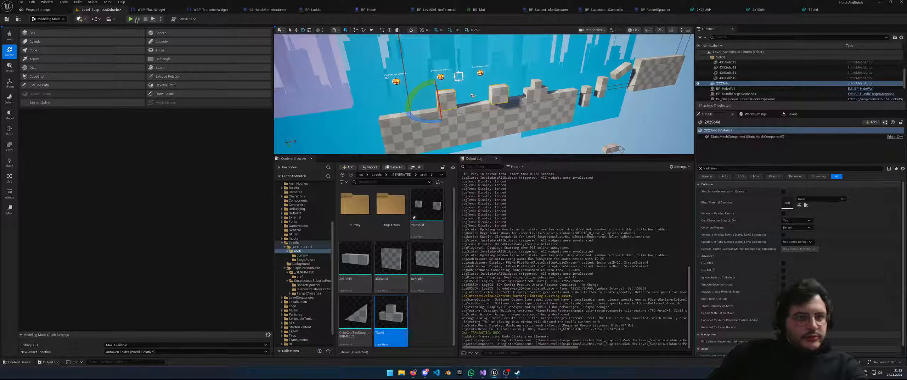
{"action": "left_click", "coordinate": [291, 30]}
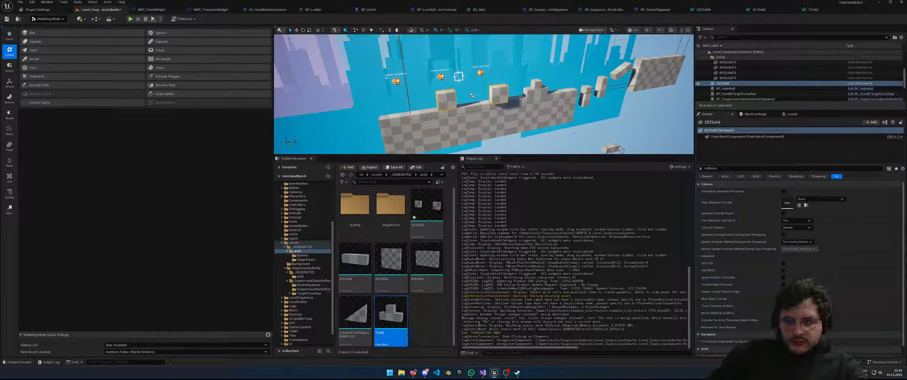
{"action": "left_click", "coordinate": [428, 324]}
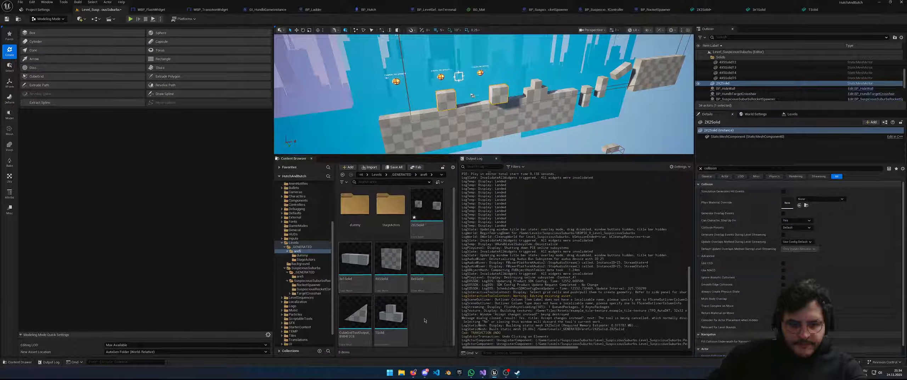
{"action": "left_click", "coordinate": [369, 324]}
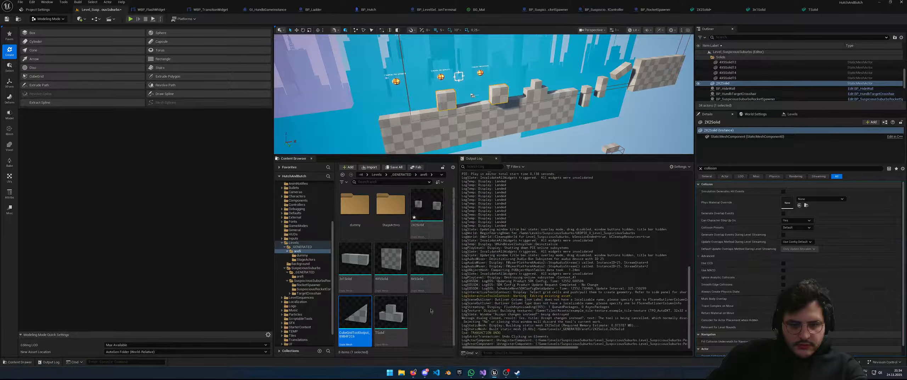
{"action": "left_click", "coordinate": [439, 213]}
{"action": "right_click", "coordinate": [439, 213]}
{"action": "left_click", "coordinate": [445, 216]}
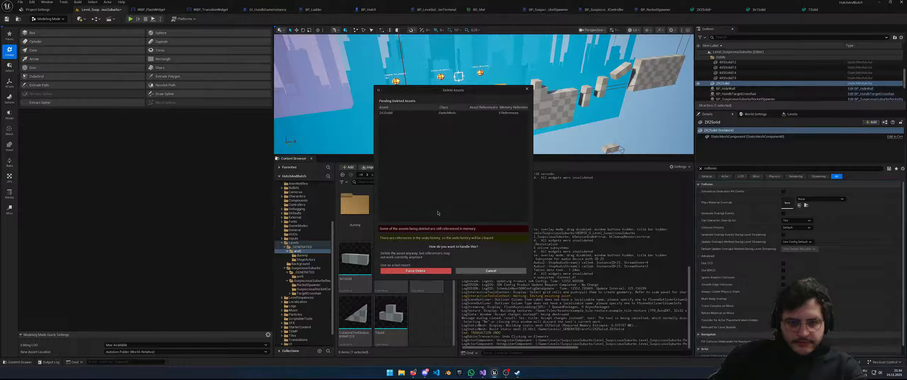
{"action": "left_click", "coordinate": [416, 270]}
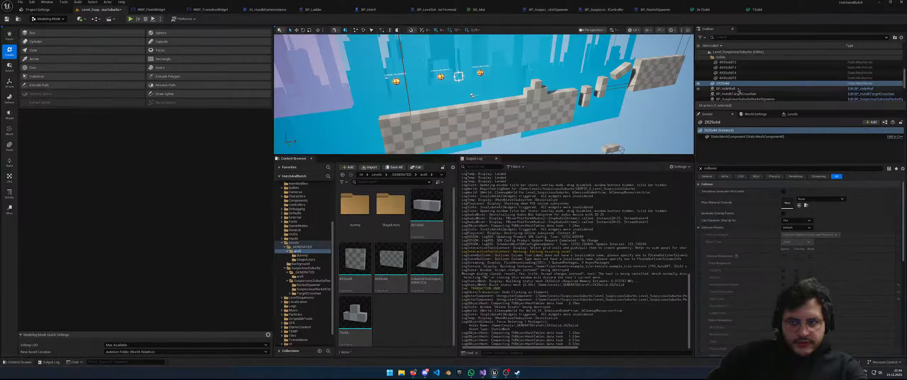
Delete the 2X2Solid actor from the level and update redirector references in the folder
{"action": "left_click", "coordinate": [725, 84]}
{"action": "key", "text": "Delete"}
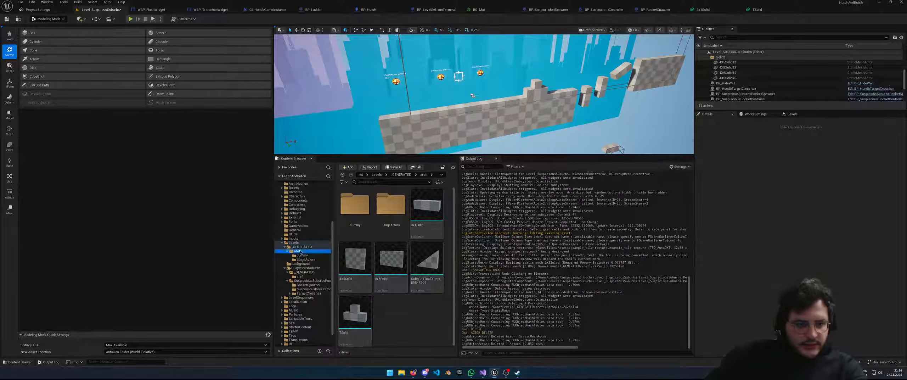
{"action": "right_click", "coordinate": [300, 251]}
{"action": "left_click", "coordinate": [330, 201]}
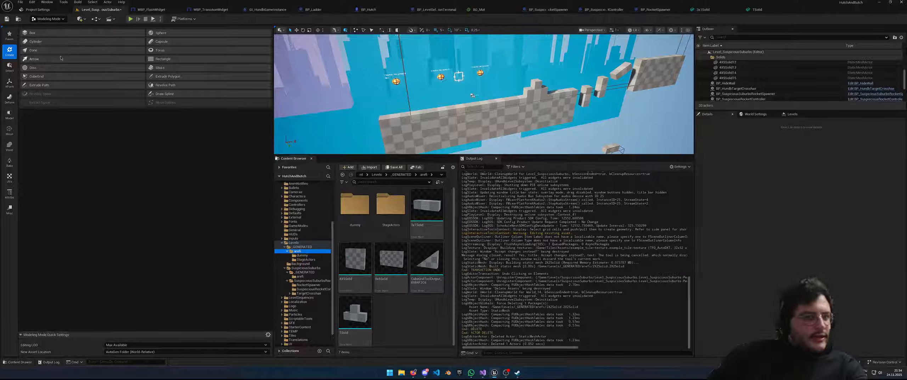
Start a new Cube Grid with the current block size set to 50
{"action": "left_click", "coordinate": [38, 77]}
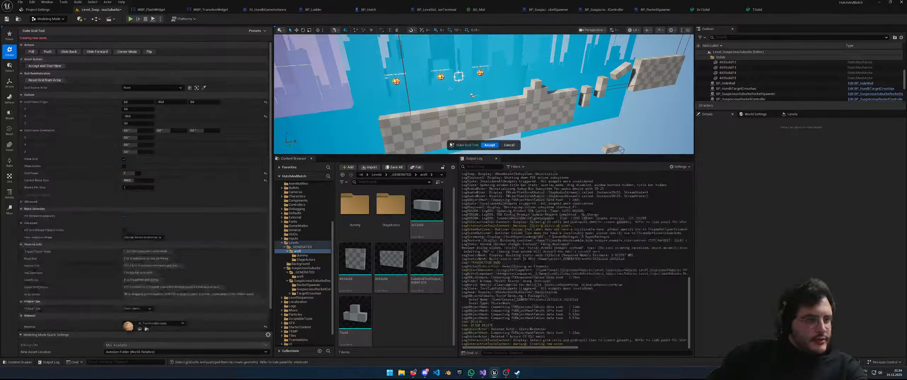
{"action": "left_click", "coordinate": [141, 179]}
{"action": "type", "text": "50"}
{"action": "key", "text": "Return"}
{"action": "scroll", "coordinate": [498, 107], "scroll_direction": "up", "scroll_amount": 6}
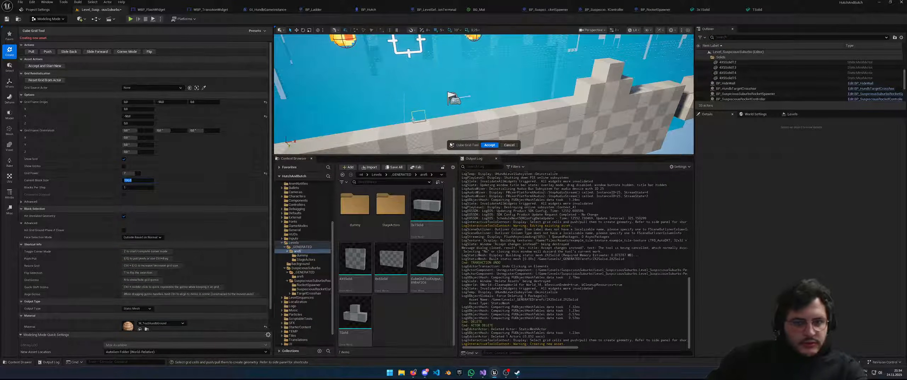
Select two cells on the wall top and extrude them into a brick block
{"action": "left_click", "coordinate": [419, 130]}
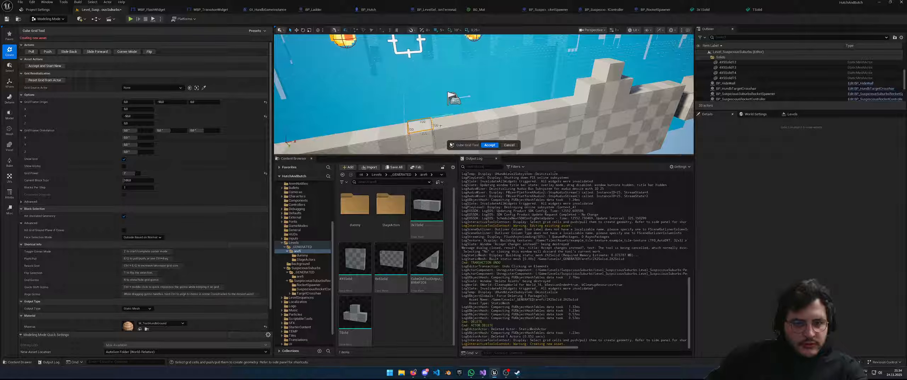
{"action": "left_click_drag", "start_coordinate": [422, 127], "coordinate": [450, 131]}
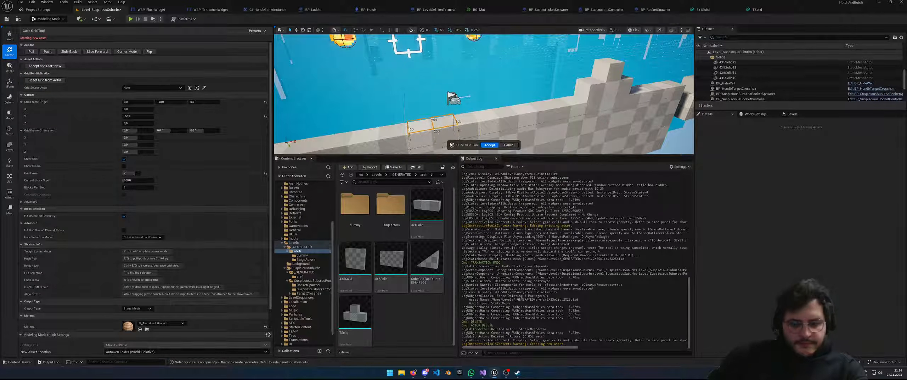
{"action": "key", "text": "e"}
{"action": "key", "text": "e"}
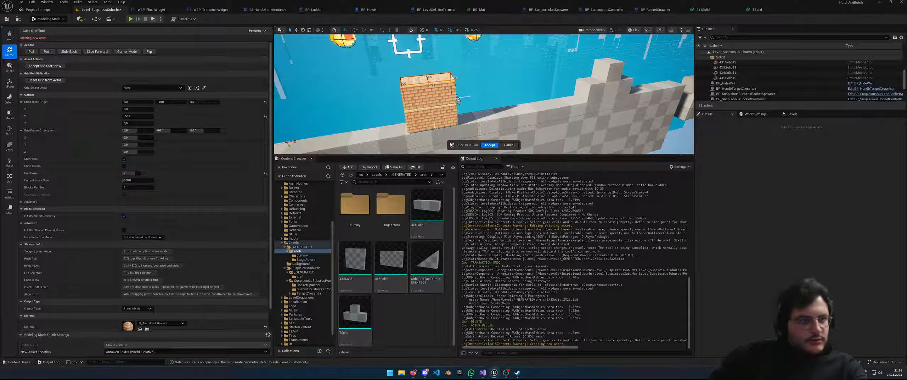
{"action": "mouse_move", "coordinate": [459, 130]}
{"action": "right_mouse_down"}
{"action": "mouse_move", "coordinate": [491, 122]}
{"action": "mouse_move", "coordinate": [457, 122]}
{"action": "right_mouse_up"}
{"action": "scroll", "coordinate": [166, 294], "scroll_direction": "down", "scroll_amount": 2}
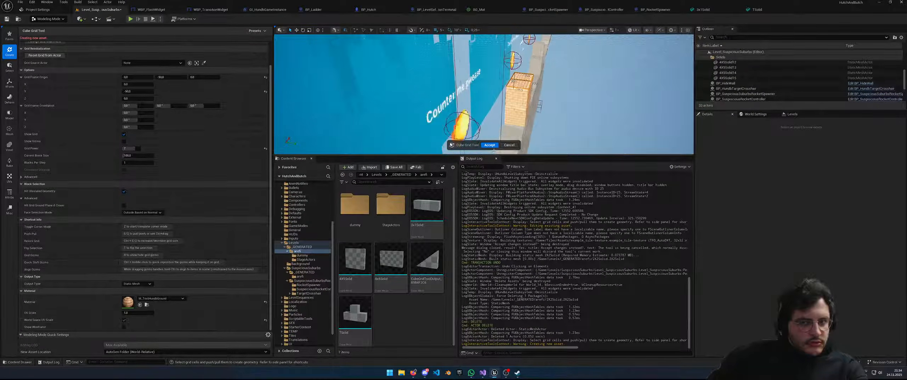
Assign GridMaterial to the new block, then raise it a step and push it back down
{"action": "left_click", "coordinate": [159, 298]}
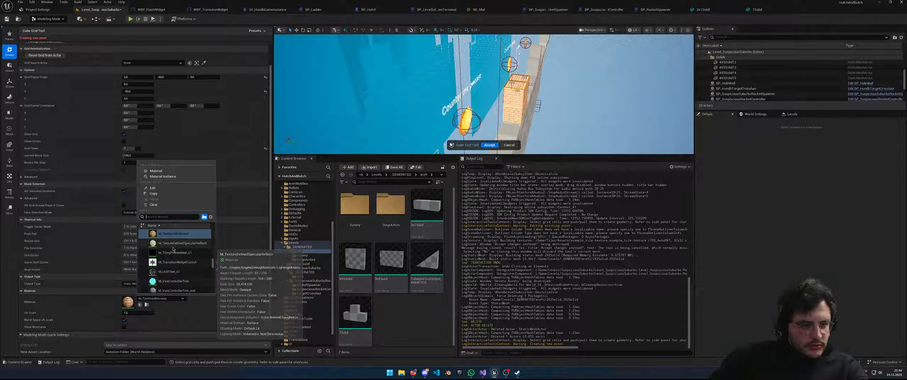
{"action": "type", "text": "g"}
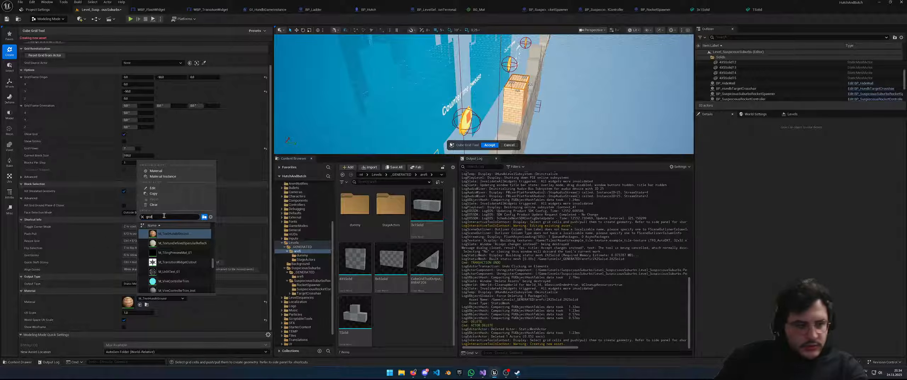
{"action": "type", "text": "rid"}
{"action": "scroll", "coordinate": [192, 253], "scroll_direction": "up", "scroll_amount": 1}
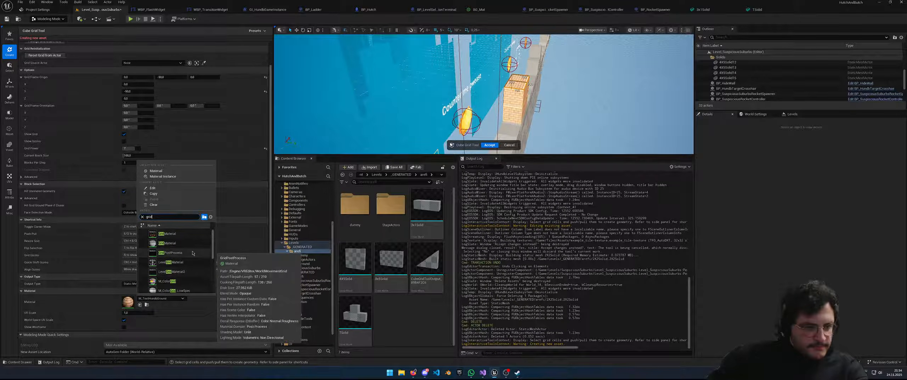
{"action": "left_click", "coordinate": [164, 246]}
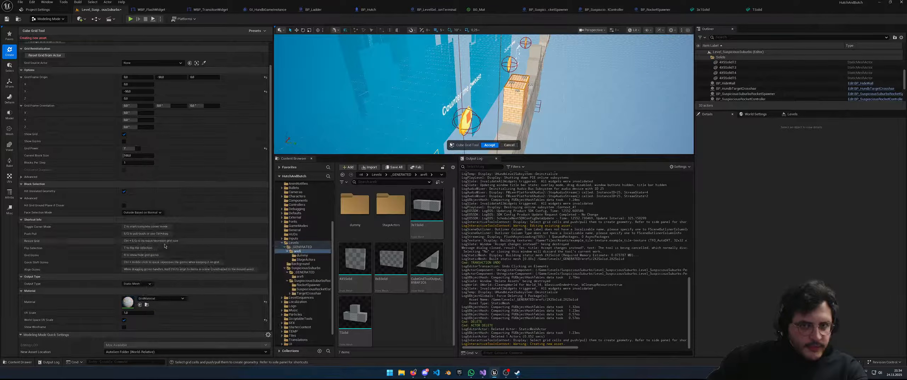
{"action": "key", "text": "e"}
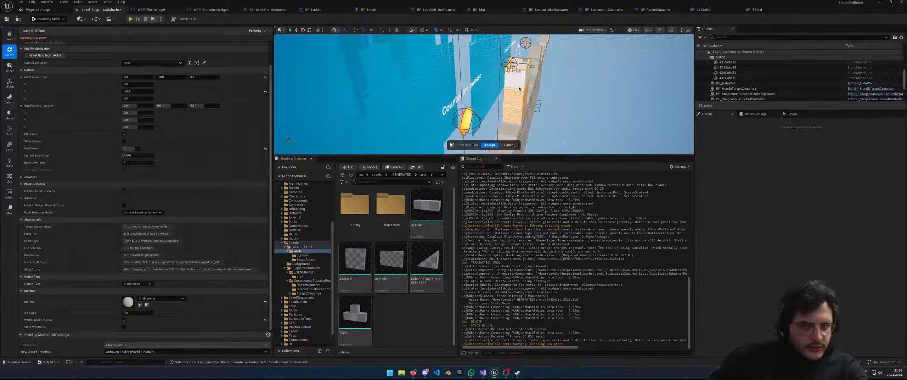
{"action": "right_click_drag", "start_coordinate": [485, 102], "coordinate": [512, 89]}
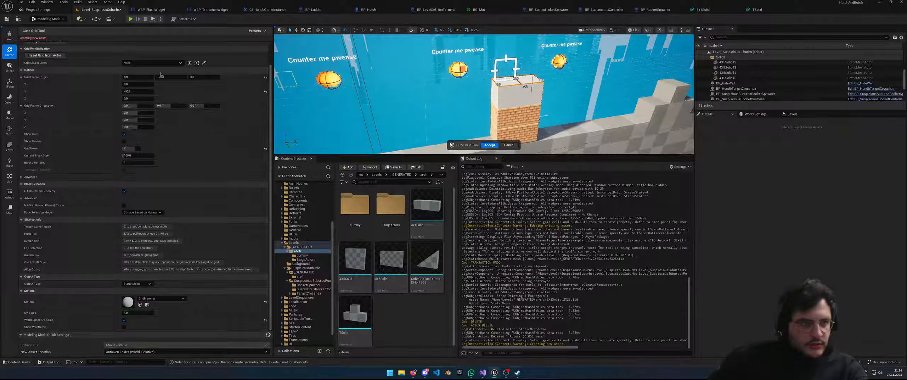
{"action": "scroll", "coordinate": [179, 110], "scroll_direction": "up", "scroll_amount": 2}
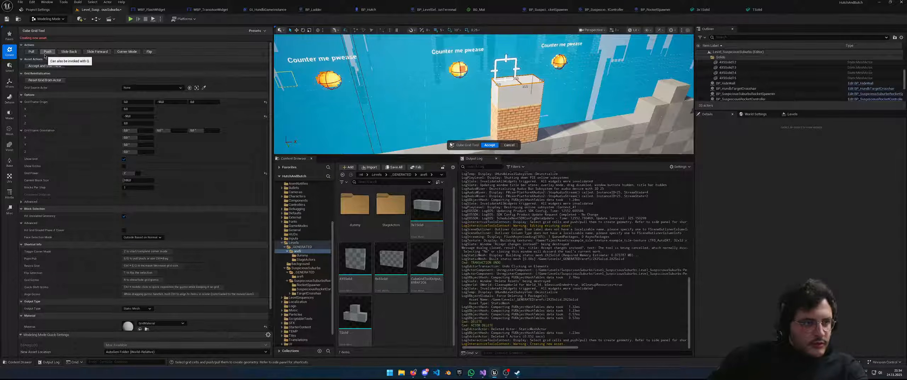
{"action": "key", "text": "q"}
{"action": "key", "text": "q"}
{"action": "key", "text": "q"}
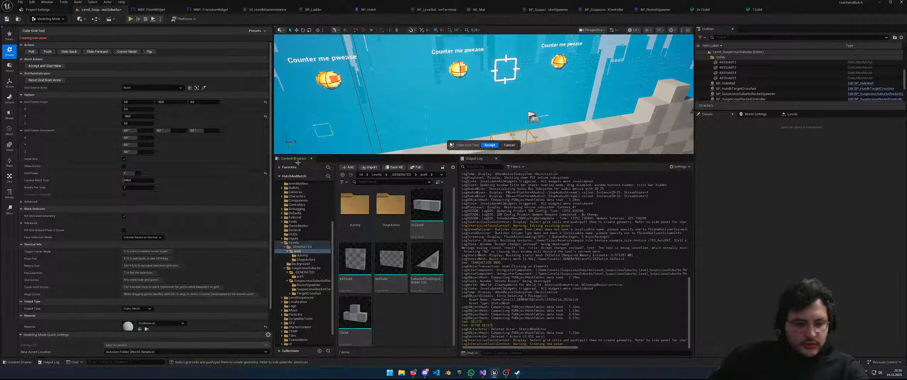
Extrude the selected cells and apply WorldGridPreviewMaterial to the grid blocks
{"action": "left_click", "coordinate": [167, 322]}
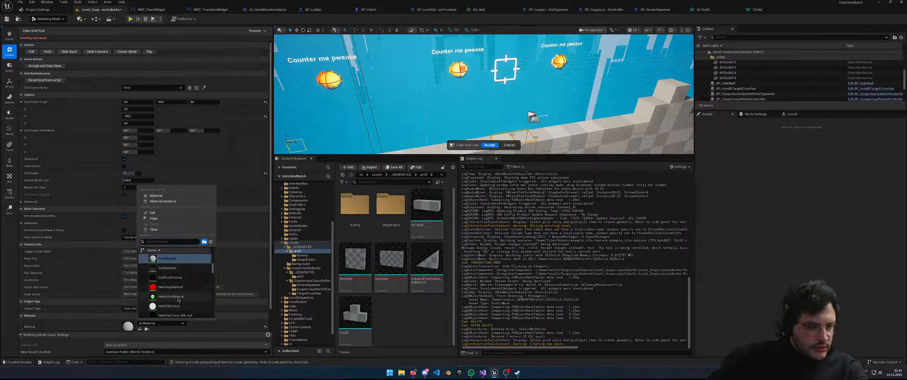
{"action": "scroll", "coordinate": [196, 270], "scroll_direction": "down", "scroll_amount": 5}
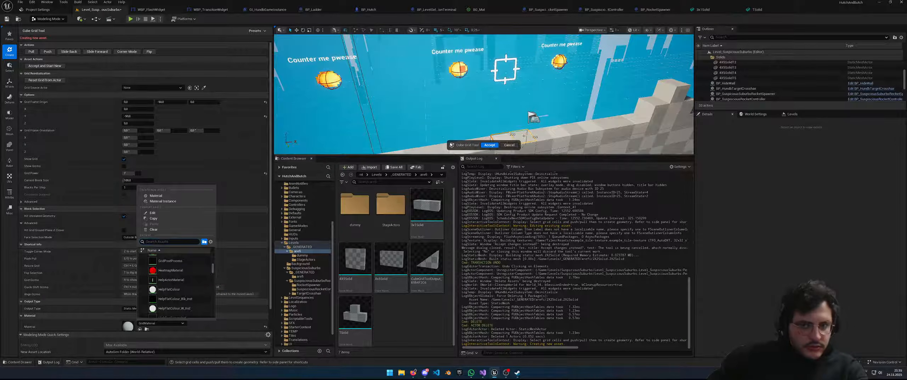
{"action": "right_click_drag", "start_coordinate": [525, 137], "coordinate": [547, 143]}
{"action": "key", "text": "e"}
{"action": "key", "text": "e"}
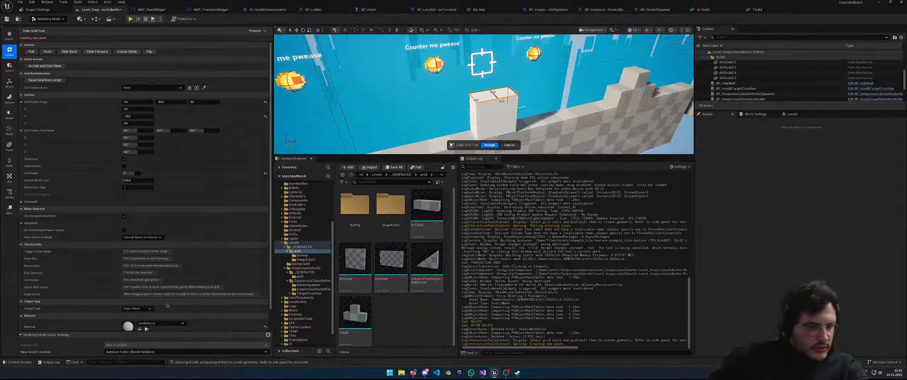
{"action": "left_click", "coordinate": [166, 322]}
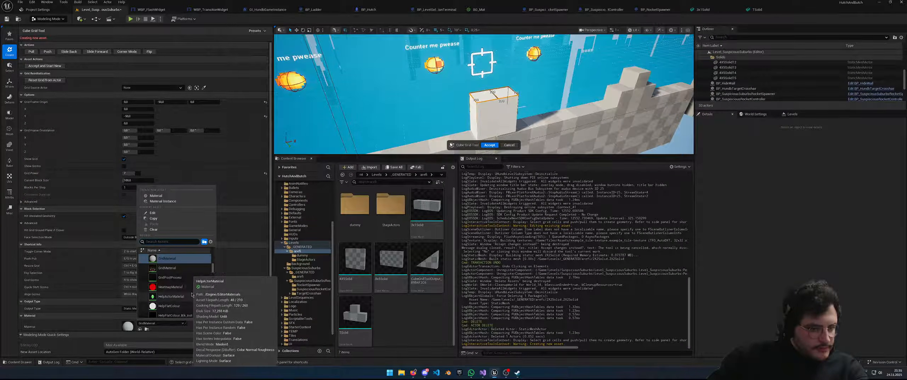
{"action": "scroll", "coordinate": [206, 296], "scroll_direction": "down", "scroll_amount": 3}
{"action": "scroll", "coordinate": [205, 296], "scroll_direction": "down", "scroll_amount": 6}
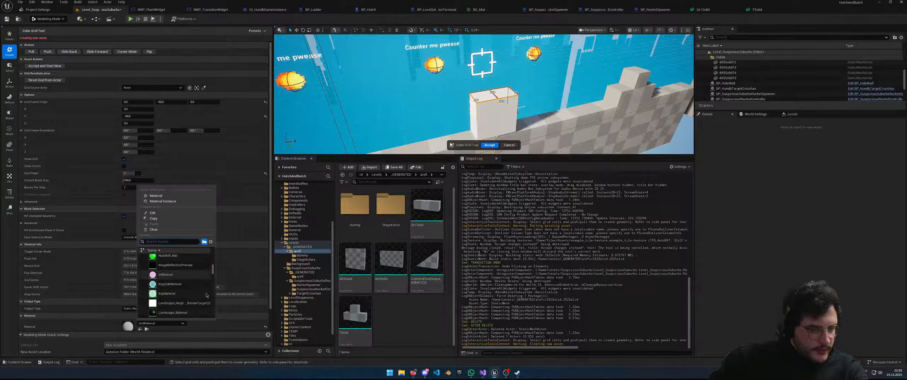
{"action": "left_click_drag", "start_coordinate": [213, 272], "coordinate": [219, 327]}
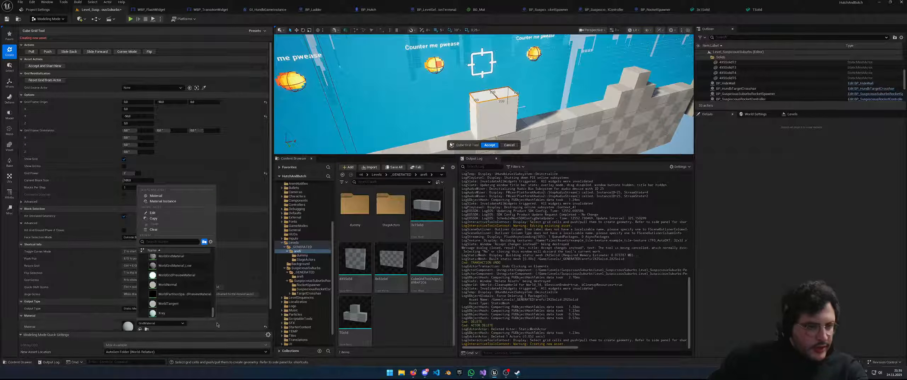
{"action": "left_click", "coordinate": [192, 275]}
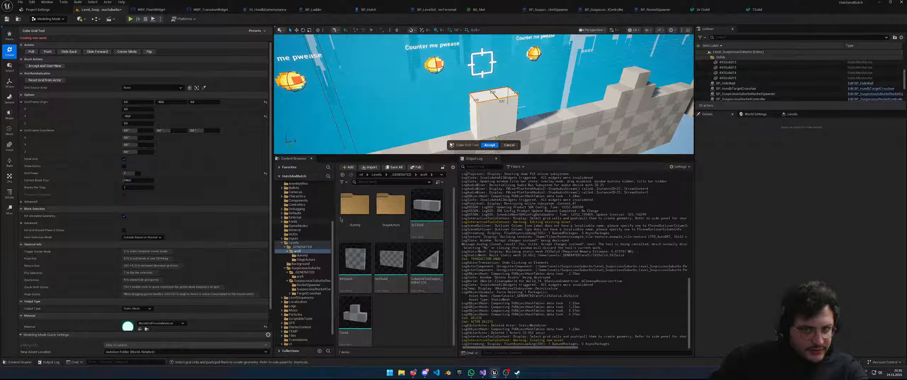
{"action": "key", "text": "e"}
{"action": "key", "text": "e"}
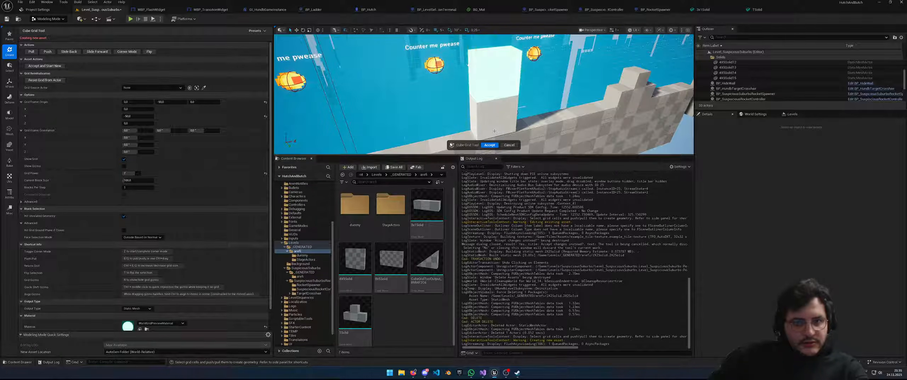
Select the column's two top cells and push it down level with the wall top
{"action": "left_click", "coordinate": [147, 179]}
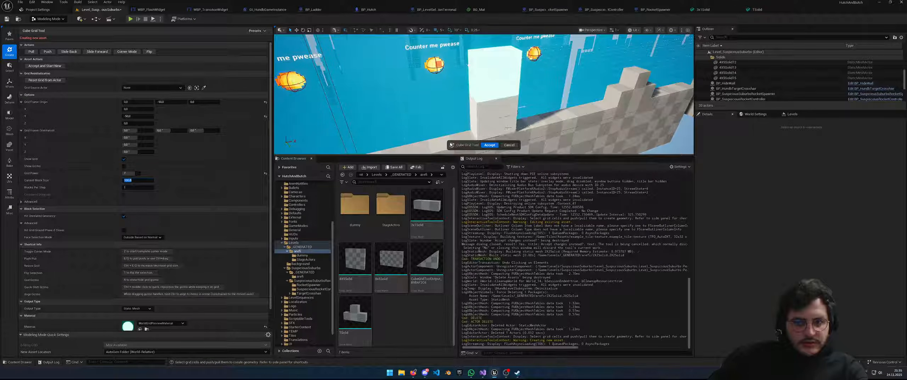
{"action": "left_click_drag", "start_coordinate": [482, 54], "coordinate": [500, 49]}
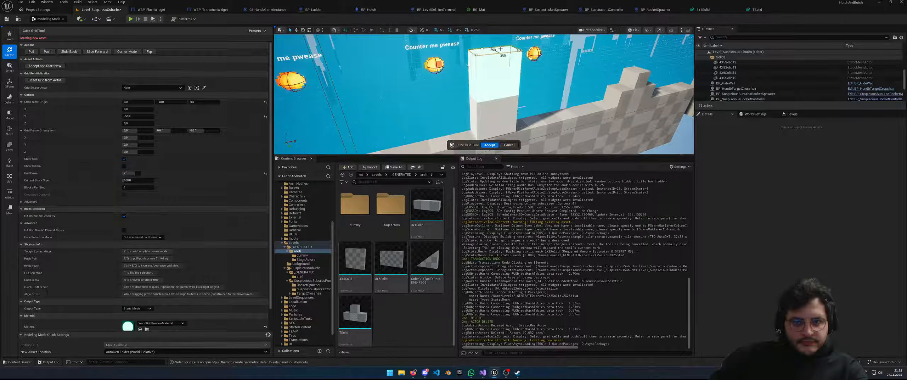
{"action": "key", "text": "q"}
{"action": "key", "text": "q"}
{"action": "key", "text": "q"}
{"action": "key", "text": "q"}
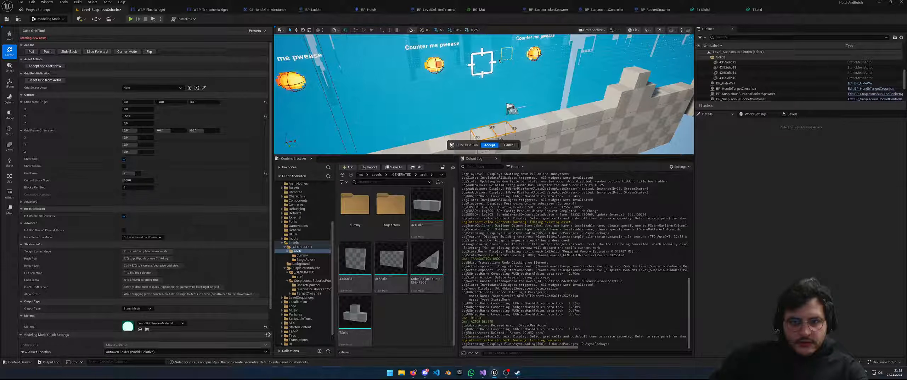
{"action": "right_click_drag", "start_coordinate": [484, 119], "coordinate": [531, 138]}
{"action": "right_click_drag", "start_coordinate": [547, 76], "coordinate": [468, 77]}
Check the 3x1Solid mesh's material, then set the grid blocks' material to WorldGridMaterial
{"action": "left_click", "coordinate": [703, 10]}
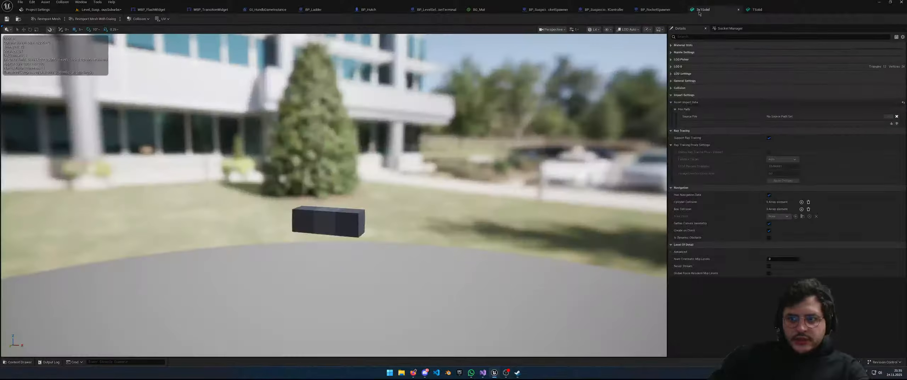
{"action": "left_click", "coordinate": [672, 47]}
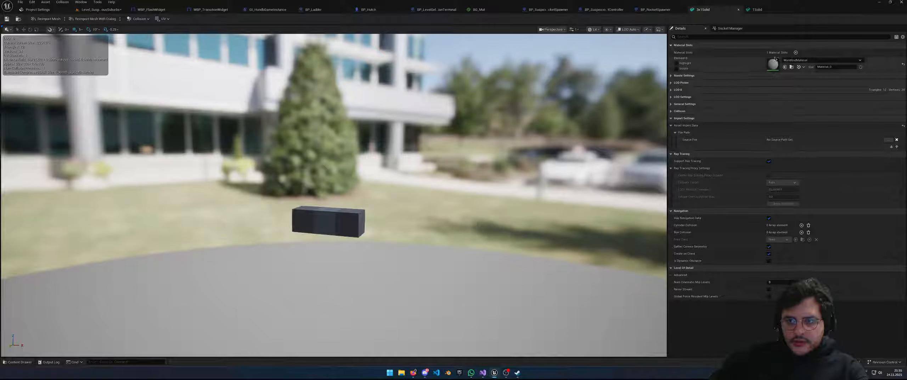
{"action": "left_click", "coordinate": [107, 10]}
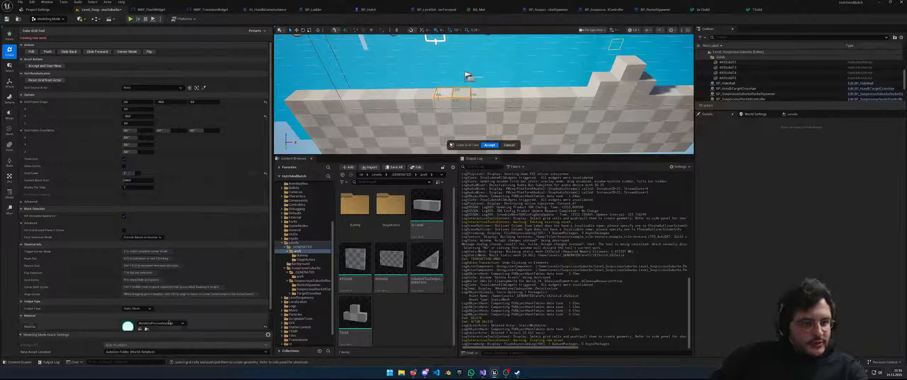
{"action": "scroll", "coordinate": [149, 319], "scroll_direction": "down", "scroll_amount": 1}
{"action": "left_click", "coordinate": [160, 306]}
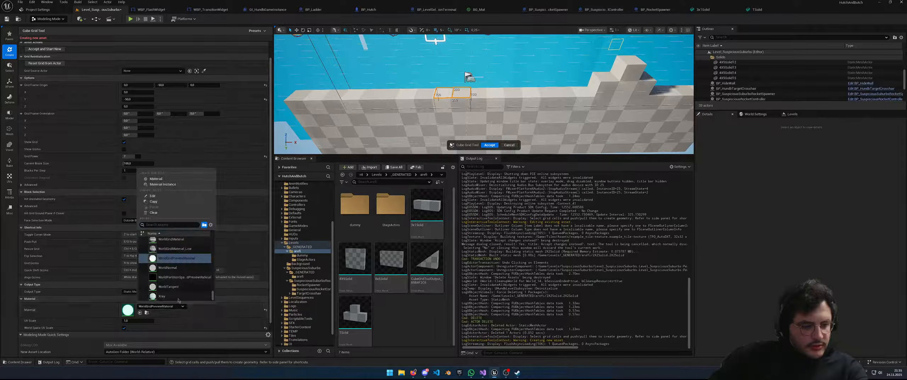
{"action": "type", "text": "WorldGridMaterial"}
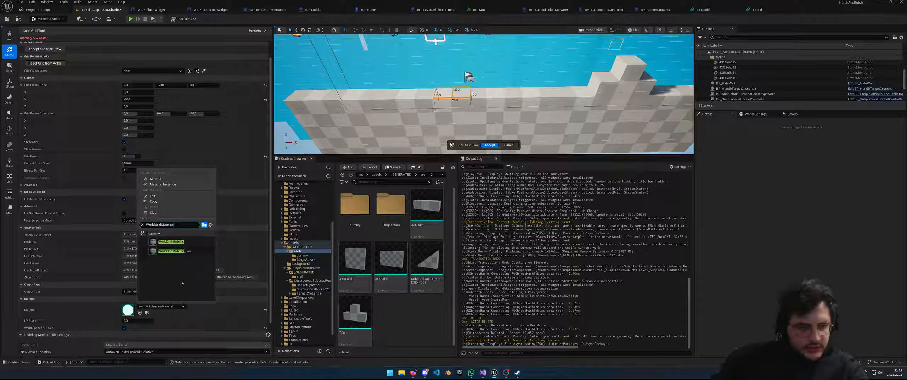
{"action": "left_click", "coordinate": [170, 244]}
Raise the selected two-cell patch by one block
{"action": "right_click_drag", "start_coordinate": [479, 116], "coordinate": [496, 110]}
{"action": "key", "text": "e"}
{"action": "key", "text": "e"}
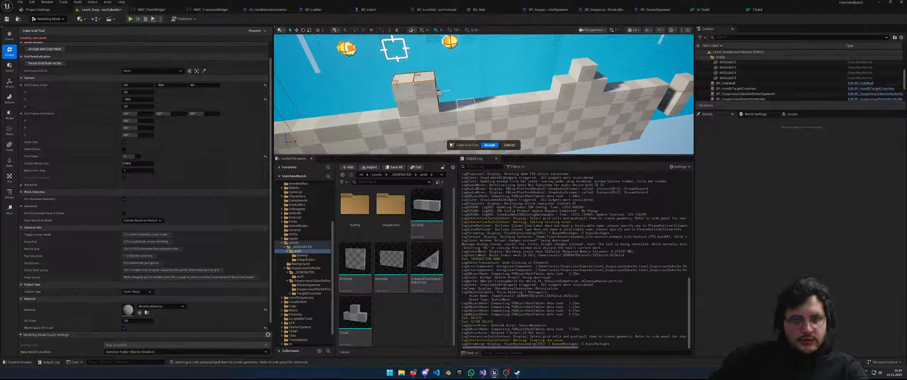
{"action": "right_click_drag", "start_coordinate": [439, 93], "coordinate": [413, 86]}
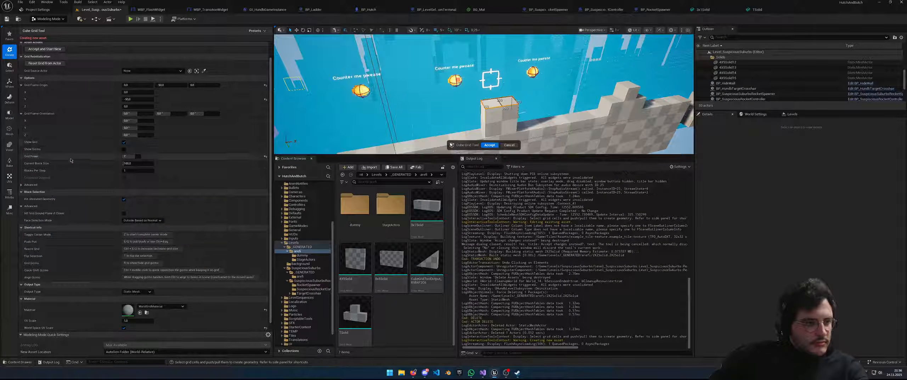
{"action": "scroll", "coordinate": [65, 165], "scroll_direction": "down", "scroll_amount": 1}
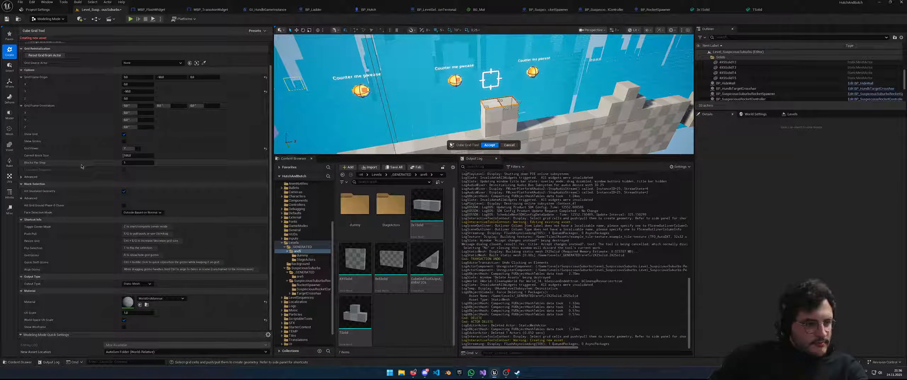
{"action": "right_click_drag", "start_coordinate": [300, 126], "coordinate": [358, 131]}
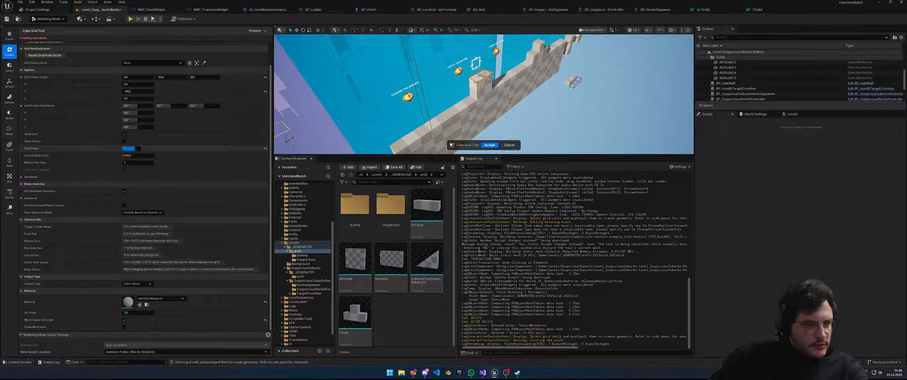
{"action": "left_click_drag", "start_coordinate": [129, 149], "coordinate": [140, 150]}
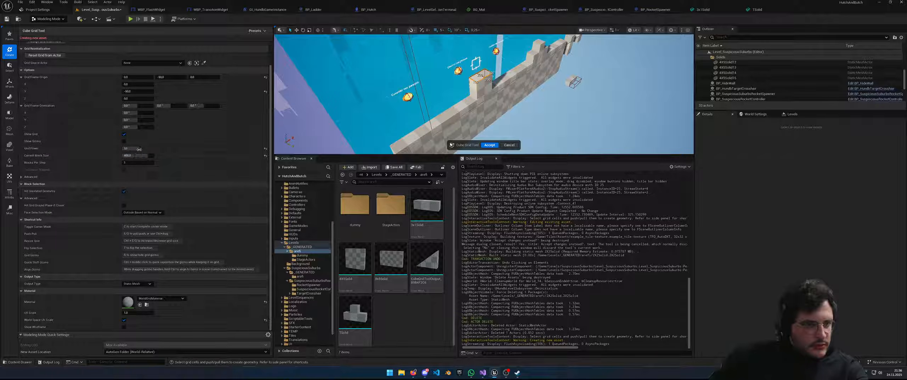
{"action": "left_click", "coordinate": [136, 149]}
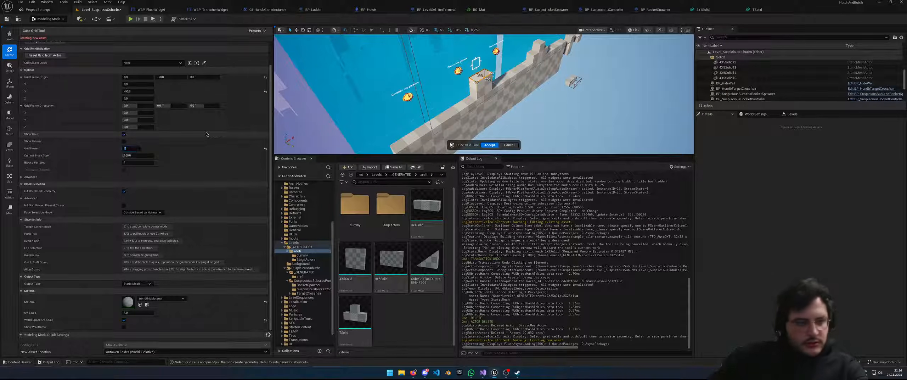
{"action": "type", "text": "7"}
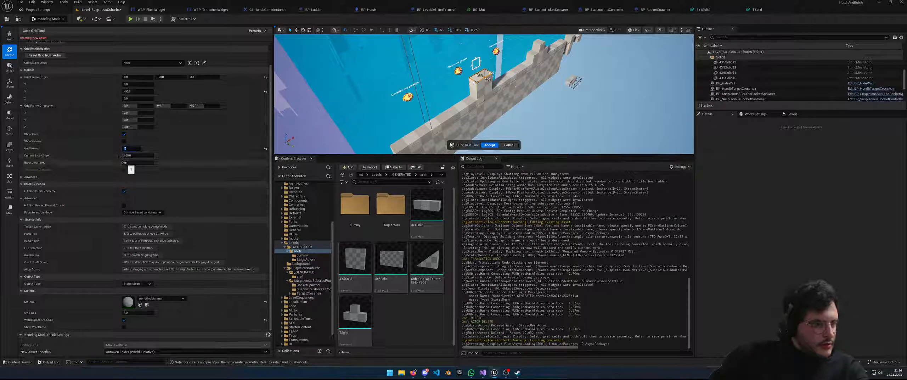
{"action": "left_click", "coordinate": [23, 177]}
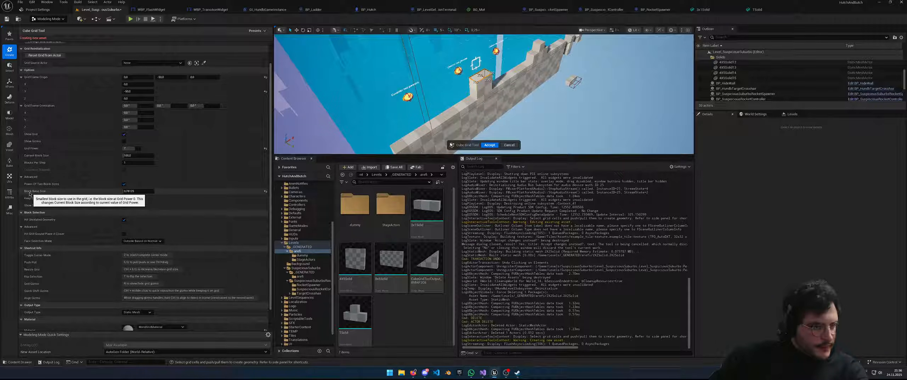
{"action": "left_click", "coordinate": [31, 177]}
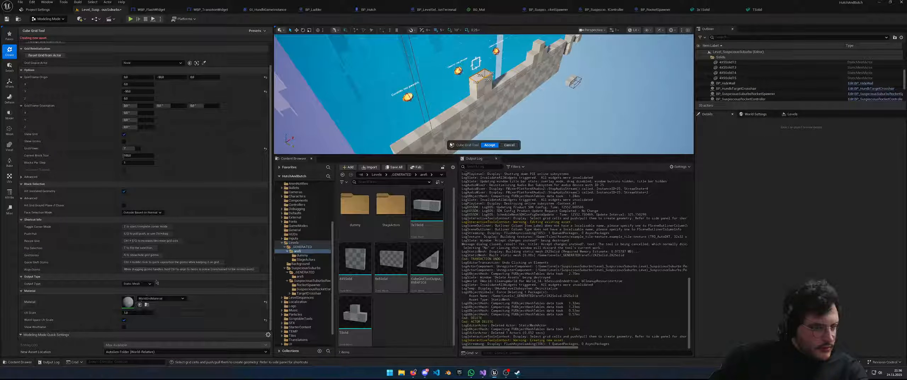
{"action": "right_click_drag", "start_coordinate": [470, 143], "coordinate": [455, 153]}
Accept the block as a CubeGridToolOutput actor, switch to Move, and view along the wall
{"action": "left_click", "coordinate": [489, 145]}
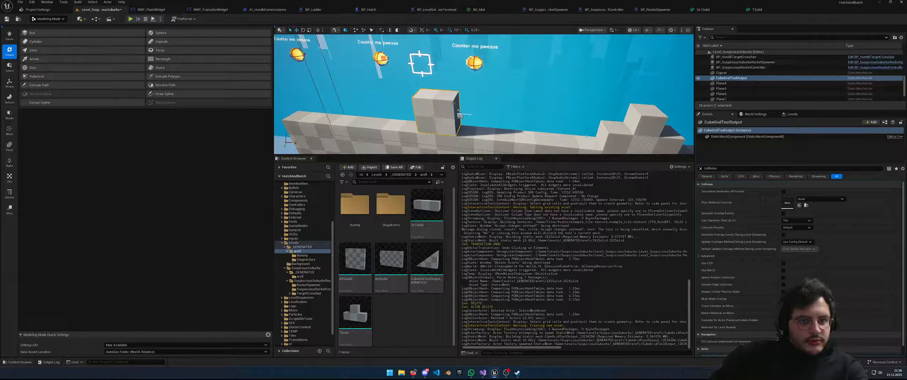
{"action": "left_click", "coordinate": [297, 30]}
{"action": "right_click_drag", "start_coordinate": [418, 106], "coordinate": [479, 102]}
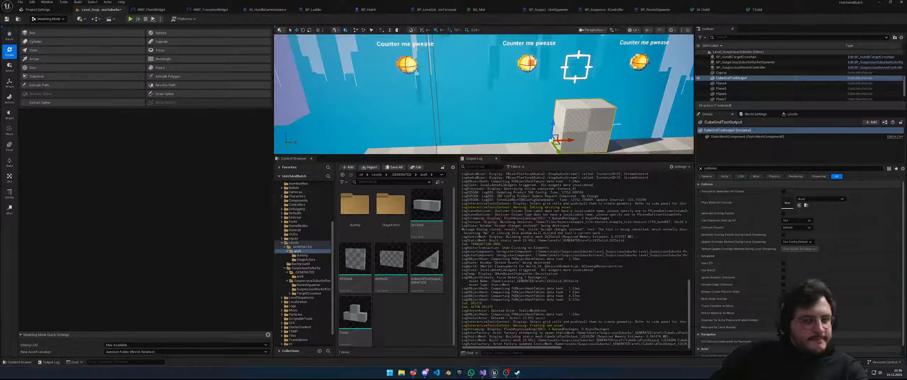
{"action": "right_click_drag", "start_coordinate": [436, 127], "coordinate": [463, 130]}
{"action": "scroll", "coordinate": [463, 130], "scroll_direction": "down", "scroll_amount": 4}
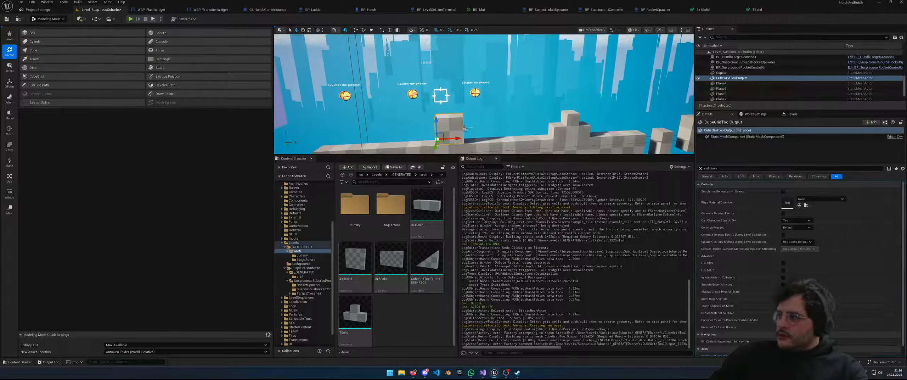
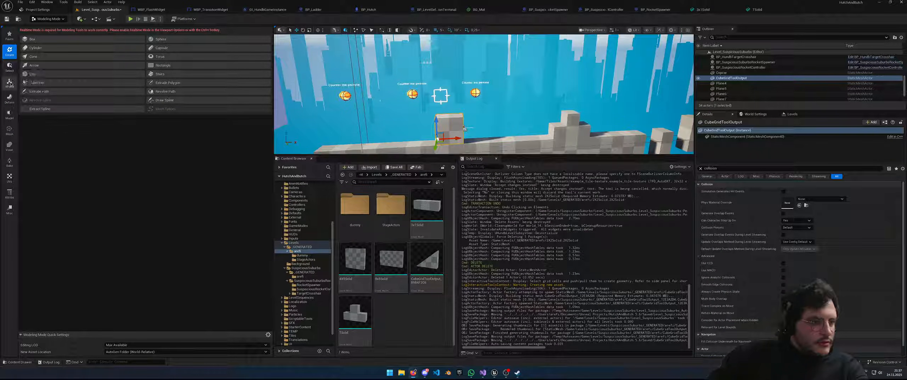
Move the CubeGridToolOutput cube's pivot to its box centre with Edit Pivot and accept it
{"action": "left_click", "coordinate": [9, 84]}
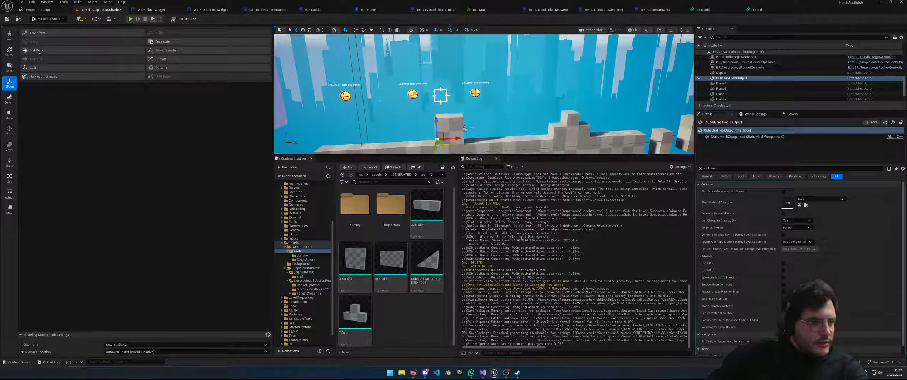
{"action": "left_click", "coordinate": [36, 50]}
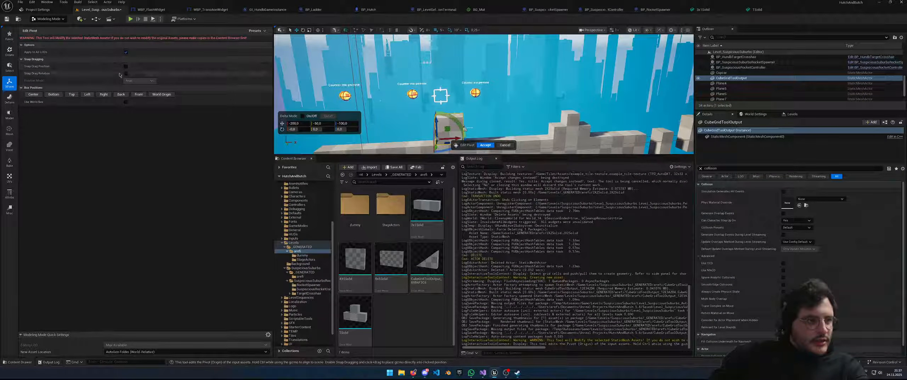
{"action": "left_click", "coordinate": [33, 94]}
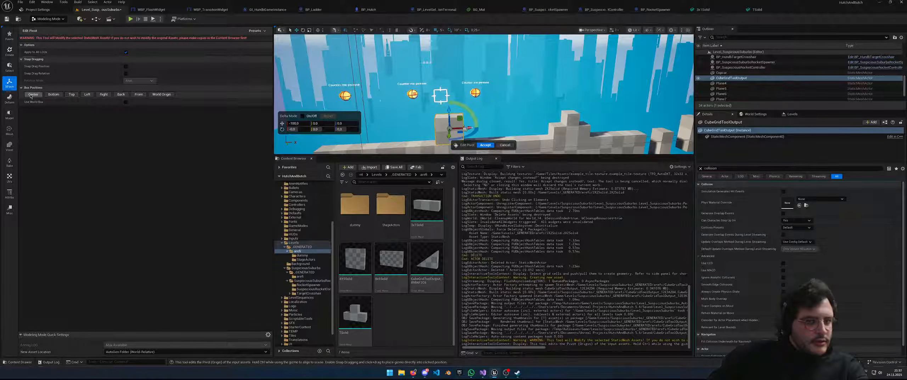
{"action": "left_click", "coordinate": [485, 145]}
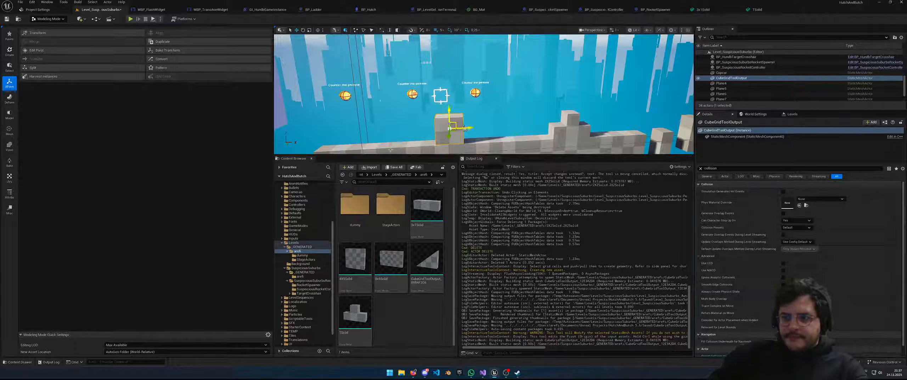
{"action": "right_click_drag", "start_coordinate": [475, 106], "coordinate": [493, 116]}
{"action": "right_click_drag", "start_coordinate": [428, 111], "coordinate": [372, 110]}
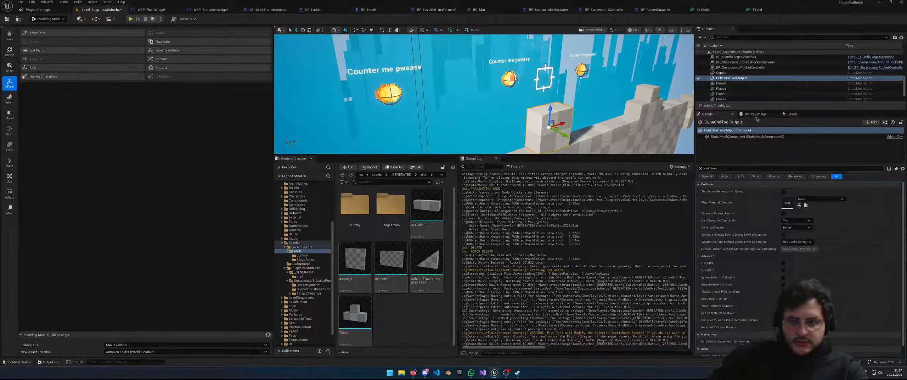
Rename the cube's mesh asset to 2X2Solid and move it into the Levels/_GENERATED/arefi folder
{"action": "left_click", "coordinate": [731, 78]}
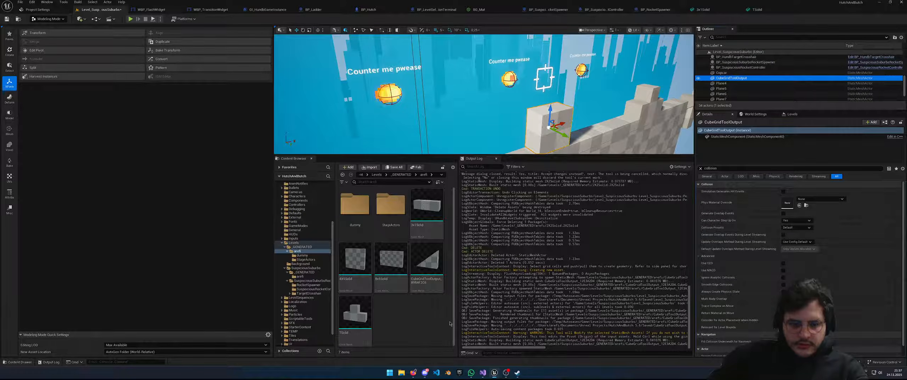
{"action": "left_click_drag", "start_coordinate": [748, 136], "coordinate": [793, 148]}
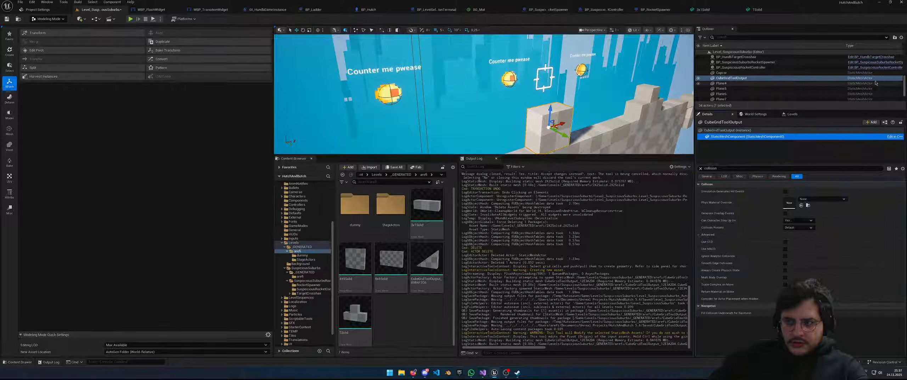
{"action": "right_click", "coordinate": [727, 78]}
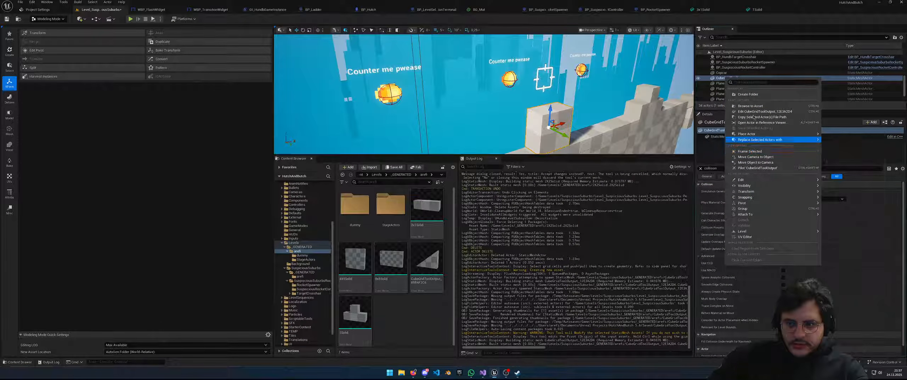
{"action": "left_click", "coordinate": [751, 106]}
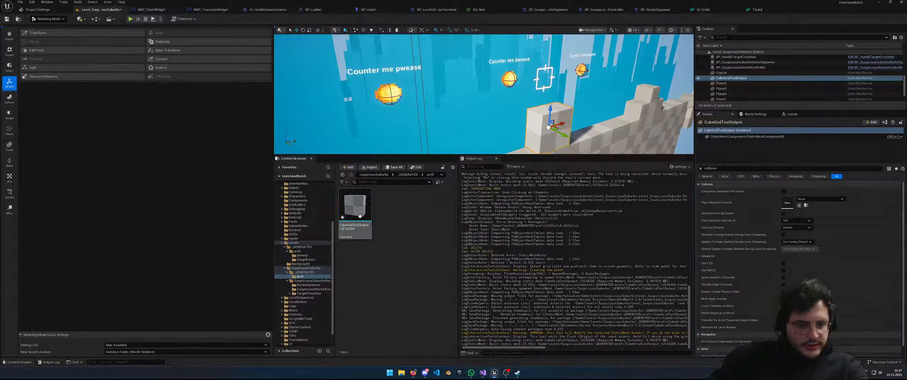
{"action": "key", "text": "F2"}
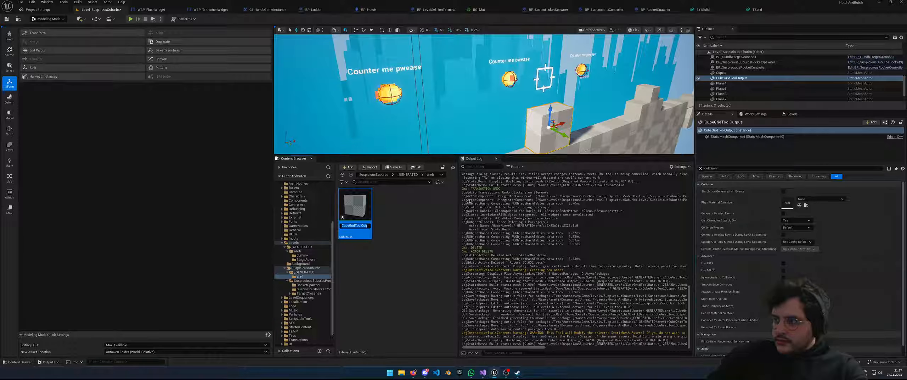
{"action": "type", "text": "4X5Solid"}
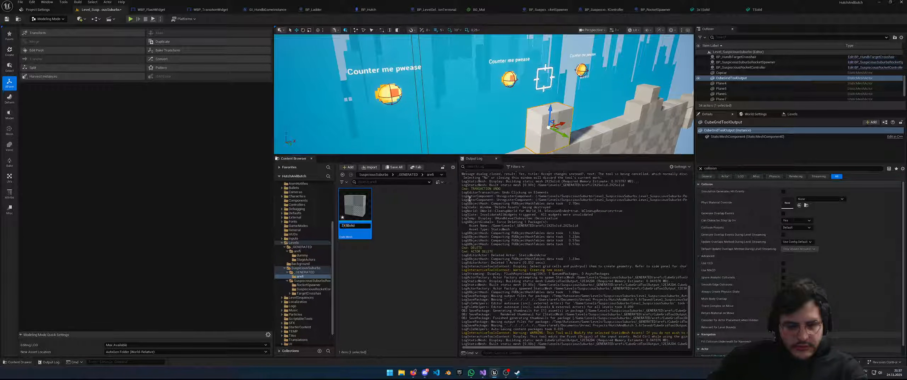
{"action": "key", "text": "Return"}
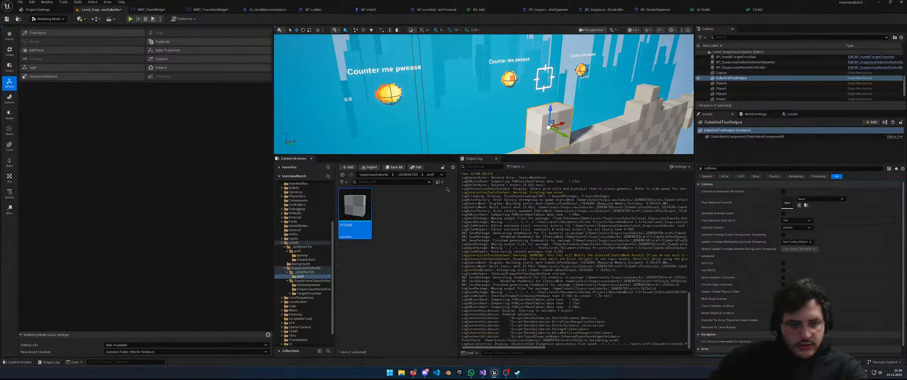
{"action": "left_click_drag", "start_coordinate": [355, 207], "coordinate": [299, 252]}
{"action": "left_click", "coordinate": [315, 262]}
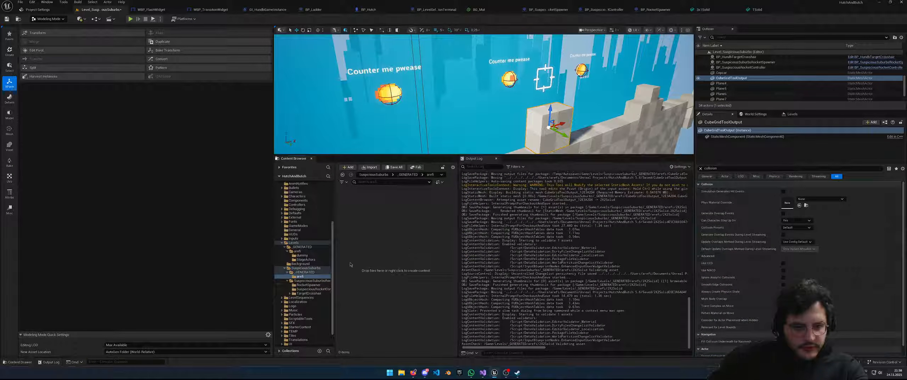
Playtest the level with Alt+P, nudge the cube left along X, and save the level
{"action": "key", "text": "d"}
{"action": "right_click_drag", "start_coordinate": [564, 93], "coordinate": [513, 106]}
{"action": "key", "text": "alt+p"}
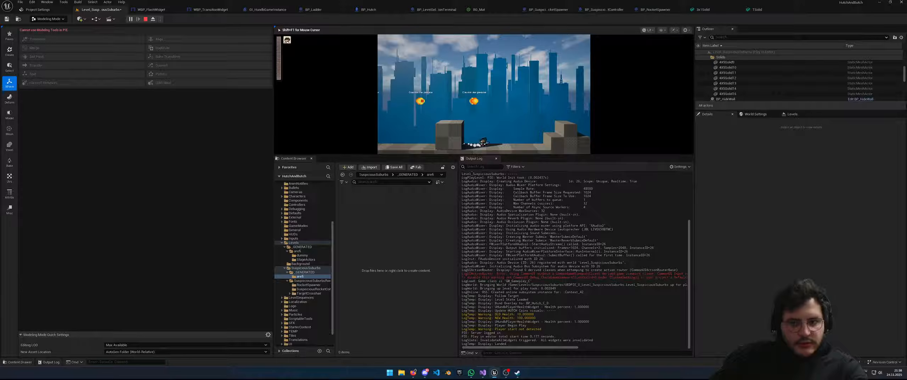
{"action": "key", "text": "Escape"}
{"action": "key", "text": "s"}
{"action": "right_click_drag", "start_coordinate": [457, 123], "coordinate": [456, 144]}
{"action": "left_click_drag", "start_coordinate": [457, 110], "coordinate": [442, 110]}
{"action": "key", "text": "ctrl+s"}
Rename the remaining generated mesh in the blocks folder to 4x3SlopeSolid
{"action": "left_click", "coordinate": [297, 251]}
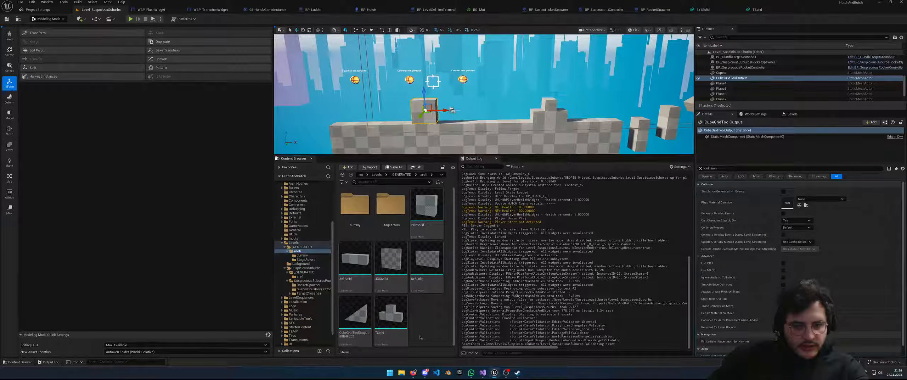
{"action": "left_click", "coordinate": [354, 317]}
{"action": "key", "text": "F2"}
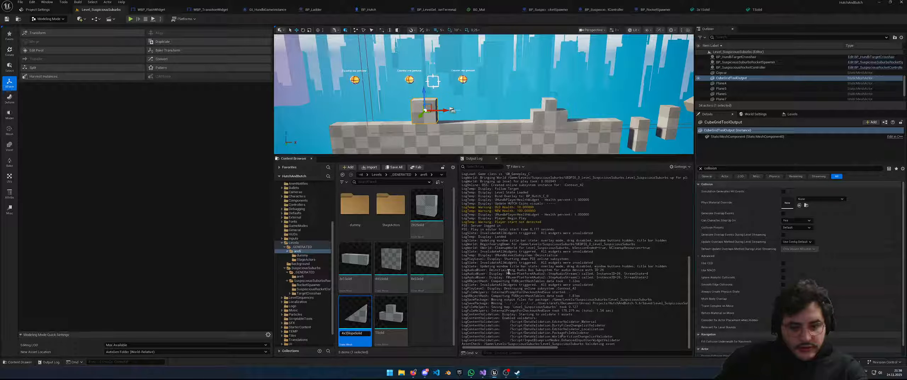
{"action": "key", "text": "Return"}
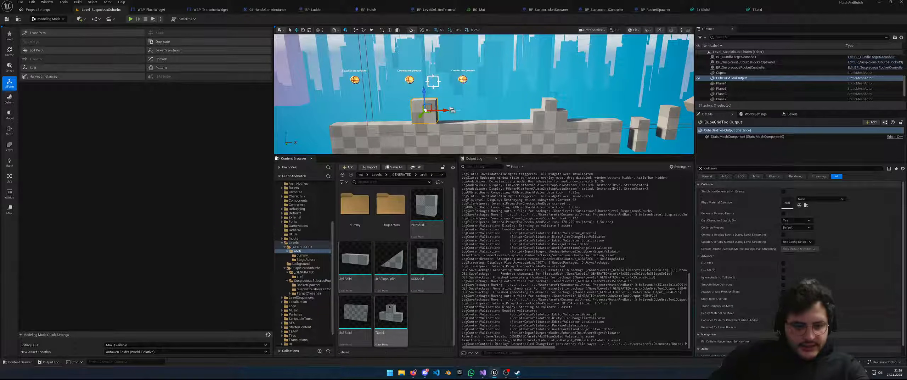
Open 2X2Solid, reset Element 2's material to WorldGridMaterial, and save the mesh
{"action": "left_click", "coordinate": [426, 209]}
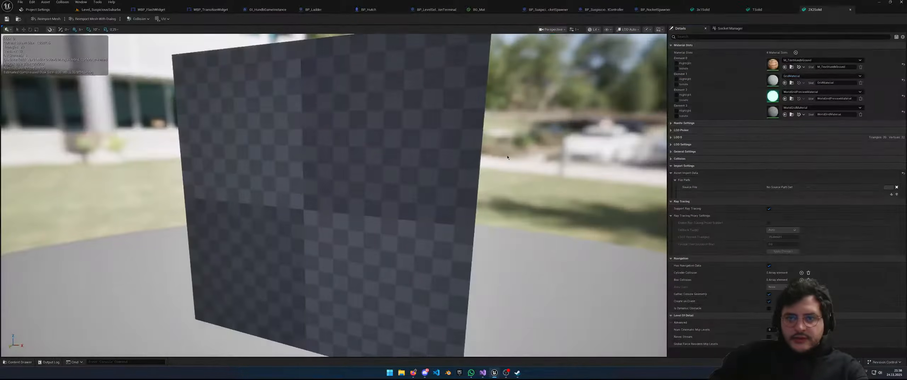
{"action": "scroll", "coordinate": [627, 176], "scroll_direction": "down", "scroll_amount": 4}
{"action": "mouse_move", "coordinate": [613, 162]}
{"action": "right_mouse_down"}
{"action": "mouse_move", "coordinate": [652, 165]}
{"action": "mouse_move", "coordinate": [602, 165]}
{"action": "mouse_move", "coordinate": [622, 160]}
{"action": "right_mouse_up"}
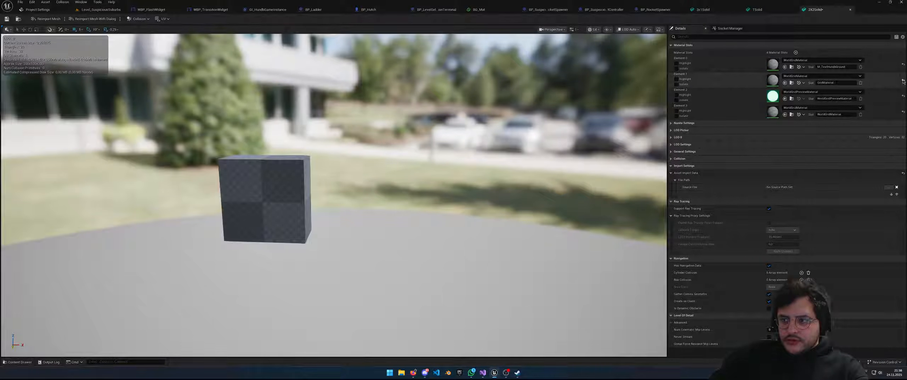
{"action": "left_click", "coordinate": [902, 96]}
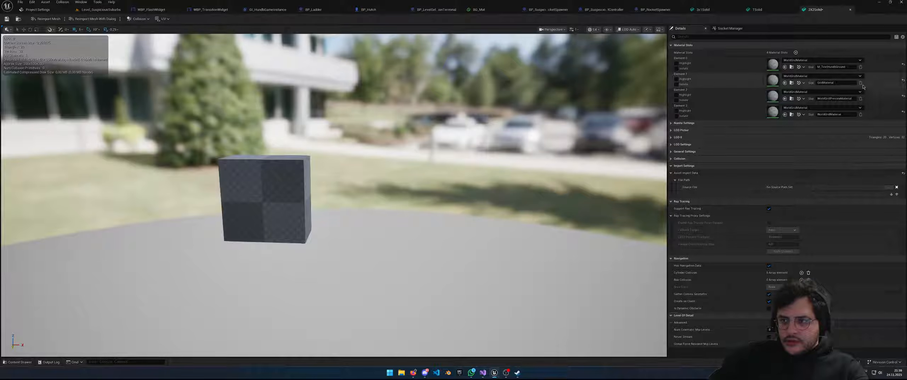
{"action": "right_click", "coordinate": [860, 81]}
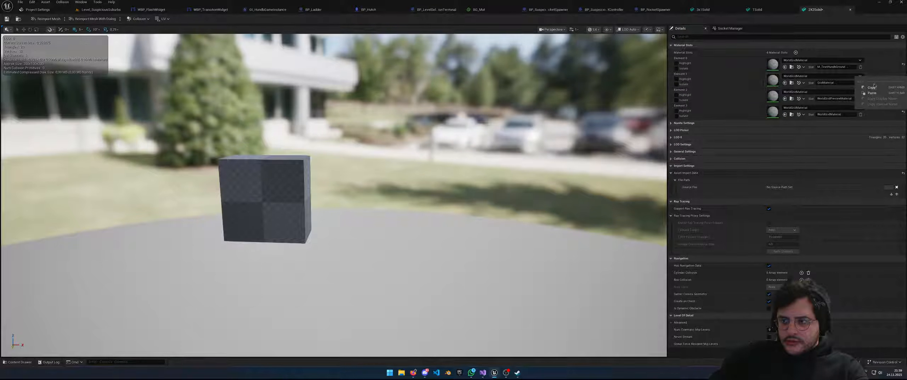
{"action": "left_click", "coordinate": [730, 80]}
{"action": "left_click", "coordinate": [7, 21]}
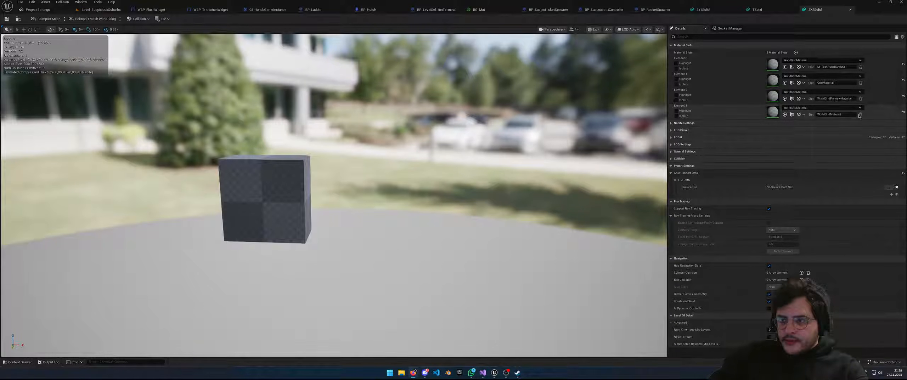
Reset the other three material slots of 2X2Solid to their defaults
{"action": "left_click", "coordinate": [903, 112]}
{"action": "left_click", "coordinate": [903, 96]}
{"action": "left_click", "coordinate": [903, 80]}
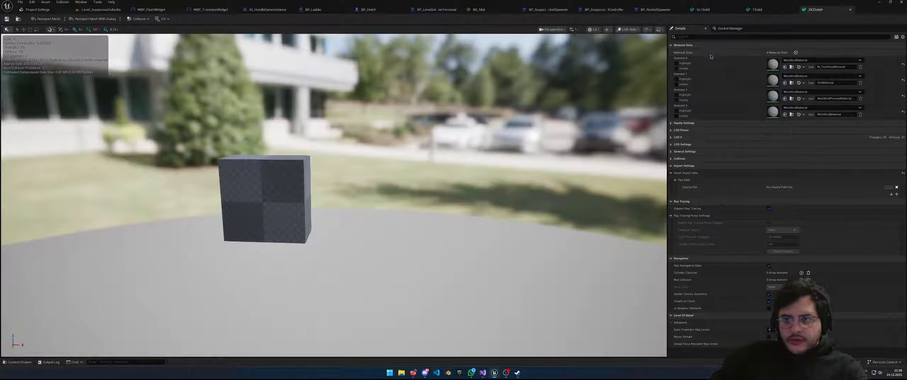
{"action": "scroll", "coordinate": [304, 187], "scroll_direction": "down", "scroll_amount": 5}
Set 2X2Solid's collision preset to Solid and complexity to Use Simple Collision As Complex
{"action": "right_click_drag", "start_coordinate": [304, 187], "coordinate": [318, 180]}
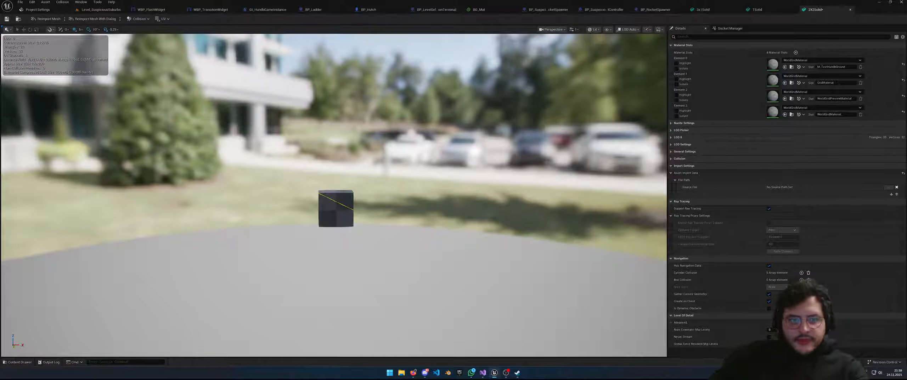
{"action": "left_click", "coordinate": [683, 166]}
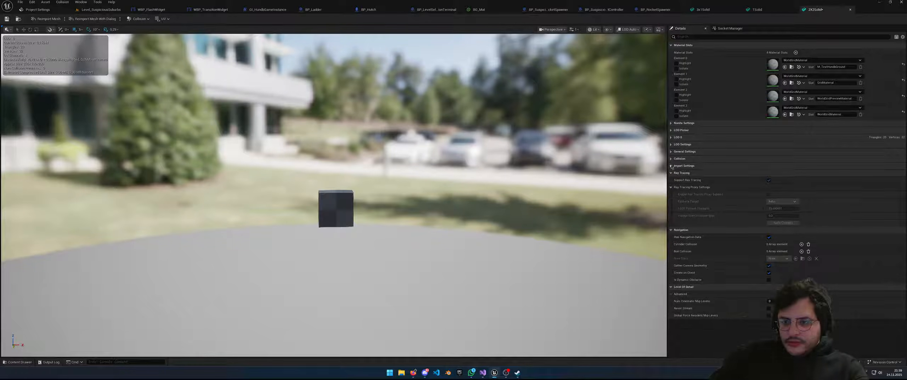
{"action": "left_click", "coordinate": [678, 158]}
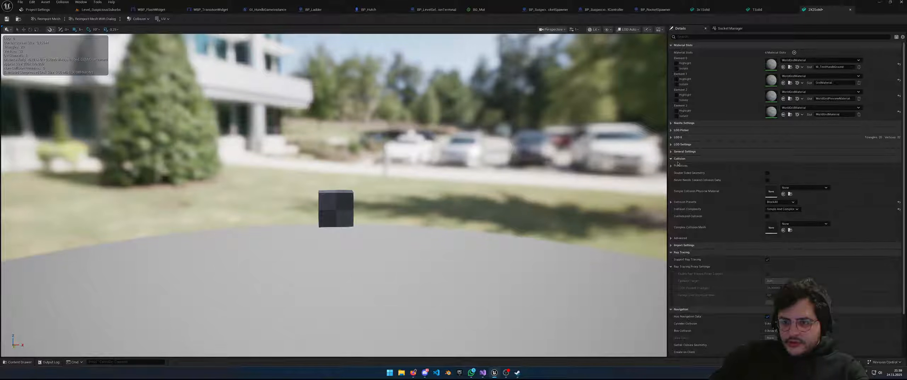
{"action": "left_click", "coordinate": [782, 201]}
{"action": "scroll", "coordinate": [790, 276], "scroll_direction": "down", "scroll_amount": 3}
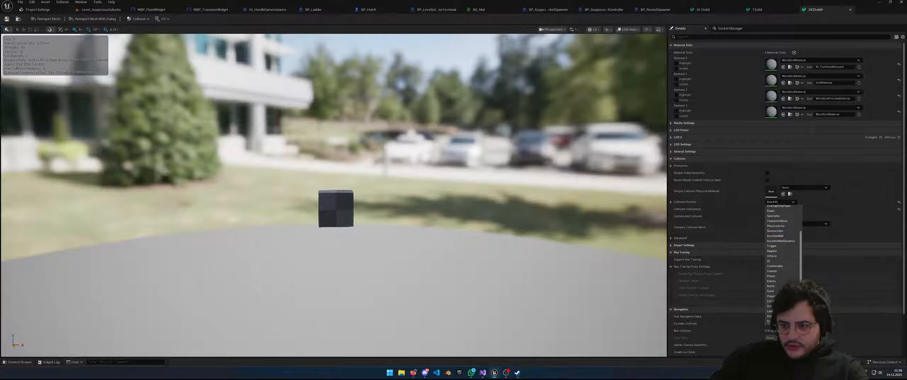
{"action": "left_click", "coordinate": [773, 291]}
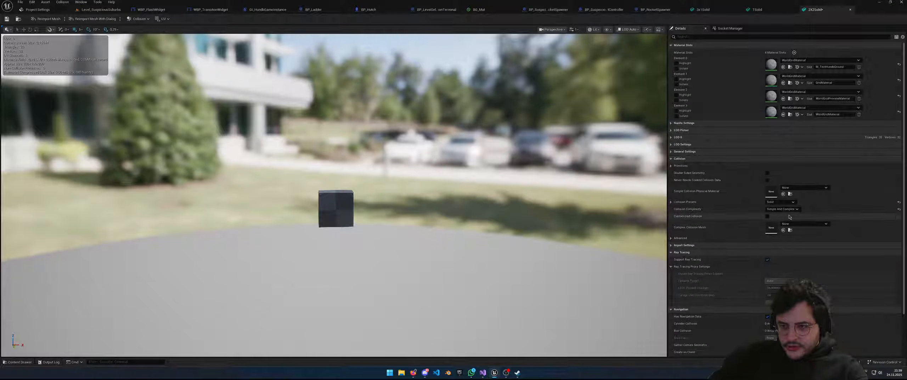
{"action": "left_click", "coordinate": [671, 201]}
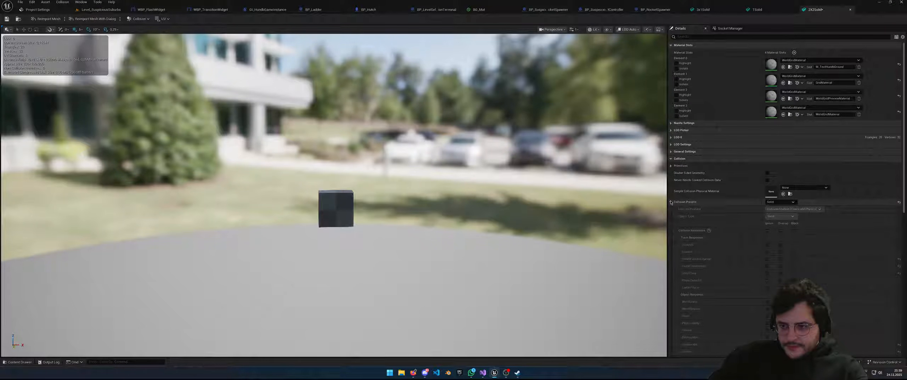
{"action": "left_click", "coordinate": [670, 202]}
{"action": "left_click", "coordinate": [782, 209]}
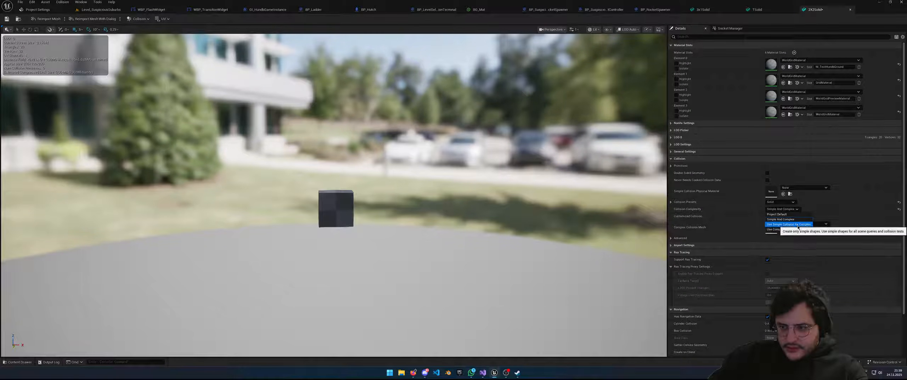
{"action": "left_click", "coordinate": [789, 224]}
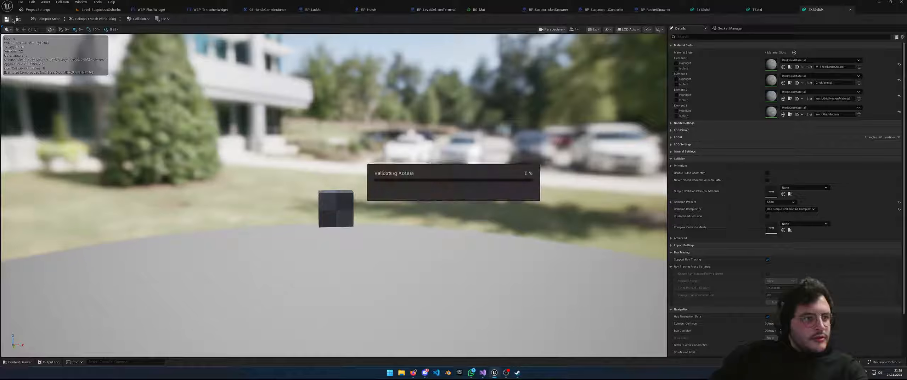
{"action": "left_click", "coordinate": [114, 10]}
After a quick playtest, add a sphere simplified collision to the 2X2Solid mesh
{"action": "key", "text": "alt+p"}
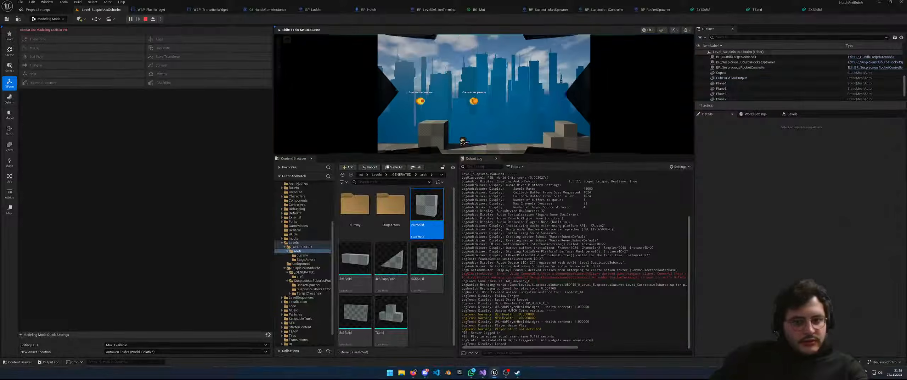
{"action": "key", "text": "Escape"}
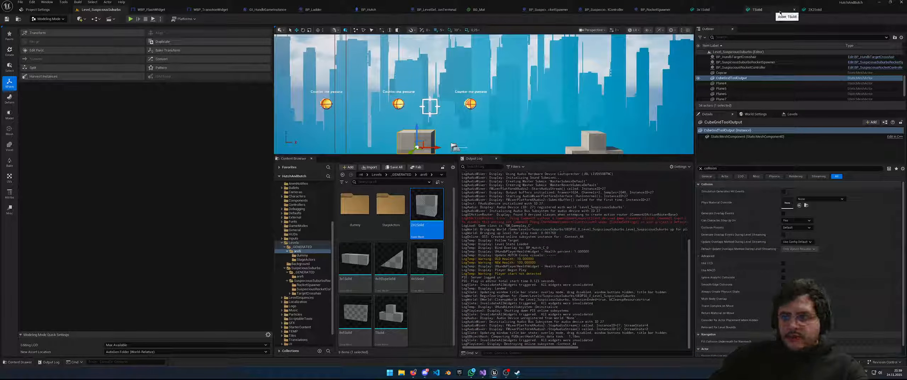
{"action": "left_click", "coordinate": [814, 10]}
{"action": "left_click", "coordinate": [138, 19]}
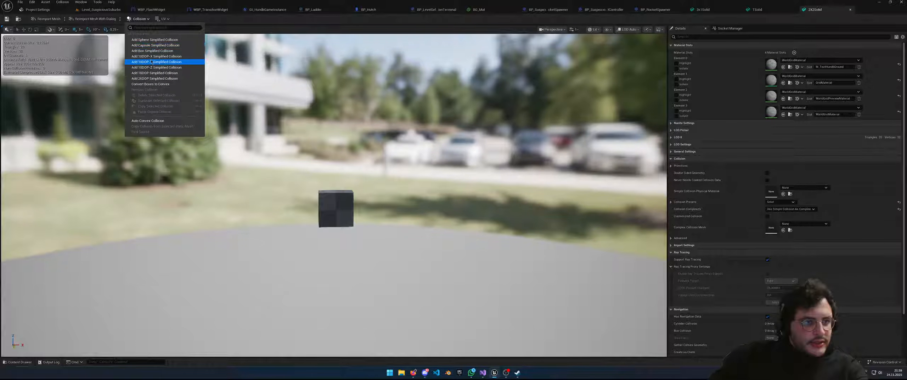
{"action": "left_click", "coordinate": [154, 40]}
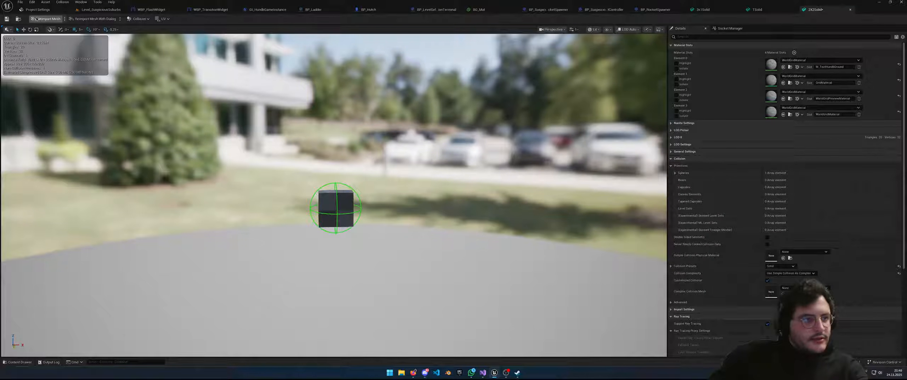
Test the new collision in the running game by jumping onto and off the block
{"action": "left_click", "coordinate": [91, 12]}
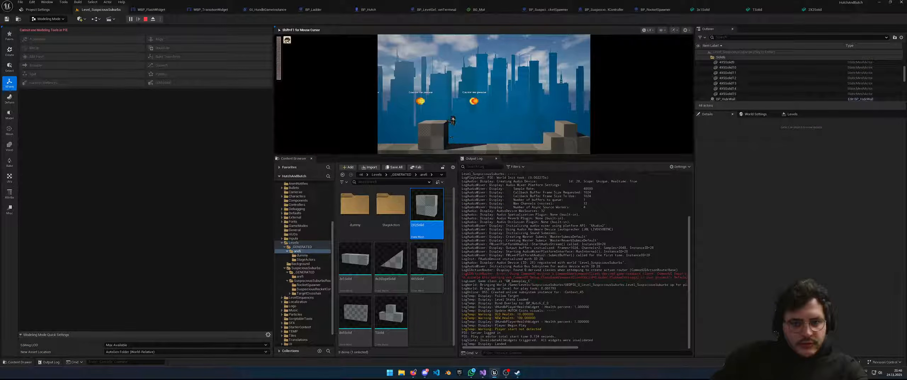
{"action": "key", "text": "space"}
{"action": "key", "text": "d"}
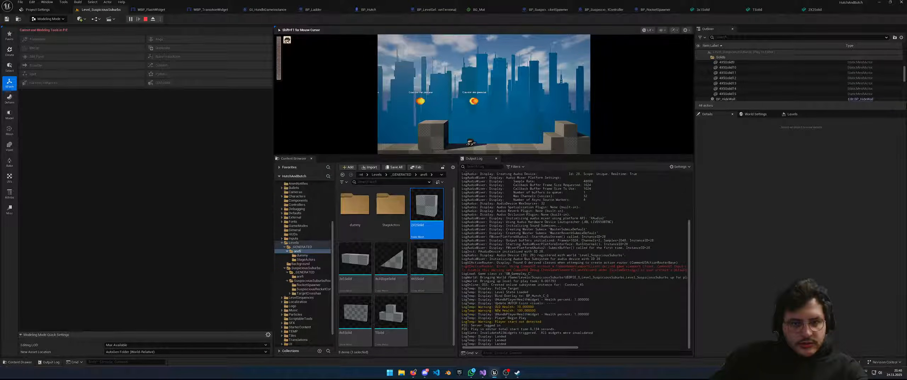
{"action": "key", "text": "Escape"}
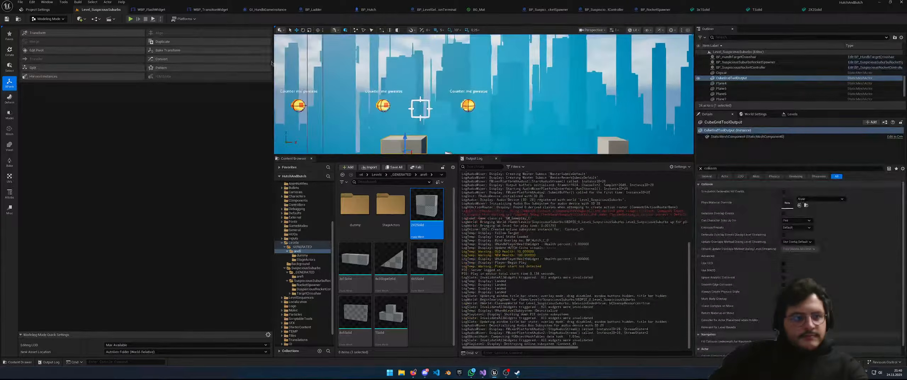
{"action": "left_click", "coordinate": [814, 10]}
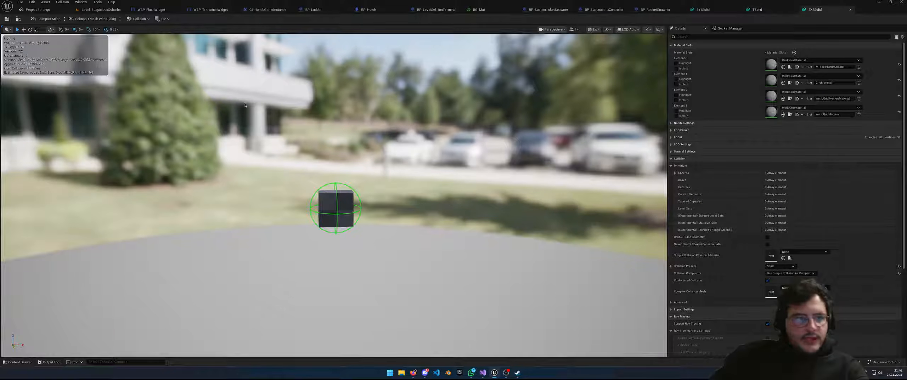
Expand the 2X2Solid mesh's sphere collision list and inspect the Index [0] entry
{"action": "left_click", "coordinate": [770, 173]}
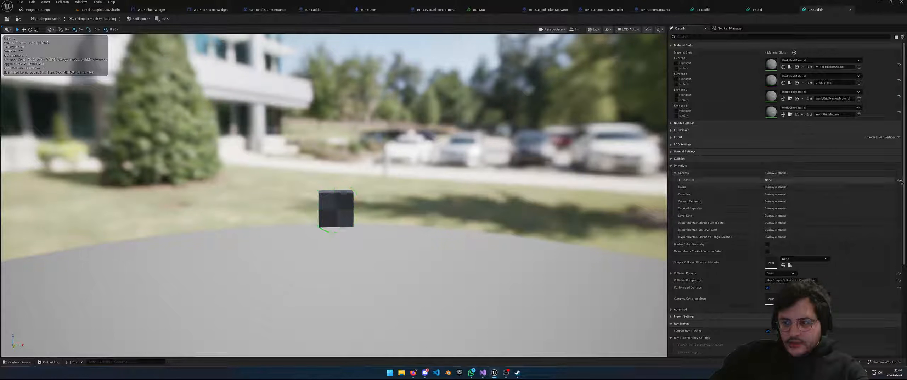
{"action": "right_click", "coordinate": [747, 181]}
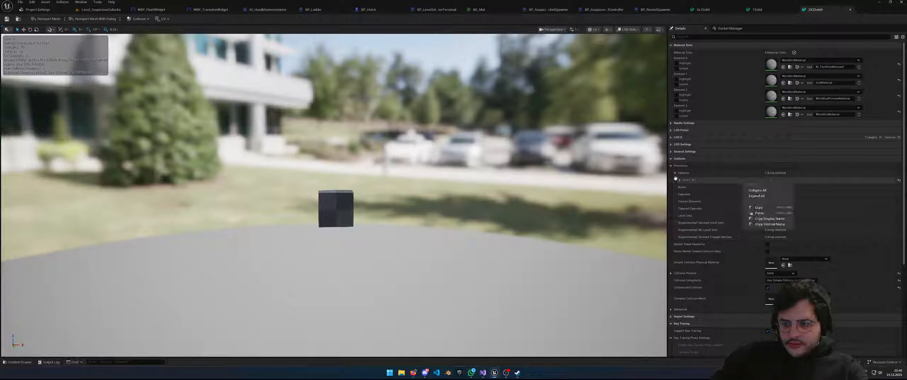
{"action": "left_click", "coordinate": [677, 180]}
{"action": "right_click", "coordinate": [720, 186]}
{"action": "right_click", "coordinate": [726, 182]}
{"action": "right_click", "coordinate": [775, 181]}
{"action": "left_click", "coordinate": [688, 173]}
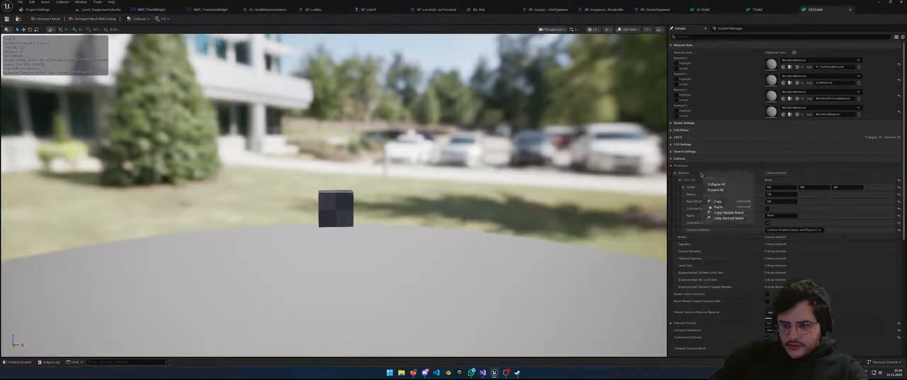
{"action": "left_click", "coordinate": [340, 204]}
{"action": "left_click", "coordinate": [142, 20]}
{"action": "left_click", "coordinate": [142, 21]}
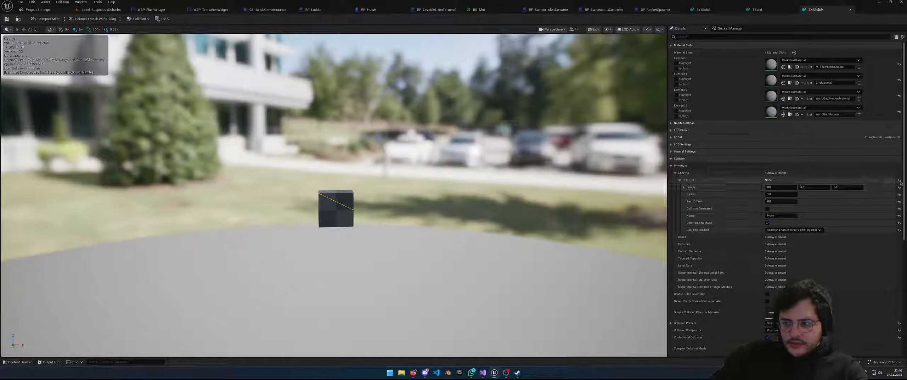
Check the sphere's Center X, Y, Z values, then start playing the level
{"action": "scroll", "coordinate": [638, 212], "scroll_direction": "down", "scroll_amount": 2}
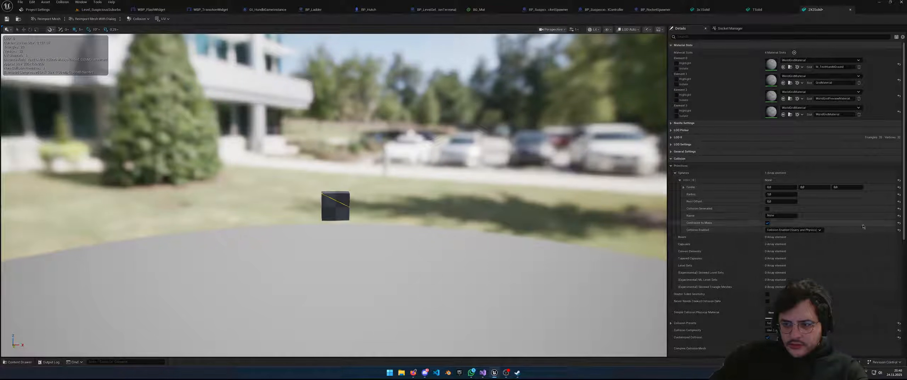
{"action": "left_click", "coordinate": [683, 187]}
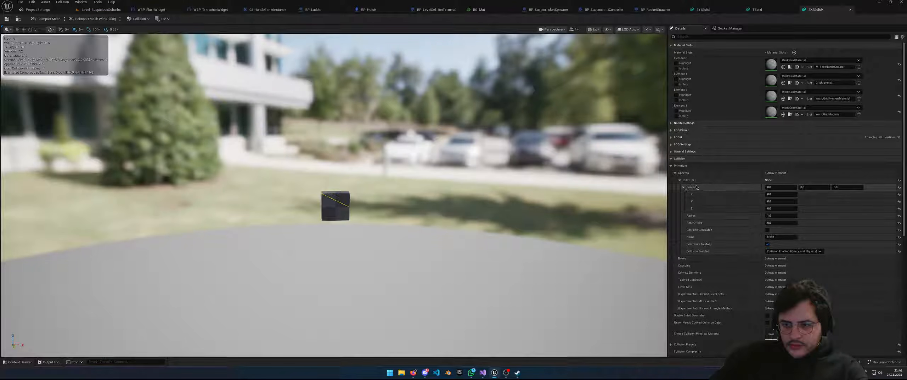
{"action": "right_click", "coordinate": [696, 187]}
{"action": "left_click", "coordinate": [692, 187]}
{"action": "left_click", "coordinate": [683, 187]}
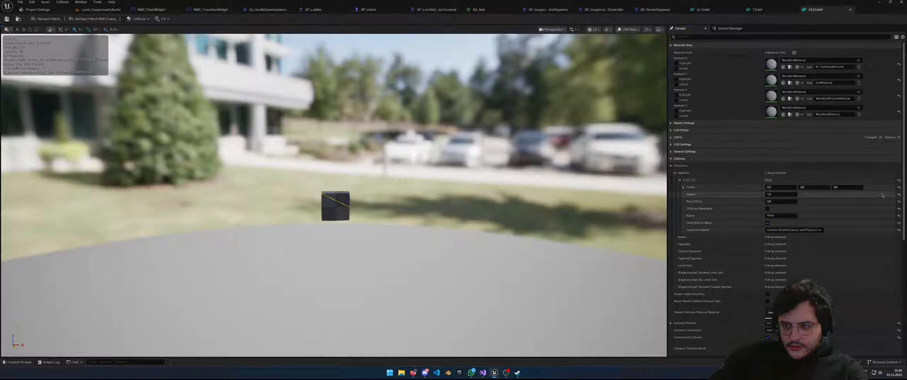
{"action": "left_click", "coordinate": [680, 180]}
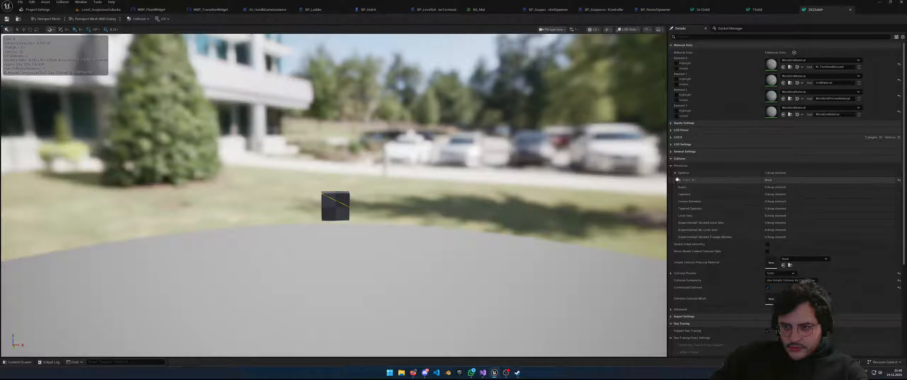
{"action": "right_click", "coordinate": [688, 181]}
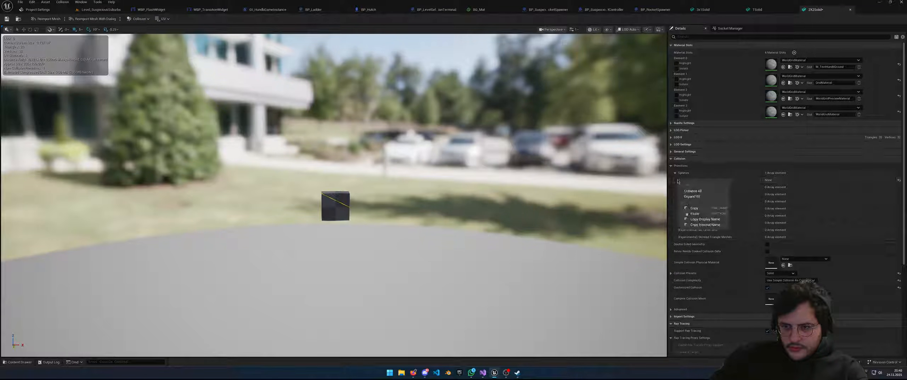
{"action": "right_click", "coordinate": [815, 183]}
{"action": "right_click", "coordinate": [714, 178]}
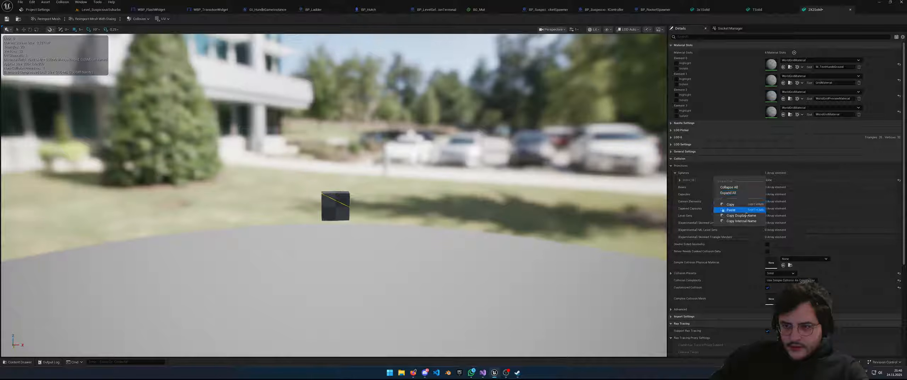
{"action": "left_click", "coordinate": [688, 225]}
{"action": "scroll", "coordinate": [688, 226], "scroll_direction": "down", "scroll_amount": 2}
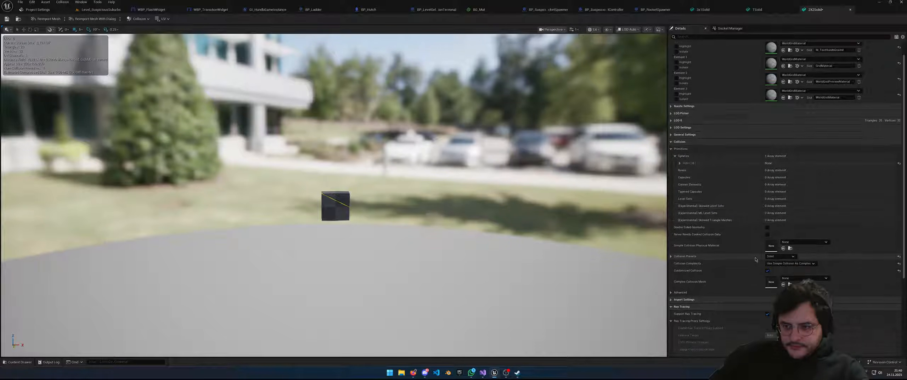
{"action": "left_click", "coordinate": [101, 9]}
{"action": "left_click", "coordinate": [130, 19]}
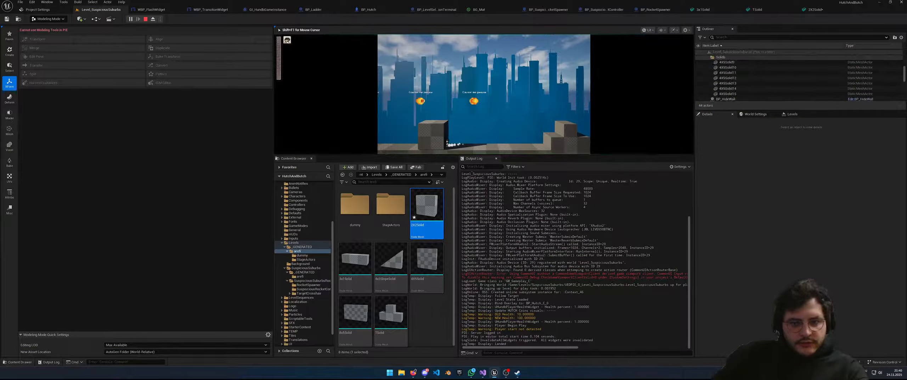
End the play session and review the first sphere collision entry on 2X2Solid
{"action": "key", "text": "Escape"}
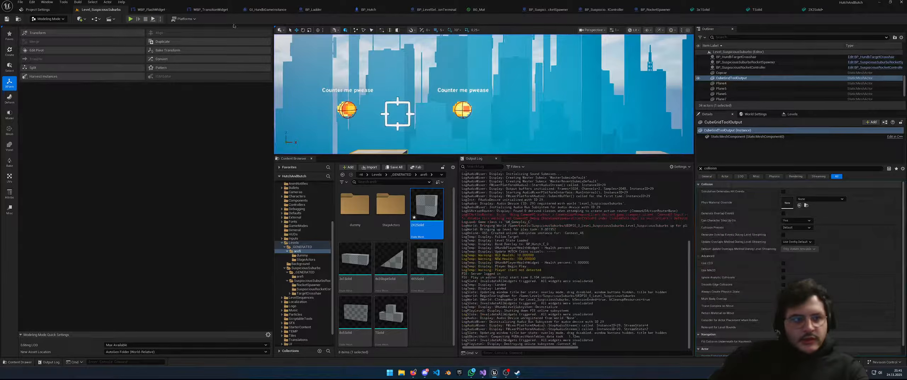
{"action": "left_click", "coordinate": [809, 9]}
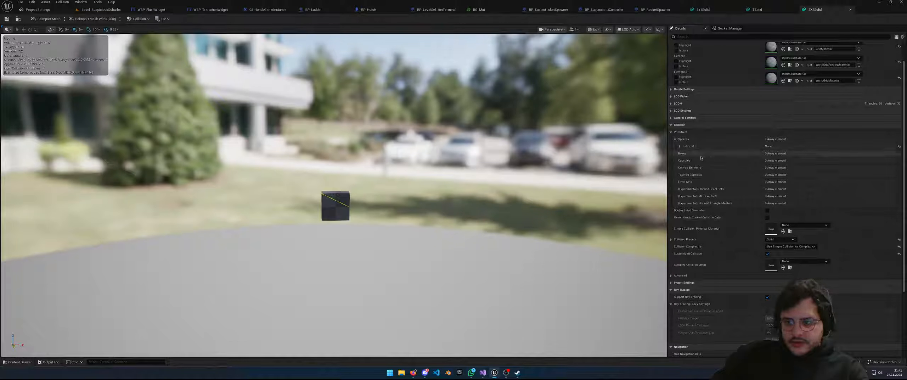
{"action": "left_click", "coordinate": [680, 146]}
{"action": "left_click", "coordinate": [680, 146]}
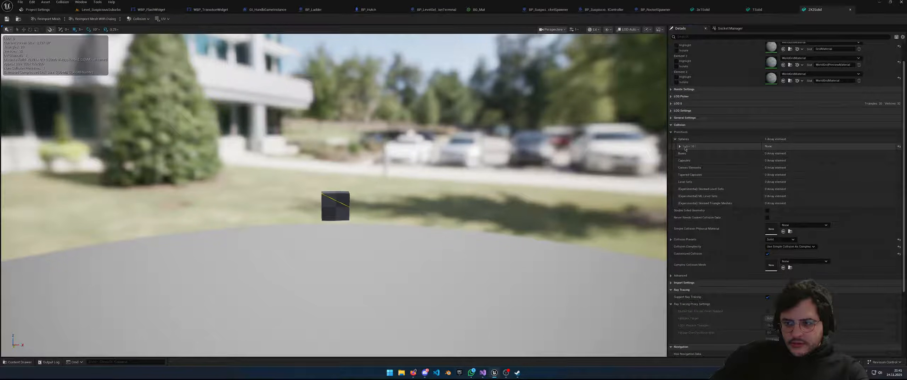
{"action": "right_click", "coordinate": [780, 147]}
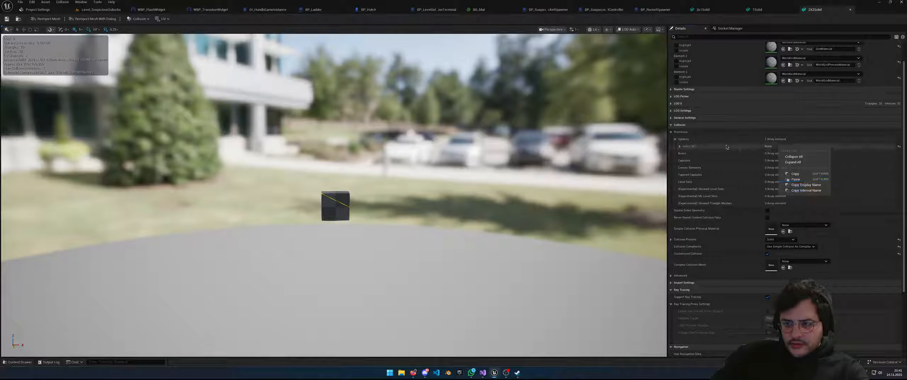
{"action": "left_click", "coordinate": [675, 140]}
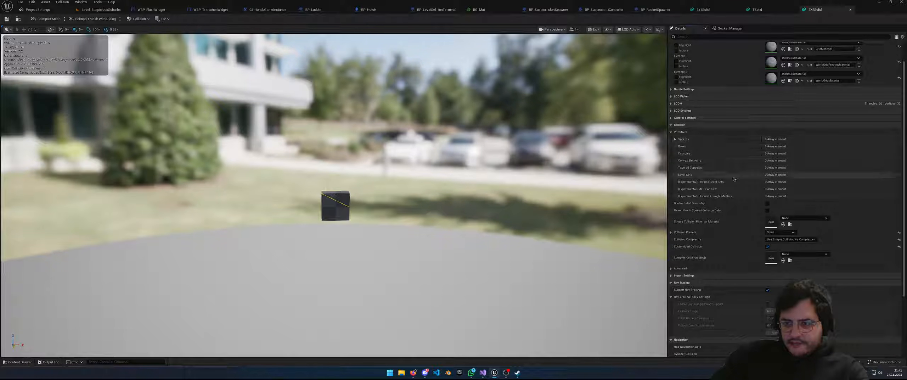
Set 2X2Solid's Collision Complexity to Use Complex Collision As Simple and save the mesh
{"action": "left_click", "coordinate": [776, 239]}
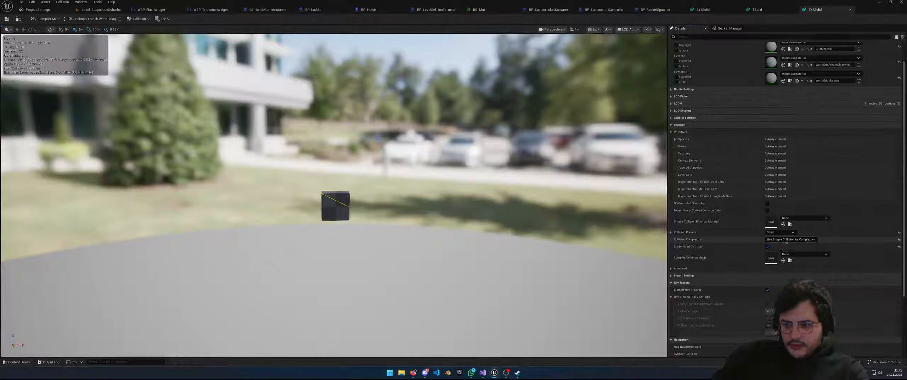
{"action": "left_click", "coordinate": [790, 257]}
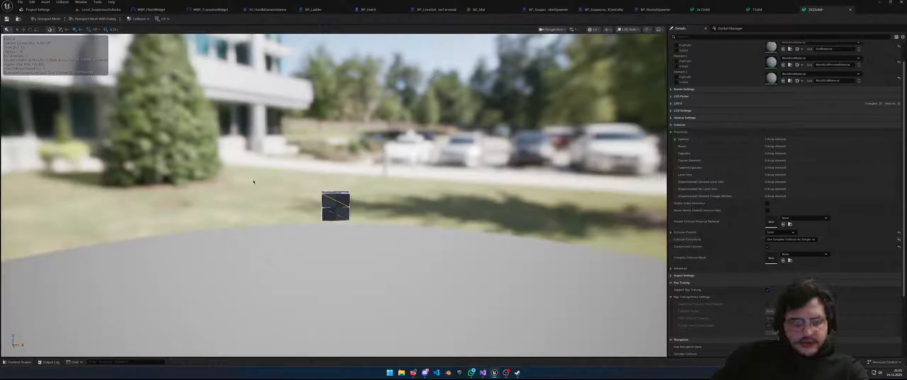
{"action": "key", "text": "w"}
{"action": "right_click_drag", "start_coordinate": [243, 176], "coordinate": [275, 176]}
{"action": "key", "text": "a"}
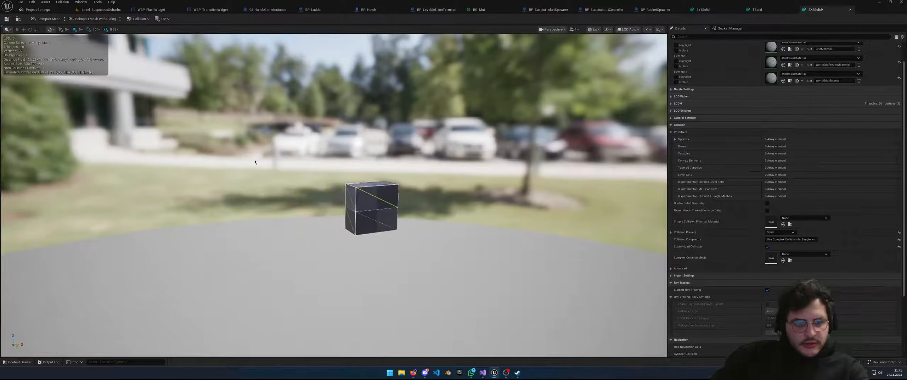
{"action": "key", "text": "ctrl+s"}
Playtest the level again, jumping the character onto the block
{"action": "left_click", "coordinate": [100, 9]}
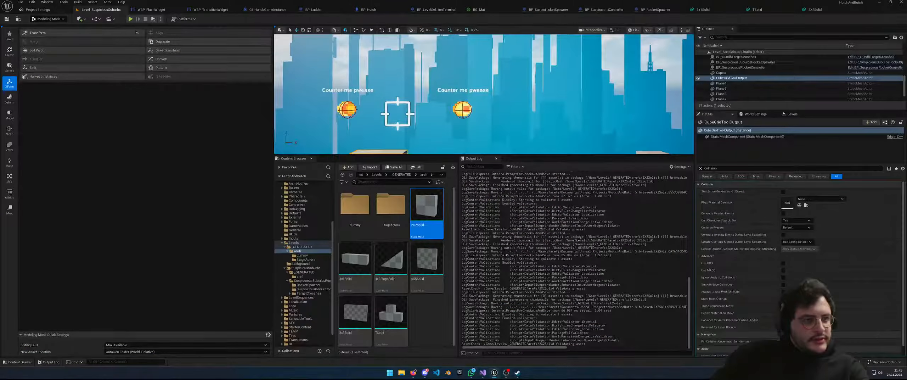
{"action": "key", "text": "alt+p"}
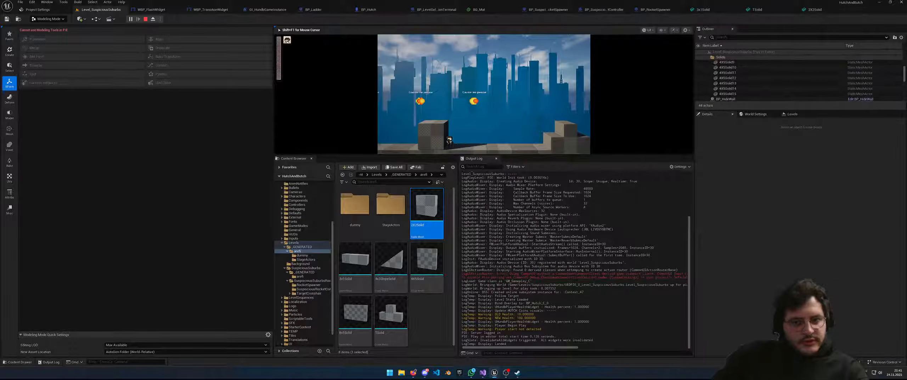
{"action": "key", "text": "space"}
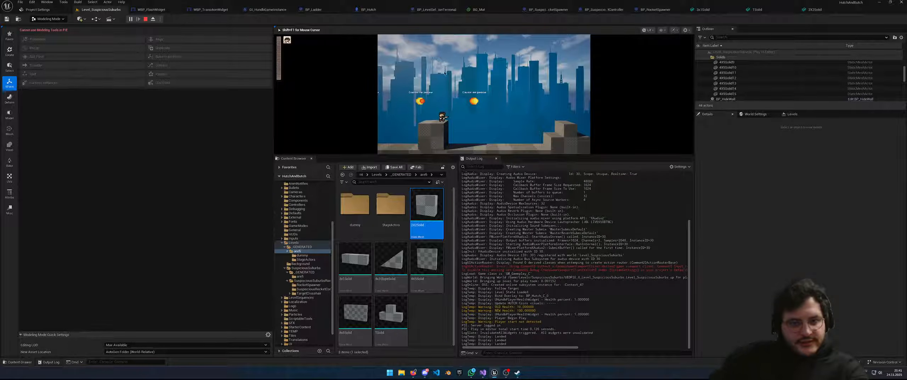
{"action": "key", "text": "Escape"}
{"action": "right_click_drag", "start_coordinate": [437, 81], "coordinate": [437, 94]}
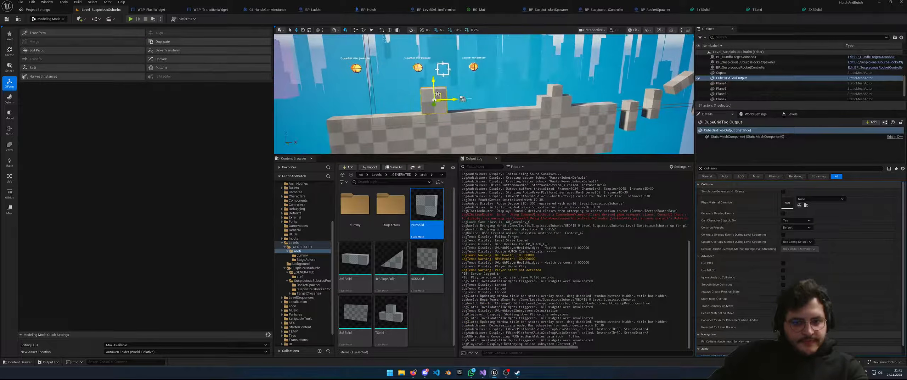
Slide the CubeGridToolOutput cube right along the top of the checkered wall
{"action": "left_click", "coordinate": [437, 95]}
{"action": "left_click_drag", "start_coordinate": [441, 96], "coordinate": [442, 70]}
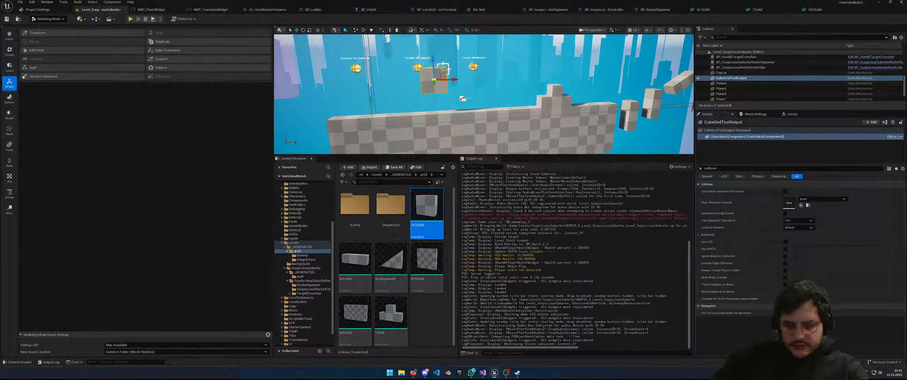
{"action": "key", "text": "ctrl+z"}
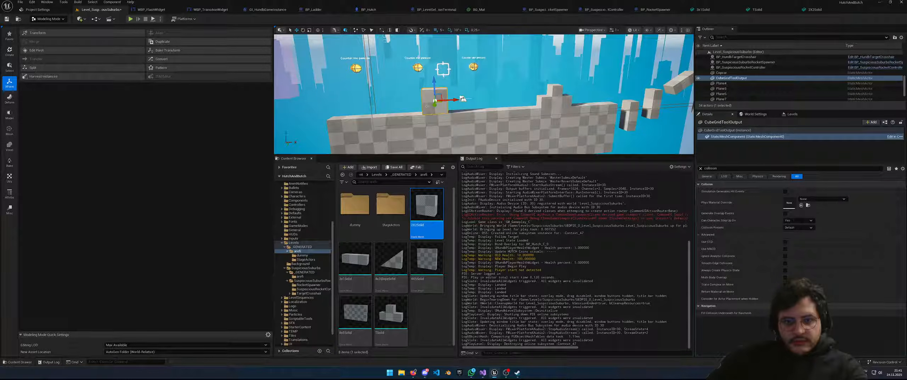
{"action": "left_click_drag", "start_coordinate": [433, 105], "coordinate": [531, 94]}
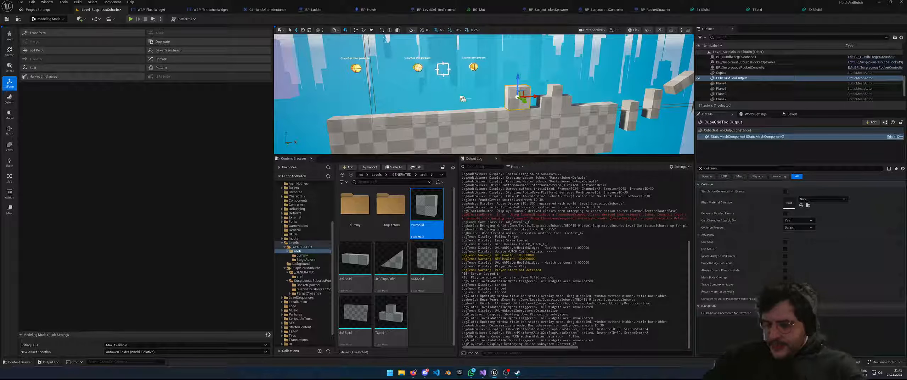
{"action": "key", "text": "s"}
{"action": "right_click_drag", "start_coordinate": [518, 71], "coordinate": [487, 69]}
{"action": "key", "text": "d"}
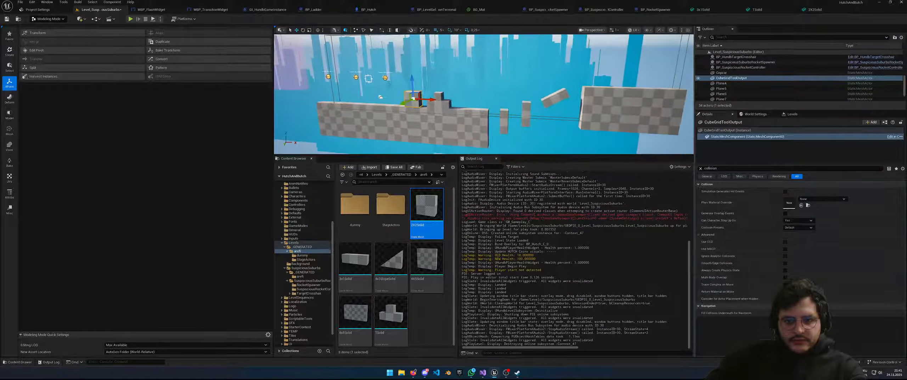
{"action": "key", "text": "s"}
{"action": "left_click", "coordinate": [503, 118]}
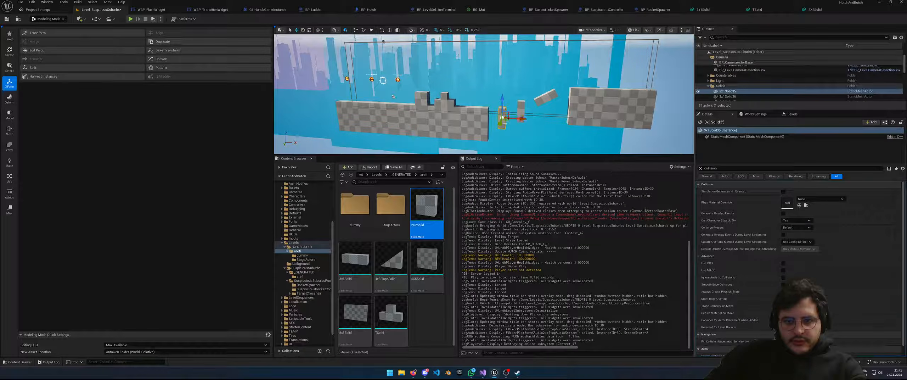
Shift the two pillars, the tilted block and the right 4X5Solid walls further right
{"action": "left_click", "coordinate": [521, 112], "text": "ctrl"}
{"action": "left_click", "coordinate": [548, 101], "text": "ctrl"}
{"action": "left_click", "coordinate": [588, 111], "text": "ctrl"}
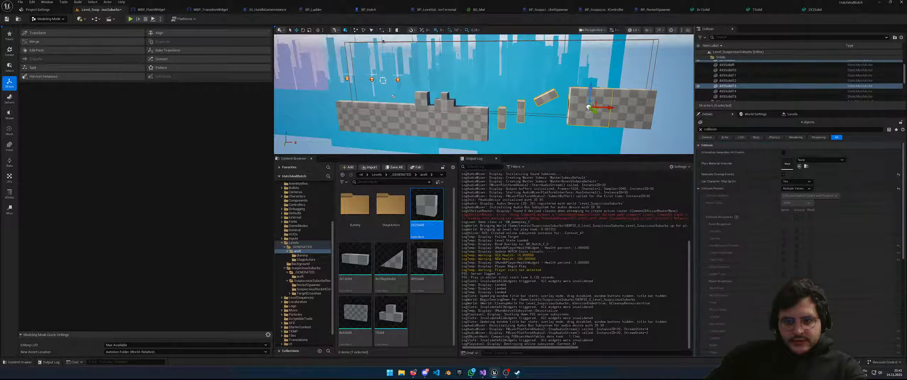
{"action": "left_click_drag", "start_coordinate": [607, 108], "coordinate": [590, 110]}
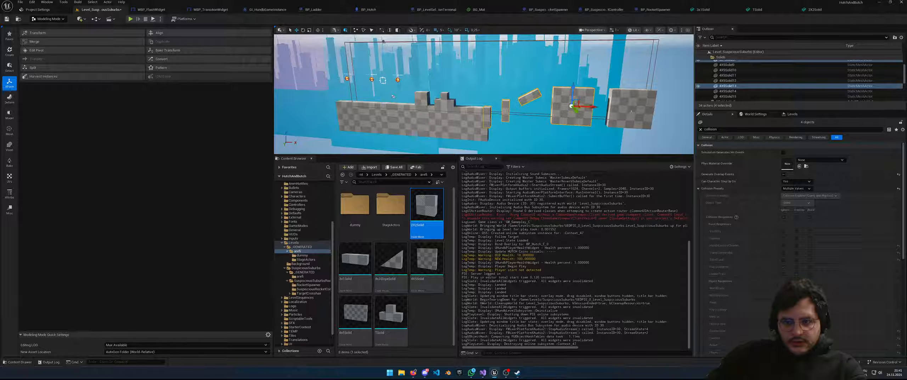
{"action": "key", "text": "ctrl+z"}
{"action": "left_click", "coordinate": [626, 123], "text": "ctrl"}
{"action": "left_click_drag", "start_coordinate": [649, 109], "coordinate": [685, 110]}
{"action": "right_click_drag", "start_coordinate": [673, 117], "coordinate": [691, 111]}
{"action": "right_click_drag", "start_coordinate": [573, 121], "coordinate": [564, 121]}
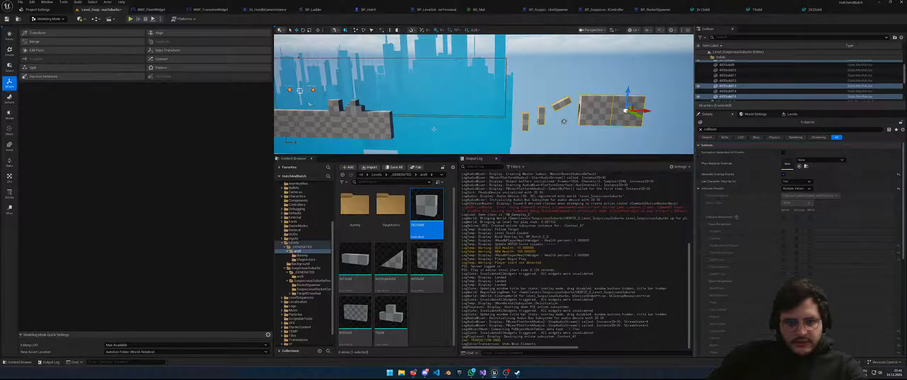
Duplicate wall block 4X5Solid12 and butt the copy against the wall's end
{"action": "left_click", "coordinate": [380, 125]}
{"action": "right_click_drag", "start_coordinate": [402, 133], "coordinate": [412, 135]}
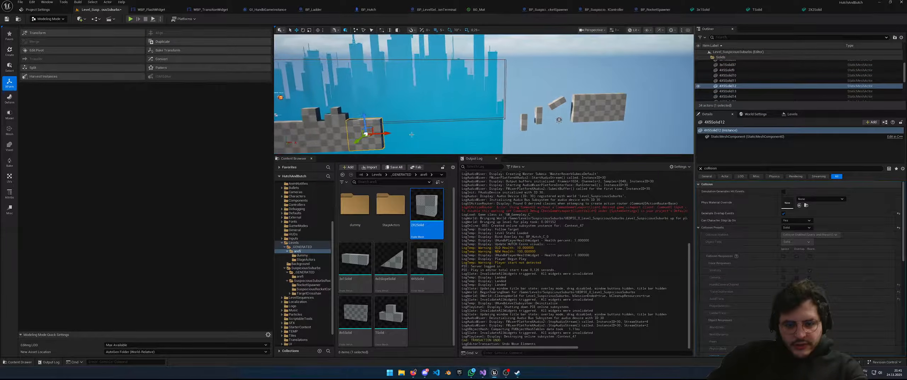
{"action": "key", "text": "ctrl+c"}
{"action": "key", "text": "ctrl+v"}
{"action": "left_click_drag", "start_coordinate": [385, 134], "coordinate": [427, 133]}
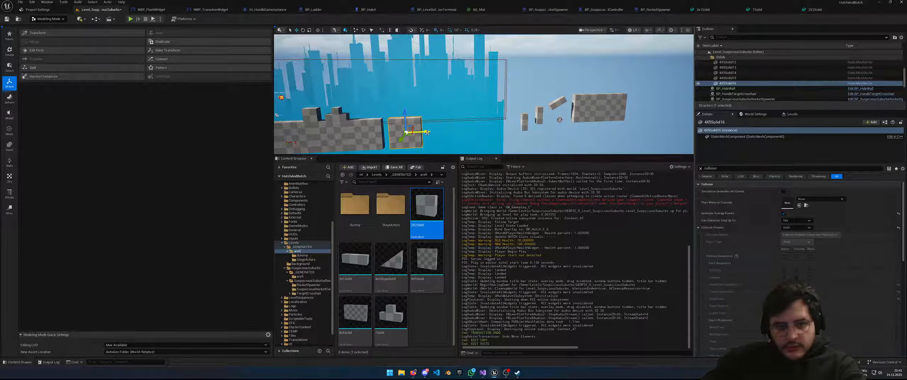
{"action": "key", "text": "w"}
{"action": "right_click_drag", "start_coordinate": [435, 130], "coordinate": [429, 142]}
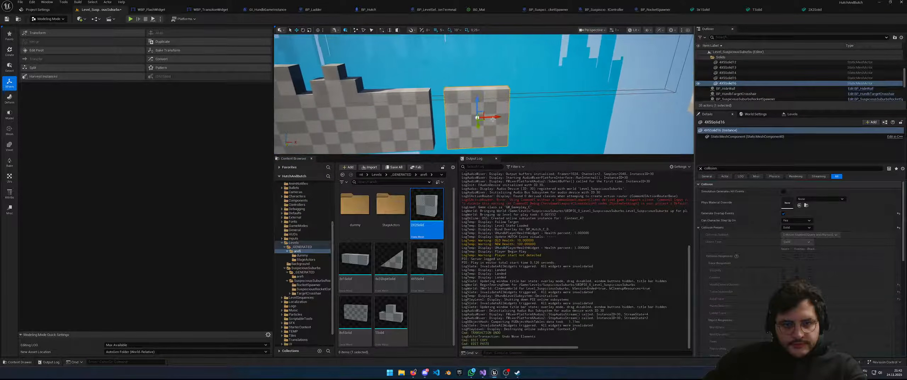
{"action": "left_click_drag", "start_coordinate": [493, 120], "coordinate": [482, 118]}
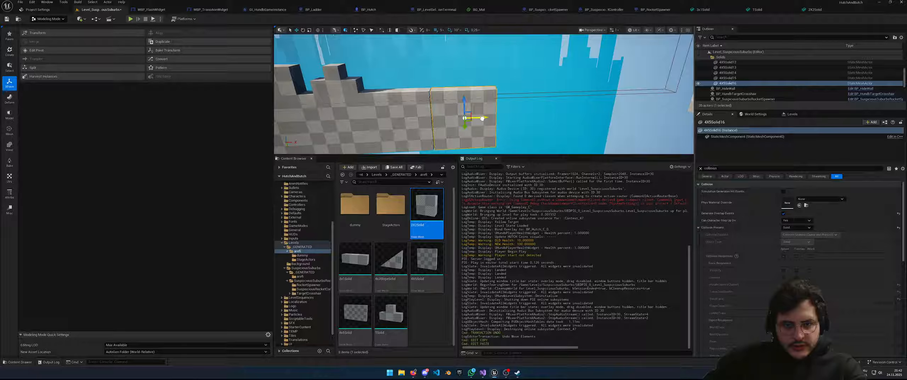
{"action": "mouse_move", "coordinate": [483, 134]}
{"action": "right_mouse_down"}
{"action": "mouse_move", "coordinate": [436, 134]}
{"action": "mouse_move", "coordinate": [469, 128]}
{"action": "right_mouse_up"}
{"action": "key", "text": "w"}
{"action": "key", "text": "d"}
{"action": "scroll", "coordinate": [469, 128], "scroll_direction": "down", "scroll_amount": 2}
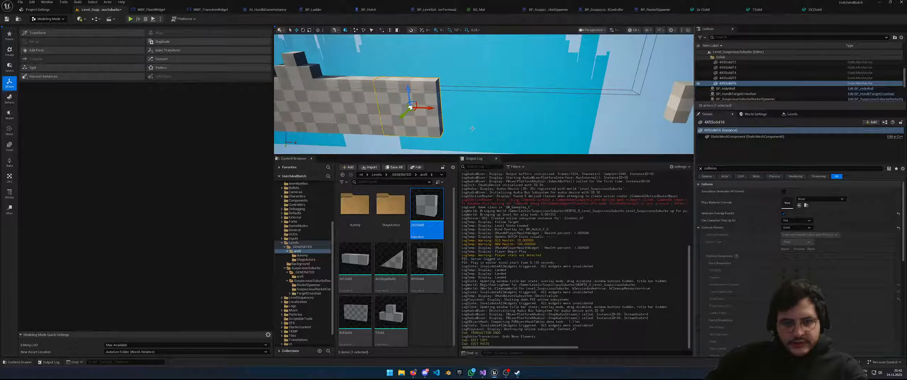
Copy the three wall blocks, including 4X5Solid11 and 4X5Solid12, and paste them along X
{"action": "left_click", "coordinate": [368, 115], "text": "ctrl"}
{"action": "left_click", "coordinate": [328, 117], "text": "ctrl"}
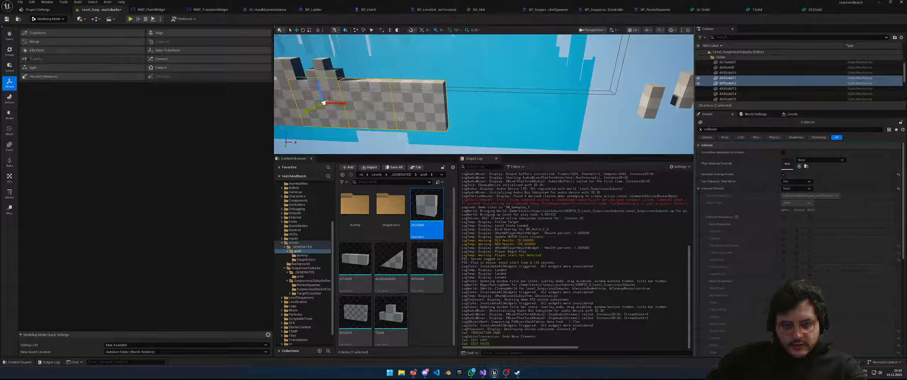
{"action": "key", "text": "ctrl+c"}
{"action": "key", "text": "ctrl+v"}
{"action": "left_click_drag", "start_coordinate": [345, 103], "coordinate": [494, 115]}
{"action": "right_click_drag", "start_coordinate": [494, 115], "coordinate": [471, 118]}
{"action": "key", "text": "w"}
{"action": "left_click_drag", "start_coordinate": [604, 133], "coordinate": [603, 133]}
{"action": "key", "text": "s"}
{"action": "right_click_drag", "start_coordinate": [603, 133], "coordinate": [643, 132]}
Move the distant blocks 4X5Solid13 and 4X5Solid15 further right, then select 3x1Solid35
{"action": "left_click", "coordinate": [599, 93]}
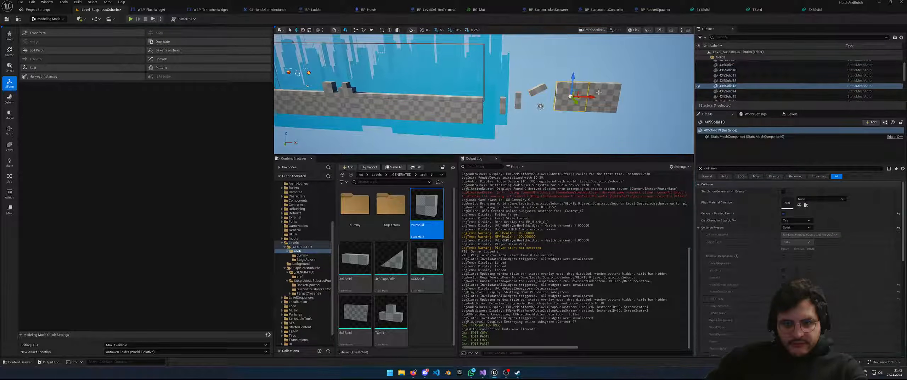
{"action": "left_click", "coordinate": [599, 93], "text": "ctrl"}
{"action": "left_click_drag", "start_coordinate": [618, 98], "coordinate": [686, 100]}
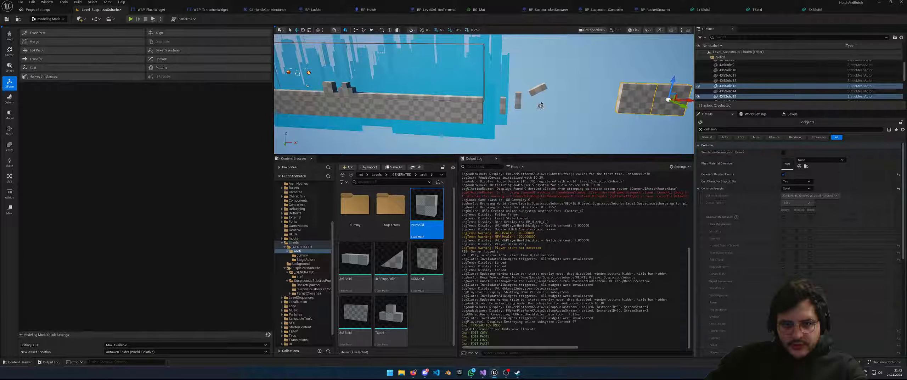
{"action": "scroll", "coordinate": [541, 103], "scroll_direction": "down", "scroll_amount": 3}
{"action": "left_click", "coordinate": [500, 104]}
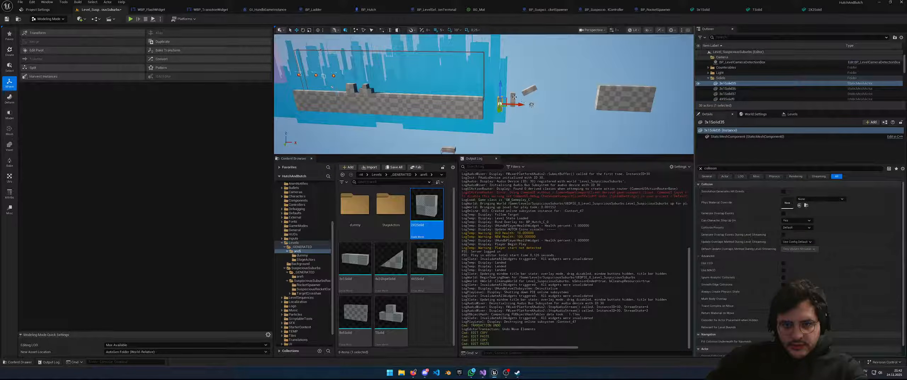
{"action": "left_click", "coordinate": [513, 100]}
{"action": "left_click", "coordinate": [500, 103]}
{"action": "scroll", "coordinate": [499, 104], "scroll_direction": "down", "scroll_amount": 1}
{"action": "left_click", "coordinate": [706, 177]}
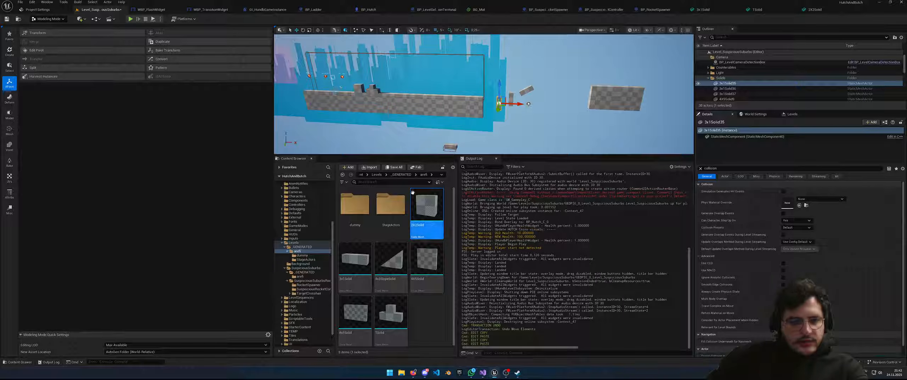
{"action": "mouse_move", "coordinate": [463, 137]}
{"action": "right_mouse_down"}
{"action": "mouse_move", "coordinate": [475, 121]}
{"action": "mouse_move", "coordinate": [464, 126]}
{"action": "right_mouse_up"}
{"action": "key", "text": "w"}
{"action": "key", "text": "w"}
{"action": "key", "text": "d"}
{"action": "key", "text": "s"}
{"action": "key", "text": "w"}
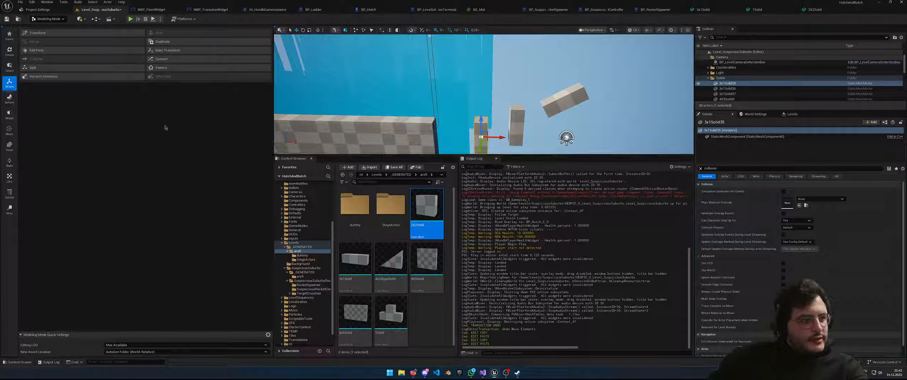
{"action": "left_click", "coordinate": [566, 137]}
Pull up a Cube Grid block on the wall edge and accept it as CubeGridToolOutput2
{"action": "left_click", "coordinate": [593, 123]}
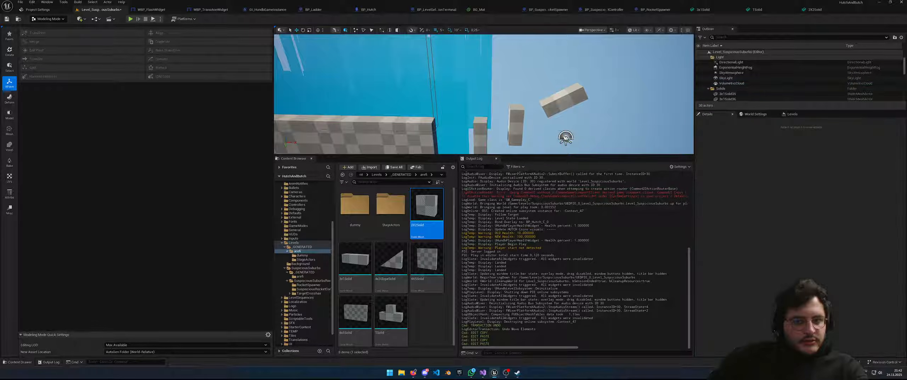
{"action": "left_click", "coordinate": [9, 67]}
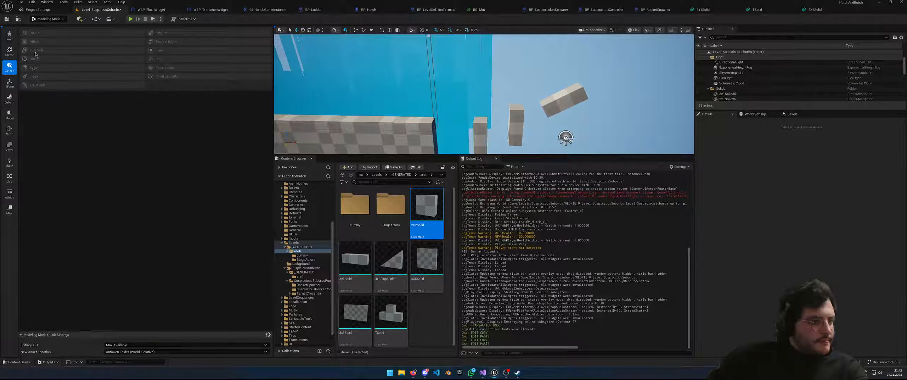
{"action": "left_click", "coordinate": [10, 51]}
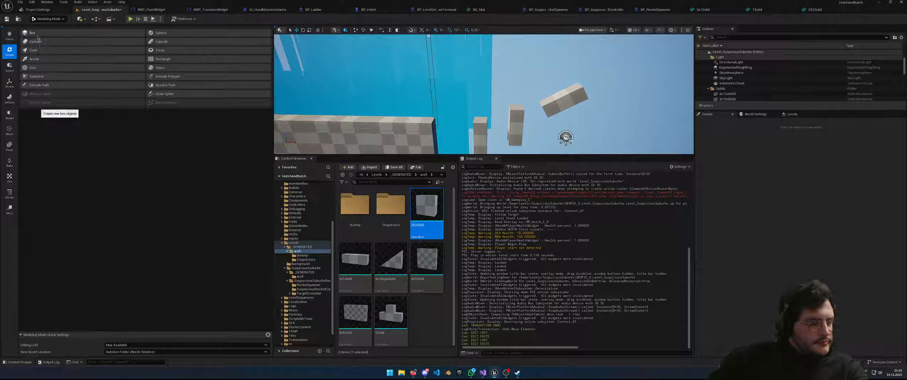
{"action": "left_click", "coordinate": [37, 76]}
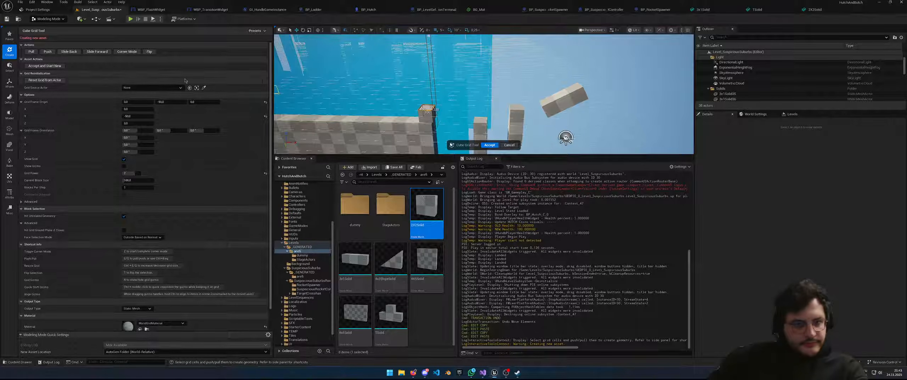
{"action": "left_click", "coordinate": [32, 52]}
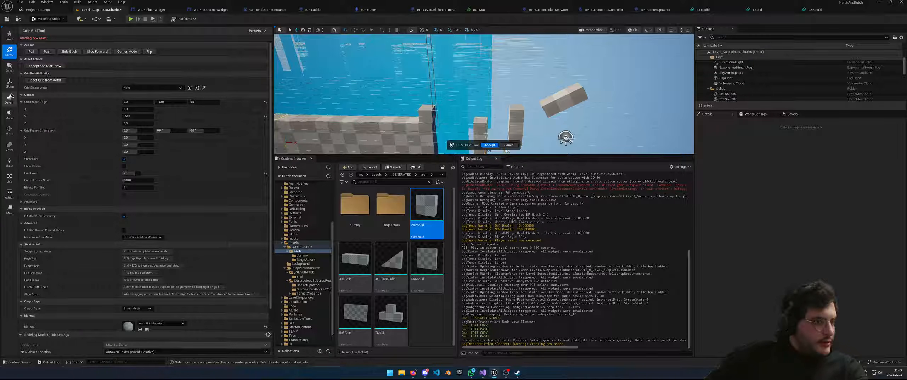
{"action": "left_click", "coordinate": [10, 82]}
{"action": "left_click", "coordinate": [9, 67]}
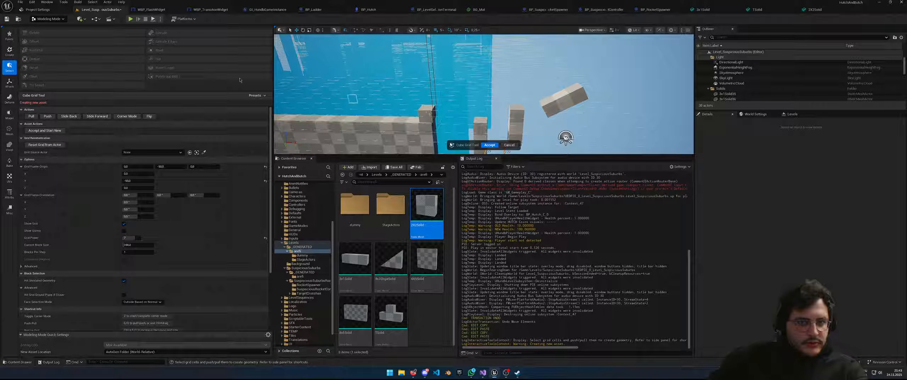
{"action": "left_click", "coordinate": [489, 144]}
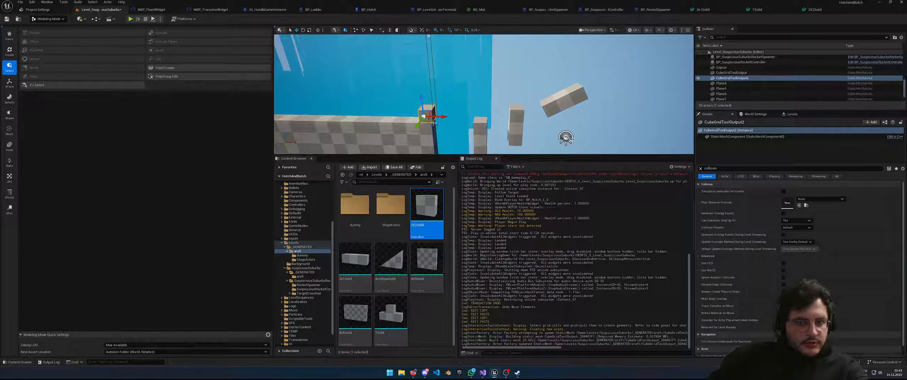
Set the new block's pivot to its centre and accept the change
{"action": "left_click", "coordinate": [13, 84]}
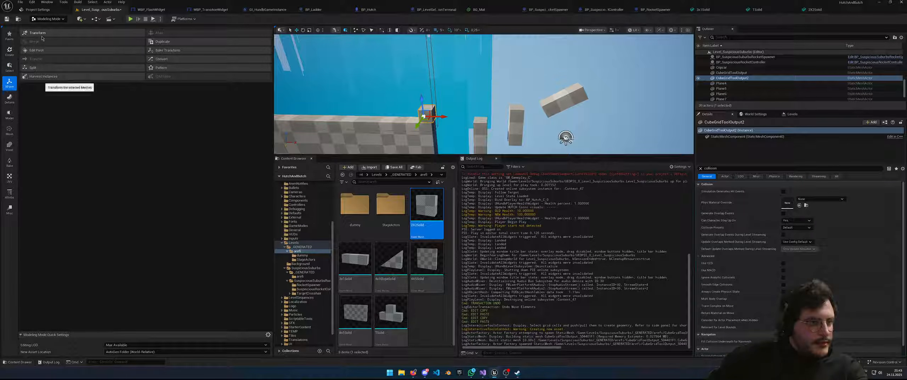
{"action": "left_click", "coordinate": [35, 50]}
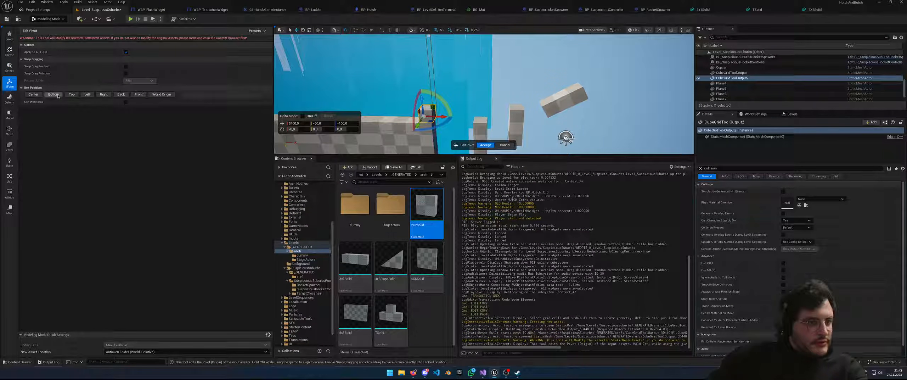
{"action": "left_click", "coordinate": [34, 94]}
{"action": "left_click", "coordinate": [485, 145]}
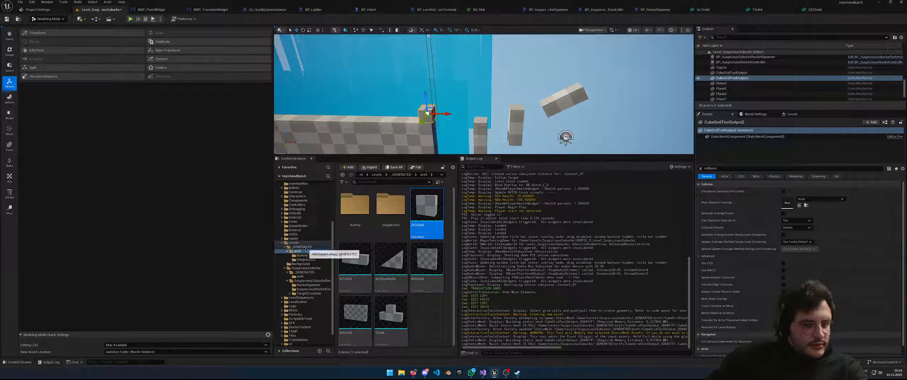
Move the CubeGridToolOutput mesh asset into the arefi folder
{"action": "left_click", "coordinate": [309, 280]}
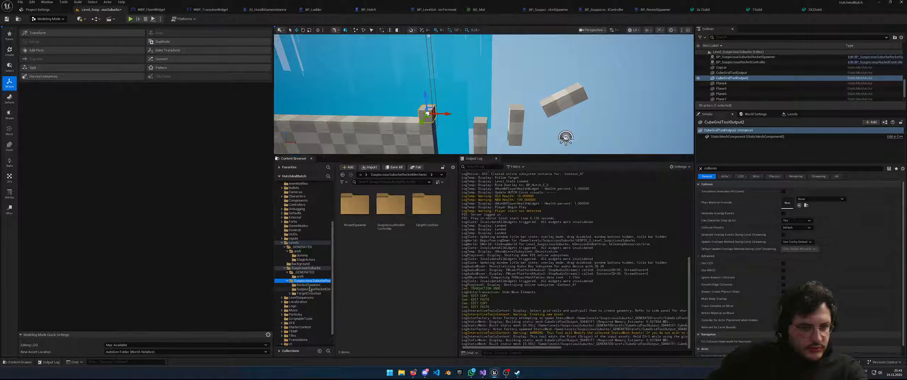
{"action": "left_click", "coordinate": [300, 276]}
{"action": "left_click_drag", "start_coordinate": [357, 211], "coordinate": [300, 252]}
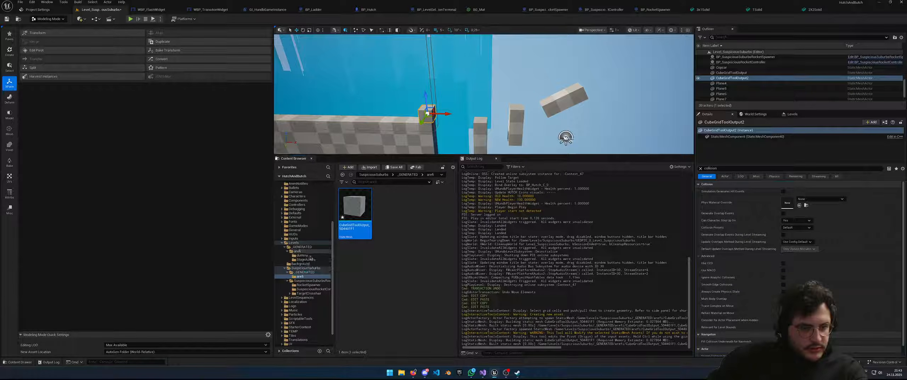
{"action": "left_click", "coordinate": [306, 257]}
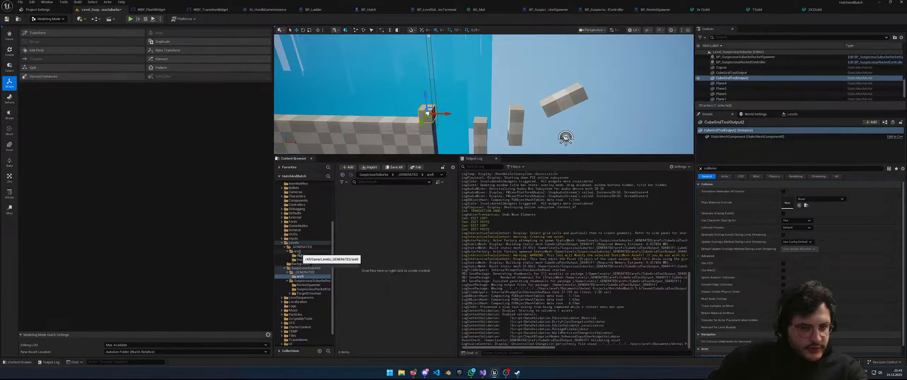
{"action": "left_click", "coordinate": [298, 251]}
Rename the mesh asset to 1X1Solid and drag the cube further right
{"action": "left_click", "coordinate": [396, 308]}
{"action": "key", "text": "F2"}
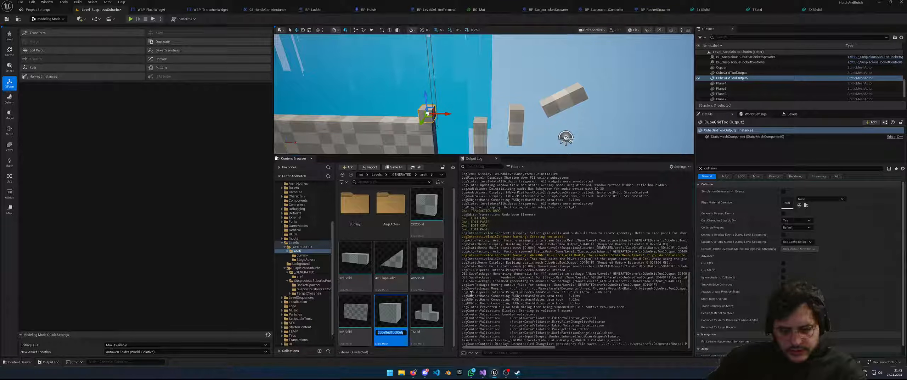
{"action": "key", "text": "super+v"}
{"action": "key", "text": "Down"}
{"action": "key", "text": "Down"}
{"action": "key", "text": "Up"}
{"action": "key", "text": "Return"}
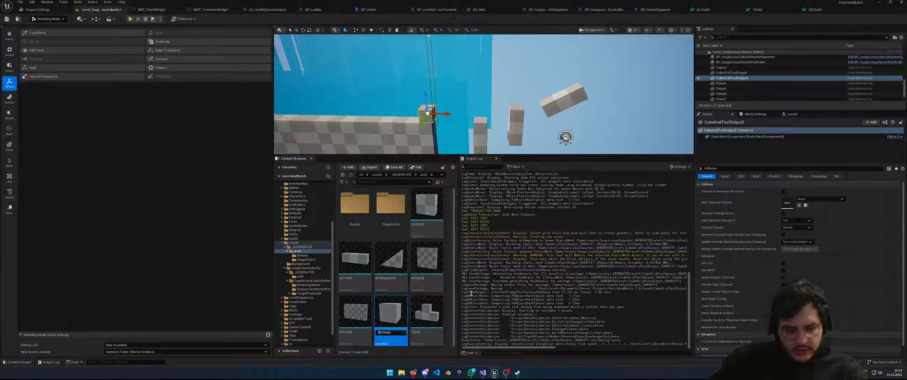
{"action": "key", "text": "Delete"}
{"action": "type", "text": "1"}
{"action": "key", "text": "Return"}
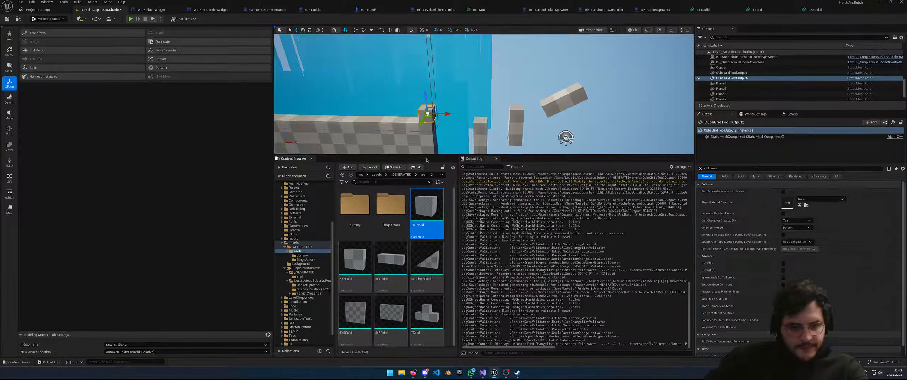
{"action": "left_click_drag", "start_coordinate": [428, 113], "coordinate": [627, 113]}
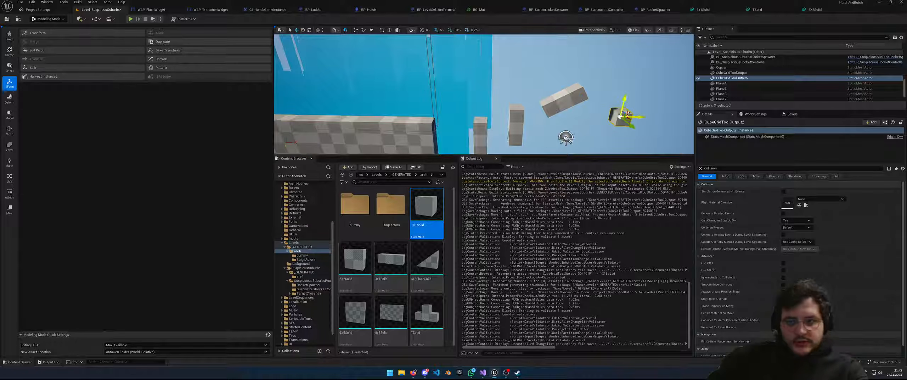
Lay the tall 3x1 blocks flat with pitch 0 and move 3x1Solid35 up-left over the gaps
{"action": "left_click", "coordinate": [517, 122]}
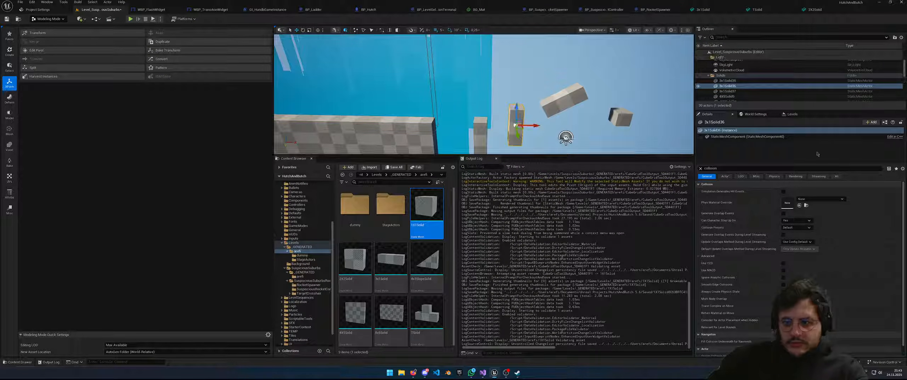
{"action": "left_click", "coordinate": [700, 168]}
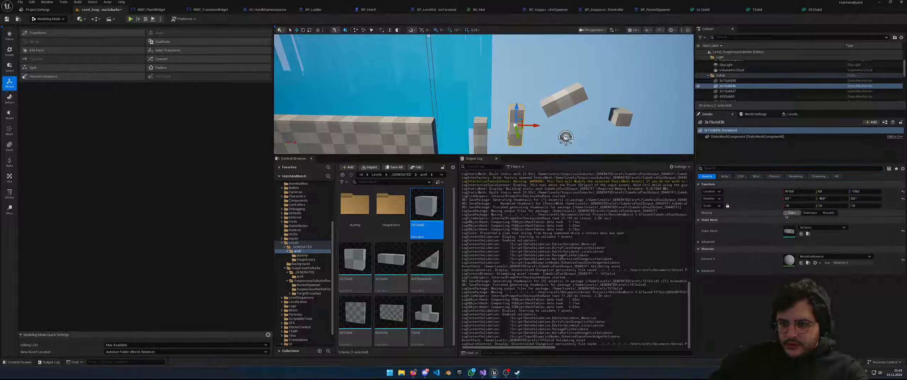
{"action": "key", "text": "Return"}
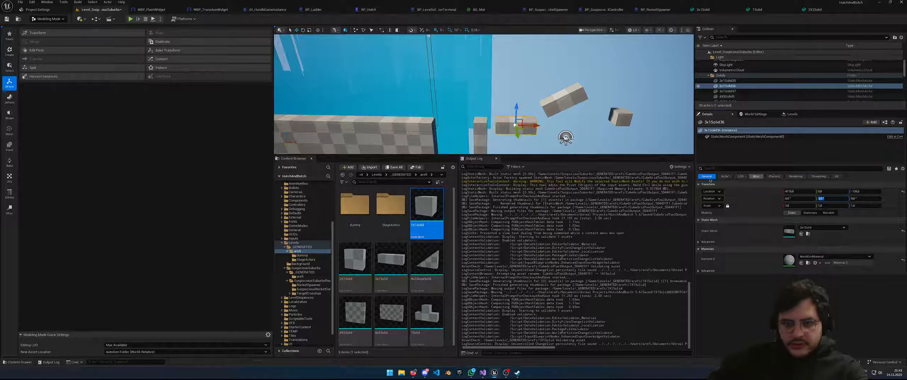
{"action": "left_click", "coordinate": [481, 137]}
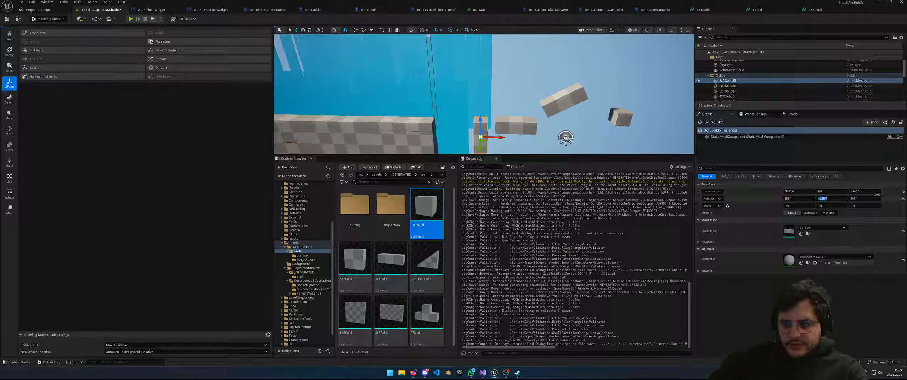
{"action": "type", "text": "0"}
{"action": "key", "text": "Return"}
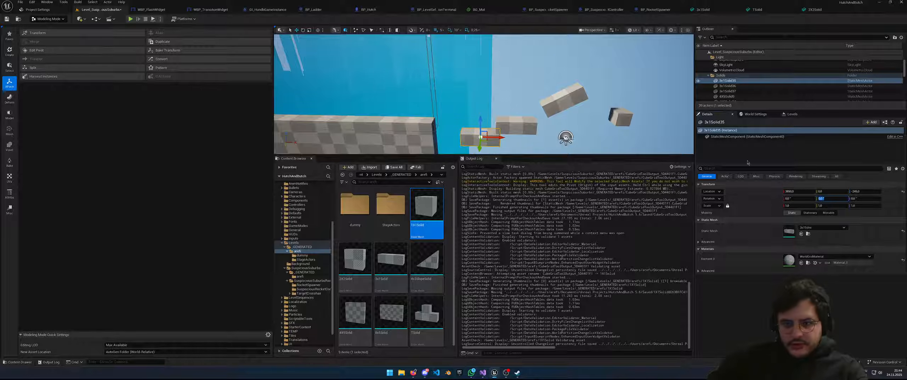
{"action": "left_click_drag", "start_coordinate": [487, 135], "coordinate": [612, 81]}
Raise block 3x1Solid36 to height 90
{"action": "left_click", "coordinate": [520, 130]}
{"action": "left_click", "coordinate": [567, 101]}
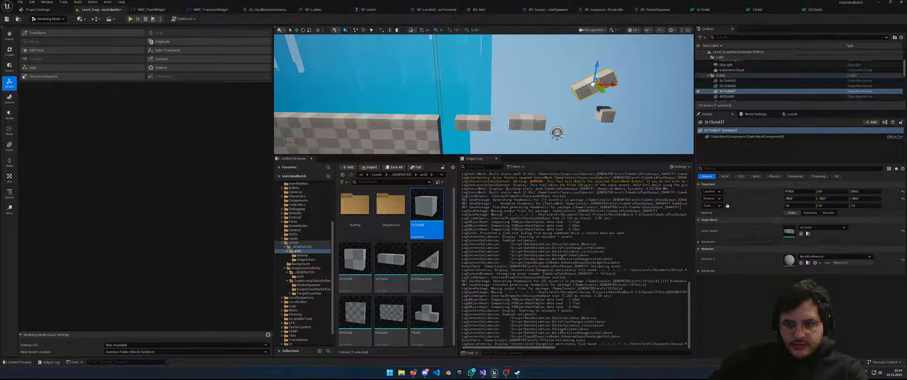
{"action": "left_click", "coordinate": [528, 122]}
{"action": "left_click_drag", "start_coordinate": [528, 117], "coordinate": [535, 97]}
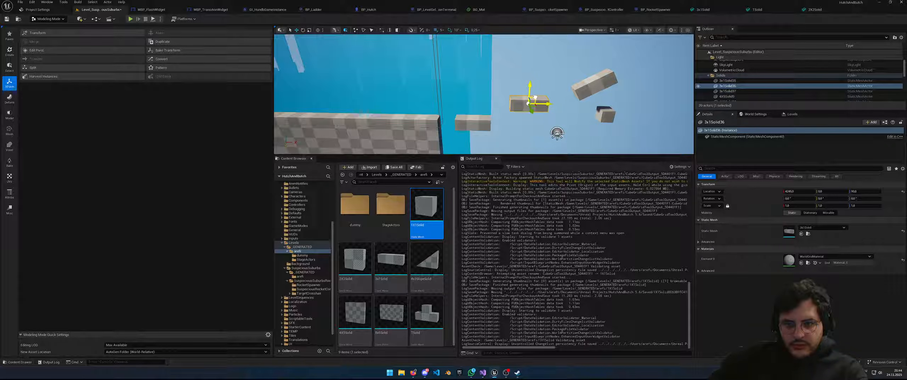
{"action": "right_click_drag", "start_coordinate": [603, 101], "coordinate": [508, 118]}
Slide both checkered 4X5Solid wall pieces to the left
{"action": "left_click", "coordinate": [494, 110]}
{"action": "left_click", "coordinate": [602, 105]}
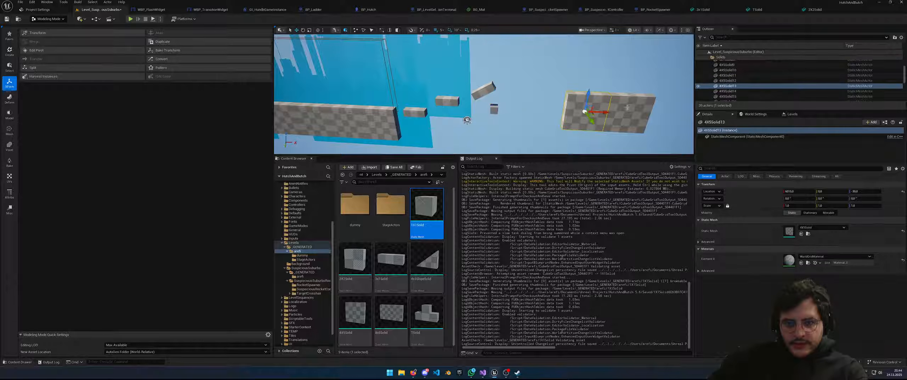
{"action": "left_click", "coordinate": [612, 110], "text": "ctrl"}
{"action": "left_click_drag", "start_coordinate": [644, 113], "coordinate": [572, 85]}
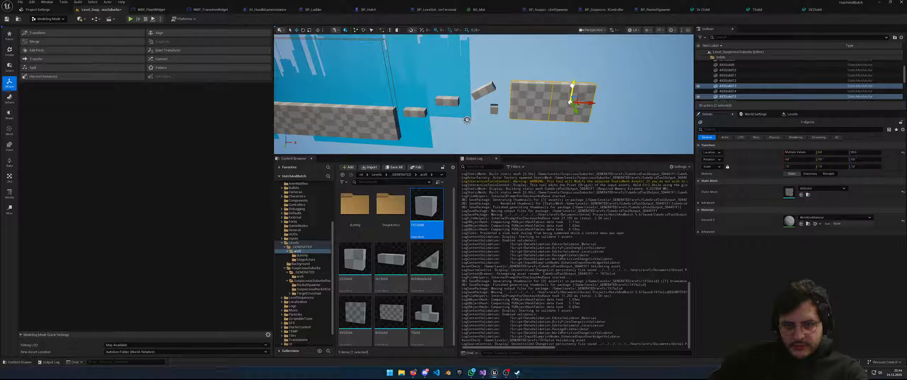
Move the CubeGridToolOutput2 cube right past the wall and lift it to height 530
{"action": "left_click", "coordinate": [495, 110]}
{"action": "left_click_drag", "start_coordinate": [517, 111], "coordinate": [638, 103]}
{"action": "right_click_drag", "start_coordinate": [638, 103], "coordinate": [637, 97]}
{"action": "left_click_drag", "start_coordinate": [610, 122], "coordinate": [593, 88]}
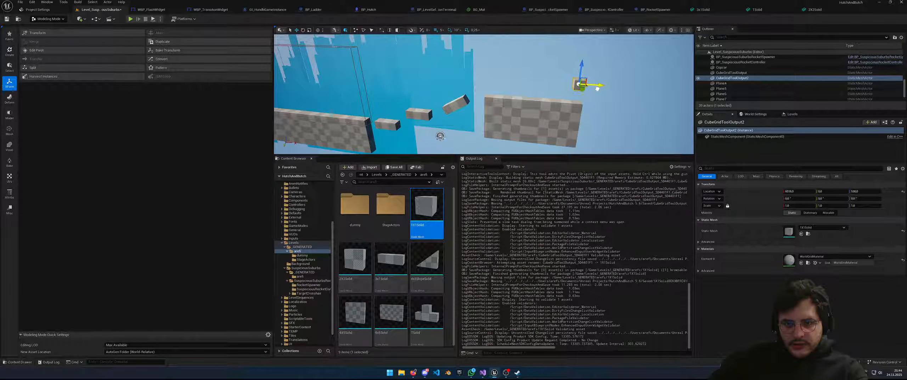
{"action": "right_click_drag", "start_coordinate": [606, 115], "coordinate": [536, 125]}
{"action": "key", "text": "s"}
Paste several cube copies into a rising trail, one placed at height 945
{"action": "key", "text": "ctrl+c"}
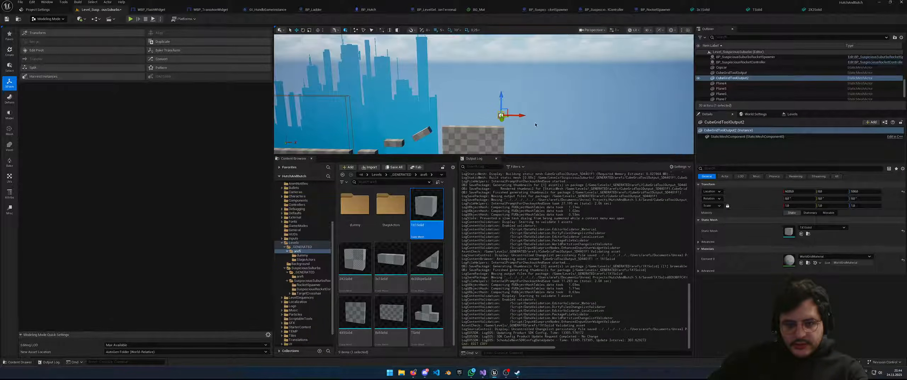
{"action": "key", "text": "ctrl+v"}
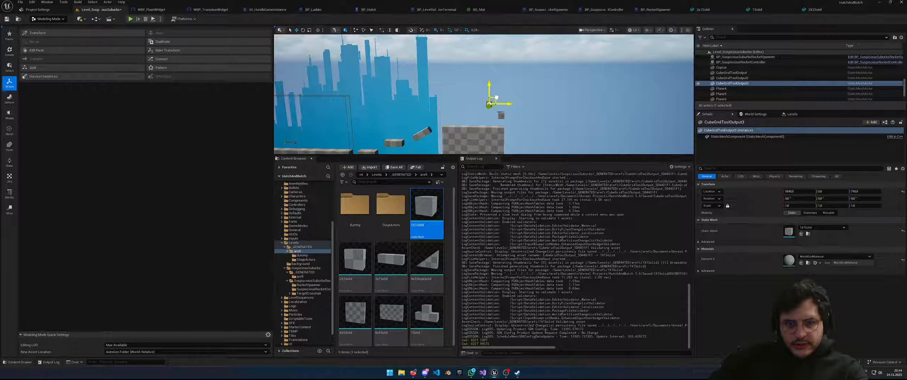
{"action": "key", "text": "ctrl+c"}
{"action": "key", "text": "ctrl+v"}
{"action": "left_click_drag", "start_coordinate": [495, 95], "coordinate": [511, 86]}
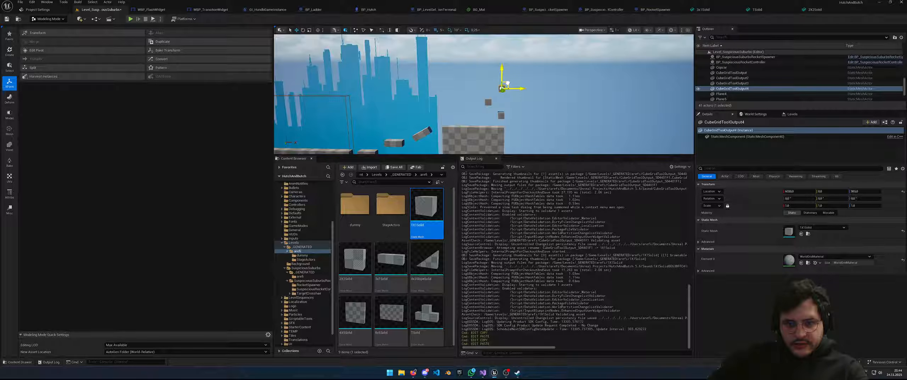
{"action": "left_click_drag", "start_coordinate": [507, 83], "coordinate": [508, 84]}
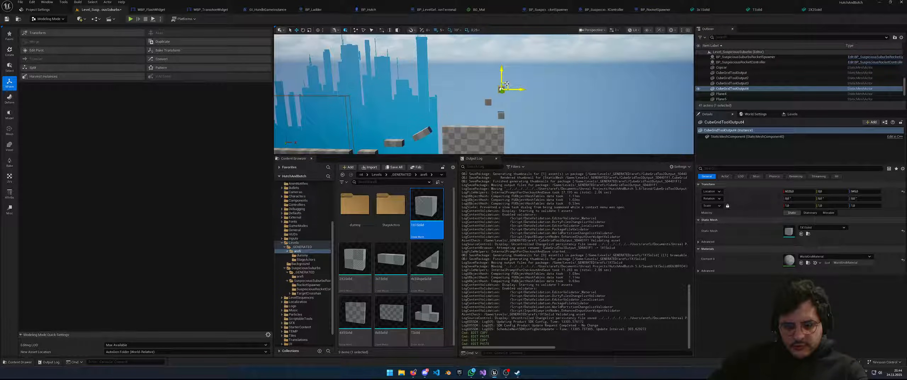
{"action": "key", "text": "ctrl+c"}
{"action": "key", "text": "ctrl+v"}
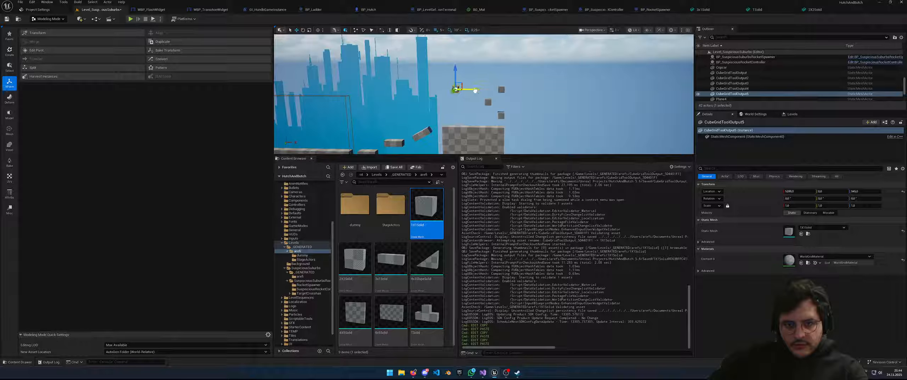
{"action": "key", "text": "ctrl+c"}
{"action": "key", "text": "ctrl+v"}
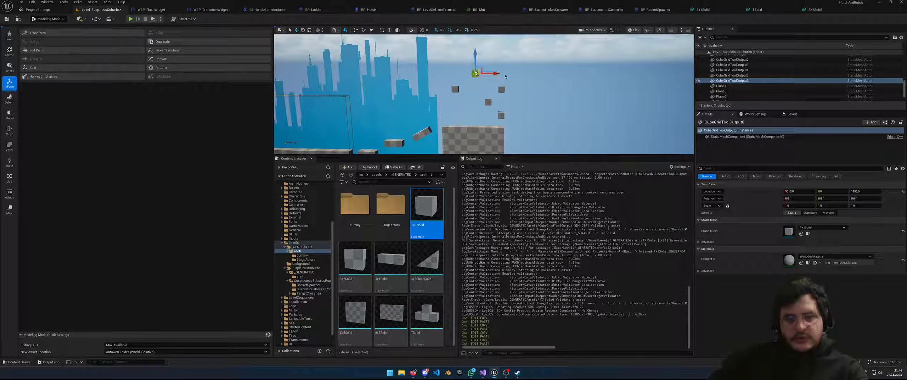
{"action": "scroll", "coordinate": [452, 123], "scroll_direction": "down", "scroll_amount": 6}
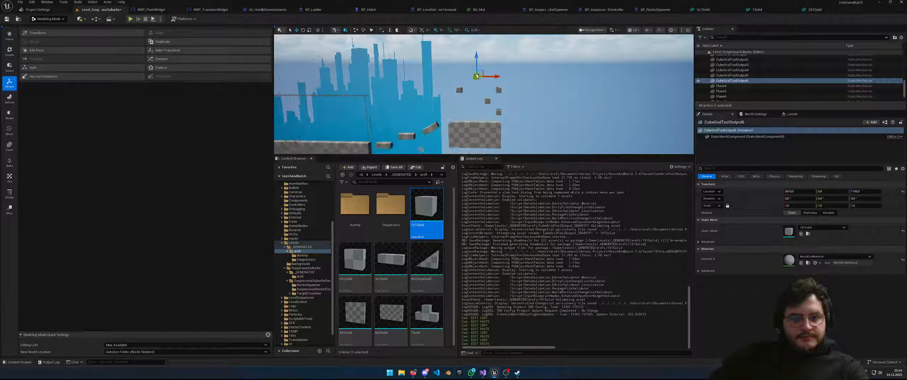
Duplicate the tilted 3x1 block and move the copy up and to the right
{"action": "left_click", "coordinate": [437, 125]}
{"action": "key", "text": "ctrl+c"}
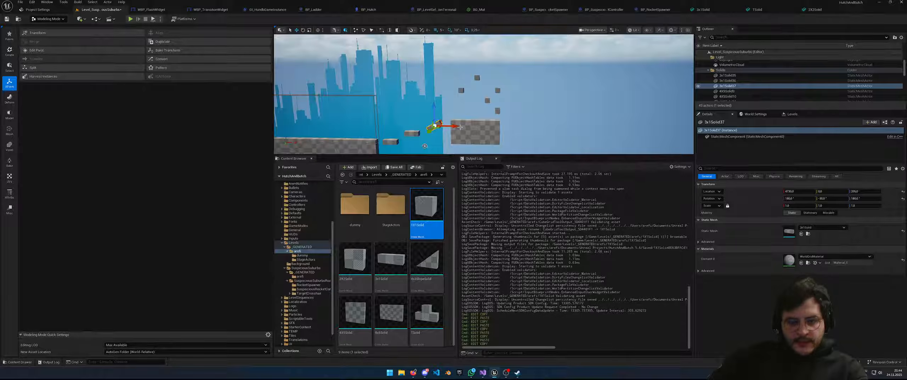
{"action": "key", "text": "ctrl+v"}
{"action": "left_click_drag", "start_coordinate": [474, 96], "coordinate": [498, 62]}
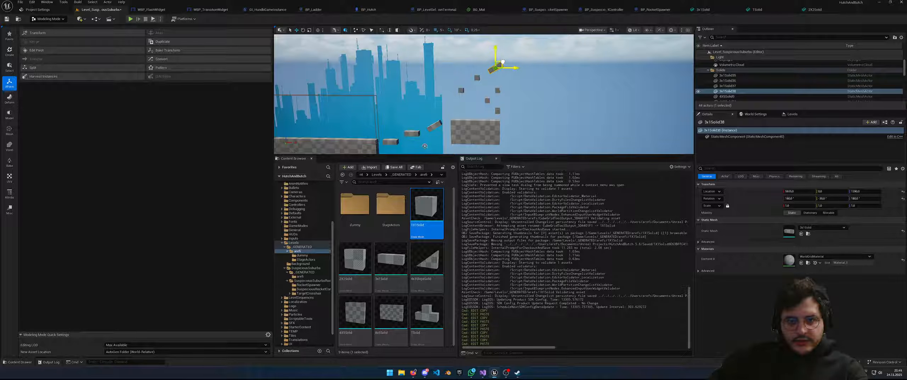
{"action": "mouse_move", "coordinate": [502, 63]}
{"action": "right_mouse_down"}
{"action": "mouse_move", "coordinate": [509, 52]}
{"action": "mouse_move", "coordinate": [492, 56]}
{"action": "right_mouse_up"}
{"action": "key", "text": "a"}
{"action": "key", "text": "w"}
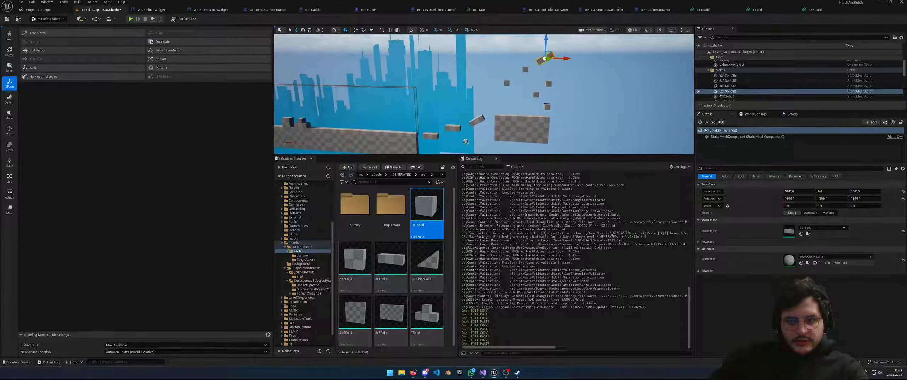
Duplicate 3x1Solid36 twice, placing the copies up at the top right of the strip
{"action": "left_click", "coordinate": [470, 130]}
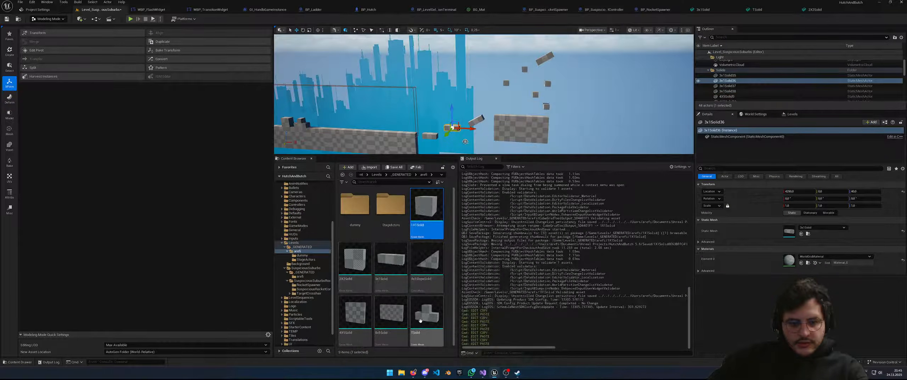
{"action": "key", "text": "ctrl+c"}
{"action": "key", "text": "ctrl+v"}
{"action": "left_click_drag", "start_coordinate": [459, 123], "coordinate": [573, 45]}
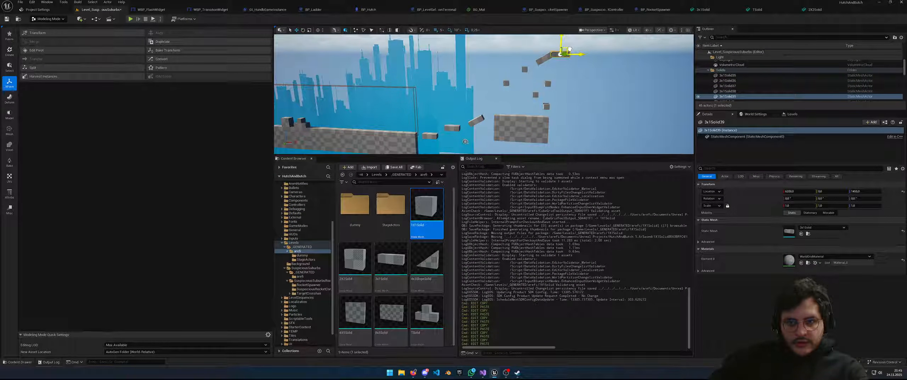
{"action": "key", "text": "ctrl+c"}
{"action": "key", "text": "ctrl+v"}
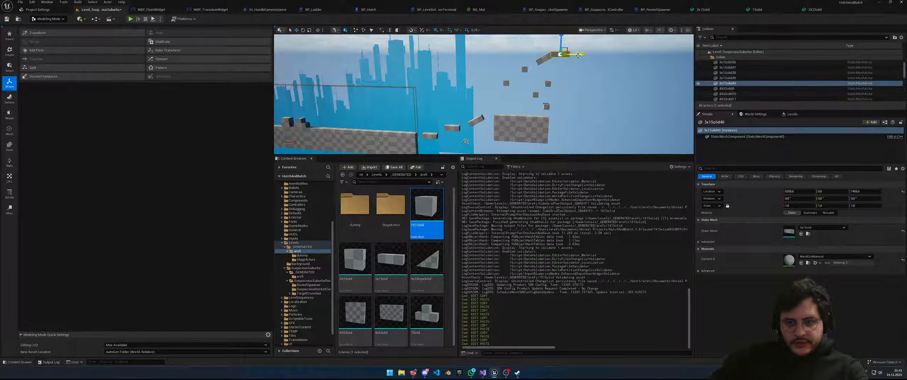
{"action": "key", "text": "w"}
{"action": "mouse_move", "coordinate": [614, 66]}
{"action": "right_mouse_down"}
{"action": "mouse_move", "coordinate": [616, 49]}
{"action": "mouse_move", "coordinate": [615, 81]}
{"action": "mouse_move", "coordinate": [614, 65]}
{"action": "right_mouse_up"}
{"action": "key", "text": "s"}
Nudge 3x1Solid39 along X to 6200 and butt 3x1Solid40 against it
{"action": "left_click", "coordinate": [528, 71]}
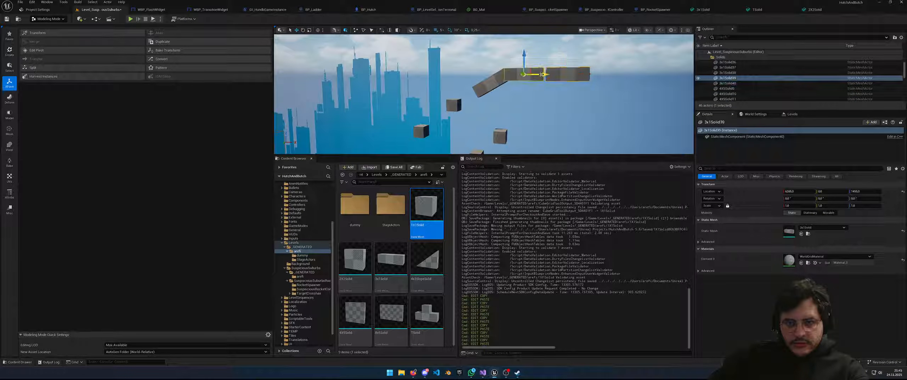
{"action": "key", "text": "w"}
{"action": "right_click_drag", "start_coordinate": [532, 74], "coordinate": [551, 74]}
{"action": "key", "text": "s"}
{"action": "key", "text": "w"}
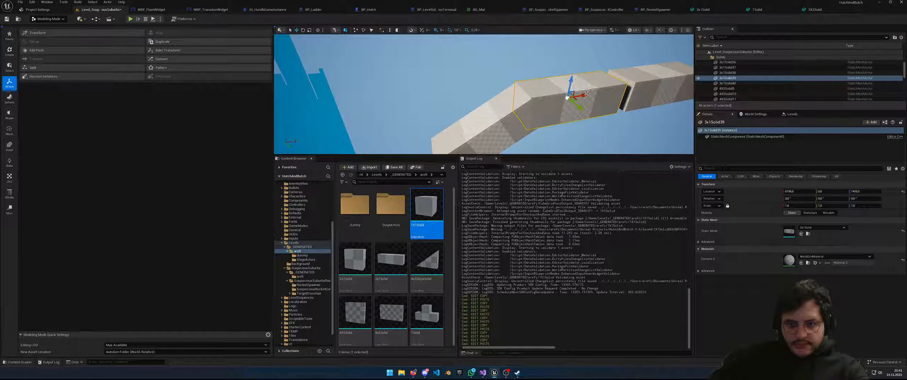
{"action": "left_click_drag", "start_coordinate": [585, 96], "coordinate": [587, 95]}
{"action": "key", "text": "d"}
{"action": "right_click_drag", "start_coordinate": [587, 96], "coordinate": [573, 96]}
{"action": "left_click", "coordinate": [493, 104]}
{"action": "left_click_drag", "start_coordinate": [485, 97], "coordinate": [480, 98]}
{"action": "right_click_drag", "start_coordinate": [480, 98], "coordinate": [473, 97]}
{"action": "key", "text": "s"}
Copy the joined pair 3x1Solid39 and 3x1Solid40 and slide the copies right to extend the walkway
{"action": "left_click", "coordinate": [411, 113], "text": "ctrl"}
{"action": "key", "text": "ctrl+c"}
{"action": "key", "text": "ctrl+v"}
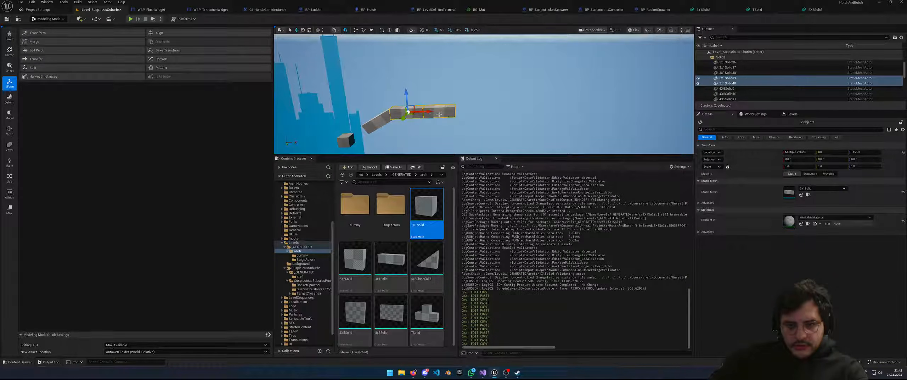
{"action": "left_click_drag", "start_coordinate": [431, 112], "coordinate": [494, 116]}
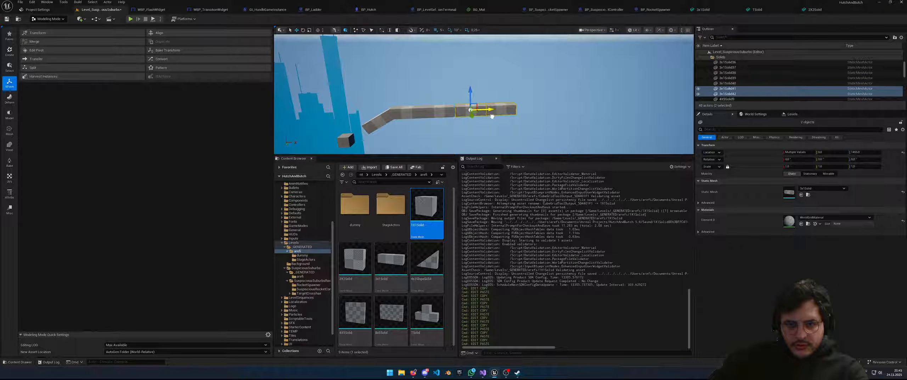
{"action": "key", "text": "w"}
{"action": "right_click_drag", "start_coordinate": [492, 116], "coordinate": [494, 117]}
{"action": "key", "text": "s"}
{"action": "key", "text": "w"}
Duplicate three selected blocks and slide the copies further right to lengthen the row
{"action": "left_click", "coordinate": [465, 79], "text": "ctrl"}
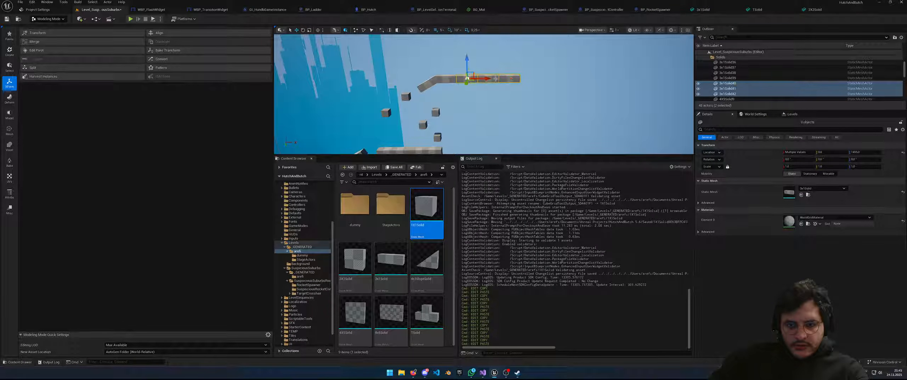
{"action": "key", "text": "ctrl+c"}
{"action": "key", "text": "ctrl+v"}
{"action": "left_click_drag", "start_coordinate": [491, 77], "coordinate": [555, 78]}
{"action": "key", "text": "w"}
{"action": "right_click_drag", "start_coordinate": [555, 79], "coordinate": [564, 71]}
{"action": "left_click_drag", "start_coordinate": [478, 103], "coordinate": [489, 104]}
Fly the viewport back to survey the whole level with the extended walkway
{"action": "key", "text": "s"}
{"action": "right_click_drag", "start_coordinate": [489, 105], "coordinate": [525, 109]}
{"action": "key", "text": "s"}
{"action": "key", "text": "w"}
{"action": "key", "text": "d"}
{"action": "key", "text": "s"}
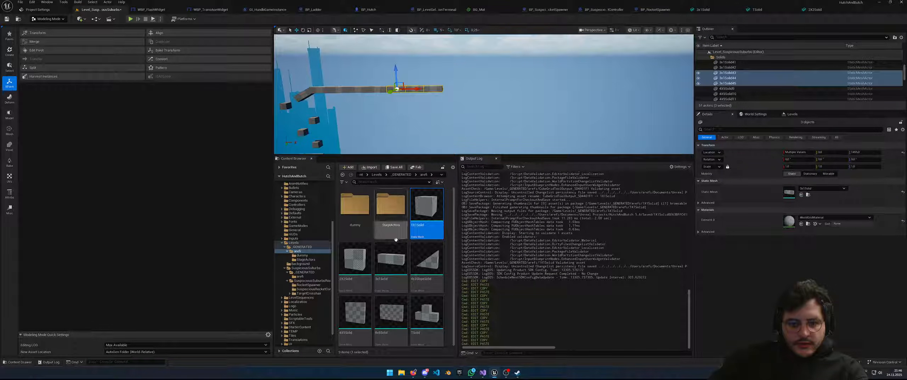
{"action": "right_click_drag", "start_coordinate": [455, 123], "coordinate": [422, 135]}
{"action": "key", "text": "s"}
Collapse the Camera, Light and Solids folders in the Outliner
{"action": "left_click", "coordinate": [425, 103]}
{"action": "right_click_drag", "start_coordinate": [426, 103], "coordinate": [415, 100]}
{"action": "key", "text": "w"}
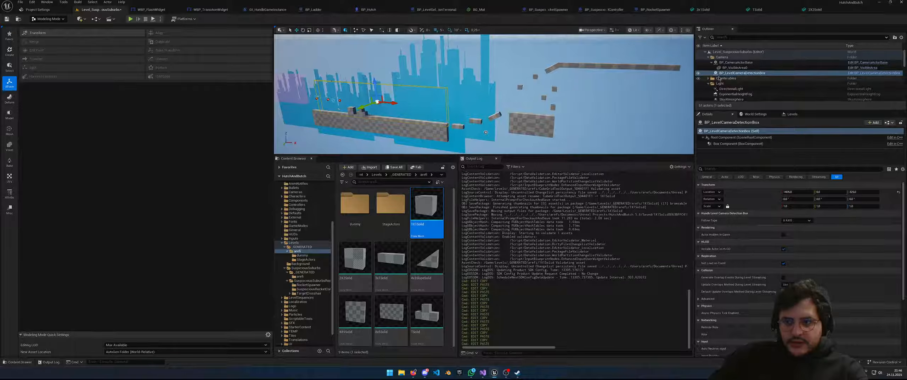
{"action": "left_click", "coordinate": [708, 57]}
{"action": "left_click", "coordinate": [708, 68]}
{"action": "scroll", "coordinate": [719, 74], "scroll_direction": "down", "scroll_amount": 1}
{"action": "left_click", "coordinate": [718, 64]}
{"action": "left_click", "coordinate": [709, 64]}
{"action": "scroll", "coordinate": [720, 73], "scroll_direction": "down", "scroll_amount": 5}
{"action": "scroll", "coordinate": [720, 74], "scroll_direction": "down", "scroll_amount": 3}
{"action": "scroll", "coordinate": [721, 75], "scroll_direction": "up", "scroll_amount": 6}
{"action": "scroll", "coordinate": [726, 85], "scroll_direction": "down", "scroll_amount": 4}
{"action": "scroll", "coordinate": [727, 85], "scroll_direction": "up", "scroll_amount": 6}
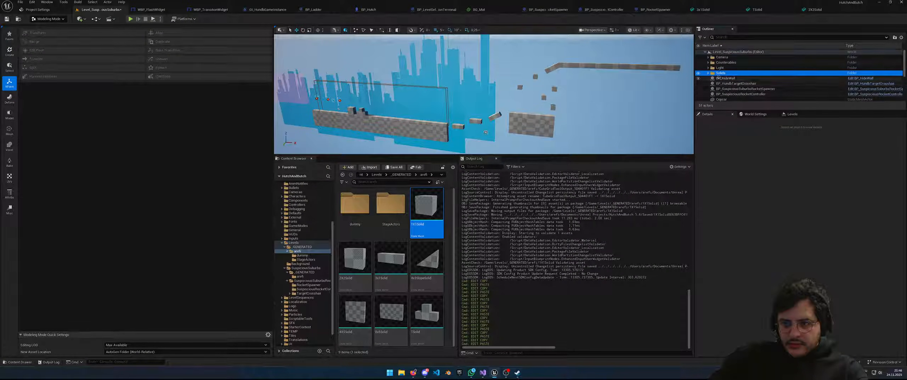
Delete BP_Counterable13 and BP_Counterable11 from the Counterables folder, keeping BP_Counterable10
{"action": "left_click", "coordinate": [708, 62]}
{"action": "left_click", "coordinate": [735, 78]}
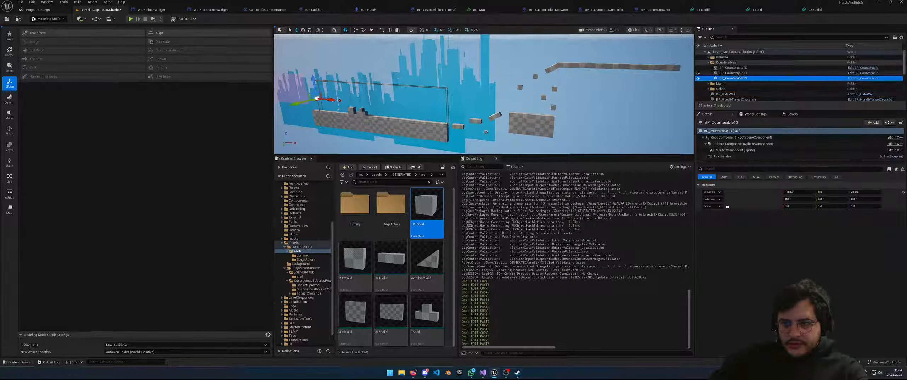
{"action": "left_click", "coordinate": [733, 73], "text": "ctrl"}
{"action": "key", "text": "Delete"}
{"action": "left_click", "coordinate": [762, 67]}
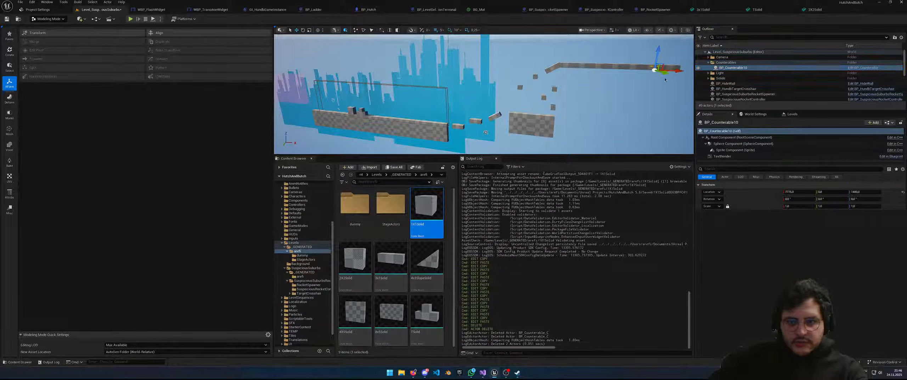
{"action": "scroll", "coordinate": [666, 79], "scroll_direction": "down", "scroll_amount": 8}
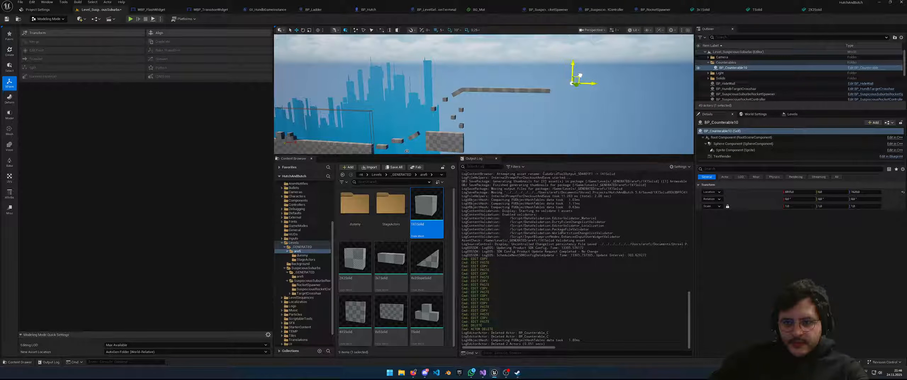
{"action": "left_click", "coordinate": [548, 90]}
Duplicate the end 3x1 block and butt the copy against the strip's right end
{"action": "key", "text": "ctrl+c"}
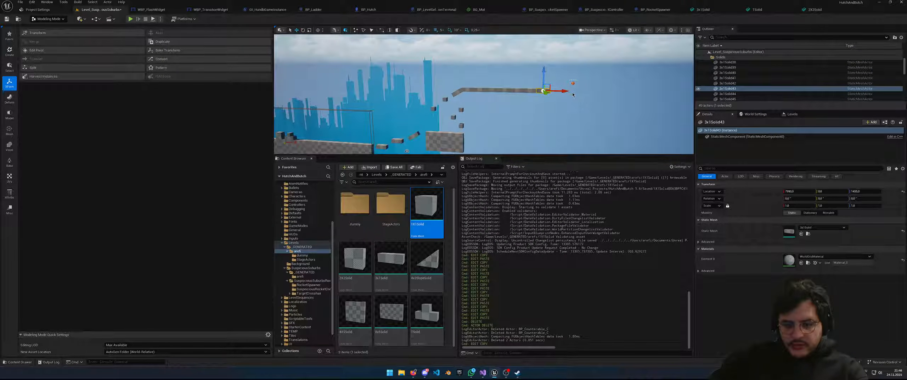
{"action": "key", "text": "ctrl+v"}
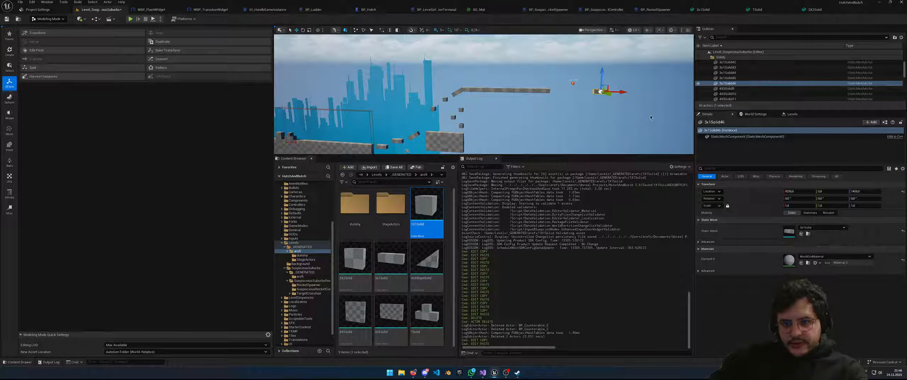
{"action": "key", "text": "ctrl+c"}
{"action": "key", "text": "ctrl+v"}
{"action": "left_click_drag", "start_coordinate": [625, 91], "coordinate": [572, 95]}
{"action": "key", "text": "f"}
{"action": "right_click_drag", "start_coordinate": [573, 95], "coordinate": [521, 102]}
{"action": "key", "text": "s"}
Copy the right-hand 4X5Solid wall and position the copy far to the right
{"action": "left_click_drag", "start_coordinate": [355, 312], "coordinate": [595, 115]}
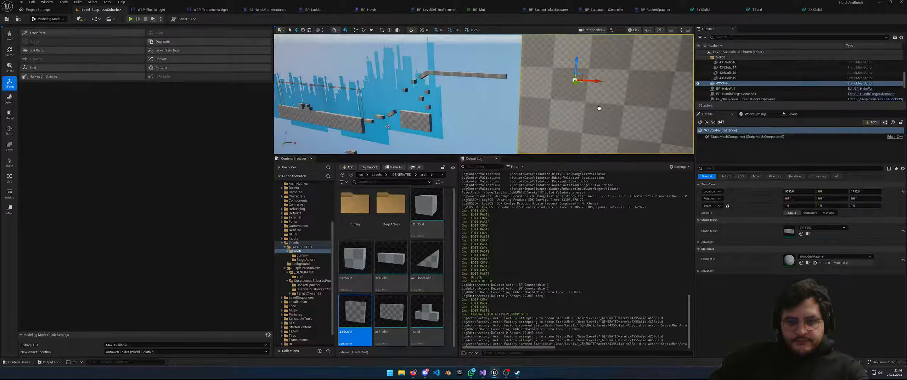
{"action": "key", "text": "Delete"}
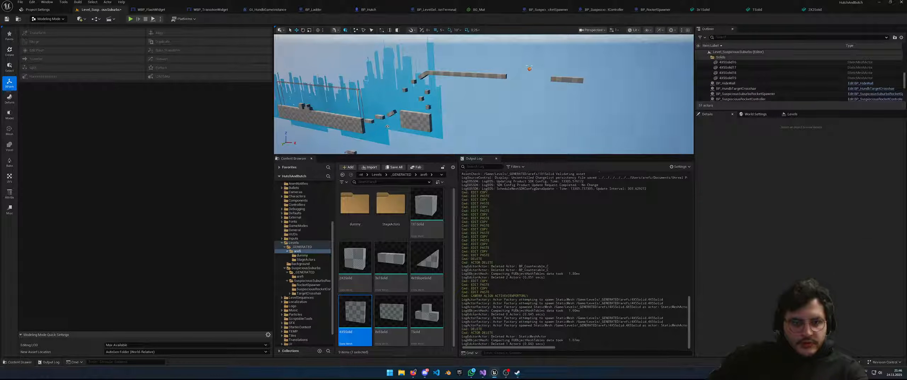
{"action": "left_click", "coordinate": [427, 122]}
{"action": "key", "text": "ctrl+c"}
{"action": "key", "text": "ctrl+v"}
{"action": "left_click_drag", "start_coordinate": [426, 119], "coordinate": [614, 85]}
{"action": "key", "text": "f"}
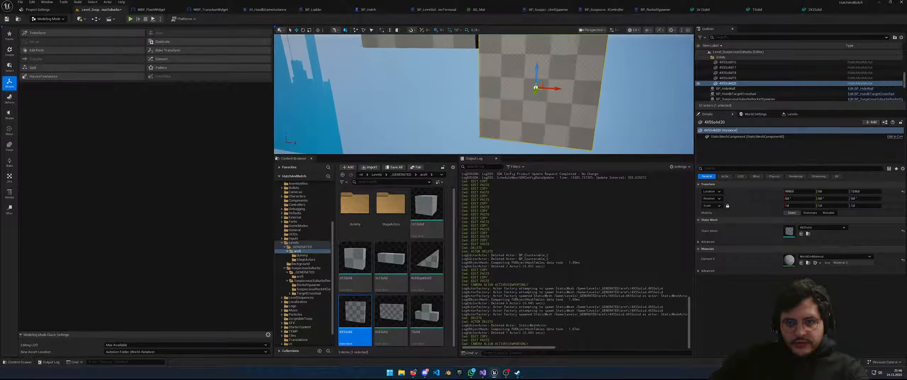
{"action": "left_click_drag", "start_coordinate": [555, 81], "coordinate": [550, 77]}
{"action": "mouse_move", "coordinate": [551, 77]}
{"action": "right_mouse_down"}
{"action": "mouse_move", "coordinate": [528, 69]}
{"action": "mouse_move", "coordinate": [551, 79]}
{"action": "right_mouse_up"}
{"action": "left_click_drag", "start_coordinate": [566, 116], "coordinate": [564, 114]}
{"action": "right_click_drag", "start_coordinate": [565, 114], "coordinate": [540, 110]}
Add two more 4X5Solid wall copies in a row to the right, closing the gap at 4X5Solid22
{"action": "key", "text": "ctrl+c"}
{"action": "key", "text": "ctrl+v"}
{"action": "left_click_drag", "start_coordinate": [488, 101], "coordinate": [542, 103]}
{"action": "key", "text": "s"}
{"action": "right_click_drag", "start_coordinate": [546, 106], "coordinate": [530, 97]}
{"action": "key", "text": "ctrl+c"}
{"action": "key", "text": "ctrl+v"}
{"action": "left_click_drag", "start_coordinate": [553, 118], "coordinate": [589, 120]}
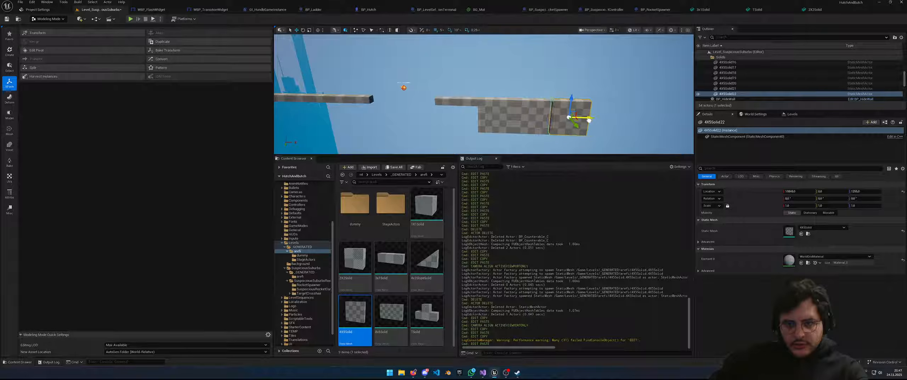
{"action": "right_click_drag", "start_coordinate": [588, 120], "coordinate": [585, 119]}
{"action": "key", "text": "w"}
{"action": "key", "text": "s"}
{"action": "left_click_drag", "start_coordinate": [558, 143], "coordinate": [560, 144]}
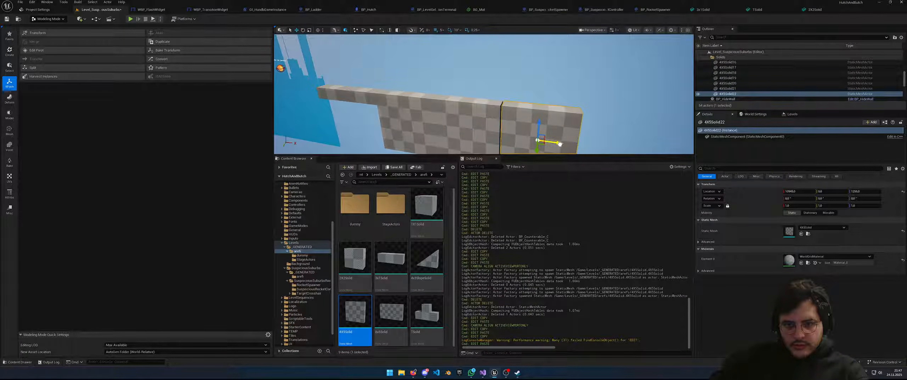
{"action": "key", "text": "s"}
{"action": "right_click_drag", "start_coordinate": [558, 145], "coordinate": [544, 142]}
Duplicate the small cube by the left wall onto the far-right platform
{"action": "left_click", "coordinate": [387, 119]}
{"action": "key", "text": "ctrl+c"}
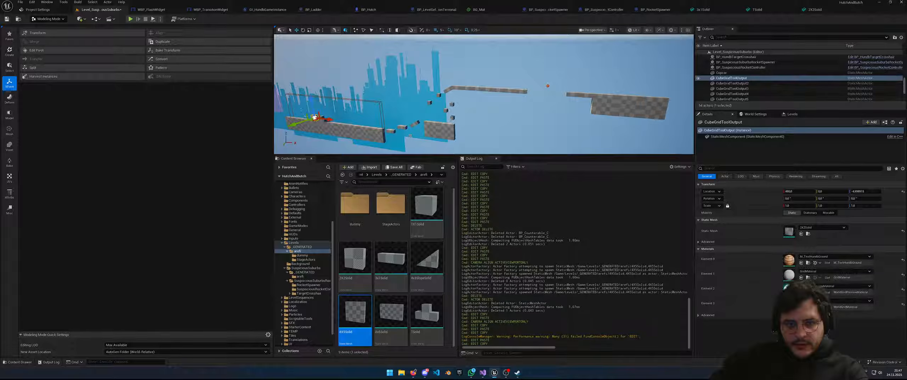
{"action": "key", "text": "ctrl+v"}
{"action": "left_click_drag", "start_coordinate": [317, 114], "coordinate": [616, 88]}
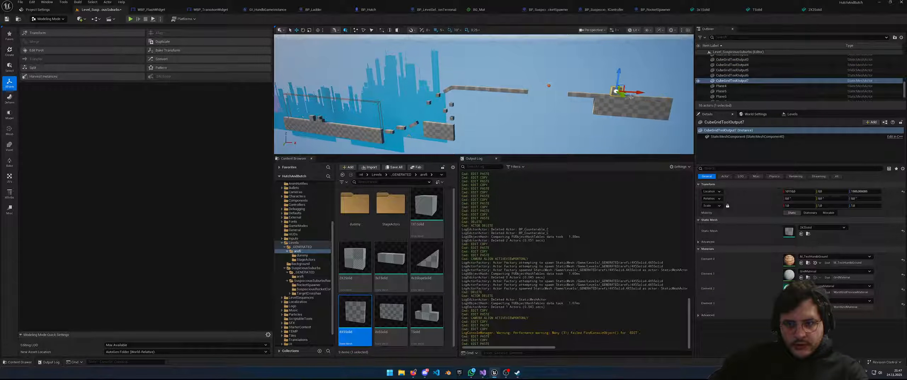
{"action": "scroll", "coordinate": [386, 133], "scroll_direction": "up", "scroll_amount": 1}
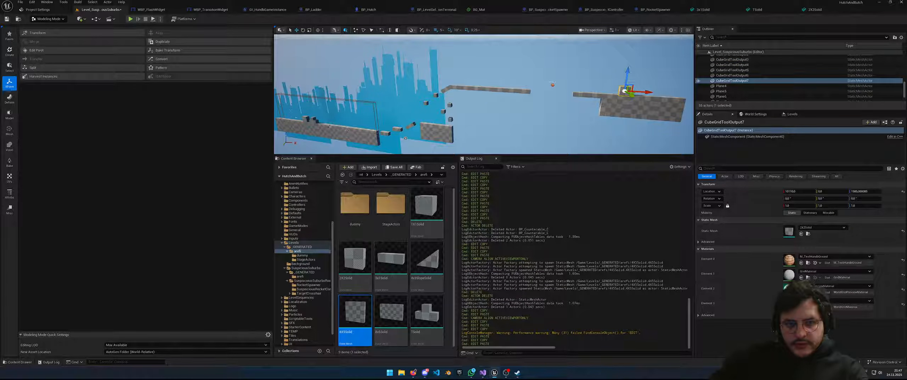
Move 4X5Solid23 onto the far-right platform and drop it to the surface with End
{"action": "left_click", "coordinate": [441, 133]}
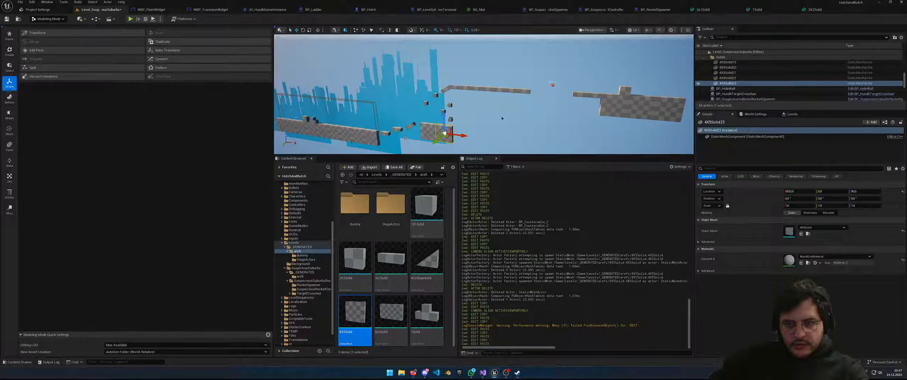
{"action": "left_click_drag", "start_coordinate": [443, 126], "coordinate": [654, 72]}
{"action": "scroll", "coordinate": [644, 76], "scroll_direction": "up", "scroll_amount": 2}
{"action": "scroll", "coordinate": [635, 78], "scroll_direction": "up", "scroll_amount": 2}
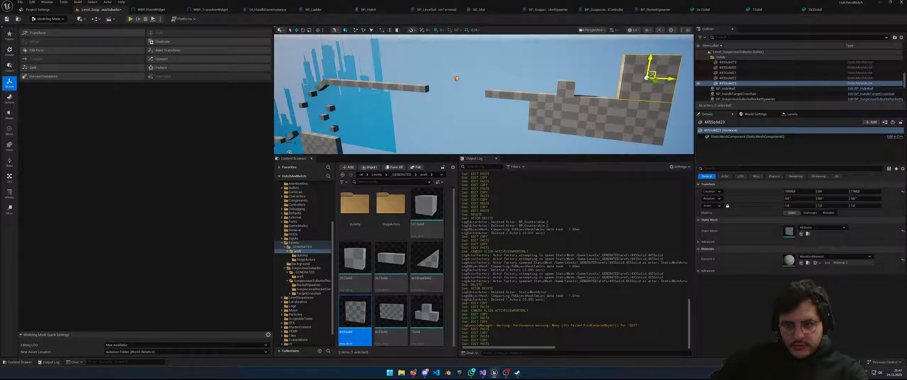
{"action": "key", "text": "f"}
{"action": "left_click_drag", "start_coordinate": [483, 70], "coordinate": [485, 68]}
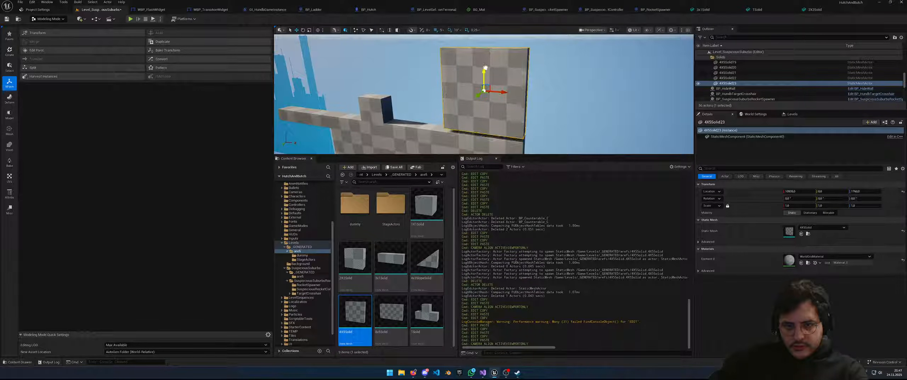
{"action": "key", "text": "End"}
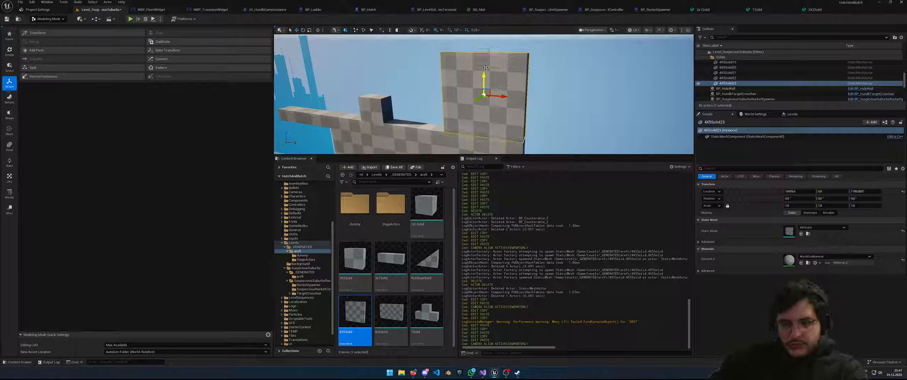
Slide the small cube CubeGridToolOutput7 left along the platform
{"action": "left_click", "coordinate": [379, 107]}
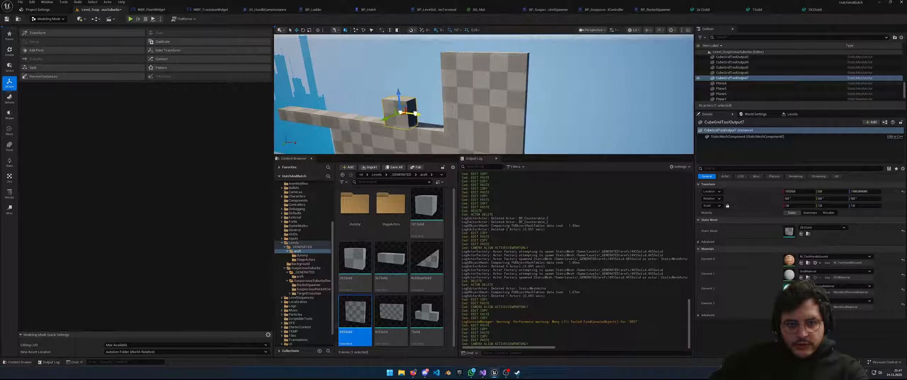
{"action": "left_click_drag", "start_coordinate": [386, 110], "coordinate": [366, 108]}
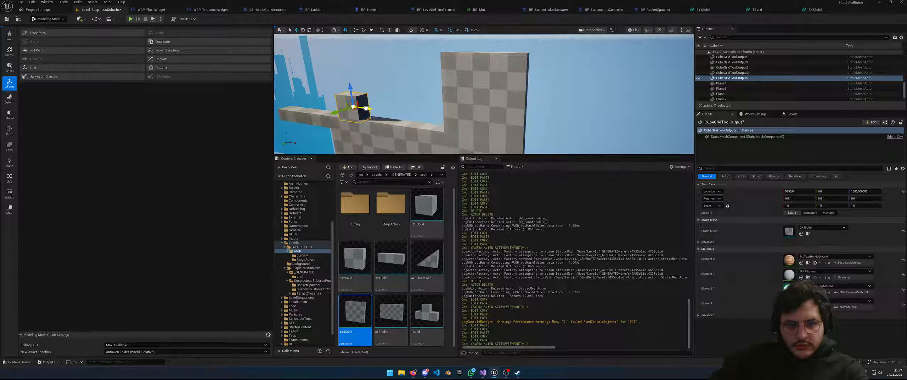
{"action": "right_click_drag", "start_coordinate": [369, 109], "coordinate": [388, 108]}
{"action": "key", "text": "s"}
{"action": "left_click", "coordinate": [351, 107]}
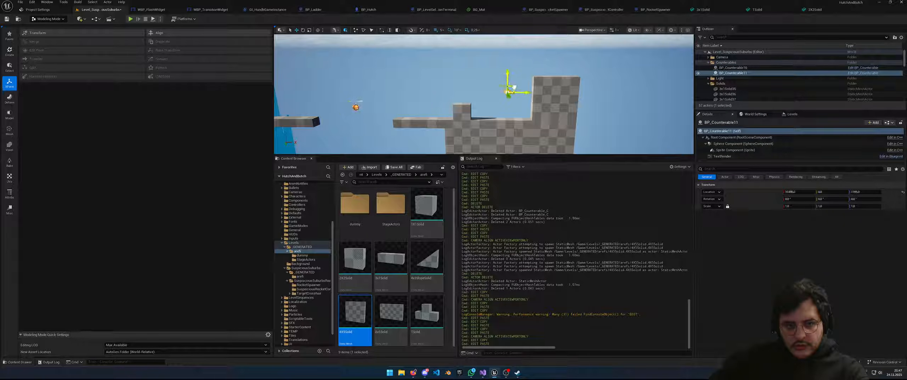
Nudge the BP_Counterable11 pickup slightly to the right
{"action": "left_click_drag", "start_coordinate": [507, 82], "coordinate": [508, 81]}
{"action": "key", "text": "s"}
{"action": "right_click_drag", "start_coordinate": [485, 113], "coordinate": [572, 101]}
{"action": "key", "text": "w"}
{"action": "key", "text": "s"}
{"action": "scroll", "coordinate": [758, 97], "scroll_direction": "down", "scroll_amount": 5}
{"action": "scroll", "coordinate": [757, 97], "scroll_direction": "down", "scroll_amount": 5}
Duplicate backdrop planes Plane4–Plane8 and slide the copies right of the skyline
{"action": "left_click", "coordinate": [723, 67]}
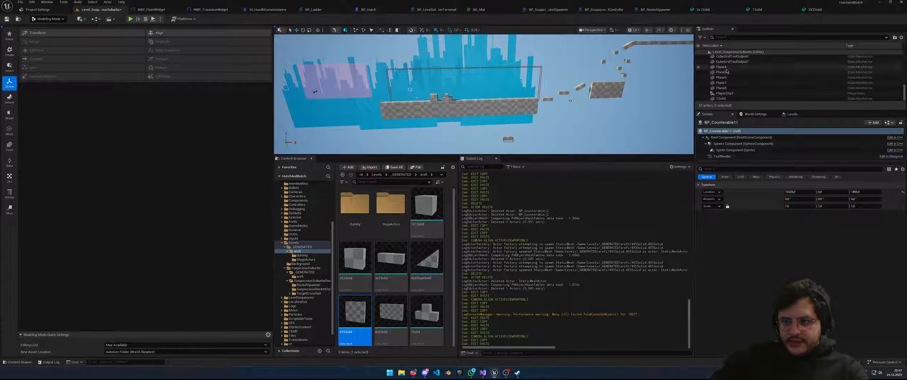
{"action": "left_click", "coordinate": [726, 88], "text": "shift"}
{"action": "key", "text": "ctrl+v"}
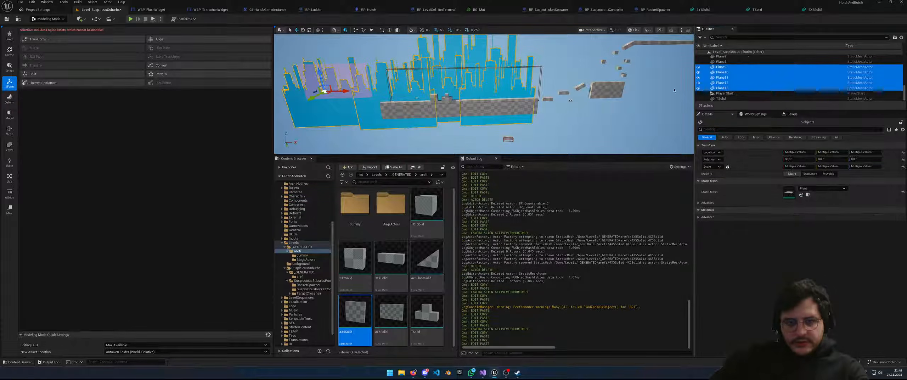
{"action": "scroll", "coordinate": [514, 97], "scroll_direction": "down", "scroll_amount": 2}
{"action": "right_click_drag", "start_coordinate": [514, 96], "coordinate": [512, 77]}
{"action": "left_click_drag", "start_coordinate": [380, 110], "coordinate": [570, 120]}
{"action": "right_click_drag", "start_coordinate": [602, 145], "coordinate": [626, 151]}
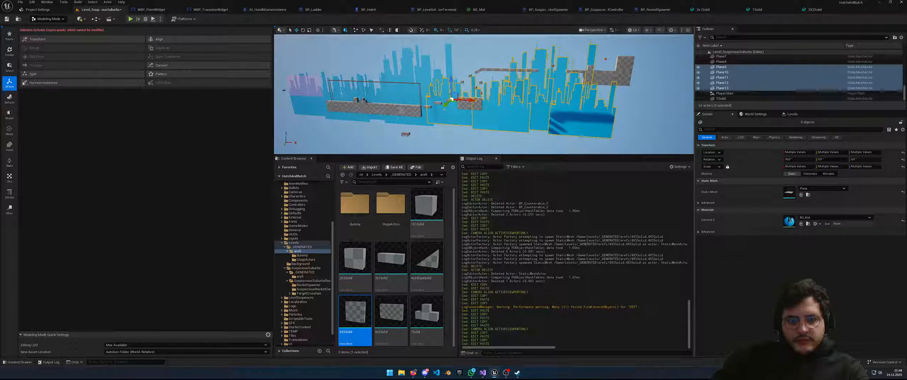
{"action": "left_click", "coordinate": [406, 110]}
{"action": "right_click_drag", "start_coordinate": [407, 109], "coordinate": [369, 114]}
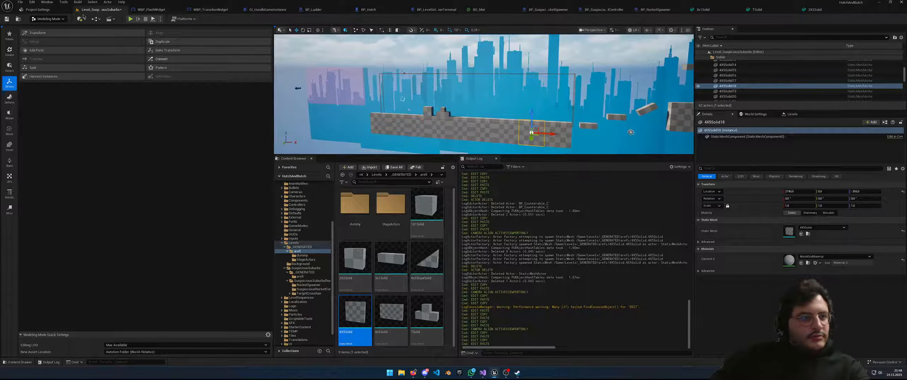
Save the level, then playtest it by running right and jumping over the blocks before stopping
{"action": "left_click", "coordinate": [7, 20]}
{"action": "left_click", "coordinate": [130, 19]}
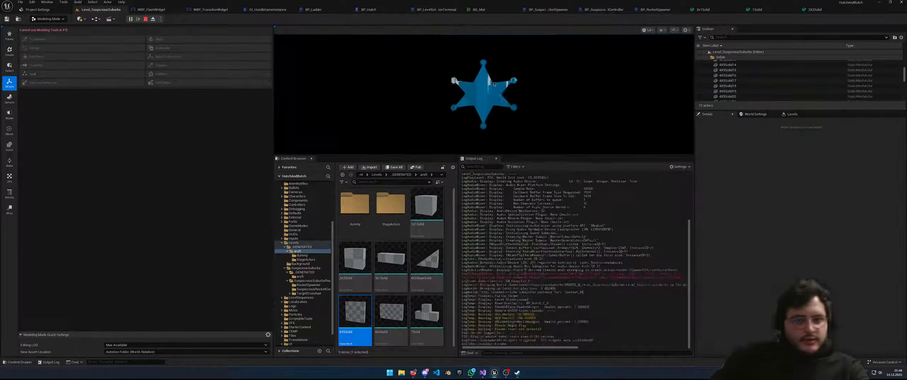
{"action": "key", "text": "d"}
{"action": "key", "text": "space"}
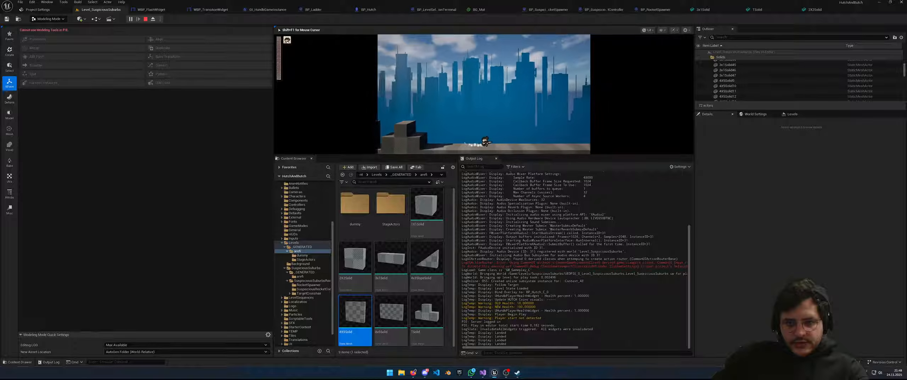
{"action": "key", "text": "d"}
{"action": "key", "text": "space"}
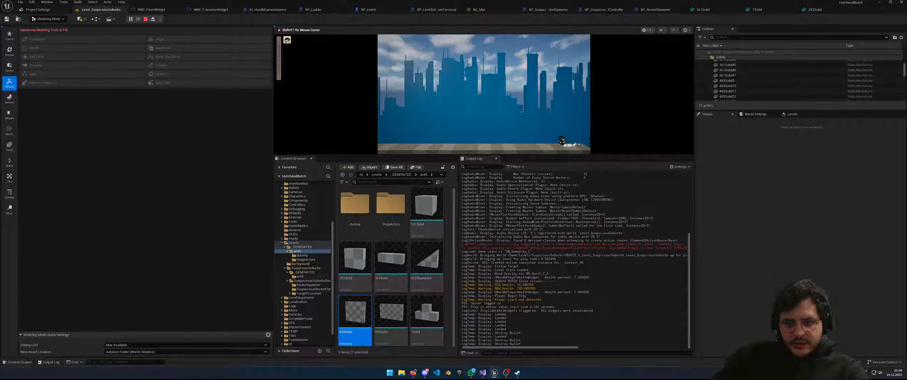
{"action": "key", "text": "Escape"}
{"action": "right_click_drag", "start_coordinate": [484, 93], "coordinate": [457, 92]}
Shrink BP_LevelCameraDetectionBox's Box Extent X and move the box left along X
{"action": "key", "text": "s"}
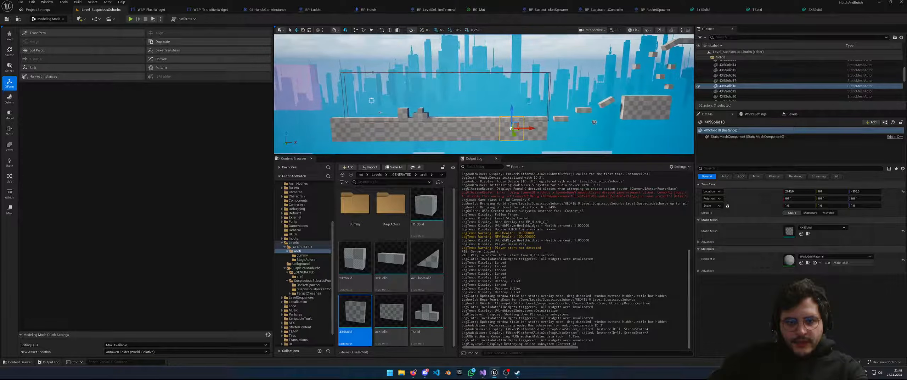
{"action": "left_click", "coordinate": [427, 72]}
{"action": "left_click", "coordinate": [391, 74]}
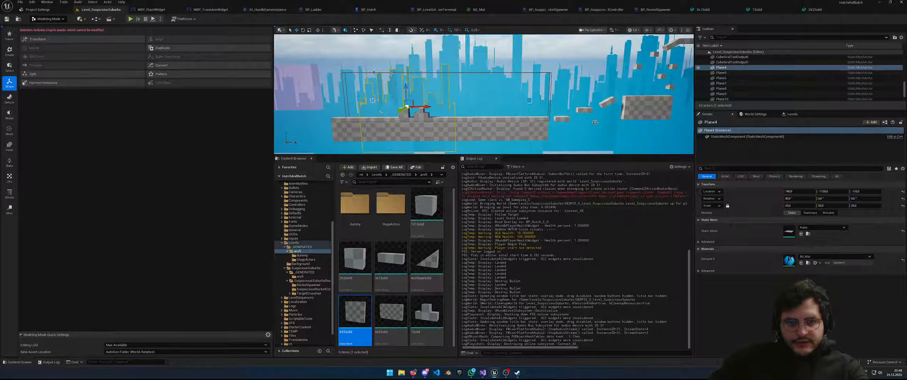
{"action": "left_click", "coordinate": [381, 112]}
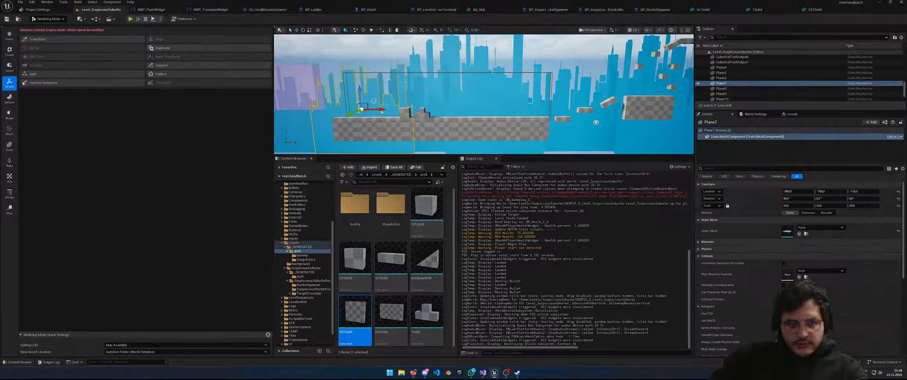
{"action": "left_click", "coordinate": [381, 112]}
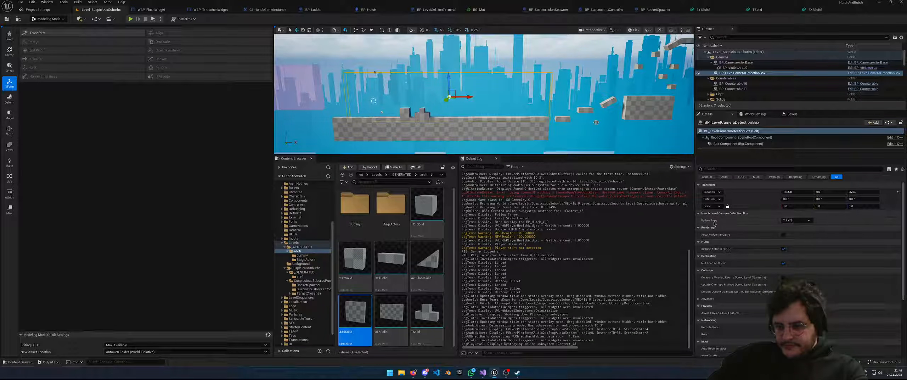
{"action": "scroll", "coordinate": [763, 227], "scroll_direction": "down", "scroll_amount": 1}
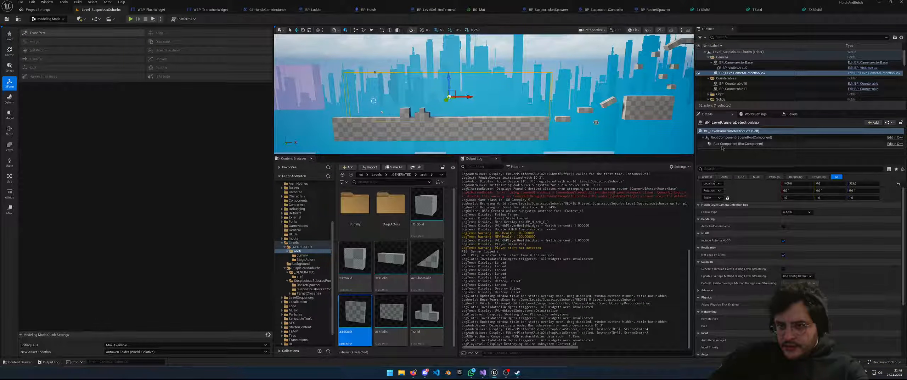
{"action": "left_click", "coordinate": [732, 143]}
{"action": "left_click_drag", "start_coordinate": [799, 191], "coordinate": [785, 191]}
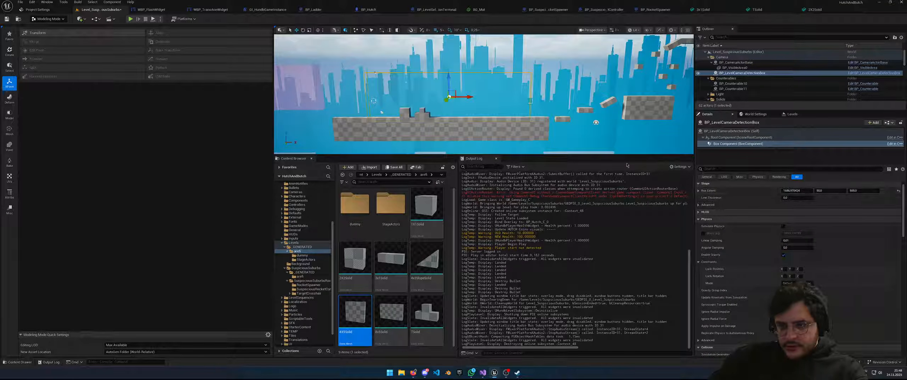
{"action": "left_click", "coordinate": [748, 131]}
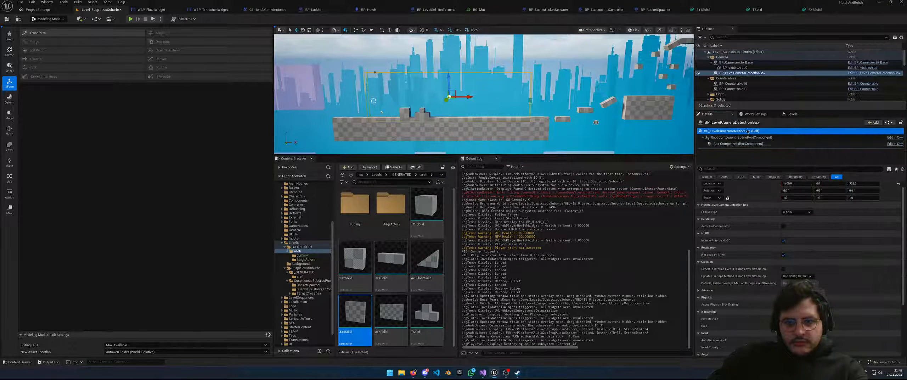
{"action": "left_click_drag", "start_coordinate": [466, 95], "coordinate": [449, 97]}
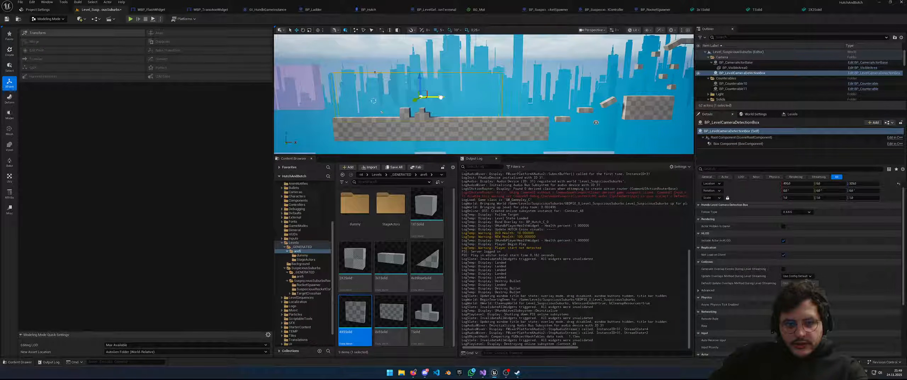
Paste a copy of the detection box and place it farther right along the level
{"action": "key", "text": "ctrl+c"}
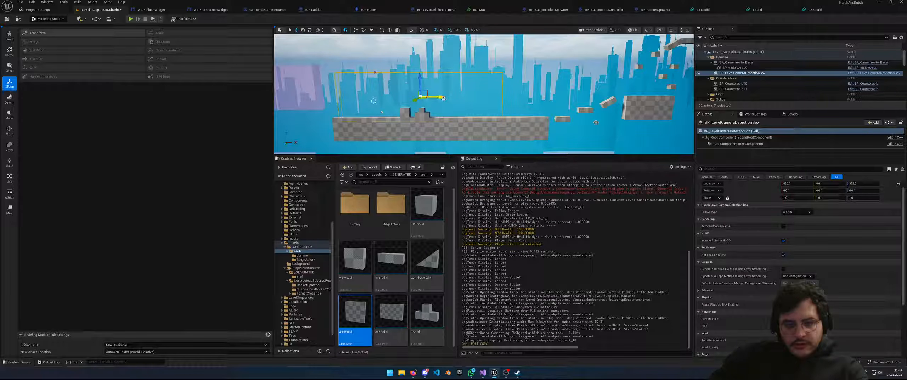
{"action": "key", "text": "ctrl+v"}
{"action": "left_click_drag", "start_coordinate": [455, 93], "coordinate": [594, 92]}
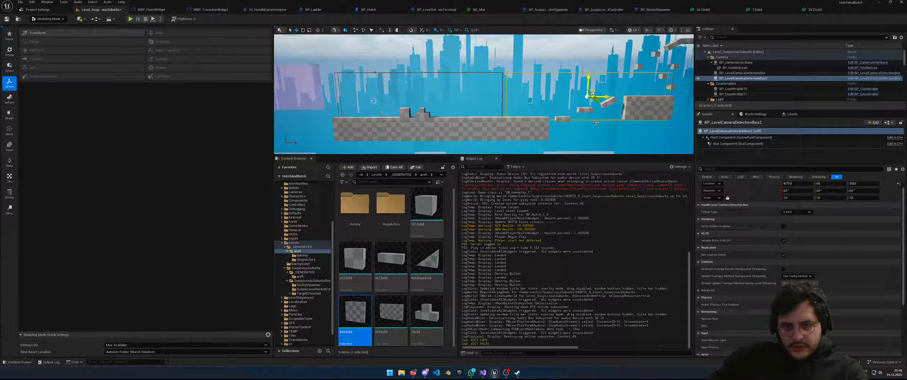
{"action": "key", "text": "ctrl+z"}
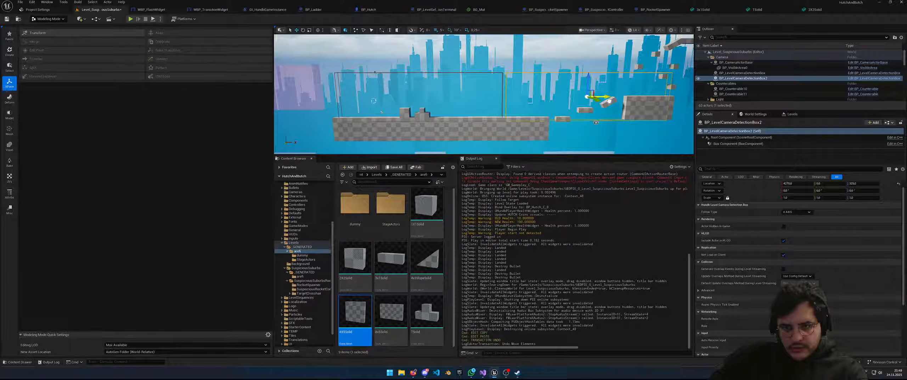
{"action": "key", "text": "d"}
{"action": "right_click_drag", "start_coordinate": [646, 129], "coordinate": [639, 136]}
{"action": "key", "text": "d"}
{"action": "key", "text": "s"}
{"action": "key", "text": "a"}
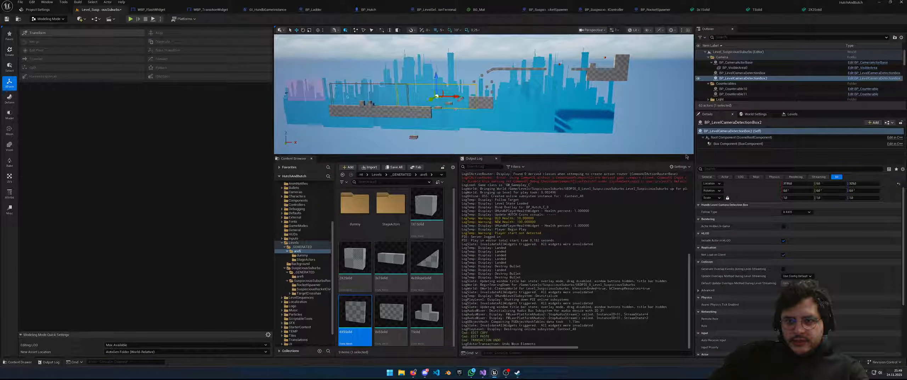
Box-select the grid-block platforms and remove the backdrop planes, including Plane11, from the selection
{"action": "key", "text": "ctrl+z"}
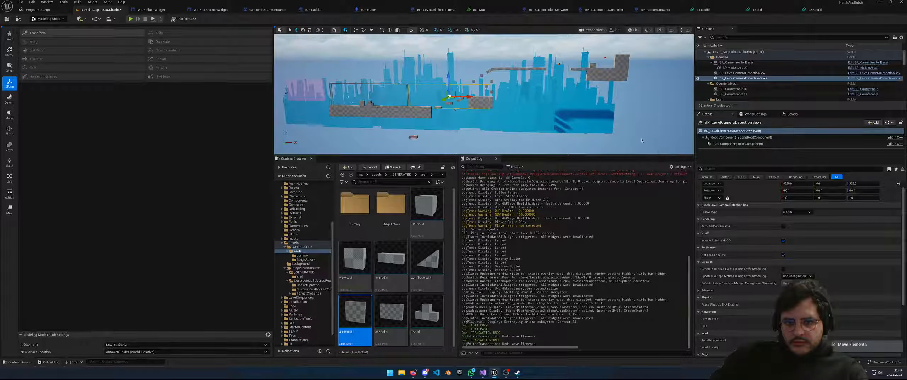
{"action": "key", "text": "w"}
{"action": "right_click_drag", "start_coordinate": [622, 135], "coordinate": [622, 134]}
{"action": "key", "text": "d"}
{"action": "left_click_drag", "start_coordinate": [628, 139], "coordinate": [467, 63]}
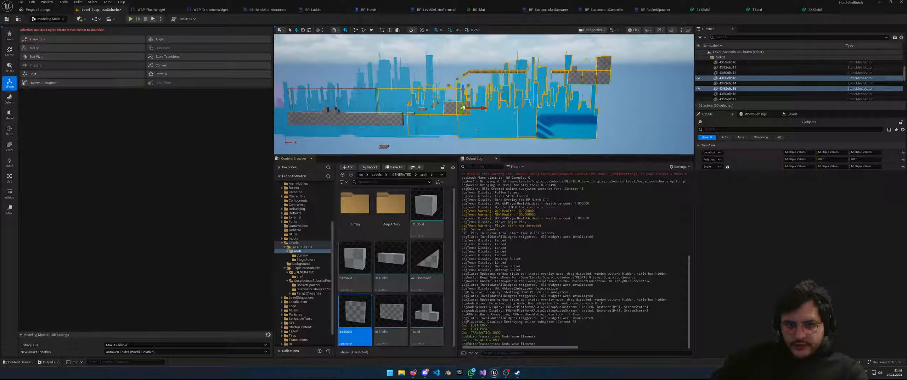
{"action": "left_click", "coordinate": [498, 130], "text": "ctrl"}
{"action": "left_click", "coordinate": [547, 125], "text": "ctrl"}
{"action": "left_click", "coordinate": [526, 125], "text": "ctrl"}
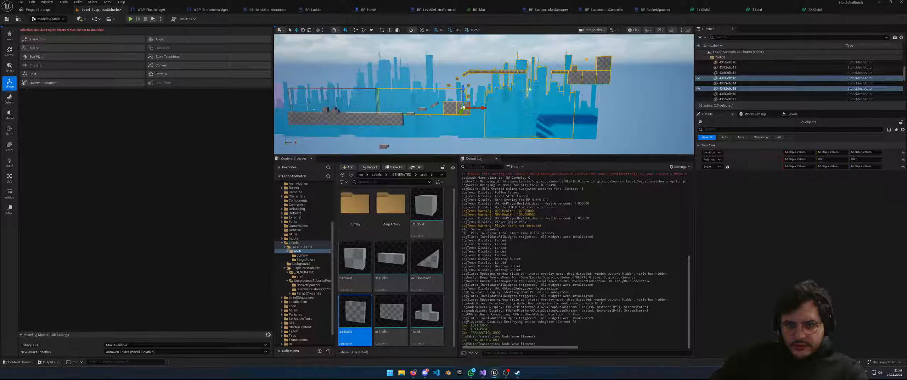
{"action": "left_click", "coordinate": [537, 97], "text": "ctrl"}
{"action": "left_click", "coordinate": [541, 83], "text": "ctrl"}
{"action": "left_click", "coordinate": [512, 128], "text": "ctrl"}
Drop the remaining backdrop planes such as Plane13 and slide the platforms right along X
{"action": "key", "text": "w"}
{"action": "right_click_drag", "start_coordinate": [519, 132], "coordinate": [504, 128]}
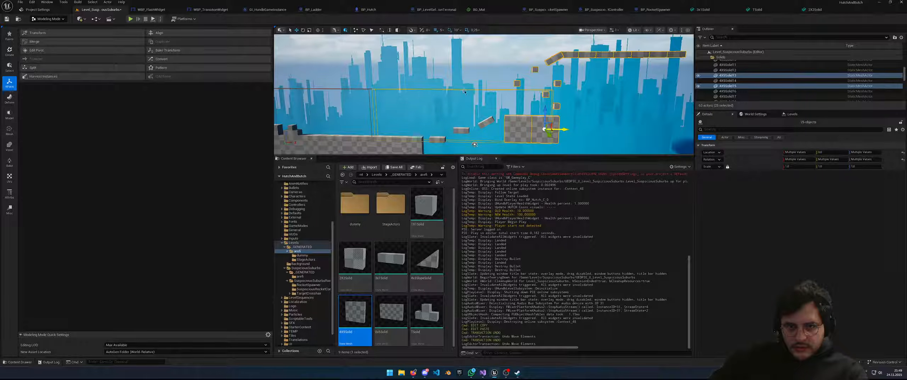
{"action": "left_click", "coordinate": [464, 90], "text": "ctrl"}
{"action": "left_click", "coordinate": [464, 90], "text": "ctrl"}
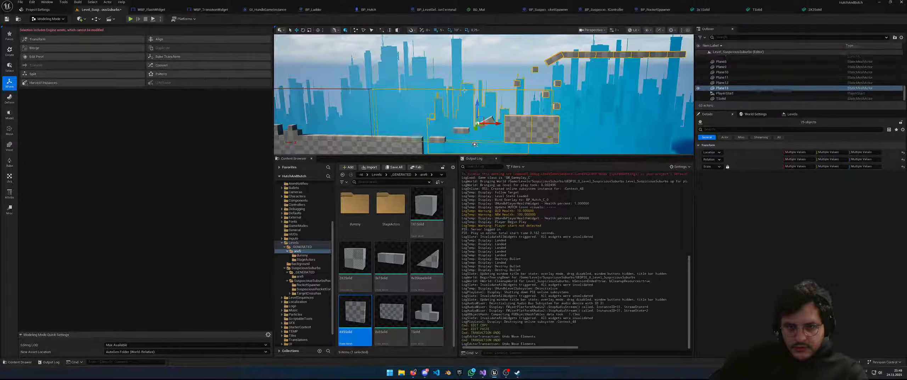
{"action": "left_click", "coordinate": [464, 90], "text": "ctrl"}
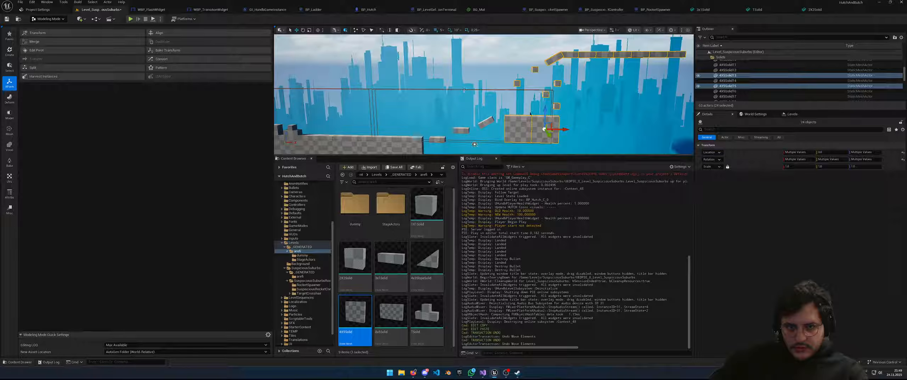
{"action": "mouse_move", "coordinate": [586, 131]}
{"action": "right_mouse_down"}
{"action": "mouse_move", "coordinate": [572, 146]}
{"action": "mouse_move", "coordinate": [602, 132]}
{"action": "right_mouse_up"}
{"action": "left_click_drag", "start_coordinate": [453, 117], "coordinate": [483, 119]}
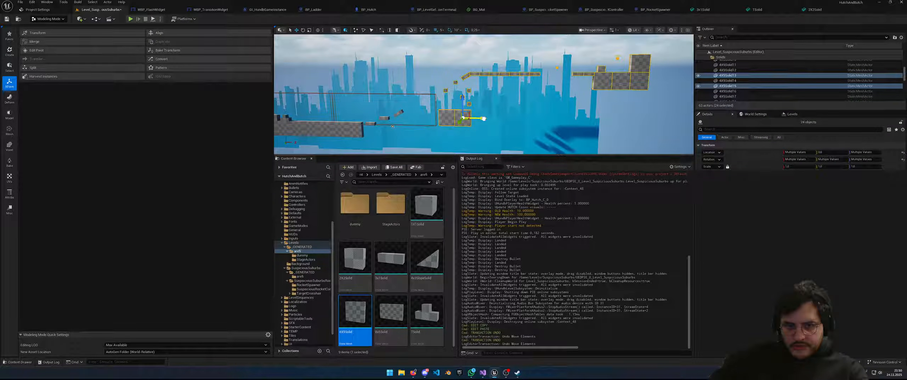
Duplicate blocks 4X5Solid13 and 4X5Solid15 and move the copies left into the gap
{"action": "left_click", "coordinate": [507, 126]}
{"action": "right_click_drag", "start_coordinate": [507, 125], "coordinate": [502, 124]}
{"action": "left_click", "coordinate": [462, 123]}
{"action": "left_click", "coordinate": [479, 124], "text": "ctrl"}
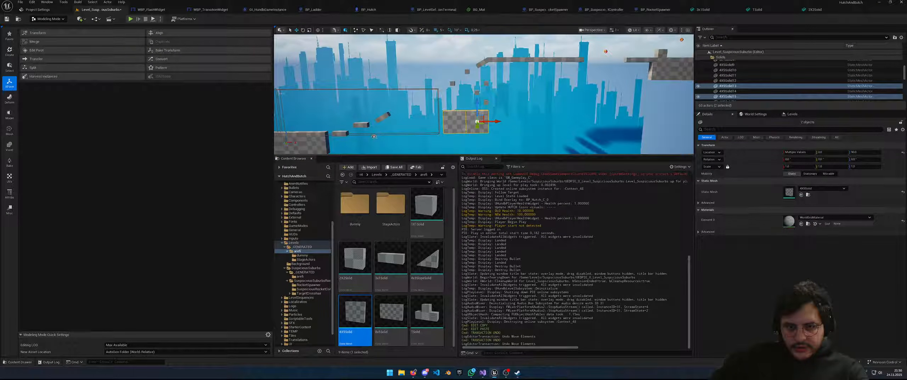
{"action": "key", "text": "ctrl+c"}
{"action": "key", "text": "ctrl+v"}
{"action": "left_click_drag", "start_coordinate": [495, 121], "coordinate": [452, 122]}
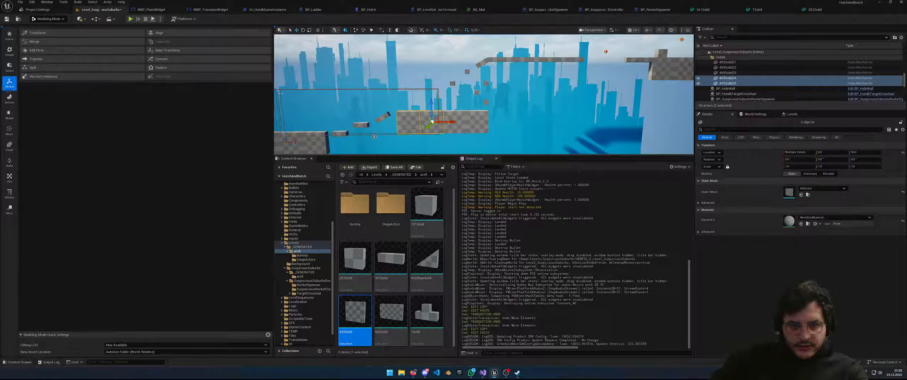
{"action": "key", "text": "f"}
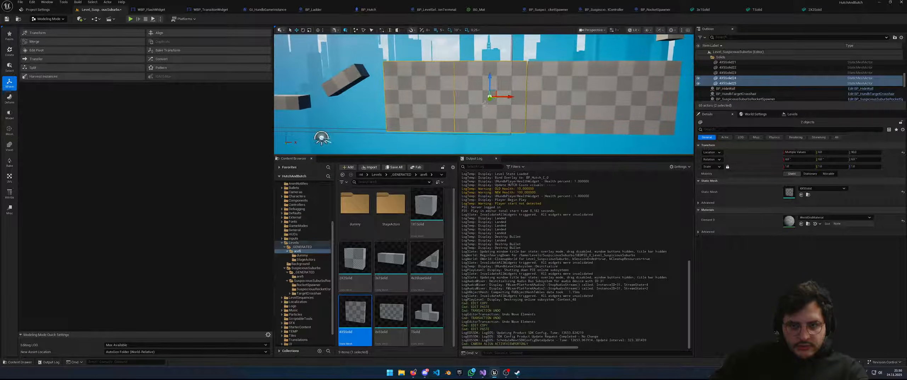
{"action": "key", "text": "s"}
{"action": "right_click_drag", "start_coordinate": [509, 97], "coordinate": [499, 67]}
Move the third camera detection box further right and make its camera follow the Z axis
{"action": "left_click", "coordinate": [497, 68]}
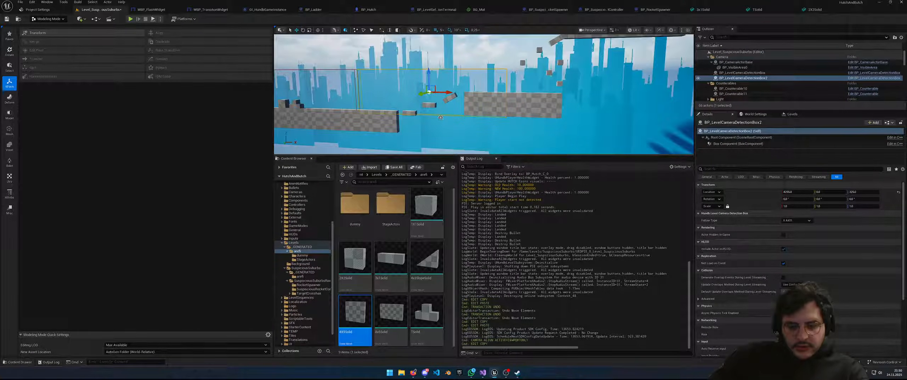
{"action": "left_click_drag", "start_coordinate": [469, 88], "coordinate": [596, 94]}
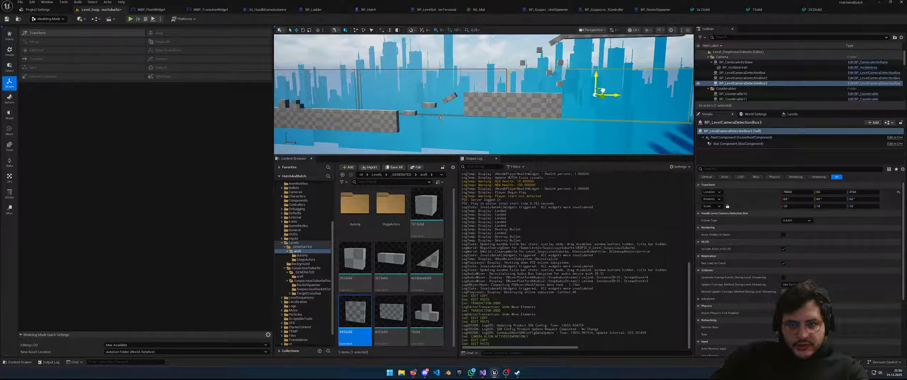
{"action": "left_click", "coordinate": [801, 220]}
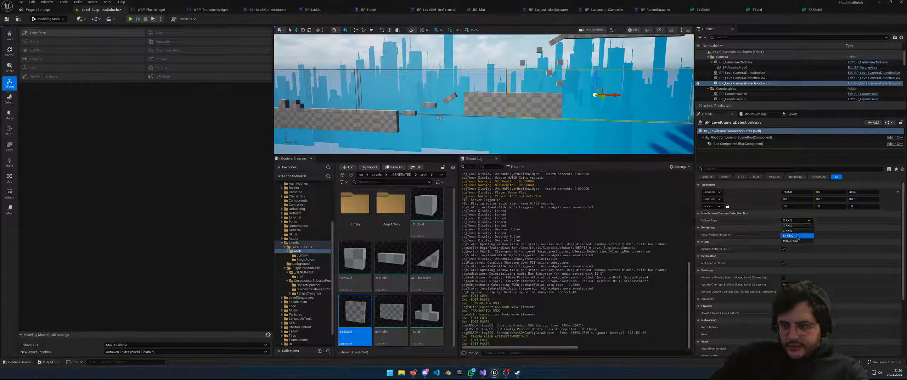
{"action": "left_click", "coordinate": [790, 231]}
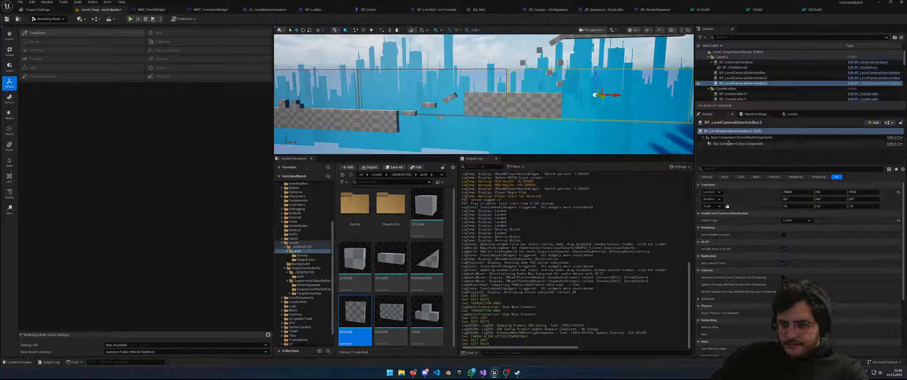
Narrow the third box's Box Extent X and set its Box Extent Z to 800
{"action": "left_click", "coordinate": [758, 144]}
{"action": "left_click_drag", "start_coordinate": [800, 199], "coordinate": [772, 199]}
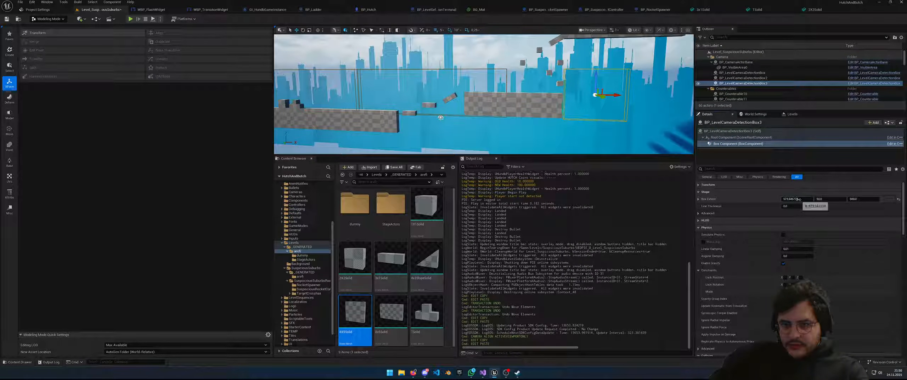
{"action": "left_click", "coordinate": [875, 198]}
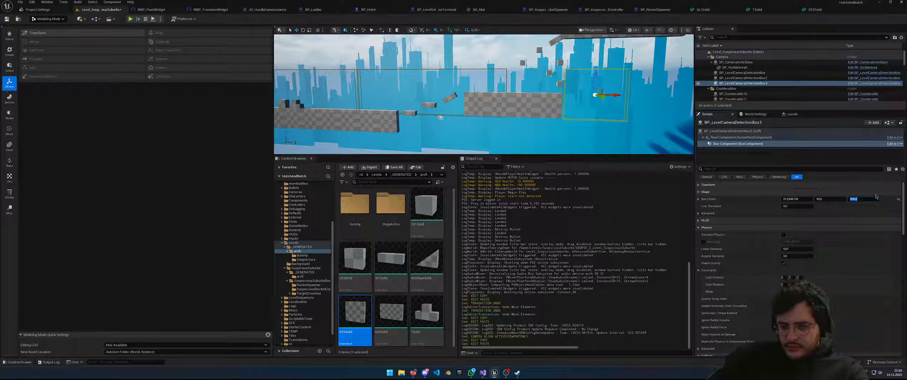
{"action": "type", "text": "800"}
{"action": "key", "text": "Return"}
Move the third detection box slightly left and down
{"action": "right_click_drag", "start_coordinate": [622, 127], "coordinate": [622, 126]}
{"action": "key", "text": "s"}
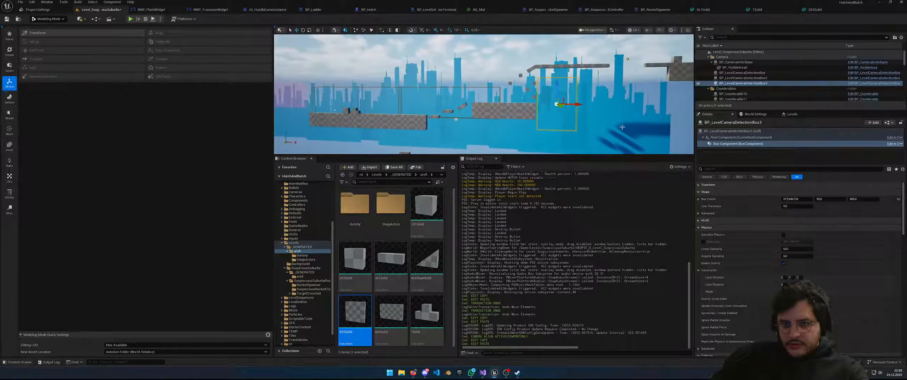
{"action": "left_click", "coordinate": [546, 88]}
{"action": "left_click_drag", "start_coordinate": [546, 89], "coordinate": [528, 90]}
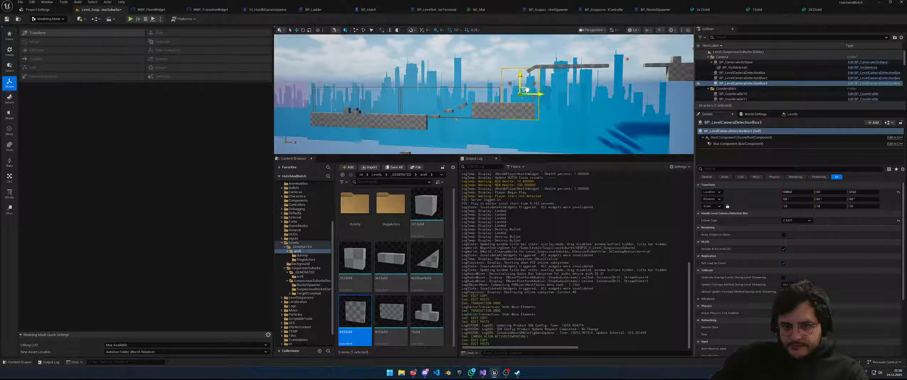
{"action": "right_click_drag", "start_coordinate": [527, 91], "coordinate": [527, 91]}
{"action": "key", "text": "w"}
Set the box component's Box Extent X to 500 and Box Extent Z to 1000
{"action": "left_click", "coordinate": [738, 143]}
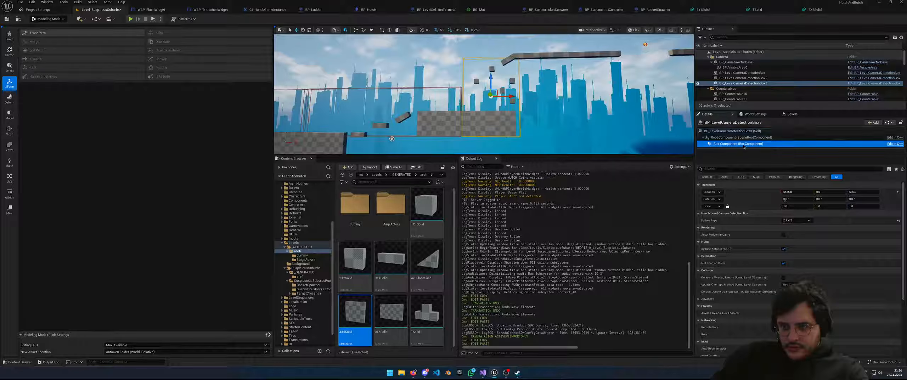
{"action": "left_click", "coordinate": [808, 198]}
{"action": "type", "text": "500"}
{"action": "key", "text": "Return"}
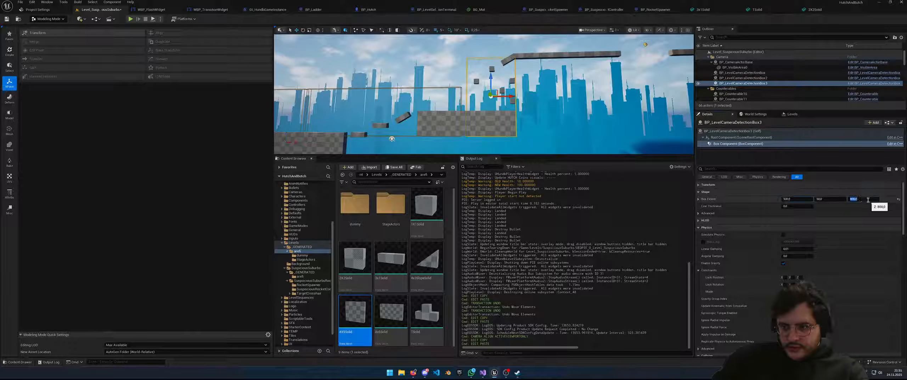
{"action": "type", "text": "100"}
{"action": "key", "text": "Return"}
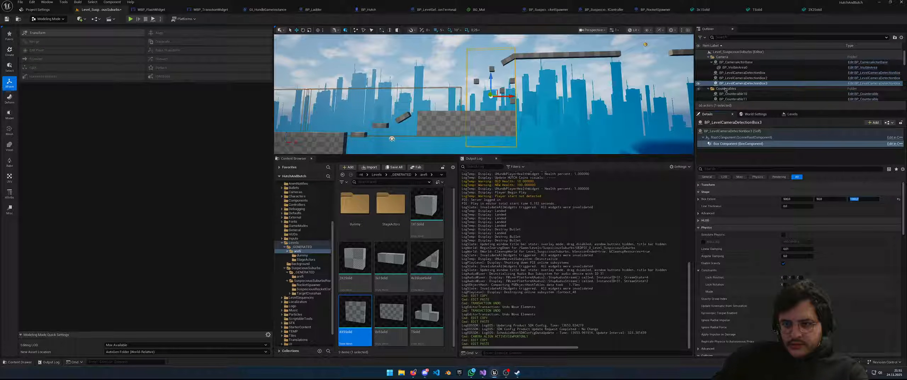
Raise BP_LevelCameraDetectionBox3 higher above the platforms
{"action": "left_click", "coordinate": [736, 78]}
{"action": "left_click", "coordinate": [479, 90]}
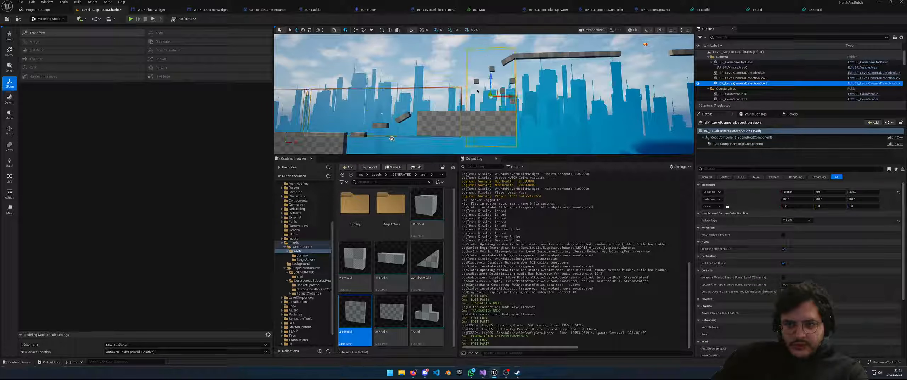
{"action": "left_click_drag", "start_coordinate": [497, 90], "coordinate": [496, 81]}
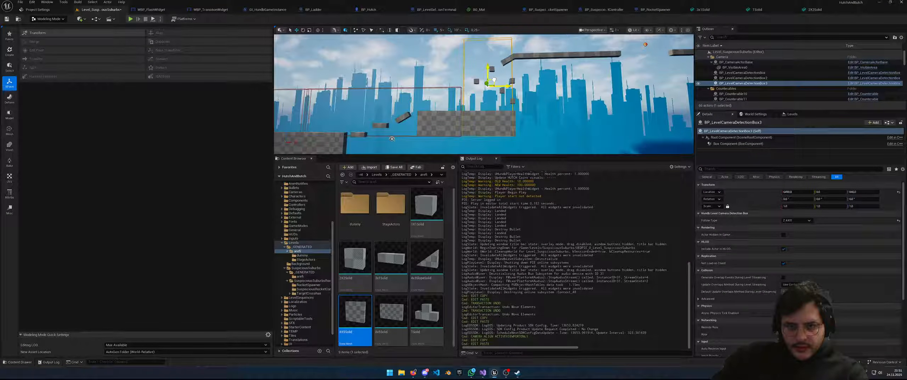
{"action": "left_click_drag", "start_coordinate": [494, 81], "coordinate": [492, 67]}
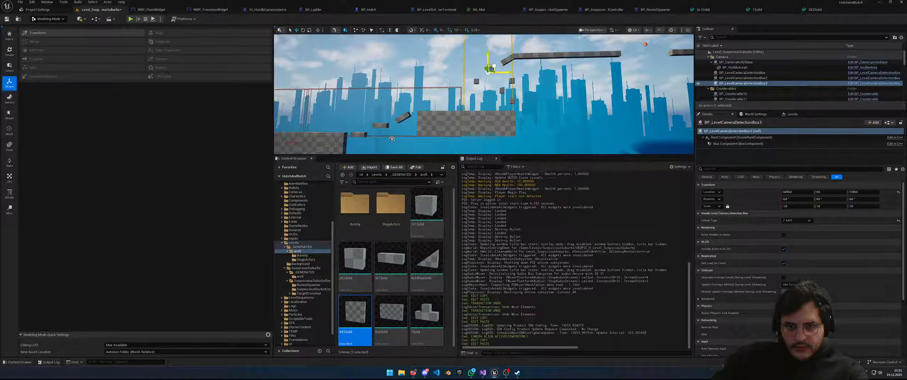
{"action": "key", "text": "s"}
{"action": "right_click_drag", "start_coordinate": [496, 70], "coordinate": [497, 77]}
{"action": "key", "text": "w"}
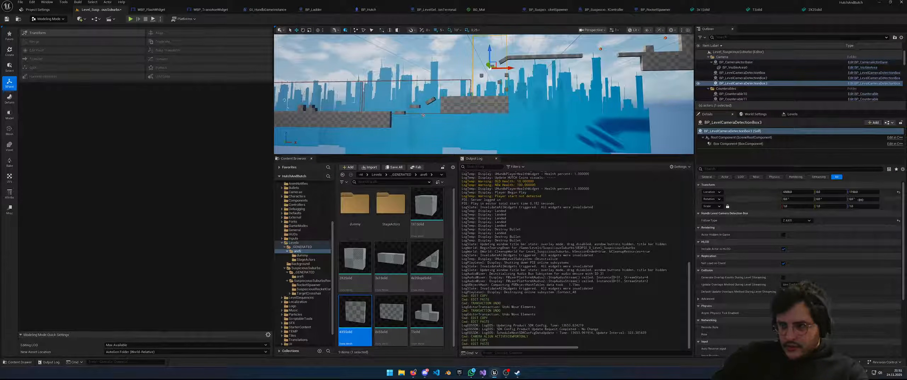
Copy and paste the detection box to create BP_LevelCameraDetectionBox4
{"action": "left_click", "coordinate": [738, 145]}
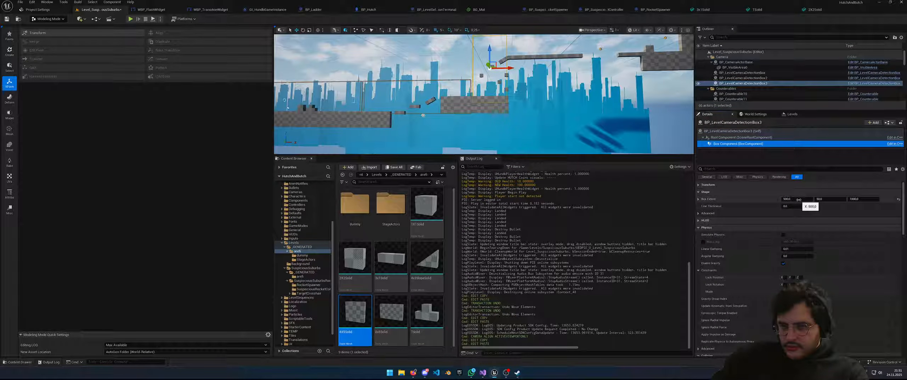
{"action": "left_click", "coordinate": [799, 199]}
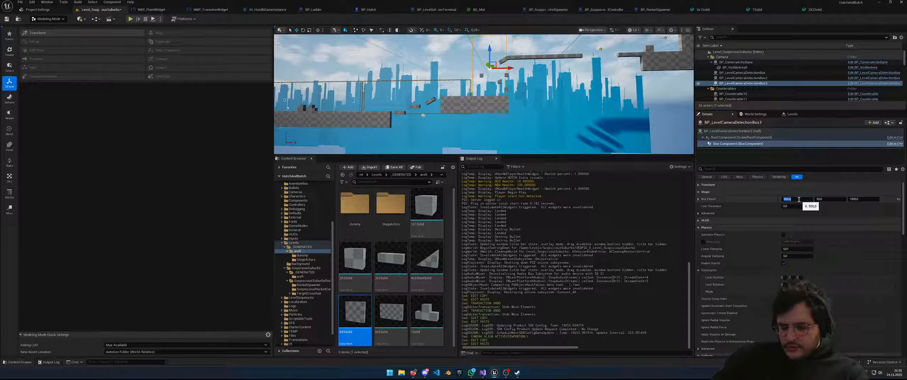
{"action": "scroll", "coordinate": [416, 70], "scroll_direction": "down", "scroll_amount": 2}
{"action": "key", "text": "ctrl+c"}
{"action": "key", "text": "ctrl+v"}
Move BP_LevelCameraDetectionBox4 right and up, then nudge it slightly down and left
{"action": "left_click_drag", "start_coordinate": [442, 88], "coordinate": [576, 41]}
{"action": "right_click_drag", "start_coordinate": [576, 41], "coordinate": [596, 51]}
{"action": "key", "text": "w"}
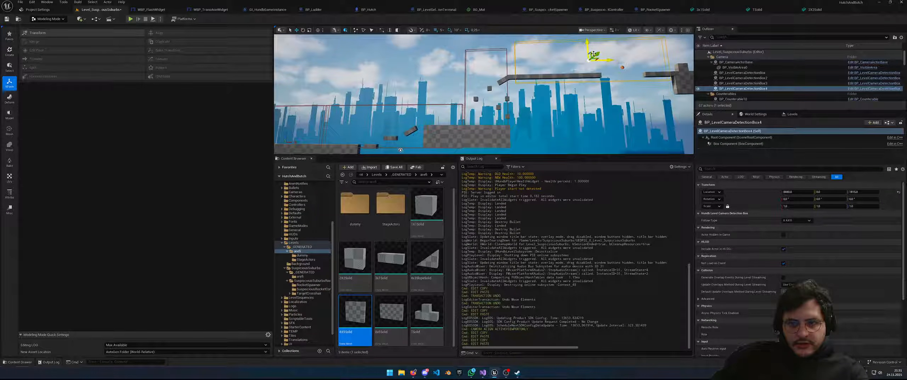
{"action": "left_click_drag", "start_coordinate": [588, 56], "coordinate": [590, 58]}
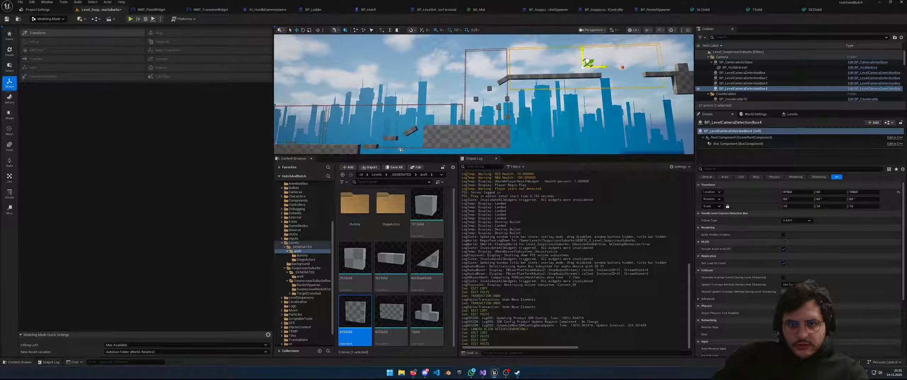
{"action": "right_click_drag", "start_coordinate": [640, 97], "coordinate": [658, 87]}
{"action": "key", "text": "s"}
{"action": "key", "text": "w"}
{"action": "key", "text": "s"}
{"action": "right_click_drag", "start_coordinate": [489, 98], "coordinate": [504, 100]}
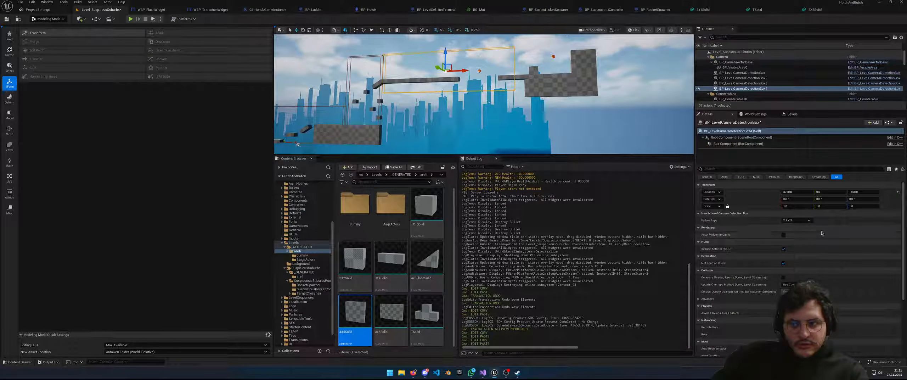
Paste a fifth detection box from the fourth and move it further right
{"action": "key", "text": "ctrl+c"}
{"action": "key", "text": "ctrl+v"}
{"action": "left_click_drag", "start_coordinate": [445, 68], "coordinate": [575, 67]}
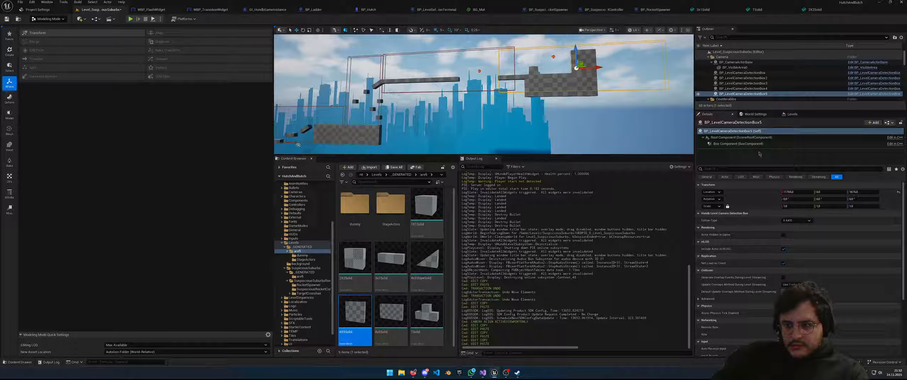
Set the fifth detection box's Box Extent X to 800
{"action": "left_click", "coordinate": [738, 143]}
{"action": "left_click", "coordinate": [796, 199]}
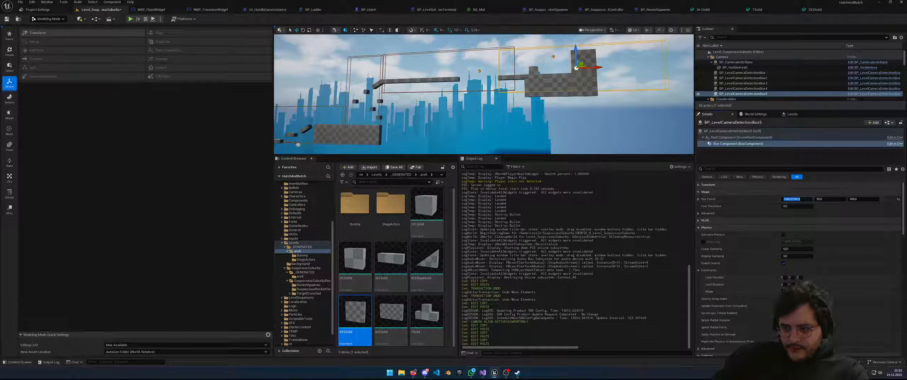
{"action": "type", "text": "500"}
{"action": "key", "text": "Return"}
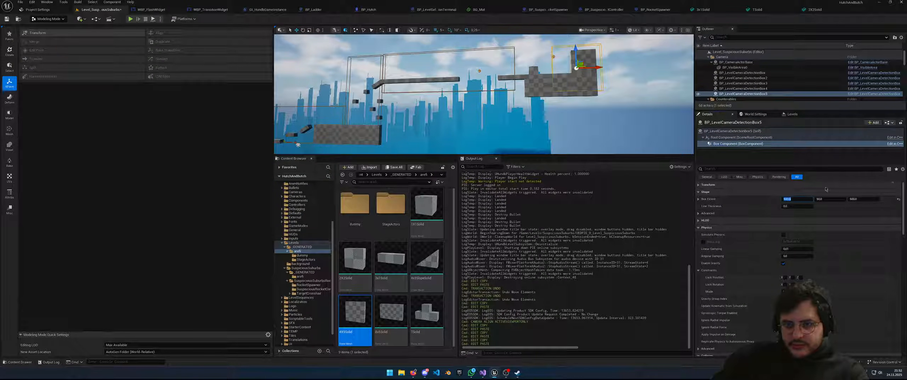
{"action": "type", "text": "800"}
{"action": "key", "text": "Return"}
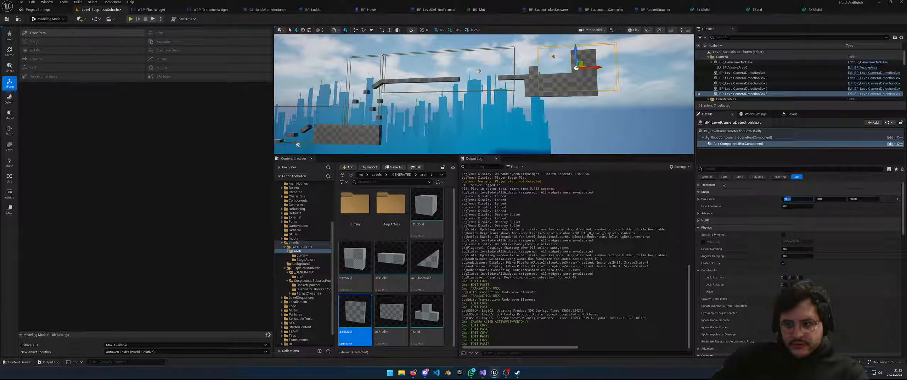
Set its Follow Type to STATIC, nudge it slightly left, and save the level
{"action": "left_click", "coordinate": [706, 177]}
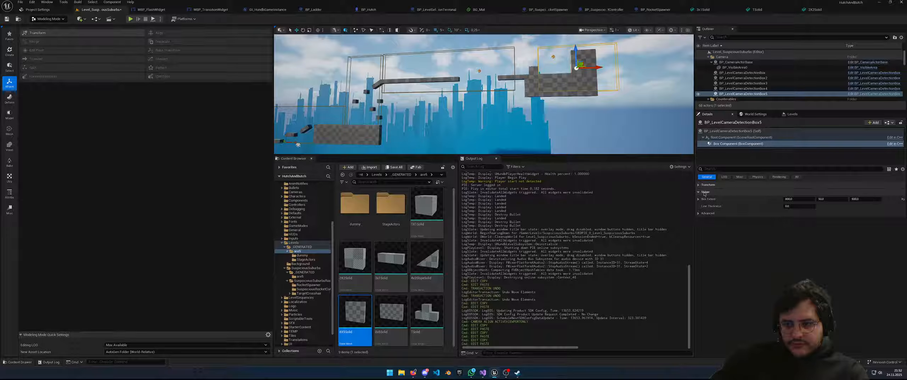
{"action": "left_click", "coordinate": [732, 130]}
{"action": "left_click", "coordinate": [797, 220]}
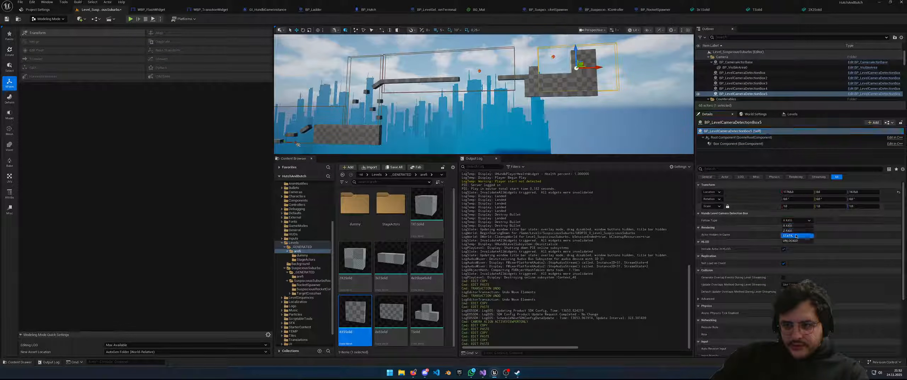
{"action": "left_click", "coordinate": [791, 236]}
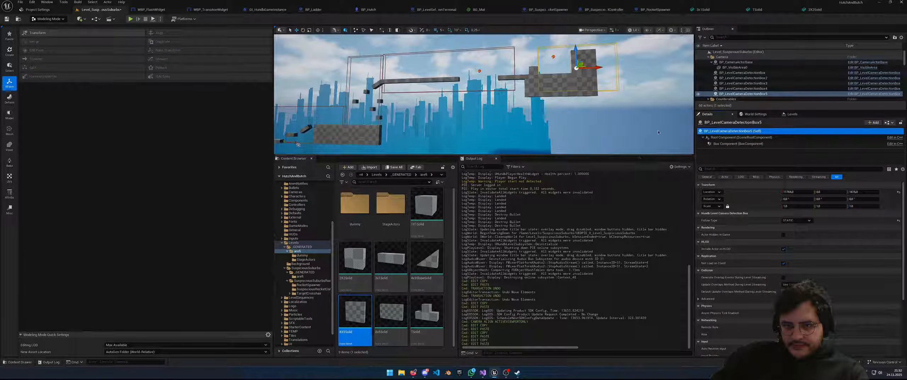
{"action": "left_click_drag", "start_coordinate": [584, 63], "coordinate": [563, 62]}
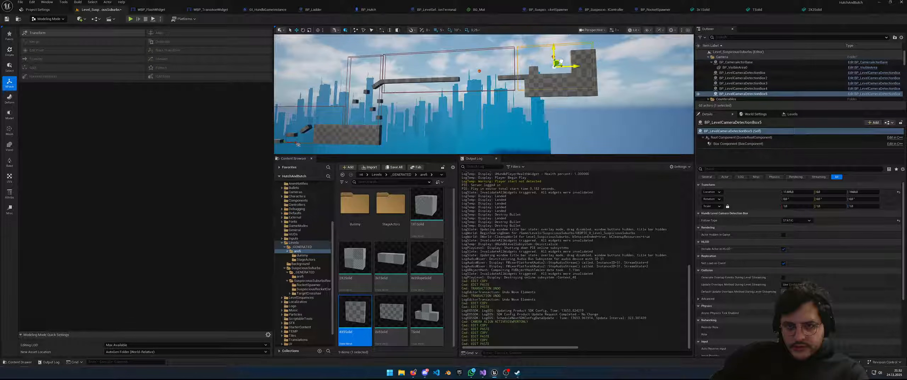
{"action": "right_click_drag", "start_coordinate": [561, 62], "coordinate": [549, 89]}
{"action": "key", "text": "ctrl+s"}
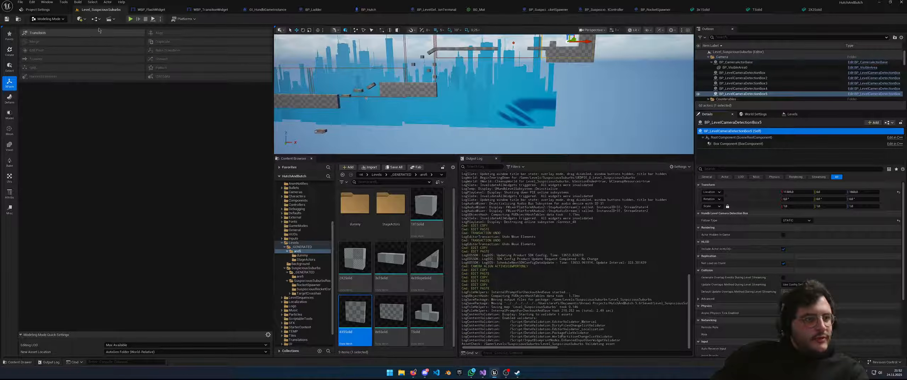
Playtest the level, running right and jumping across the blocks onto the checkered platform, then stop
{"action": "left_click", "coordinate": [130, 19]}
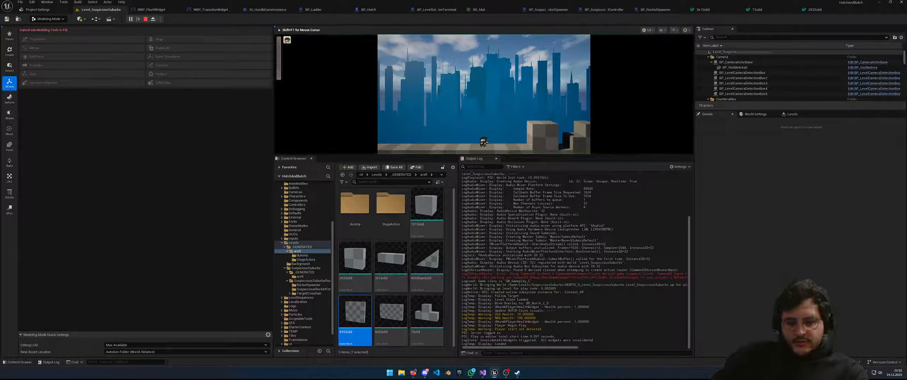
{"action": "key", "text": "d"}
{"action": "key", "text": "space"}
{"action": "key", "text": "space"}
{"action": "key", "text": "d"}
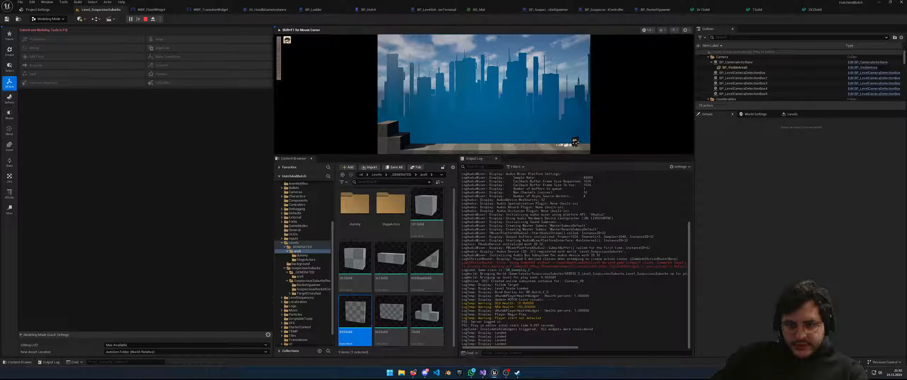
{"action": "key", "text": "d"}
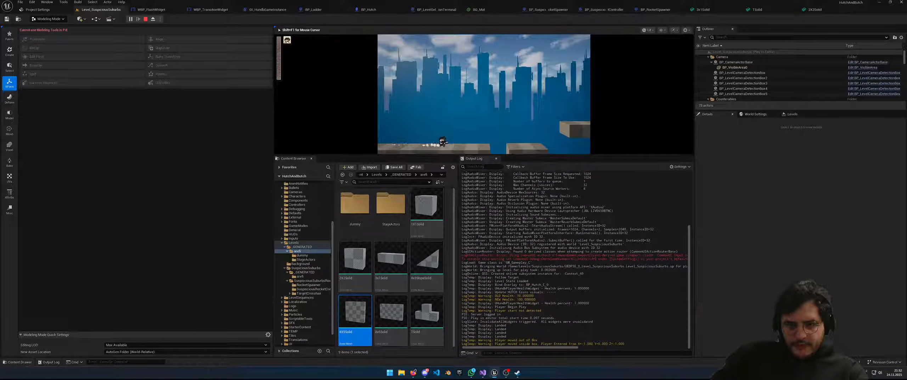
{"action": "key", "text": "d"}
{"action": "key", "text": "space"}
{"action": "key", "text": "space"}
{"action": "key", "text": "space"}
{"action": "key", "text": "d"}
{"action": "key", "text": "d"}
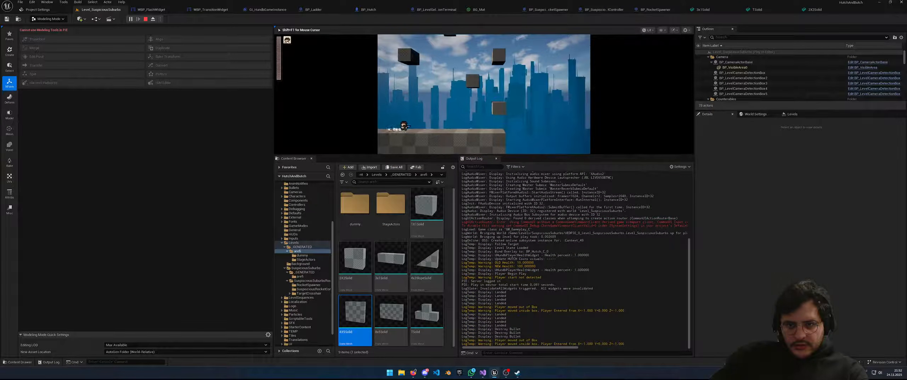
{"action": "key", "text": "d"}
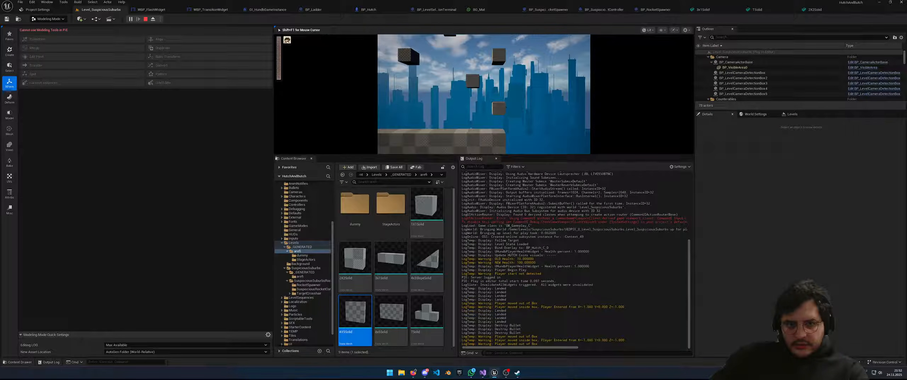
{"action": "key", "text": "Escape"}
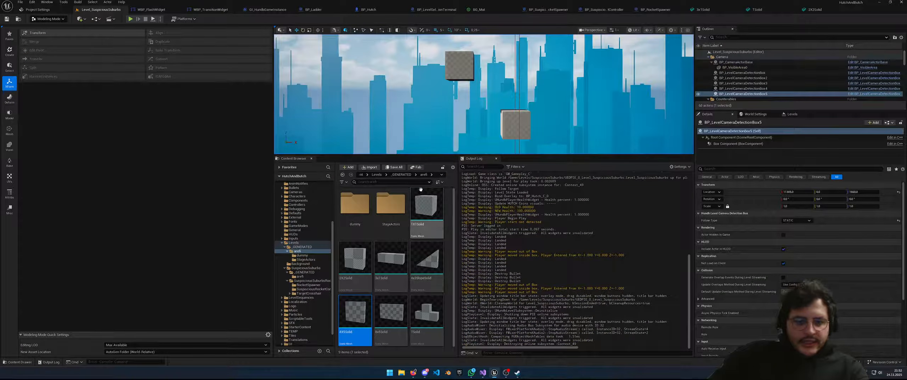
{"action": "left_click", "coordinate": [425, 200]}
Give 1X1Solid the Solid collision preset with Use Complex Collision As Simple, then play the level
{"action": "double_click", "coordinate": [411, 215]}
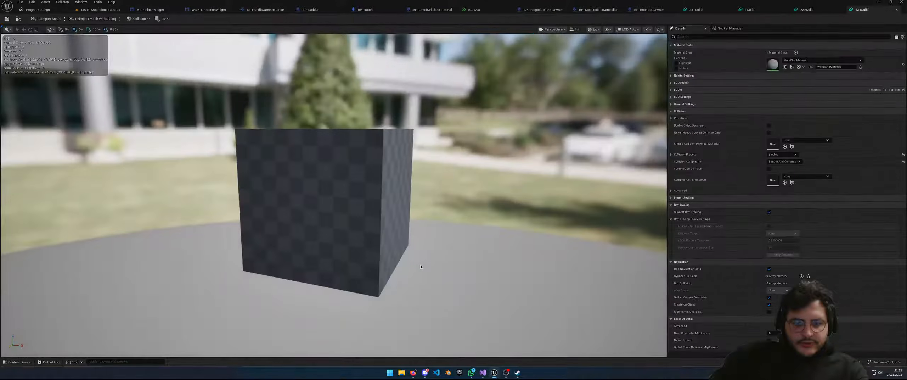
{"action": "left_click", "coordinate": [671, 204]}
{"action": "left_click", "coordinate": [671, 205]}
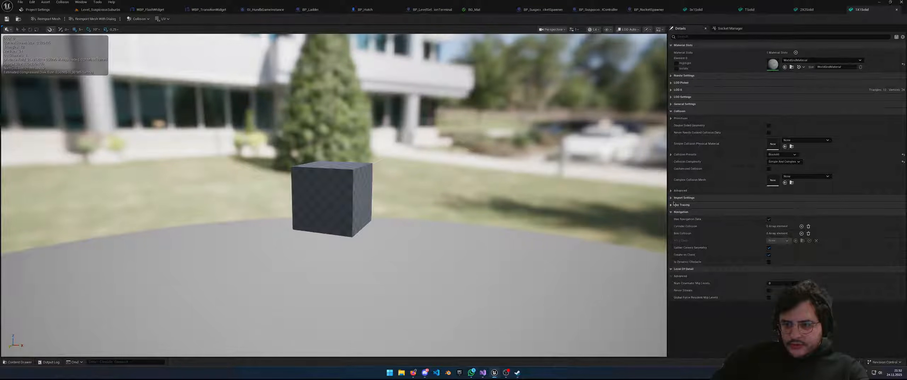
{"action": "left_click", "coordinate": [782, 155]}
{"action": "scroll", "coordinate": [777, 270], "scroll_direction": "down", "scroll_amount": 3}
{"action": "left_click", "coordinate": [781, 244]}
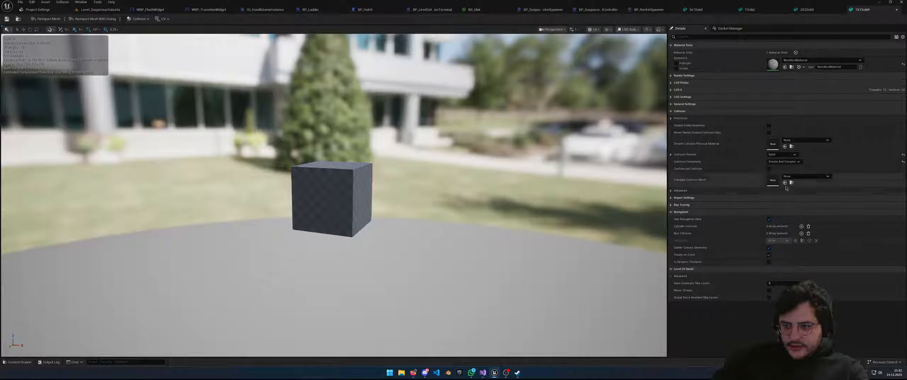
{"action": "left_click", "coordinate": [784, 162]}
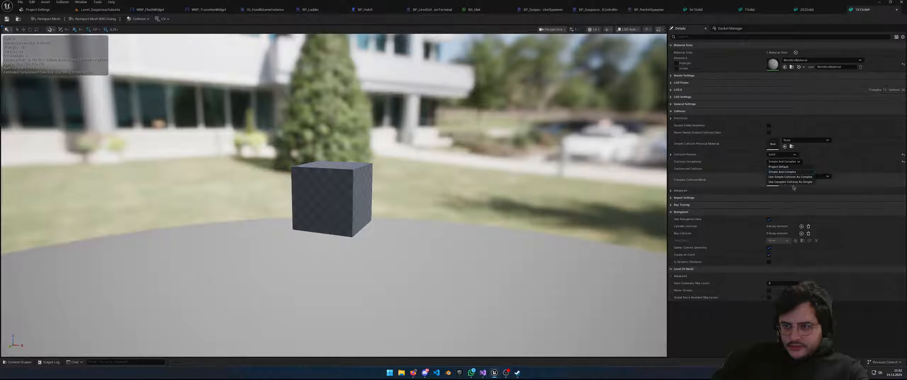
{"action": "left_click", "coordinate": [799, 181]}
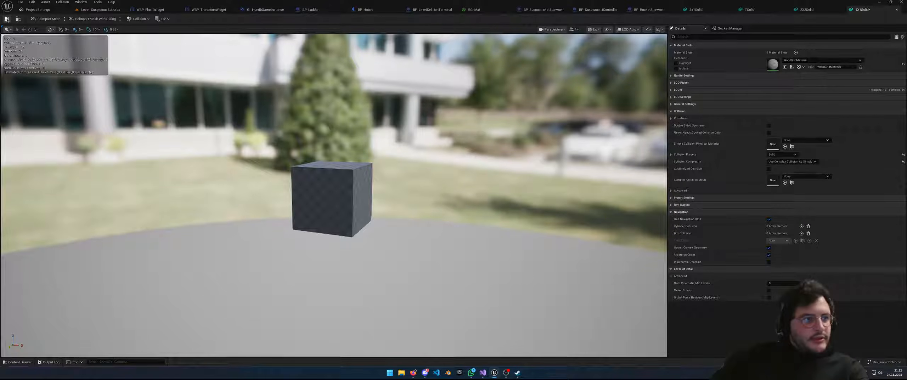
{"action": "left_click", "coordinate": [106, 10]}
{"action": "left_click", "coordinate": [129, 19]}
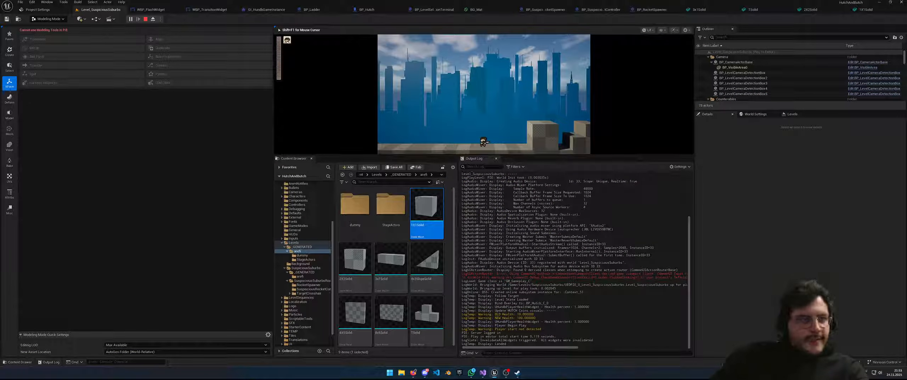
Restart the playtest in a separate game window and run right, jumping across the opening blocks to the checkered block
{"action": "key", "text": "Escape"}
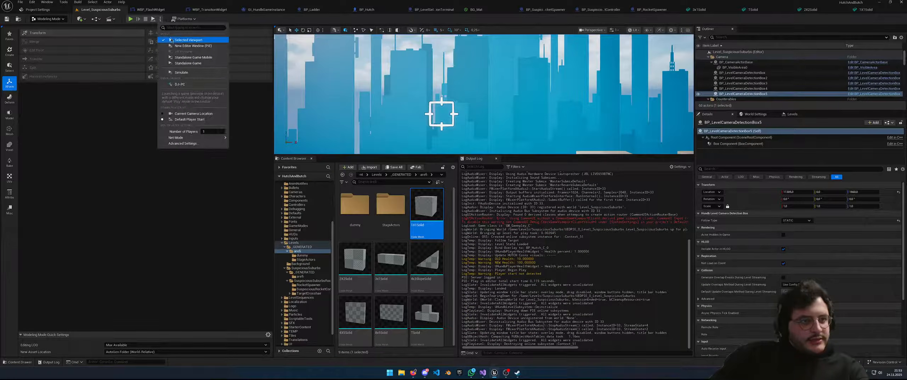
{"action": "left_click", "coordinate": [180, 47]}
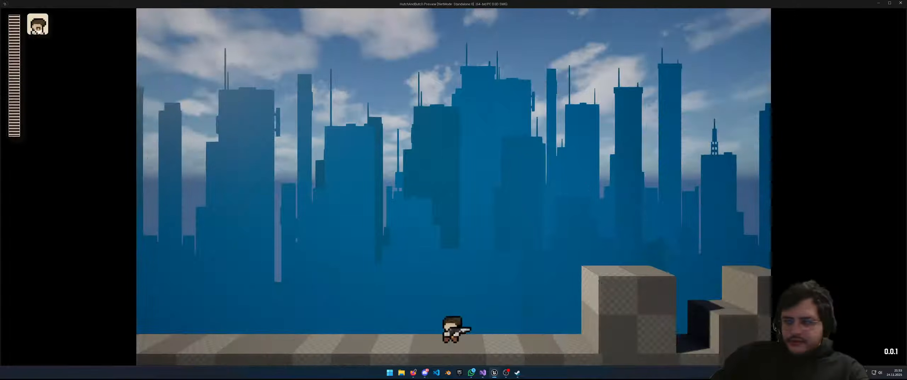
{"action": "key", "text": "d"}
{"action": "key", "text": "space"}
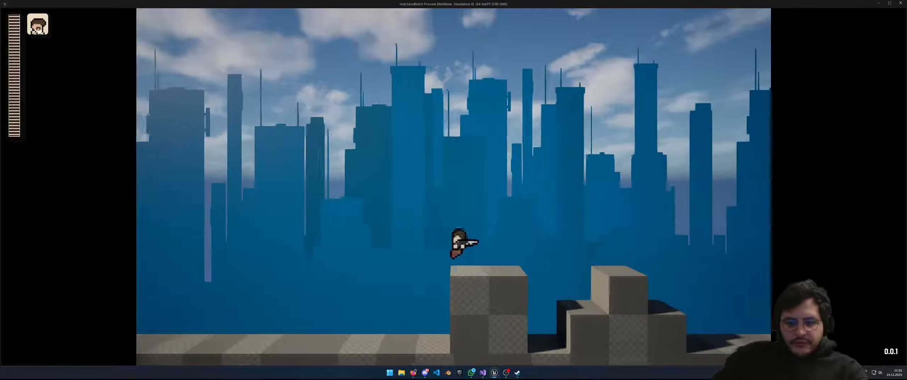
{"action": "key", "text": "space"}
{"action": "key", "text": "d"}
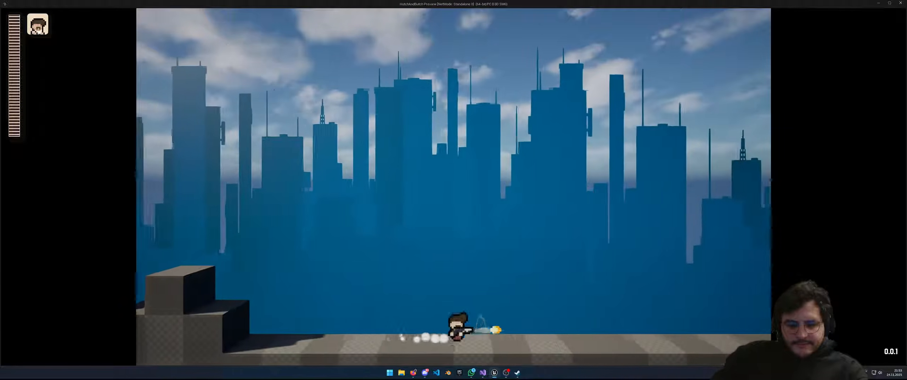
{"action": "key", "text": "d"}
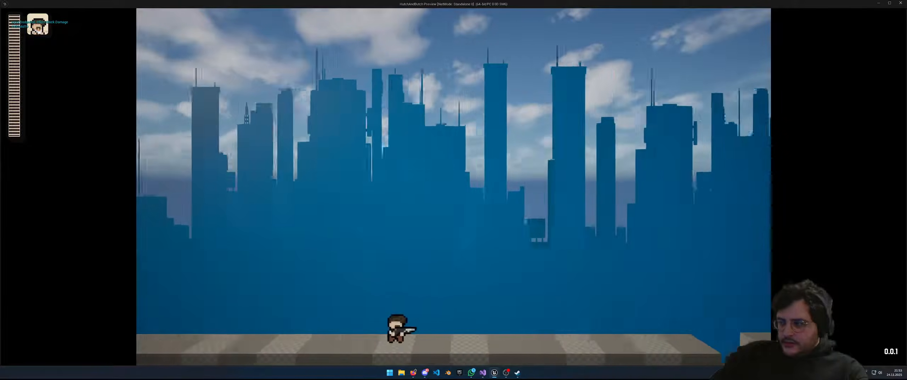
{"action": "key", "text": "d"}
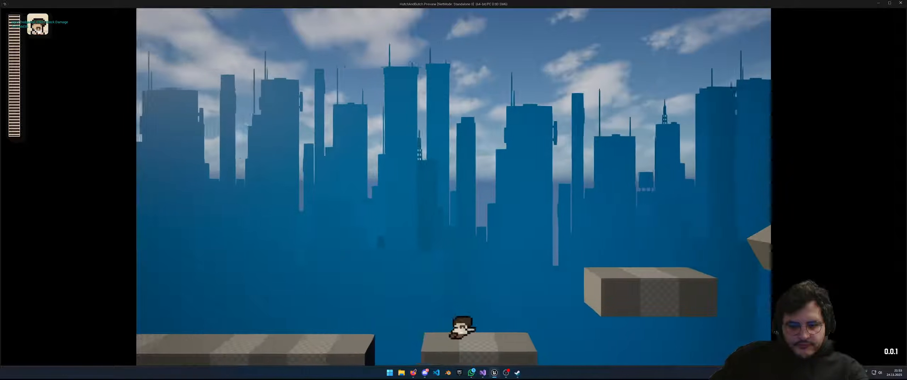
{"action": "key", "text": "space"}
{"action": "key", "text": "d"}
{"action": "key", "text": "space"}
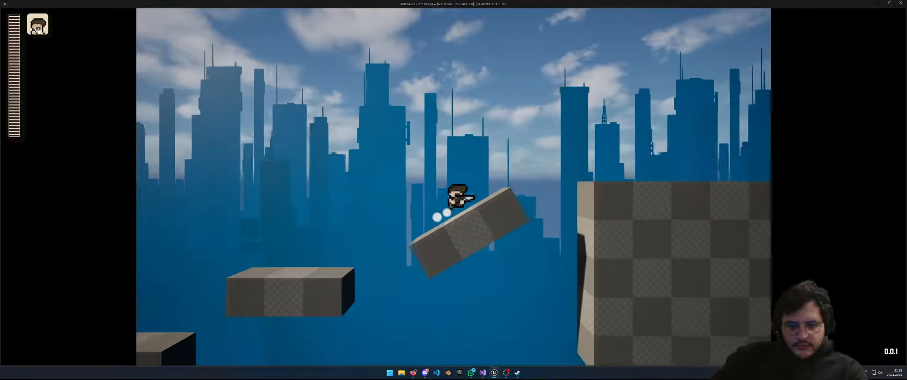
{"action": "key", "text": "d"}
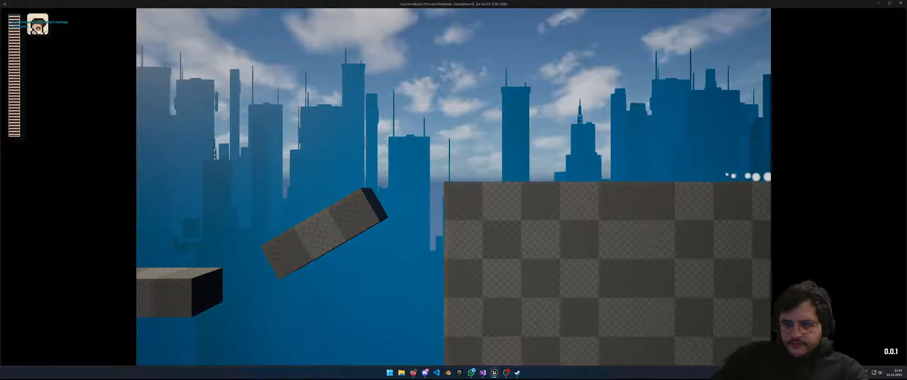
{"action": "key", "text": "d"}
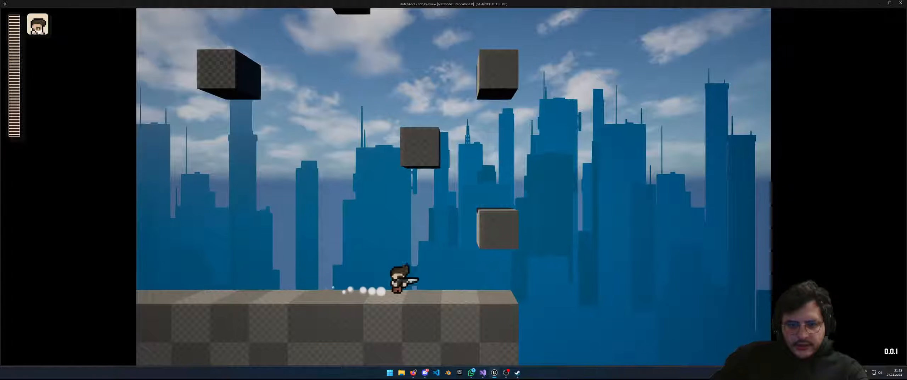
Hop back and forth between the floating 1X1Solid blocks, dodge-rolling onto the left block
{"action": "key", "text": "a"}
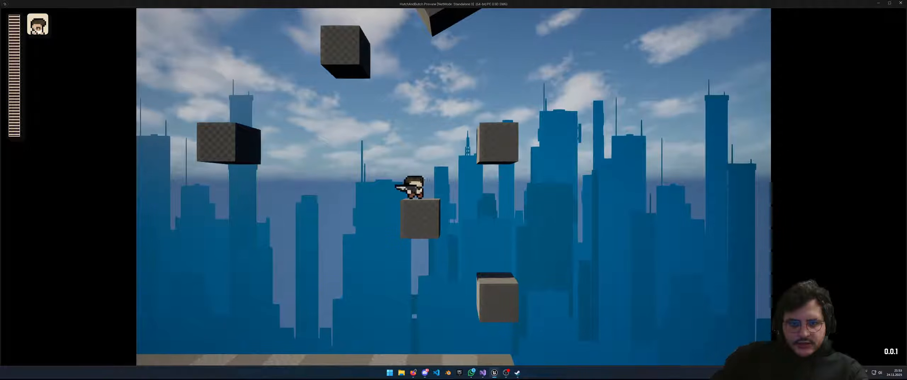
{"action": "key", "text": "d"}
{"action": "key", "text": "space"}
{"action": "key", "text": "a"}
{"action": "key", "text": "d"}
{"action": "key", "text": "space"}
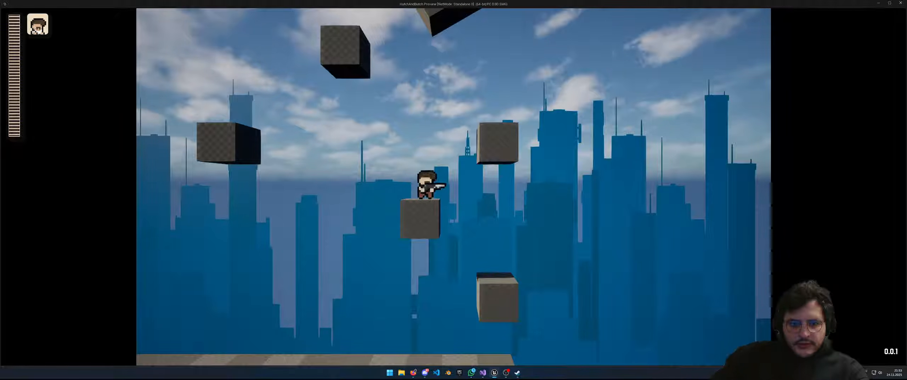
{"action": "key", "text": "space"}
{"action": "key", "text": "a"}
{"action": "key", "text": "d"}
{"action": "key", "text": "space"}
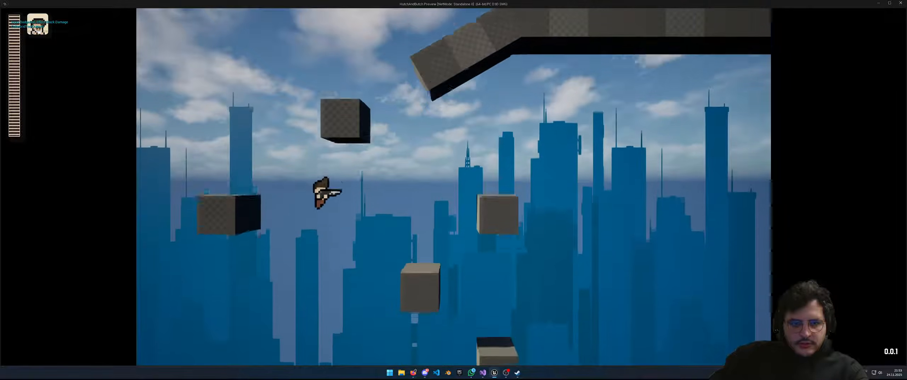
{"action": "key", "text": "space"}
{"action": "key", "text": "a"}
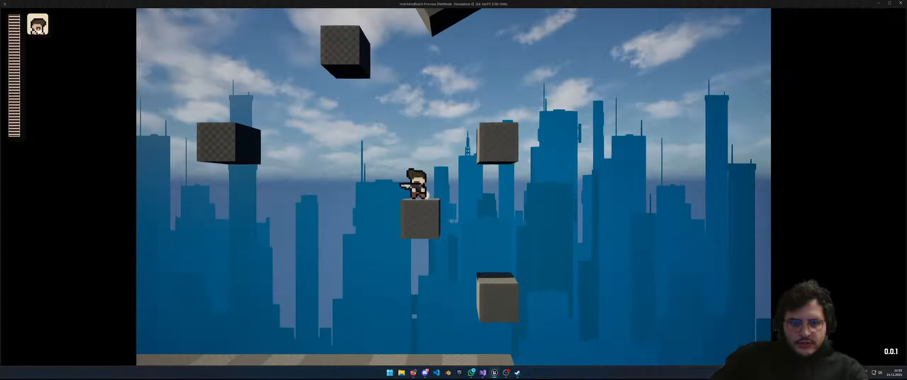
{"action": "key", "text": "space"}
{"action": "key", "text": "a"}
{"action": "key", "text": "shift"}
{"action": "key", "text": "d"}
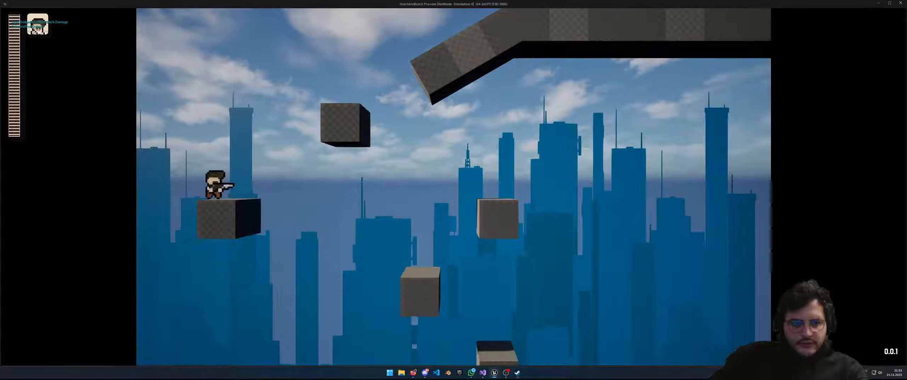
Climb the floating blocks with jumps and dodge-rolls up to the ramp and long platform
{"action": "key", "text": "space"}
{"action": "key", "text": "d"}
{"action": "key", "text": "a"}
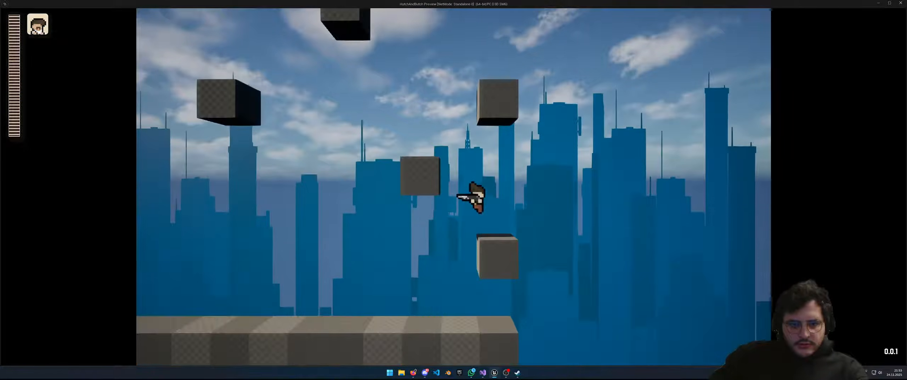
{"action": "key", "text": "space"}
{"action": "key", "text": "a"}
{"action": "key", "text": "space"}
{"action": "key", "text": "a"}
{"action": "key", "text": "shift"}
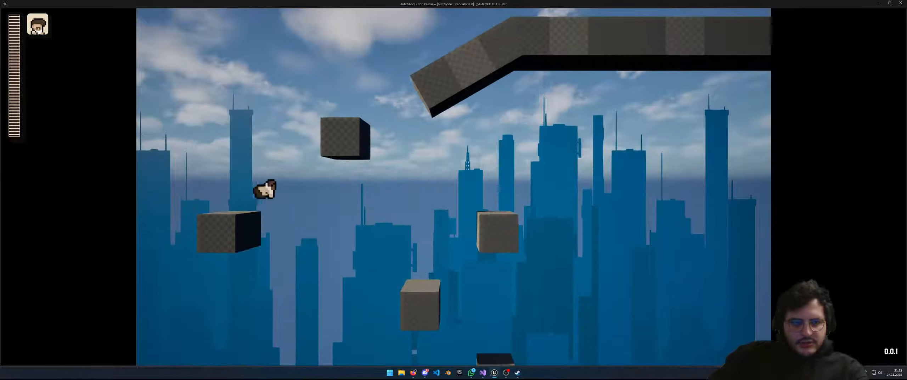
{"action": "key", "text": "d"}
{"action": "key", "text": "d"}
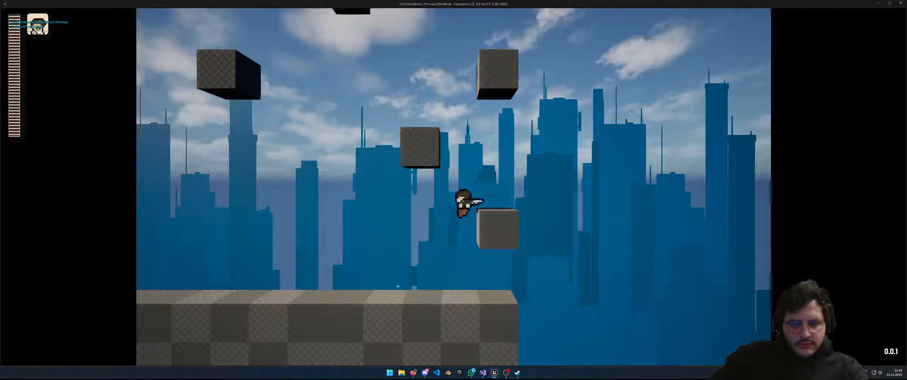
{"action": "key", "text": "space"}
{"action": "key", "text": "d"}
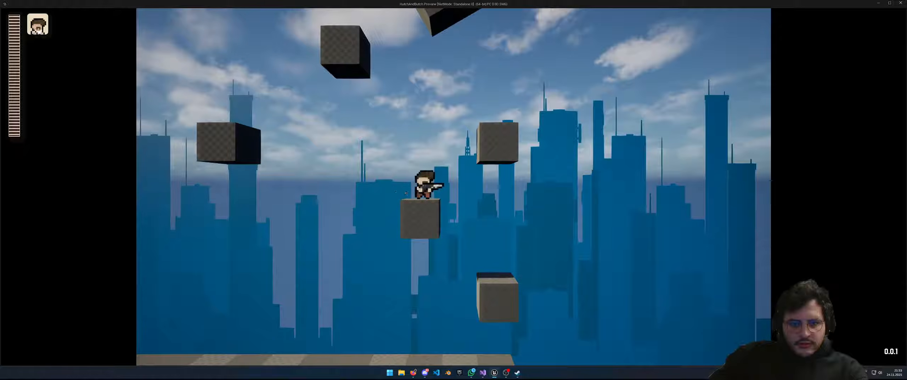
{"action": "key", "text": "space"}
{"action": "key", "text": "a"}
{"action": "key", "text": "shift"}
{"action": "key", "text": "d"}
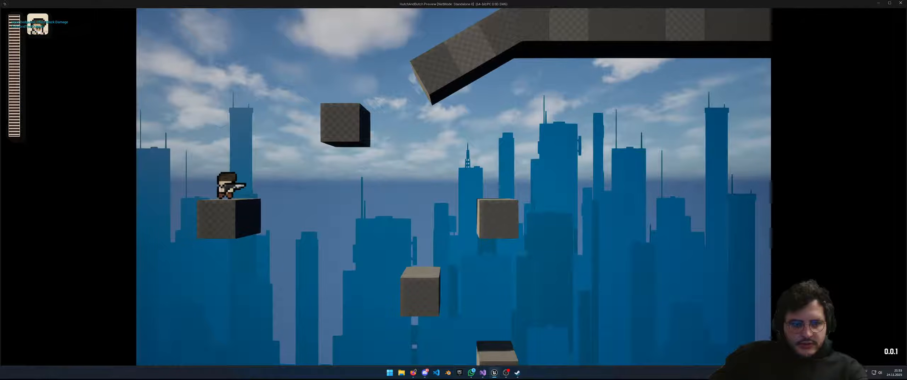
{"action": "key", "text": "space"}
{"action": "key", "text": "d"}
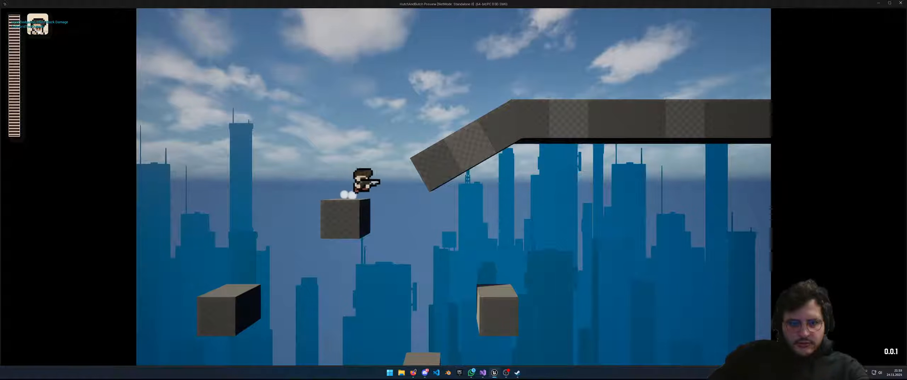
{"action": "key", "text": "d"}
{"action": "key", "text": "d"}
Aim and fire along the long platform, jump off its edge, then end the play session
{"action": "key", "text": "w"}
{"action": "key", "text": "s"}
{"action": "key", "text": "j"}
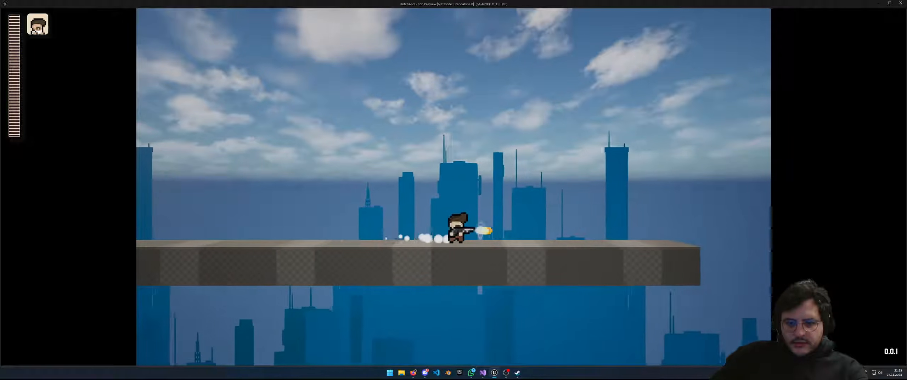
{"action": "key", "text": "d"}
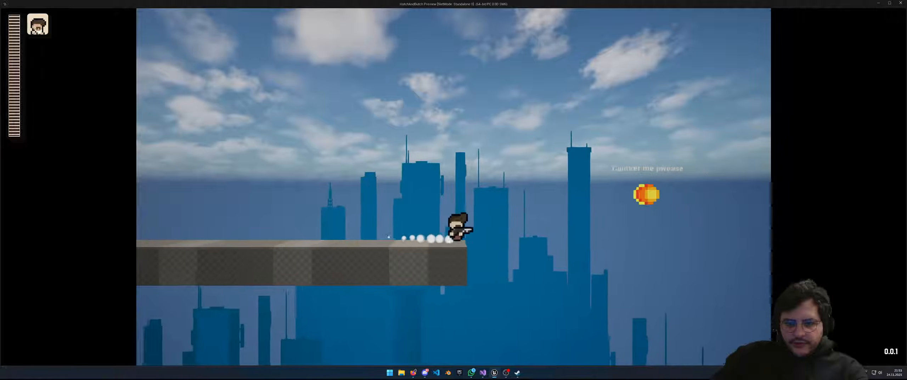
{"action": "key", "text": "d"}
{"action": "key", "text": "space"}
{"action": "key", "text": "Escape"}
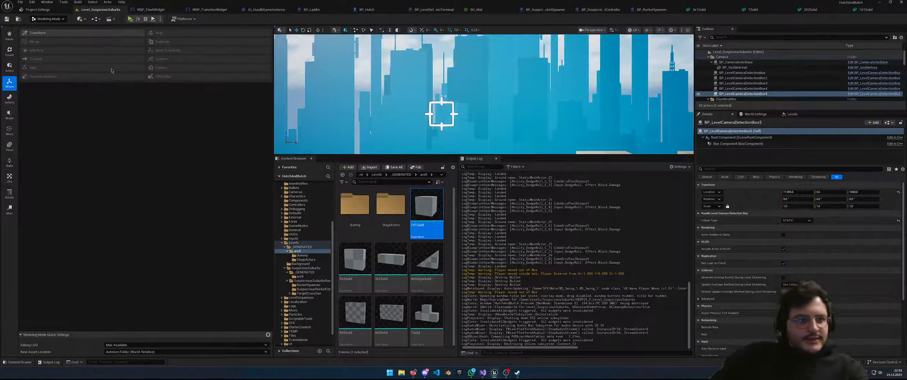
Survey the level from the floating cubes over to the large checkered blocks
{"action": "key", "text": "s"}
{"action": "right_click_drag", "start_coordinate": [328, 85], "coordinate": [407, 78]}
{"action": "key", "text": "s"}
{"action": "key", "text": "s"}
{"action": "key", "text": "w"}
{"action": "key", "text": "d"}
{"action": "key", "text": "w"}
{"action": "key", "text": "a"}
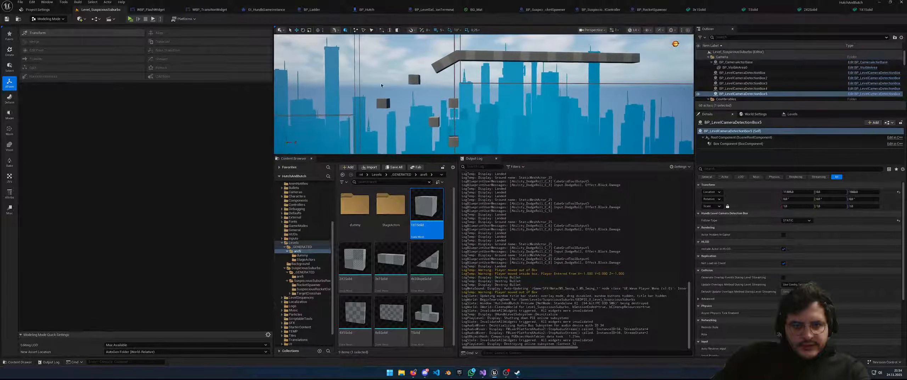
{"action": "left_click", "coordinate": [413, 79]}
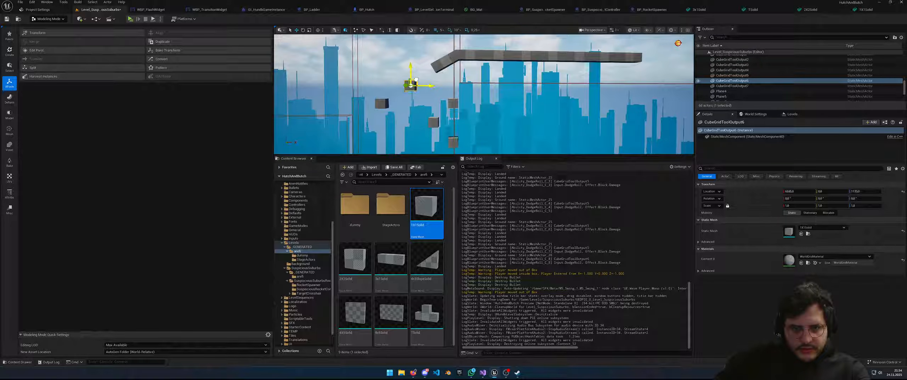
{"action": "key", "text": "d"}
{"action": "mouse_move", "coordinate": [515, 44]}
{"action": "right_mouse_down"}
{"action": "mouse_move", "coordinate": [523, 44]}
{"action": "mouse_move", "coordinate": [514, 44]}
{"action": "right_mouse_up"}
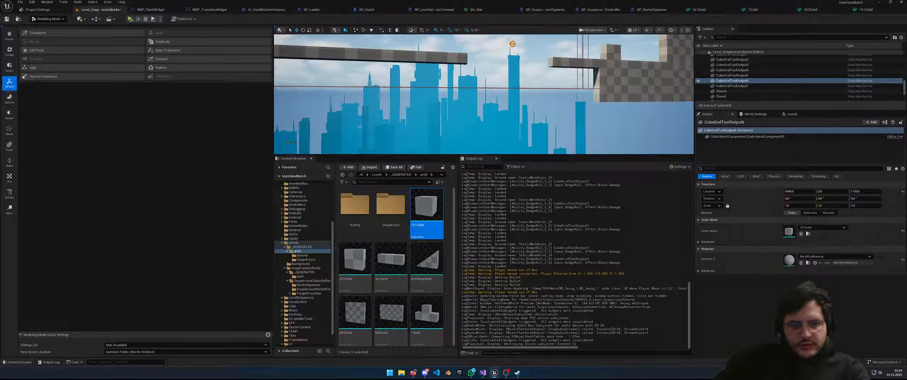
{"action": "key", "text": "s"}
{"action": "right_click_drag", "start_coordinate": [497, 50], "coordinate": [529, 56]}
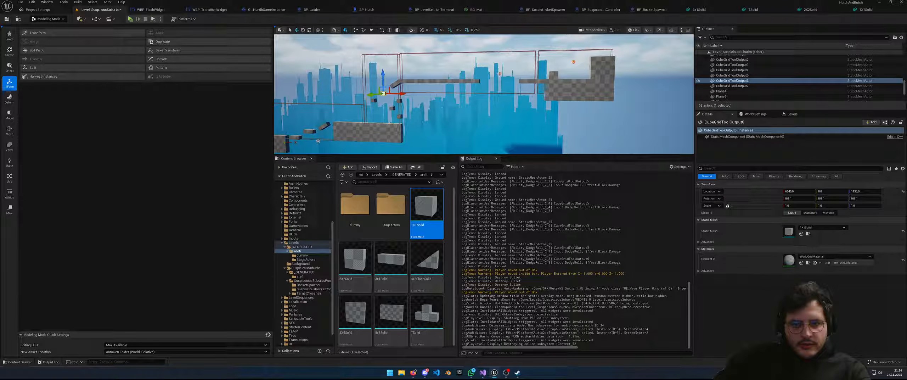
{"action": "key", "text": "w"}
{"action": "right_click_drag", "start_coordinate": [500, 74], "coordinate": [541, 81]}
Duplicate the top-right 4X5Solid checkered block and move the copy down to mid-level
{"action": "left_click", "coordinate": [653, 56]}
{"action": "key", "text": "ctrl+c"}
{"action": "key", "text": "ctrl+v"}
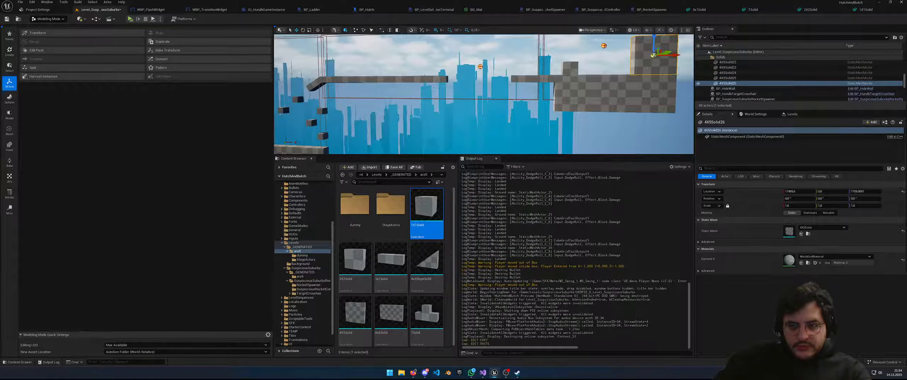
{"action": "left_click_drag", "start_coordinate": [661, 50], "coordinate": [471, 99]}
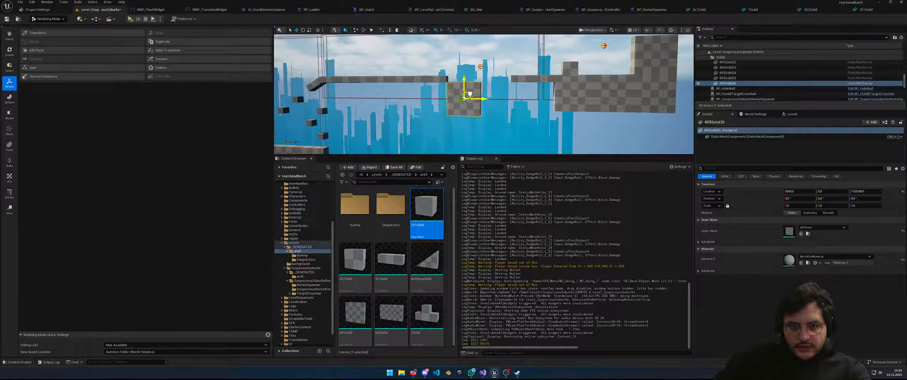
{"action": "key", "text": "f"}
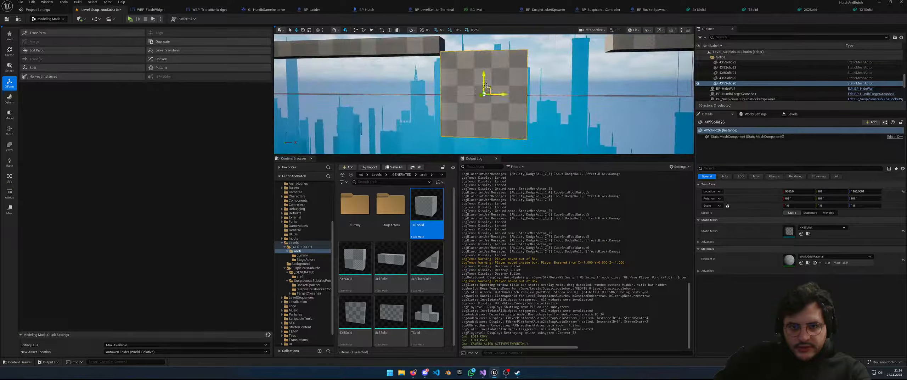
{"action": "mouse_move", "coordinate": [484, 95]}
{"action": "left_mouse_down"}
{"action": "mouse_move", "coordinate": [478, 133]}
{"action": "mouse_move", "coordinate": [485, 107]}
{"action": "left_mouse_up"}
{"action": "scroll", "coordinate": [484, 130], "scroll_direction": "down", "scroll_amount": 3}
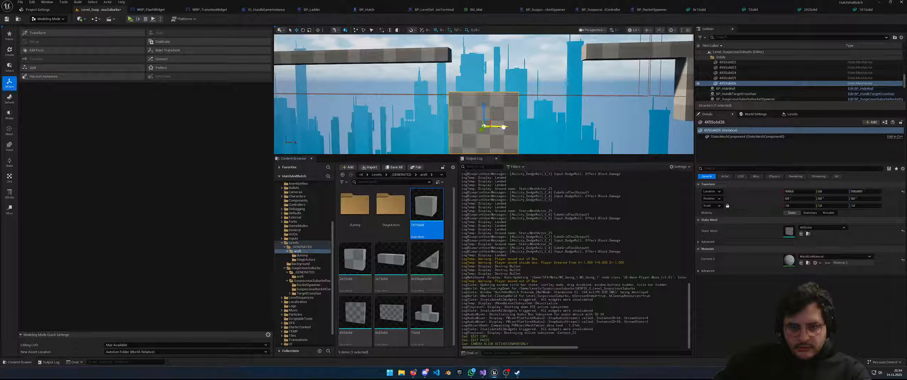
Paste a second 4X5Solid block and slide it right beside the first one
{"action": "key", "text": "ctrl+c"}
{"action": "key", "text": "ctrl+v"}
{"action": "left_click_drag", "start_coordinate": [502, 126], "coordinate": [580, 132]}
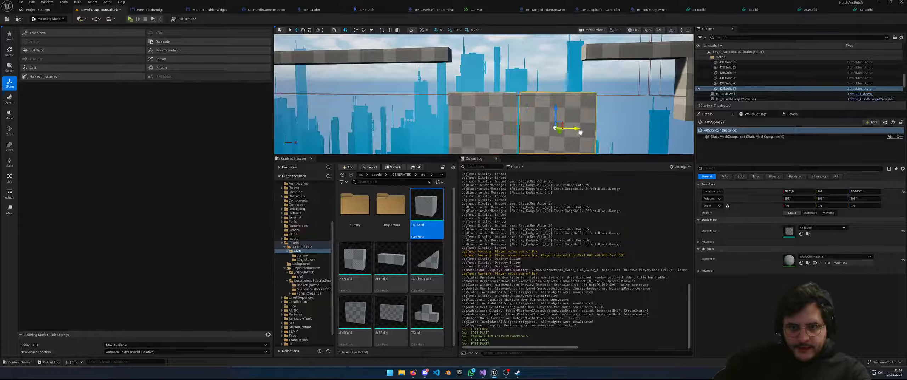
{"action": "key", "text": "s"}
{"action": "right_click_drag", "start_coordinate": [578, 133], "coordinate": [589, 82]}
Duplicate a small grey 2X2Solid cube with copy and paste
{"action": "left_click", "coordinate": [567, 60]}
{"action": "key", "text": "ctrl+c"}
{"action": "key", "text": "ctrl+v"}
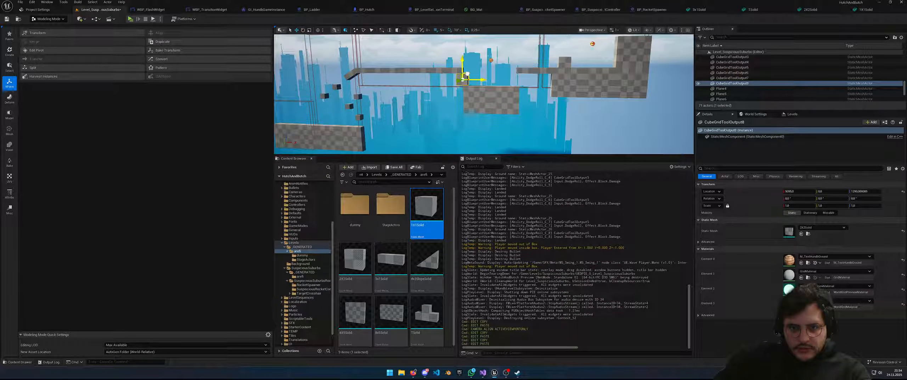
{"action": "key", "text": "w"}
{"action": "right_click_drag", "start_coordinate": [477, 75], "coordinate": [505, 79]}
{"action": "key", "text": "s"}
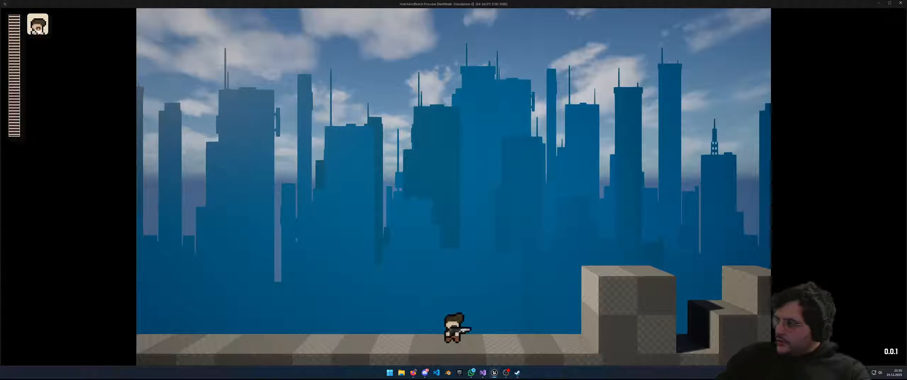
Run the opening platforms, jumping between the towers and dashing right along the floor
{"action": "key", "text": "d"}
{"action": "key", "text": "space"}
{"action": "key", "text": "space"}
{"action": "key", "text": "a"}
{"action": "key", "text": "space"}
{"action": "key", "text": "shift"}
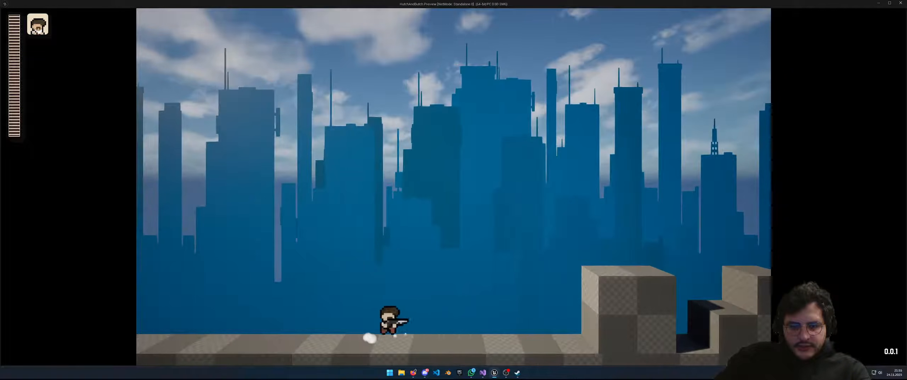
{"action": "key", "text": "d"}
{"action": "key", "text": "space"}
{"action": "key", "text": "d"}
{"action": "key", "text": "space"}
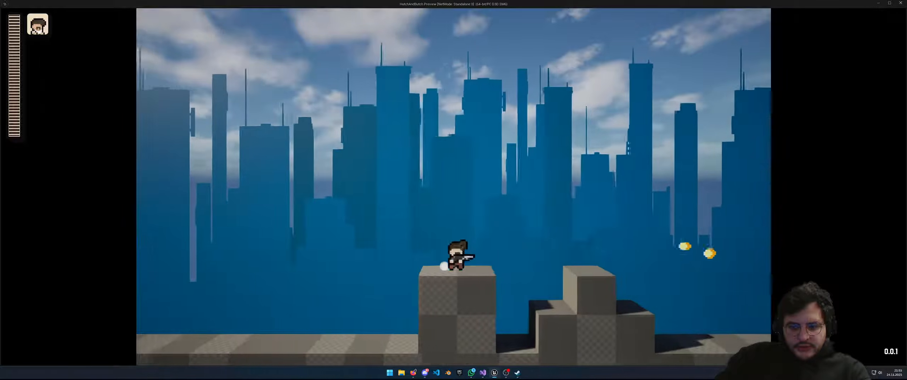
{"action": "key", "text": "space"}
{"action": "key", "text": "shift"}
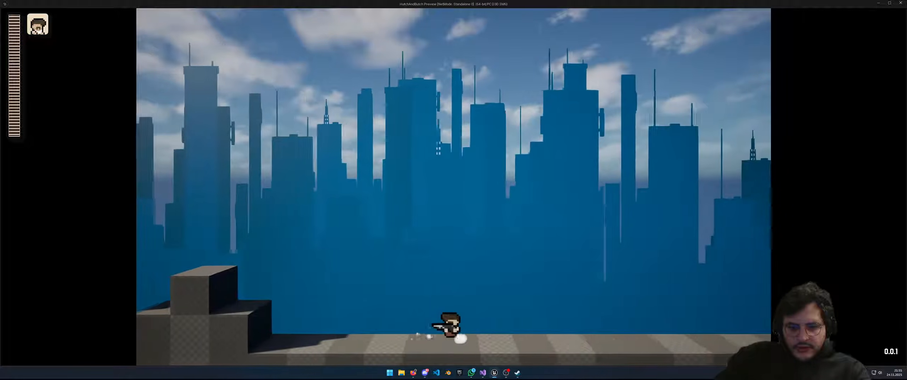
{"action": "key", "text": "a"}
{"action": "key", "text": "d"}
{"action": "key", "text": "space"}
{"action": "key", "text": "space"}
Jump the gap, cross the slanted block onto the checkered block, and reach the floating cubes
{"action": "key", "text": "shift"}
{"action": "key", "text": "d"}
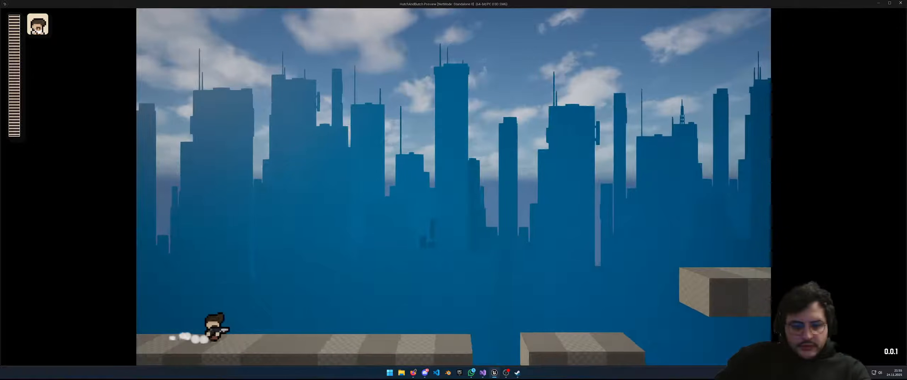
{"action": "key", "text": "space"}
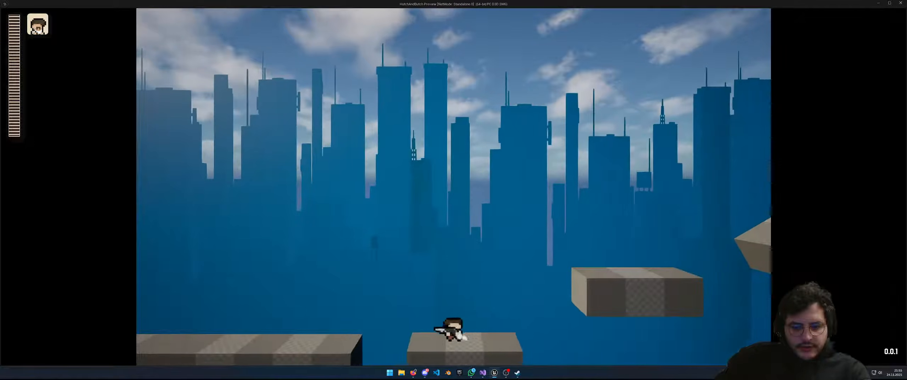
{"action": "key", "text": "d"}
{"action": "key", "text": "space"}
{"action": "key", "text": "space"}
{"action": "key", "text": "d"}
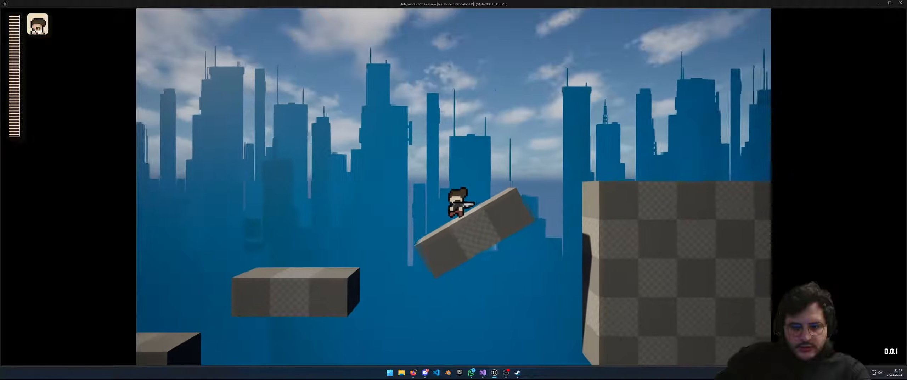
{"action": "key", "text": "space"}
{"action": "key", "text": "d"}
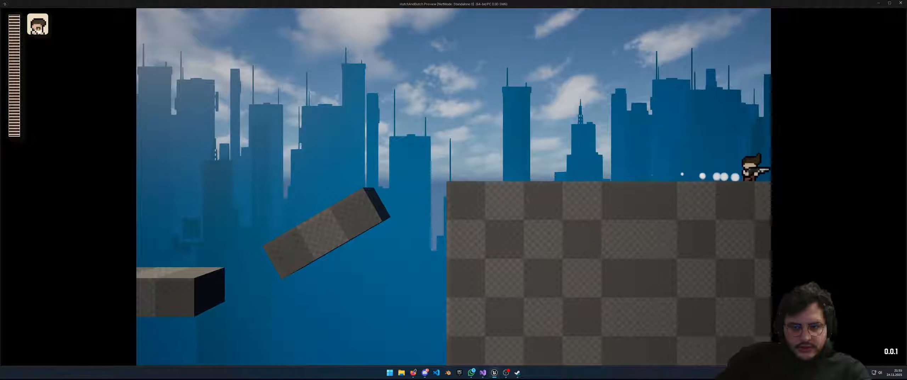
{"action": "key", "text": "d"}
{"action": "key", "text": "space"}
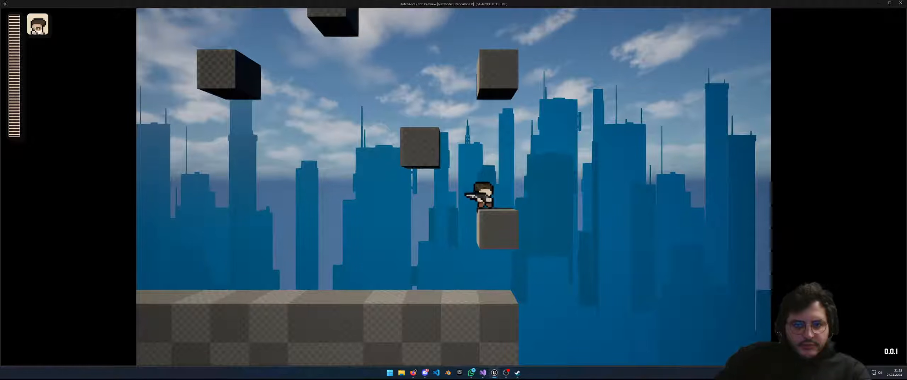
{"action": "key", "text": "alt+Tab"}
{"action": "key", "text": "alt+Tab"}
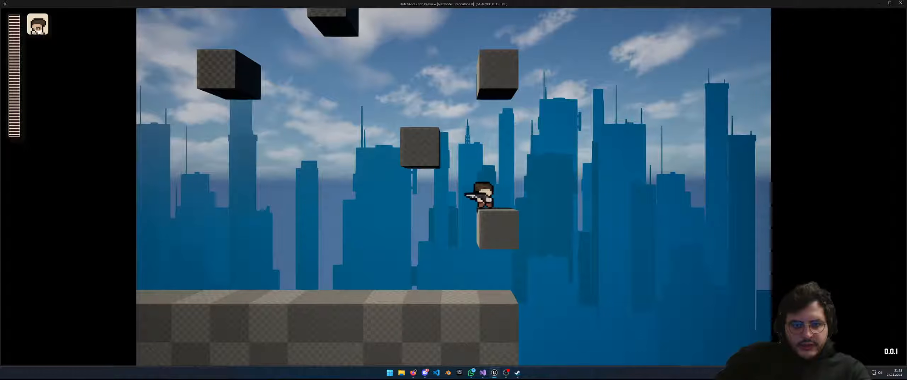
Climb the floating grey cubes with jumps and a dodge-roll toward the long ramp
{"action": "key", "text": "d"}
{"action": "key", "text": "space"}
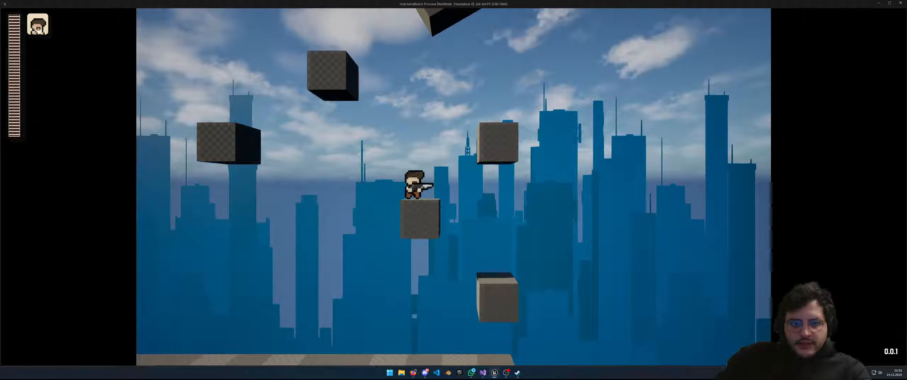
{"action": "key", "text": "space"}
{"action": "key", "text": "d"}
{"action": "key", "text": "space"}
{"action": "key", "text": "a"}
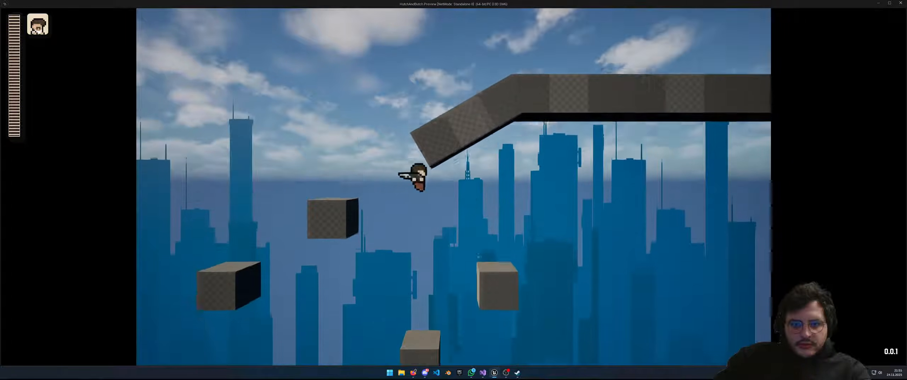
{"action": "key", "text": "shift"}
{"action": "key", "text": "d"}
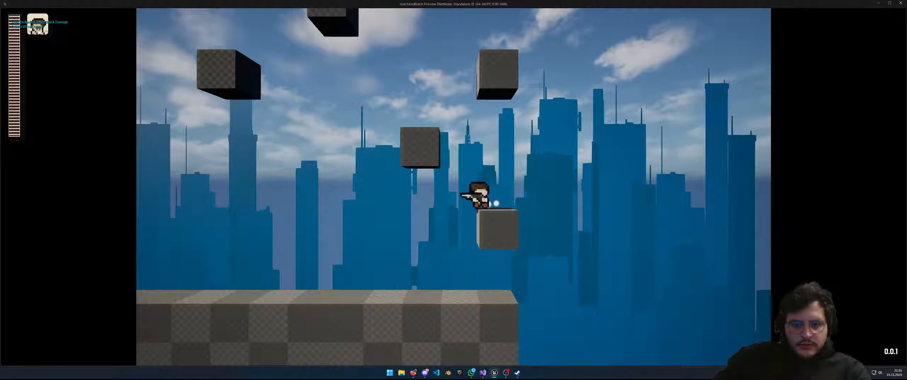
{"action": "key", "text": "a"}
{"action": "key", "text": "space"}
{"action": "key", "text": "space"}
{"action": "key", "text": "d"}
{"action": "key", "text": "space"}
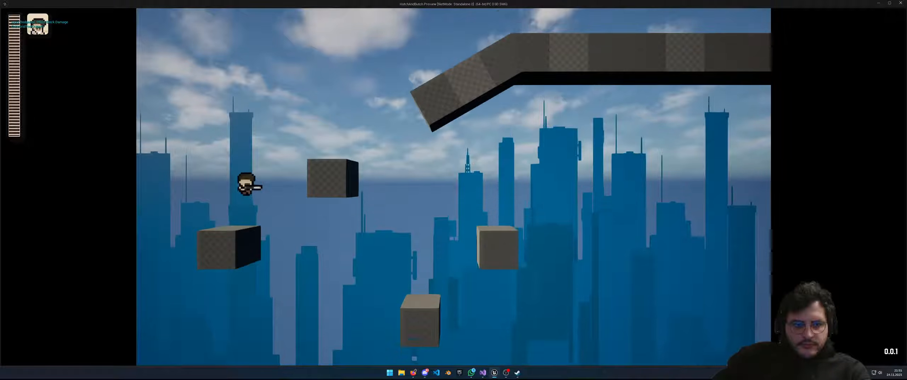
{"action": "key", "text": "space"}
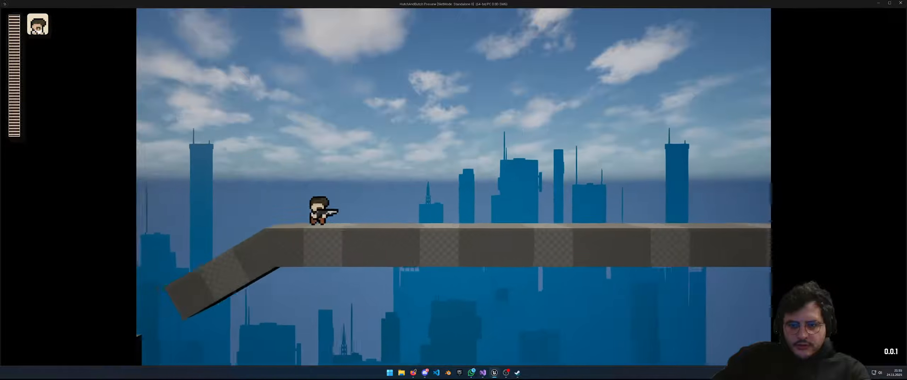
Run the long platform and jump between platforms, slashing at the Counter me pwease fireball
{"action": "key", "text": "d"}
{"action": "key", "text": "d"}
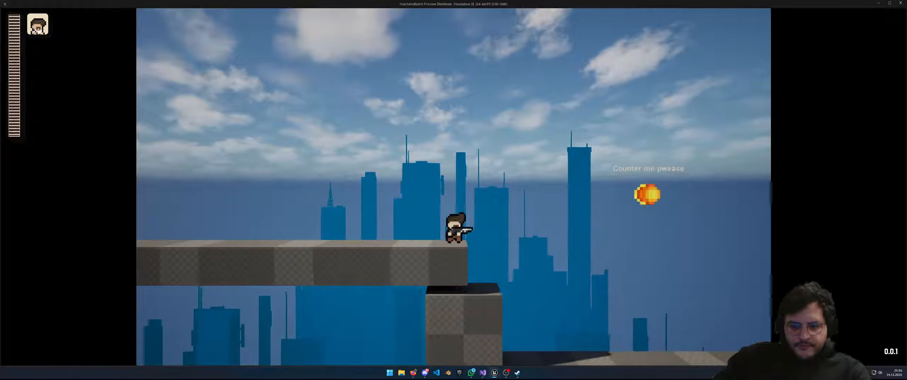
{"action": "key", "text": "d"}
{"action": "key", "text": "a"}
{"action": "key", "text": "space"}
{"action": "key", "text": "d"}
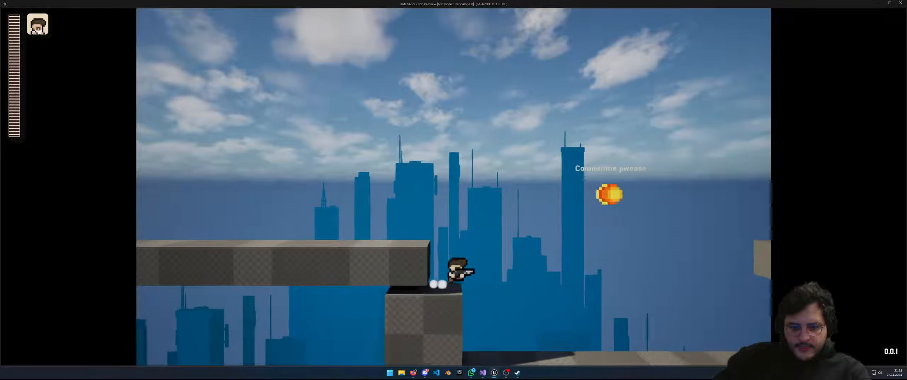
{"action": "key", "text": "space"}
{"action": "key", "text": "a"}
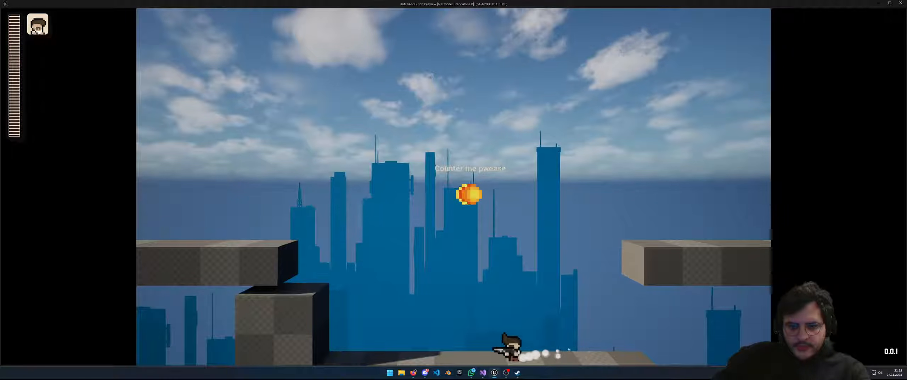
{"action": "key", "text": "space"}
{"action": "key", "text": "d"}
{"action": "key", "text": "space"}
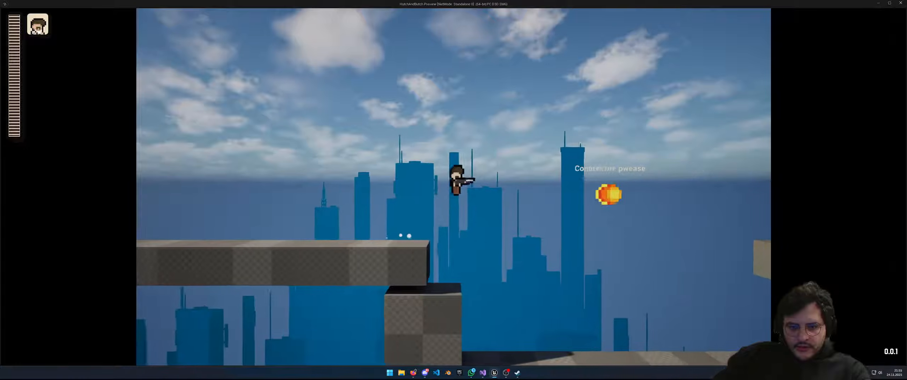
{"action": "key", "text": "a"}
{"action": "key", "text": "space"}
{"action": "key", "text": "space"}
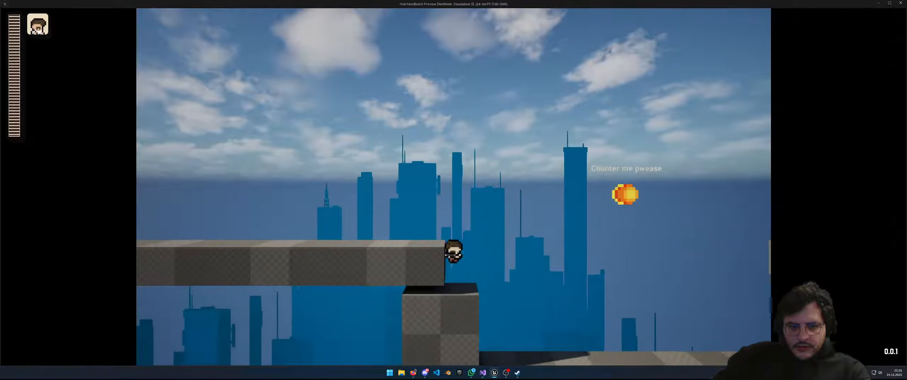
{"action": "key", "text": "d"}
{"action": "key", "text": "space"}
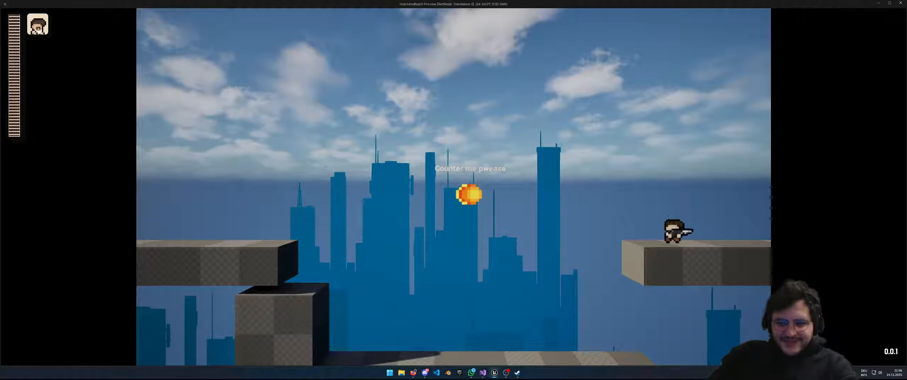
Continue into the next room, jumping between blocks and bouncing off the fireball
{"action": "key", "text": "alt+Tab"}
{"action": "key", "text": "alt+Tab"}
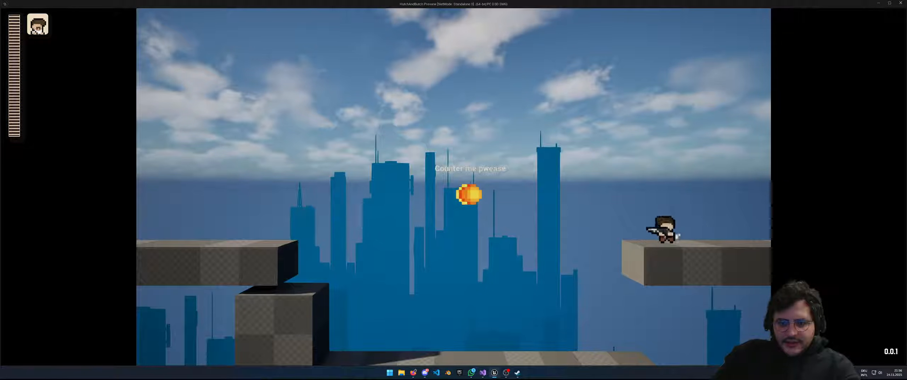
{"action": "key", "text": "d"}
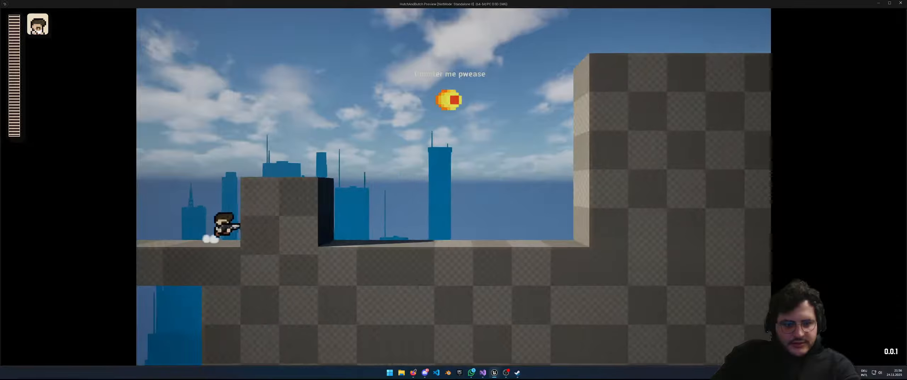
{"action": "key", "text": "space"}
{"action": "key", "text": "a"}
{"action": "key", "text": "space"}
{"action": "key", "text": "d"}
{"action": "key", "text": "space"}
Spin off the fireball, dodge-roll across the right block, then stop the playtest
{"action": "key", "text": "space"}
{"action": "key", "text": "a"}
{"action": "key", "text": "space"}
{"action": "key", "text": "d"}
{"action": "key", "text": "space"}
{"action": "key", "text": "space"}
{"action": "key", "text": "shift"}
{"action": "key", "text": "d"}
{"action": "key", "text": "a"}
{"action": "key", "text": "d"}
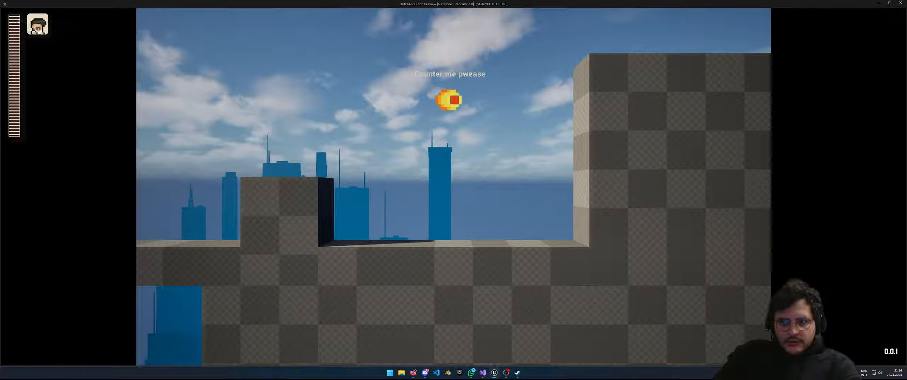
{"action": "key", "text": "Escape"}
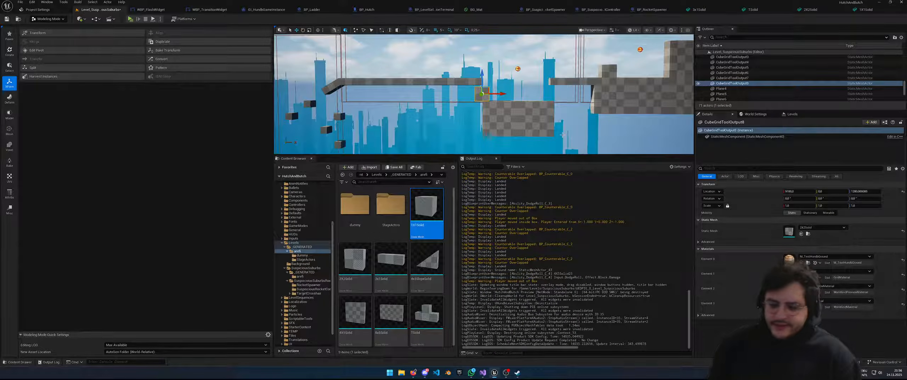
Enlarge the level viewport and fly the camera to a frontal view of the platform course
{"action": "left_click_drag", "start_coordinate": [447, 155], "coordinate": [448, 242]}
{"action": "right_click_drag", "start_coordinate": [457, 185], "coordinate": [427, 203]}
{"action": "key", "text": "w"}
{"action": "key", "text": "s"}
Inspect the floating BP_HideWall actor's Box Collision settings, then orbit to look along the course
{"action": "left_click", "coordinate": [424, 203]}
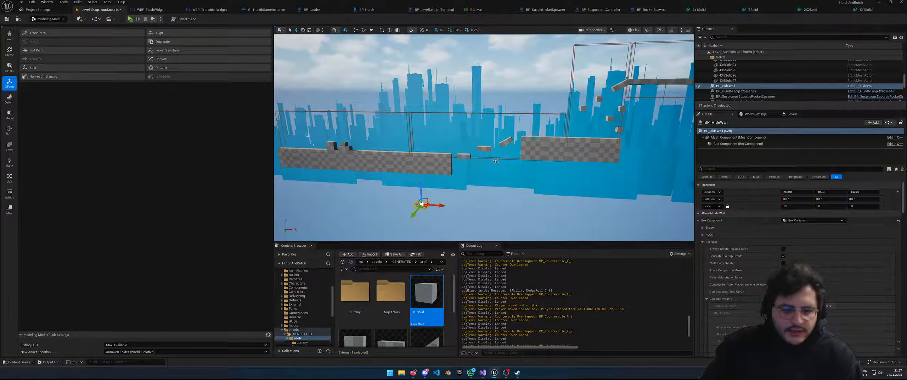
{"action": "mouse_move", "coordinate": [510, 374]}
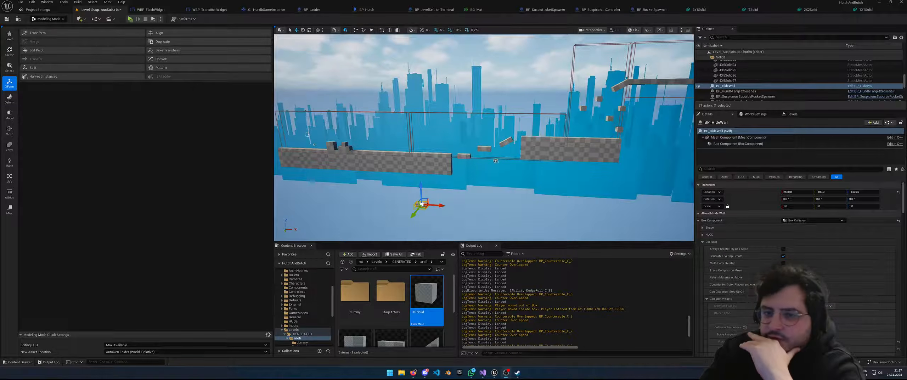
{"action": "right_click_drag", "start_coordinate": [573, 124], "coordinate": [660, 124]}
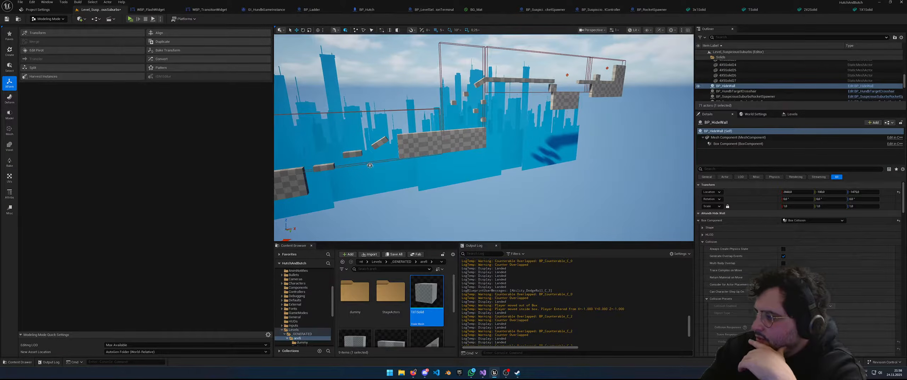